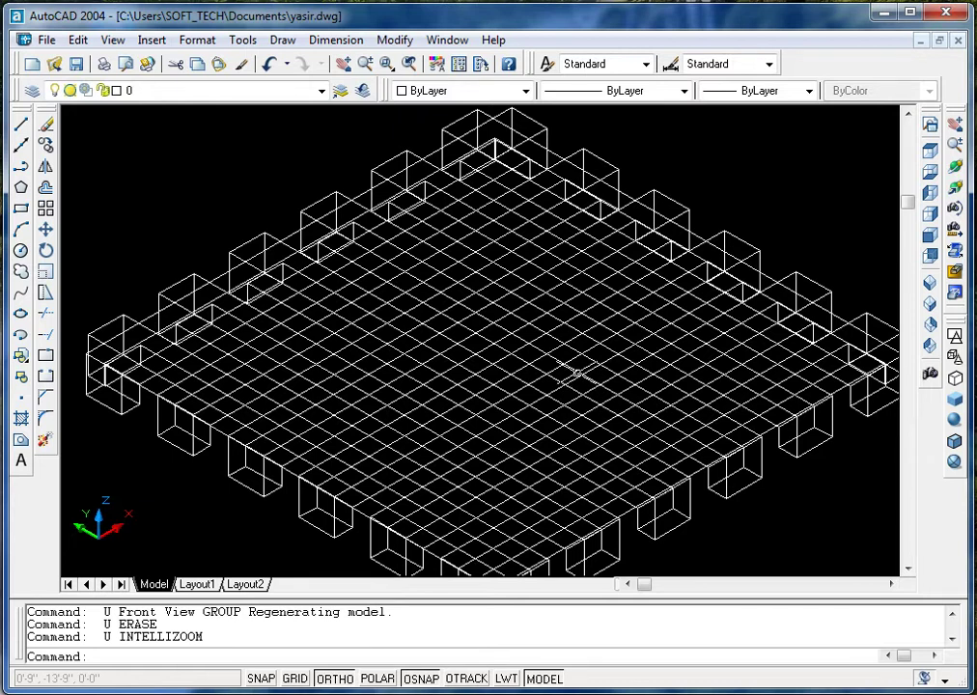
# - Erase the whole 12-object beam-and-column model and switch to the front view
pyautogui.scroll(-4, 577, 374)
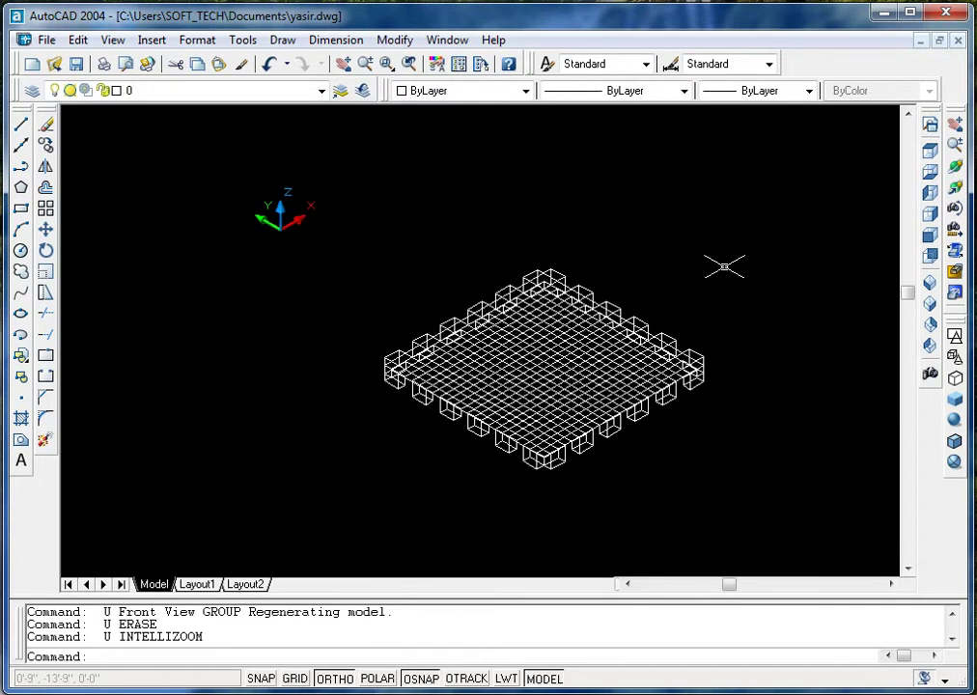
pyautogui.click(765, 232)
pyautogui.click(425, 458)
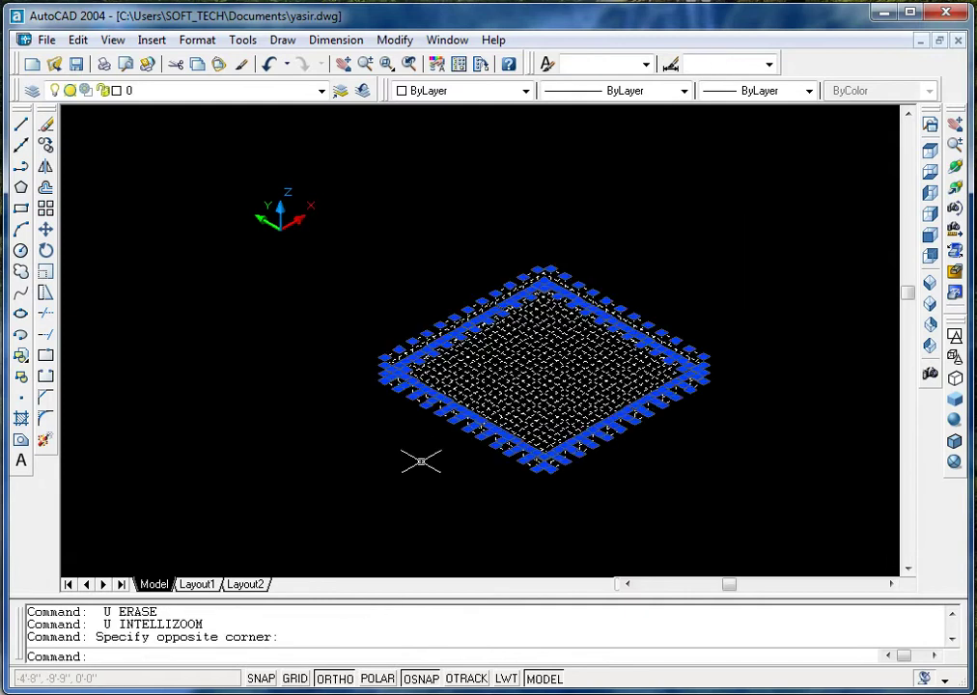
pyautogui.press('Delete')
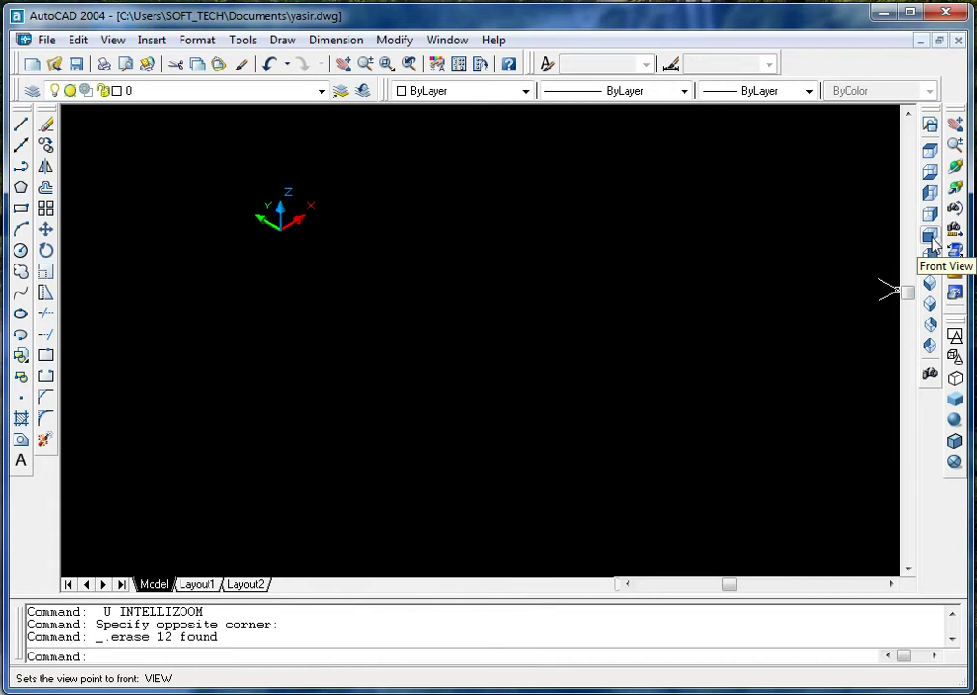
pyautogui.click(931, 237)
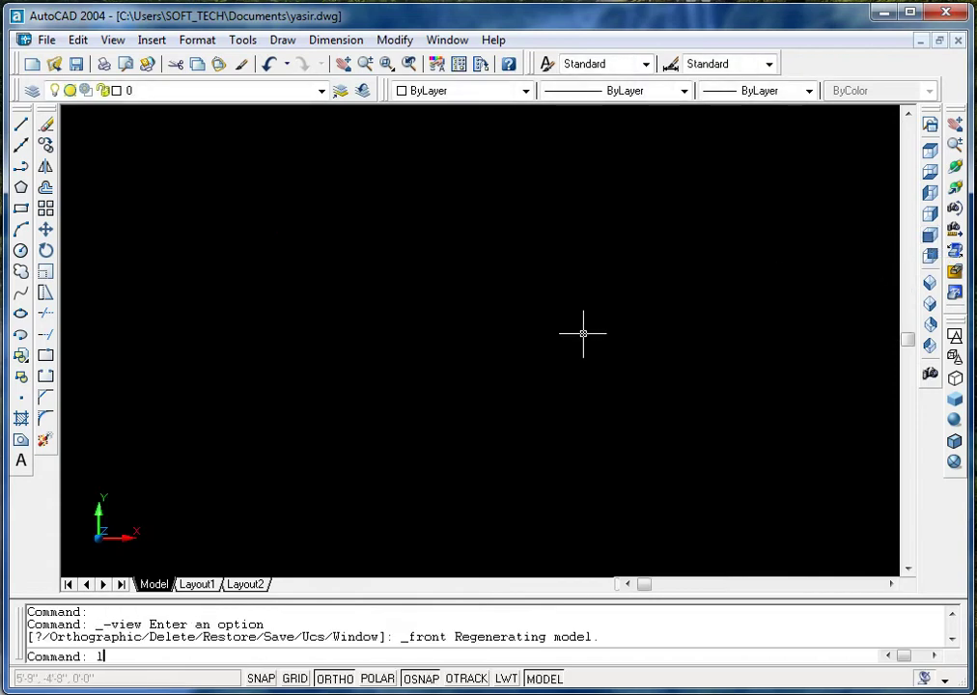
# - Draw a 6-foot horizontal line across the front view
pyautogui.press('Return')
pyautogui.click(193, 291)
pyautogui.write("6'")
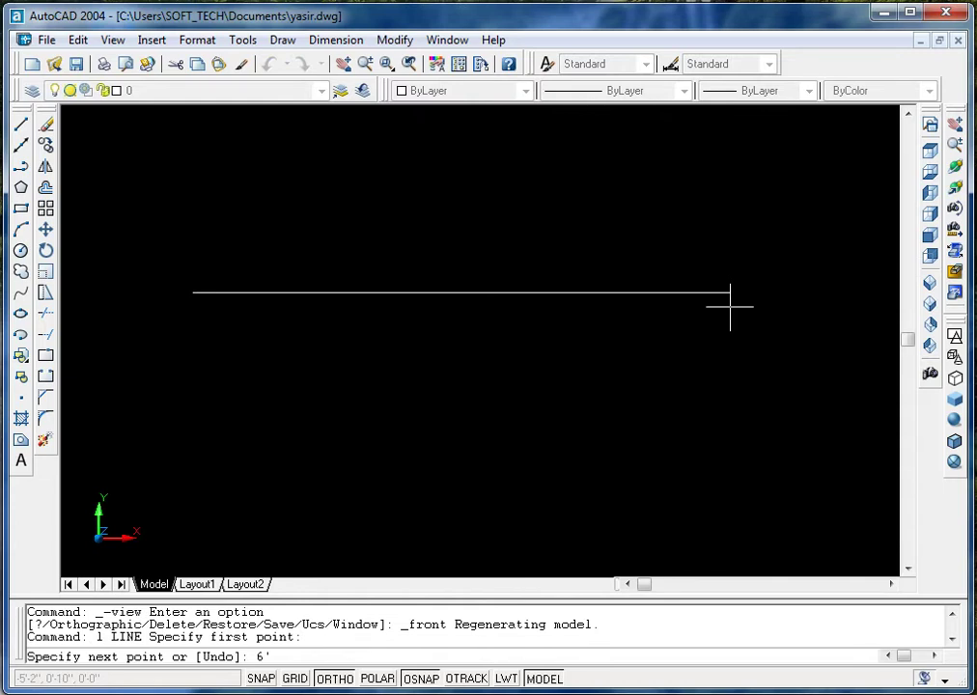
pyautogui.press('Return')
pyautogui.press('Escape')
pyautogui.scroll(-3, 731, 307)
pyautogui.moveTo(797, 297); pyautogui.dragTo(679, 328, button='middle')
pyautogui.press('Escape')
pyautogui.press('Escape')
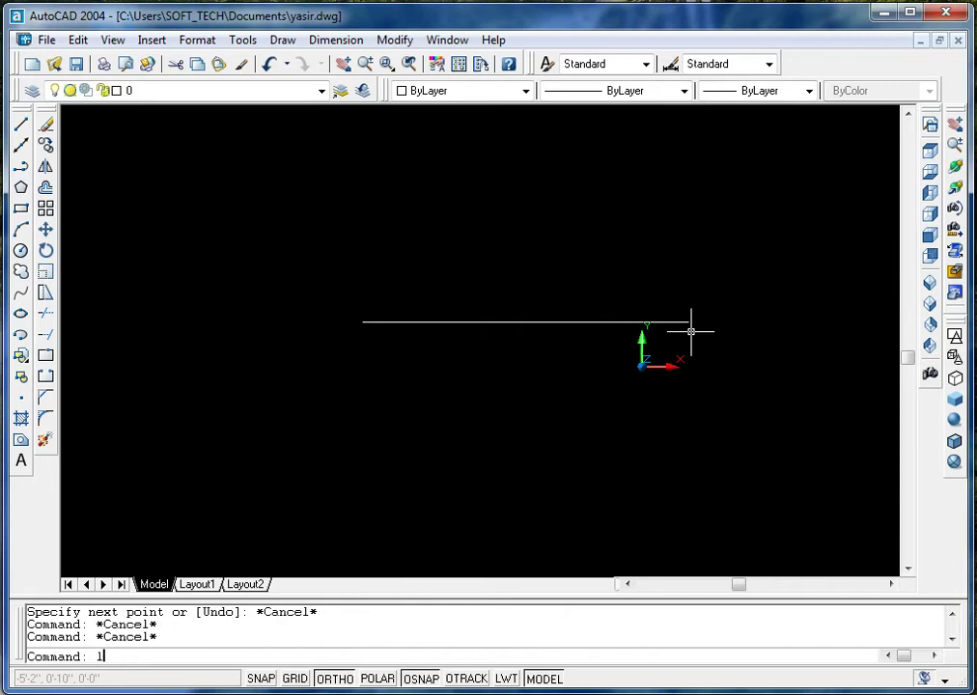
# - From the line's right end, draw a lip: 6 down, 3 left, 3 up
pyautogui.press('Return')
pyautogui.click(690, 322)
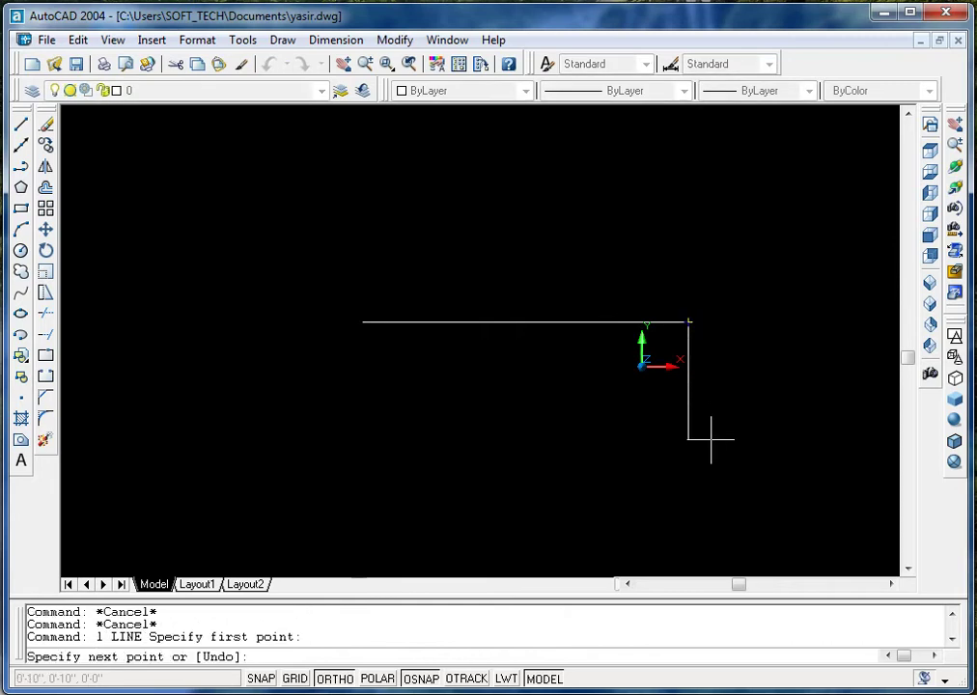
pyautogui.write('6')
pyautogui.press('Return')
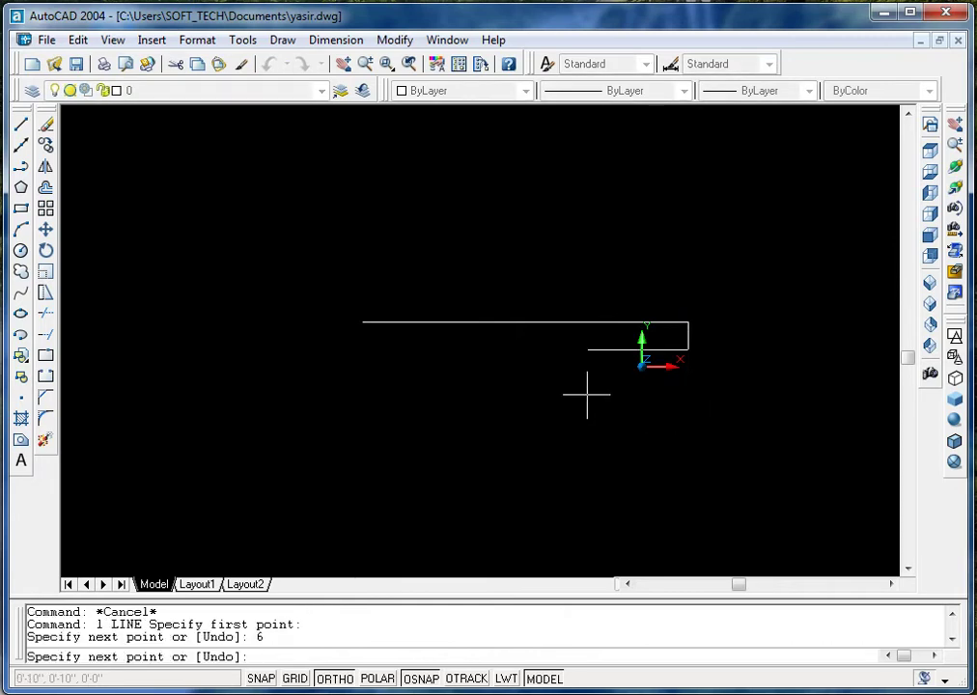
pyautogui.write('3')
pyautogui.press('Return')
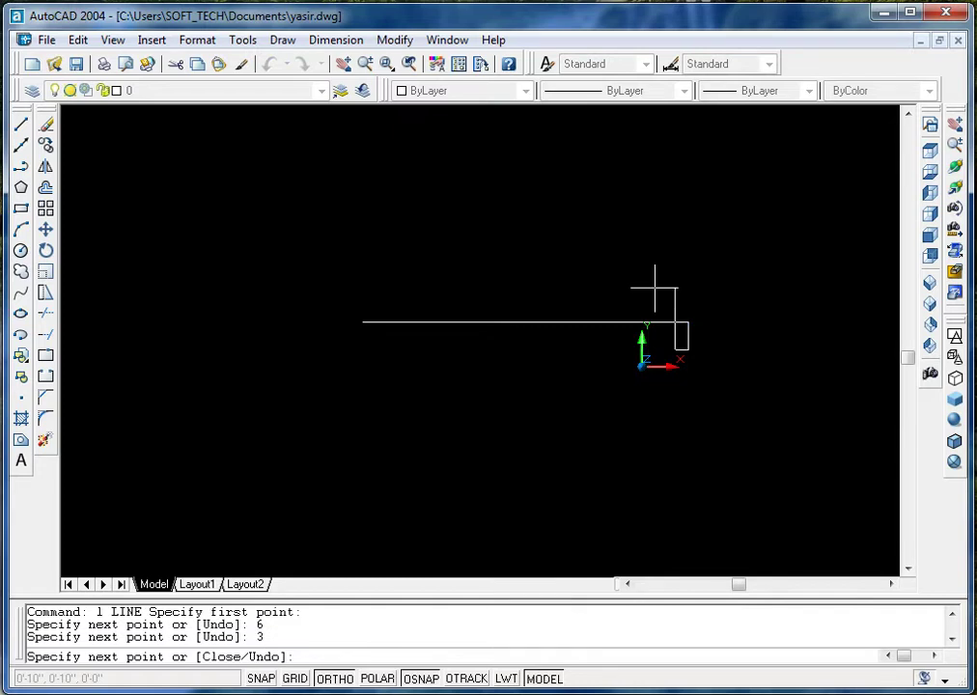
pyautogui.press('Return')
pyautogui.press('Escape')
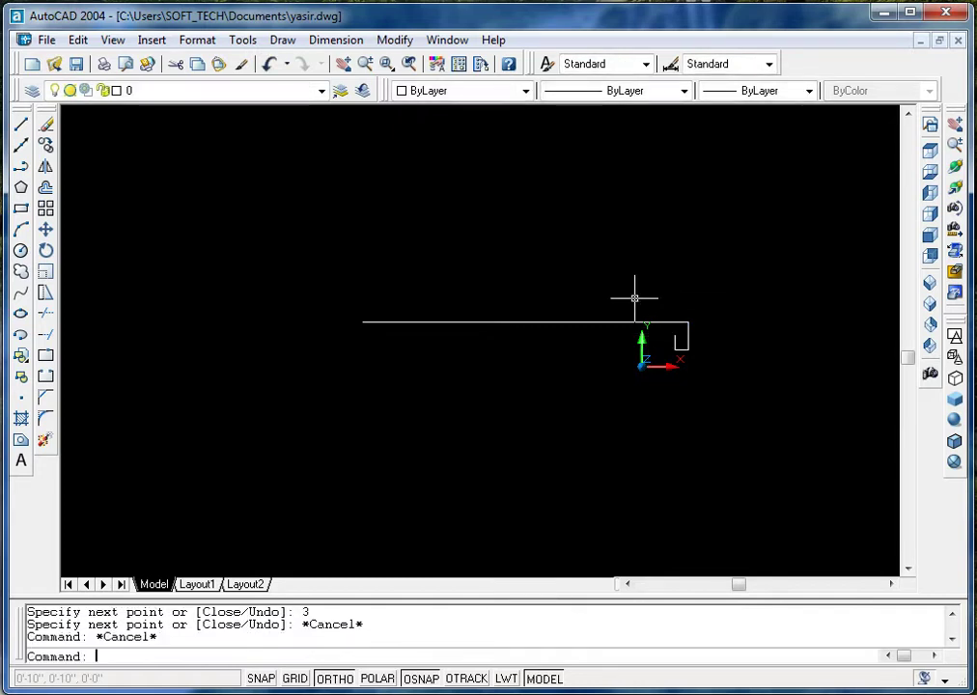
pyautogui.write('mi')
pyautogui.press('Return')
pyautogui.scroll(3, 715, 355)
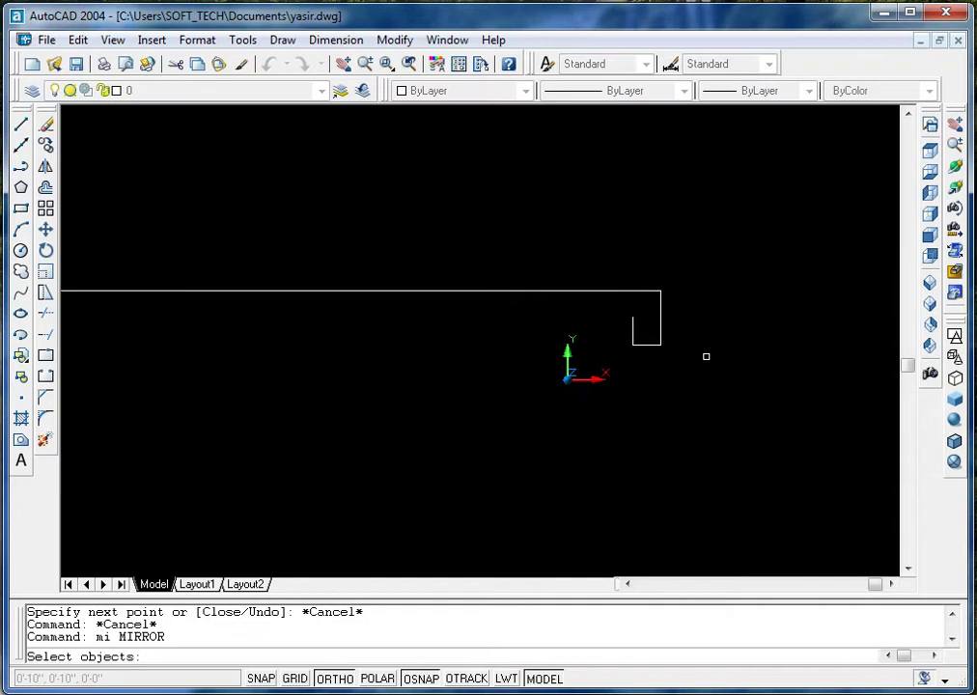
# - Mirror the three-segment lip to the left end about the line's vertical midpoint, keeping the original
pyautogui.scroll(2, 705, 350)
pyautogui.click(659, 342)
pyautogui.click(602, 320)
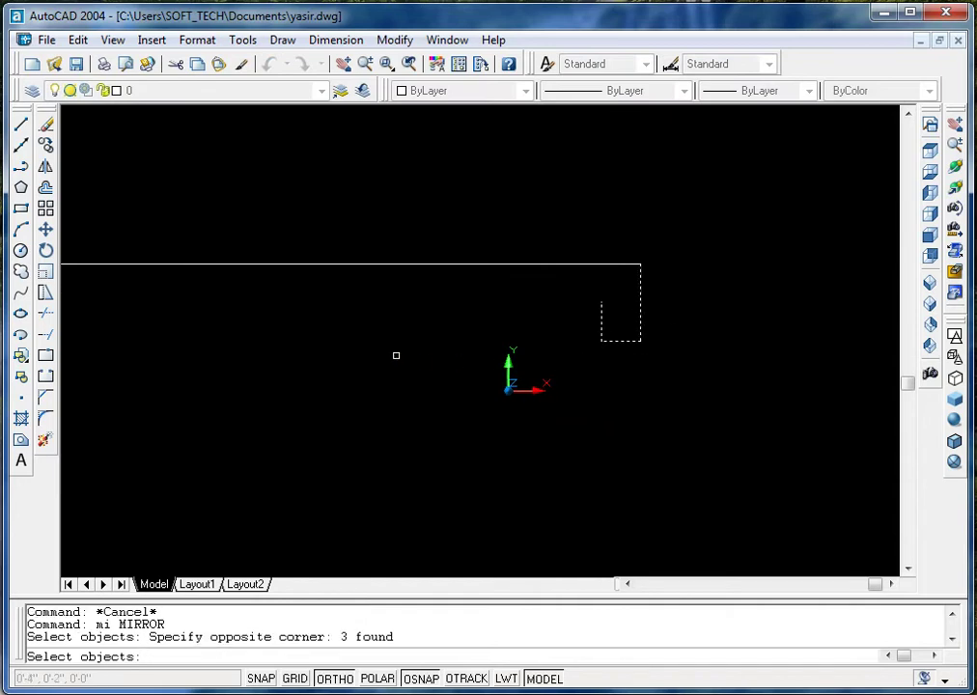
pyautogui.press('Return')
pyautogui.scroll(-4, 368, 352)
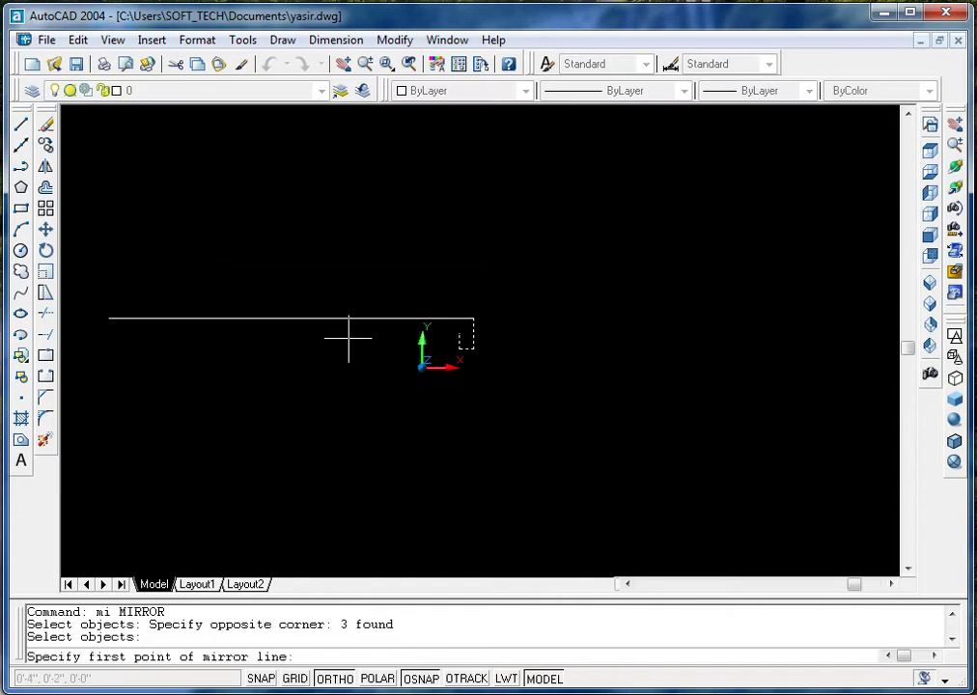
pyautogui.click(291, 319)
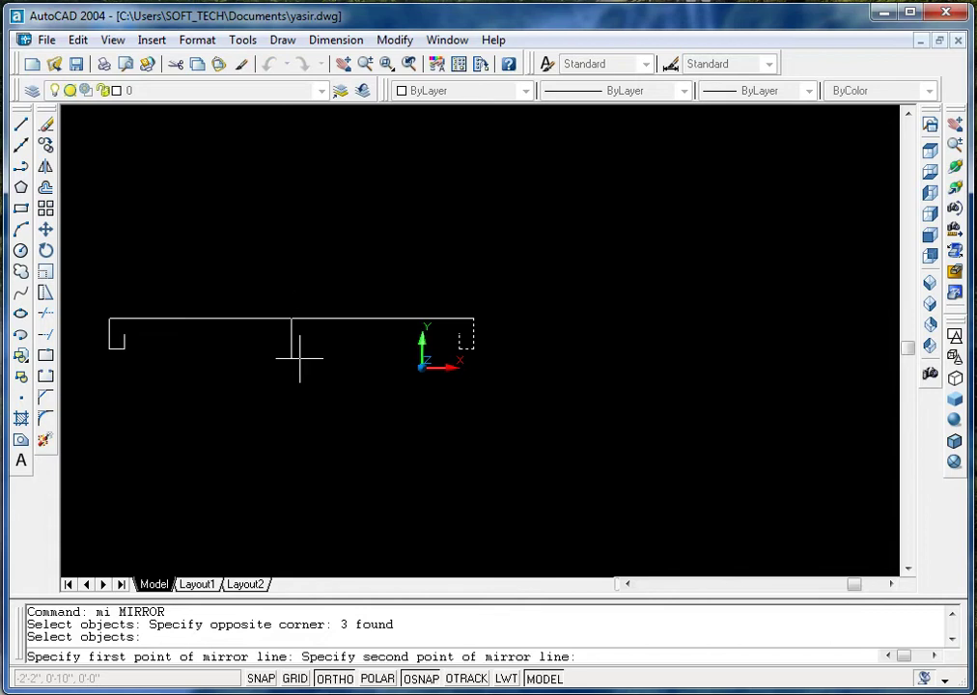
pyautogui.click(297, 356)
pyautogui.rightClick(298, 359)
pyautogui.click(336, 374)
pyautogui.press('Escape')
pyautogui.press('Escape')
# - Draw a lower line joining the two lips' inner ends to close the profile
pyautogui.press('Return')
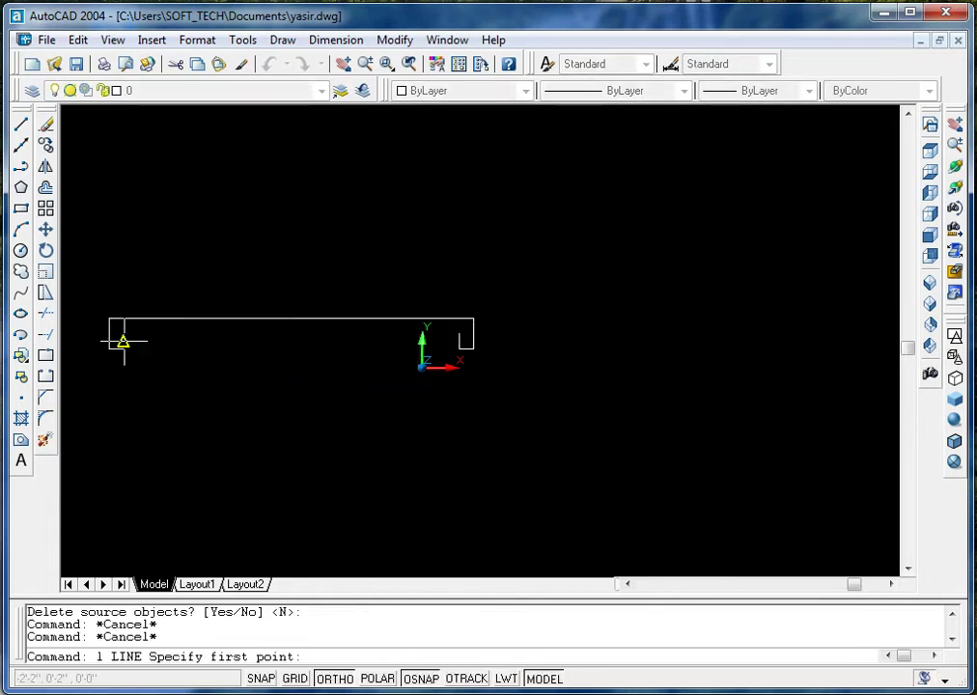
pyautogui.click(124, 333)
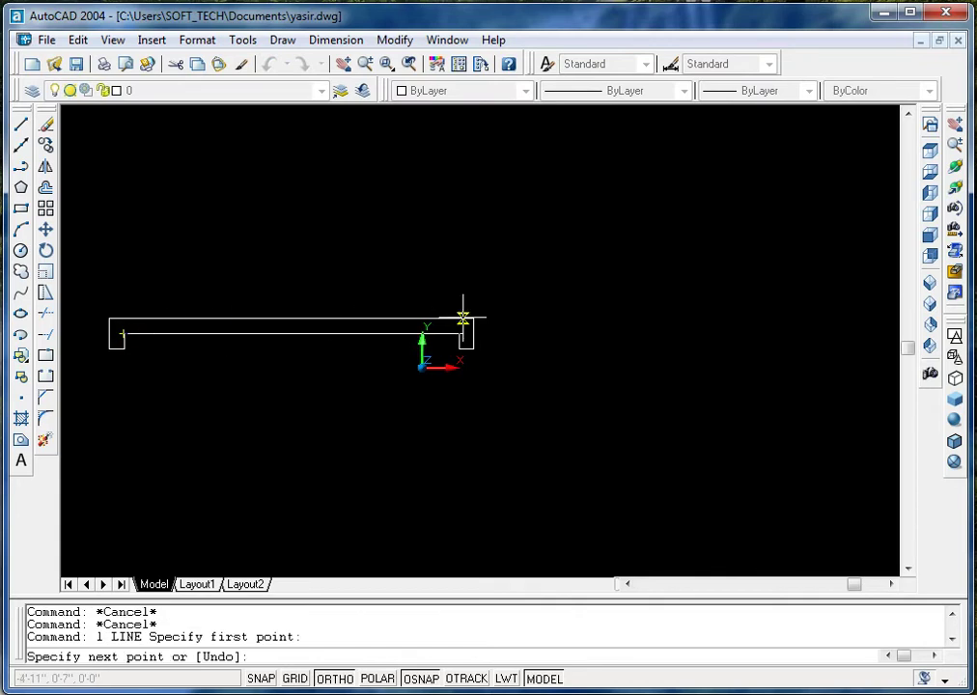
pyautogui.click(458, 333)
pyautogui.rightClick(457, 333)
pyautogui.click(483, 349)
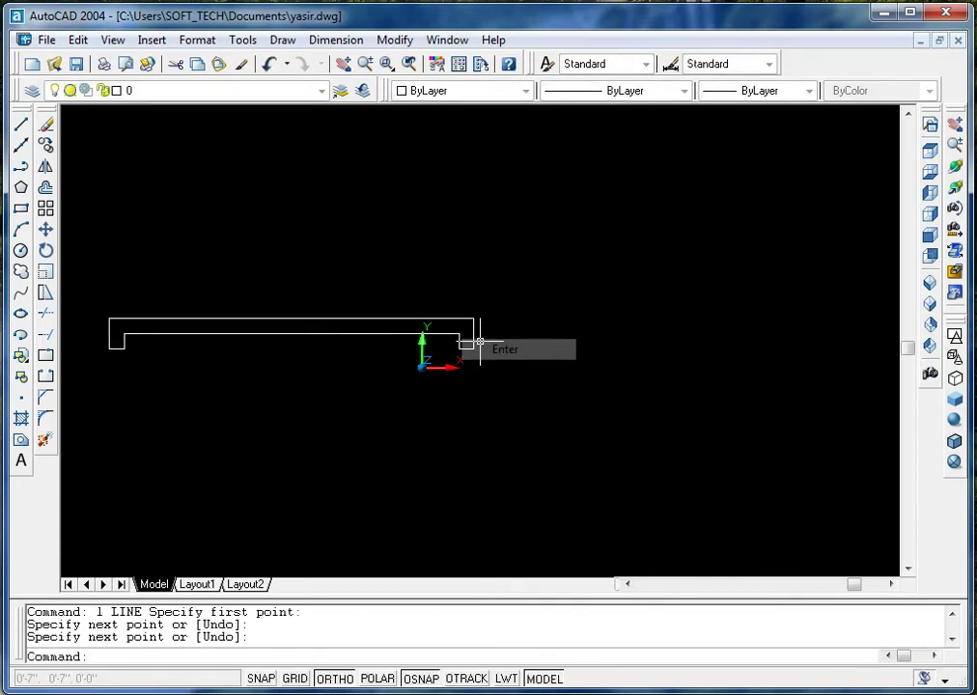
pyautogui.press('Escape')
pyautogui.press('Escape')
# - Create a boundary polyline by picking a point inside the channel profile
pyautogui.write('o')
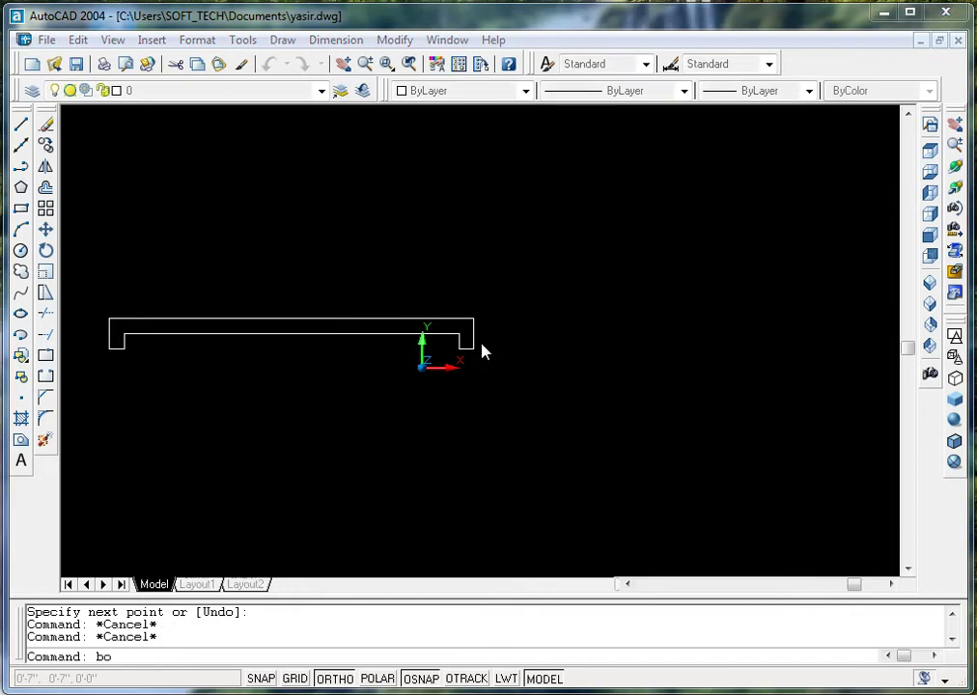
pyautogui.press('Return')
pyautogui.click(579, 221)
pyautogui.click(465, 328)
pyautogui.press('Return')
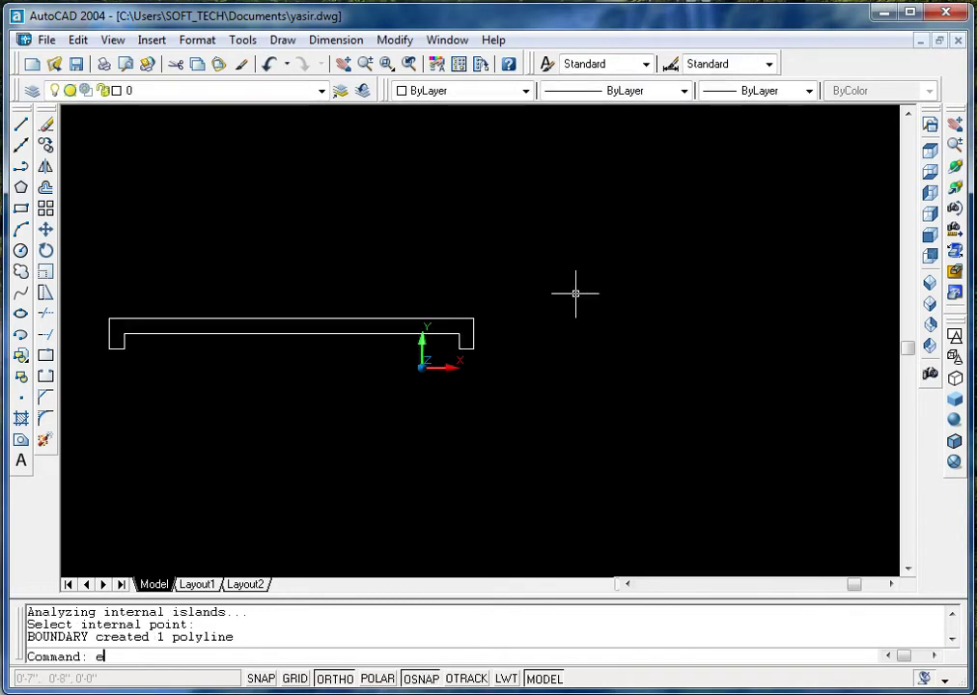
# - Extrude the boundary polyline to height 6 with no taper, then view from the top
pyautogui.write('t')
pyautogui.press('Return')
pyautogui.click(471, 348)
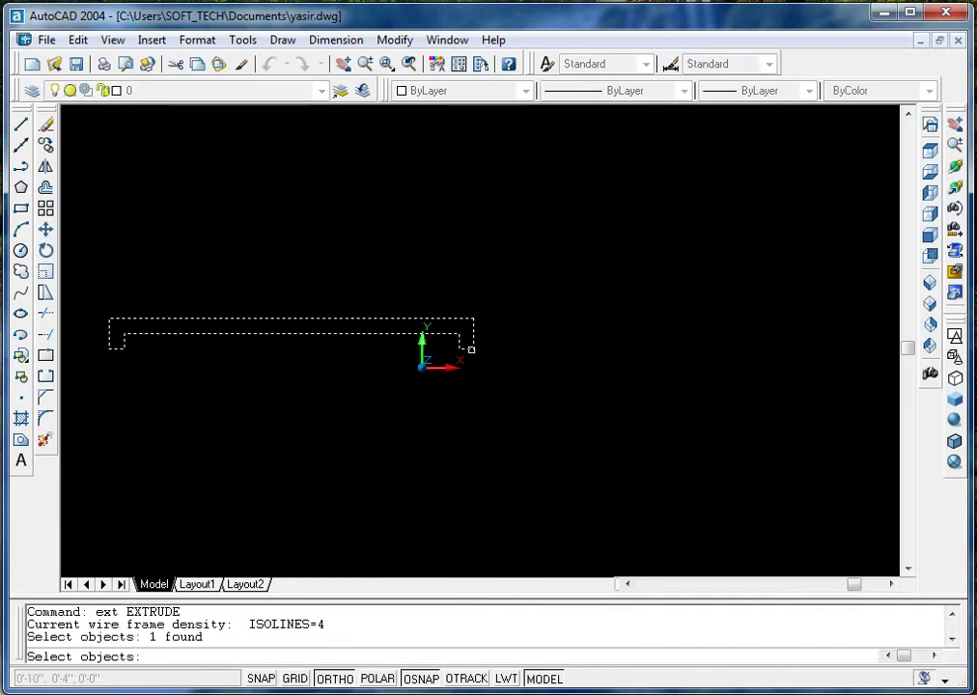
pyautogui.press('Return')
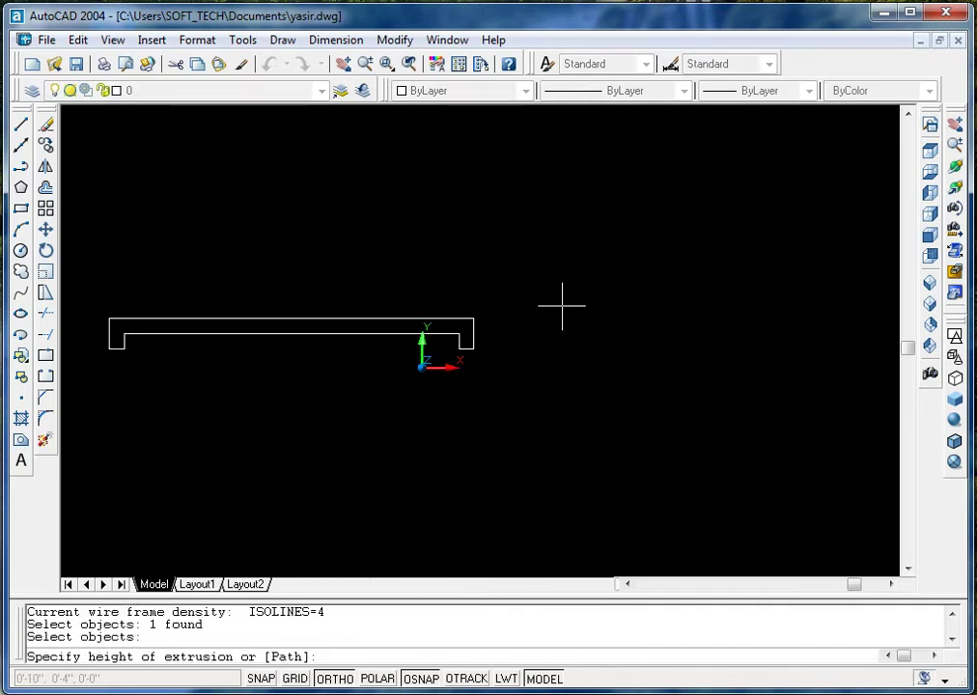
pyautogui.write('6')
pyautogui.press('Return')
pyautogui.press('Return')
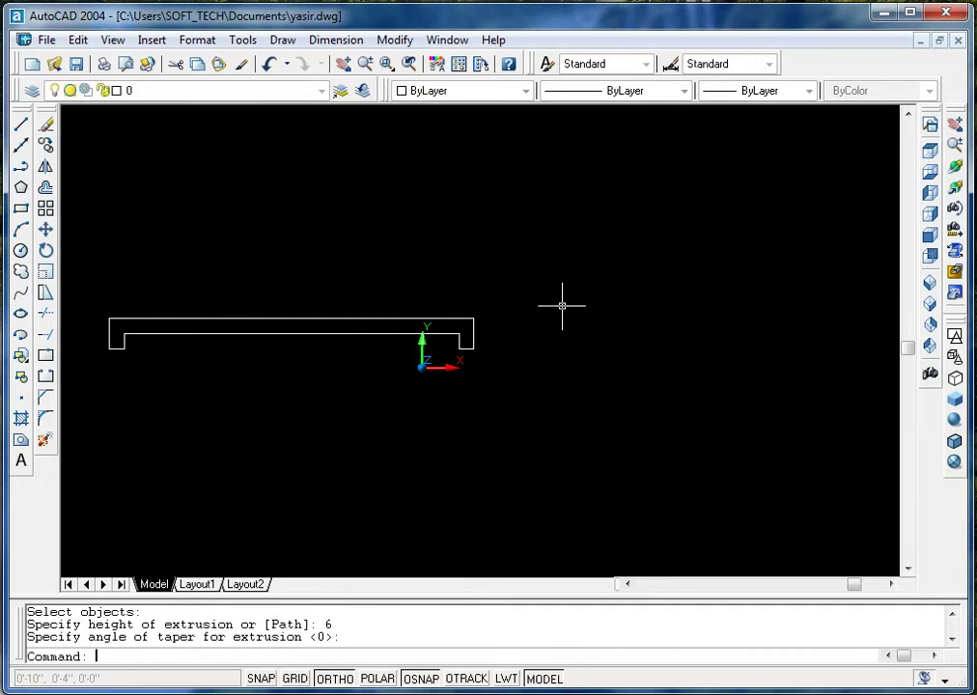
pyautogui.click(930, 152)
pyautogui.scroll(-2, 725, 307)
pyautogui.scroll(-2, 724, 311)
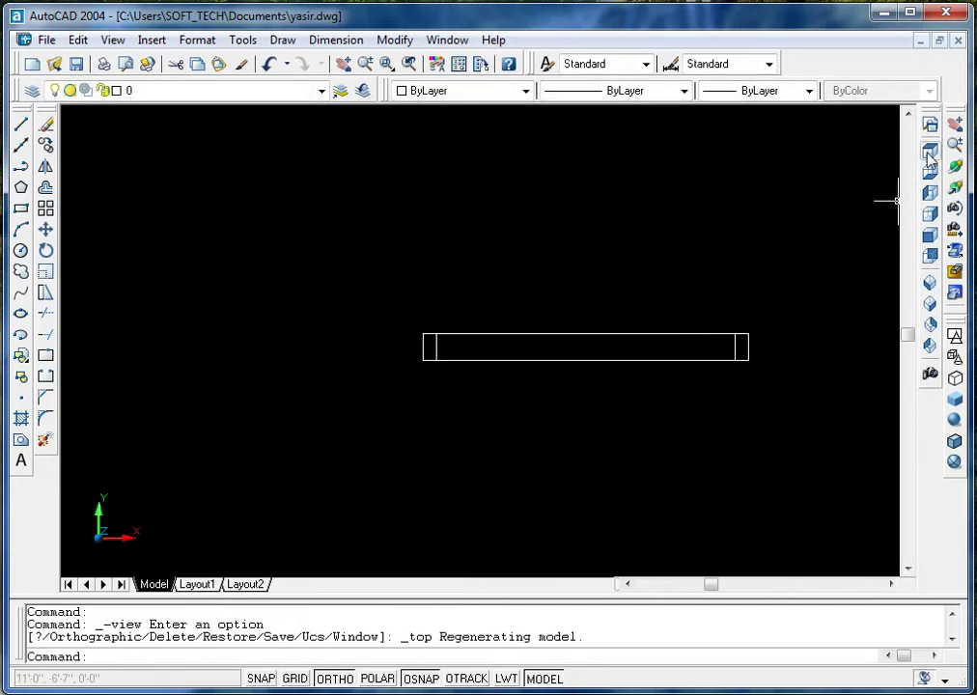
# - Move the extruded channel solid upward
pyautogui.write('m')
pyautogui.press('Return')
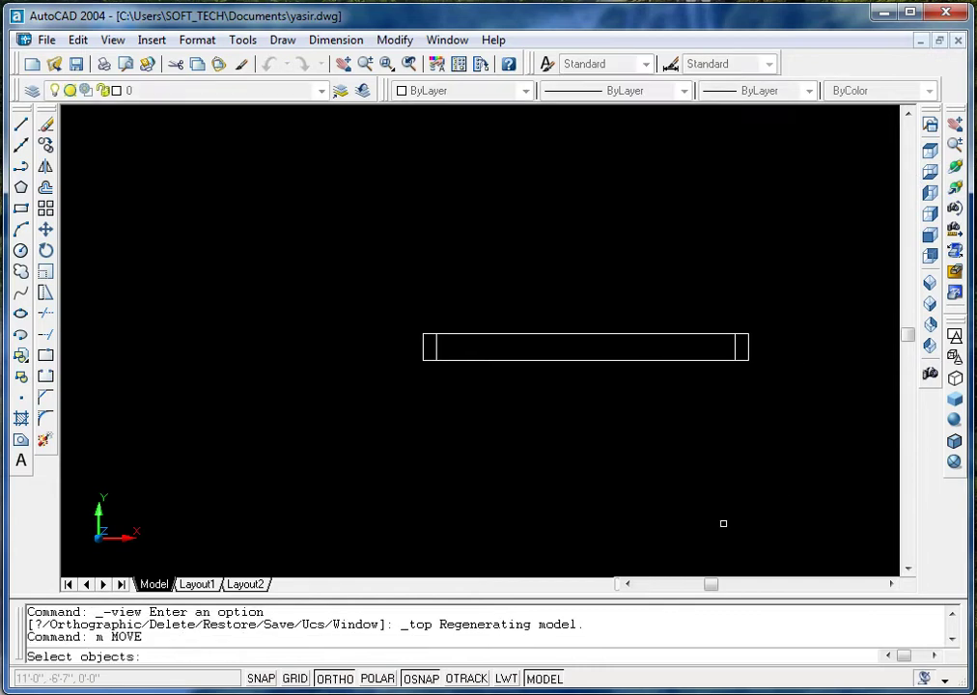
pyautogui.click(690, 361)
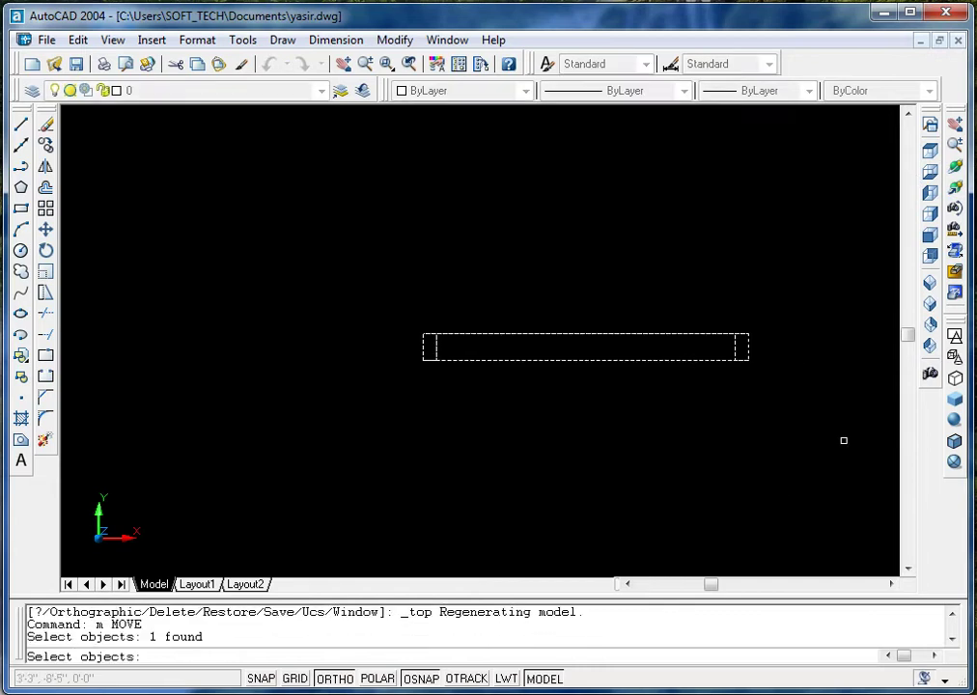
pyautogui.press('Return')
pyautogui.click(845, 441)
pyautogui.click(825, 349)
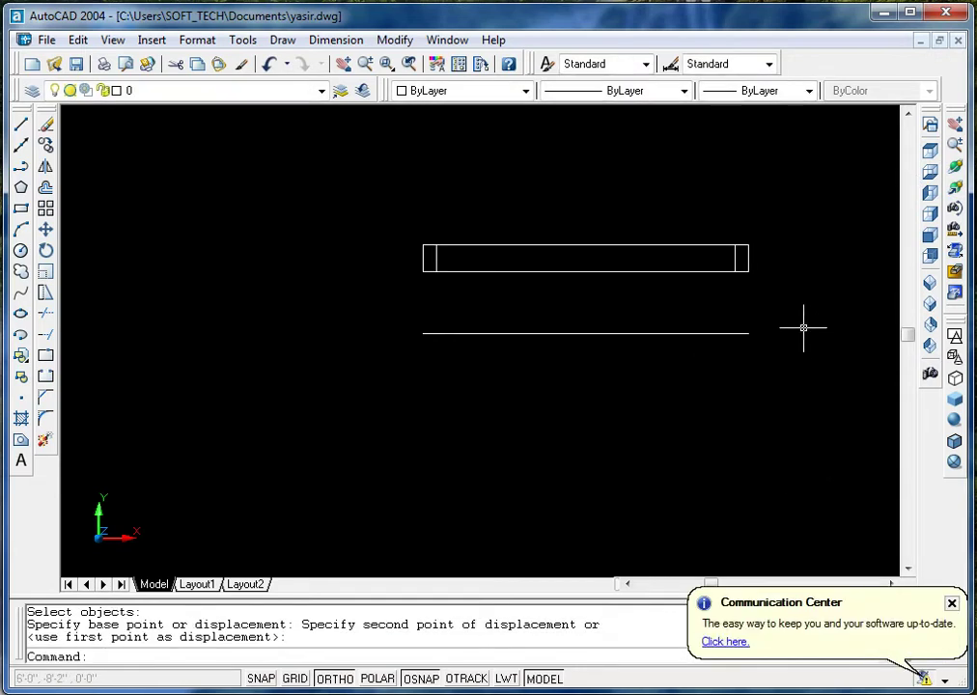
# - Erase the 8 leftover outline lines beneath the beam
pyautogui.click(803, 330)
pyautogui.click(382, 406)
pyautogui.press('Delete')
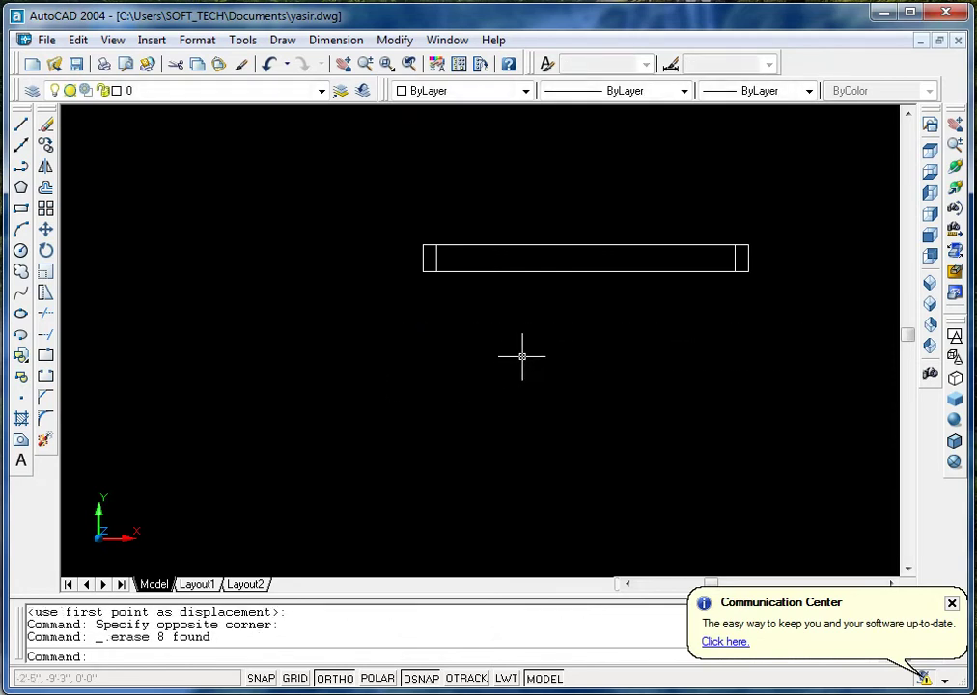
pyautogui.moveTo(470, 382); pyautogui.dragTo(373, 412, button='middle')
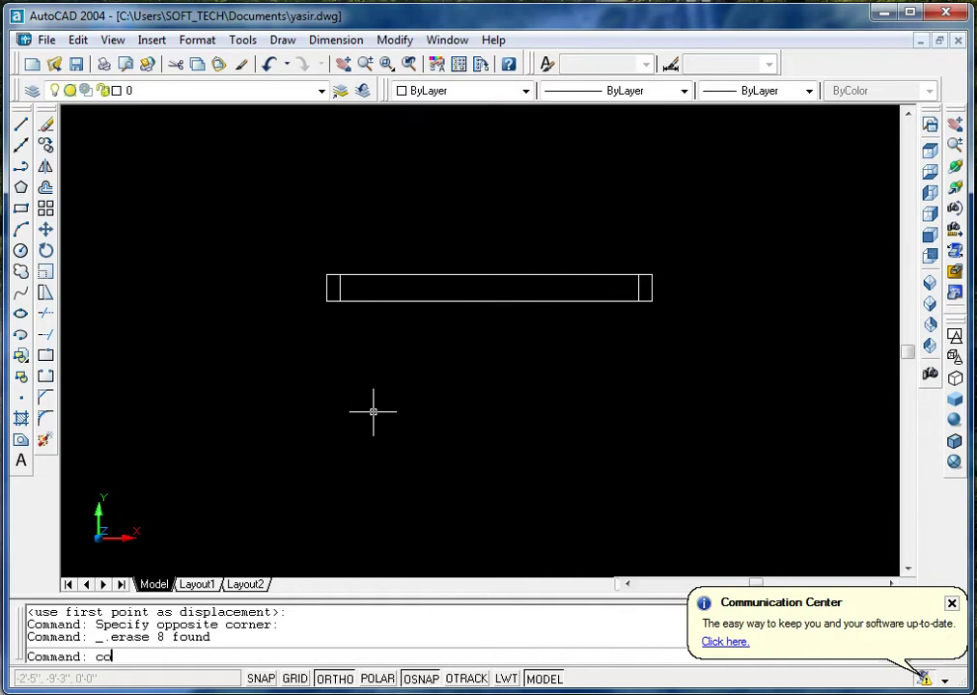
# - Copy the beam rectangle 12 units below the original
pyautogui.press('Return')
pyautogui.click(515, 297)
pyautogui.click(553, 296)
pyautogui.click(556, 299)
pyautogui.press('Return')
pyautogui.click(705, 265)
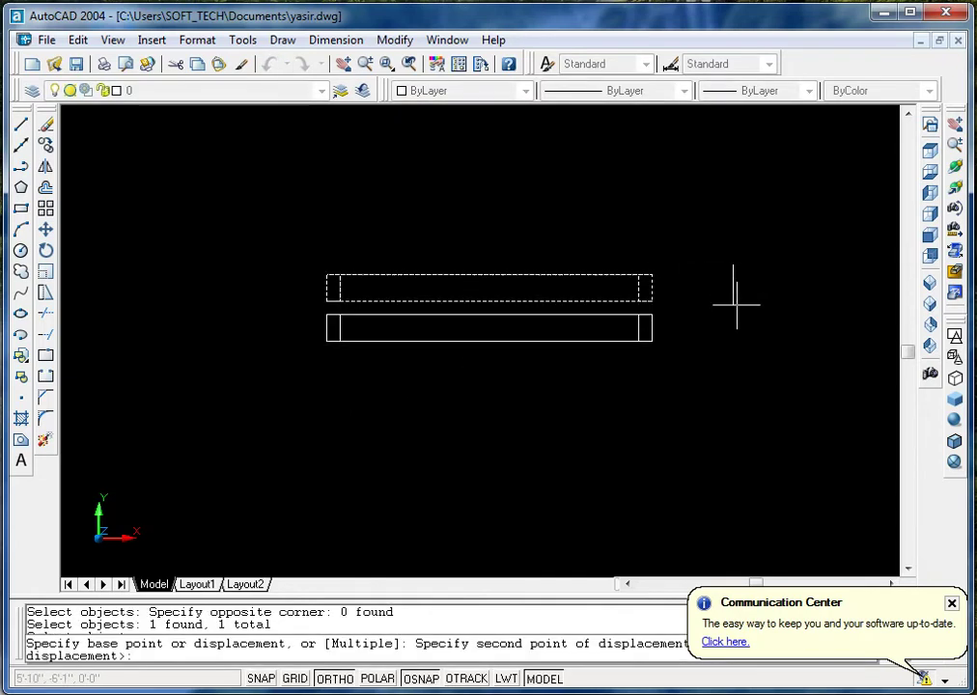
pyautogui.write('12')
pyautogui.press('Return')
# - Copy the lower rectangle another 12 units down to make a third
pyautogui.rightClick(742, 298)
pyautogui.click(768, 307)
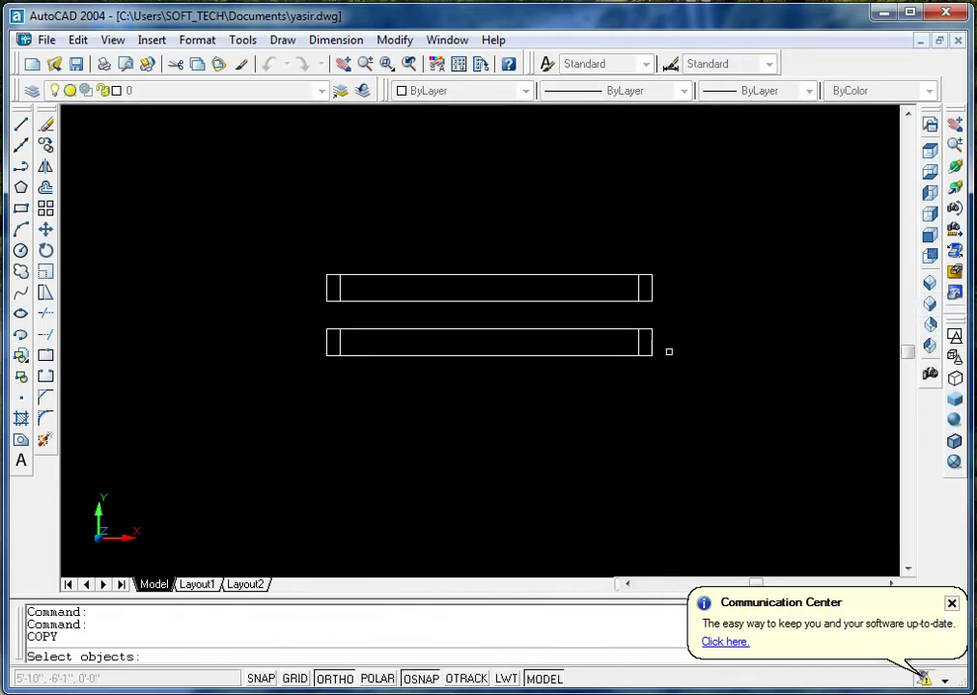
pyautogui.click(654, 355)
pyautogui.press('Return')
pyautogui.click(723, 296)
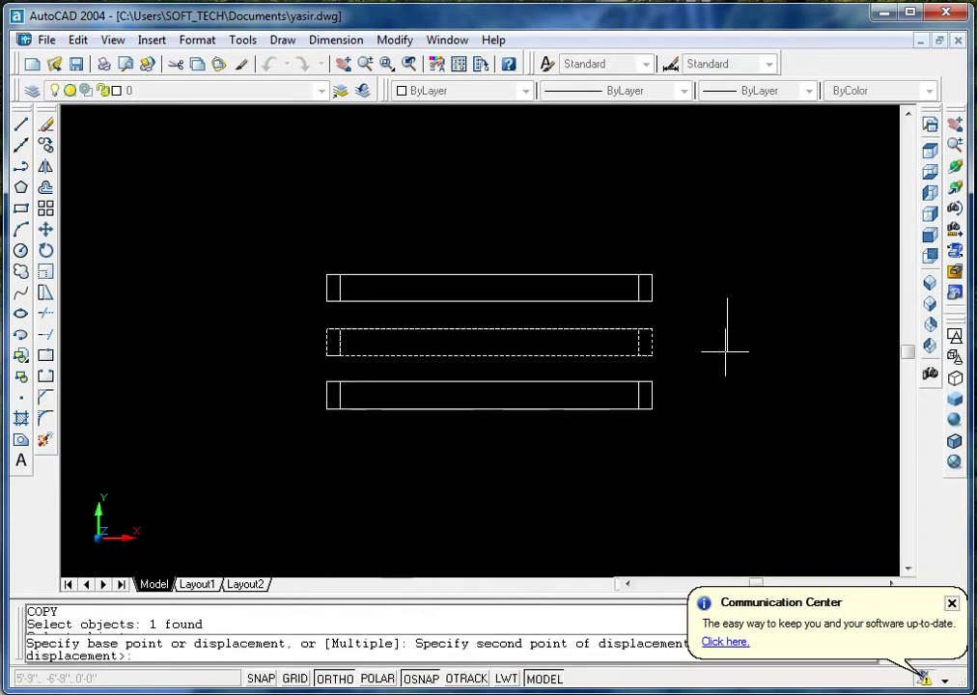
pyautogui.write('12')
pyautogui.press('Return')
# - Copy the bottom rectangle 12 units down to make a fourth
pyautogui.rightClick(757, 340)
pyautogui.click(763, 345)
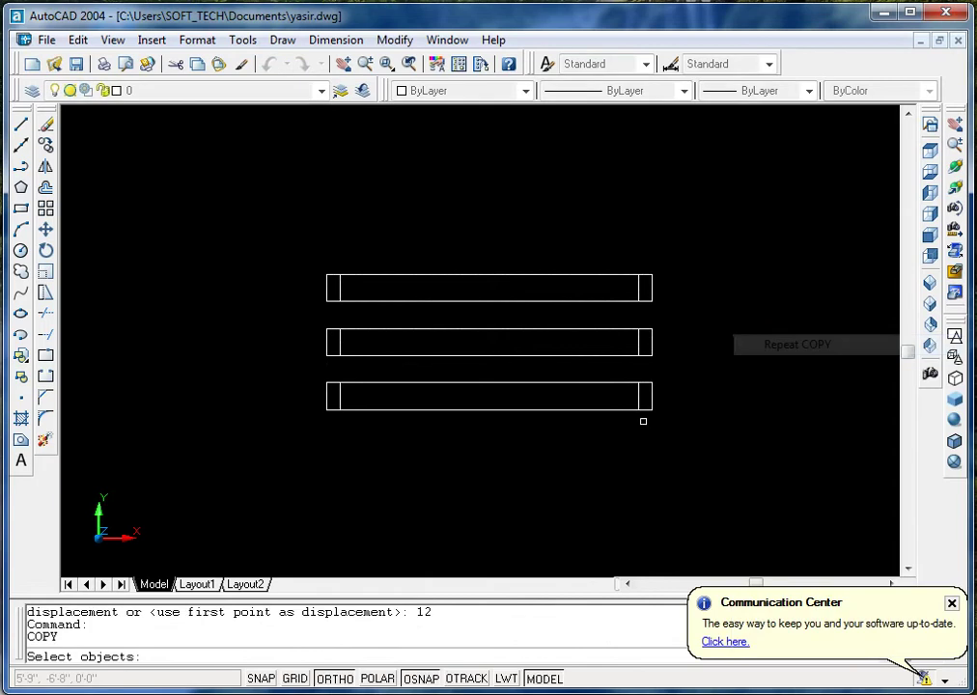
pyautogui.click(640, 410)
pyautogui.press('Return')
pyautogui.click(771, 334)
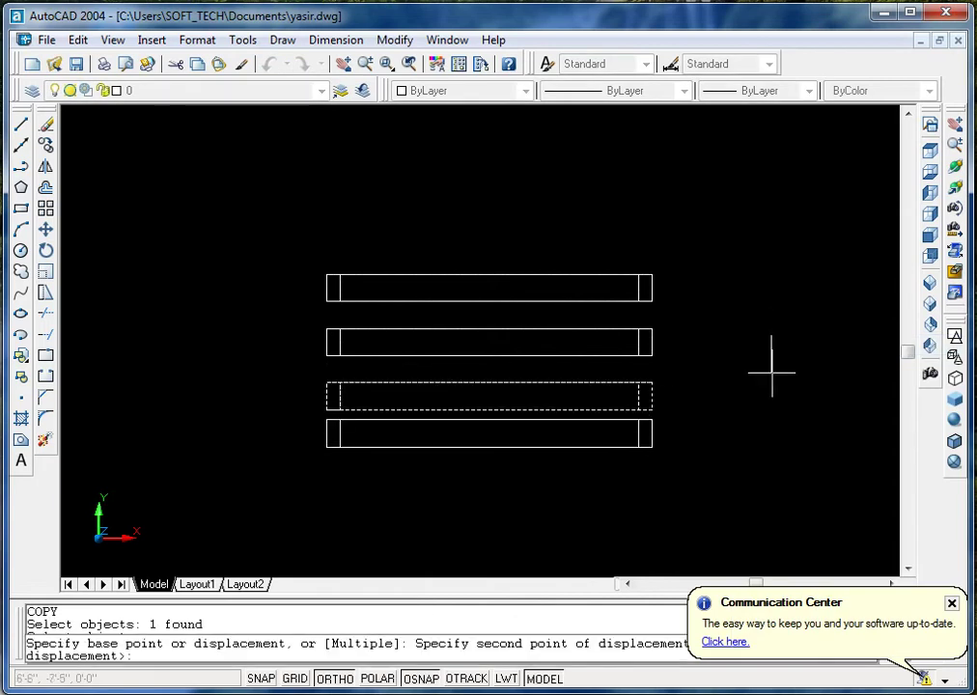
pyautogui.write('12')
pyautogui.press('Return')
# - Attempt a fifth copy, which is rejected as an invalid distance, and cancel it
pyautogui.rightClick(779, 338)
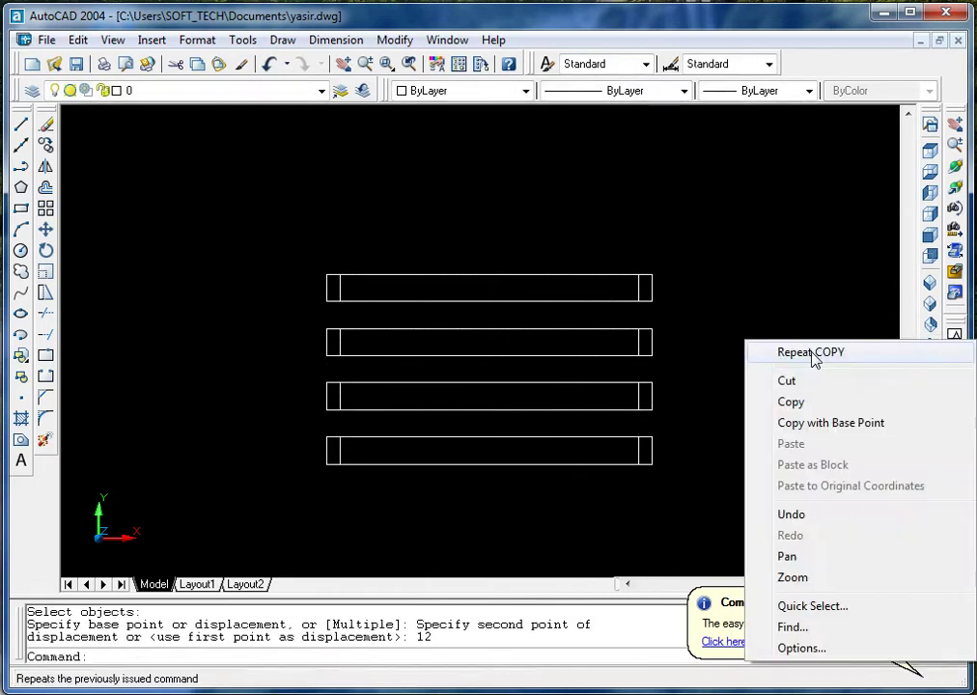
pyautogui.click(814, 352)
pyautogui.click(649, 443)
pyautogui.press('Return')
pyautogui.click(722, 377)
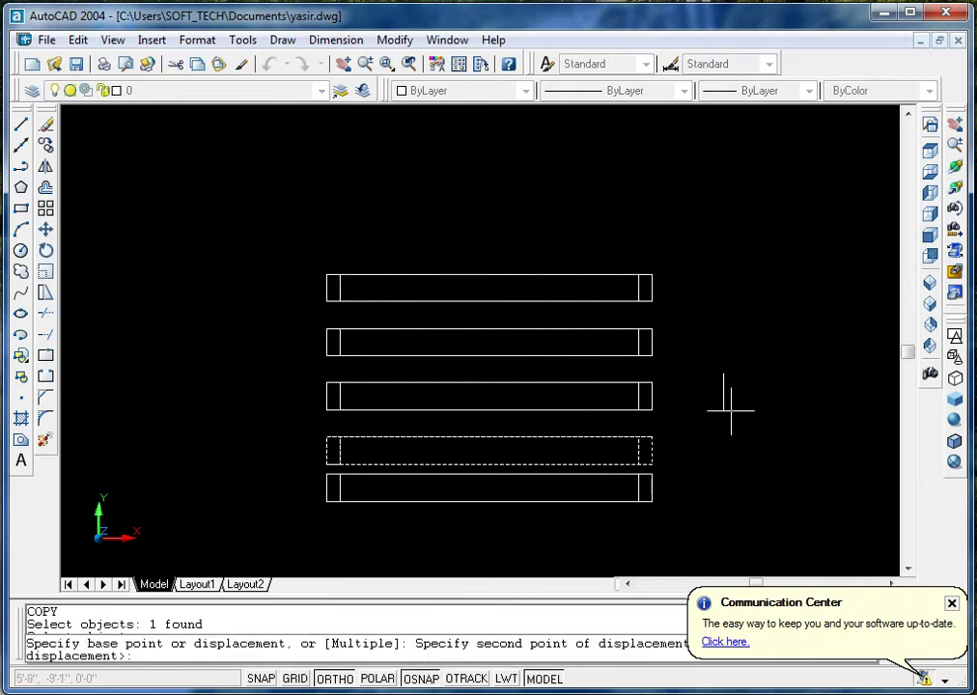
pyautogui.write('13')
pyautogui.press('Return')
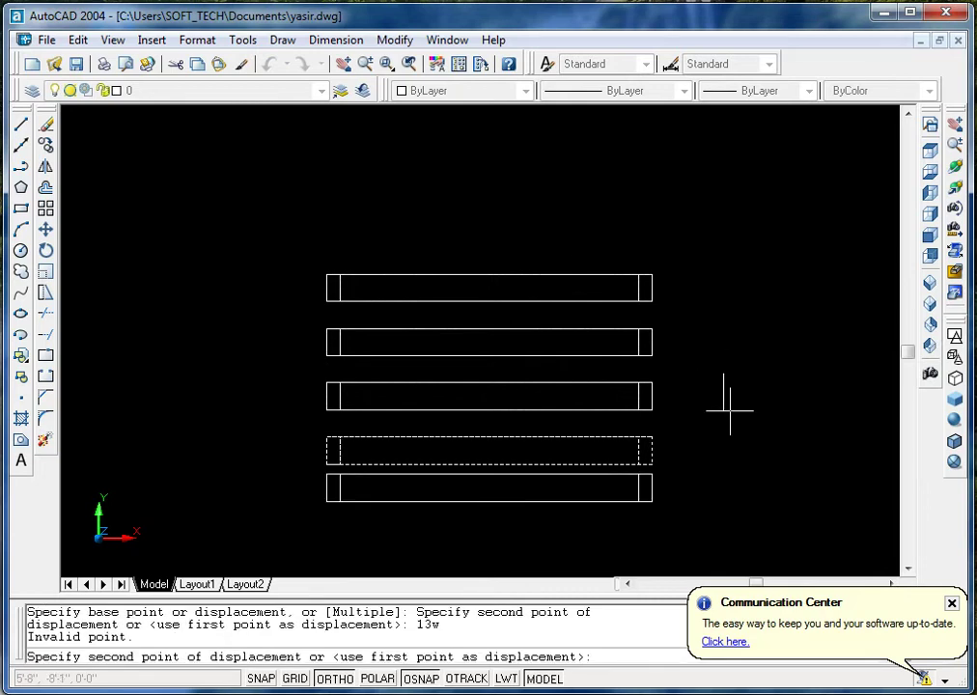
pyautogui.press('Escape')
pyautogui.moveTo(651, 416)
pyautogui.mouseDown(button='middle')
pyautogui.moveTo(648, 272)
pyautogui.moveTo(639, 381)
pyautogui.mouseUp(button='middle')
pyautogui.press('Escape')
pyautogui.press('Escape')
# - Copy the bottom rectangle 12 units down to make a fifth
pyautogui.write('c')
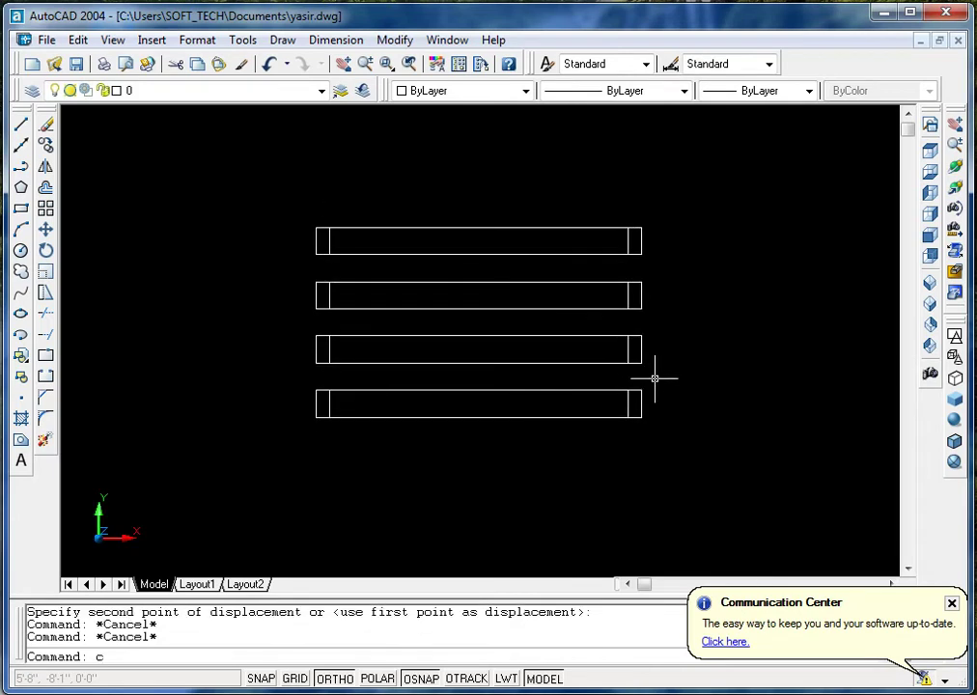
pyautogui.write('o')
pyautogui.press('Return')
pyautogui.click(638, 401)
pyautogui.press('Return')
pyautogui.click(715, 347)
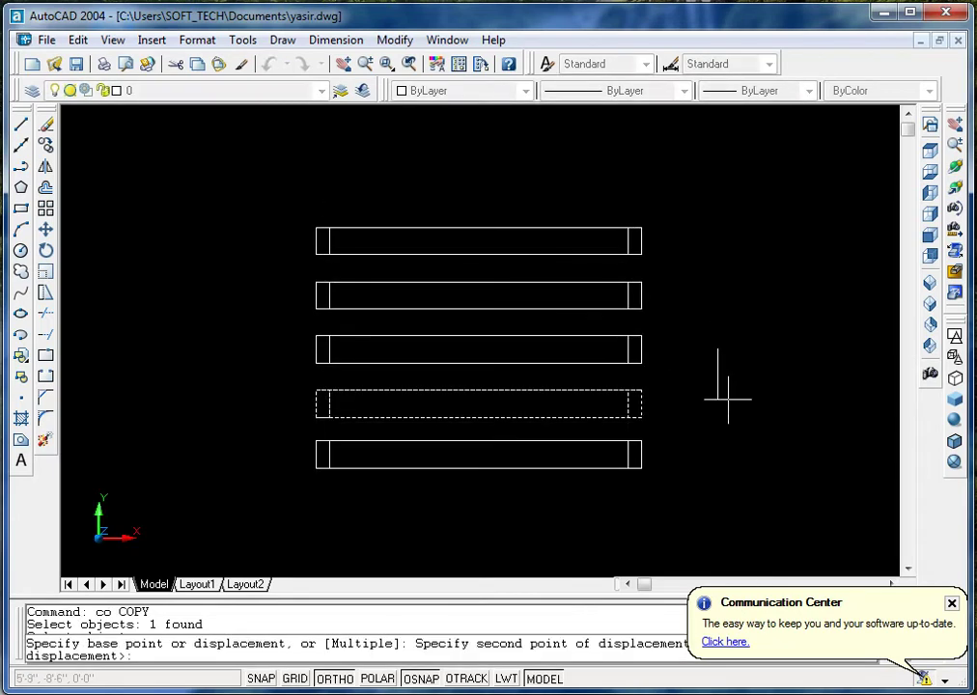
pyautogui.write('12')
pyautogui.press('Return')
# - Copy the bottom rectangle 12 units down to make the sixth
pyautogui.rightClick(735, 384)
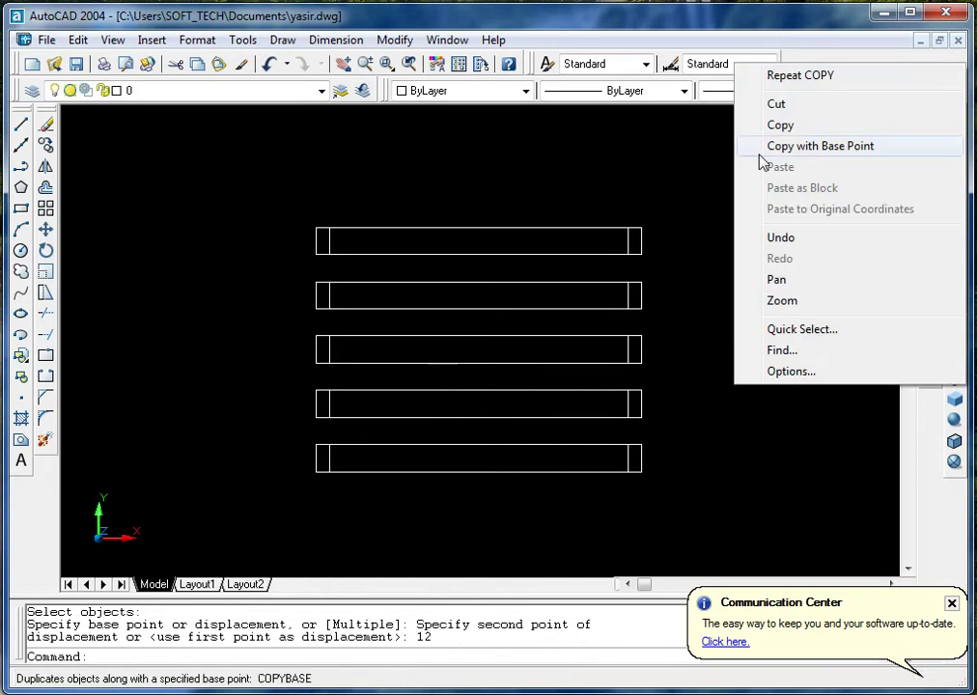
pyautogui.click(781, 77)
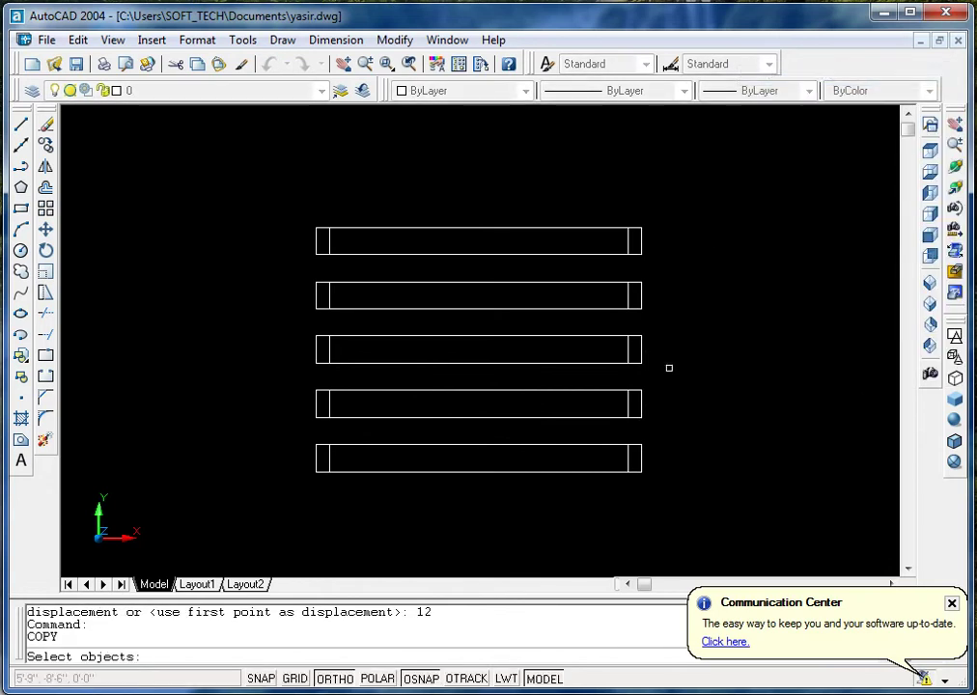
pyautogui.click(638, 459)
pyautogui.press('Return')
pyautogui.click(739, 382)
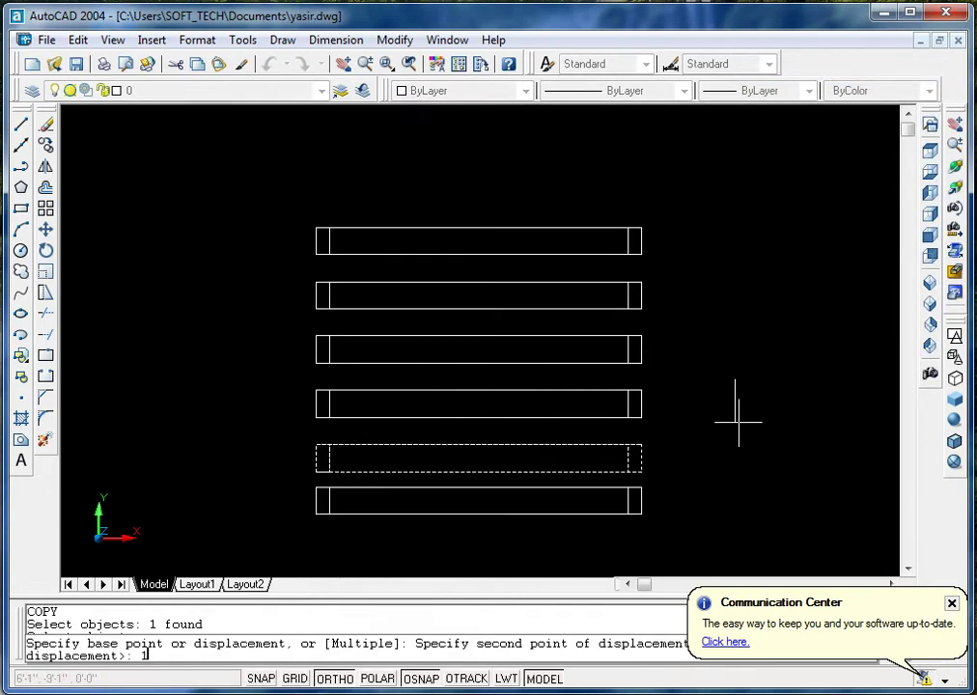
pyautogui.write('2')
pyautogui.press('Return')
pyautogui.moveTo(685, 406); pyautogui.dragTo(690, 332, button='middle')
pyautogui.press('Escape')
pyautogui.press('Escape')
# - Copy all six stacked rectangles to sit beside the original stack
pyautogui.write('c')
pyautogui.press('Return')
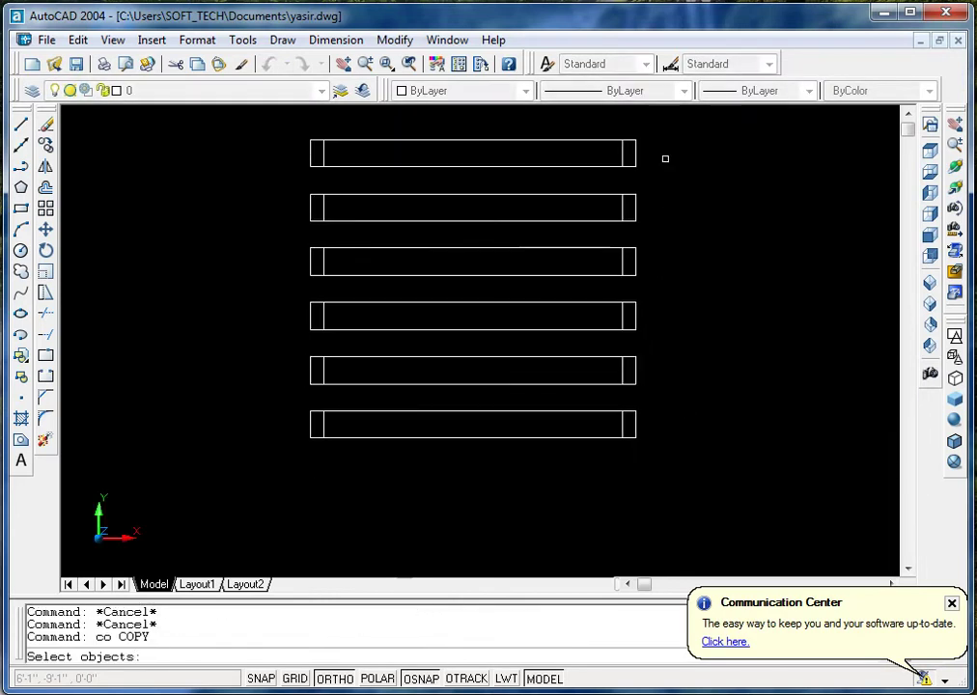
pyautogui.click(666, 148)
pyautogui.click(581, 425)
pyautogui.press('Return')
pyautogui.click(755, 477)
pyautogui.click(346, 509)
pyautogui.scroll(-1, 347, 509)
pyautogui.moveTo(348, 509); pyautogui.dragTo(613, 438, button='middle')
# - Zoom All and frame both six-beam stacks in view
pyautogui.write('z')
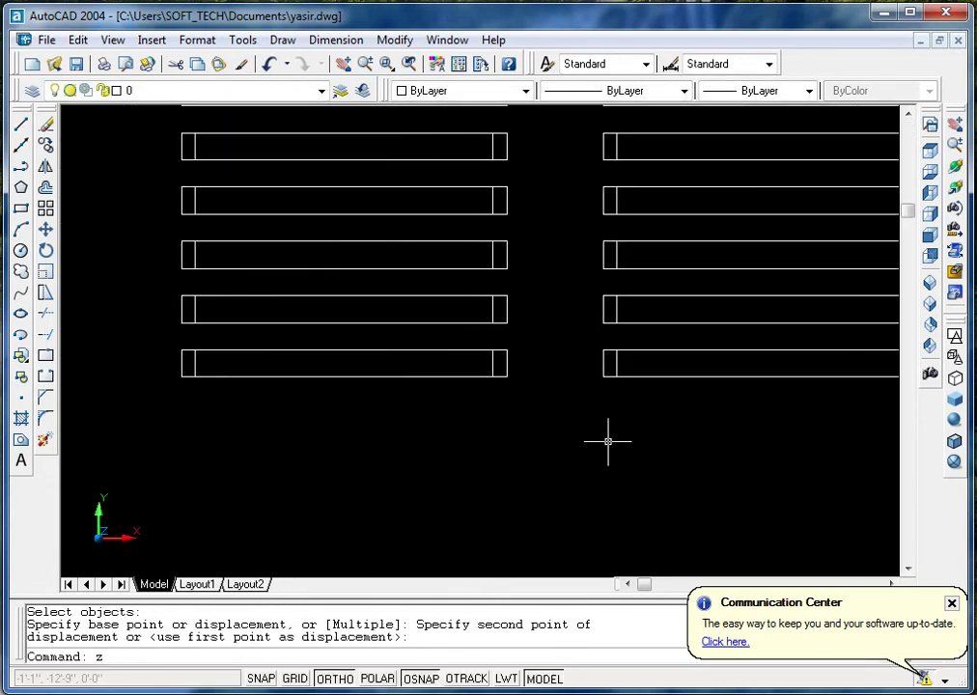
pyautogui.press('Return')
pyautogui.write('a')
pyautogui.press('Return')
pyautogui.moveTo(607, 442)
pyautogui.mouseDown(button='middle')
pyautogui.moveTo(585, 434)
pyautogui.moveTo(601, 402)
pyautogui.moveTo(655, 428)
pyautogui.mouseUp(button='middle')
# - Rotate the six left rectangles 90° upright about a pivot at their base
pyautogui.press('Escape')
pyautogui.press('Escape')
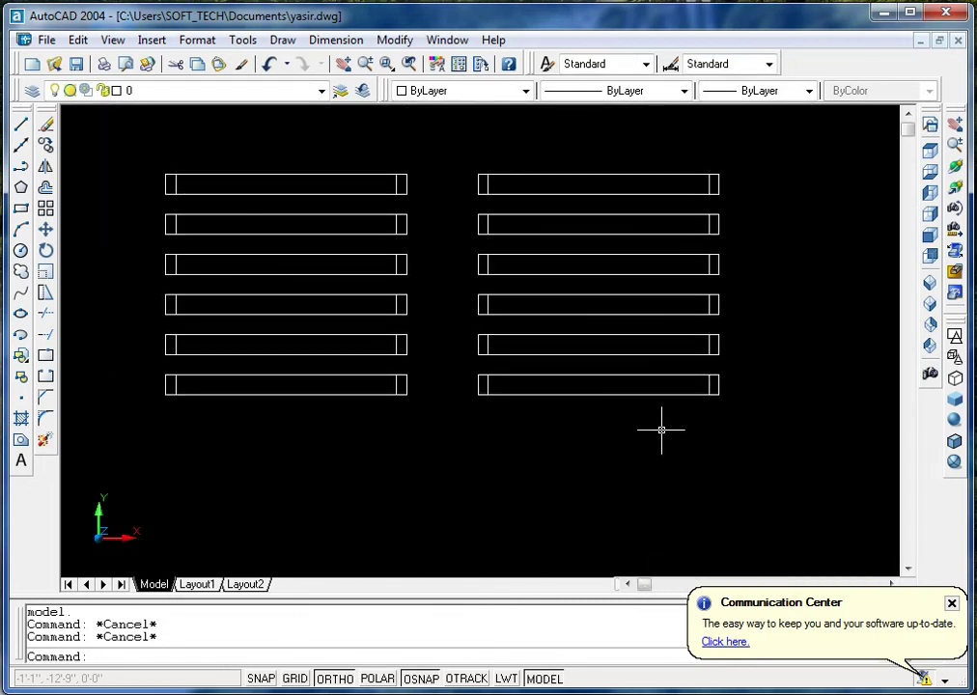
pyautogui.write('o')
pyautogui.press('Return')
pyautogui.click(419, 163)
pyautogui.click(362, 393)
pyautogui.press('Return')
pyautogui.click(334, 478)
pyautogui.click(332, 451)
pyautogui.rightClick(331, 451)
pyautogui.press('Escape')
pyautogui.press('Escape')
# - Zoom to the whole drawing and erase the stray bottom-right rectangle
pyautogui.write('z')
pyautogui.press('Return')
pyautogui.write('a')
pyautogui.press('Return')
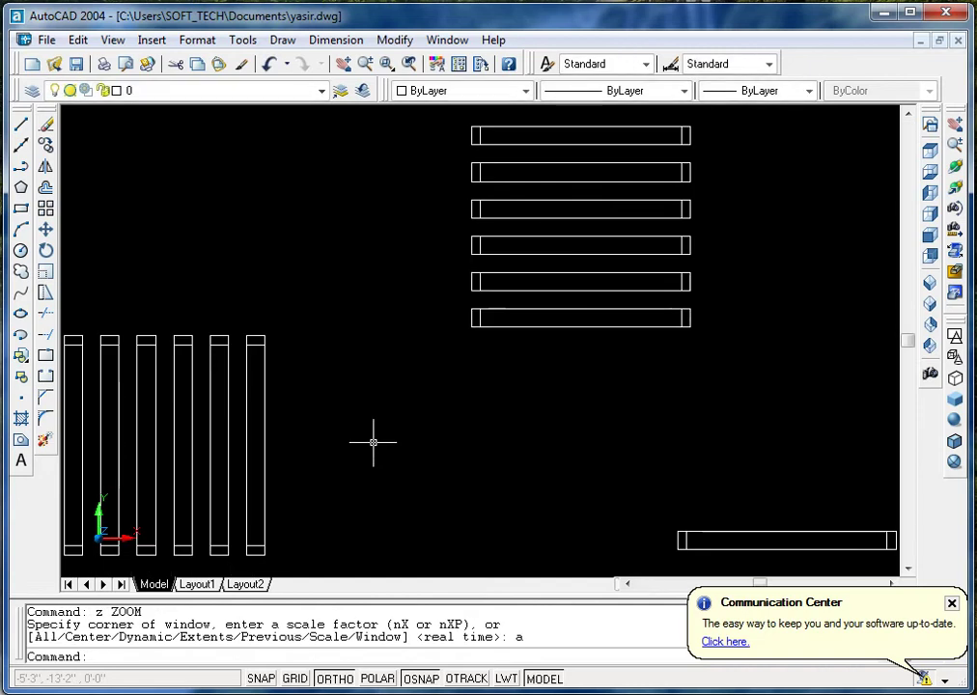
pyautogui.click(867, 466)
pyautogui.click(794, 537)
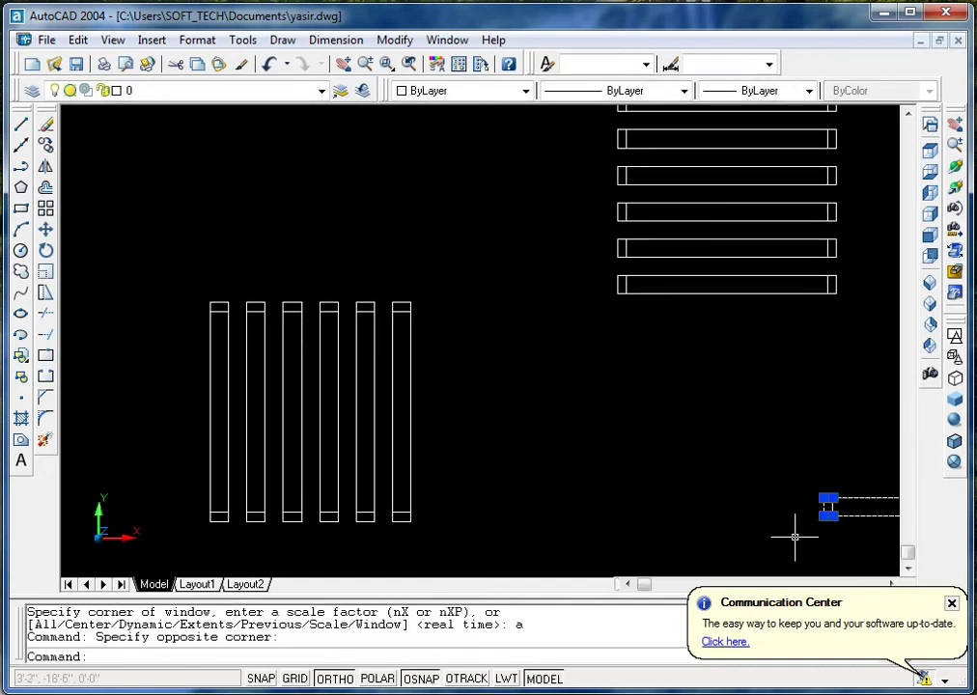
pyautogui.press('Delete')
pyautogui.moveTo(763, 509); pyautogui.dragTo(740, 517, button='middle')
pyautogui.press('Escape')
pyautogui.press('Escape')
# - Move the six upright beams over to the horizontal stack
pyautogui.write('m')
pyautogui.press('Return')
pyautogui.click(408, 422)
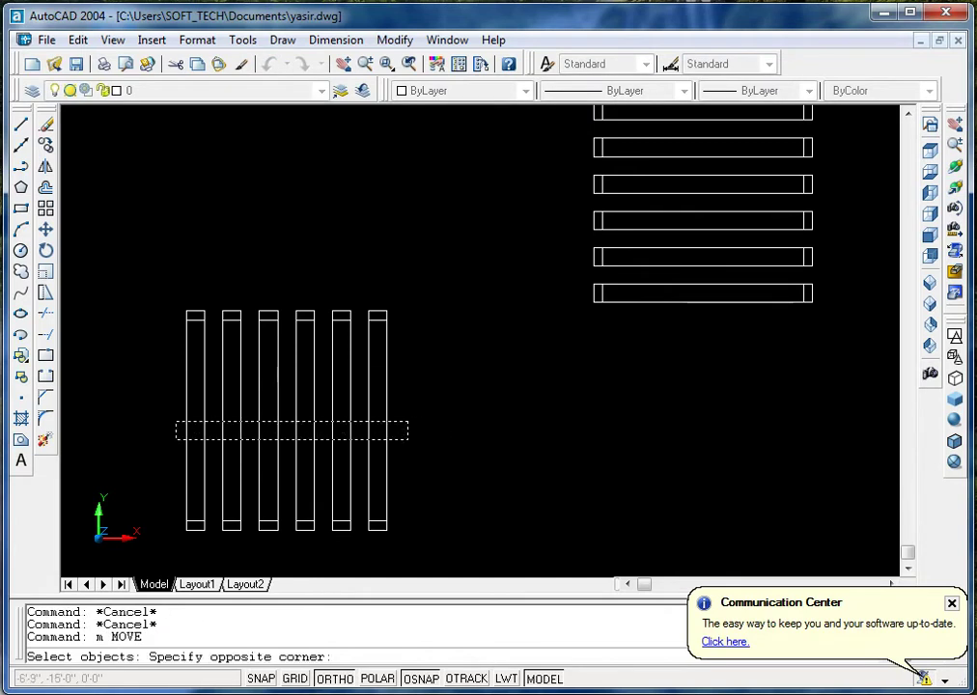
pyautogui.click(175, 441)
pyautogui.press('Return')
pyautogui.click(489, 426)
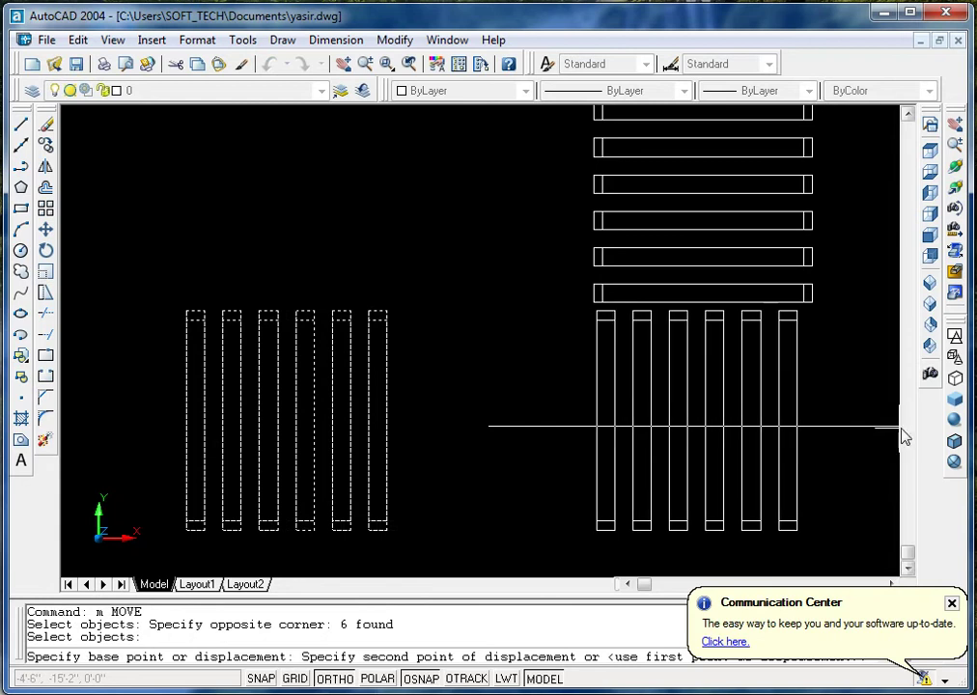
pyautogui.click(869, 425)
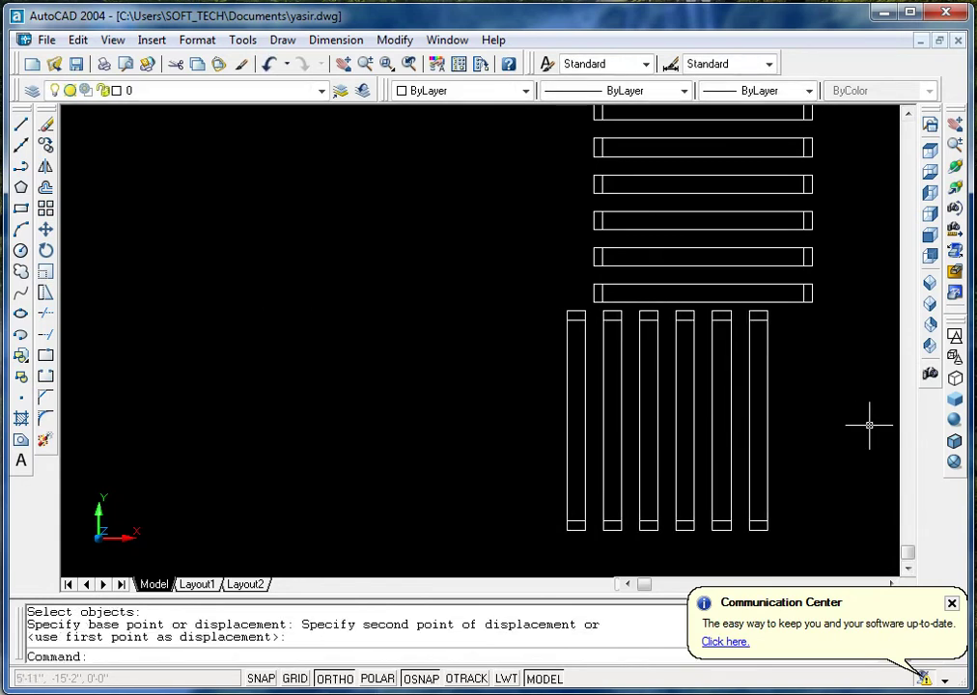
pyautogui.press('Escape')
pyautogui.press('Escape')
# - Shift the six upright beams slightly to the right
pyautogui.write('m')
pyautogui.press('Return')
pyautogui.click(855, 425)
pyautogui.click(377, 430)
pyautogui.press('Return')
pyautogui.click(344, 427)
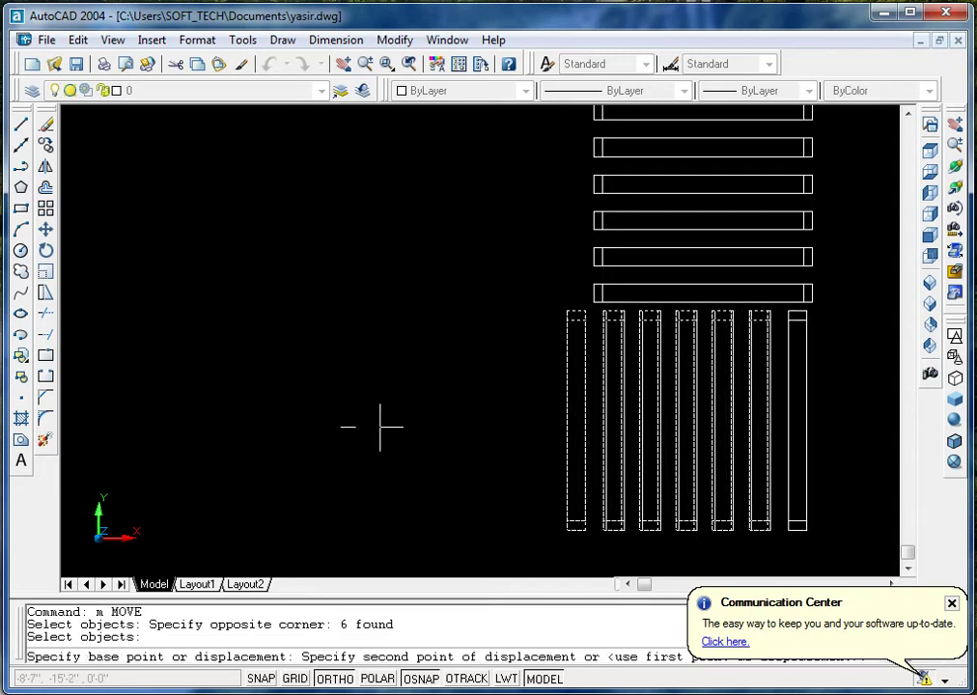
pyautogui.click(380, 427)
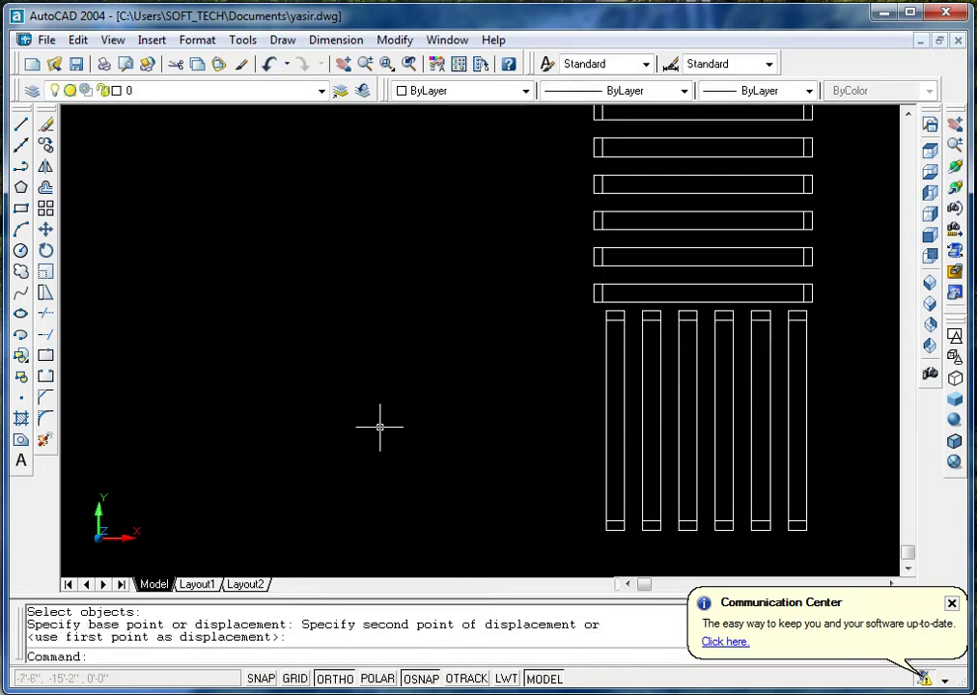
# - Nudge the six upright beams slightly back to the left
pyautogui.write('m')
pyautogui.press('Return')
pyautogui.click(838, 385)
pyautogui.click(596, 425)
pyautogui.press('Return')
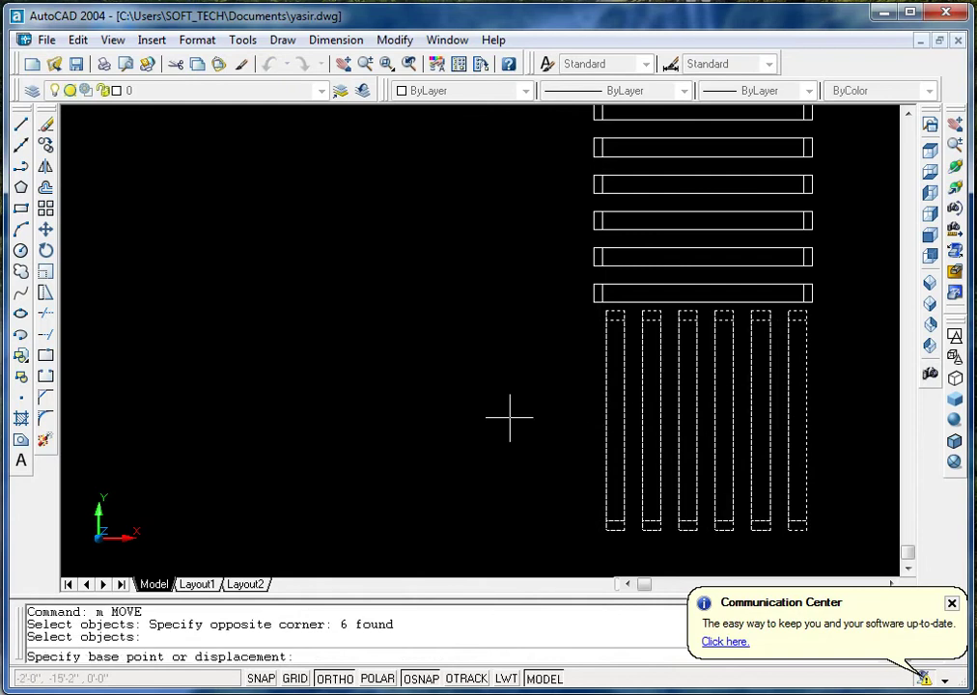
pyautogui.click(514, 416)
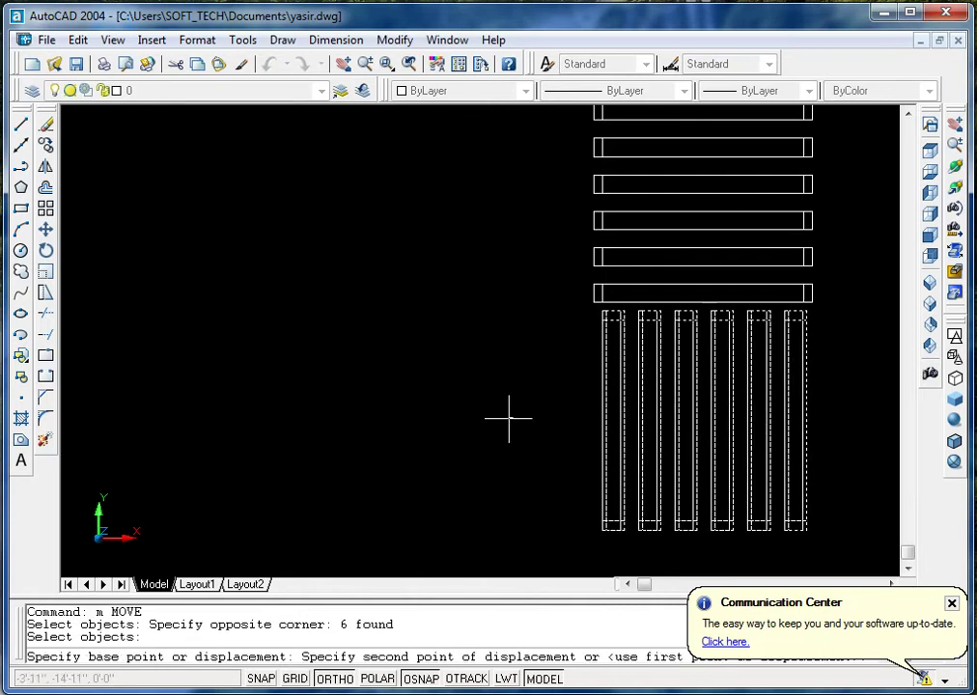
pyautogui.click(509, 418)
# - Lay the upright beams across the horizontal ones into a crisscross grid
pyautogui.write('m')
pyautogui.press('Return')
pyautogui.click(845, 403)
pyautogui.click(550, 550)
pyautogui.press('Return')
pyautogui.click(541, 536)
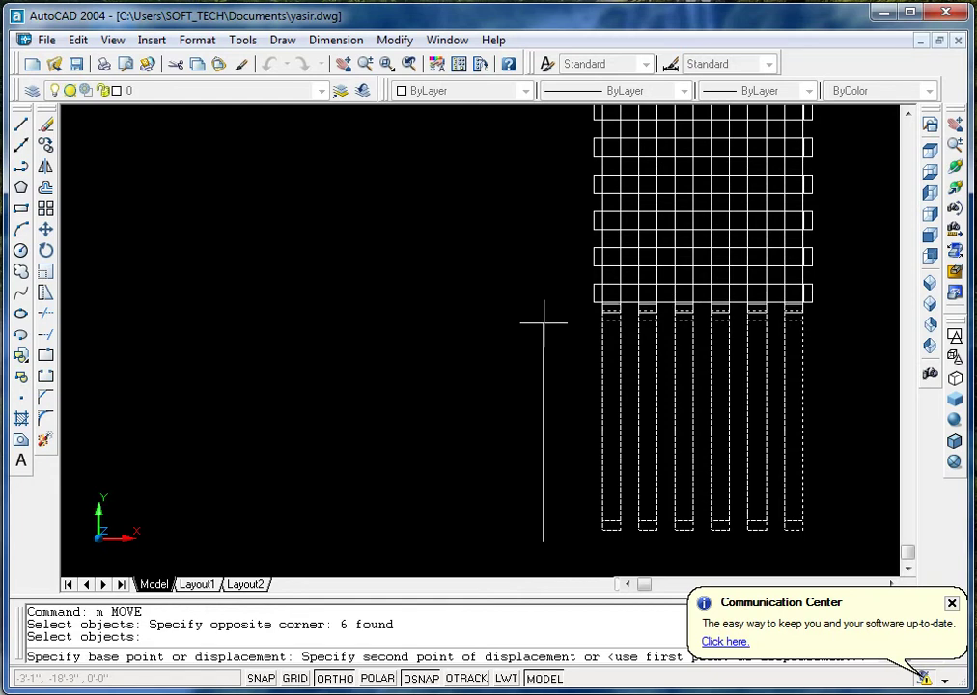
pyautogui.click(543, 323)
pyautogui.moveTo(545, 323); pyautogui.dragTo(548, 419, button='middle')
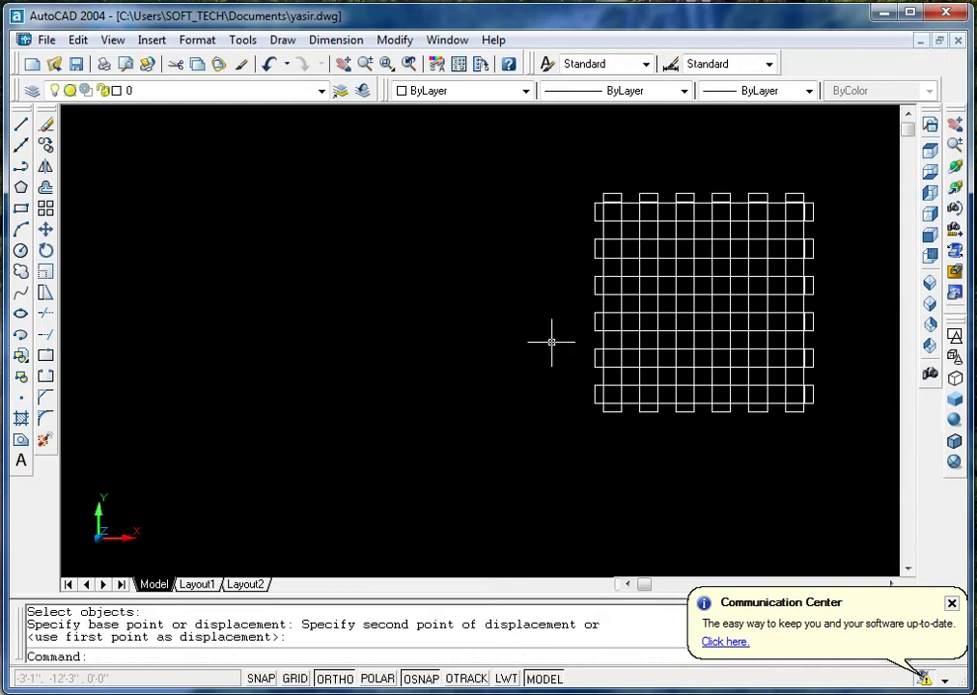
pyautogui.scroll(3, 602, 233)
pyautogui.moveTo(602, 223); pyautogui.dragTo(355, 194, button='middle')
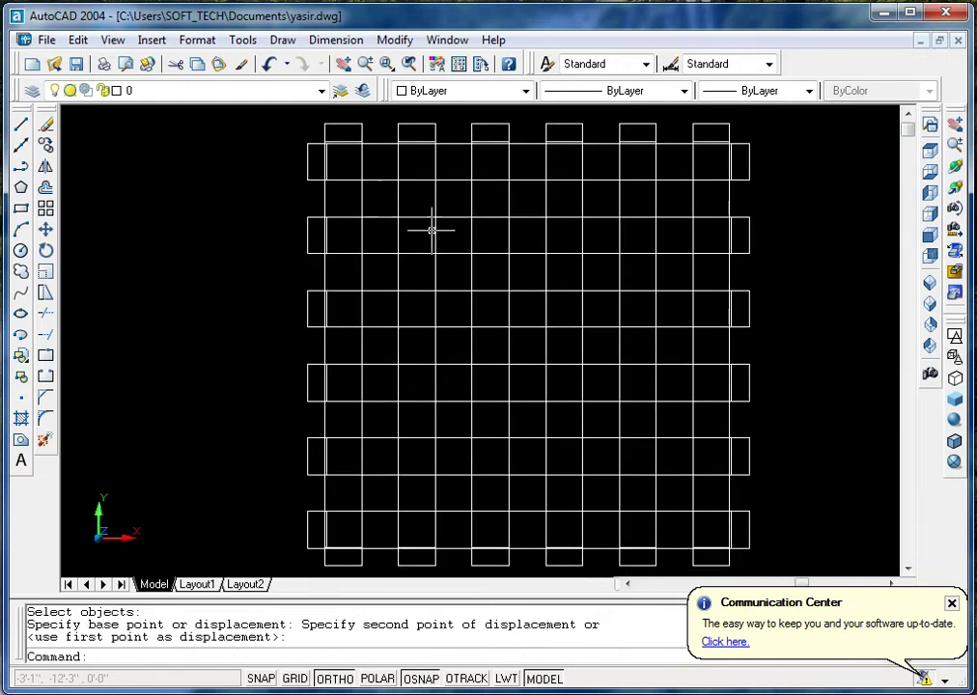
# - Move the six vertical beams by a small offset using a crossing window
pyautogui.write('m')
pyautogui.press('Return')
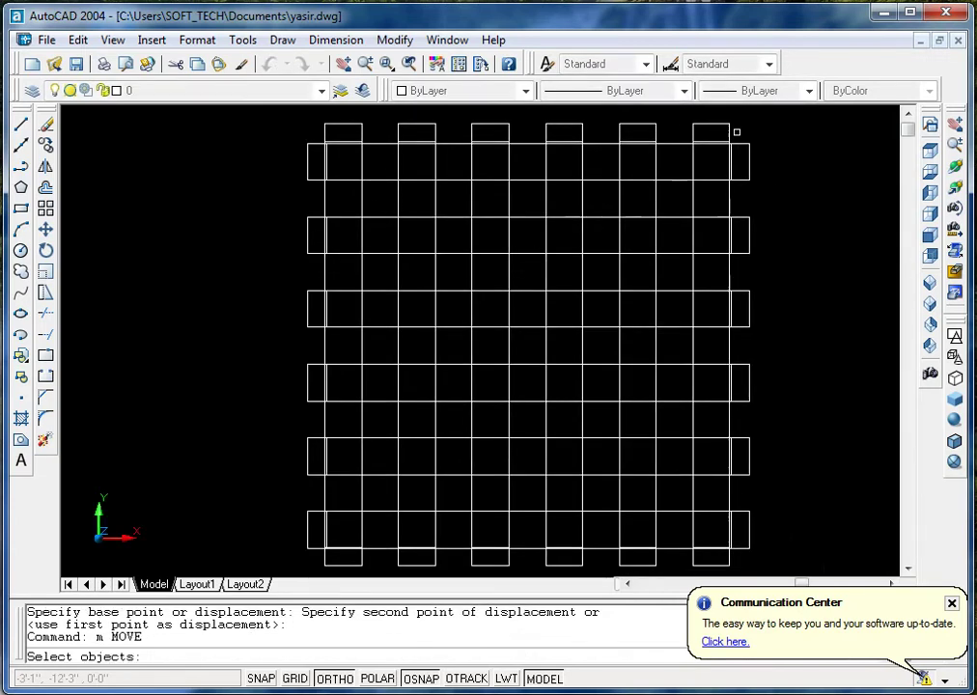
pyautogui.click(752, 112)
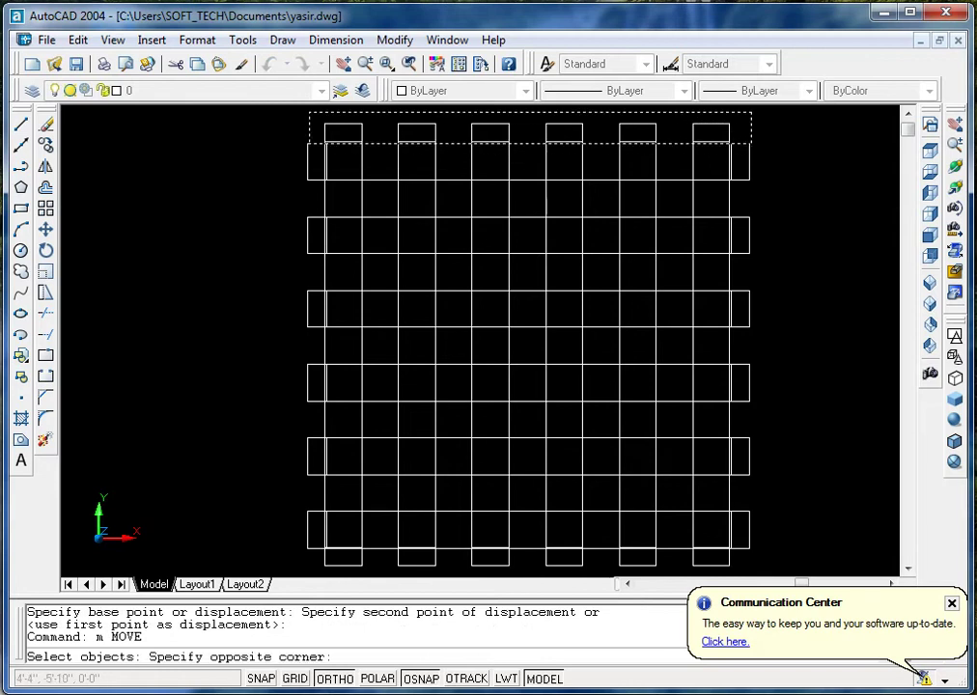
pyautogui.click(276, 141)
pyautogui.press('Return')
pyautogui.click(199, 195)
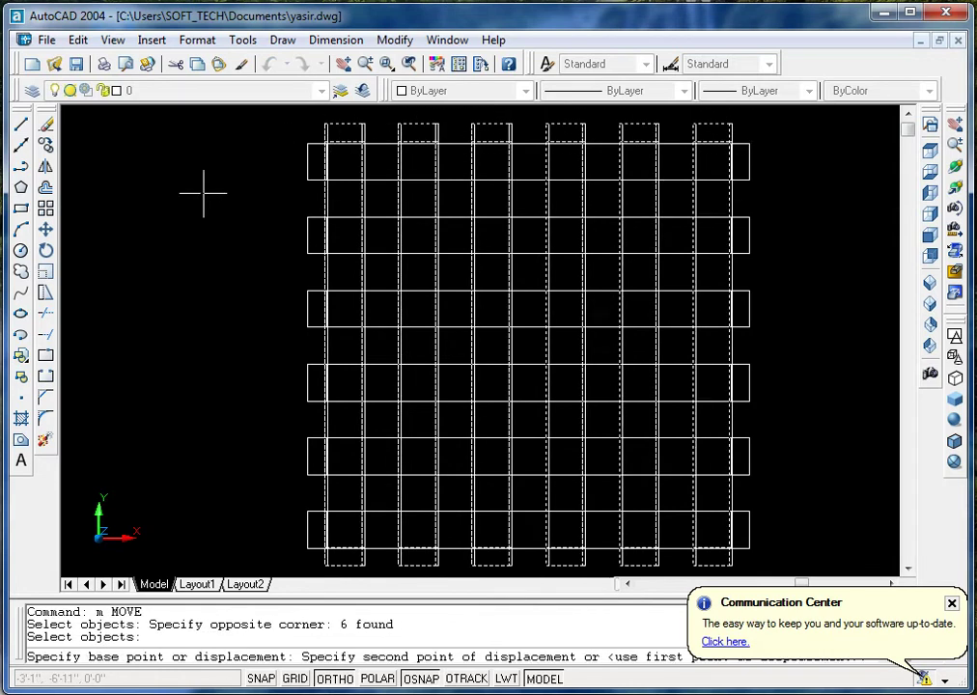
pyautogui.click(202, 195)
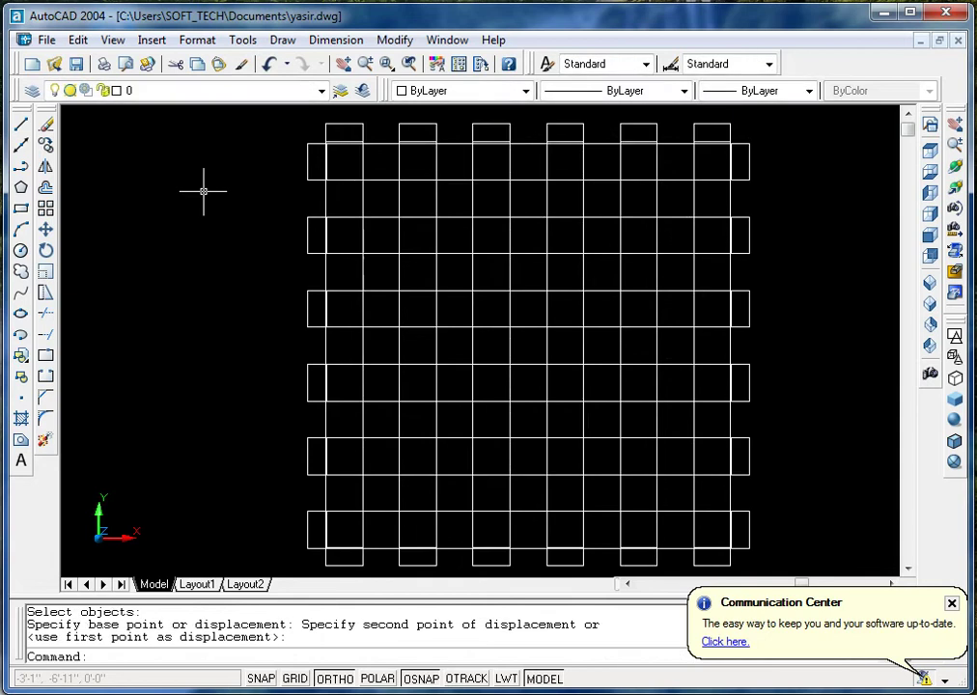
# - Move the six vertical beams again into their final place across the grid
pyautogui.write('m')
pyautogui.press('Return')
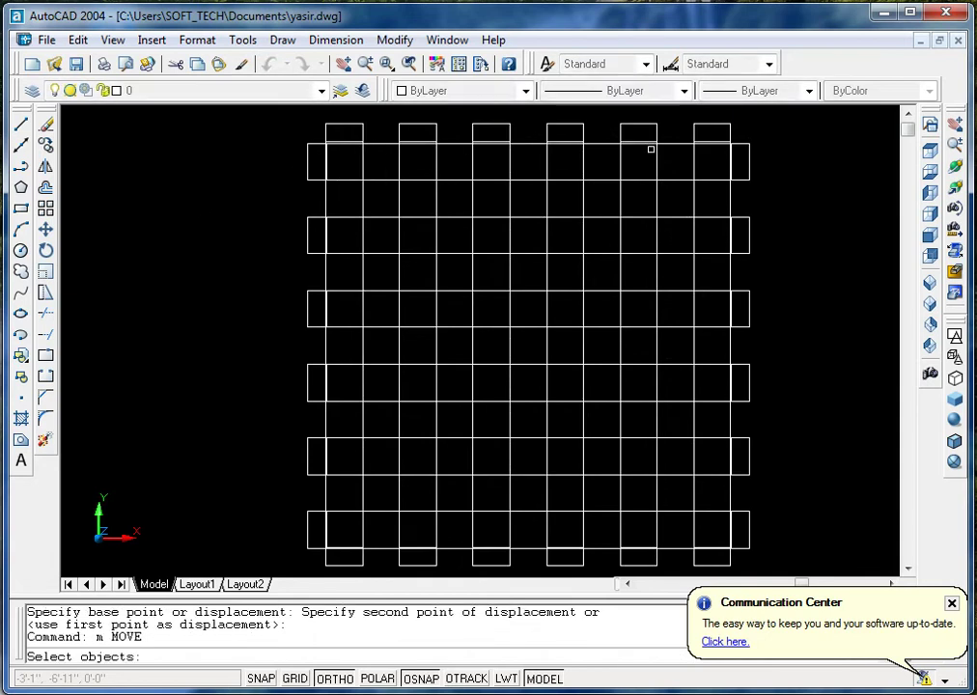
pyautogui.click(745, 123)
pyautogui.click(306, 142)
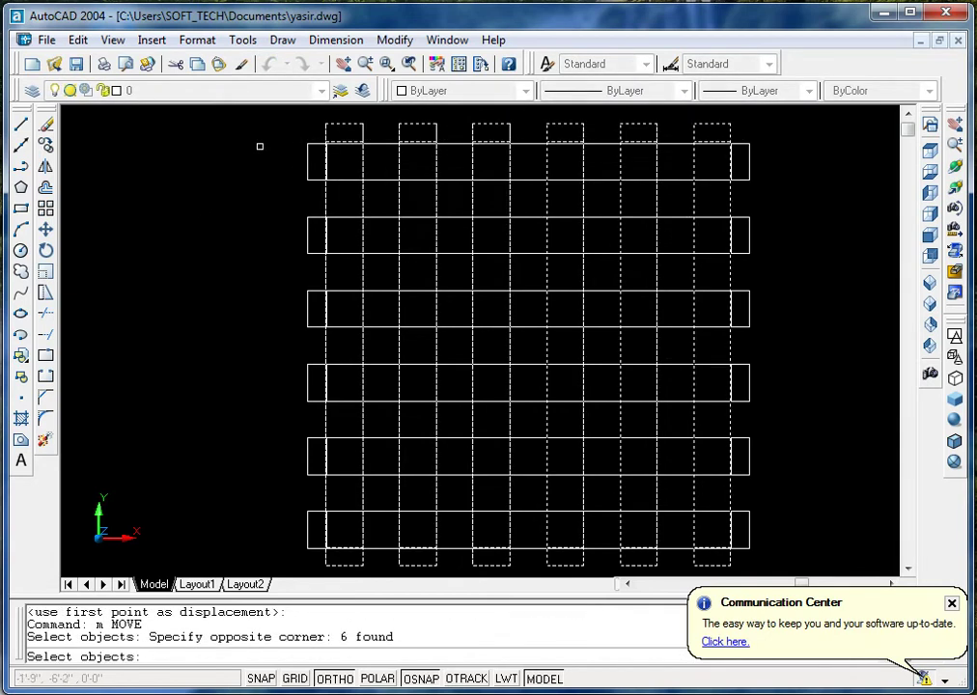
pyautogui.press('Return')
pyautogui.click(213, 160)
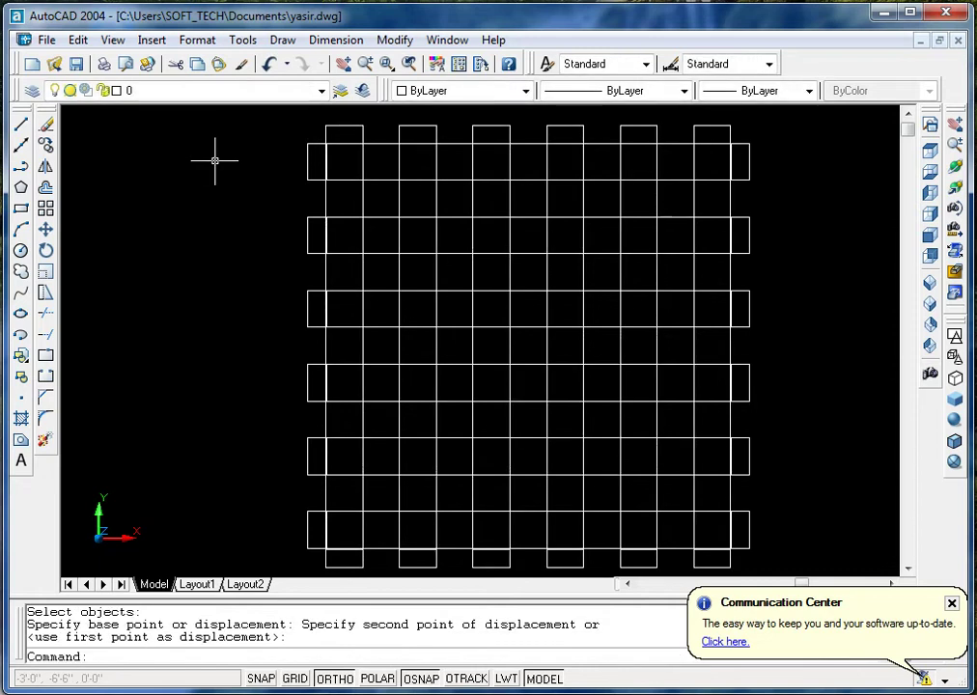
# - Inspect the grid in SE isometric with Gouraud shading, then wireframe, Top and Front views
pyautogui.scroll(-2, 546, 218)
pyautogui.click(930, 303)
pyautogui.click(955, 421)
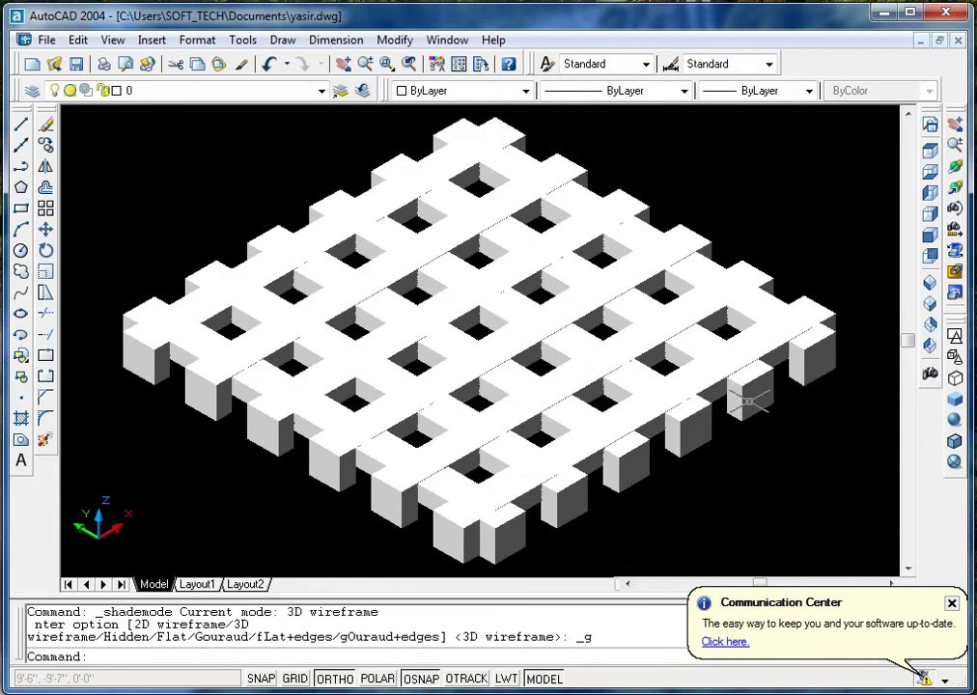
pyautogui.scroll(-2, 681, 391)
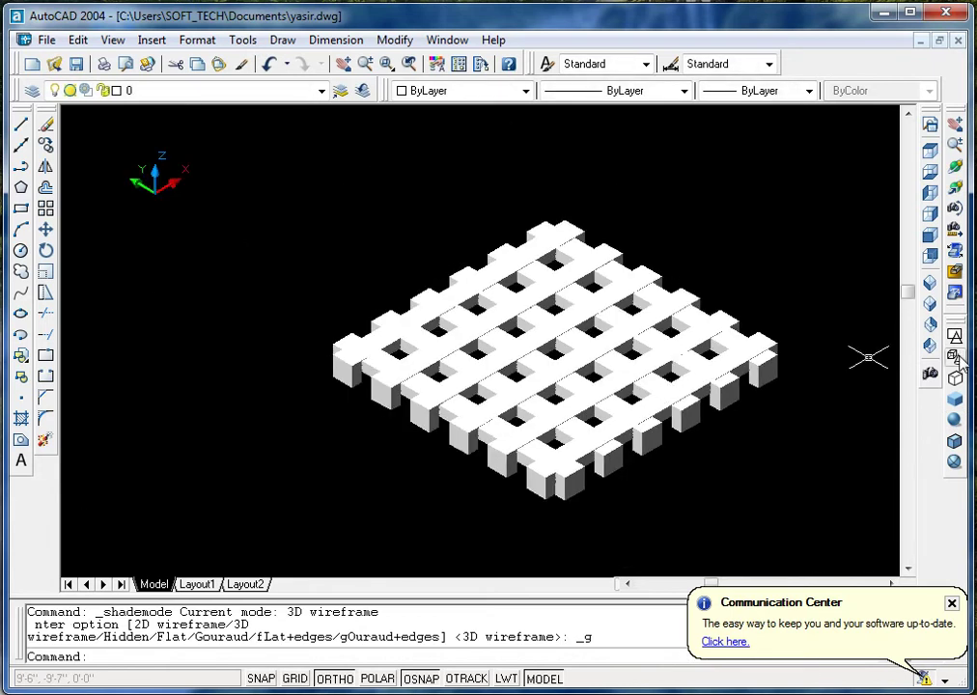
pyautogui.click(955, 357)
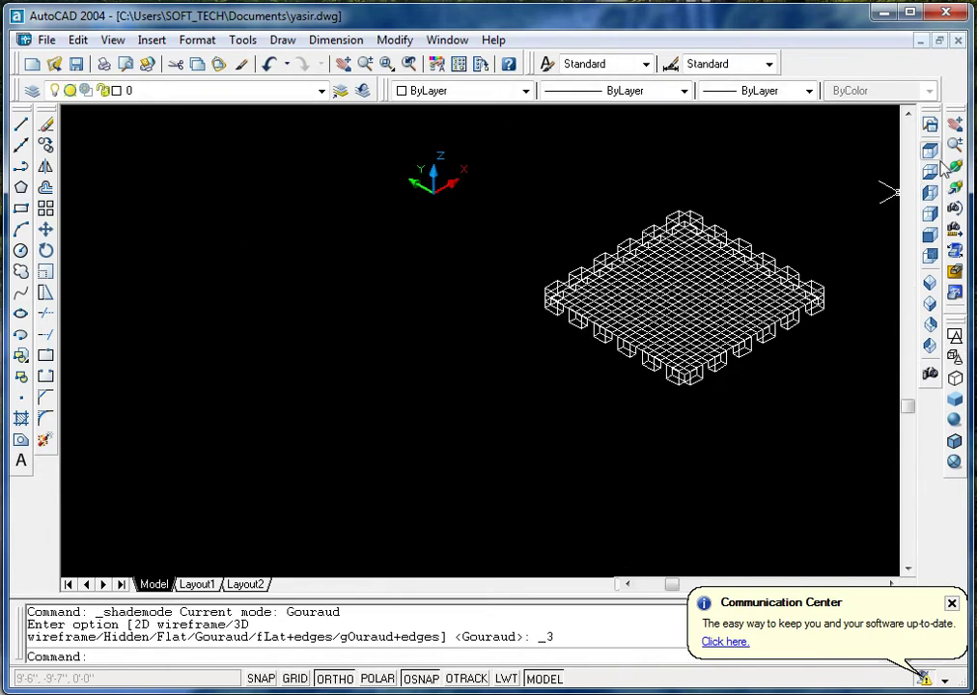
pyautogui.click(938, 164)
pyautogui.scroll(-3, 676, 221)
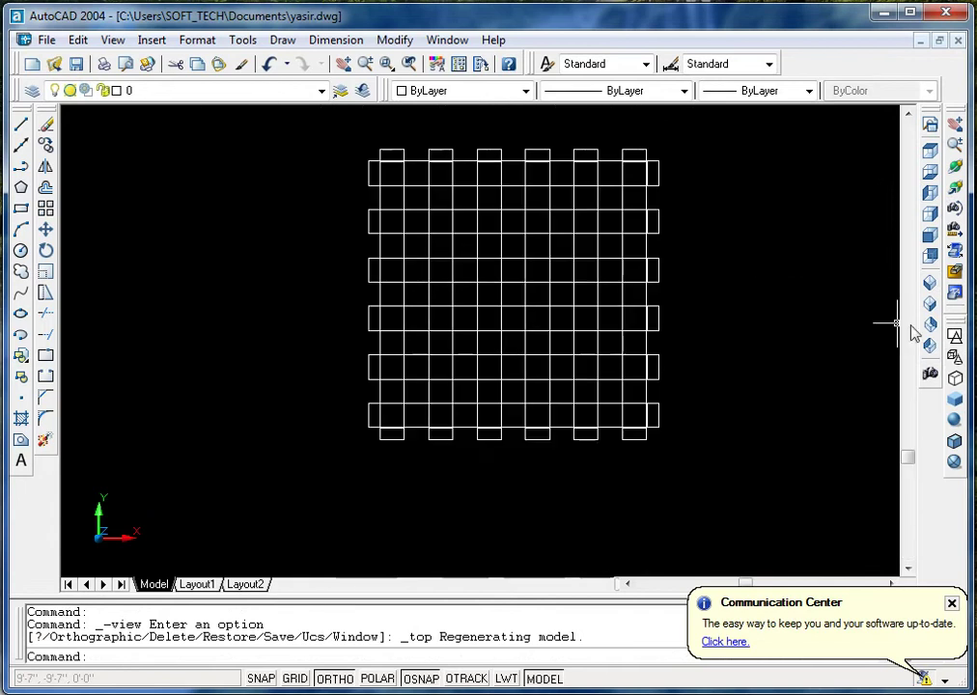
pyautogui.click(930, 234)
# - Draw a circle of diameter 1 centred above the first column
pyautogui.moveTo(653, 302); pyautogui.dragTo(660, 339, button='middle')
pyautogui.press('Escape')
pyautogui.press('Escape')
pyautogui.write('c')
pyautogui.press('Return')
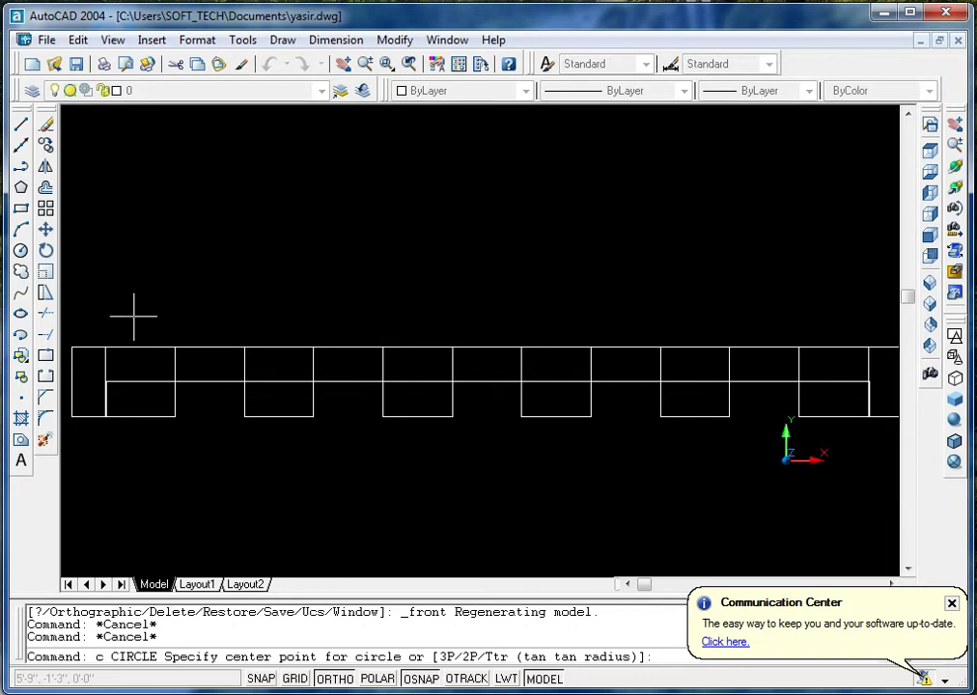
pyautogui.moveTo(227, 323); pyautogui.dragTo(231, 353, button='middle')
pyautogui.scroll(-2, 220, 367)
pyautogui.scroll(4, 209, 361)
pyautogui.scroll(2, 184, 367)
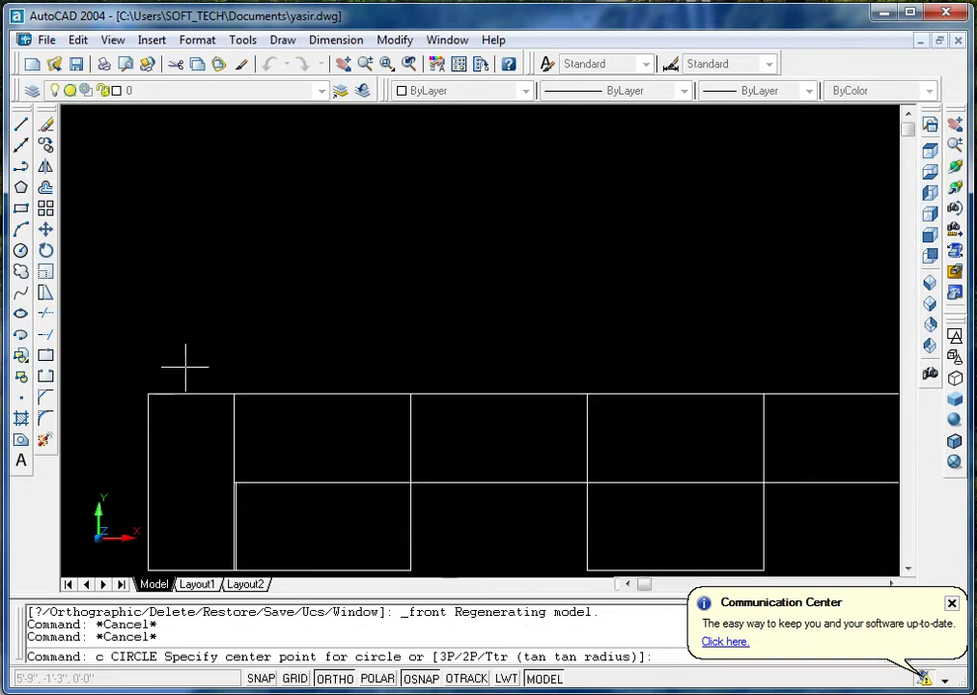
pyautogui.click(157, 360)
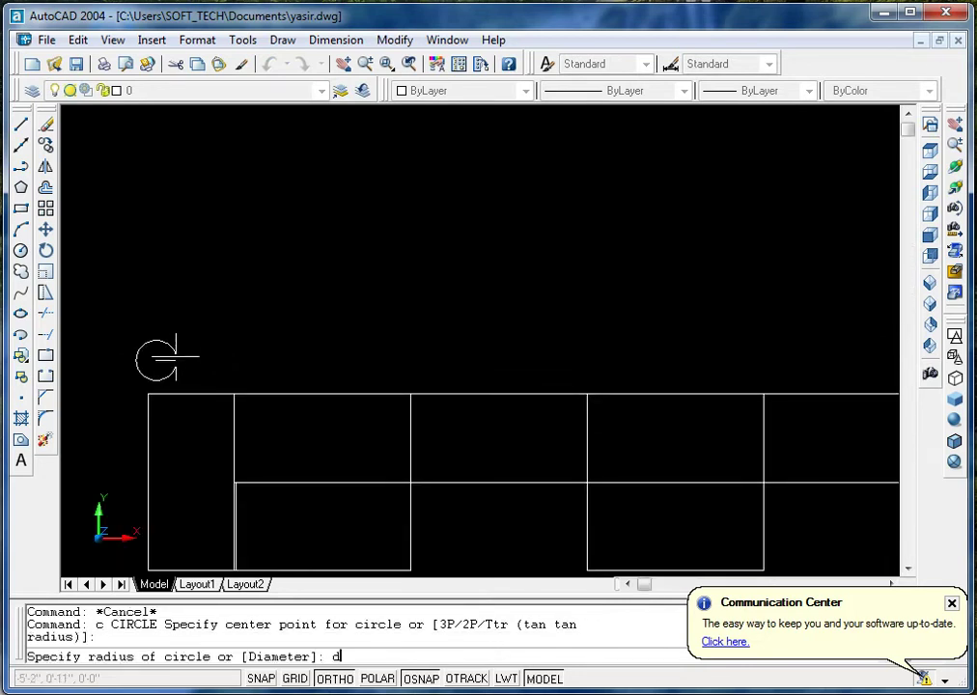
pyautogui.press('Return')
# - Extrude the circle 6' with no taper into a round column
pyautogui.press('Return')
pyautogui.moveTo(170, 367); pyautogui.dragTo(206, 329, button='middle')
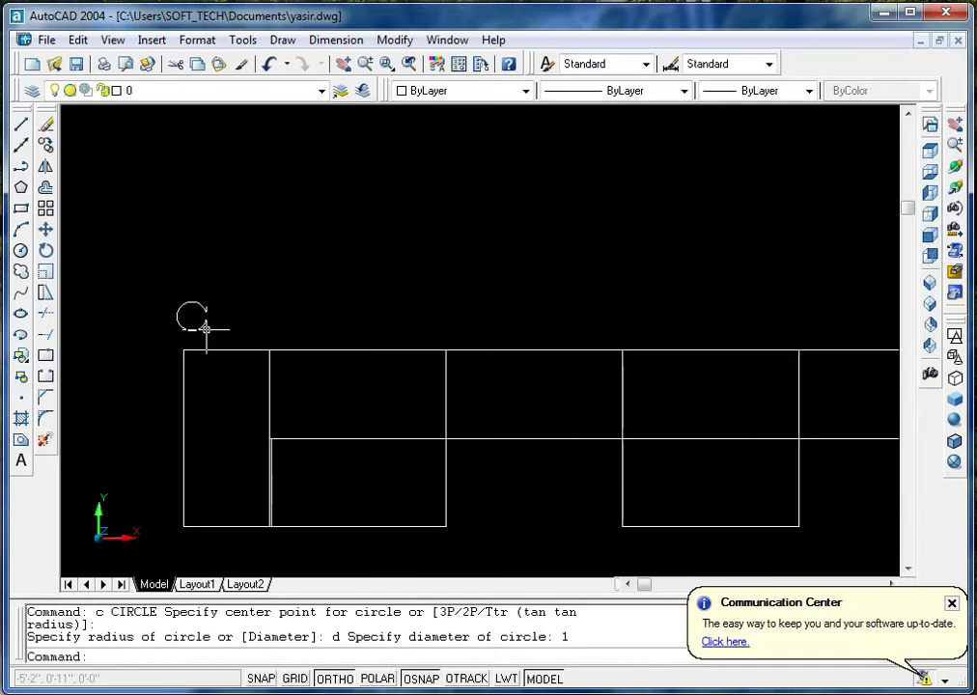
pyautogui.click(198, 319)
pyautogui.click(203, 332)
pyautogui.press('Escape')
pyautogui.press('Escape')
pyautogui.write('xt')
pyautogui.press('Return')
pyautogui.click(203, 326)
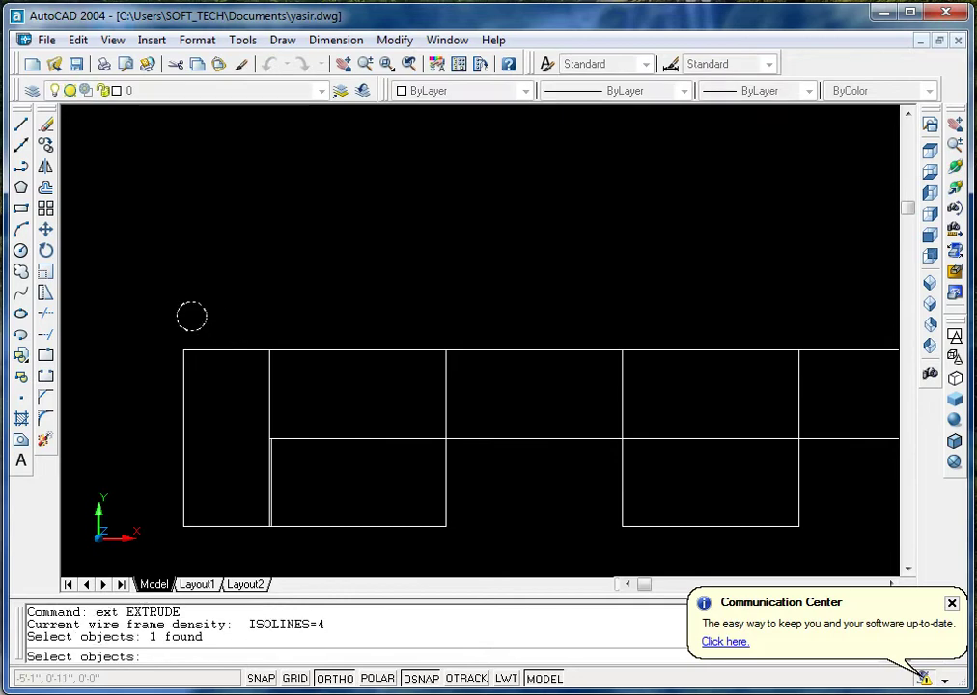
pyautogui.press('Return')
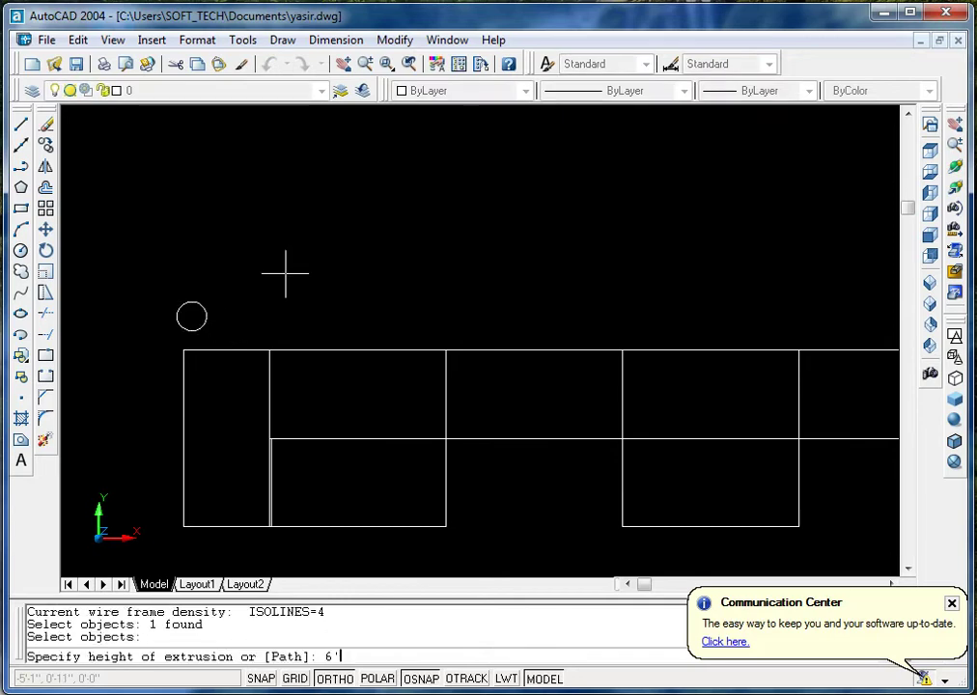
pyautogui.press('Return')
pyautogui.press('Return')
pyautogui.scroll(-2, 249, 333)
pyautogui.scroll(4, 287, 334)
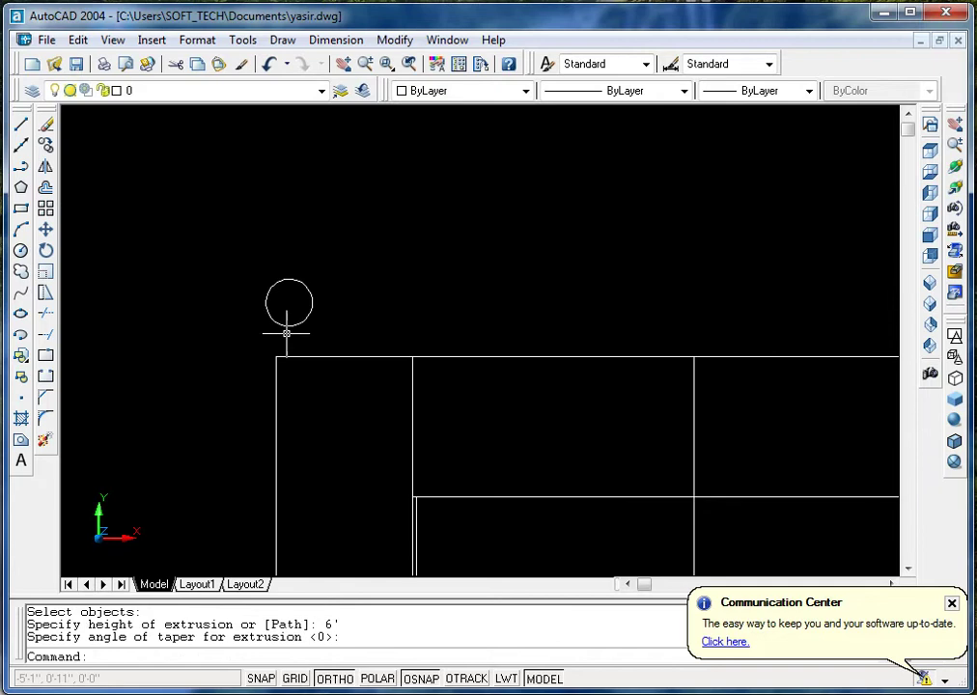
pyautogui.write('1')
# - Draw a vertical line straight up from the column's top-left corner
pyautogui.press('Return')
pyautogui.click(276, 357)
pyautogui.click(276, 251)
pyautogui.rightClick(276, 251)
pyautogui.press('Escape')
pyautogui.press('Escape')
pyautogui.write('m')
pyautogui.press('Return')
# - Move the round column so it sits beside the vertical guide line
pyautogui.click(307, 318)
pyautogui.press('Return')
pyautogui.click(451, 203)
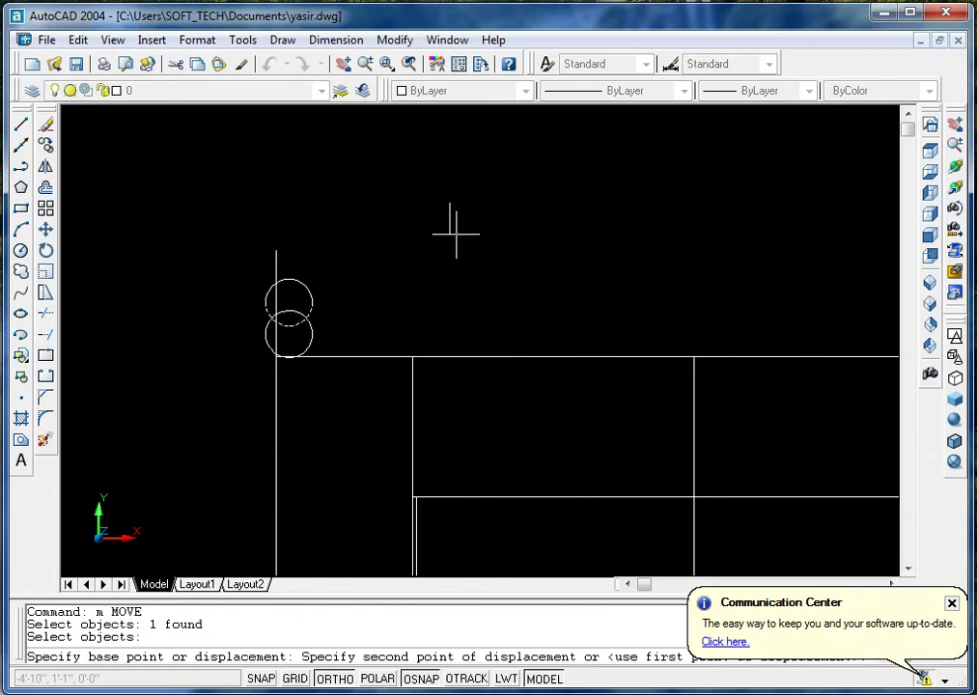
pyautogui.press('Escape')
pyautogui.press('Escape')
pyautogui.write('m')
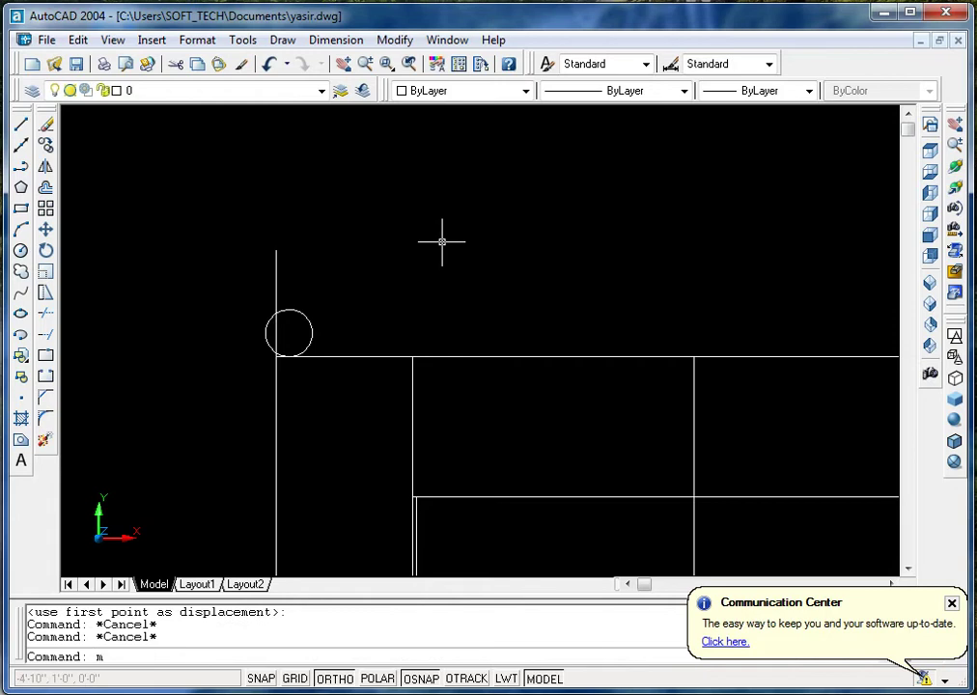
pyautogui.press('Return')
pyautogui.click(314, 333)
pyautogui.click(327, 263)
pyautogui.click(312, 330)
pyautogui.press('Return')
pyautogui.click(330, 265)
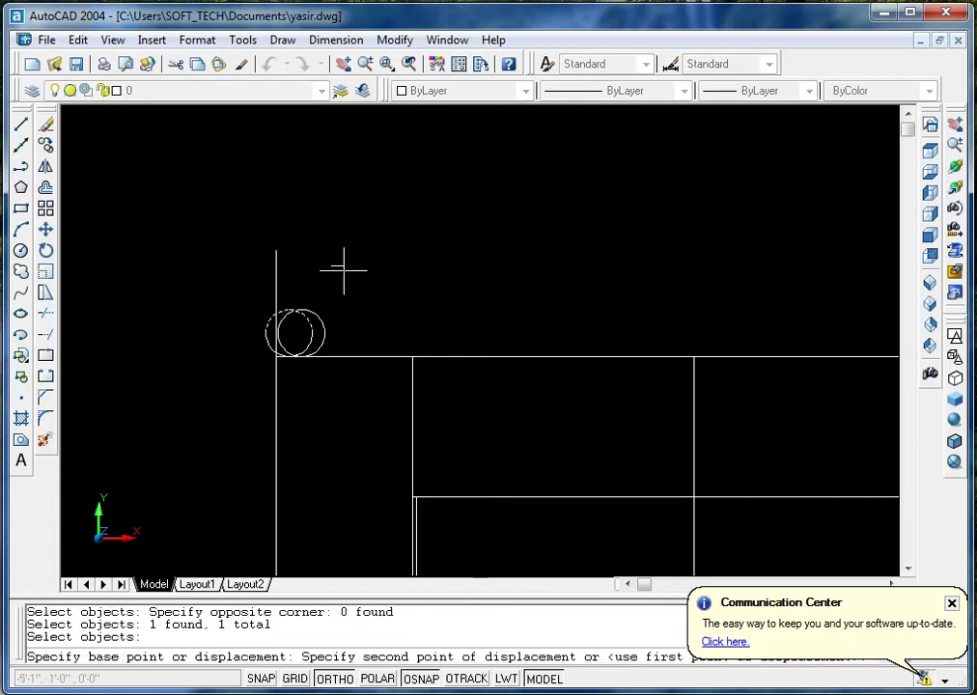
pyautogui.click(331, 262)
# - Delete the vertical guide line
pyautogui.moveTo(332, 263); pyautogui.dragTo(232, 300)
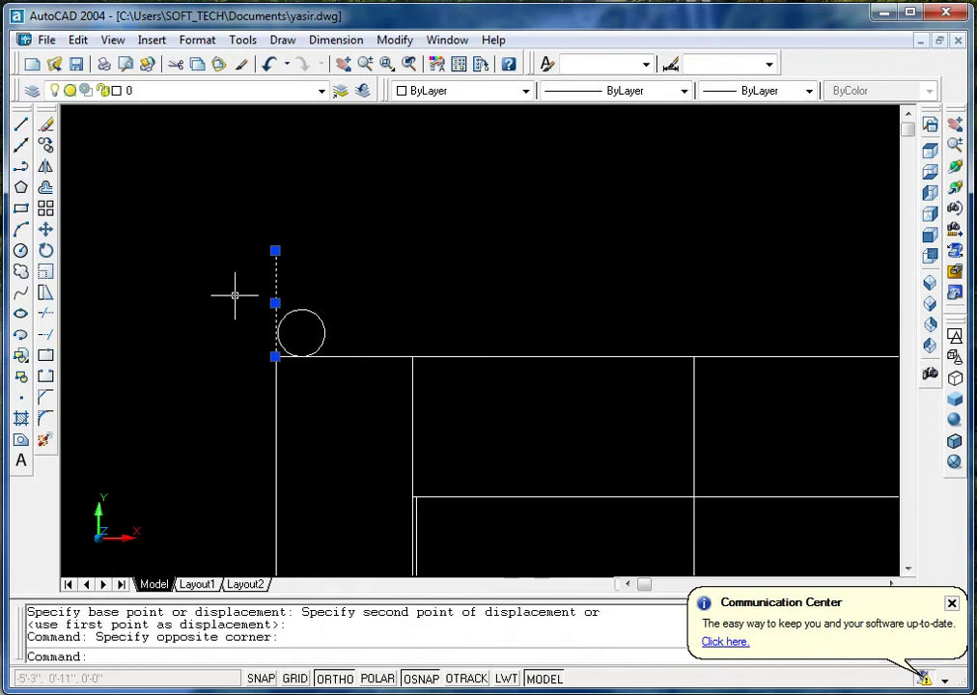
pyautogui.press('Delete')
pyautogui.press('Escape')
pyautogui.press('Escape')
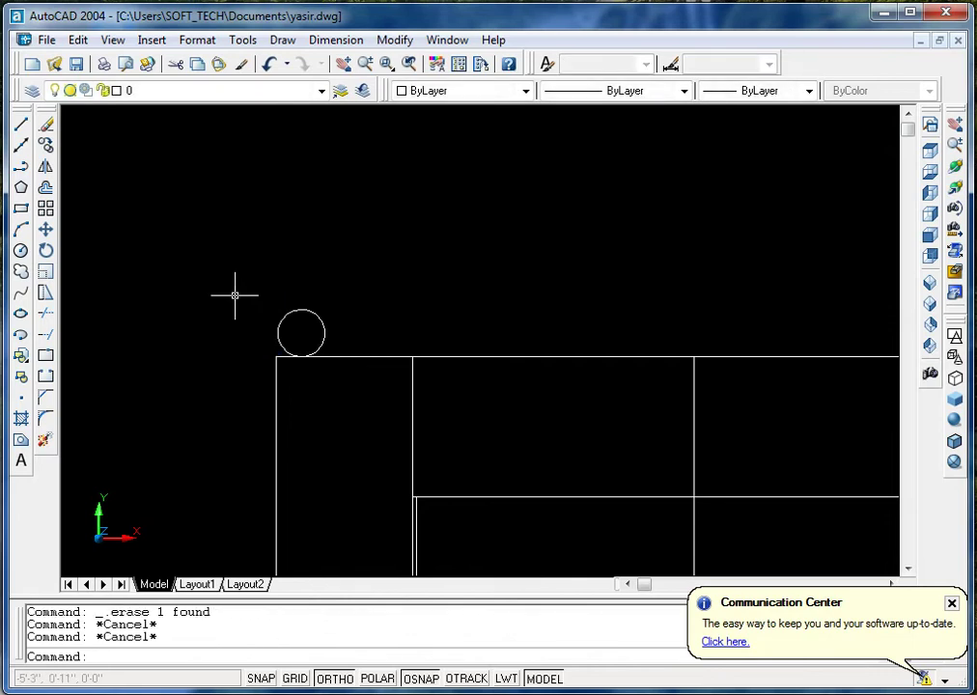
# - Move the round column up 4 units
pyautogui.write('m')
pyautogui.press('Return')
pyautogui.click(321, 329)
pyautogui.press('Return')
pyautogui.click(340, 322)
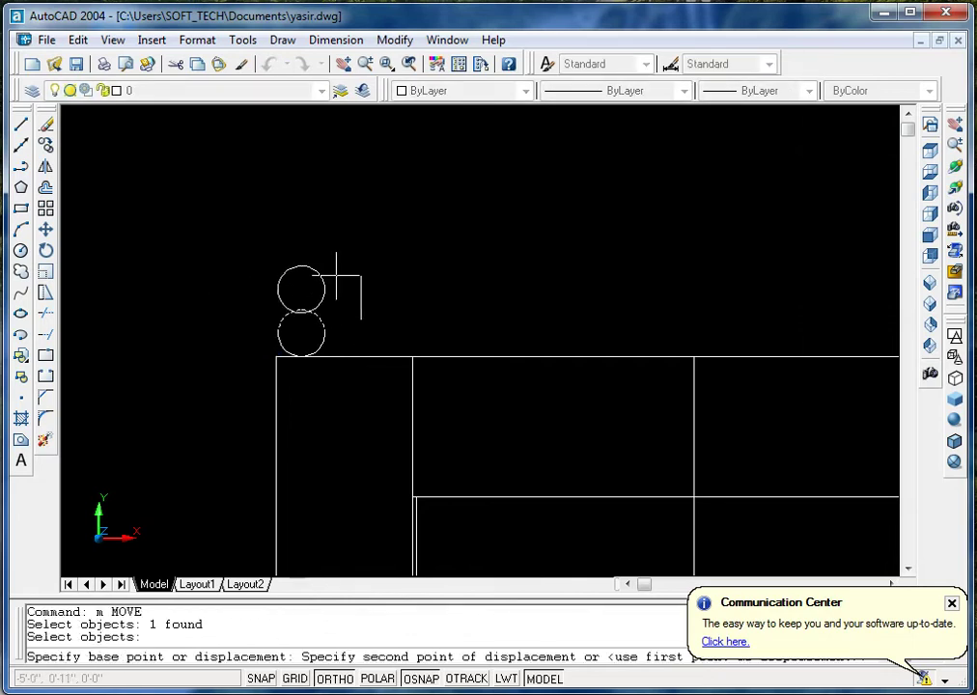
pyautogui.write('4')
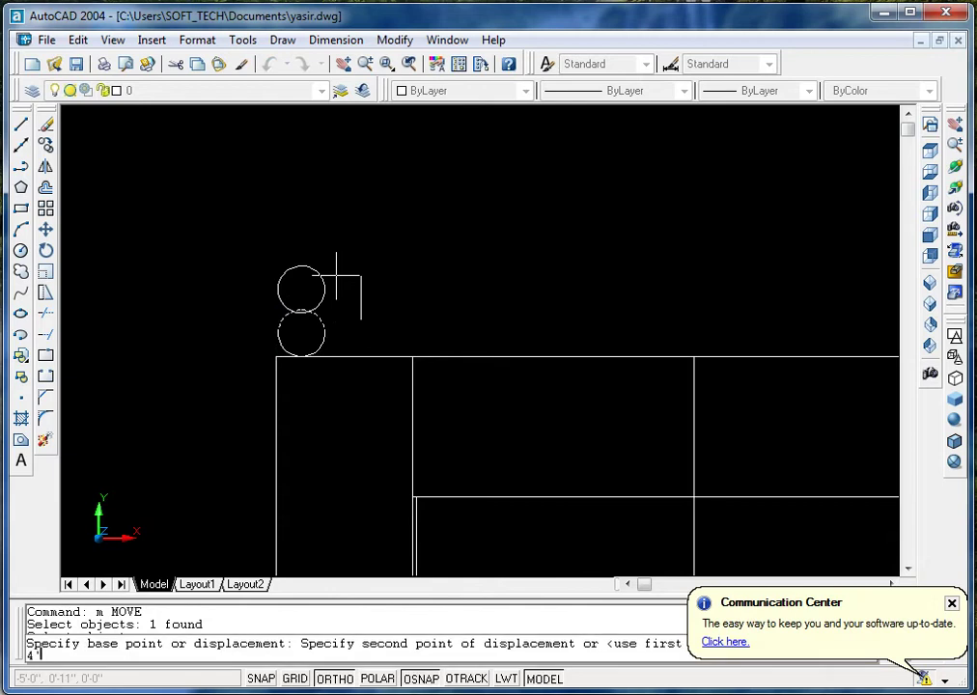
pyautogui.press('Return')
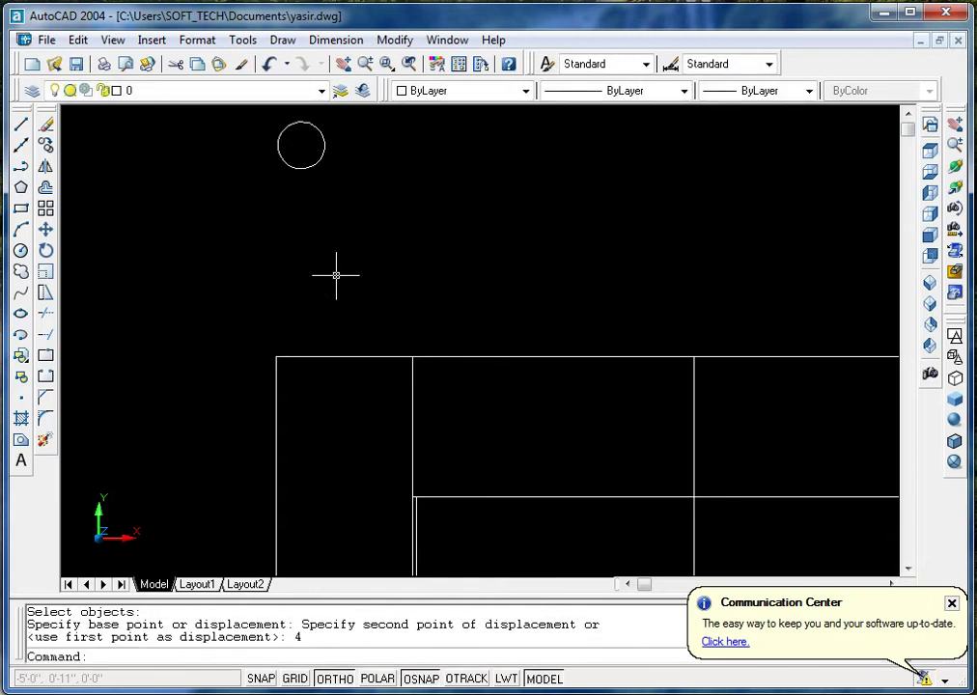
# - In top view, move the vertical line up along the grid's left edge
pyautogui.click(930, 152)
pyautogui.write('m')
pyautogui.press('Return')
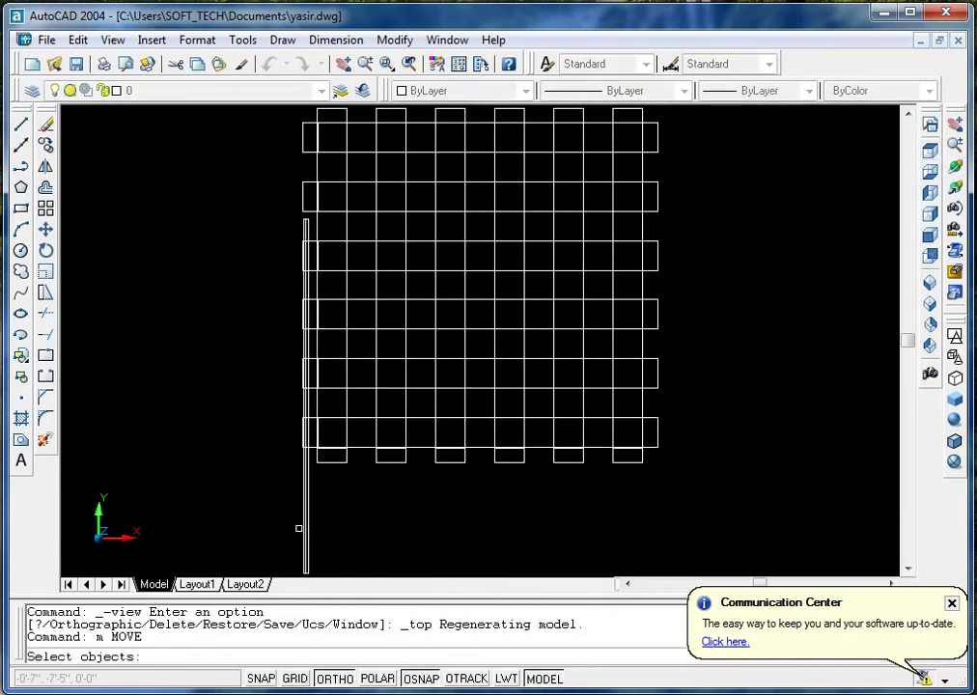
pyautogui.click(300, 528)
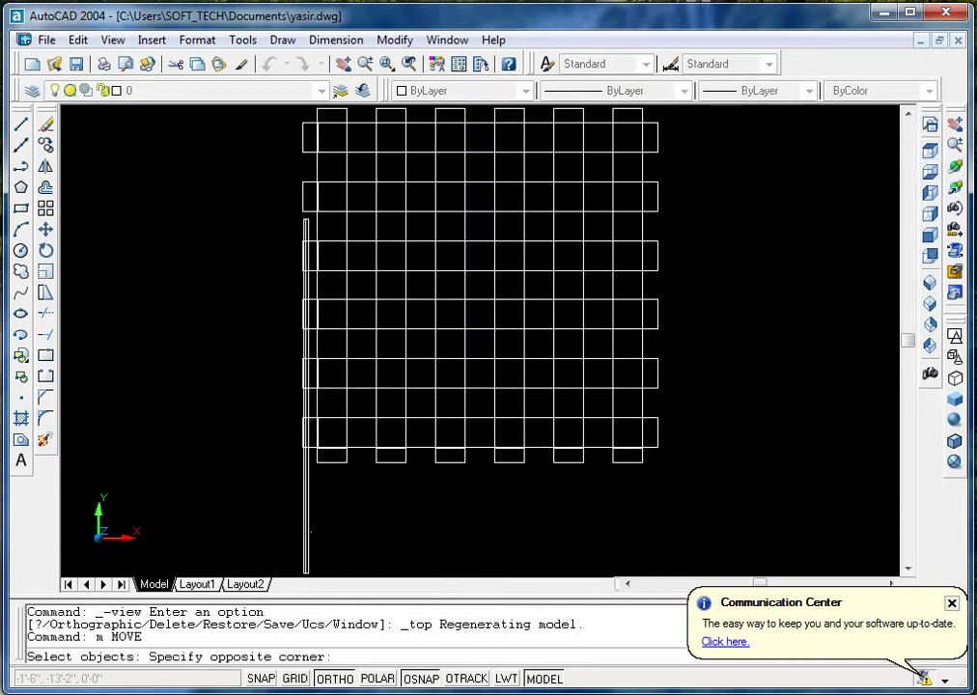
pyautogui.click(305, 532)
pyautogui.press('Return')
pyautogui.click(768, 524)
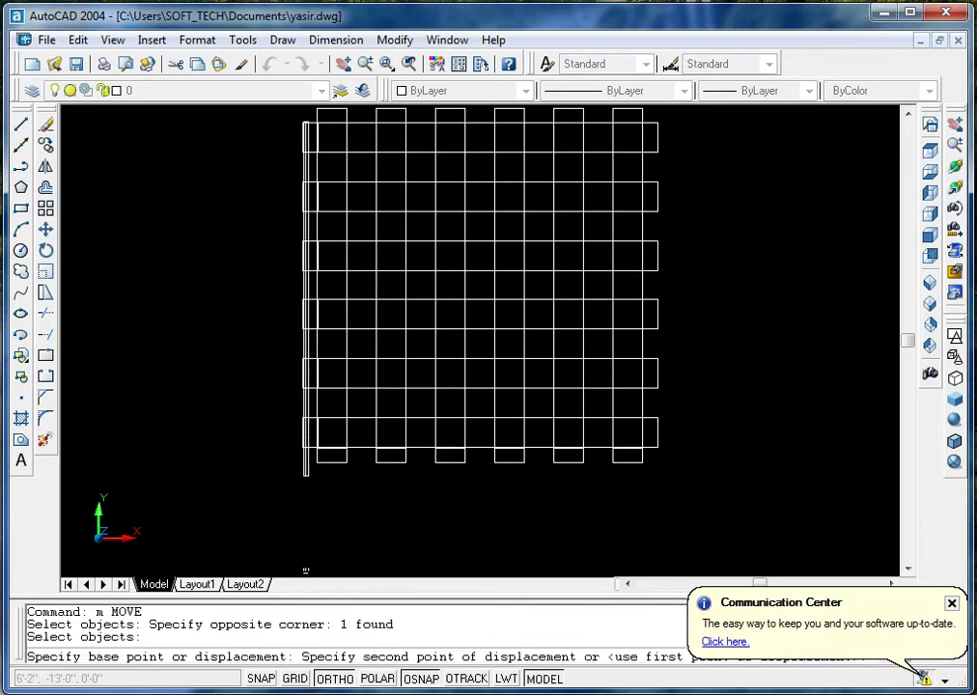
pyautogui.click(770, 416)
pyautogui.scroll(3, 279, 473)
pyautogui.scroll(5, 278, 425)
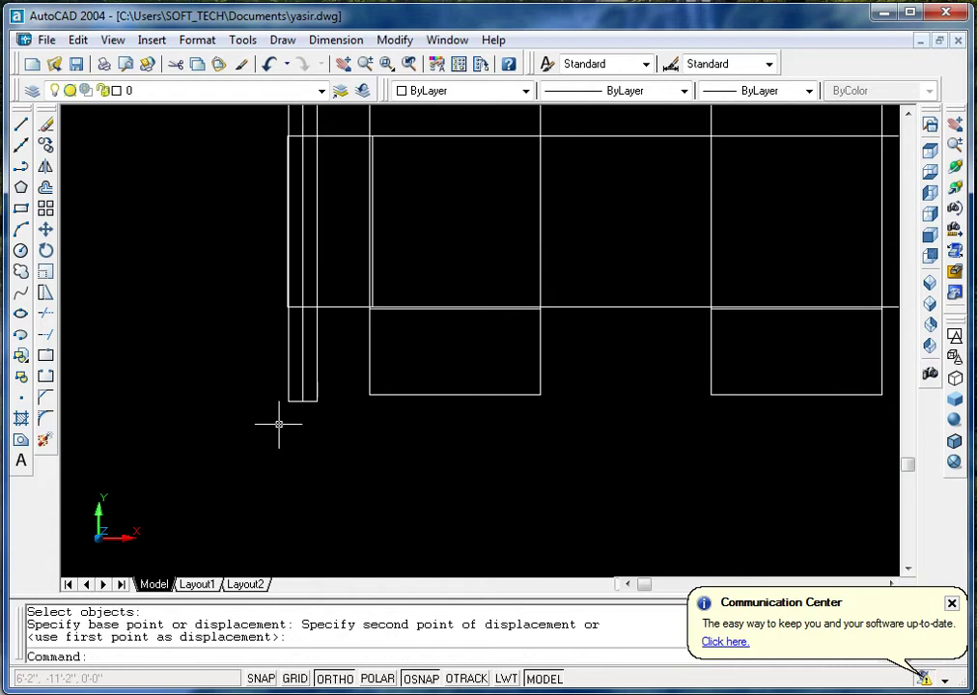
pyautogui.write('l')
# - Draw a horizontal line leftward from the beam's lower corner
pyautogui.press('Return')
pyautogui.click(370, 395)
pyautogui.click(165, 395)
pyautogui.press('Escape')
pyautogui.press('Escape')
# - Move the narrow vertical column rectangle to its new position
pyautogui.write('m')
pyautogui.press('Return')
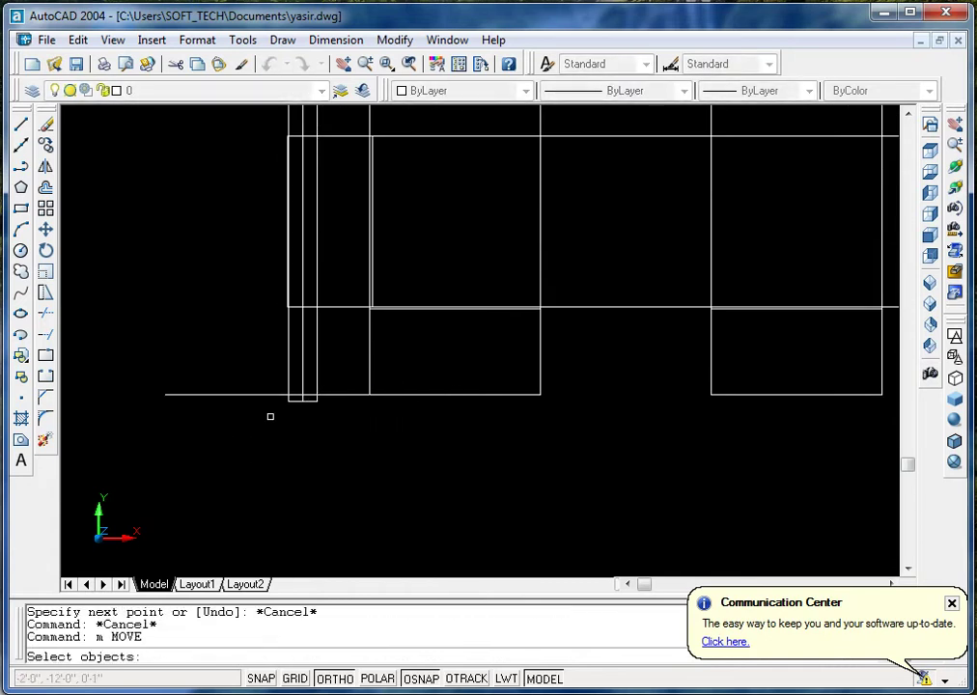
pyautogui.click(287, 401)
pyautogui.press('Return')
pyautogui.click(364, 459)
# - Delete the stray horizontal line and switch to the front elevation
pyautogui.click(249, 380)
pyautogui.click(217, 414)
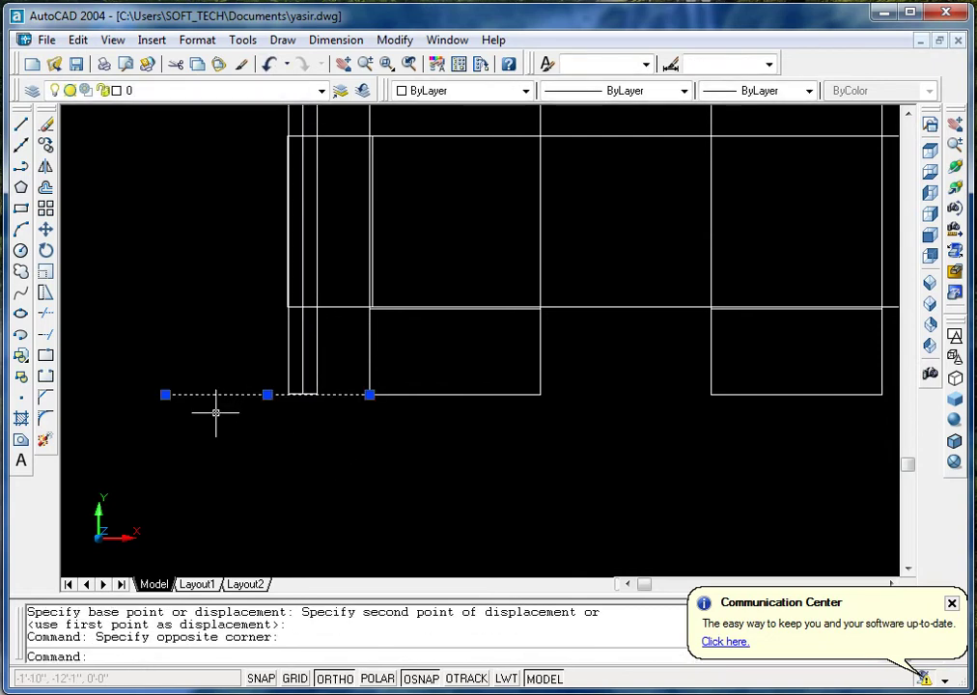
pyautogui.press('Delete')
pyautogui.scroll(-2, 445, 430)
pyautogui.scroll(-1, 359, 421)
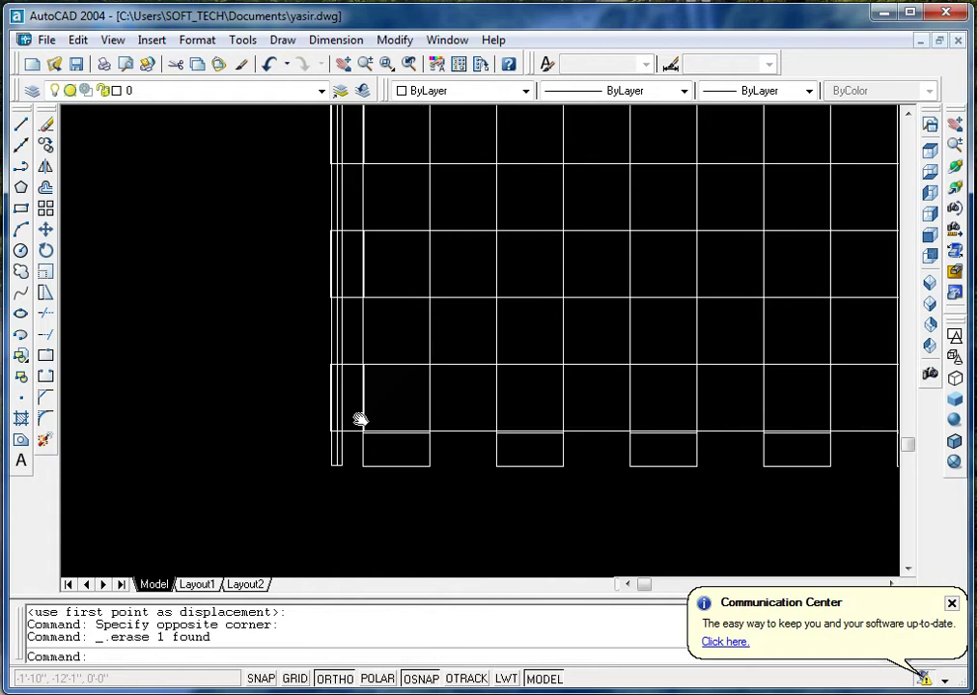
pyautogui.moveTo(360, 420); pyautogui.dragTo(335, 435, button='middle')
pyautogui.click(930, 235)
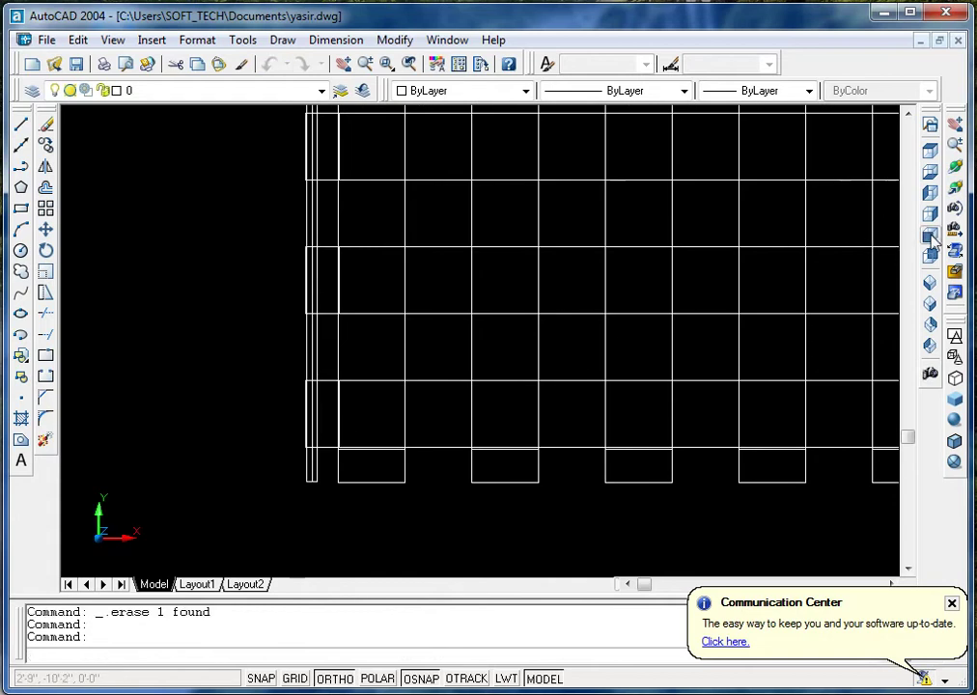
# - Start mirroring the column across a vertical line, then abandon the mirror
pyautogui.press('Escape')
pyautogui.write('m')
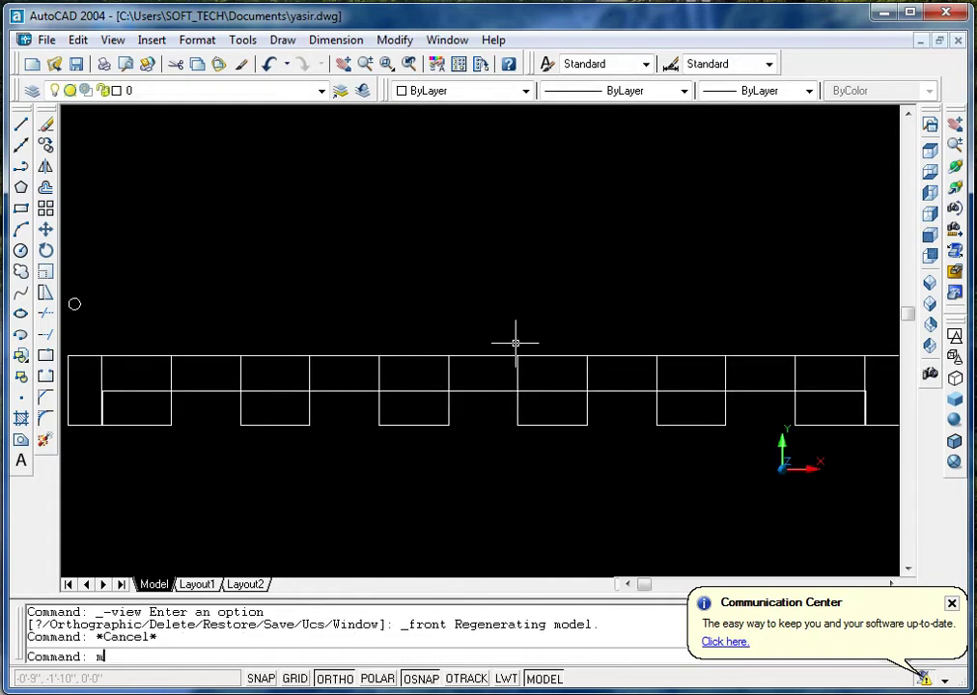
pyautogui.write('i')
pyautogui.press('Return')
pyautogui.moveTo(93, 301); pyautogui.dragTo(157, 318, button='middle')
pyautogui.click(140, 320)
pyautogui.press('Return')
pyautogui.scroll(-3, 613, 356)
pyautogui.scroll(-2, 598, 372)
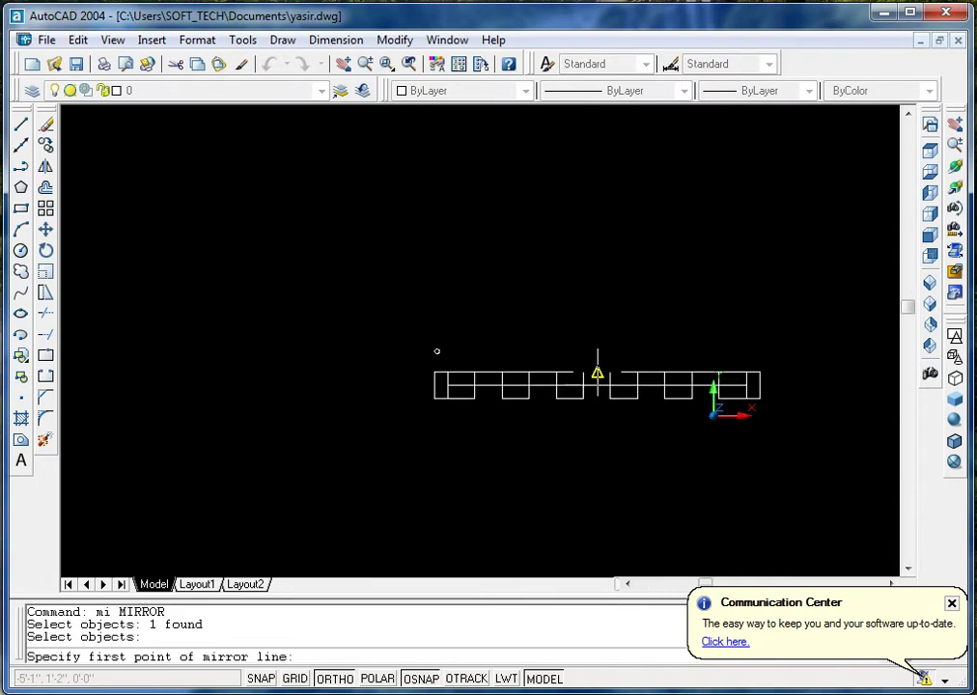
pyautogui.click(598, 371)
pyautogui.click(590, 323)
pyautogui.rightClick(592, 324)
pyautogui.press('Escape')
pyautogui.press('Escape')
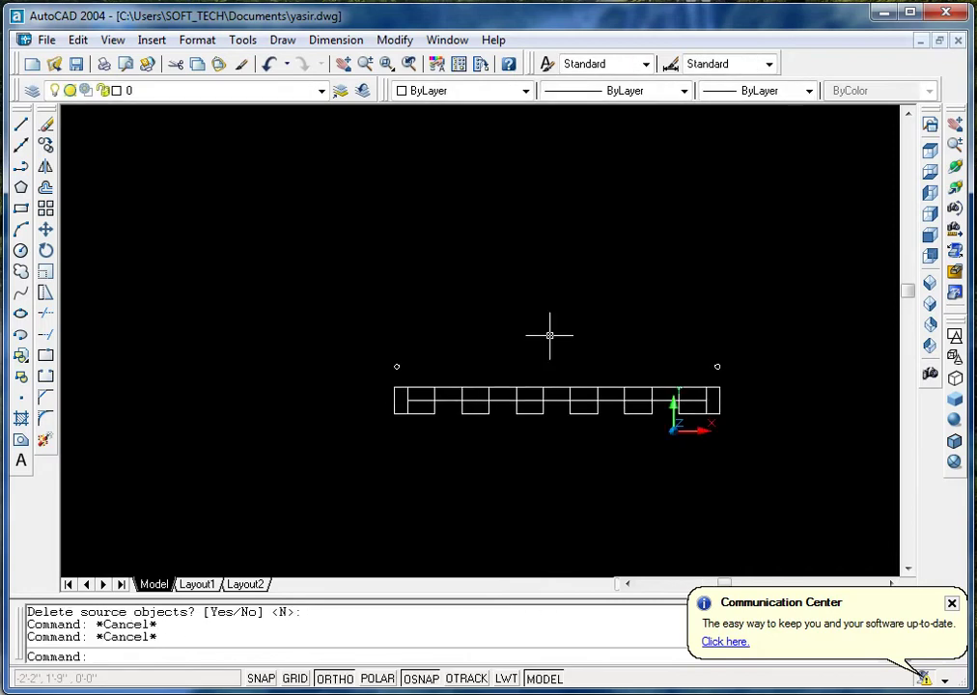
# - Copy the two marker circles 6 units upward
pyautogui.write('co')
pyautogui.press('Return')
pyautogui.click(785, 325)
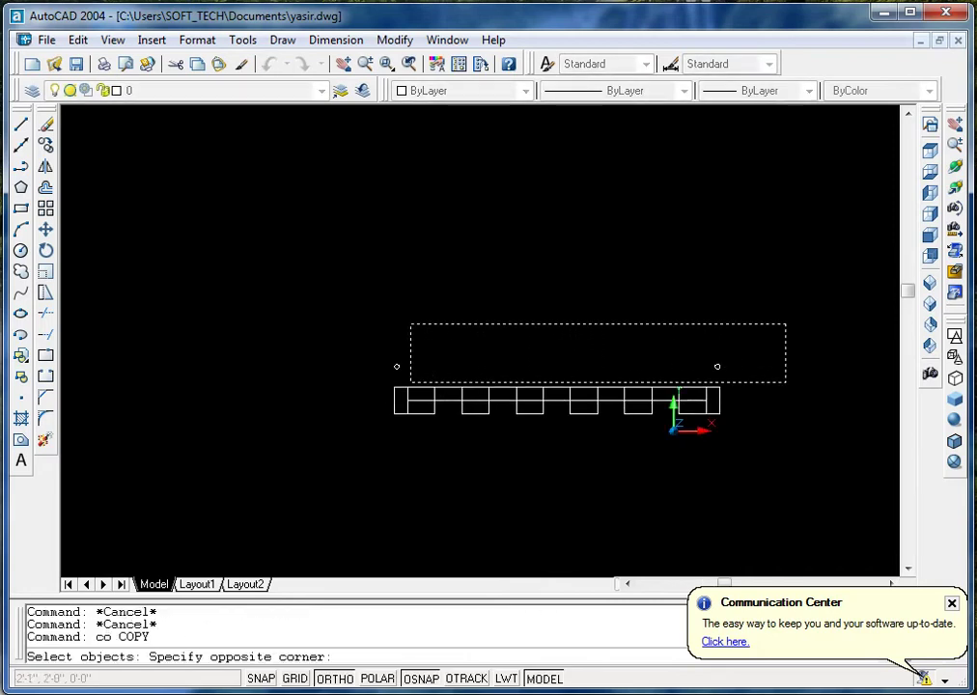
pyautogui.click(353, 382)
pyautogui.press('Return')
pyautogui.click(348, 404)
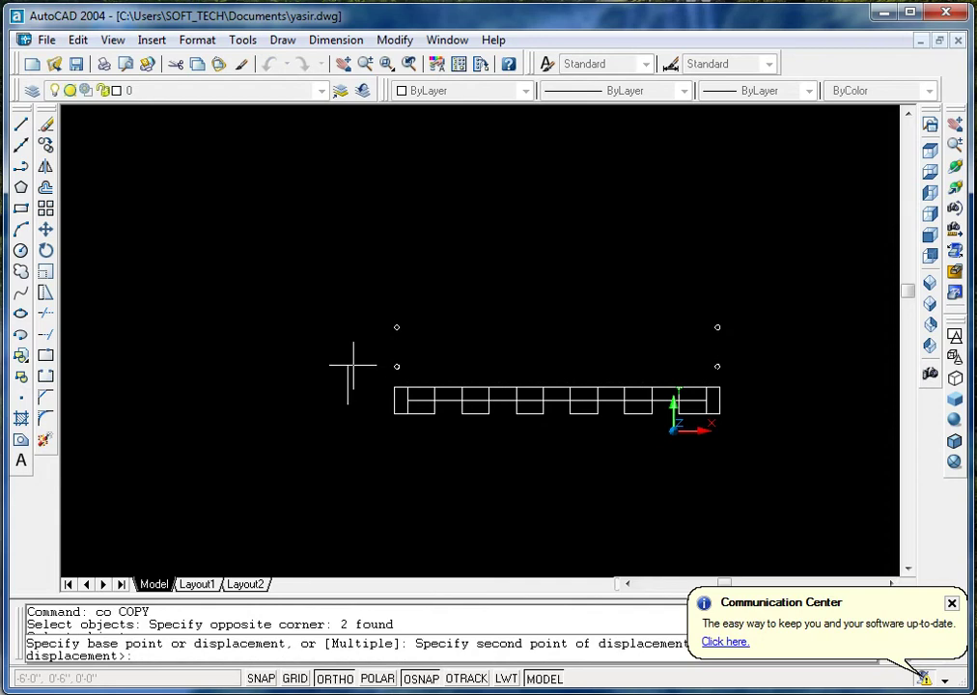
pyautogui.write('6')
pyautogui.press('Return')
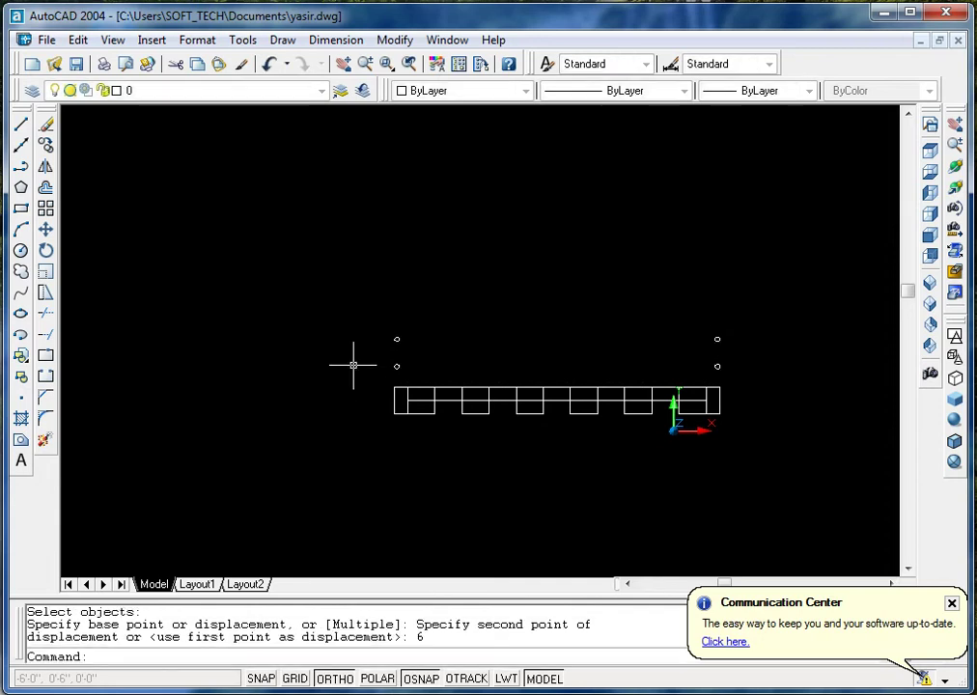
pyautogui.scroll(1, 556, 325)
pyautogui.moveTo(556, 324); pyautogui.dragTo(497, 303, button='middle')
pyautogui.press('Escape')
pyautogui.press('Escape')
pyautogui.press('Escape')
# - Draw a rectangle from the upper-left marker circle to the lower-right one, then select it
pyautogui.press('Return')
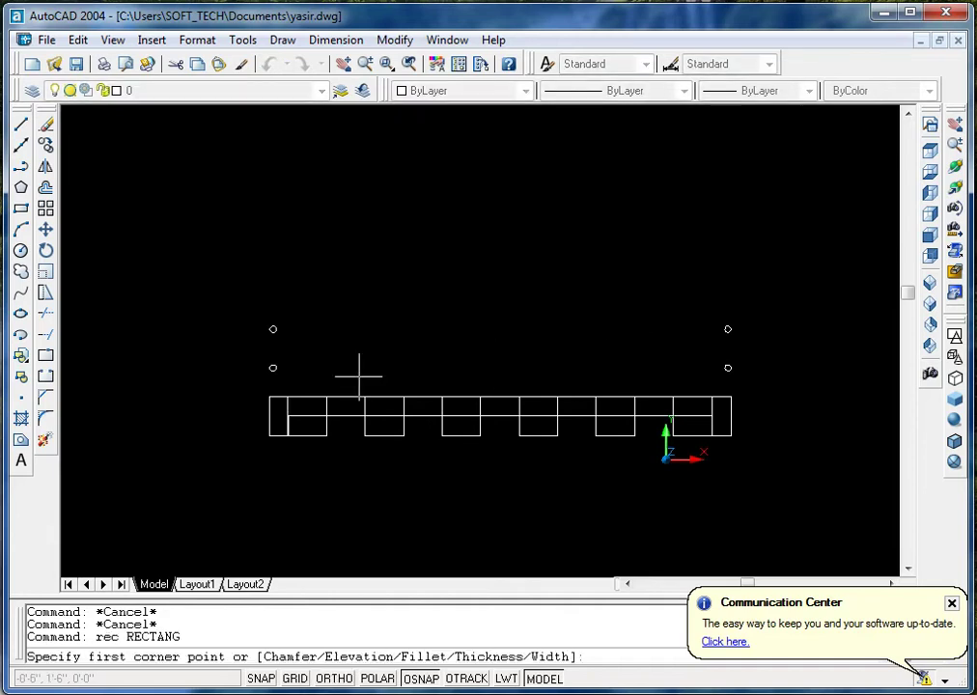
pyautogui.scroll(4, 267, 355)
pyautogui.click(288, 276)
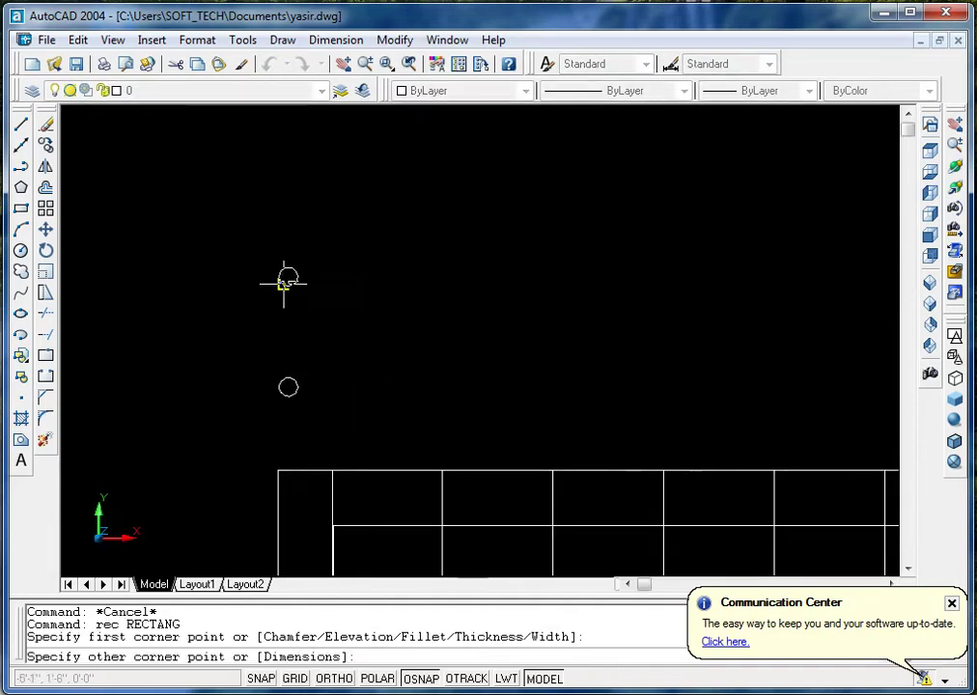
pyautogui.moveTo(534, 347); pyautogui.dragTo(421, 346, button='middle')
pyautogui.scroll(-4, 422, 347)
pyautogui.scroll(3, 692, 375)
pyautogui.scroll(2, 752, 386)
pyautogui.click(761, 395)
pyautogui.moveTo(685, 394); pyautogui.dragTo(715, 361, button='middle')
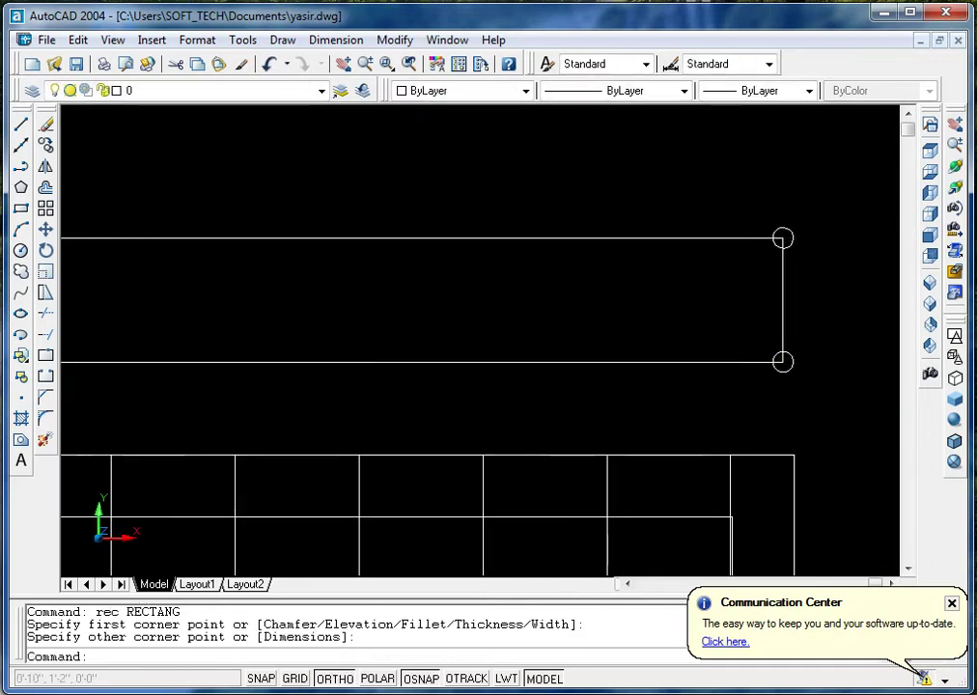
pyautogui.scroll(-3, 709, 284)
pyautogui.click(698, 259)
pyautogui.click(640, 327)
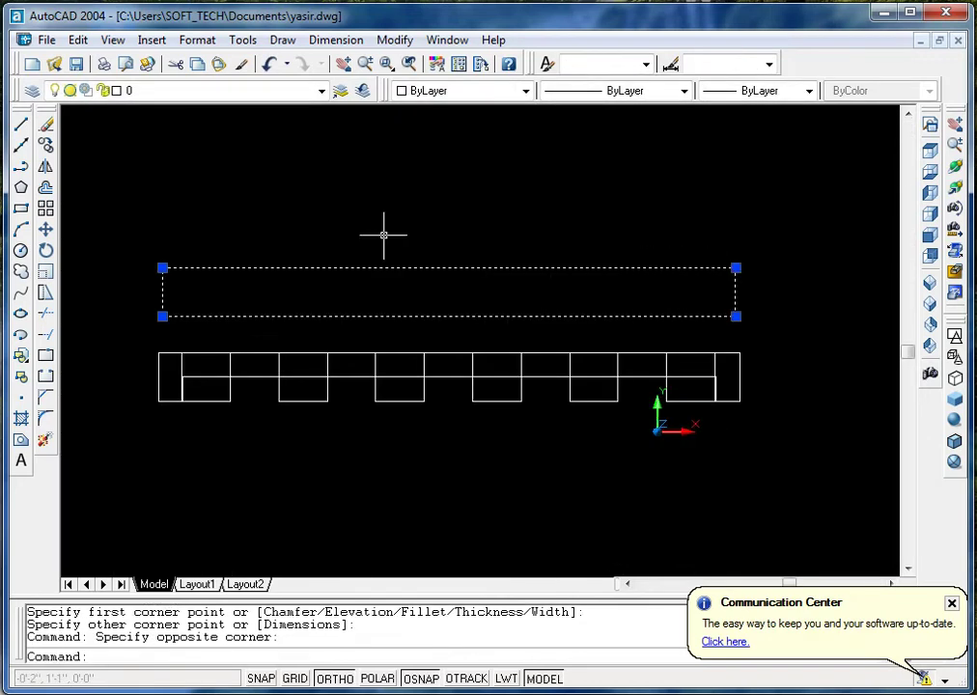
# - Set the selected rectangle's colour to index colour 29
pyautogui.click(464, 90)
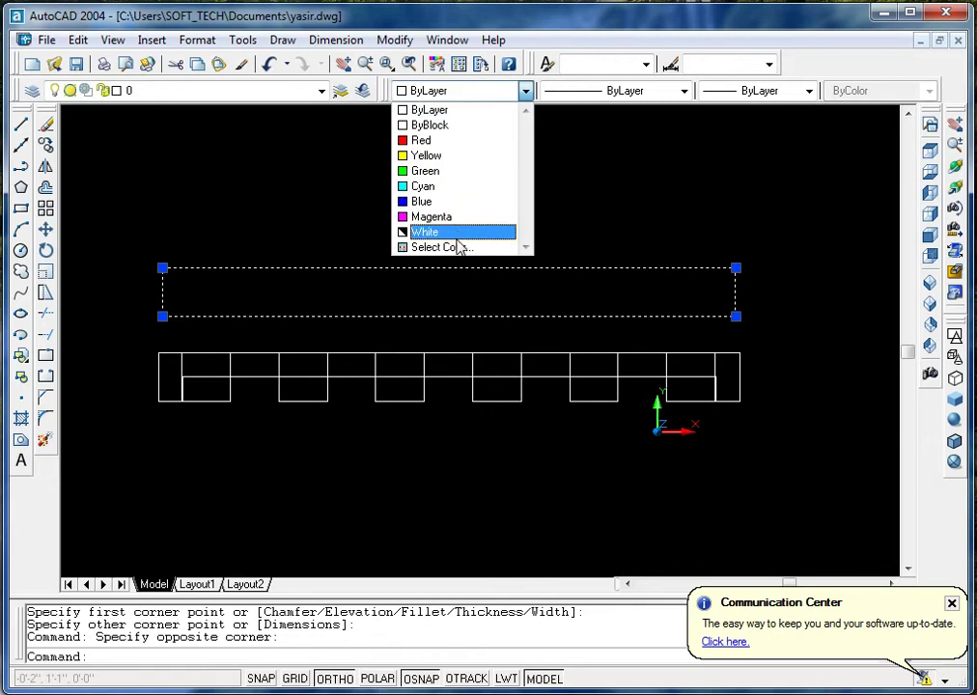
pyautogui.click(442, 248)
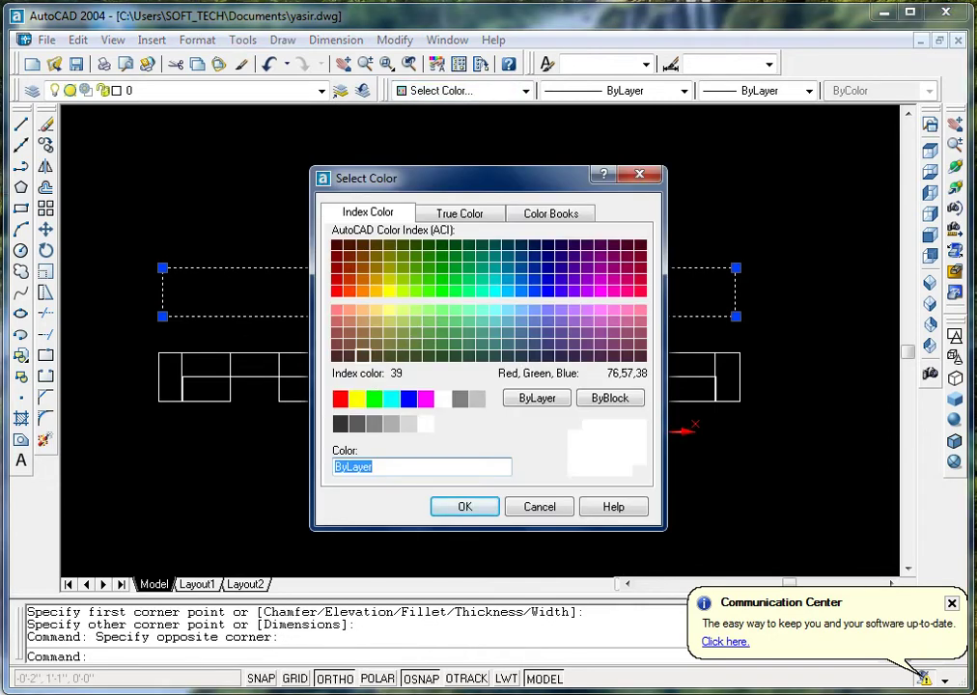
pyautogui.click(349, 356)
pyautogui.click(465, 507)
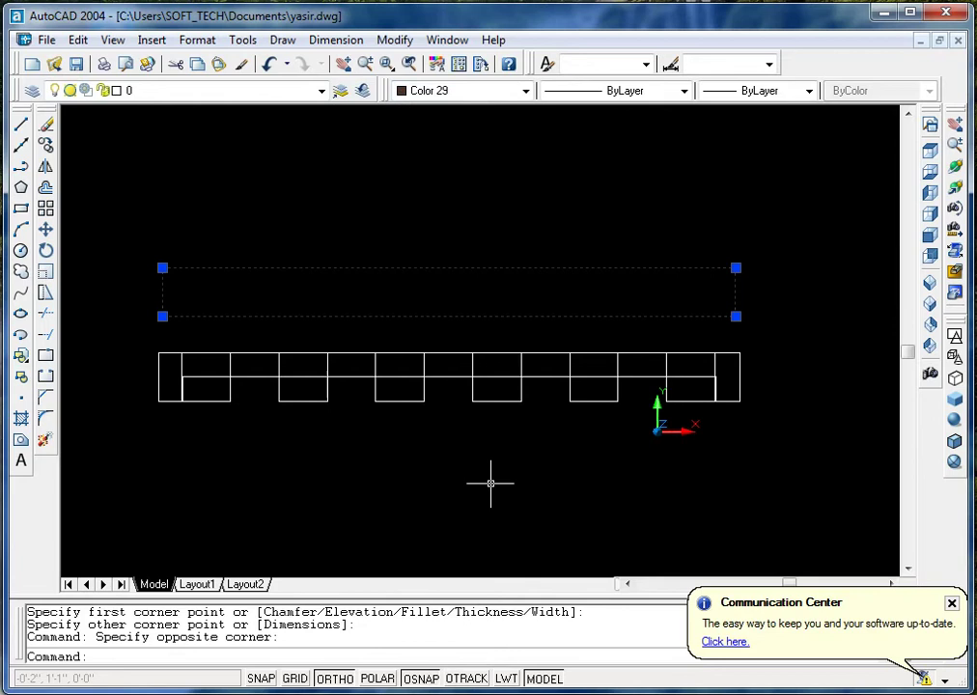
pyautogui.press('Escape')
# - Reselect the rectangle to verify it now shows colour 29
pyautogui.click(767, 254)
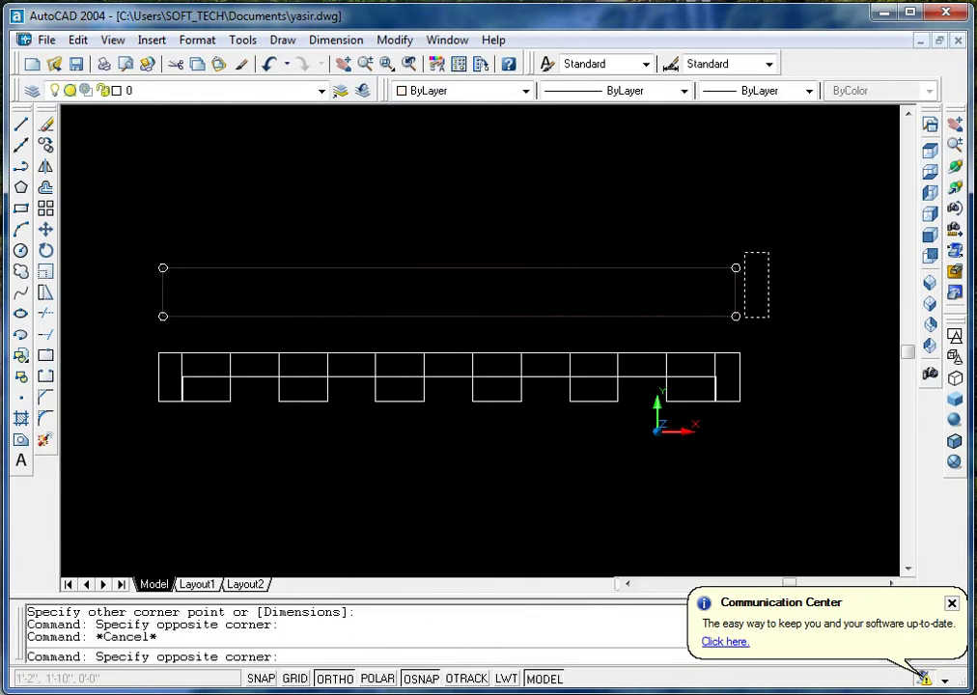
pyautogui.click(744, 319)
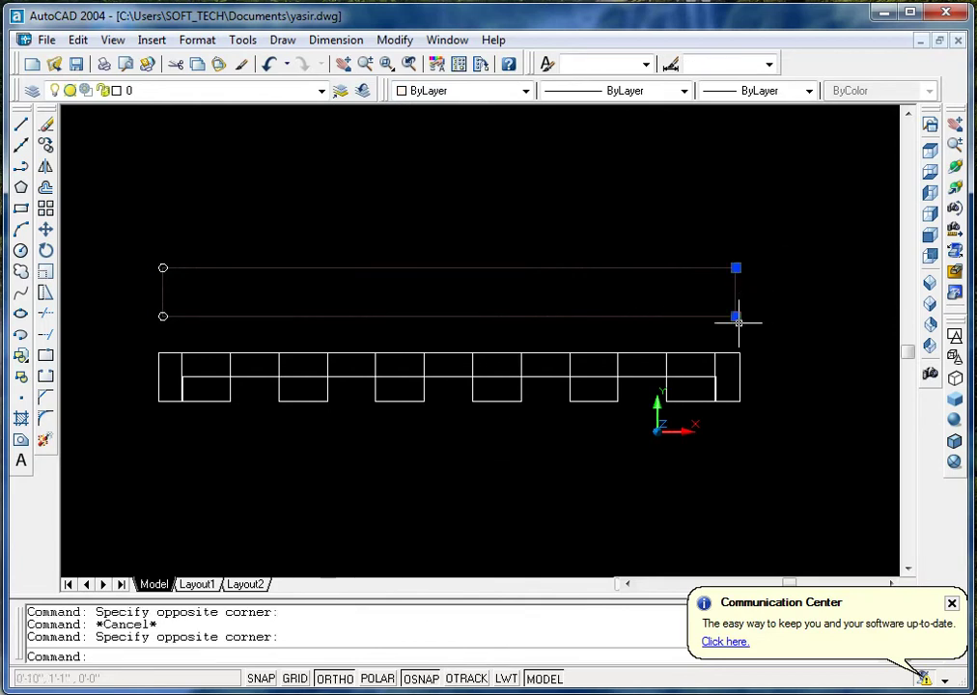
pyautogui.click(161, 267)
pyautogui.click(162, 314)
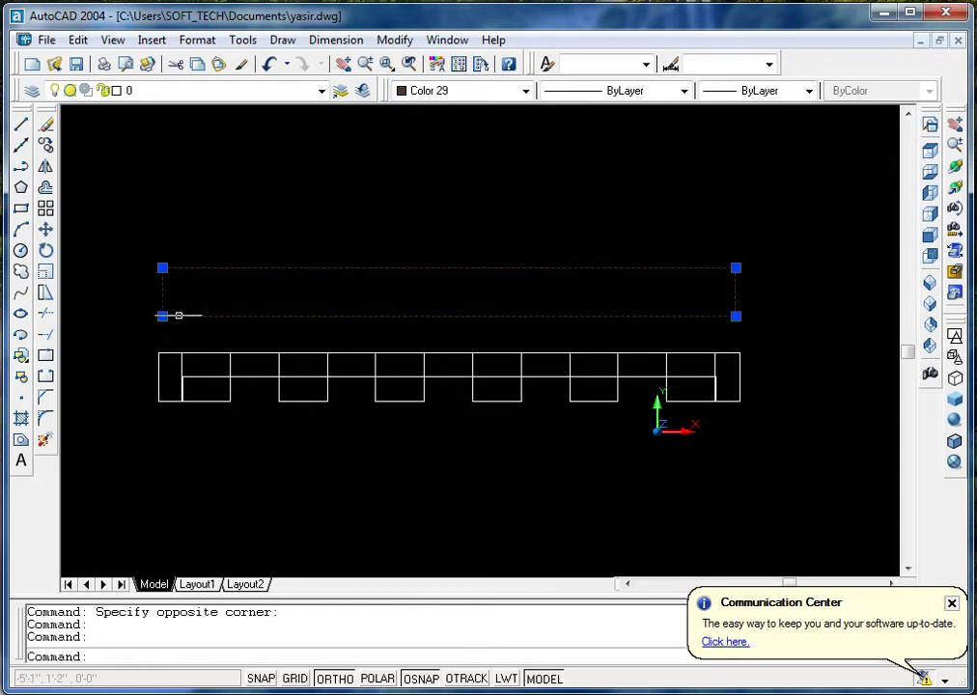
pyautogui.press('Escape')
pyautogui.press('Escape')
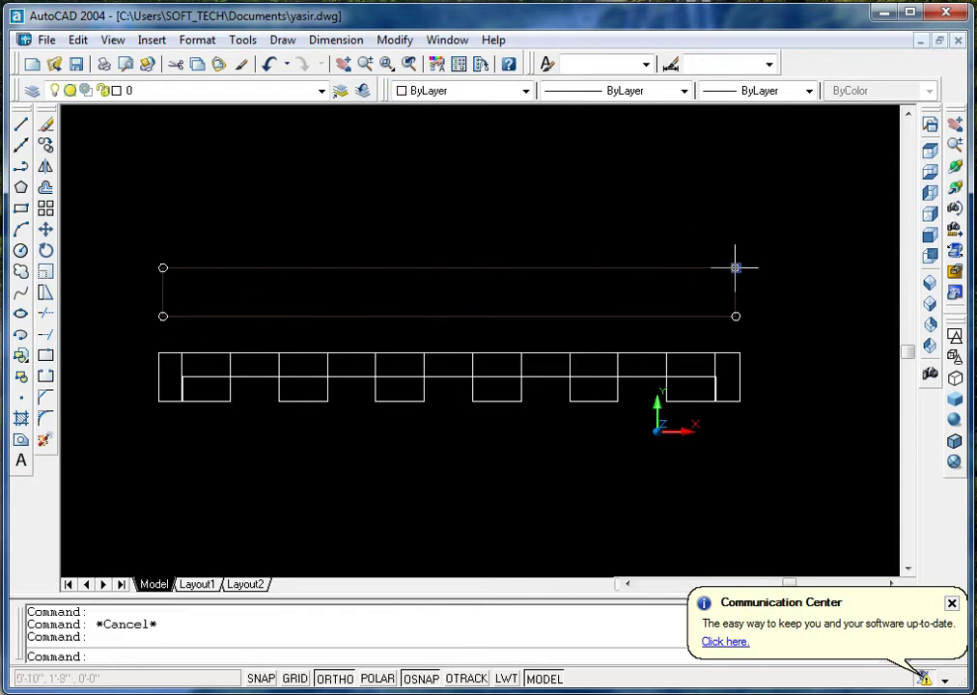
pyautogui.press('Escape')
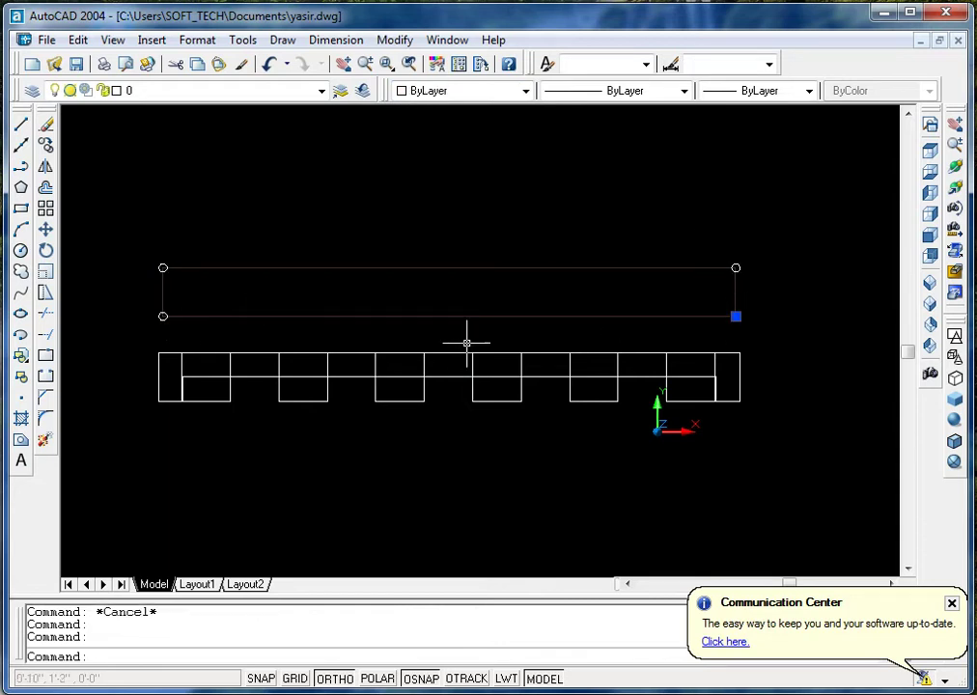
pyautogui.press('Escape')
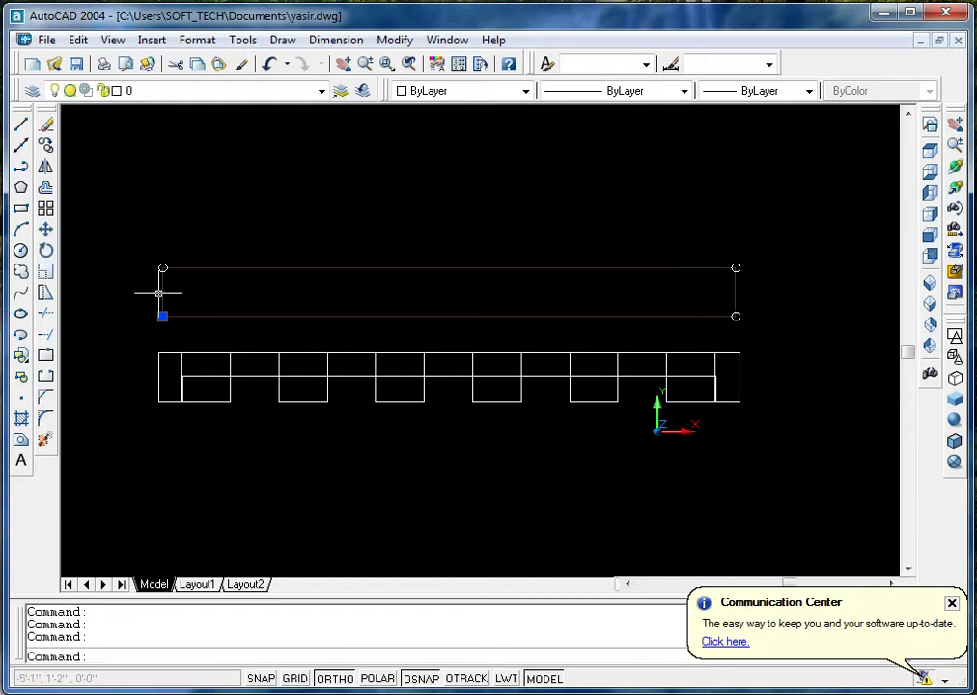
pyautogui.click(160, 270)
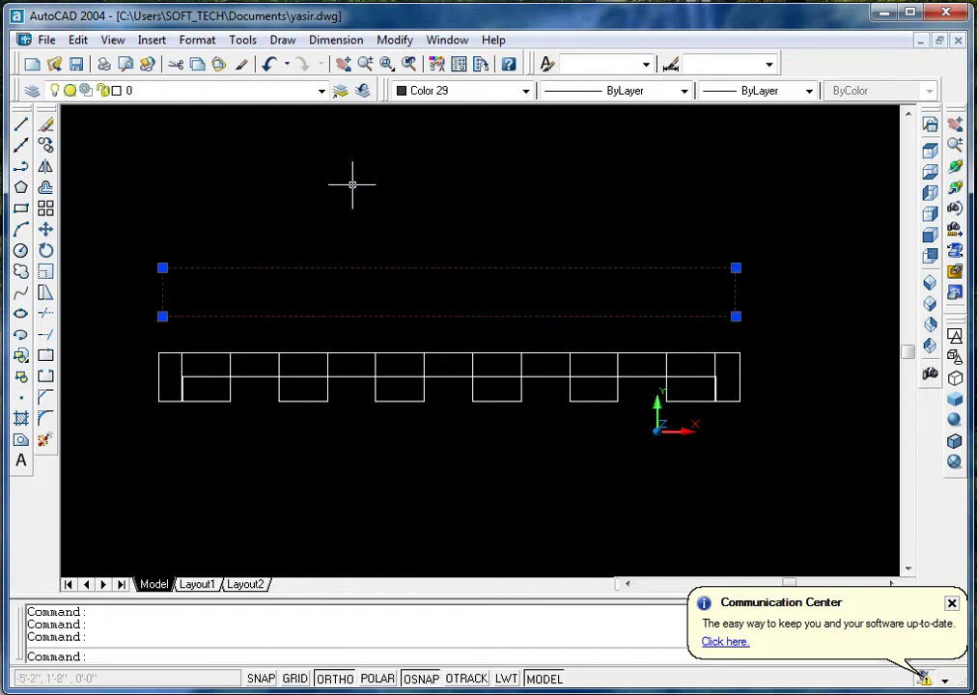
pyautogui.press('Escape')
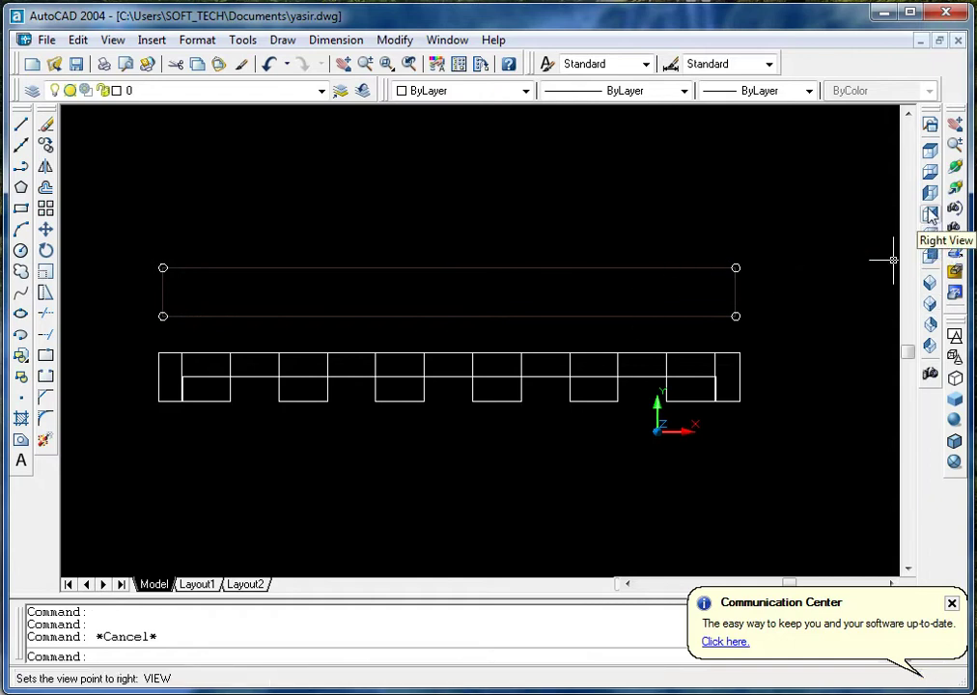
# - In top view, copy the grid's top edge line repeatedly down the grid
pyautogui.click(930, 152)
pyautogui.write('co')
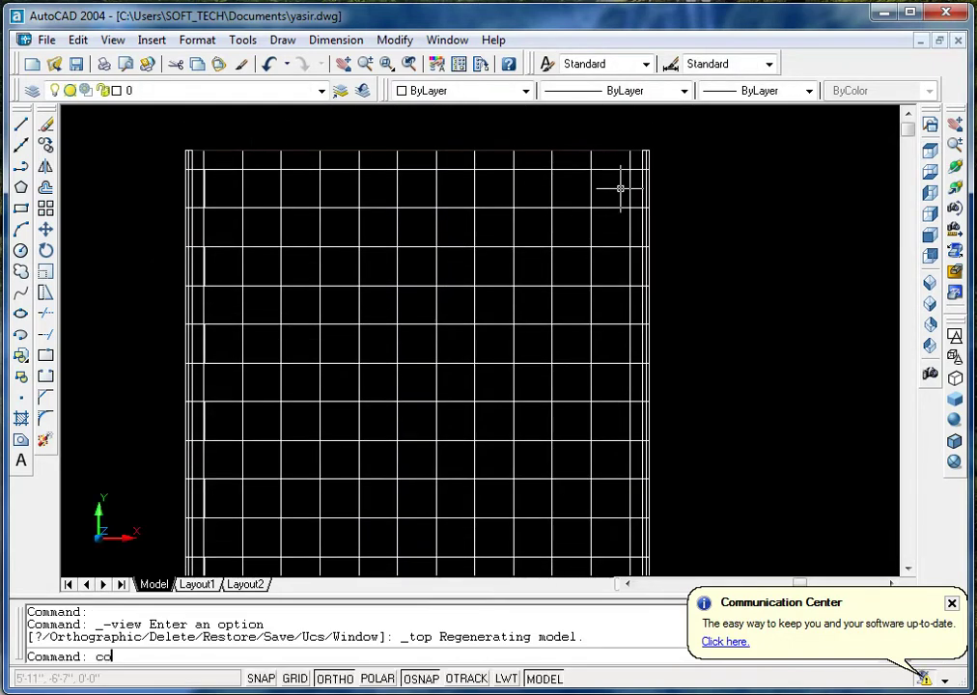
pyautogui.press('Return')
pyautogui.click(581, 148)
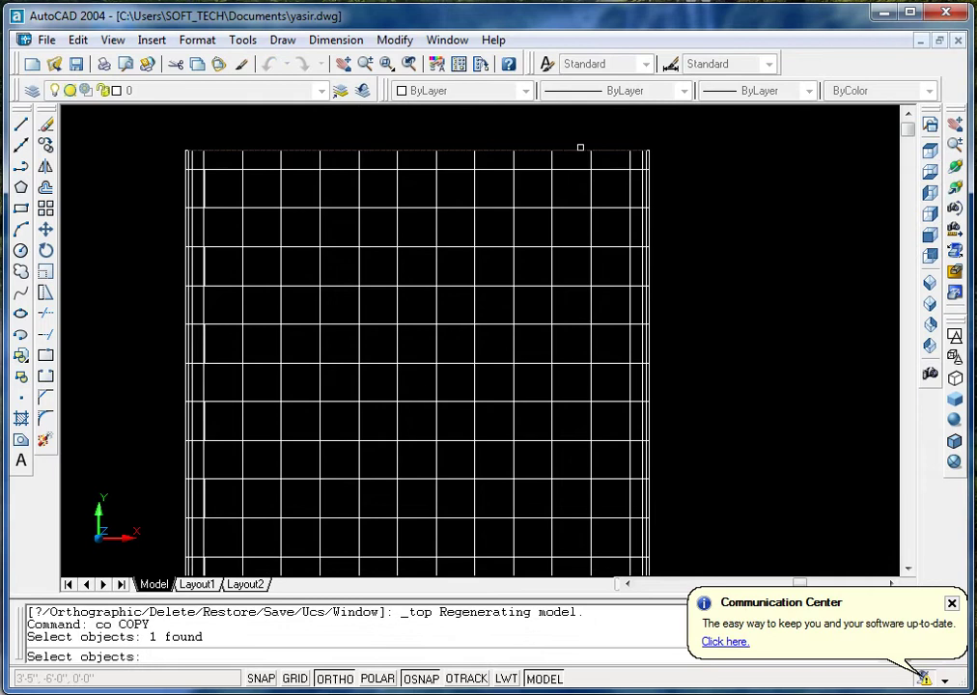
pyautogui.press('Return')
pyautogui.write('m')
pyautogui.press('Return')
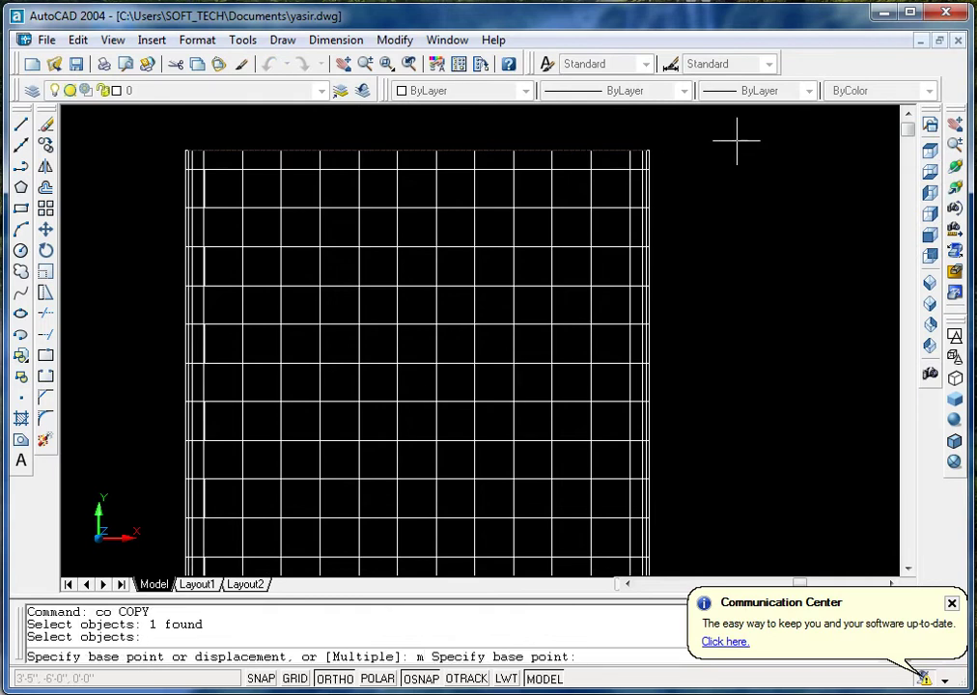
pyautogui.click(739, 141)
pyautogui.click(737, 176)
pyautogui.click(740, 215)
pyautogui.click(738, 238)
pyautogui.click(737, 260)
pyautogui.click(737, 290)
pyautogui.click(740, 410)
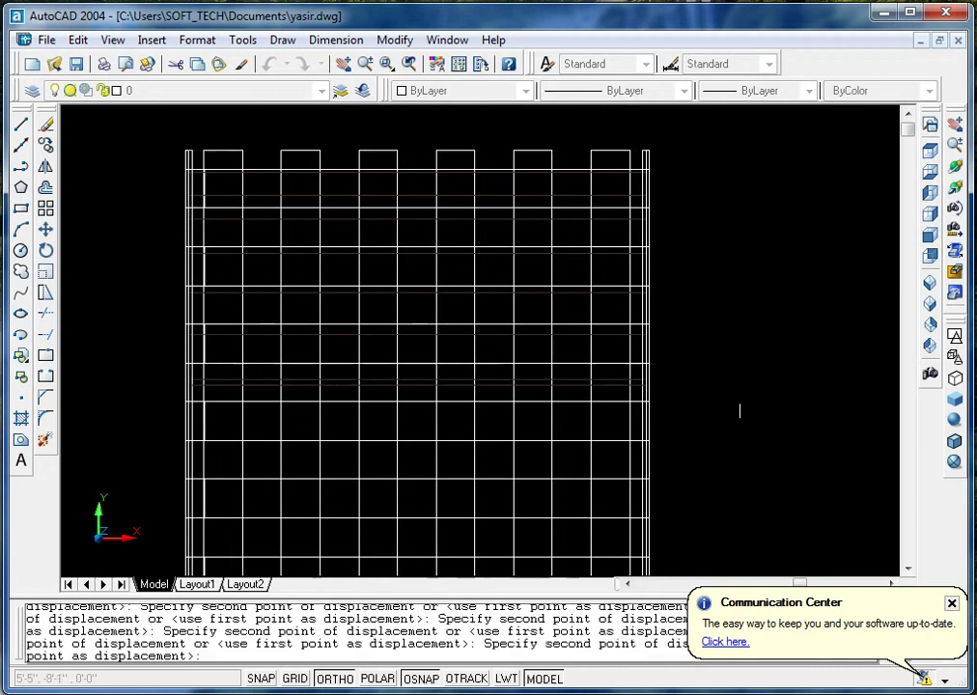
pyautogui.click(734, 454)
# - Place the remaining line copies down to the grid's bottom edge and zoom out
pyautogui.moveTo(716, 439); pyautogui.dragTo(748, 202, button='middle')
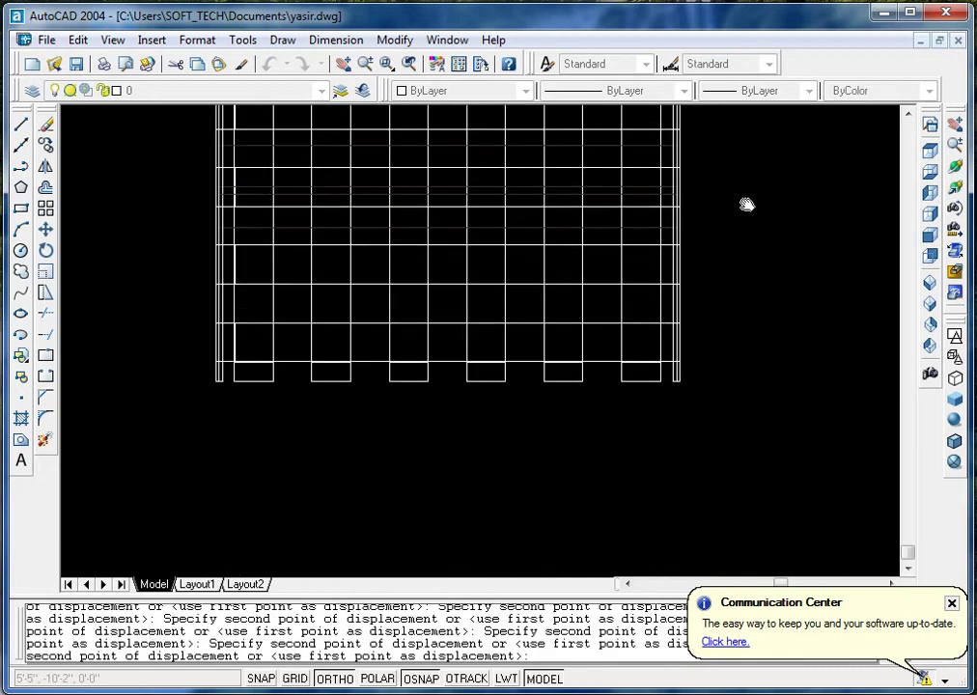
pyautogui.click(739, 319)
pyautogui.click(740, 338)
pyautogui.click(740, 378)
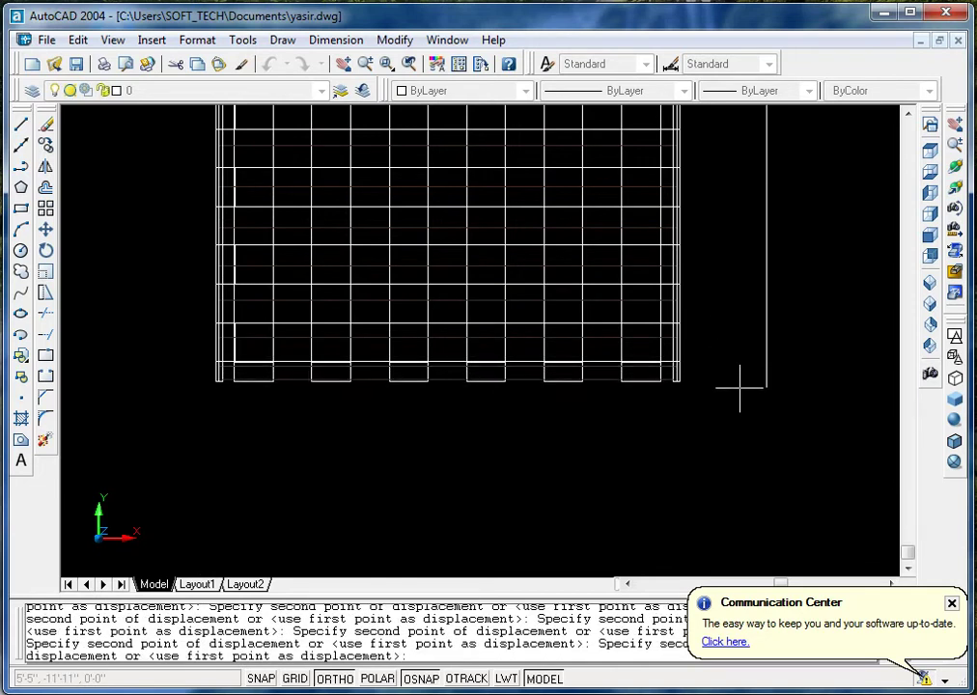
pyautogui.click(741, 391)
pyautogui.press('Escape')
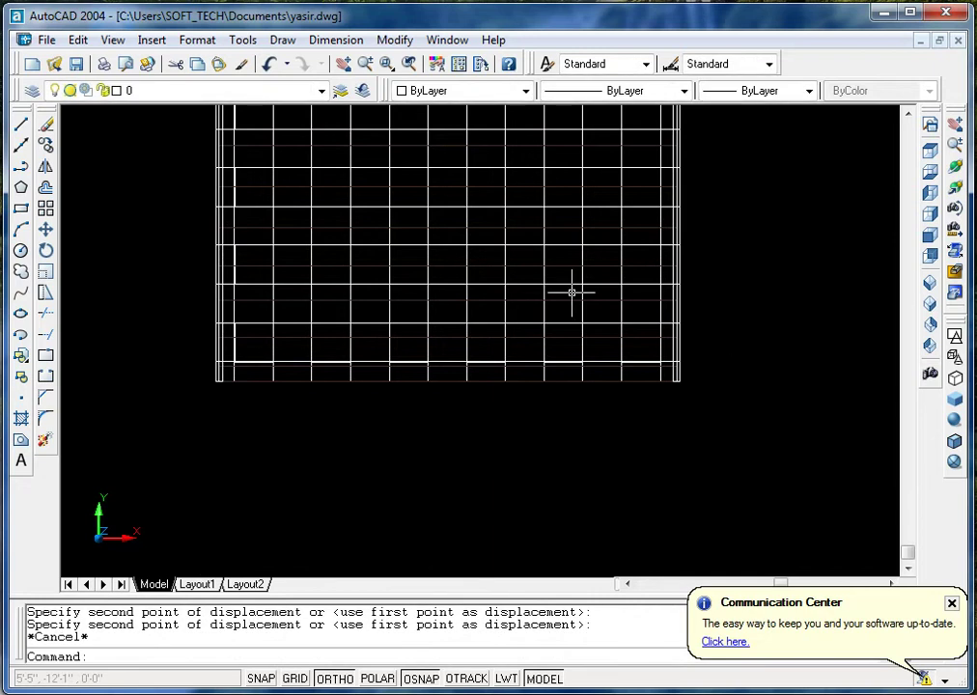
pyautogui.scroll(-3, 568, 289)
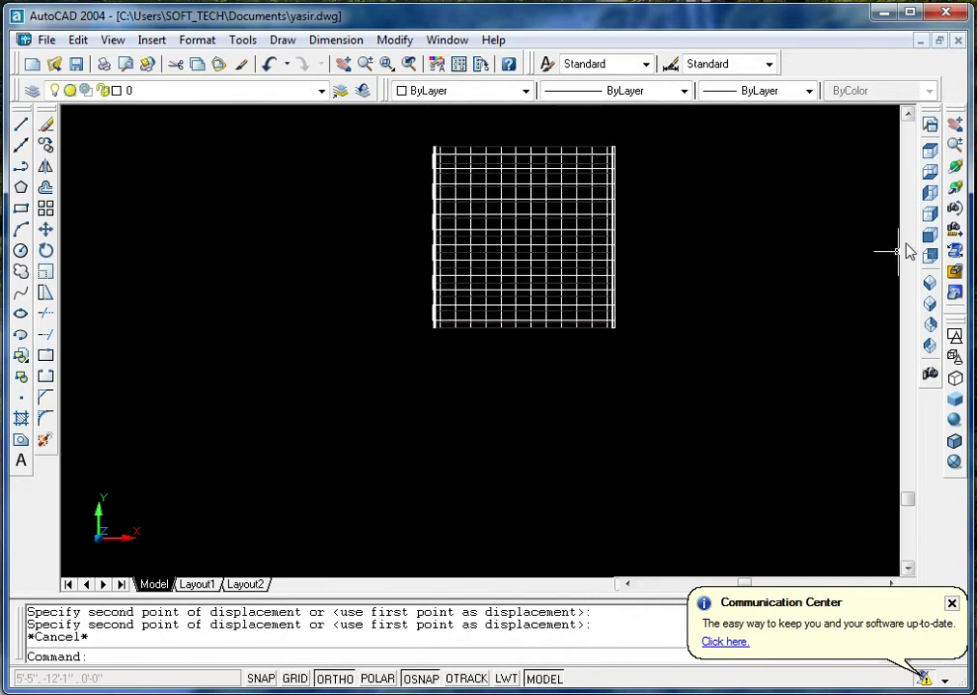
# - View the grid in SW isometric, orbit it to a low angle, then return to front view
pyautogui.click(930, 283)
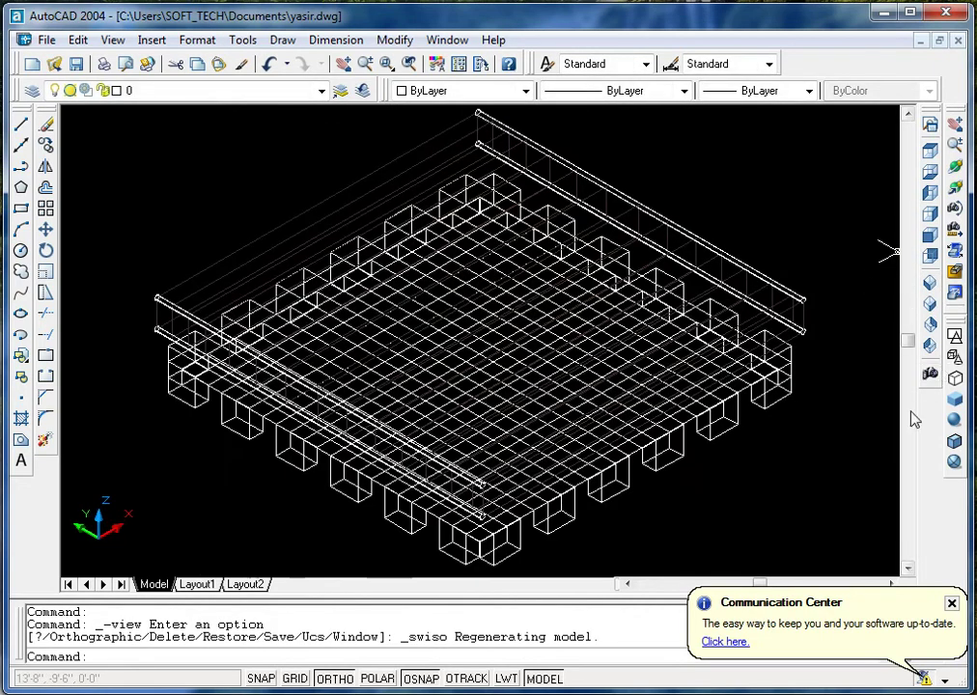
pyautogui.keyDown('shift'); pyautogui.moveTo(502, 276); pyautogui.dragTo(584, 316, button='middle'); pyautogui.keyUp('shift')
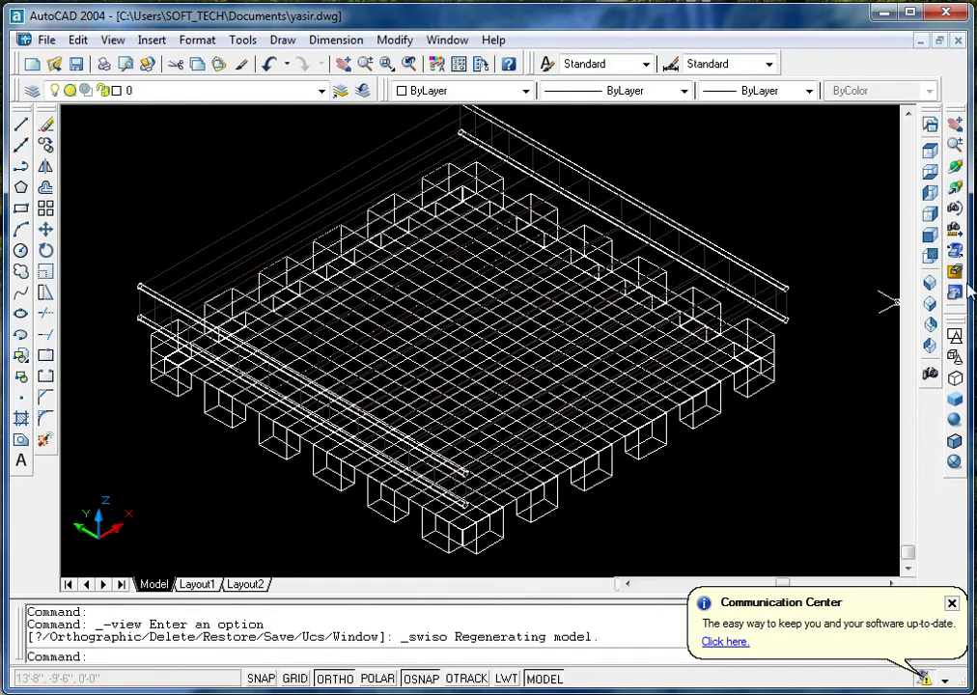
pyautogui.click(954, 189)
pyautogui.moveTo(648, 354)
pyautogui.mouseDown()
pyautogui.moveTo(373, 345)
pyautogui.moveTo(599, 296)
pyautogui.moveTo(492, 378)
pyautogui.moveTo(437, 388)
pyautogui.moveTo(491, 381)
pyautogui.moveTo(599, 319)
pyautogui.mouseUp()
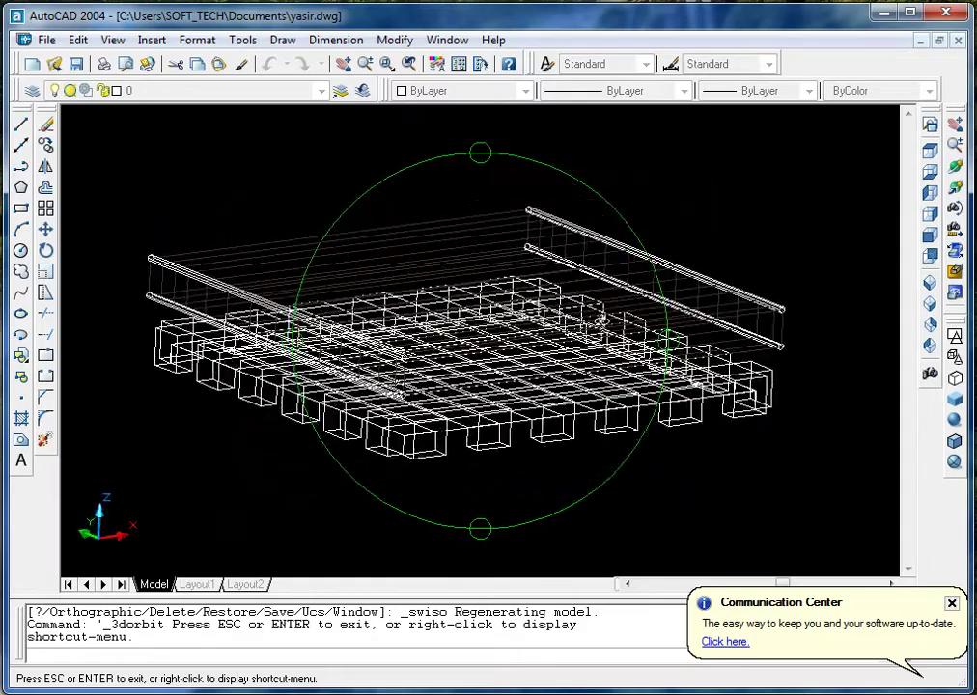
pyautogui.press('Escape')
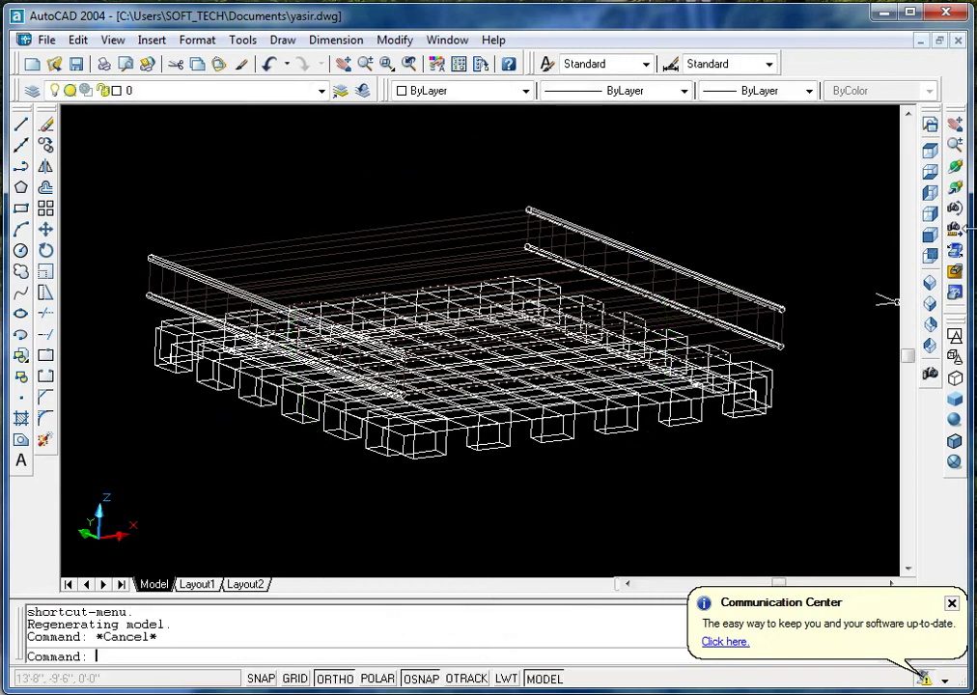
pyautogui.click(931, 236)
pyautogui.scroll(-2, 707, 312)
# - Copy the 19 beam objects 8' sideways, then return to the top plan view
pyautogui.press('Escape')
pyautogui.press('Escape')
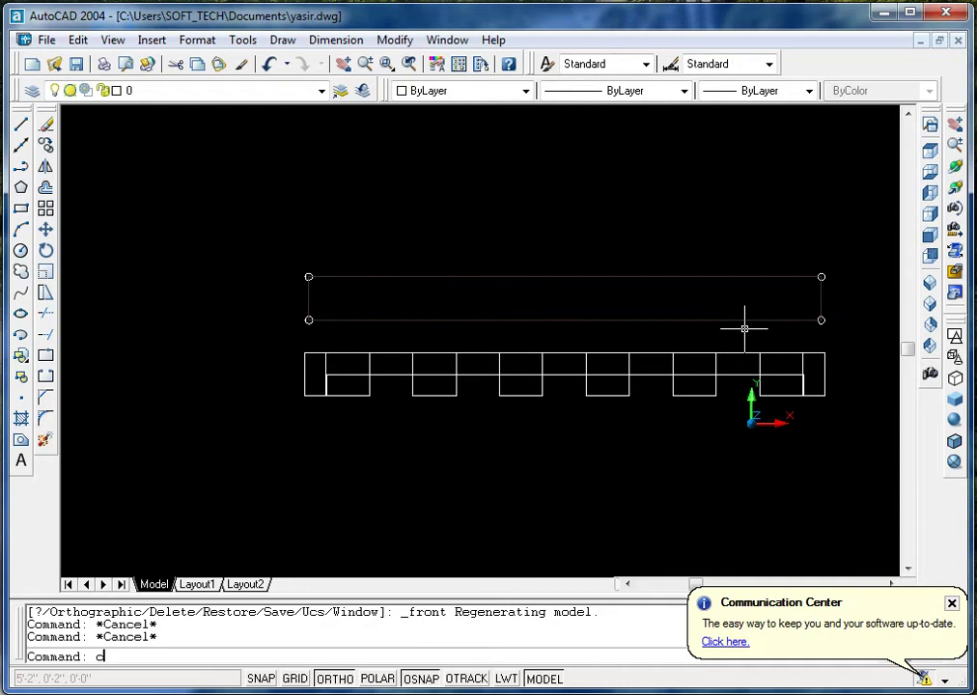
pyautogui.write('o')
pyautogui.press('Return')
pyautogui.click(856, 252)
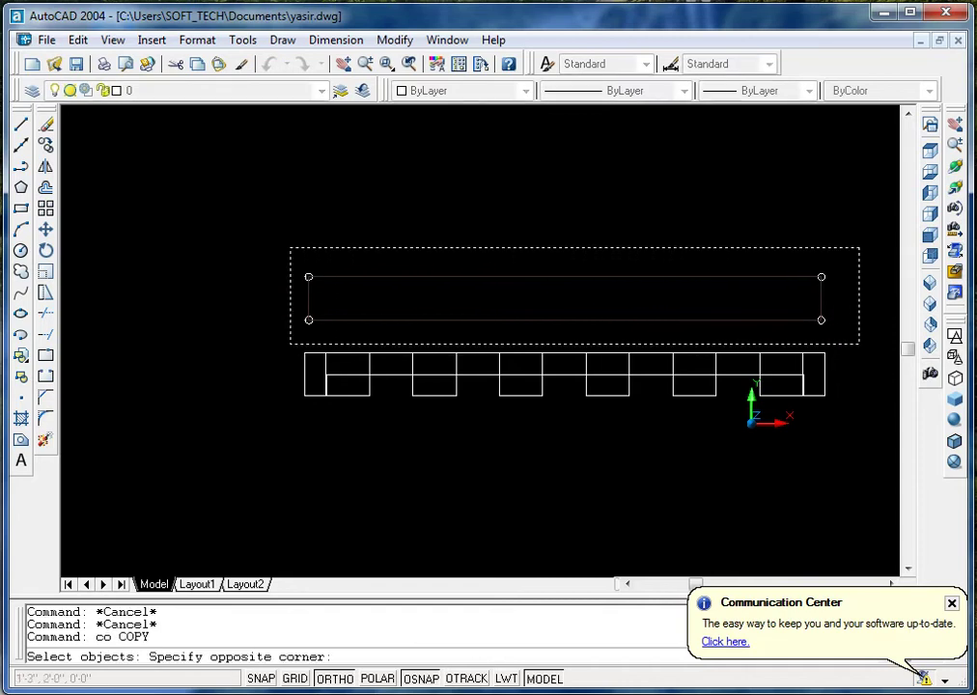
pyautogui.click(293, 340)
pyautogui.press('Return')
pyautogui.click(456, 465)
pyautogui.write("8'")
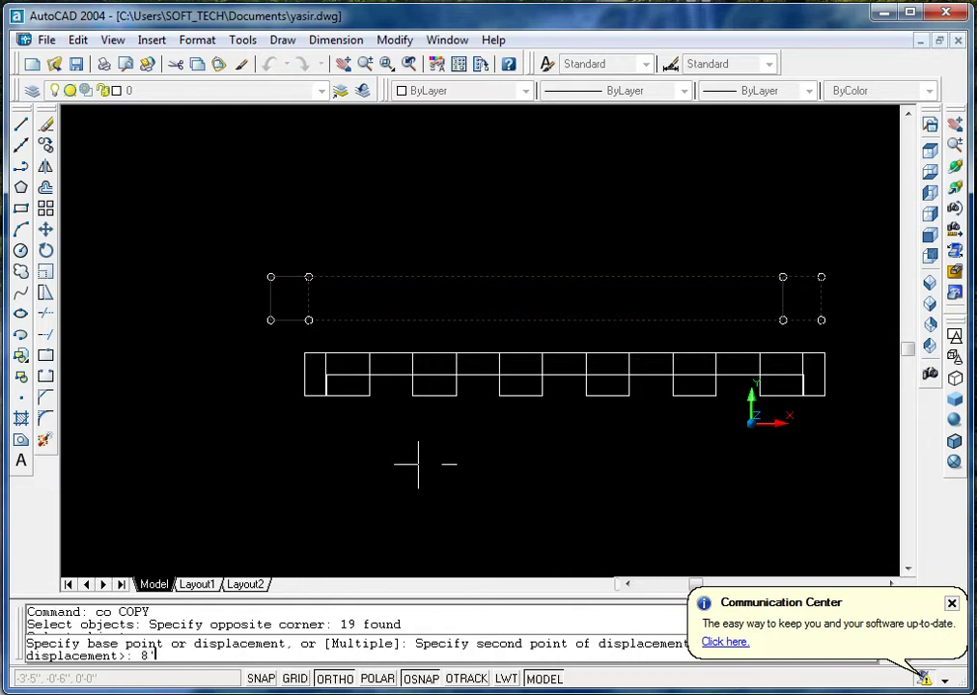
pyautogui.press('Return')
pyautogui.moveTo(267, 386); pyautogui.dragTo(546, 386, button='middle')
pyautogui.scroll(-3, 388, 376)
pyautogui.press('Escape')
pyautogui.press('Escape')
pyautogui.click(930, 150)
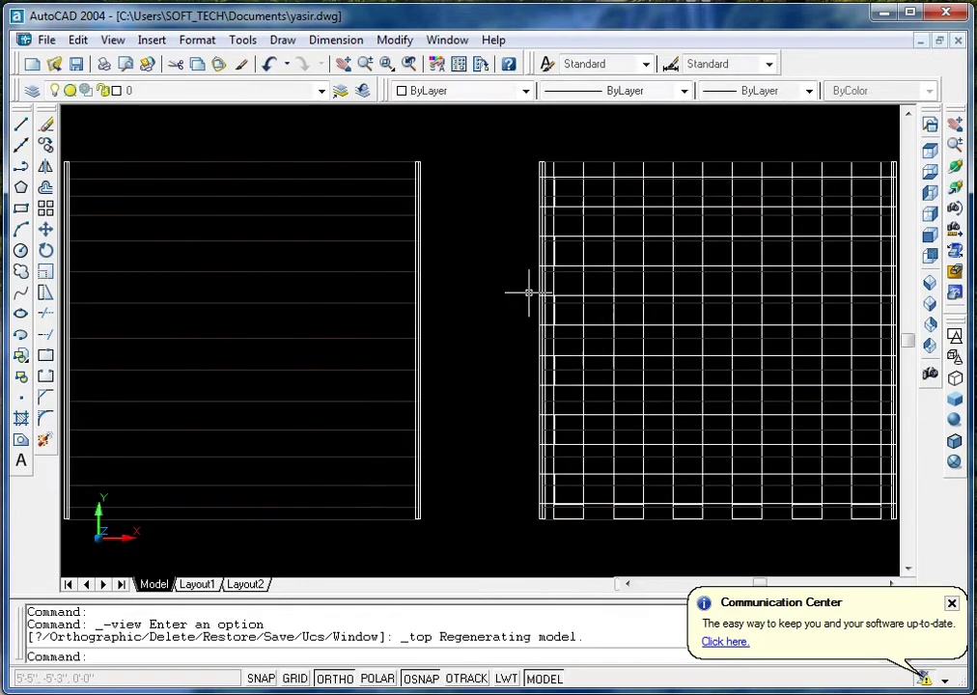
# - Rotate the copied left set of beam lines 90° about a picked base point with Ortho on
pyautogui.press('Escape')
pyautogui.press('Escape')
pyautogui.write('o')
pyautogui.hotkey('alt', 'space')
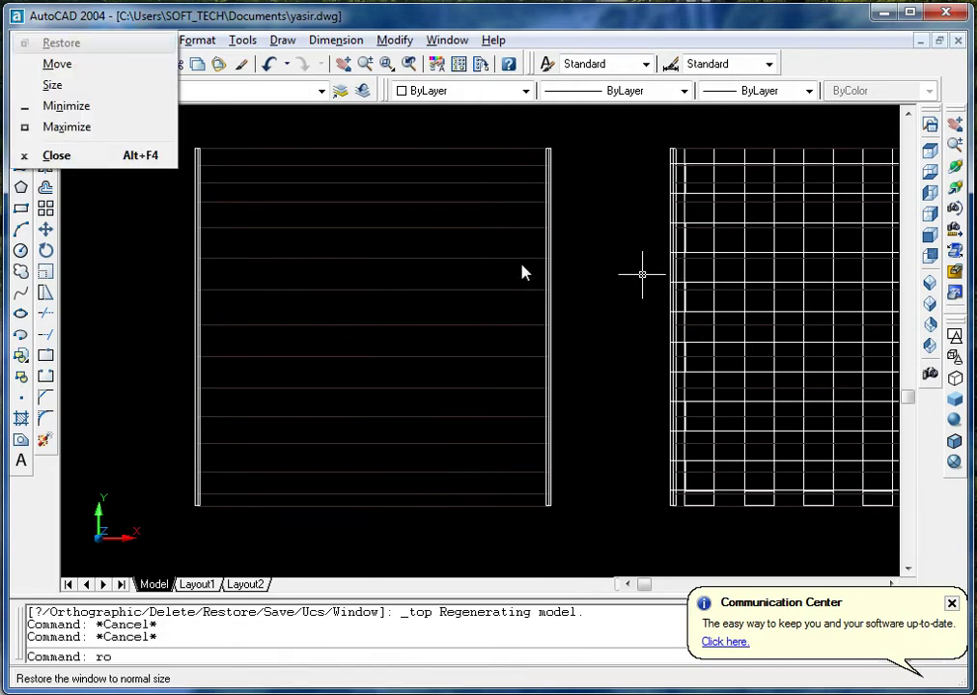
pyautogui.press('Escape')
pyautogui.scroll(-2, 522, 277)
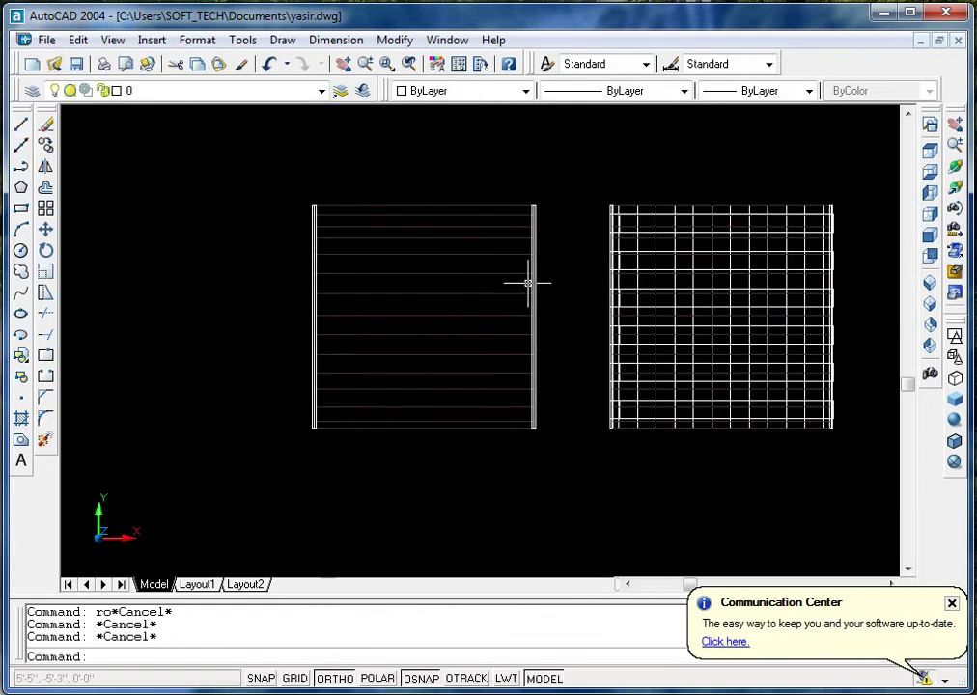
pyautogui.click(350, 656)
pyautogui.write('ro')
pyautogui.press('Return')
pyautogui.click(558, 189)
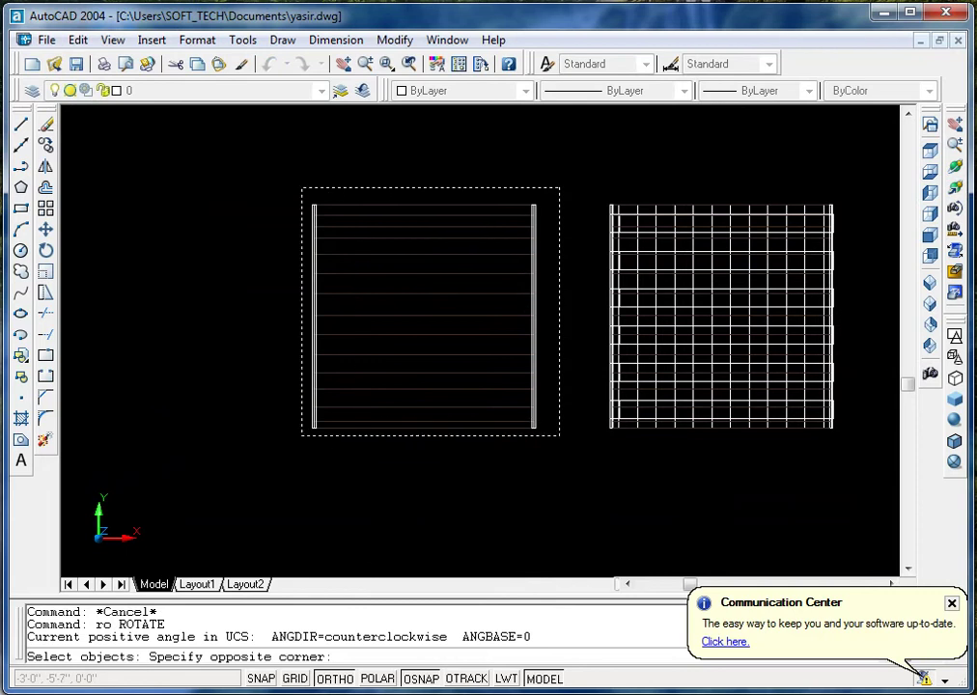
pyautogui.click(294, 443)
pyautogui.press('Return')
pyautogui.click(251, 389)
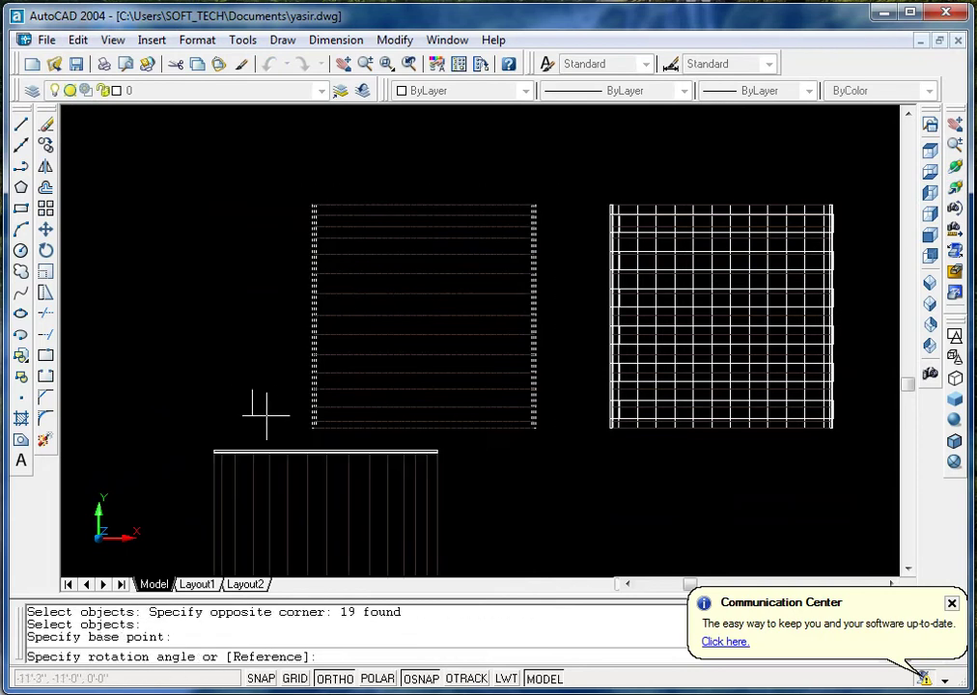
pyautogui.press('Escape')
pyautogui.press('Escape')
pyautogui.scroll(-3, 290, 404)
pyautogui.moveTo(300, 399); pyautogui.dragTo(355, 295, button='middle')
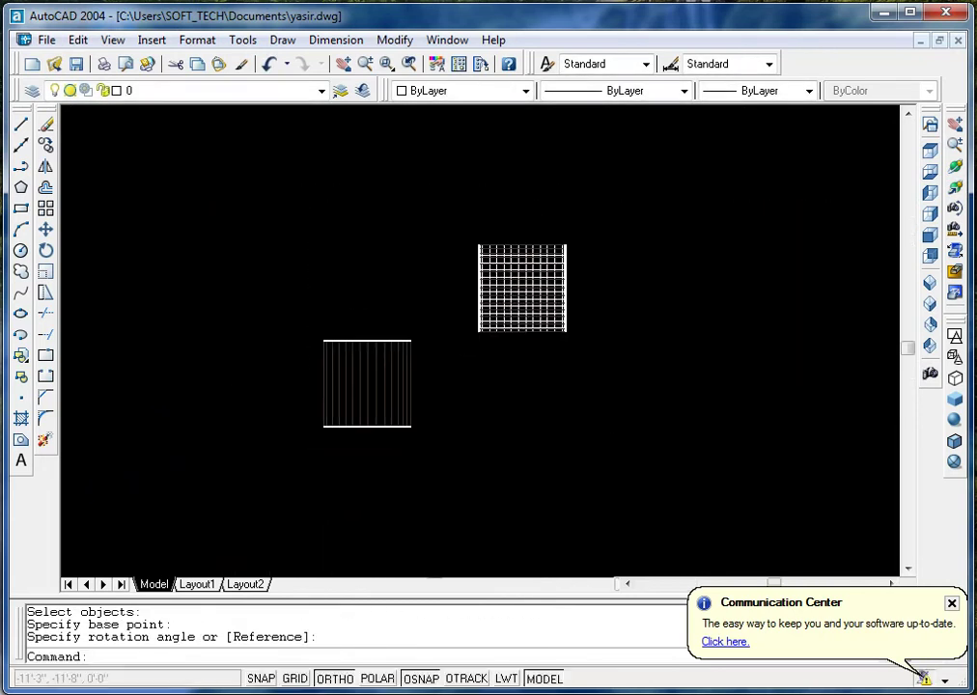
# - Move the rotated set of beam lines 8' from a picked base point
pyautogui.write('m')
pyautogui.press('Return')
pyautogui.click(426, 332)
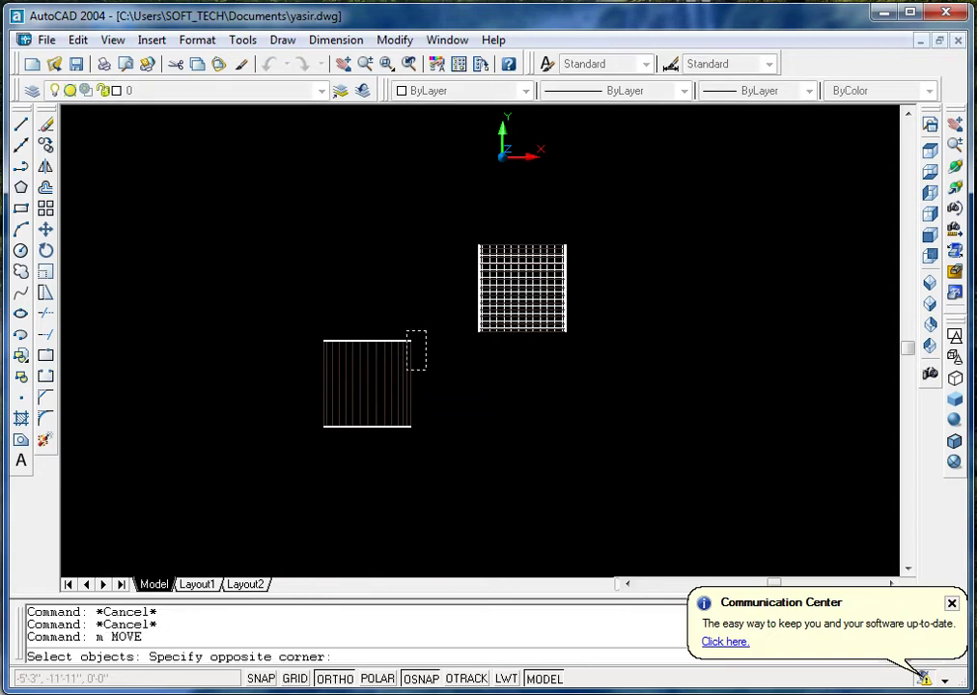
pyautogui.click(307, 447)
pyautogui.press('Return')
pyautogui.click(336, 478)
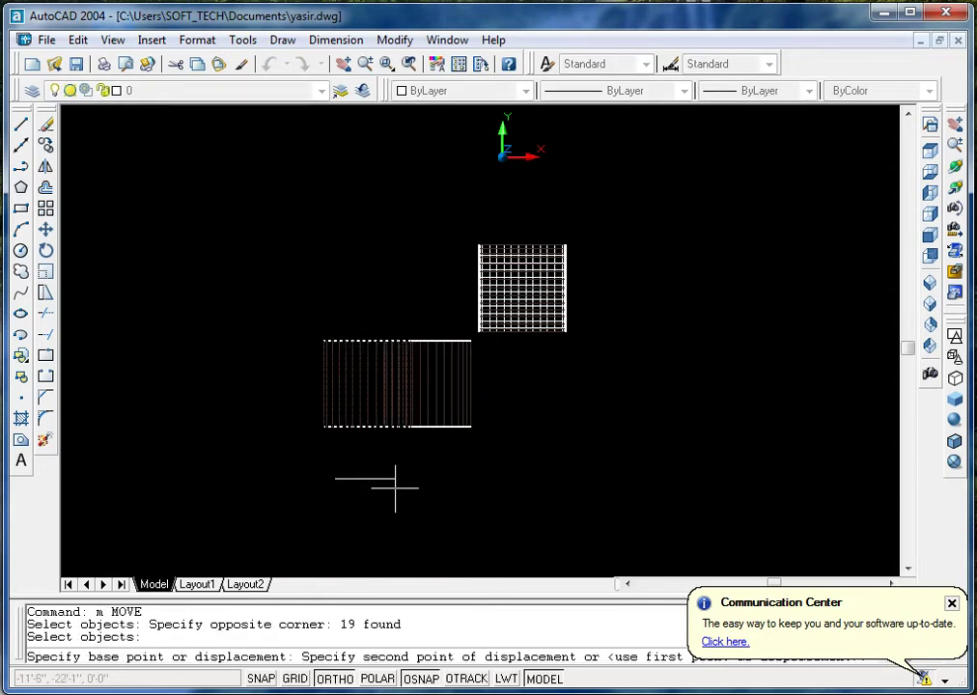
pyautogui.write('8')
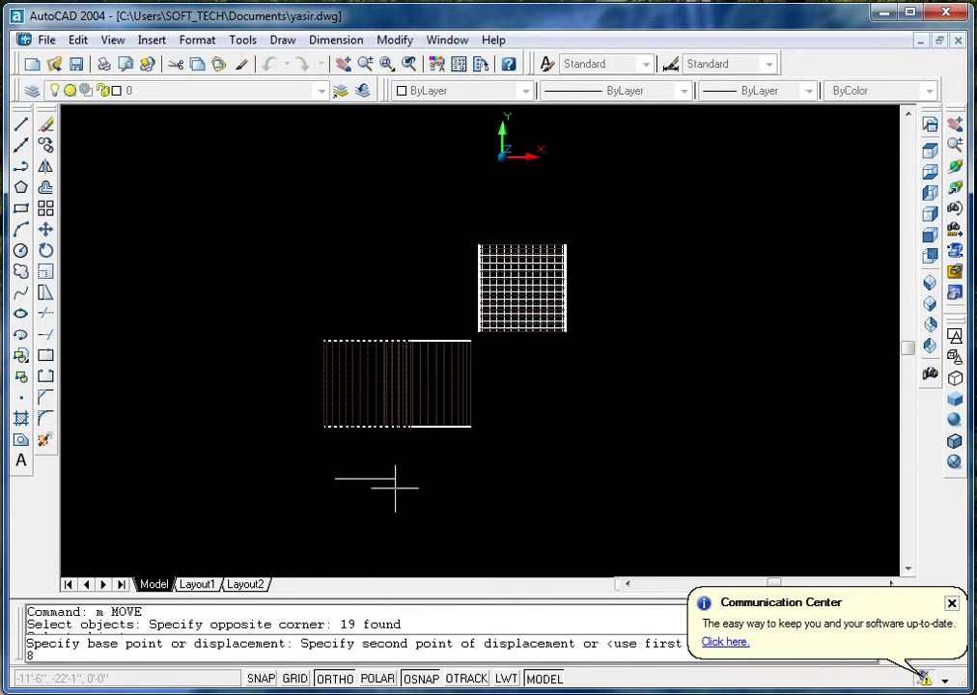
pyautogui.press('Return')
pyautogui.scroll(3, 507, 371)
pyautogui.press('Escape')
pyautogui.press('Escape')
# - Shift the lower set further right so it lines up with the grid
pyautogui.write('m')
pyautogui.press('Return')
pyautogui.click(586, 309)
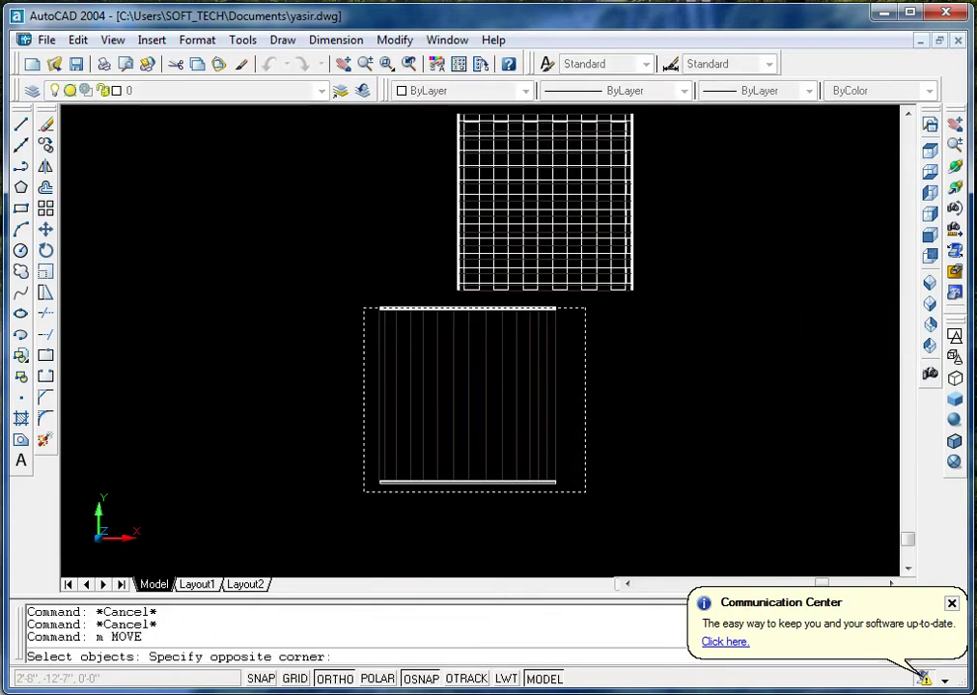
pyautogui.click(377, 485)
pyautogui.press('Return')
pyautogui.click(422, 513)
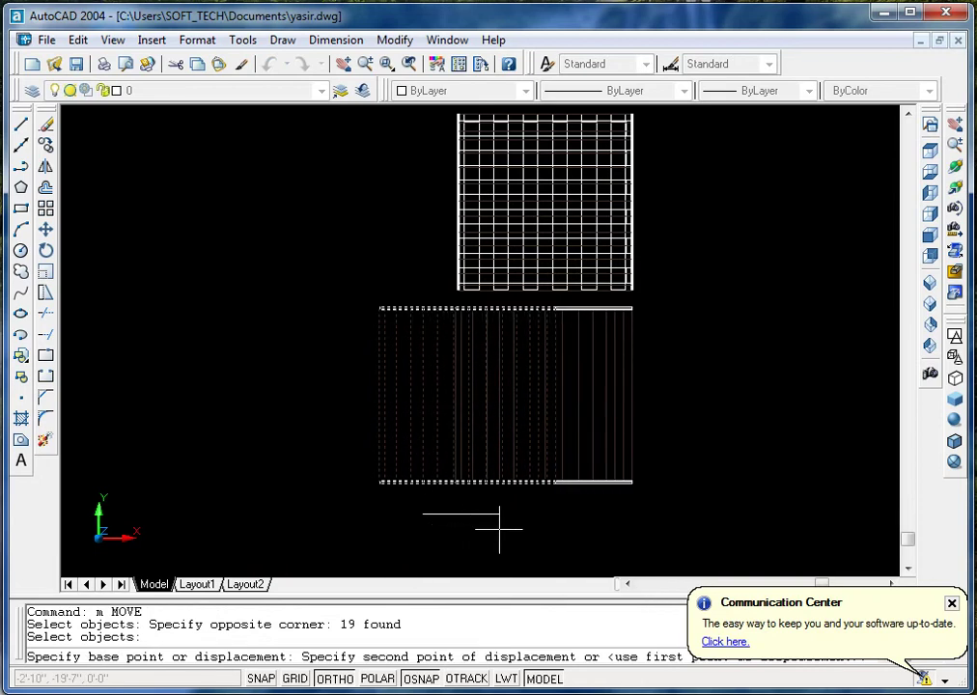
pyautogui.click(501, 528)
pyautogui.scroll(2, 604, 439)
pyautogui.press('Escape')
pyautogui.press('Escape')
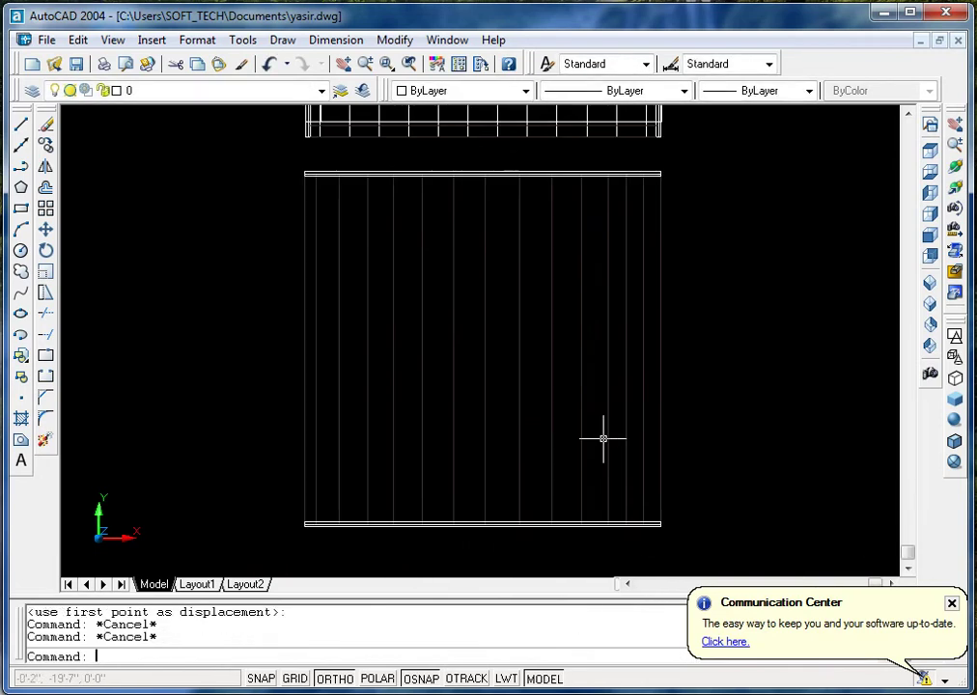
pyautogui.write('m')
# - Move the lower panel up so it sits directly under the grid
pyautogui.press('Return')
pyautogui.click(708, 182)
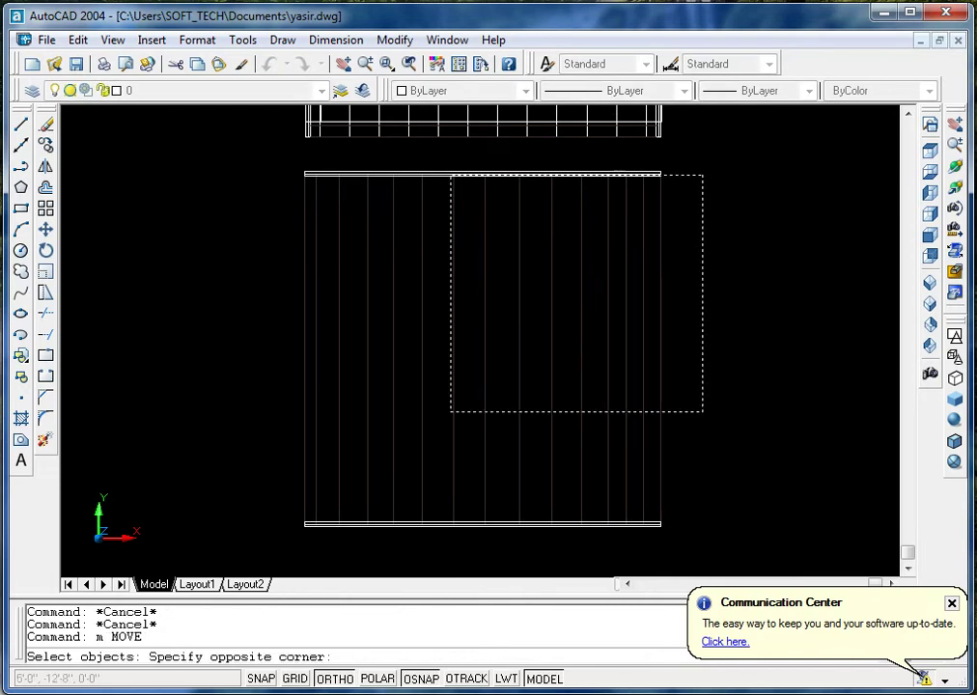
pyautogui.click(298, 528)
pyautogui.moveTo(646, 423); pyautogui.dragTo(631, 504, button='middle')
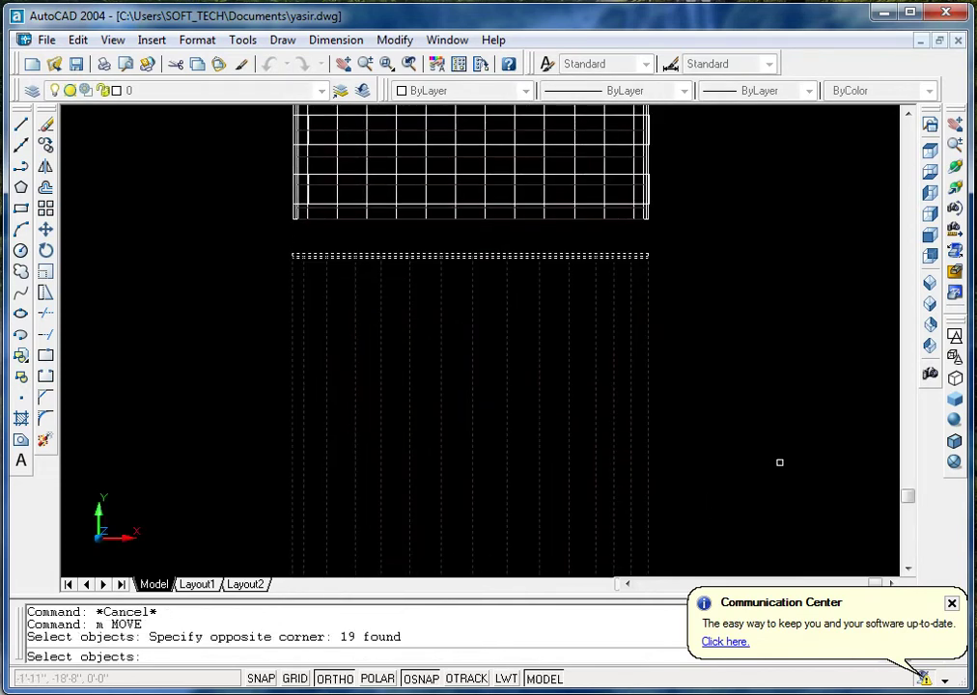
pyautogui.press('Return')
pyautogui.click(777, 462)
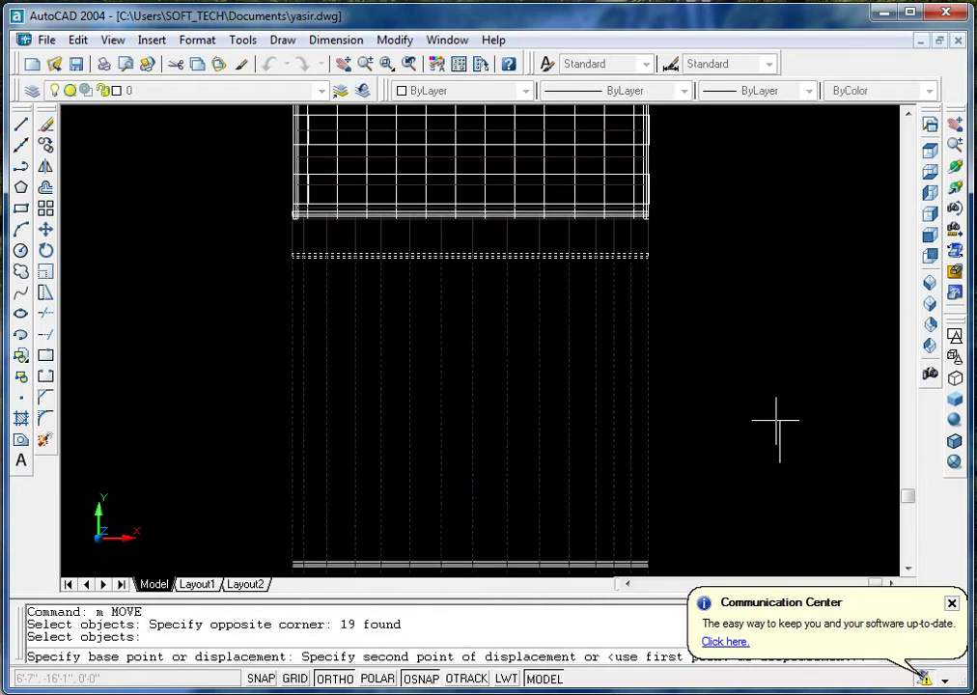
pyautogui.click(778, 432)
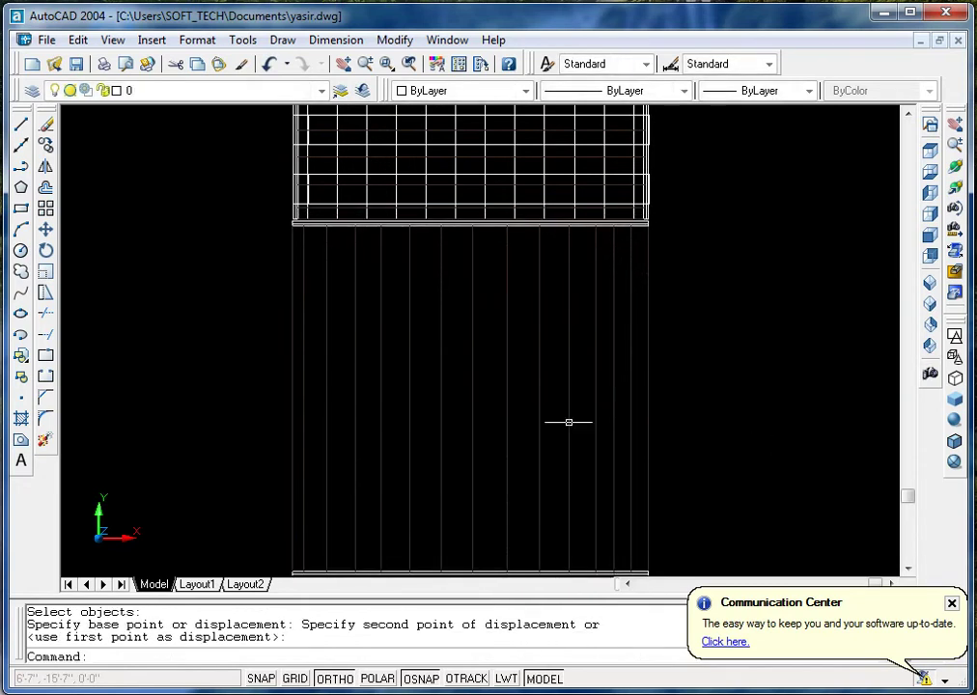
pyautogui.scroll(-4, 402, 338)
# - Restart the MOVE command after mistyping it as 'nm'
pyautogui.press('Escape')
pyautogui.press('Escape')
pyautogui.write('nm')
pyautogui.press('Return')
pyautogui.press('Escape')
pyautogui.press('Return')
pyautogui.scroll(2, 511, 307)
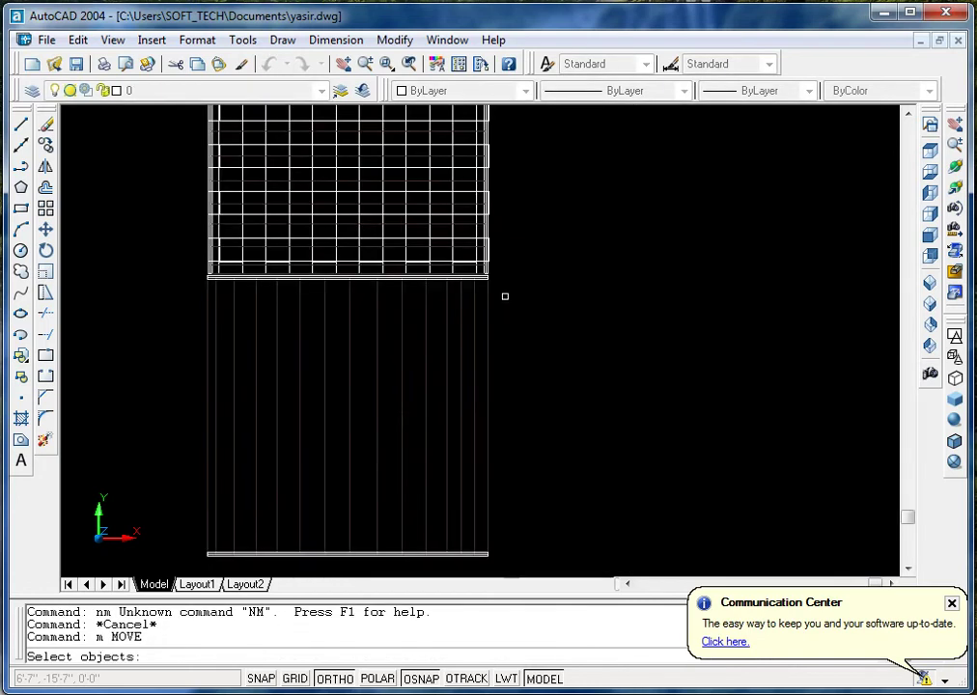
# - Window-select the 17 lower vertical members to move
pyautogui.scroll(2, 497, 275)
pyautogui.click(497, 274)
pyautogui.moveTo(360, 429); pyautogui.dragTo(352, 410, button='middle')
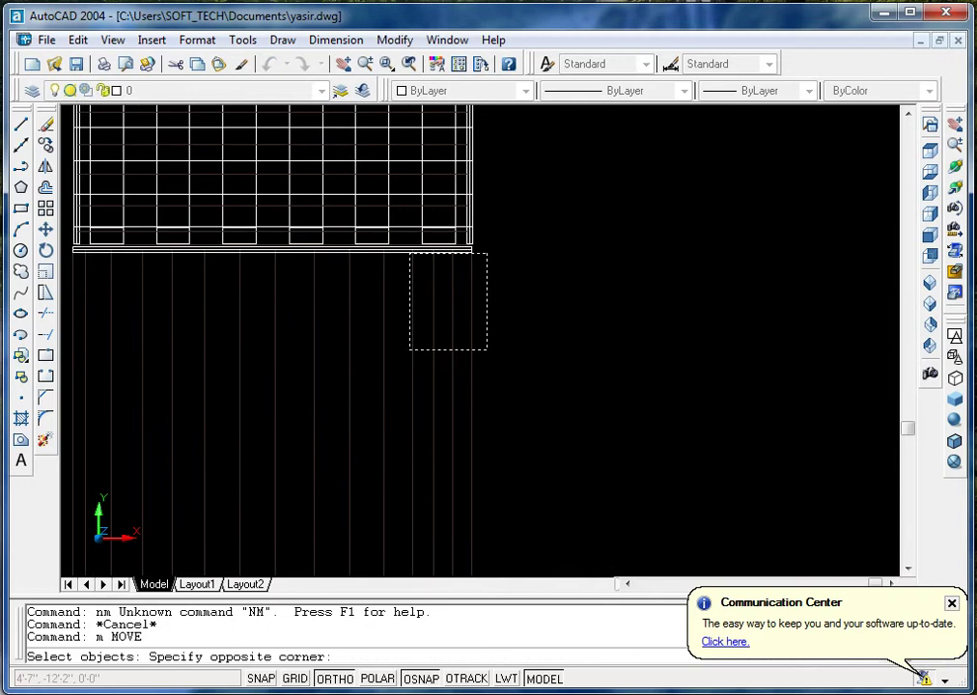
pyautogui.click(494, 317)
pyautogui.click(498, 250)
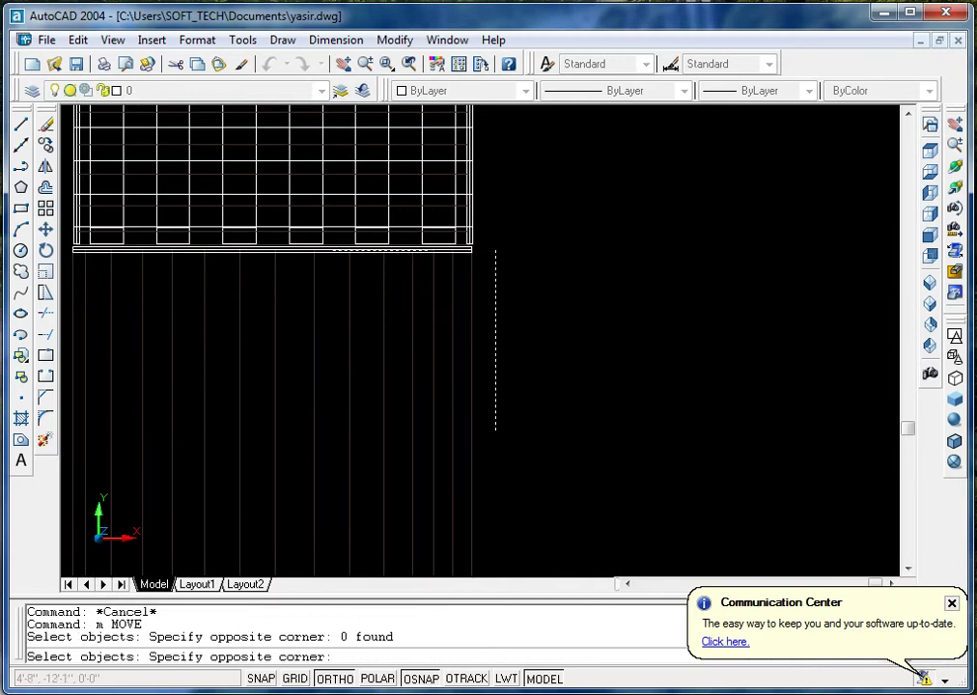
pyautogui.moveTo(334, 430); pyautogui.dragTo(368, 300, button='middle')
pyautogui.click(112, 513)
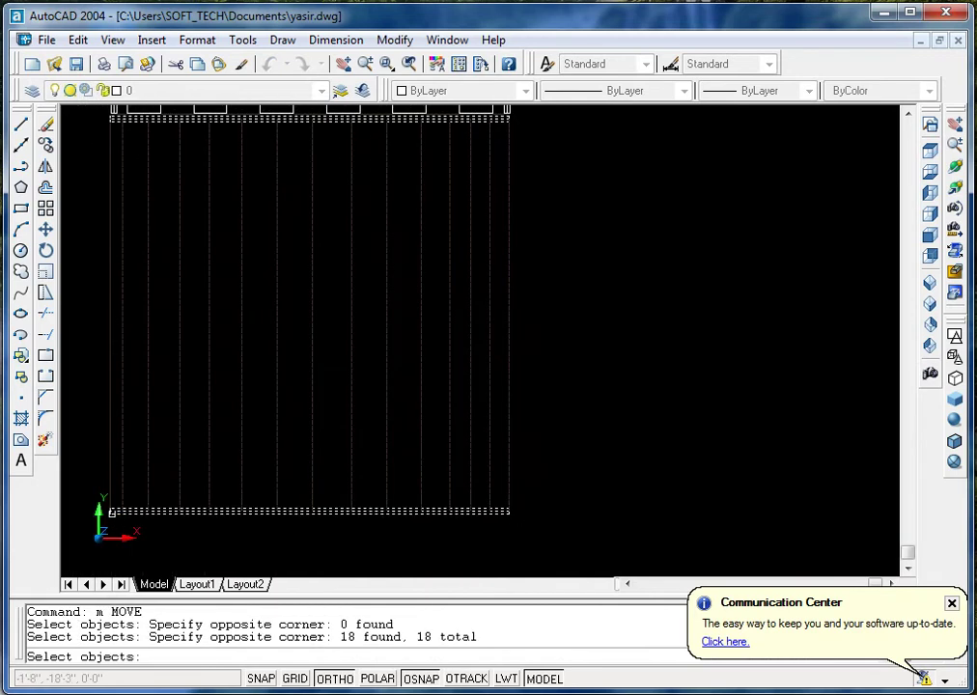
pyautogui.moveTo(112, 513); pyautogui.dragTo(194, 561, button='middle')
pyautogui.click(210, 491)
pyautogui.click(180, 421)
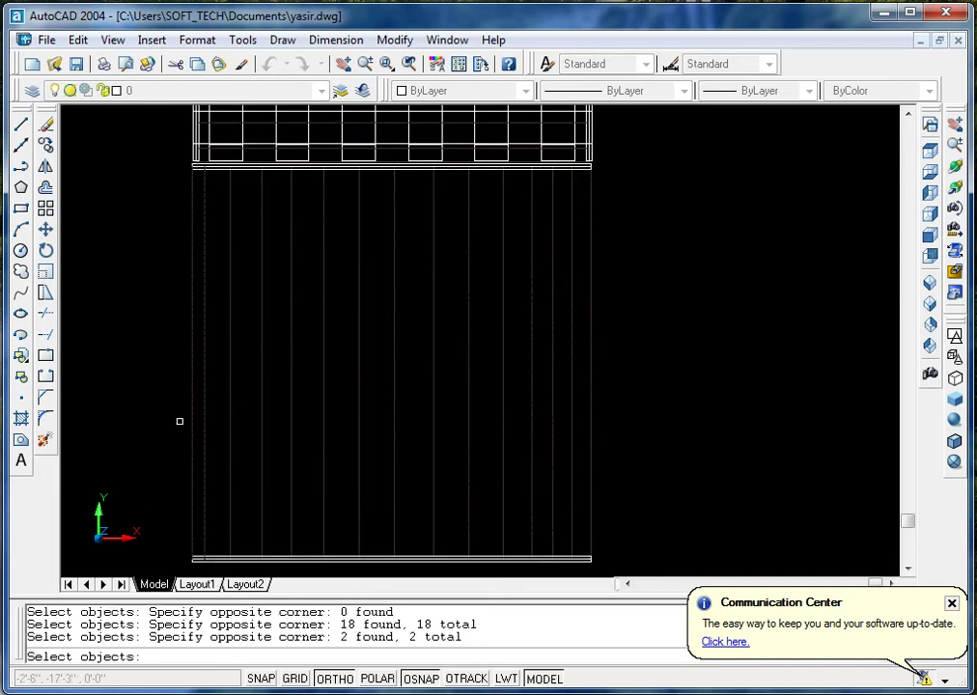
pyautogui.moveTo(184, 380); pyautogui.dragTo(195, 393, button='middle')
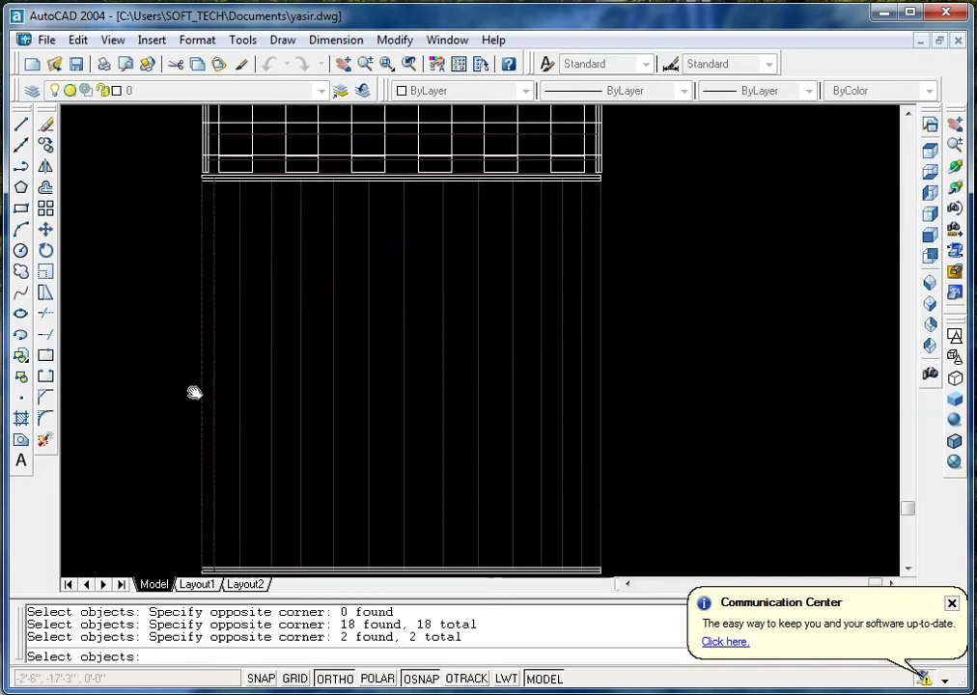
pyautogui.click(614, 181)
pyautogui.moveTo(406, 452); pyautogui.dragTo(419, 328, button='middle')
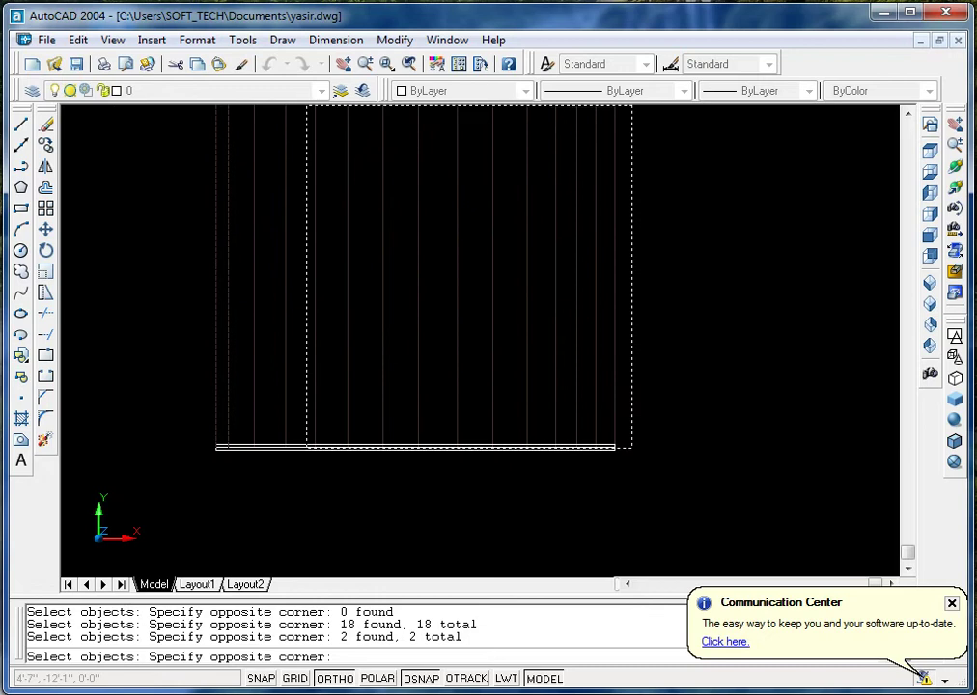
pyautogui.click(208, 449)
pyautogui.moveTo(230, 396); pyautogui.dragTo(252, 500, button='middle')
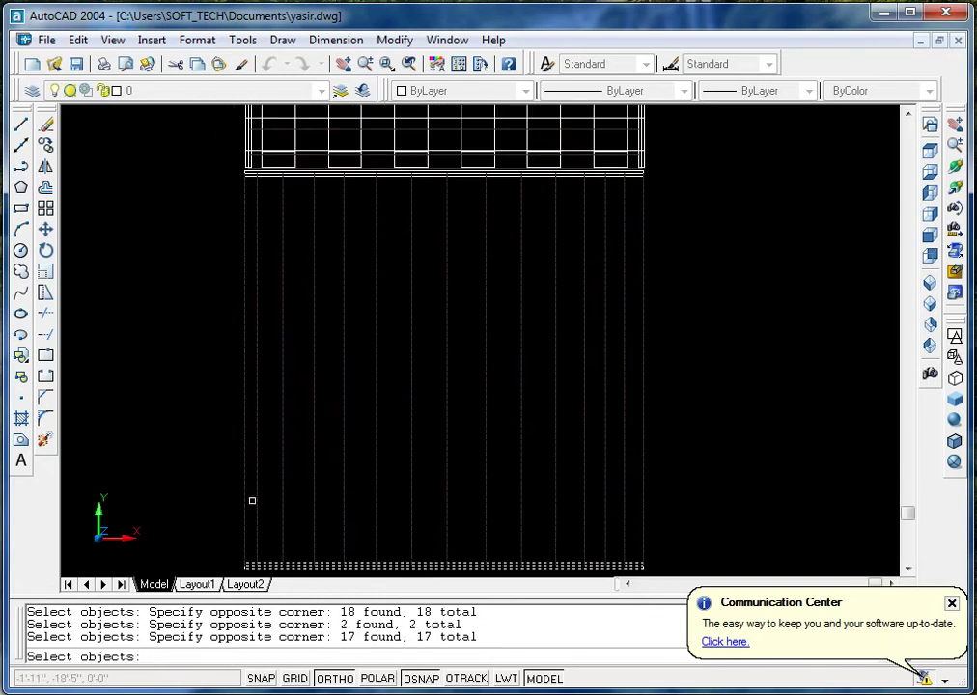
pyautogui.scroll(-2, 205, 321)
pyautogui.press('Return')
# - Move the selected members from a base point to a new position
pyautogui.click(196, 262)
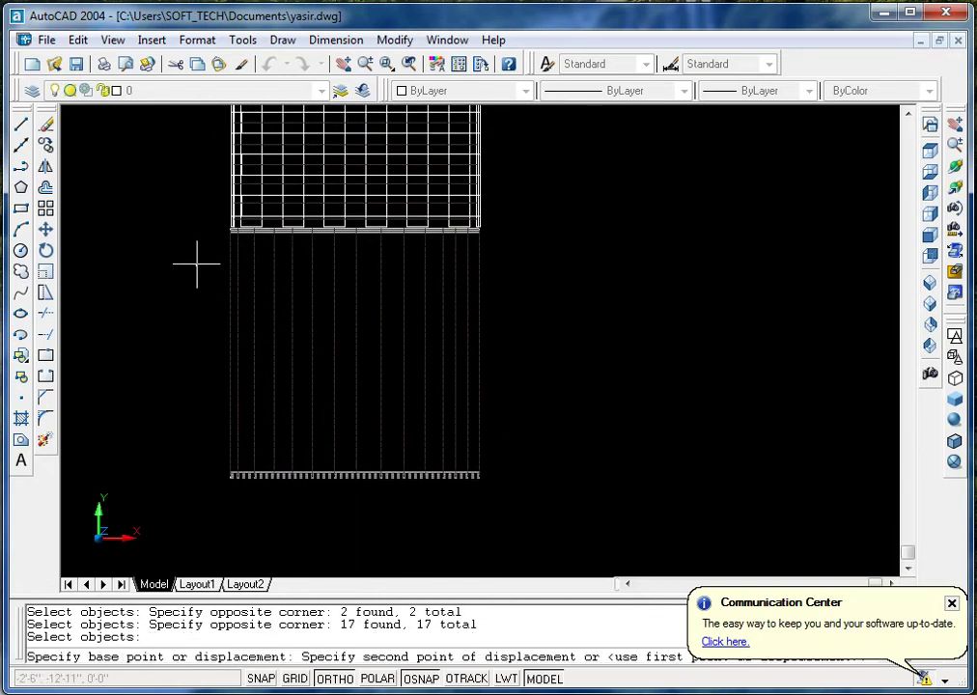
pyautogui.scroll(2, 196, 262)
pyautogui.scroll(2, 199, 263)
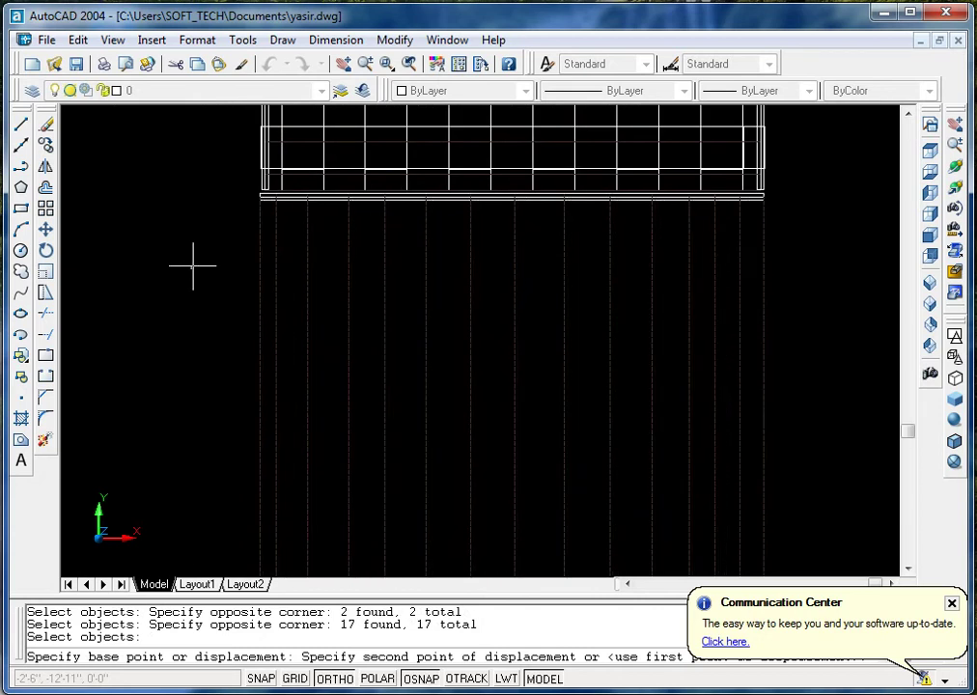
pyautogui.click(192, 265)
pyautogui.scroll(-1, 198, 265)
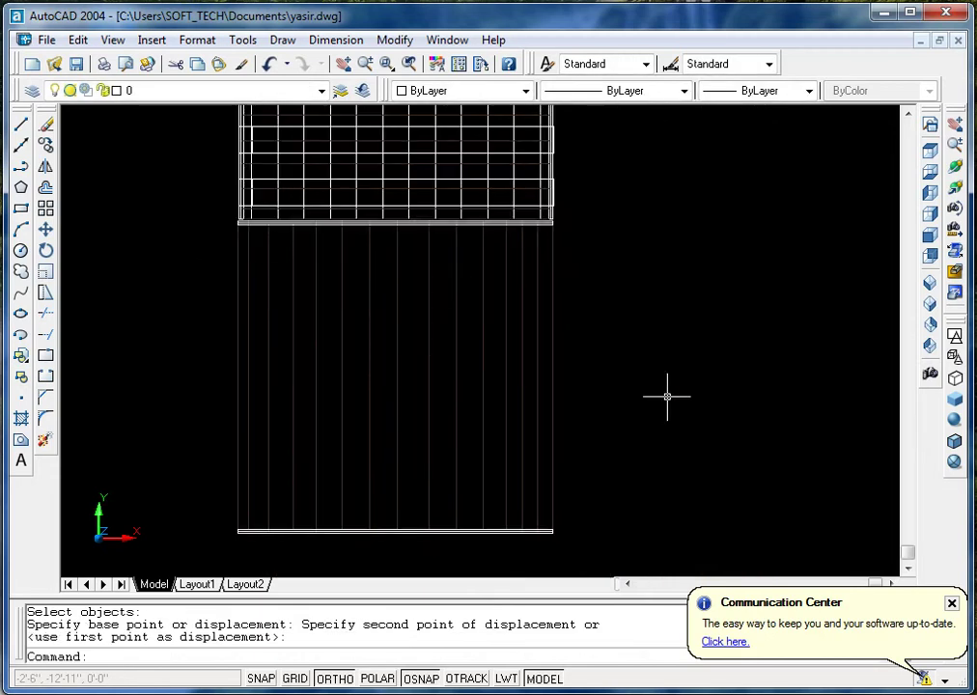
pyautogui.press('Escape')
pyautogui.press('Escape')
# - Move the 19 lower members up so they overlap the beam grid
pyautogui.write('m')
pyautogui.press('Return')
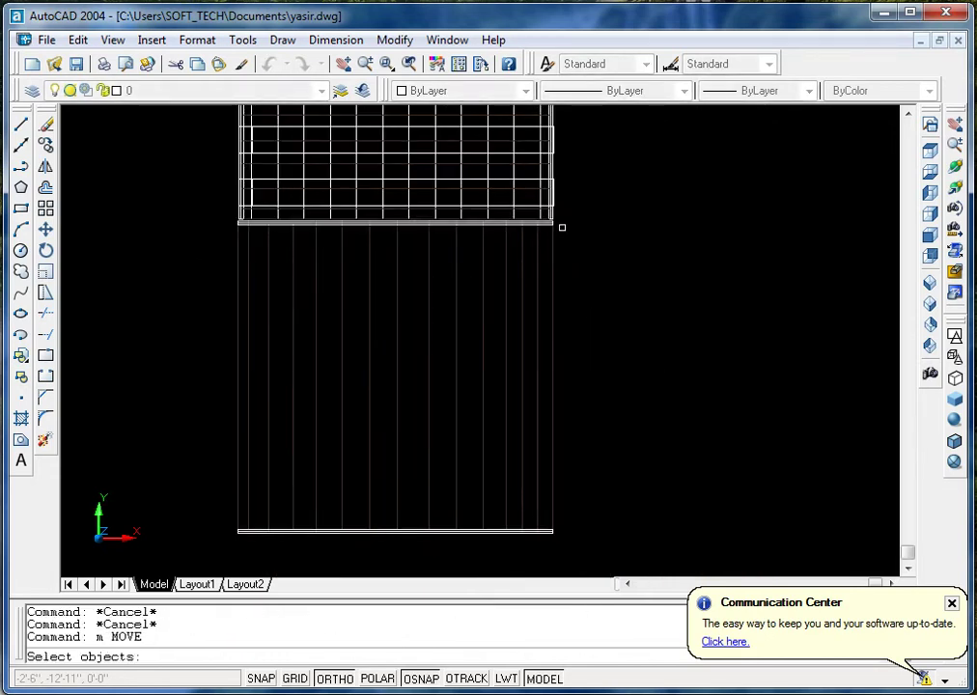
pyautogui.click(562, 227)
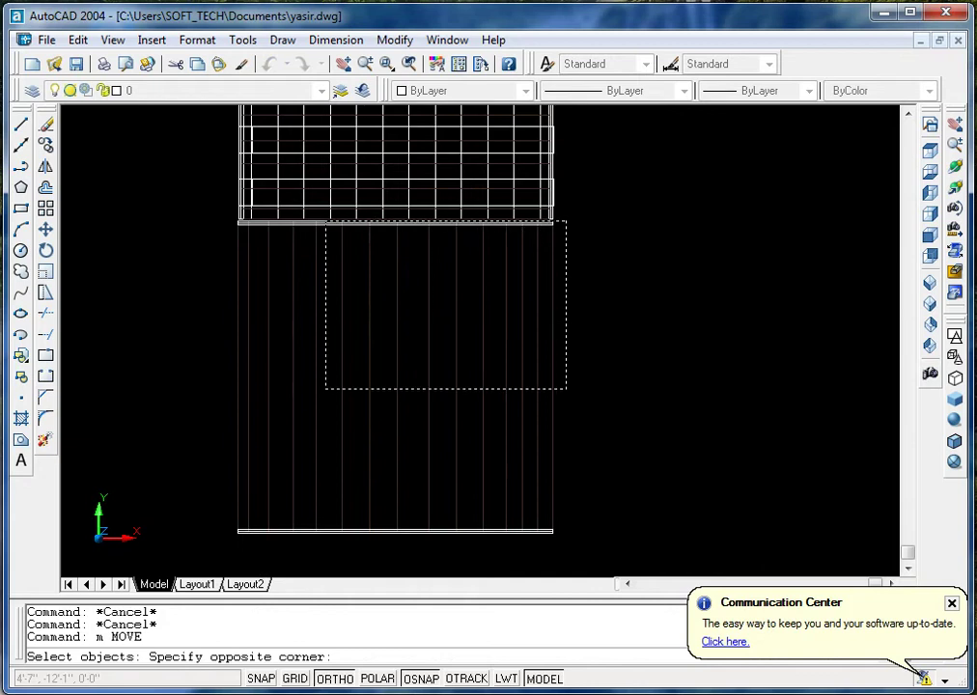
pyautogui.click(202, 539)
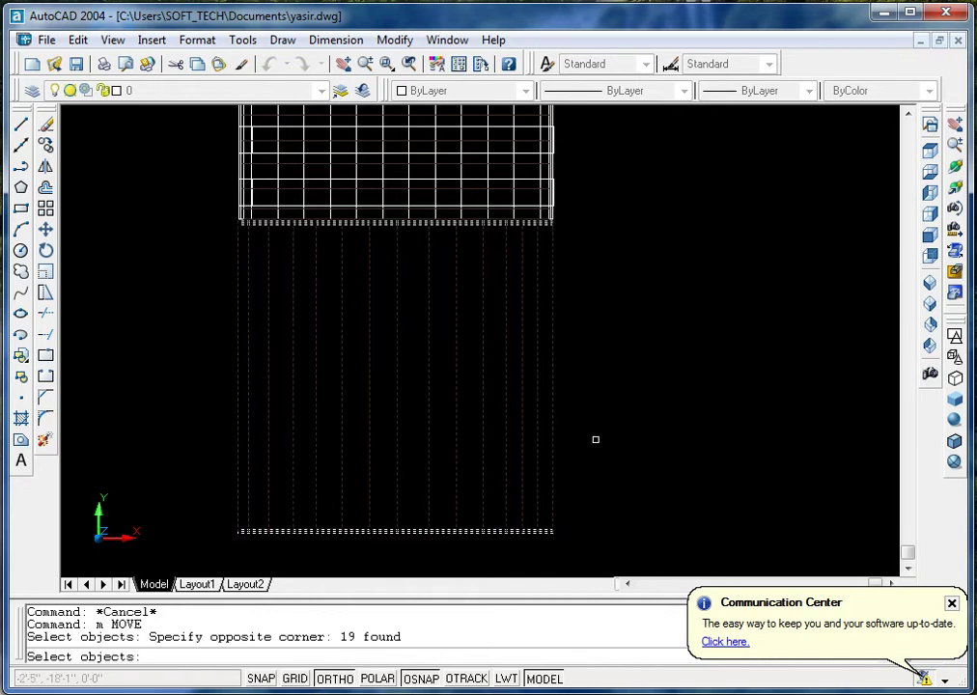
pyautogui.press('Return')
pyautogui.click(629, 464)
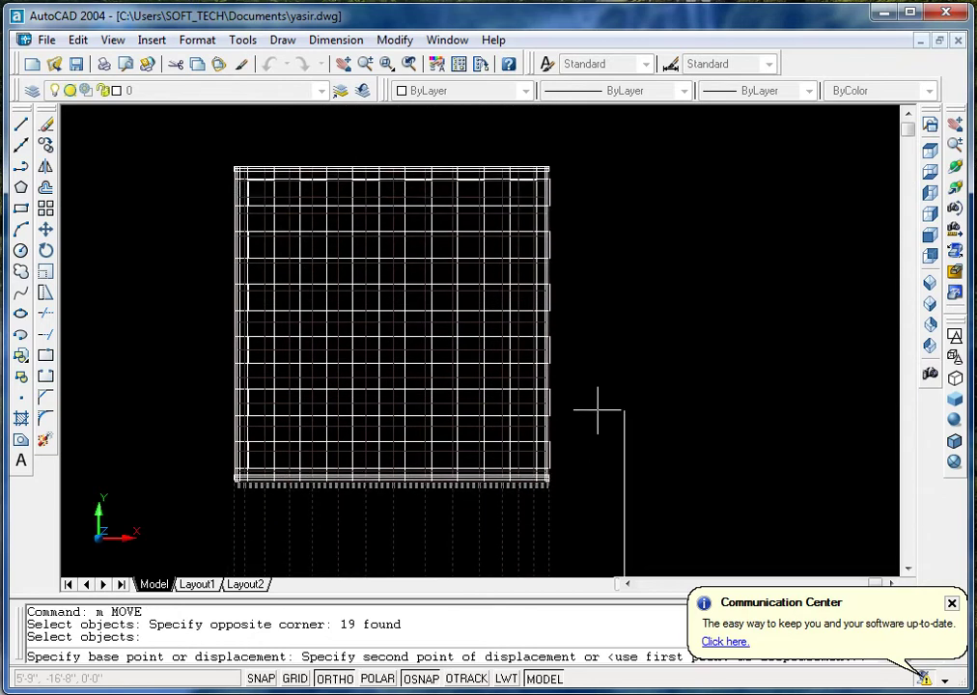
pyautogui.click(598, 410)
pyautogui.press('Escape')
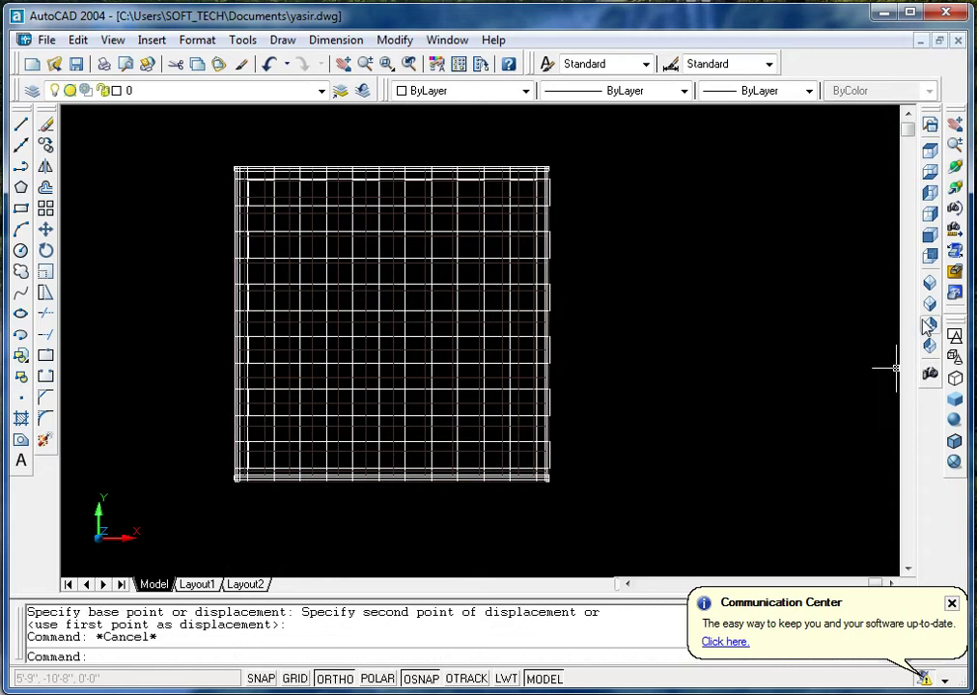
pyautogui.click(930, 284)
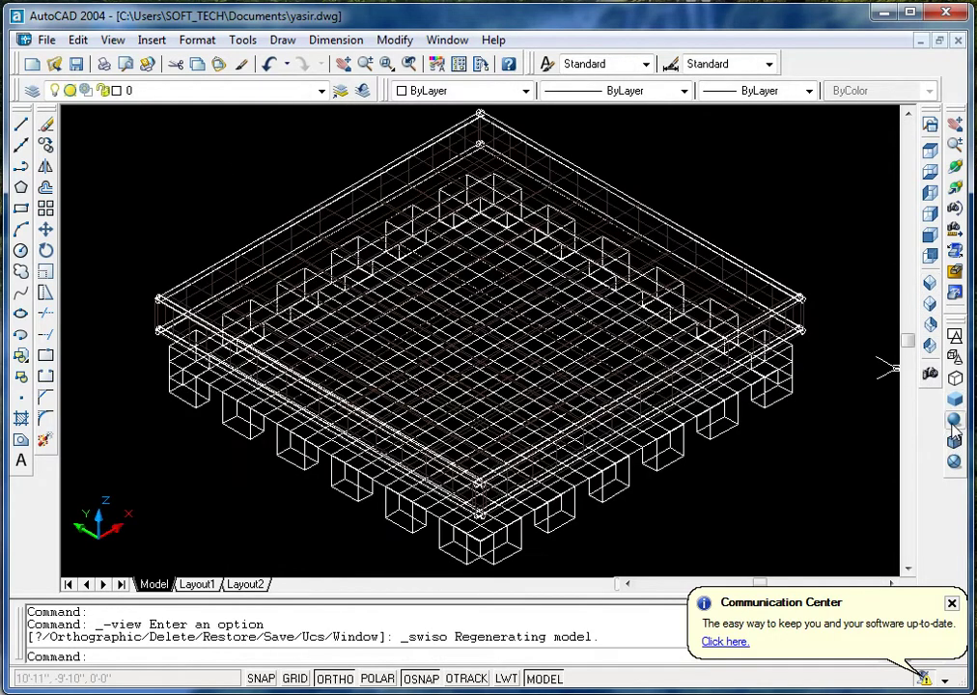
pyautogui.moveTo(534, 311); pyautogui.dragTo(377, 317, button='middle')
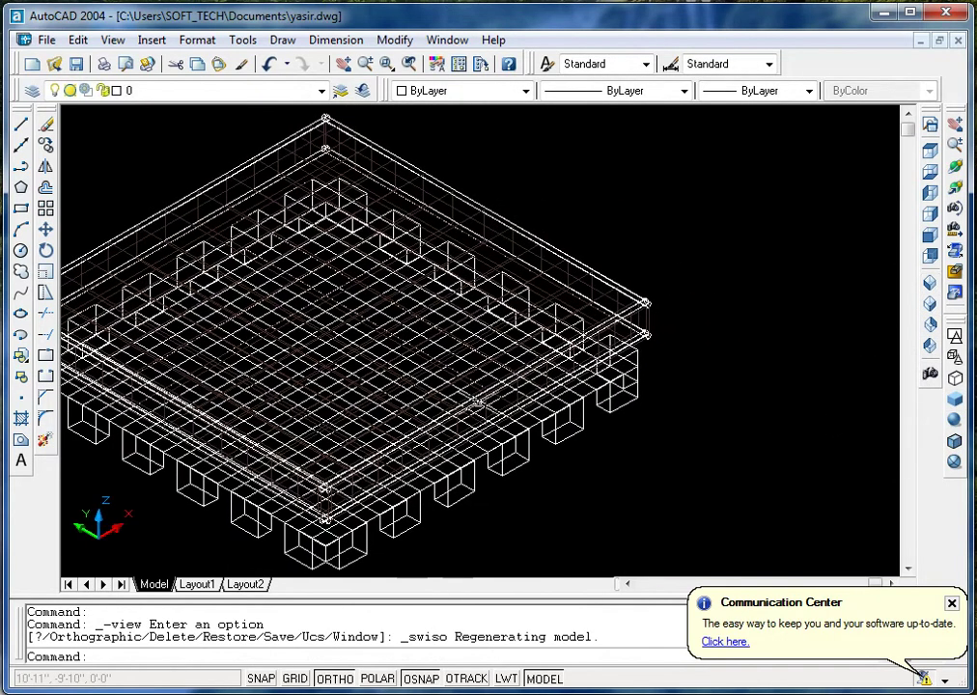
pyautogui.click(932, 215)
pyautogui.moveTo(471, 277)
pyautogui.mouseDown()
pyautogui.moveTo(519, 364)
pyautogui.moveTo(328, 395)
pyautogui.moveTo(268, 386)
pyautogui.moveTo(418, 273)
pyautogui.moveTo(480, 266)
pyautogui.mouseUp()
pyautogui.press('Escape')
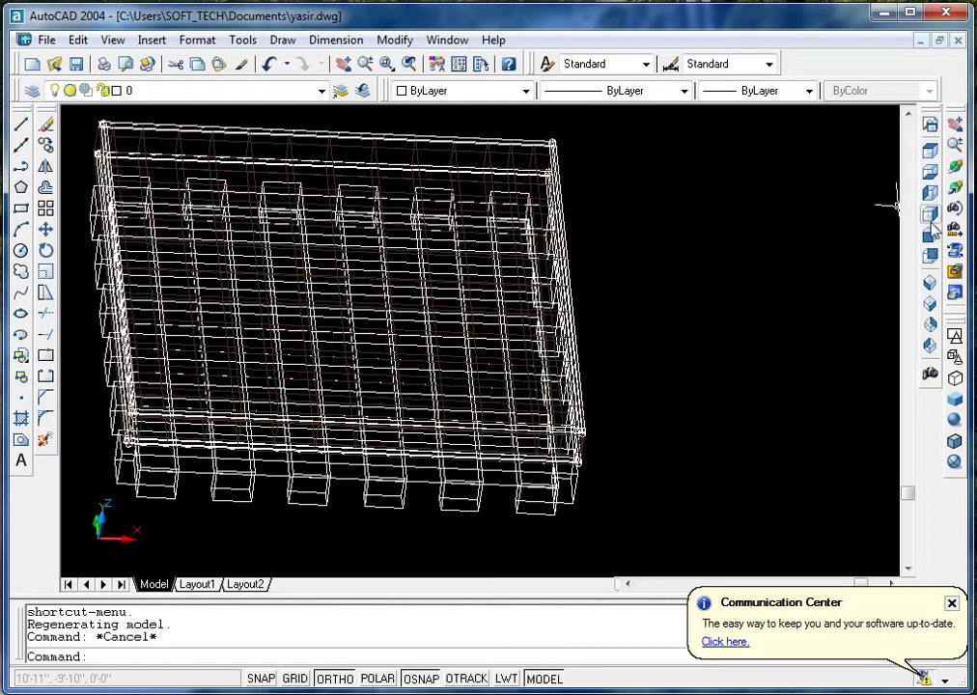
pyautogui.click(930, 178)
pyautogui.moveTo(716, 314); pyautogui.dragTo(596, 316, button='middle')
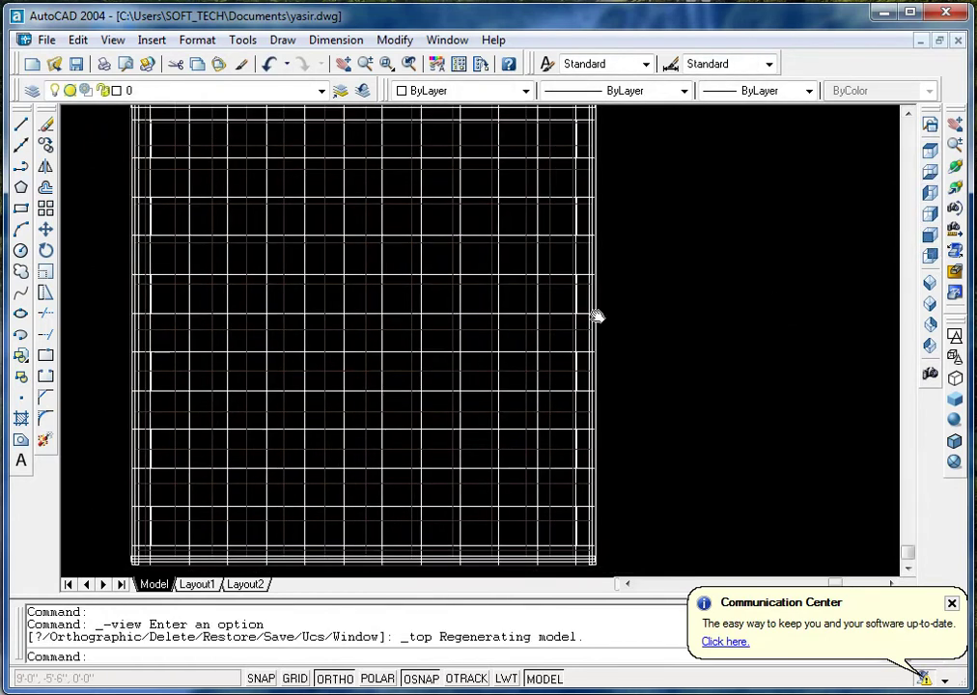
pyautogui.scroll(-2, 596, 316)
pyautogui.press('Escape')
pyautogui.press('Escape')
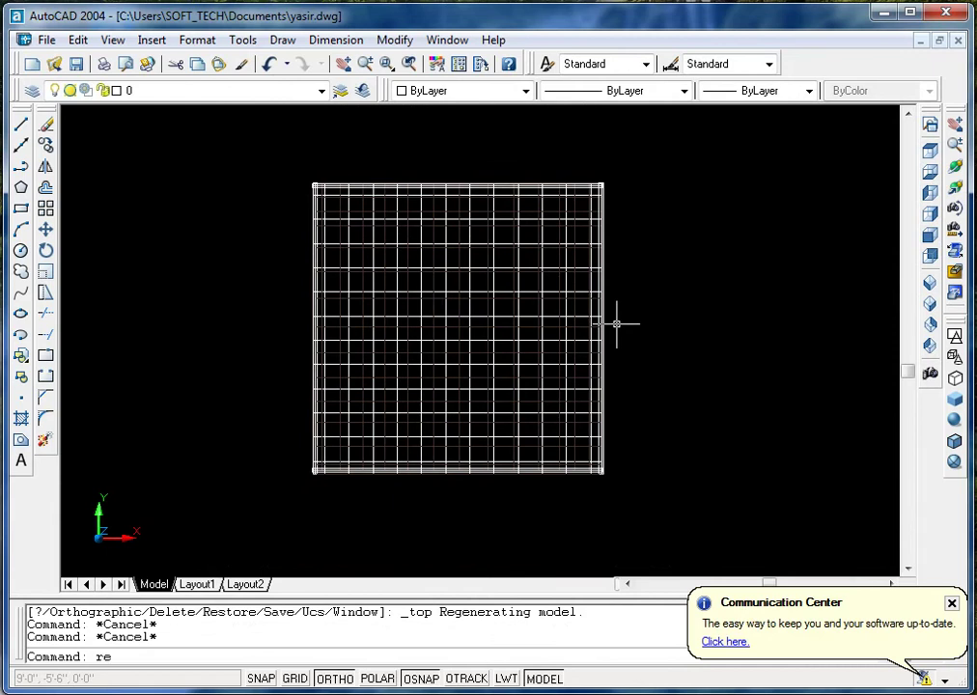
# - Draw a rectangle enclosing the whole beam grid for the slab
pyautogui.write('c')
pyautogui.press('Return')
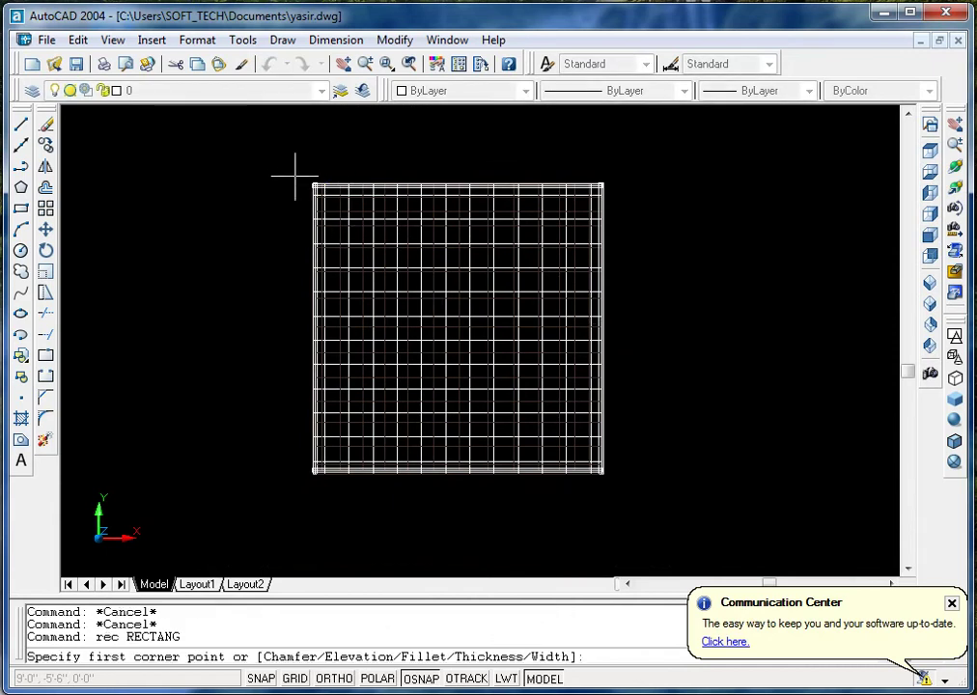
pyautogui.click(295, 168)
pyautogui.click(628, 490)
pyautogui.press('Escape')
pyautogui.press('Escape')
pyautogui.write('ex')
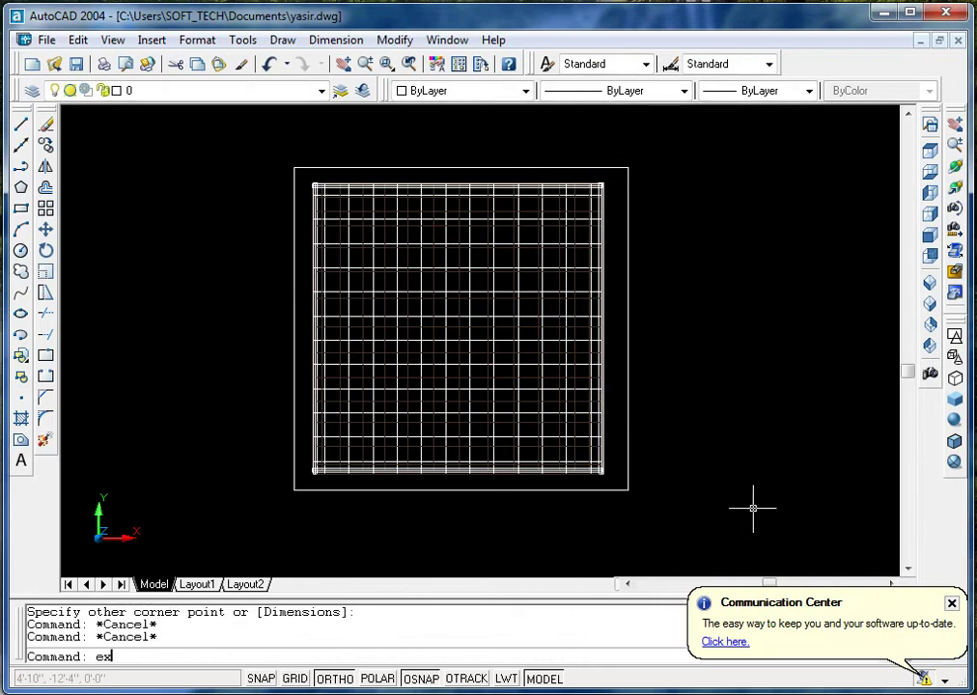
# - Extrude the slab rectangle 1 unit thick
pyautogui.write('t')
pyautogui.press('Return')
pyautogui.click(623, 477)
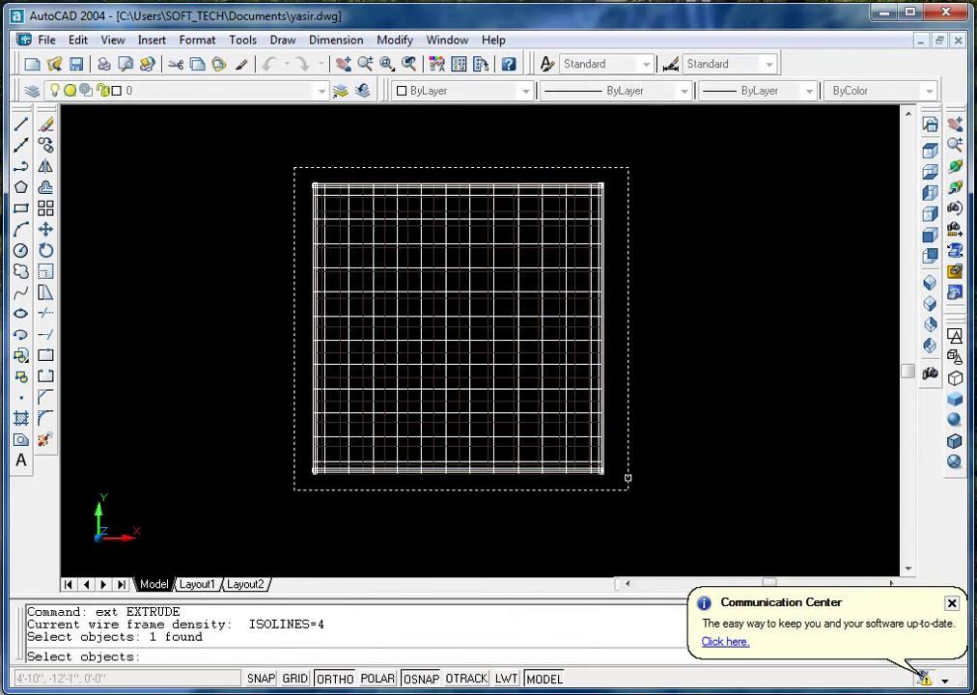
pyautogui.press('Return')
pyautogui.press('Return')
pyautogui.press('Return')
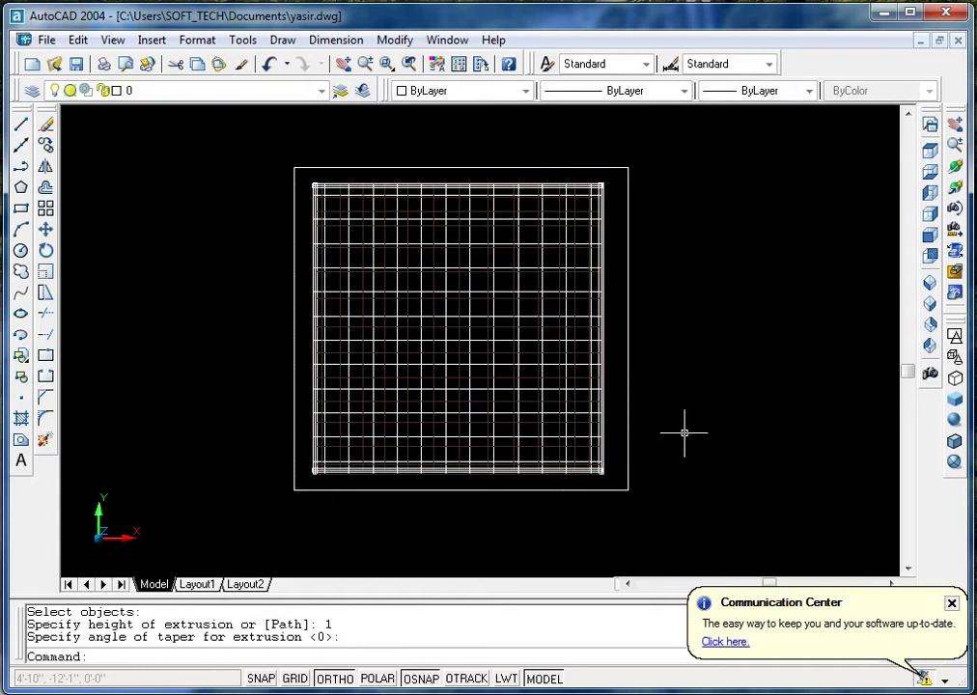
# - Lower the slab to the column bottoms in Front view, then return to Top view
pyautogui.click(929, 255)
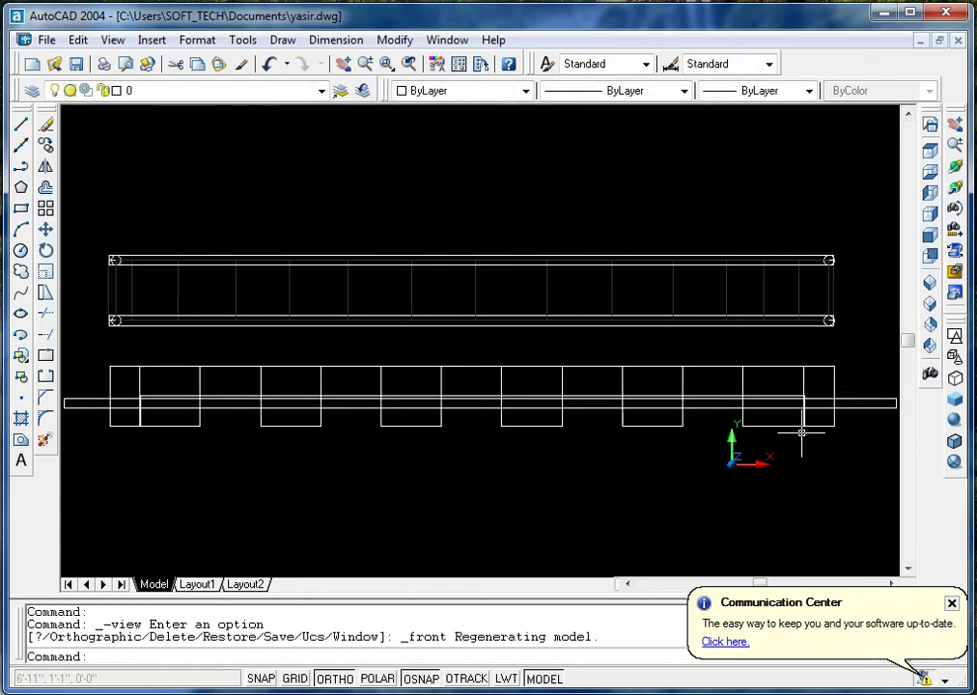
pyautogui.write('m')
pyautogui.press('Return')
pyautogui.click(858, 402)
pyautogui.press('Return')
pyautogui.click(871, 295)
pyautogui.click(875, 319)
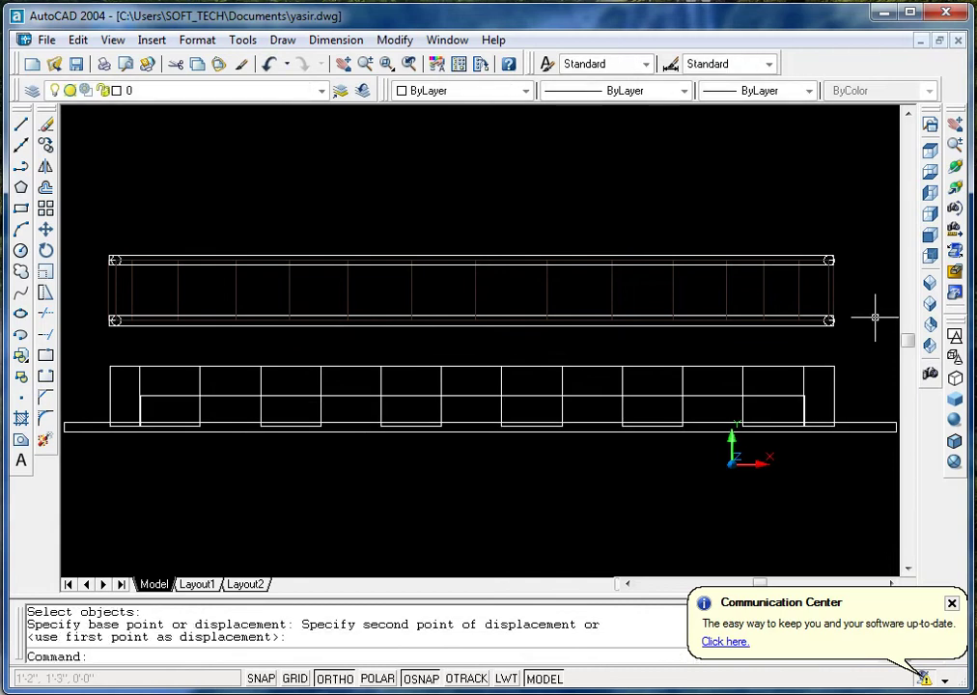
pyautogui.click(930, 153)
pyautogui.scroll(1, 757, 343)
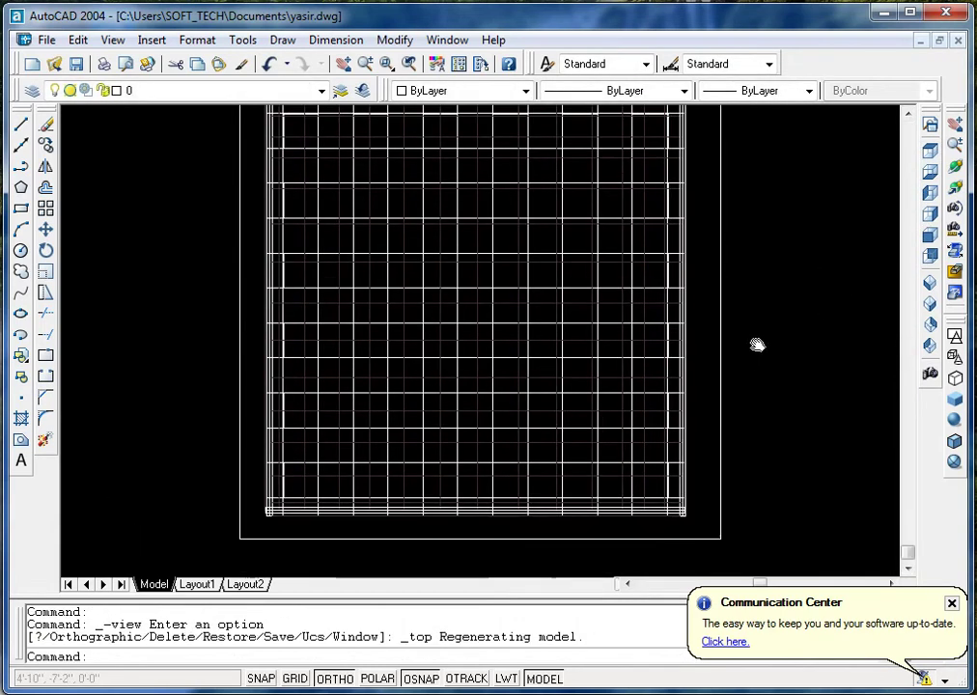
# - Colour the slab rectangle green
pyautogui.click(721, 426)
pyautogui.click(518, 92)
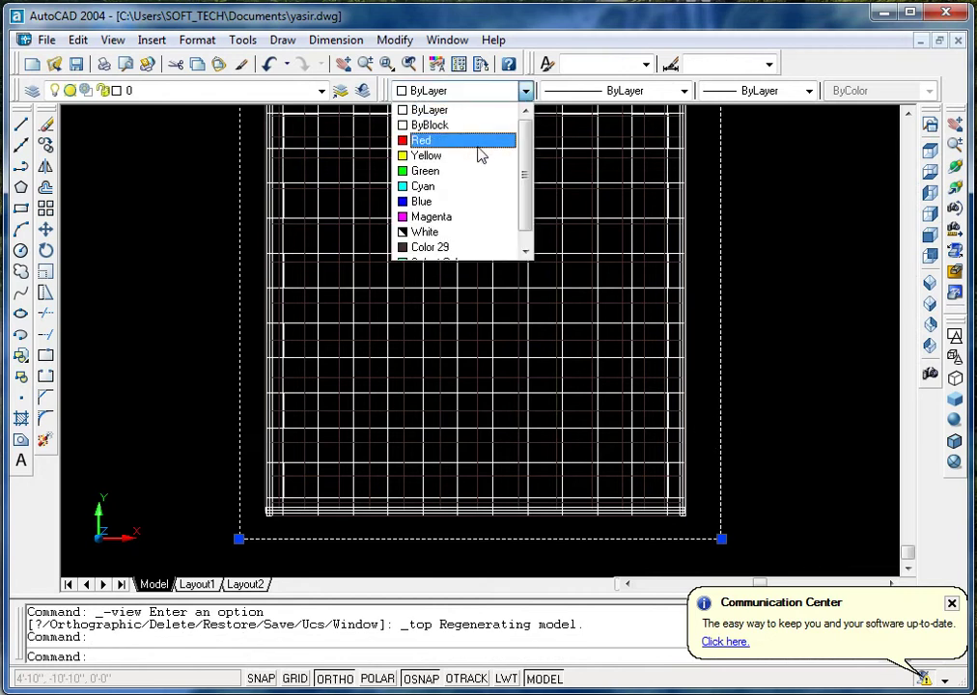
pyautogui.click(464, 171)
pyautogui.press('Escape')
pyautogui.moveTo(763, 398)
pyautogui.mouseDown(button='middle')
pyautogui.moveTo(700, 405)
pyautogui.moveTo(731, 359)
pyautogui.mouseUp(button='middle')
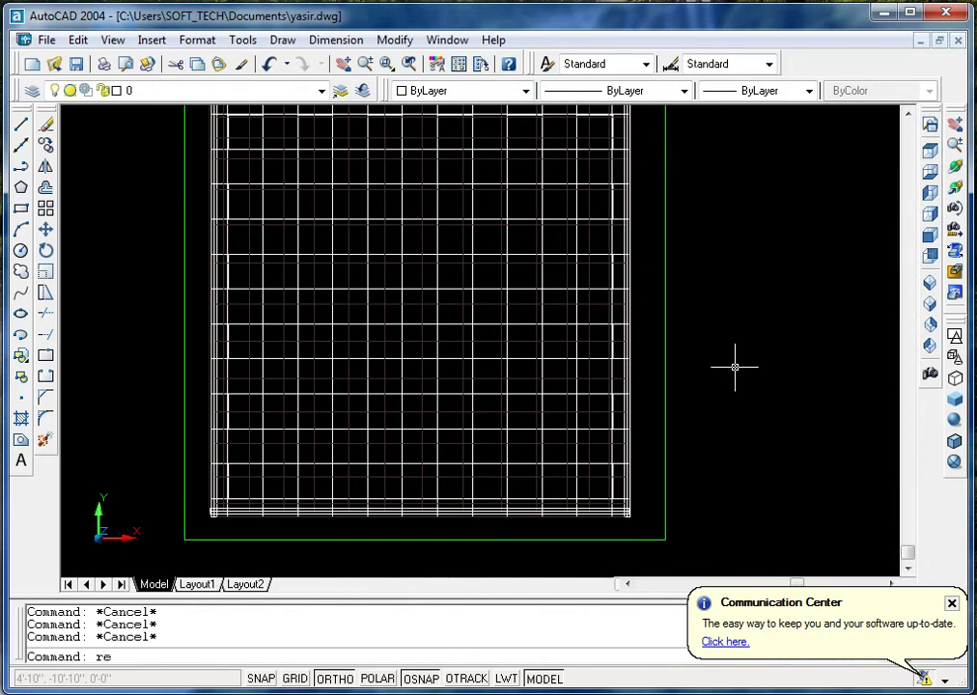
# - Draw a diameter-4 circle centred on a grid point at the lower right
pyautogui.press('Escape')
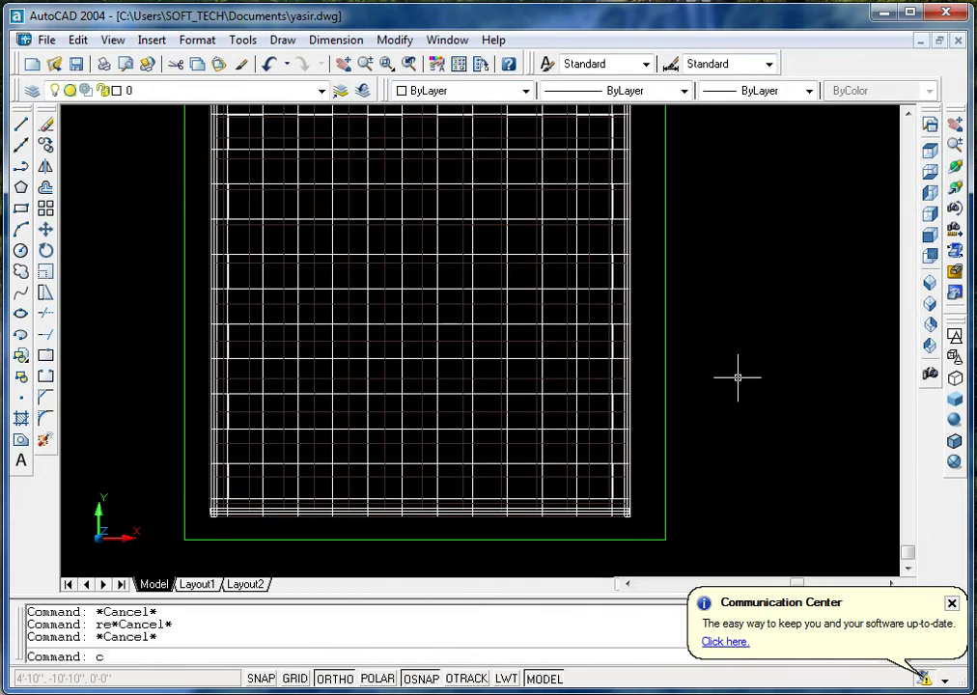
pyautogui.press('Return')
pyautogui.moveTo(737, 377); pyautogui.dragTo(775, 325, button='middle')
pyautogui.scroll(-2, 775, 325)
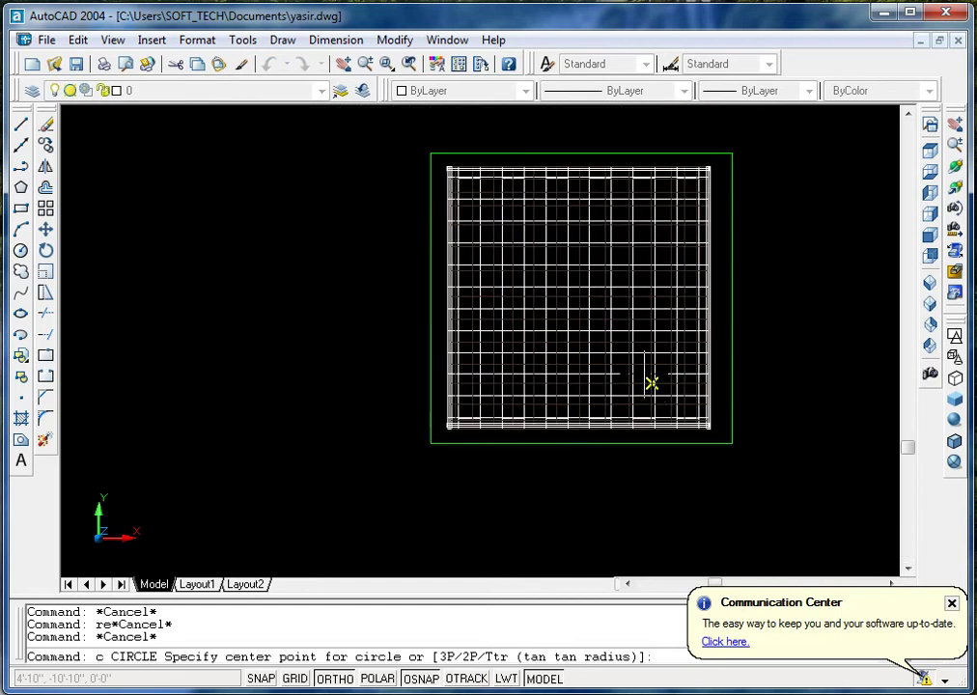
pyautogui.scroll(4, 646, 375)
pyautogui.scroll(-2, 643, 368)
pyautogui.scroll(-2, 628, 356)
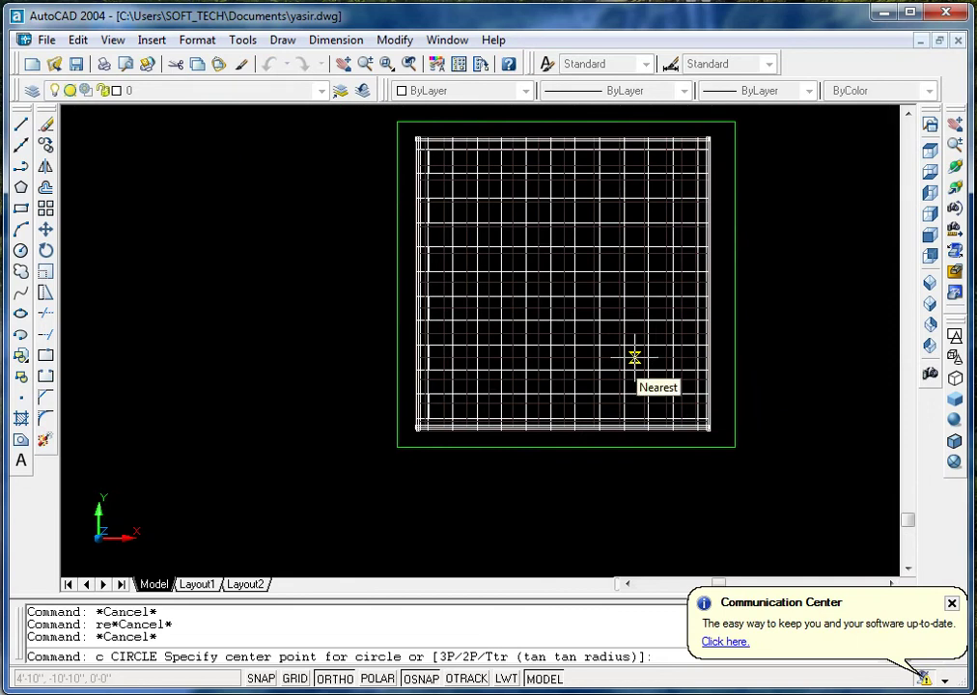
pyautogui.click(635, 358)
pyautogui.scroll(2, 633, 355)
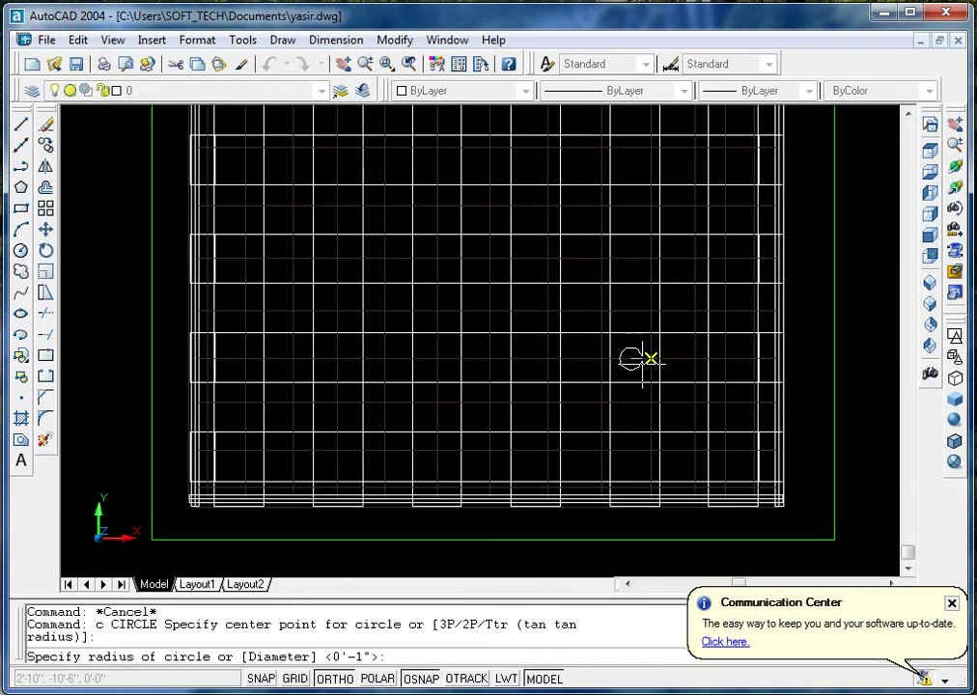
pyautogui.scroll(1, 637, 359)
pyautogui.press('Return')
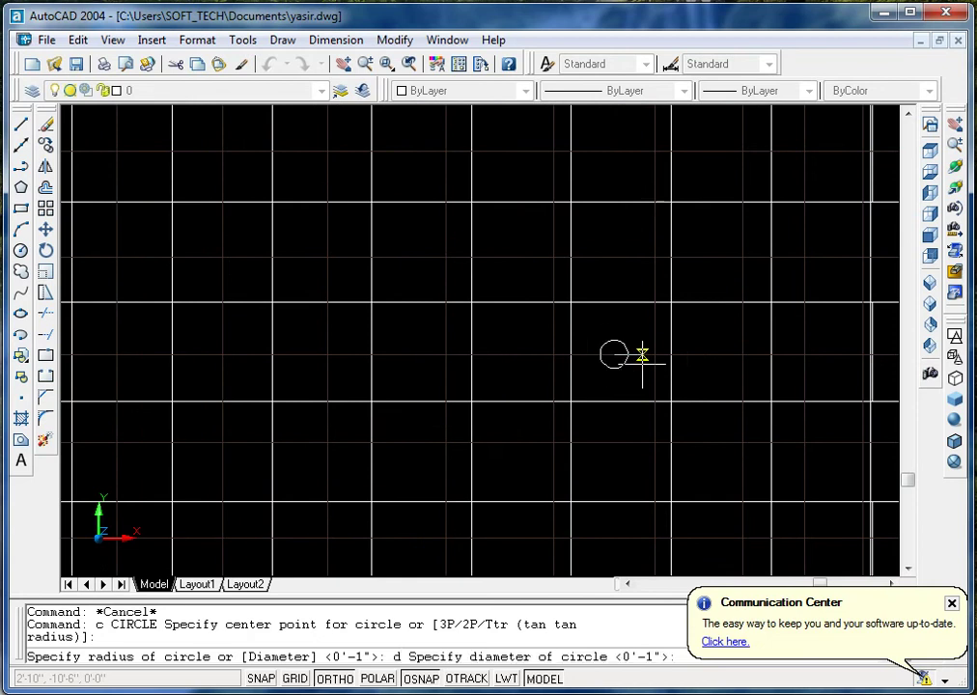
pyautogui.write('4')
pyautogui.press('Return')
# - Extrude the circle 12' high with zero taper to form a column
pyautogui.scroll(-2, 648, 371)
pyautogui.scroll(-2, 708, 387)
pyautogui.press('Escape')
pyautogui.press('Escape')
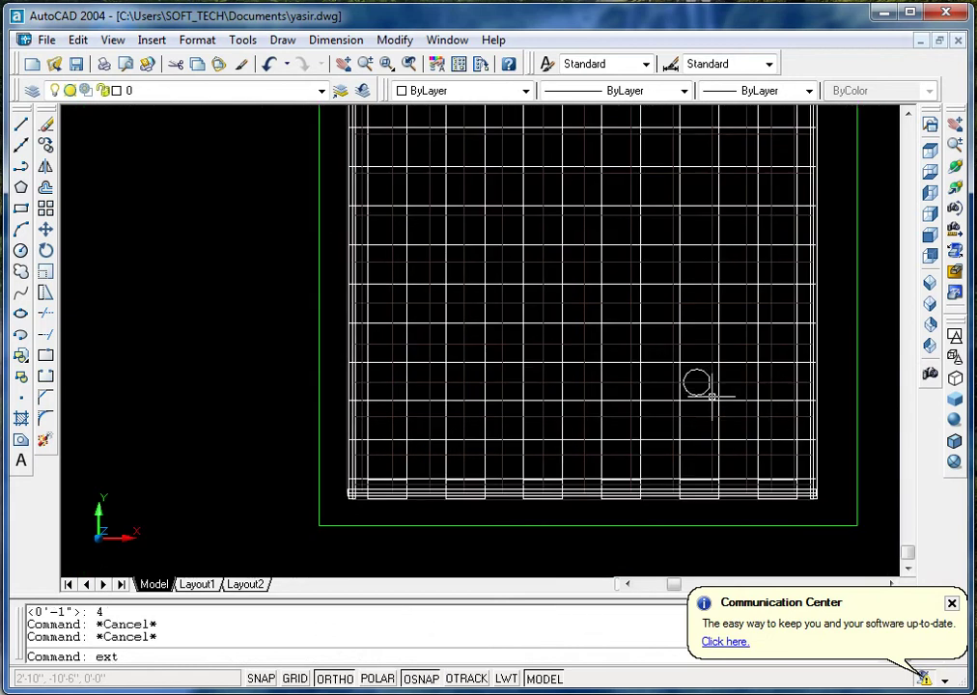
pyautogui.press('Return')
pyautogui.click(707, 389)
pyautogui.press('Return')
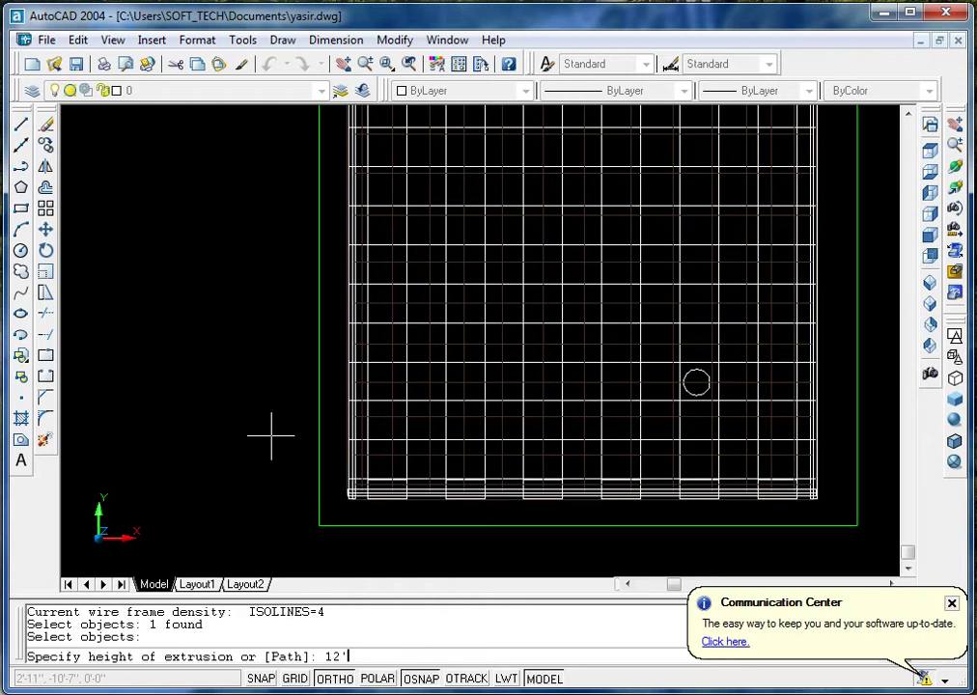
pyautogui.press('Return')
pyautogui.press('Return')
pyautogui.scroll(-3, 621, 396)
pyautogui.scroll(-1, 578, 463)
pyautogui.scroll(1, 585, 469)
pyautogui.scroll(1, 600, 387)
pyautogui.scroll(2, 594, 365)
pyautogui.moveTo(596, 365)
pyautogui.mouseDown(button='middle')
pyautogui.moveTo(614, 405)
pyautogui.moveTo(645, 435)
pyautogui.mouseUp(button='middle')
pyautogui.press('Escape')
pyautogui.press('Escape')
pyautogui.press('Escape')
pyautogui.scroll(2, 627, 406)
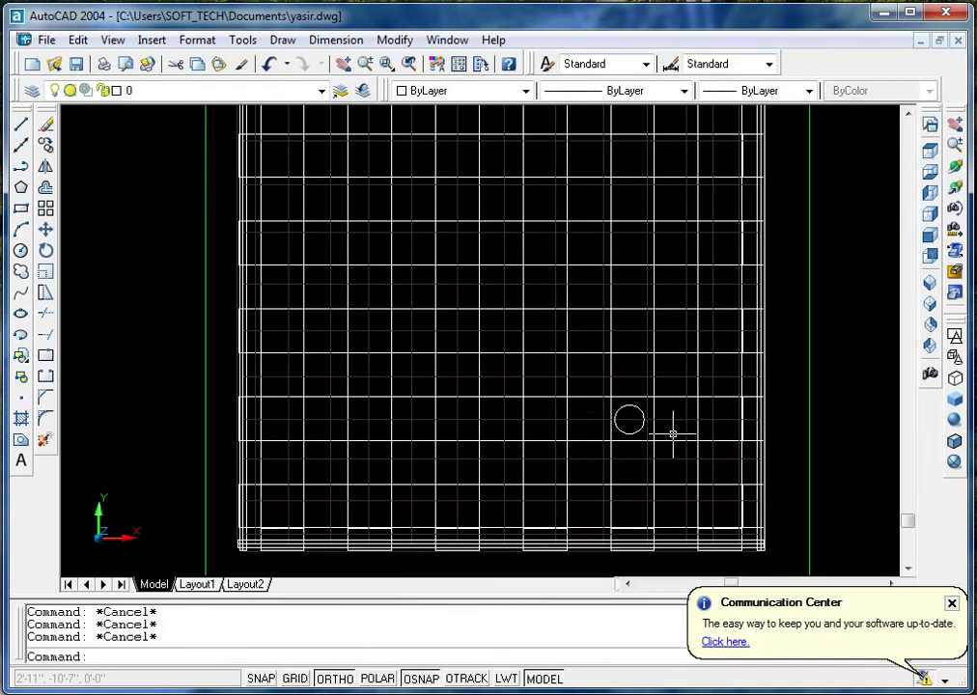
pyautogui.write('mi')
# - Mirror the column circle across the grid midline, keeping the original
pyautogui.press('Return')
pyautogui.click(638, 432)
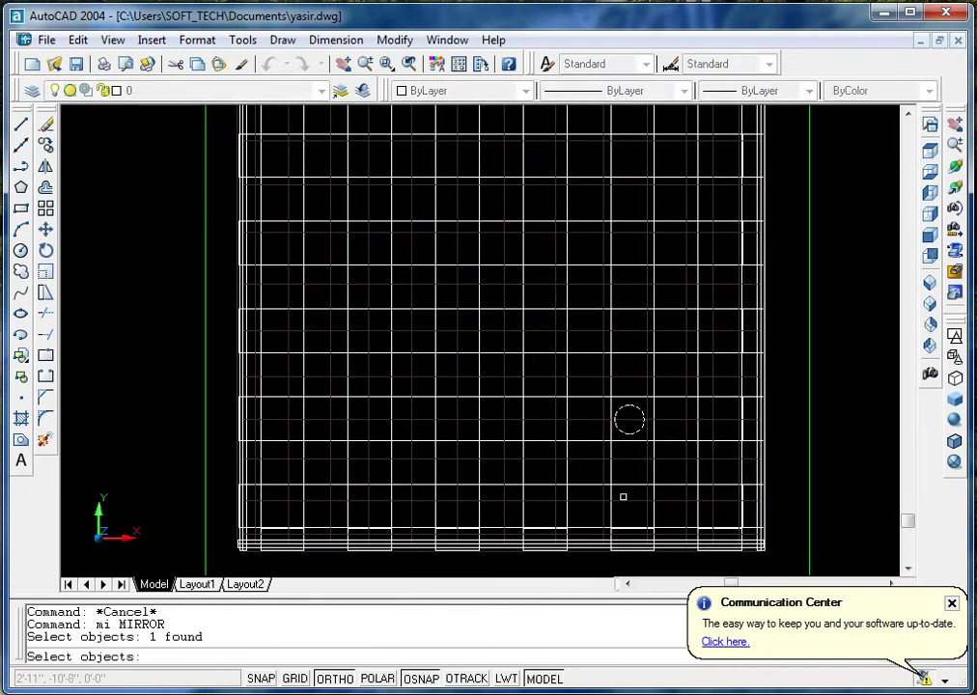
pyautogui.press('Return')
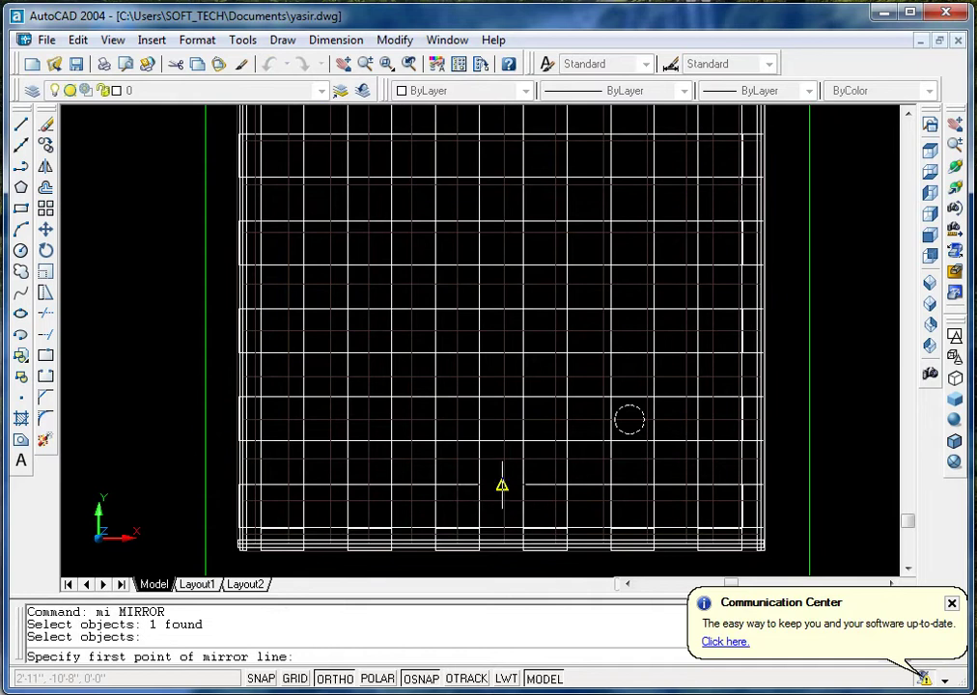
pyautogui.click(502, 485)
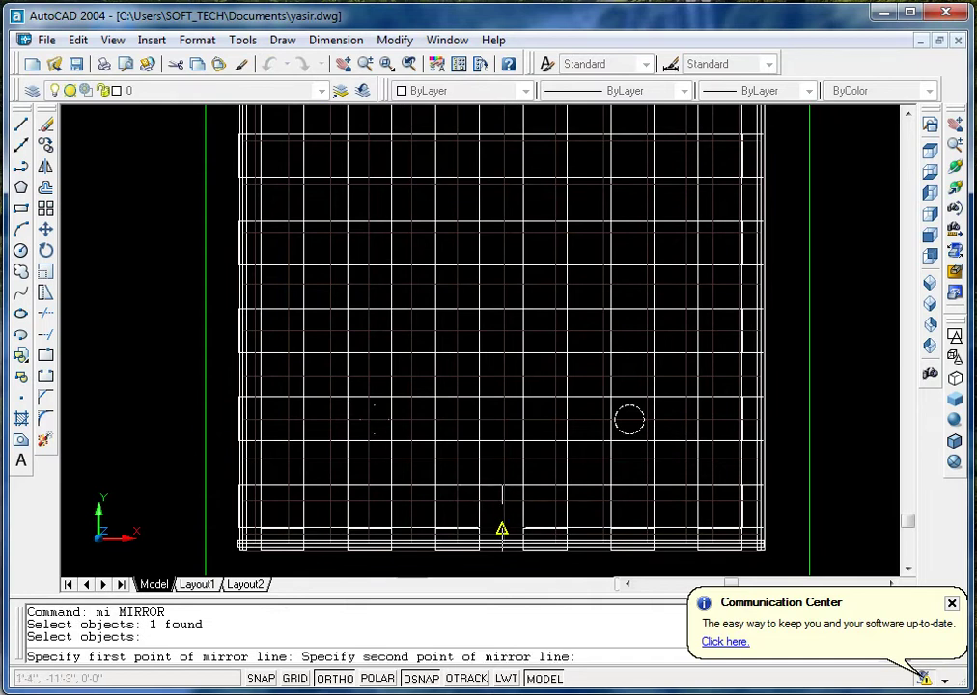
pyautogui.moveTo(500, 528); pyautogui.dragTo(514, 368, button='middle')
pyautogui.click(509, 454)
pyautogui.rightClick(512, 456)
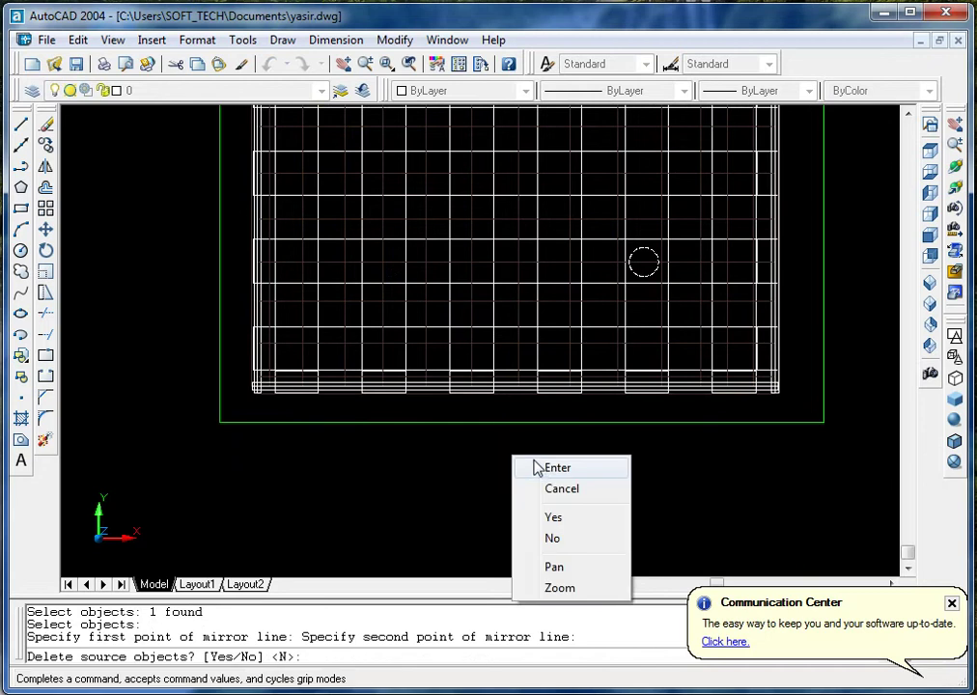
pyautogui.click(551, 466)
pyautogui.scroll(2, 579, 447)
pyautogui.moveTo(589, 451); pyautogui.dragTo(581, 469, button='middle')
pyautogui.scroll(-2, 582, 470)
pyautogui.press('Escape')
pyautogui.press('Escape')
# - Mirror the right and left circles upward to place the upper-left column, keeping the originals
pyautogui.write('i')
pyautogui.press('Return')
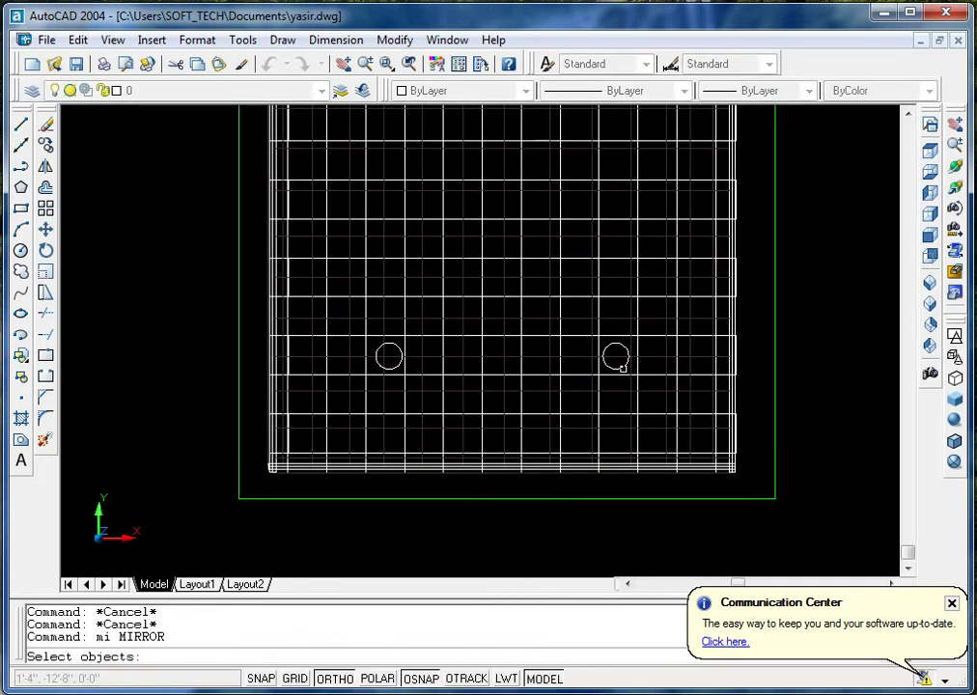
pyautogui.click(623, 365)
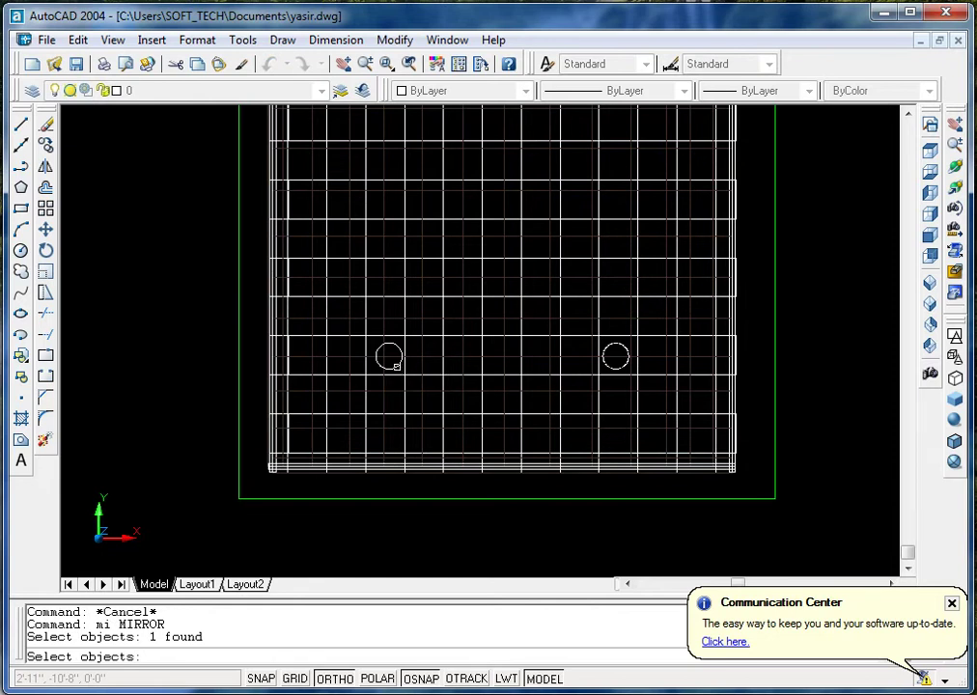
pyautogui.click(391, 360)
pyautogui.moveTo(391, 359); pyautogui.dragTo(499, 378, button='middle')
pyautogui.scroll(-3, 533, 383)
pyautogui.press('Return')
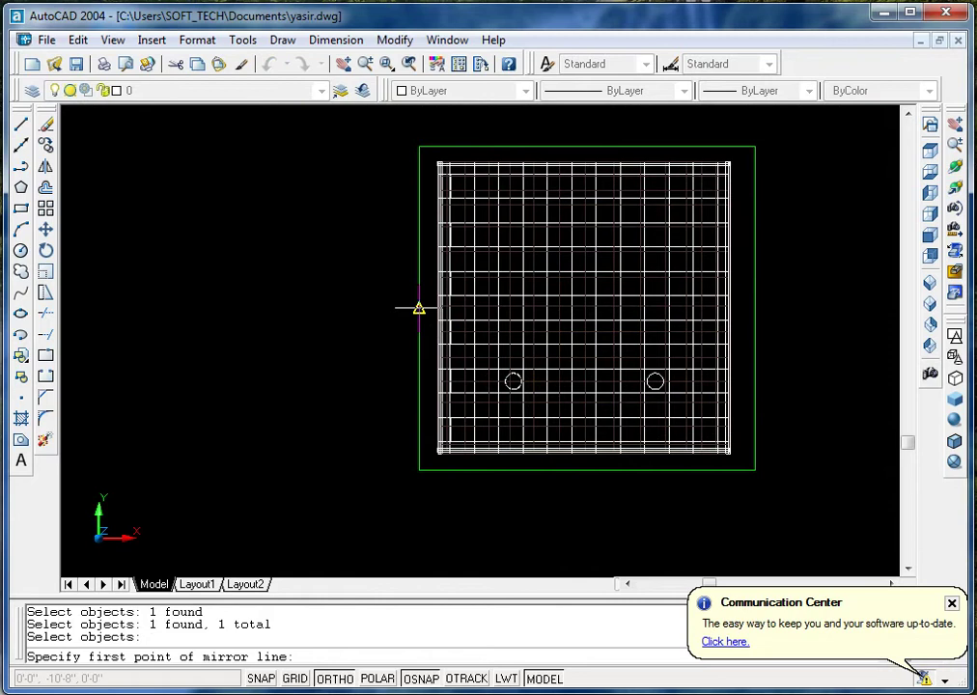
pyautogui.click(418, 308)
pyautogui.click(358, 312)
pyautogui.rightClick(366, 321)
pyautogui.click(391, 328)
# - Mirror the lower-right circle upward to add the upper-right column
pyautogui.rightClick(394, 319)
pyautogui.click(470, 331)
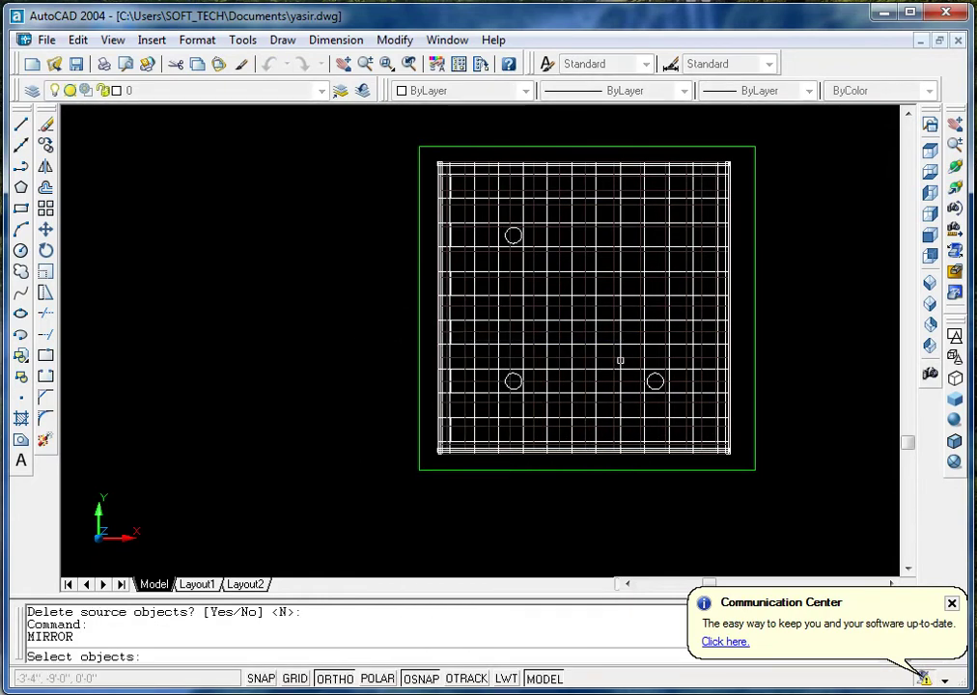
pyautogui.click(661, 381)
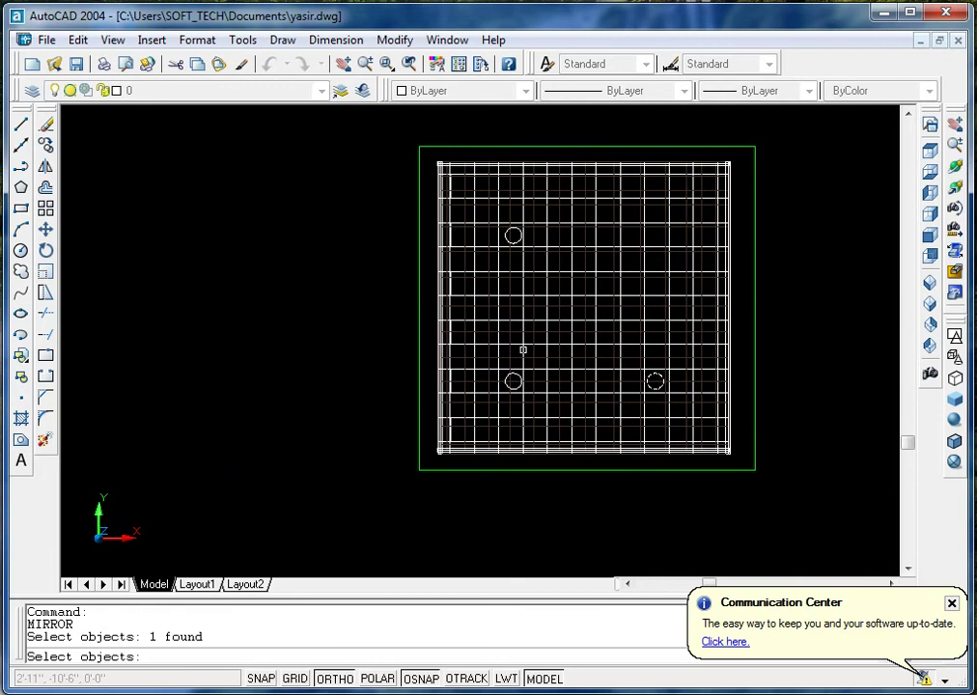
pyautogui.rightClick(389, 348)
pyautogui.click(419, 308)
pyautogui.click(354, 322)
pyautogui.rightClick(355, 324)
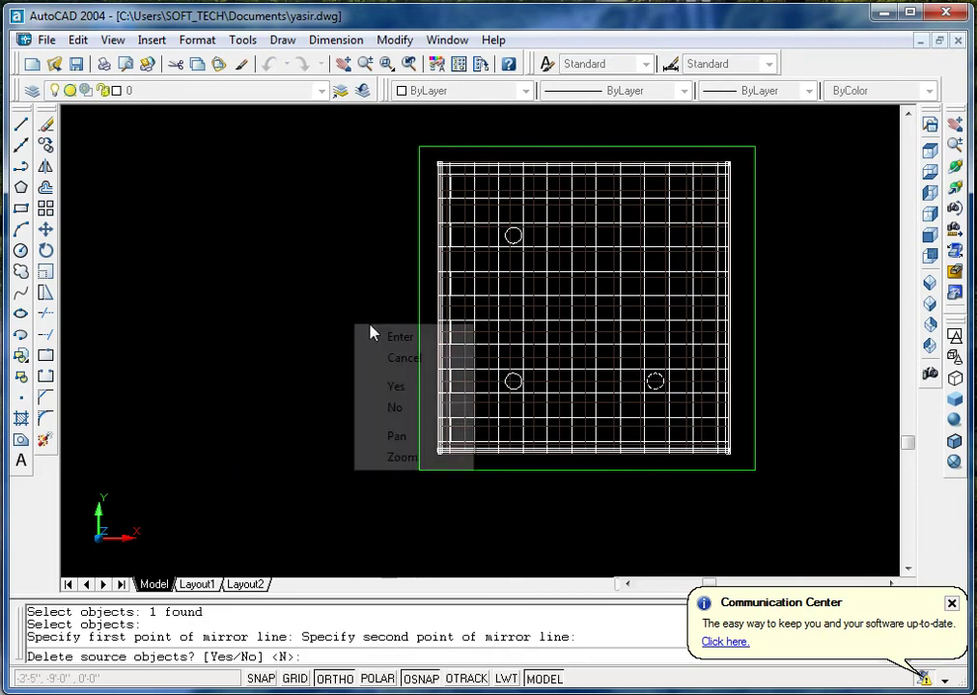
pyautogui.click(385, 334)
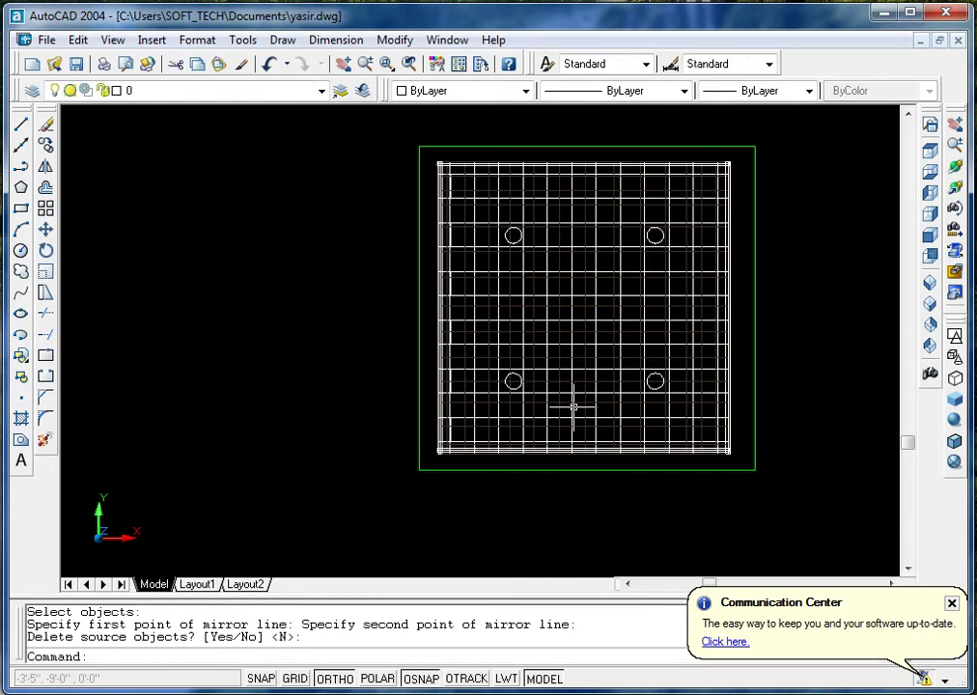
pyautogui.press('Escape')
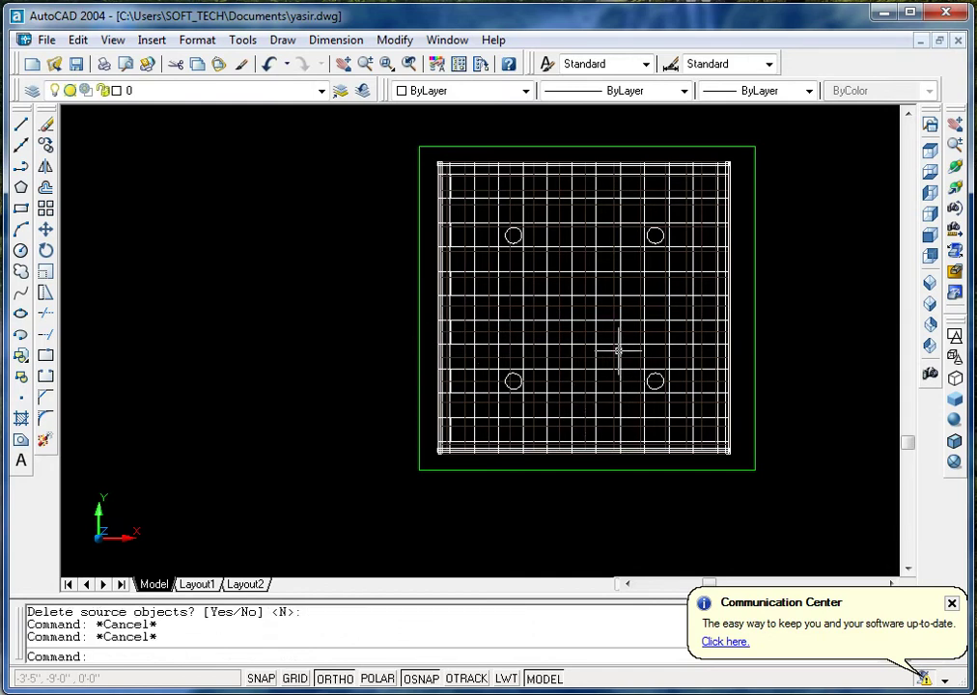
pyautogui.press('Escape')
pyautogui.scroll(1, 503, 305)
pyautogui.scroll(2, 487, 273)
pyautogui.moveTo(487, 273)
pyautogui.mouseDown(button='middle')
pyautogui.moveTo(480, 350)
pyautogui.moveTo(489, 357)
pyautogui.mouseUp(button='middle')
pyautogui.press('Escape')
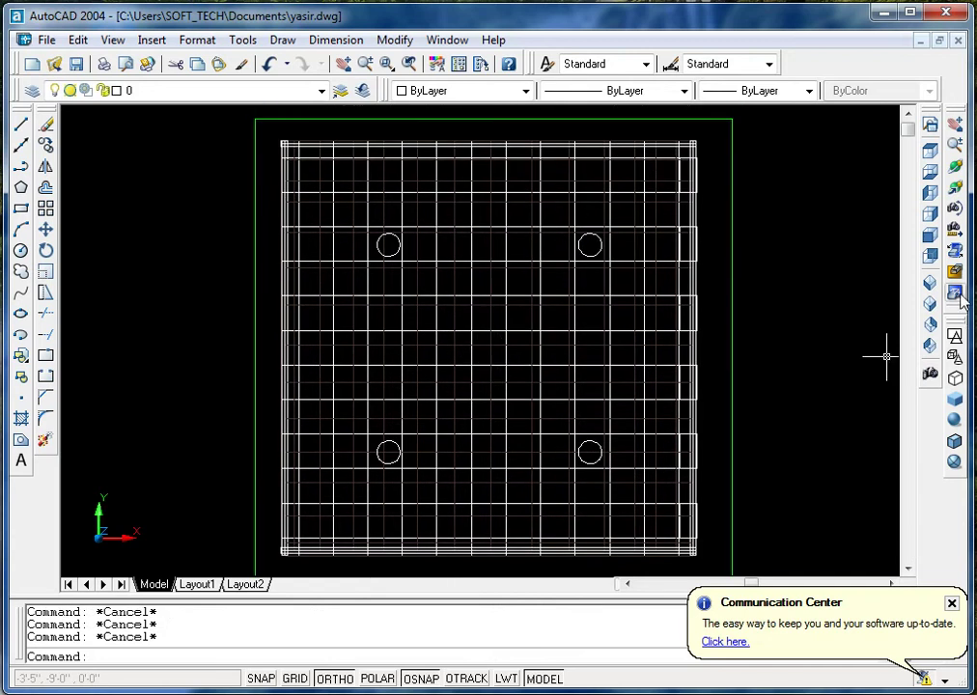
pyautogui.click(930, 235)
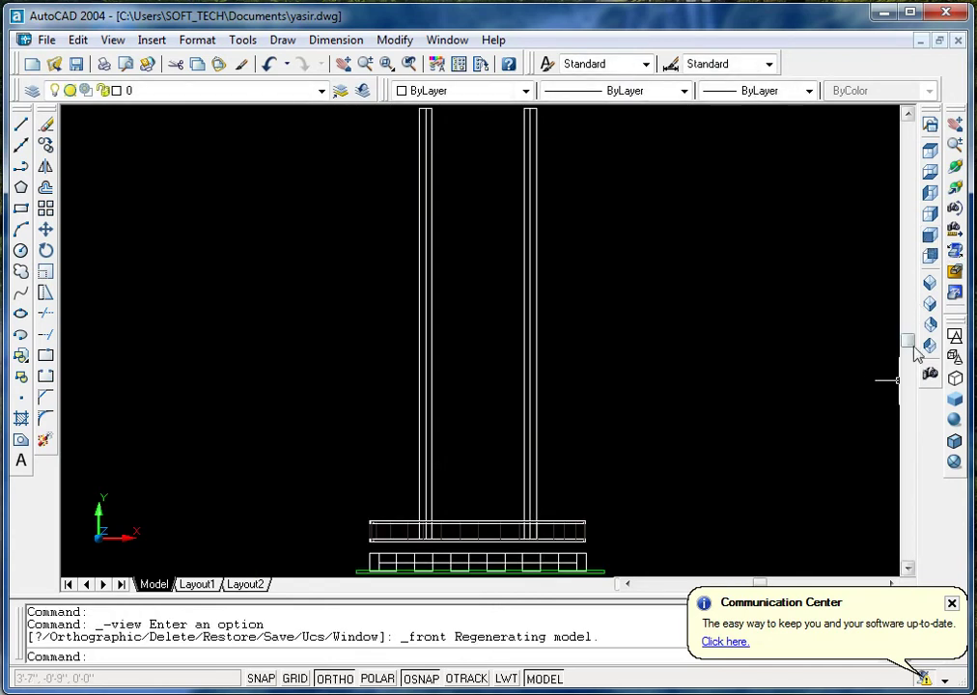
pyautogui.click(930, 282)
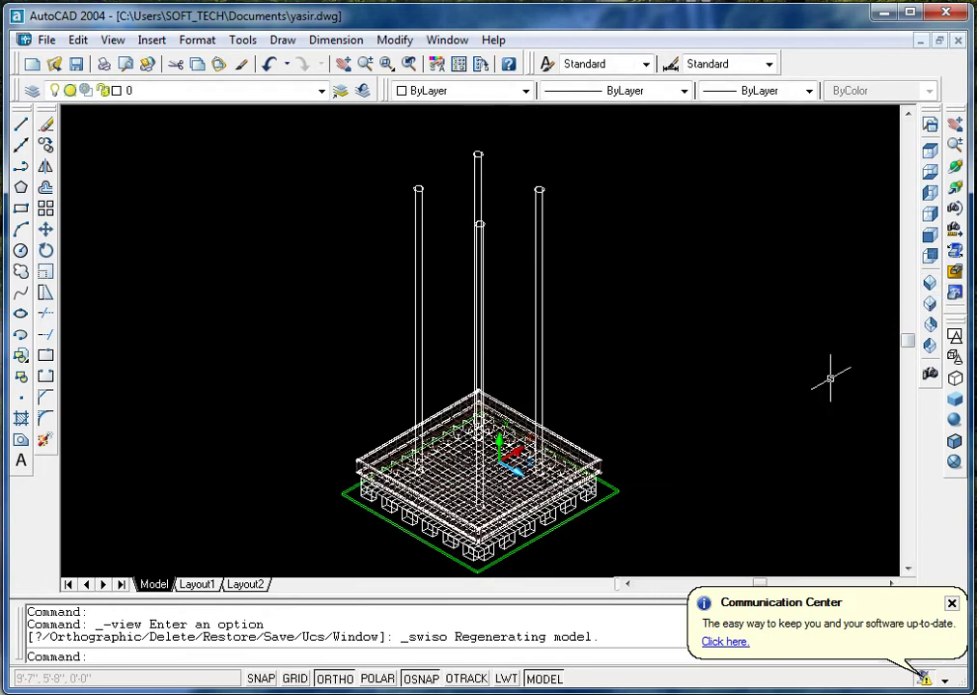
pyautogui.click(955, 166)
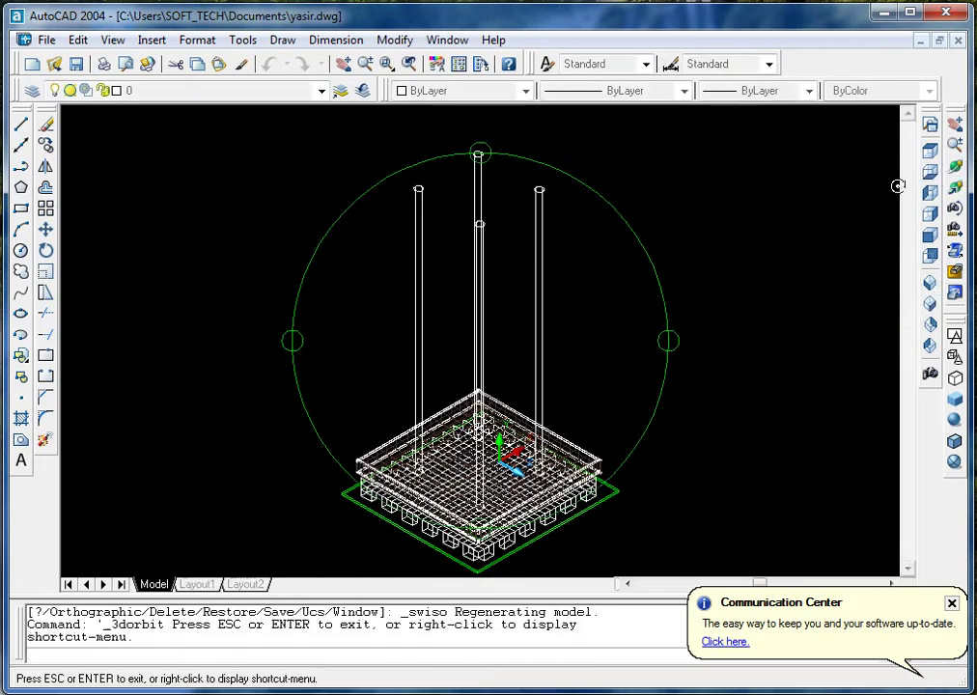
pyautogui.moveTo(556, 317); pyautogui.dragTo(514, 300)
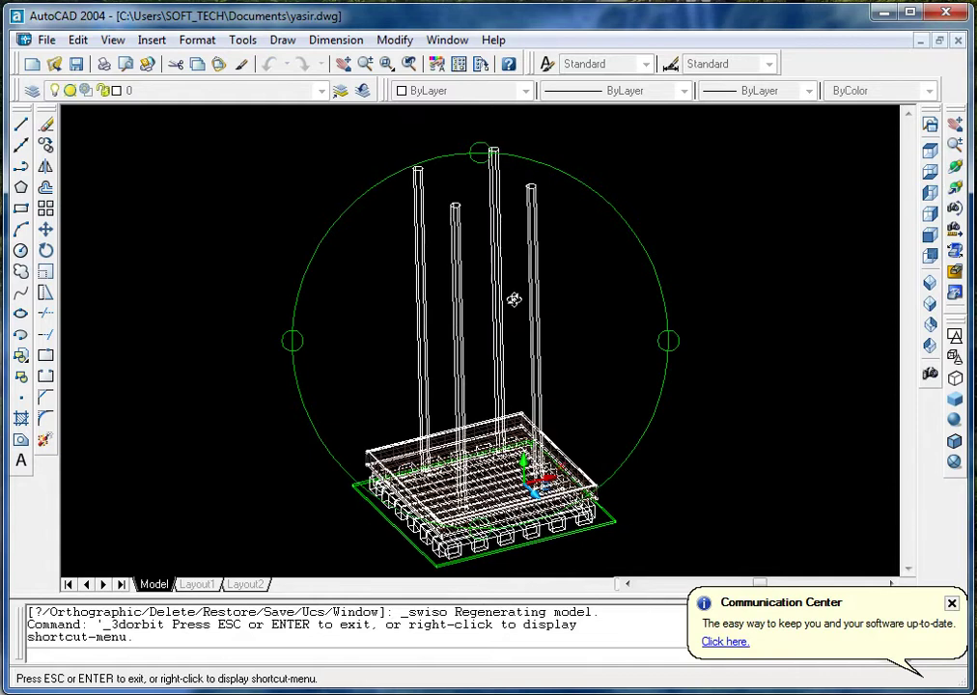
pyautogui.press('Escape')
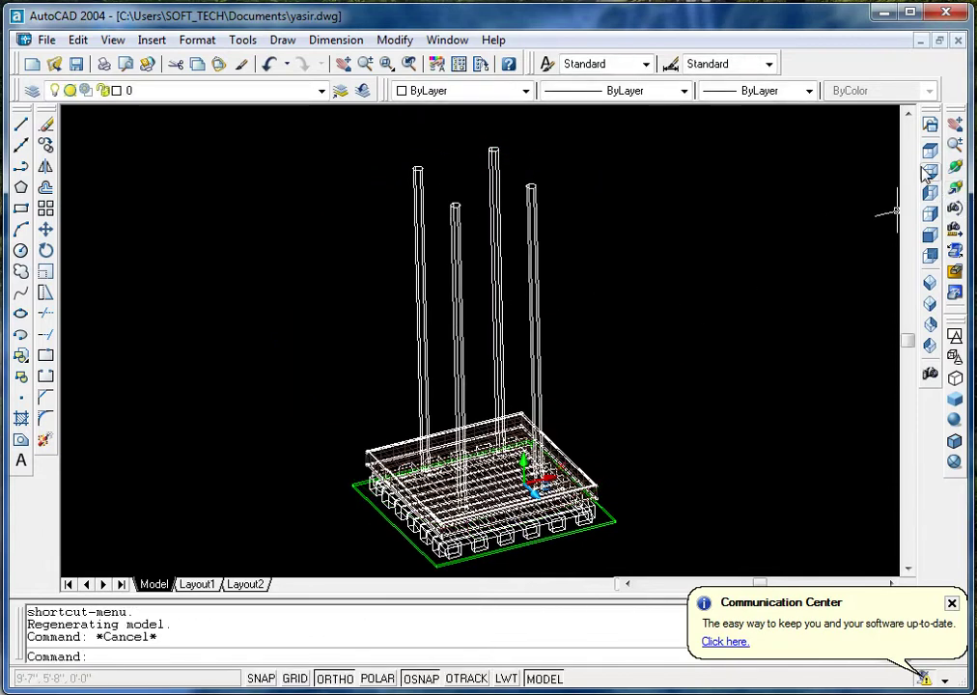
pyautogui.click(930, 150)
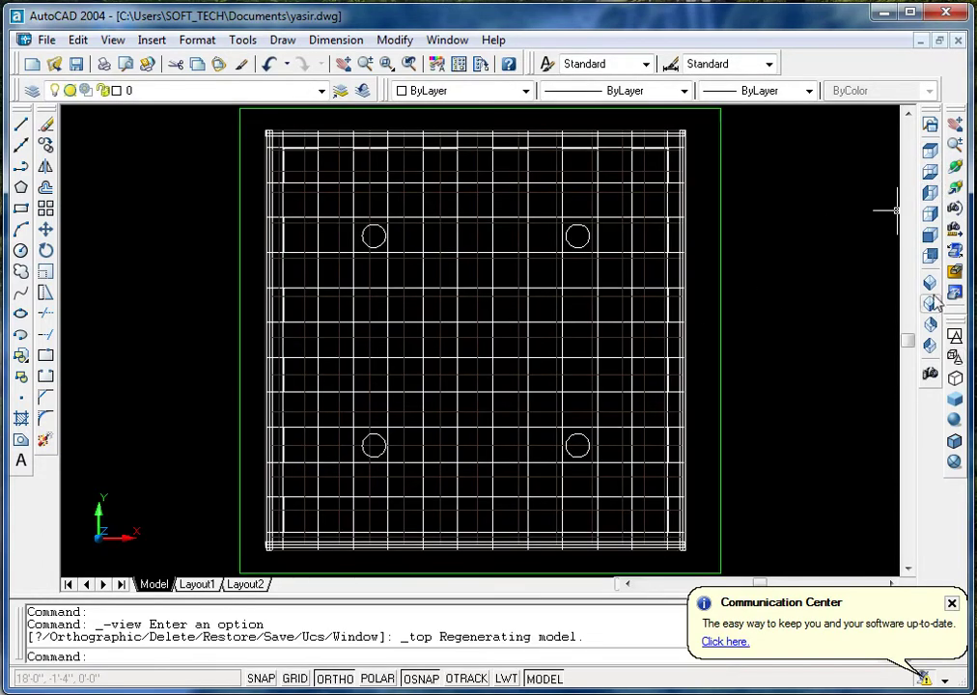
# - Draw a rectangle enclosing the four column circles, corner to opposite corner
pyautogui.press('Escape')
pyautogui.press('Escape')
pyautogui.press('Escape')
pyautogui.write('c')
pyautogui.press('Return')
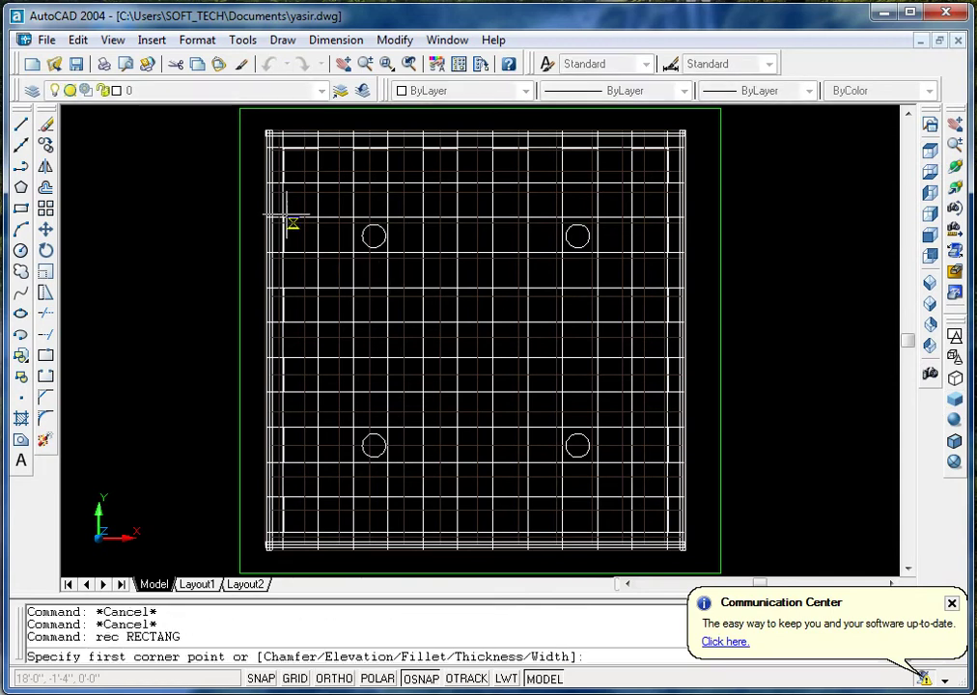
pyautogui.scroll(1, 349, 246)
pyautogui.scroll(3, 351, 211)
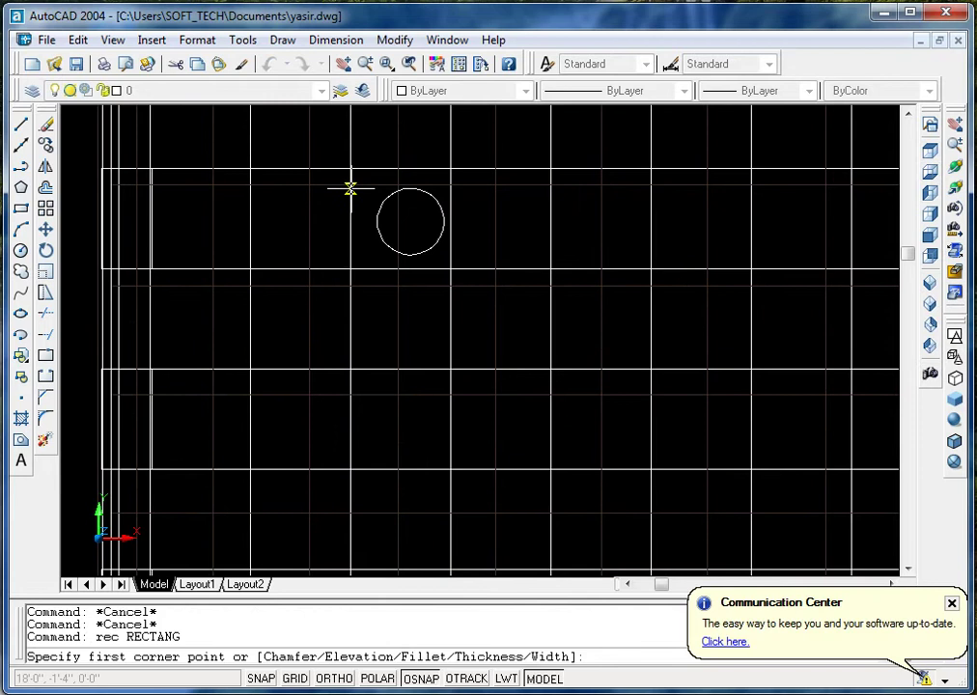
pyautogui.scroll(2, 367, 186)
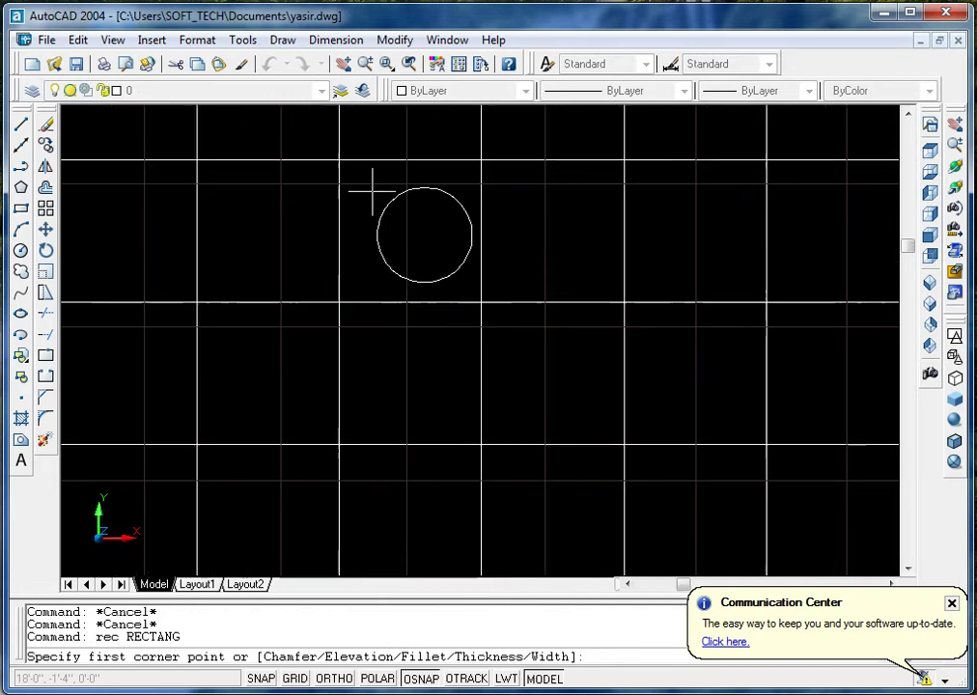
pyautogui.scroll(1, 369, 182)
pyautogui.click(364, 182)
pyautogui.scroll(-1, 520, 240)
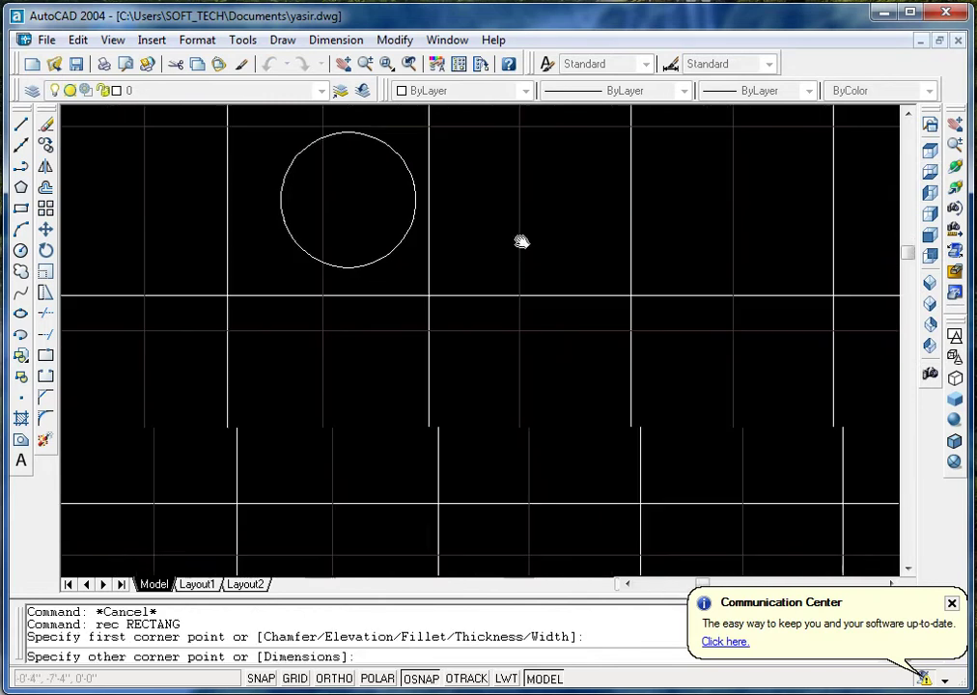
pyautogui.scroll(-2, 523, 252)
pyautogui.moveTo(679, 379)
pyautogui.mouseDown(button='middle')
pyautogui.moveTo(442, 255)
pyautogui.moveTo(601, 410)
pyautogui.mouseUp(button='middle')
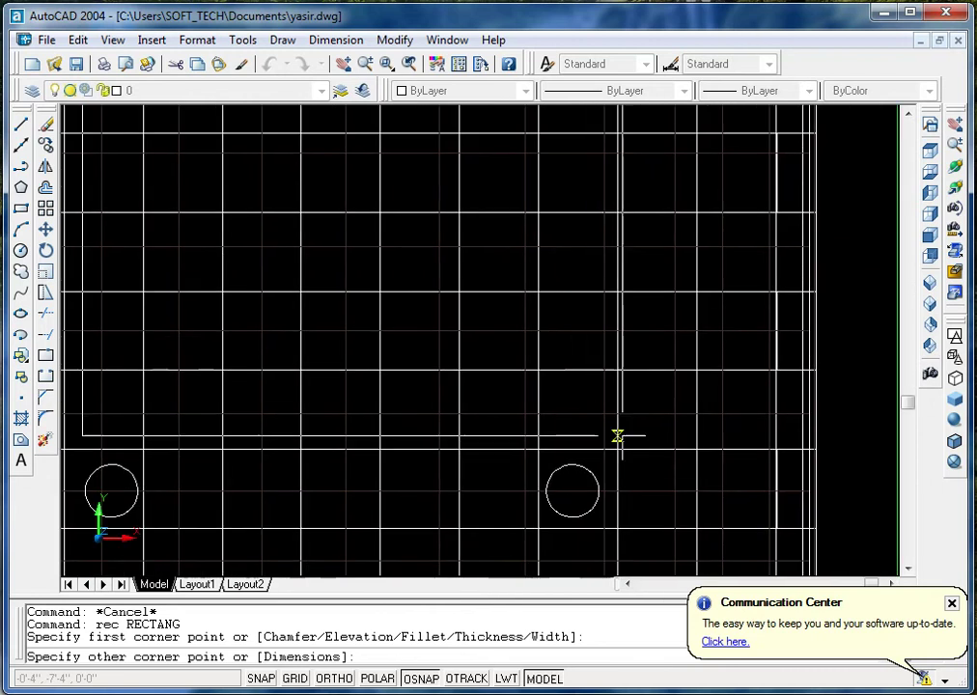
pyautogui.moveTo(618, 460); pyautogui.dragTo(609, 313, button='middle')
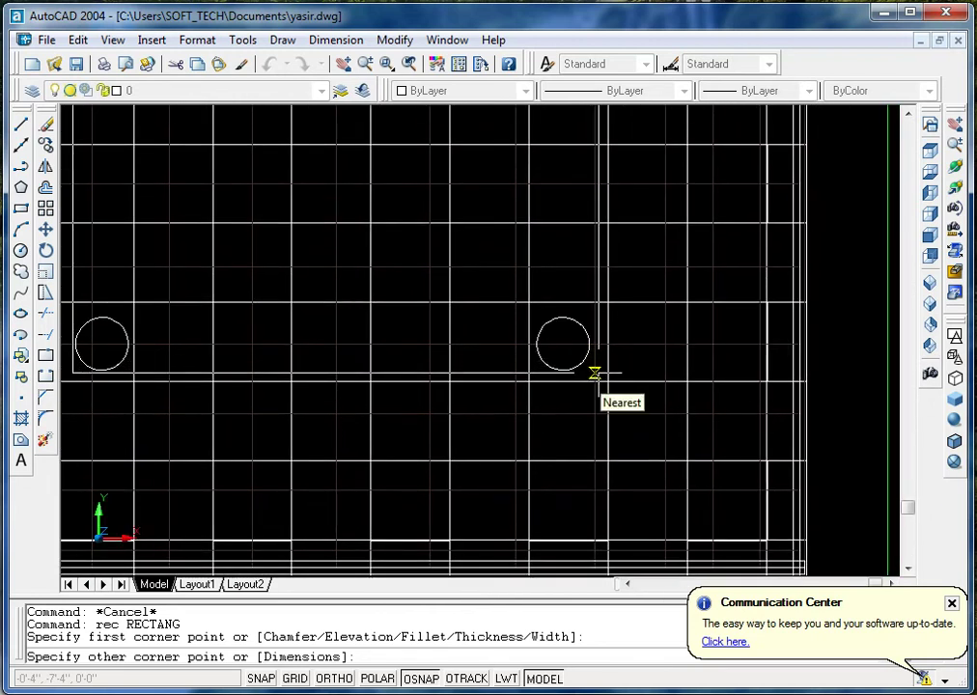
pyautogui.click(595, 373)
# - Colour the new rectangle green using the Color Control list
pyautogui.click(580, 374)
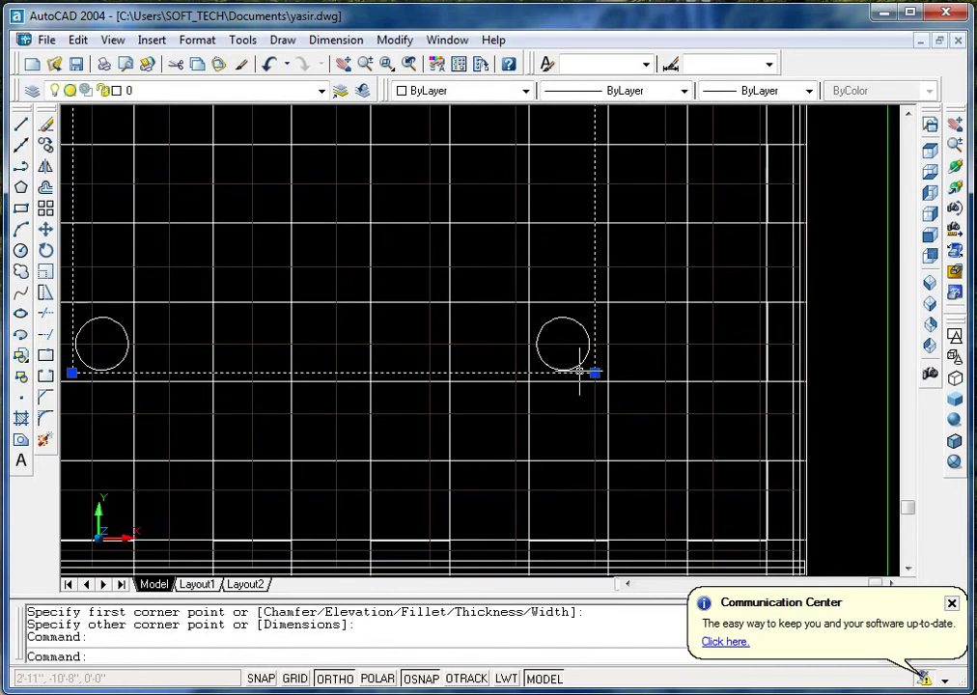
pyautogui.scroll(-5, 410, 290)
pyautogui.scroll(-1, 406, 201)
pyautogui.scroll(3, 405, 193)
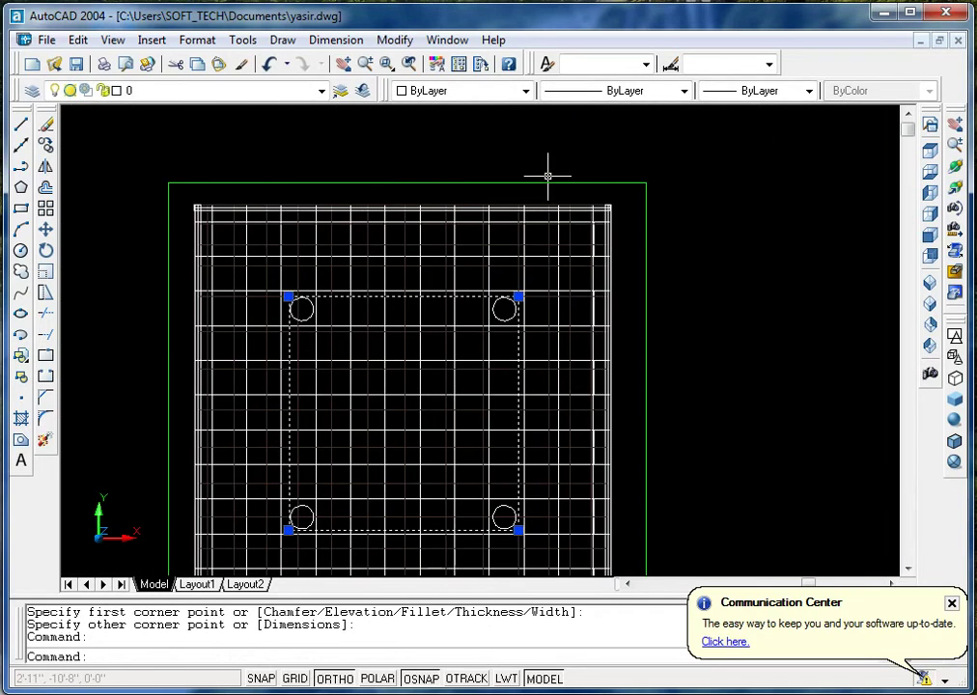
pyautogui.click(519, 91)
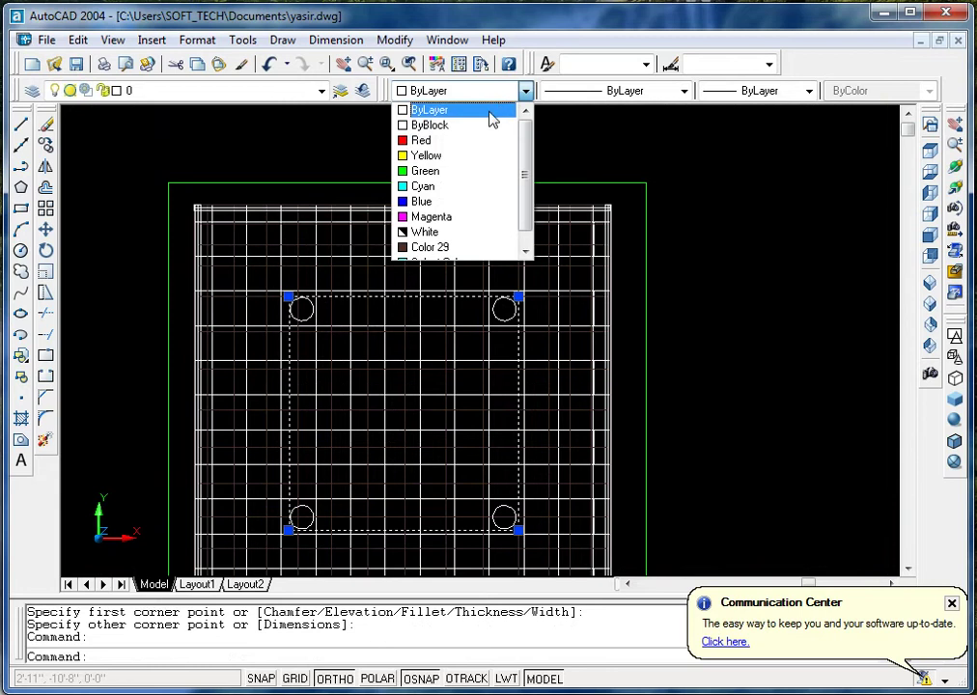
pyautogui.click(425, 171)
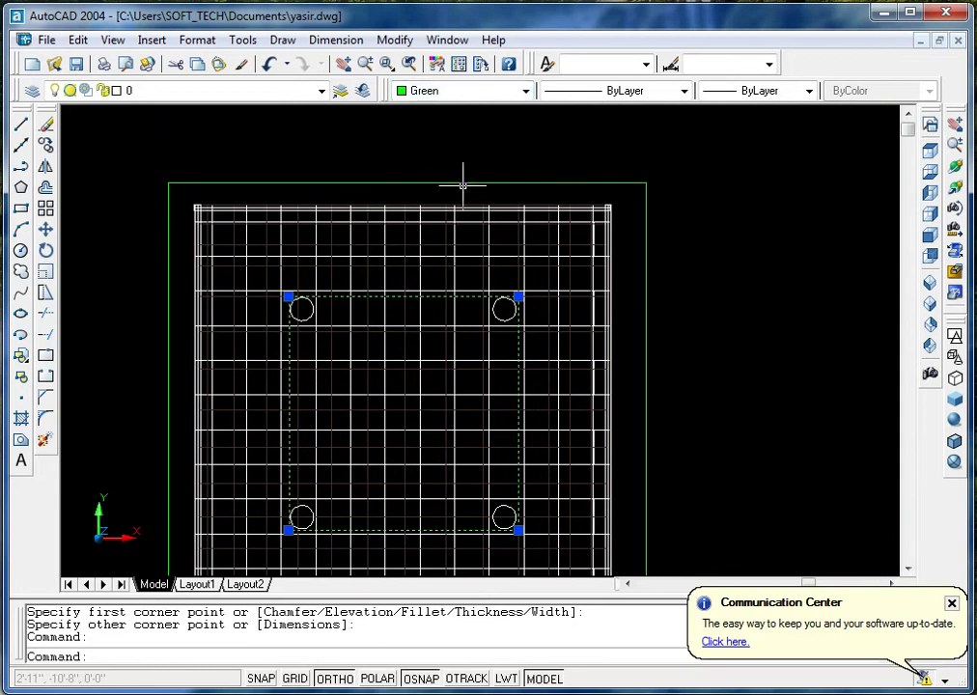
pyautogui.press('Escape')
pyautogui.moveTo(480, 343); pyautogui.dragTo(480, 279, button='middle')
pyautogui.press('Escape')
pyautogui.press('Escape')
pyautogui.scroll(2, 480, 279)
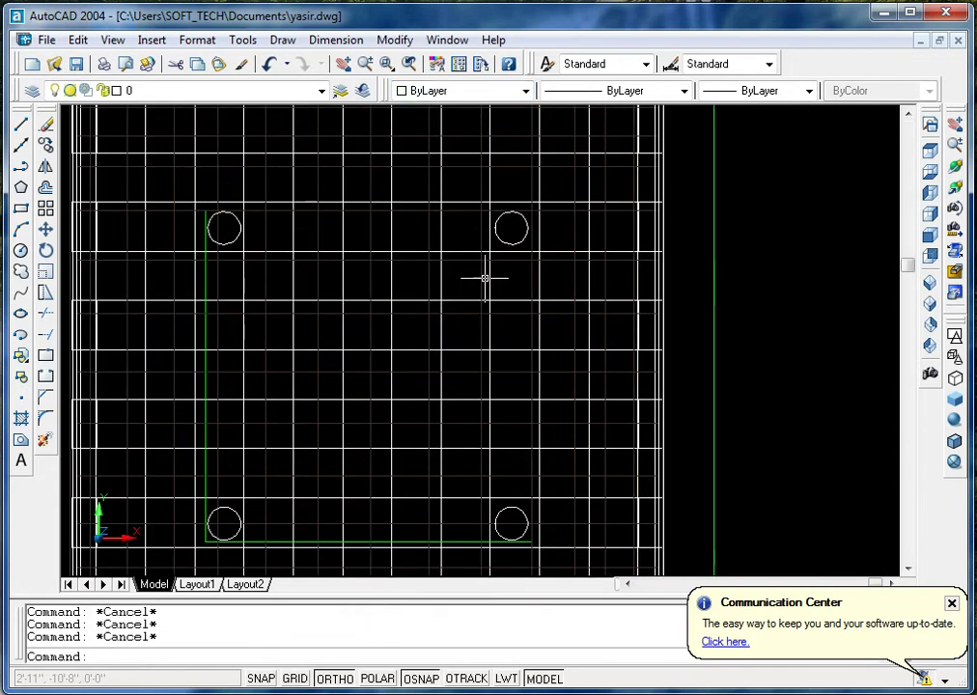
# - Draw a rectangle from the top-left circle centre to the lower-right circle centre
pyautogui.scroll(2, 485, 279)
pyautogui.write('c')
pyautogui.press('Return')
pyautogui.moveTo(223, 244)
pyautogui.mouseDown(button='middle')
pyautogui.moveTo(297, 191)
pyautogui.moveTo(404, 168)
pyautogui.mouseUp(button='middle')
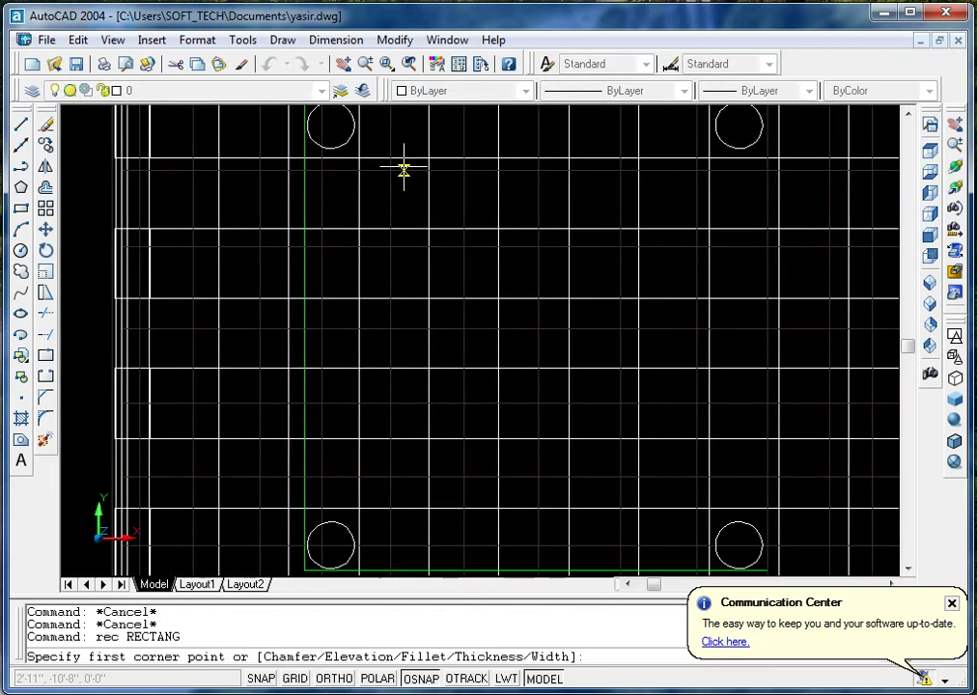
pyautogui.click(330, 126)
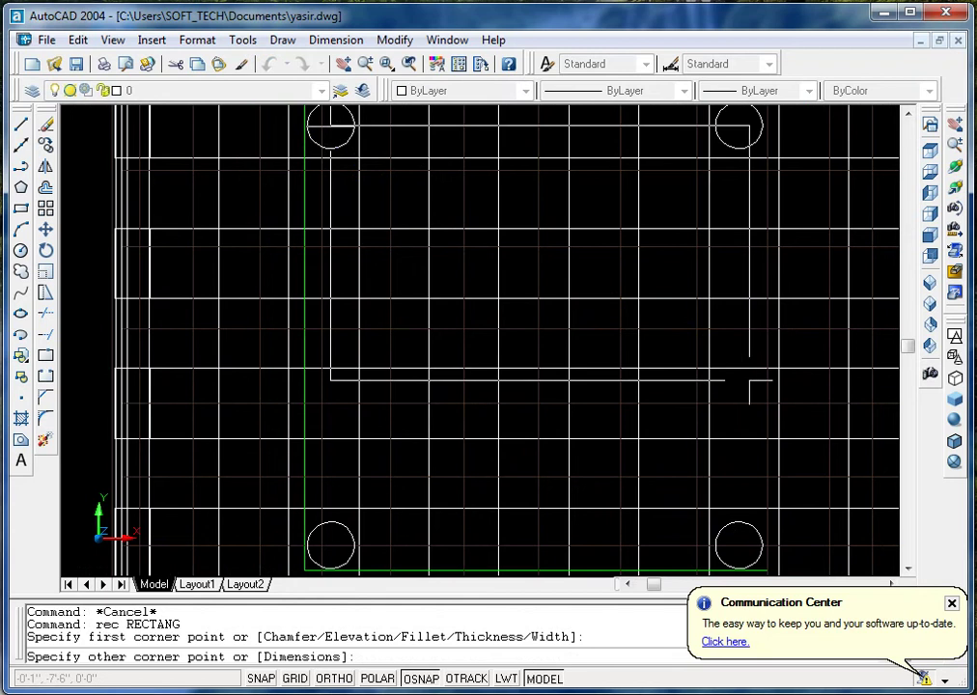
pyautogui.scroll(-2, 768, 379)
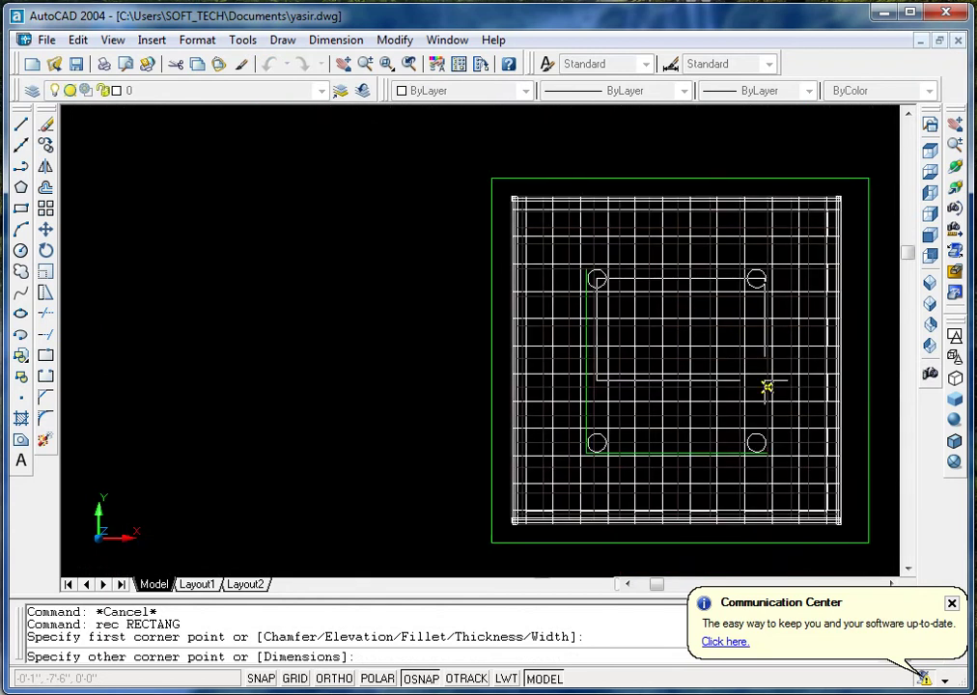
pyautogui.scroll(1, 768, 386)
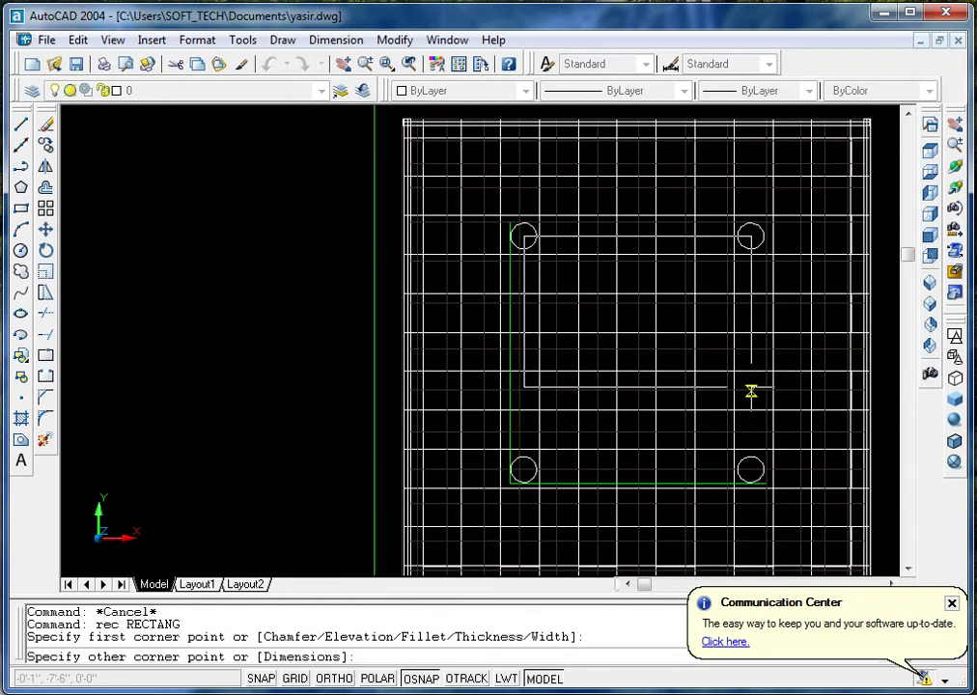
pyautogui.click(752, 457)
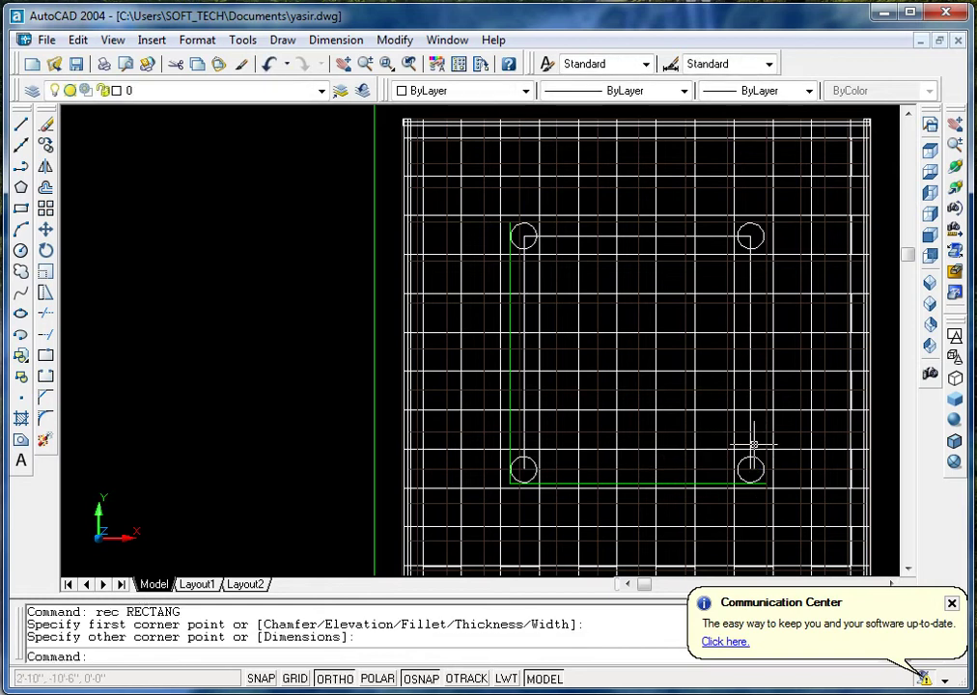
# - Grip-stretch both bottom corners of the rectangle to the centre point, forming a V
pyautogui.click(752, 445)
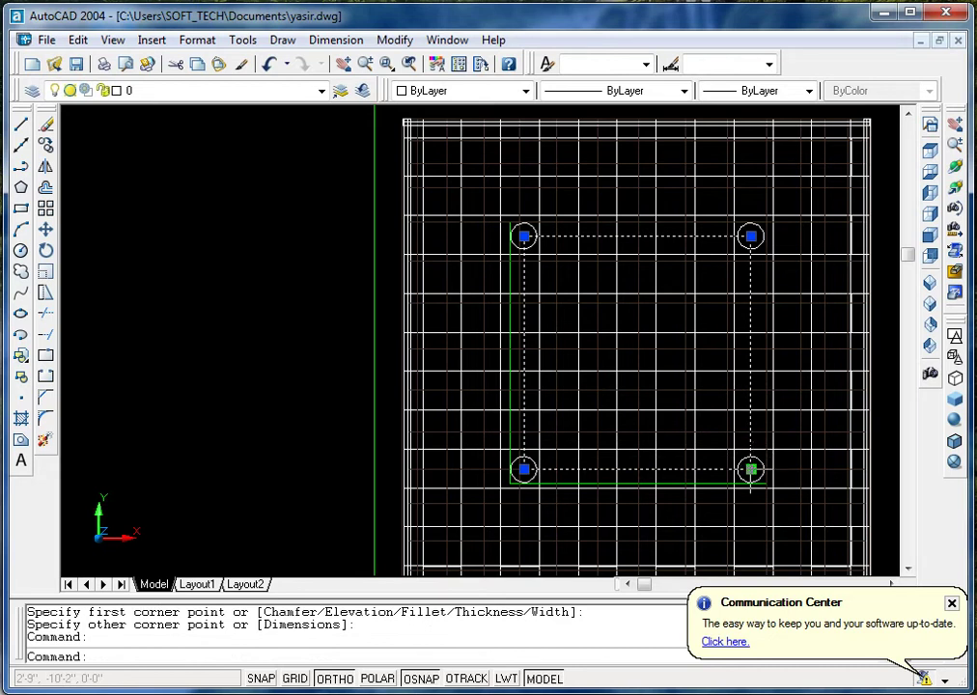
pyautogui.click(752, 470)
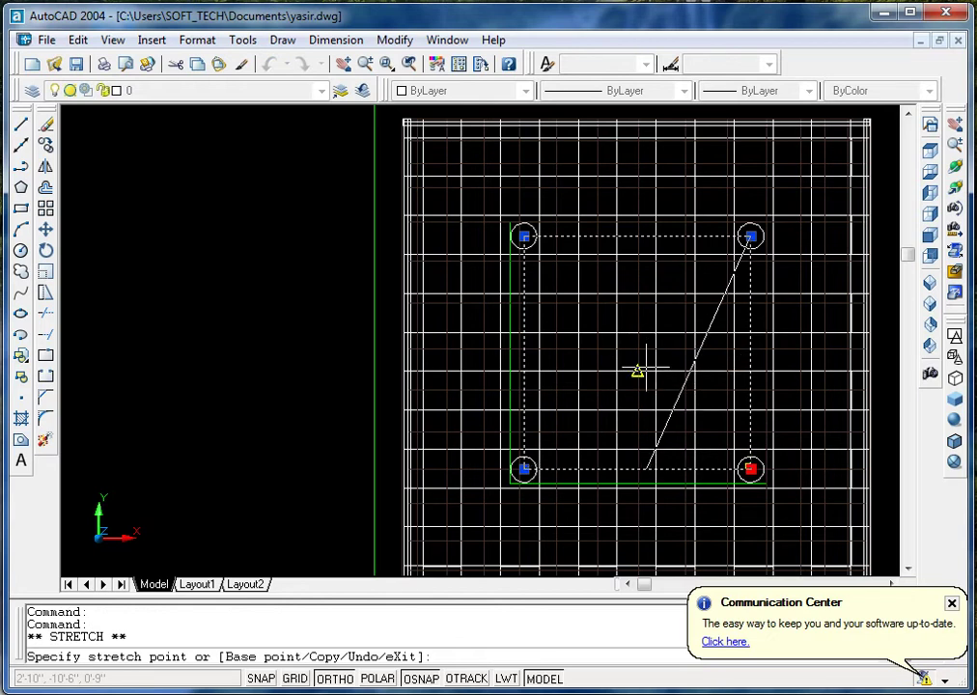
pyautogui.press('Escape')
pyautogui.press('Escape')
pyautogui.write('1')
pyautogui.press('Return')
pyautogui.press('Escape')
pyautogui.press('Escape')
pyautogui.click(748, 467)
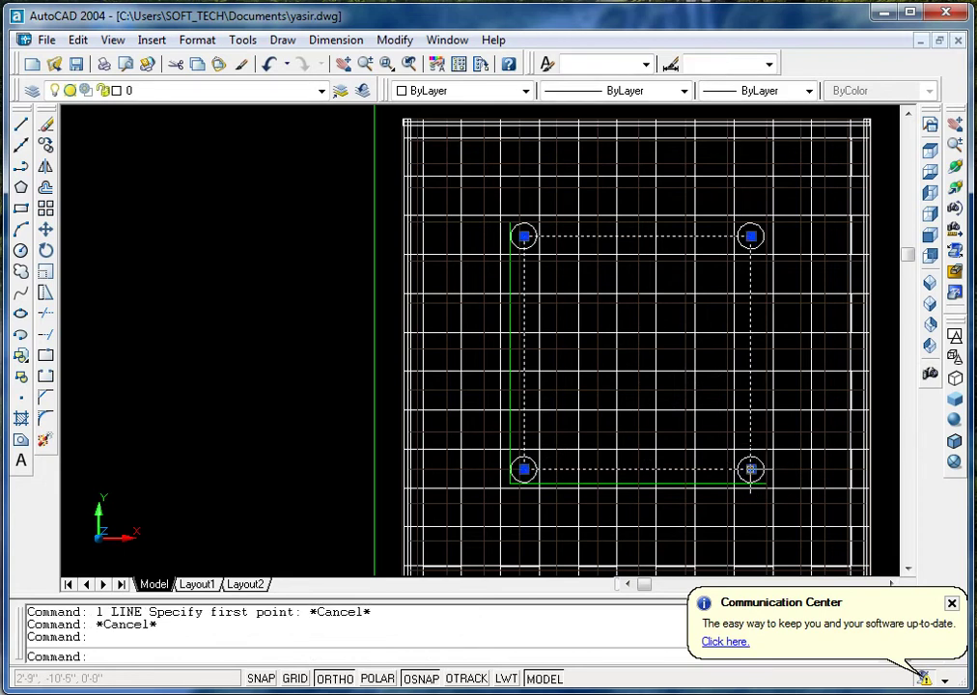
pyautogui.click(751, 470)
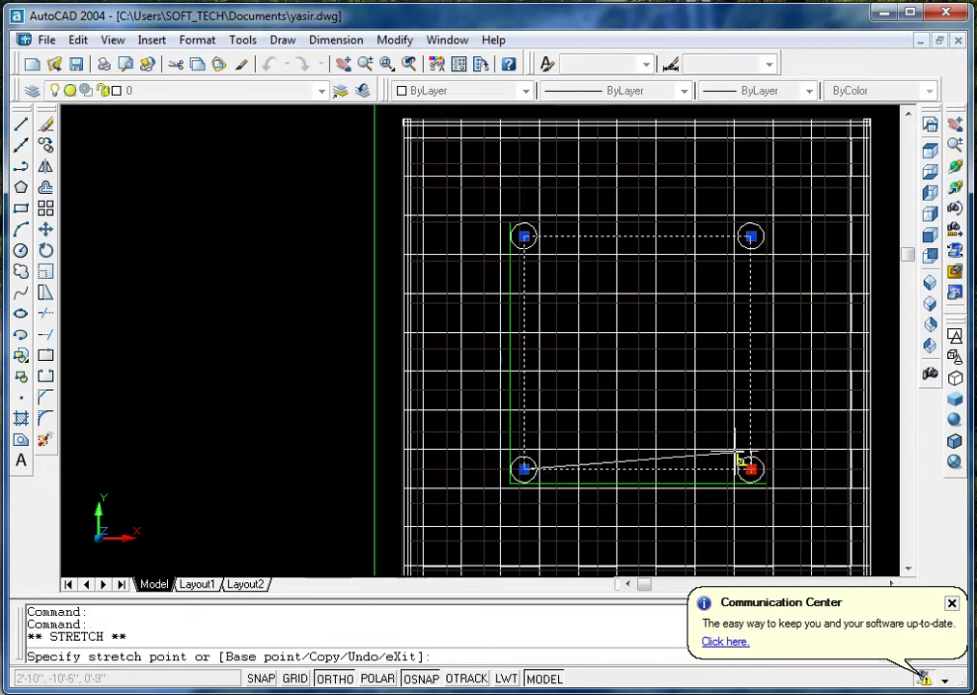
pyautogui.click(639, 350)
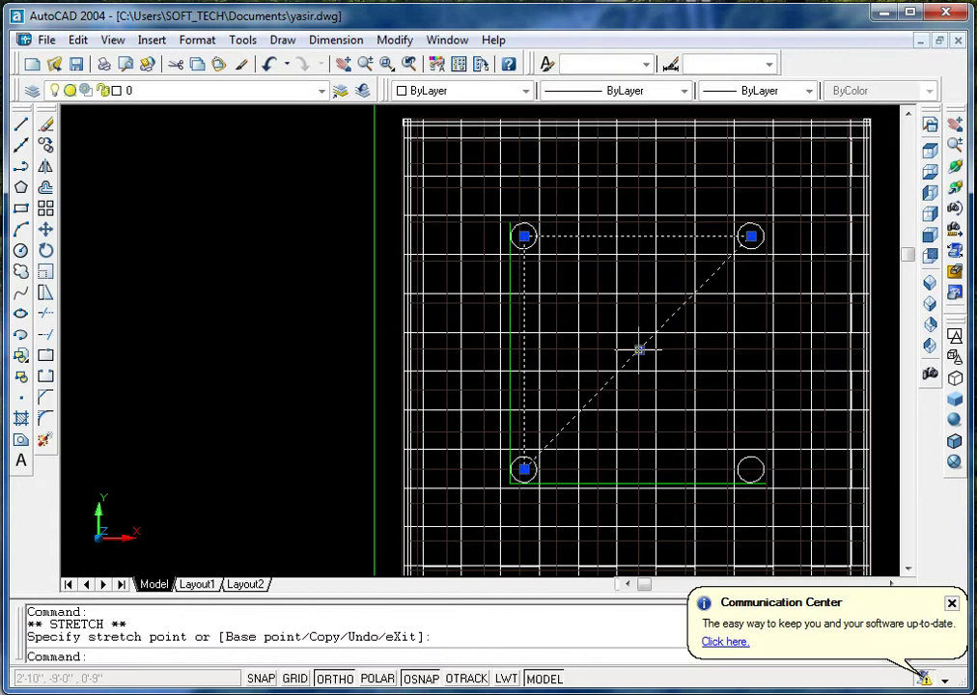
pyautogui.click(523, 470)
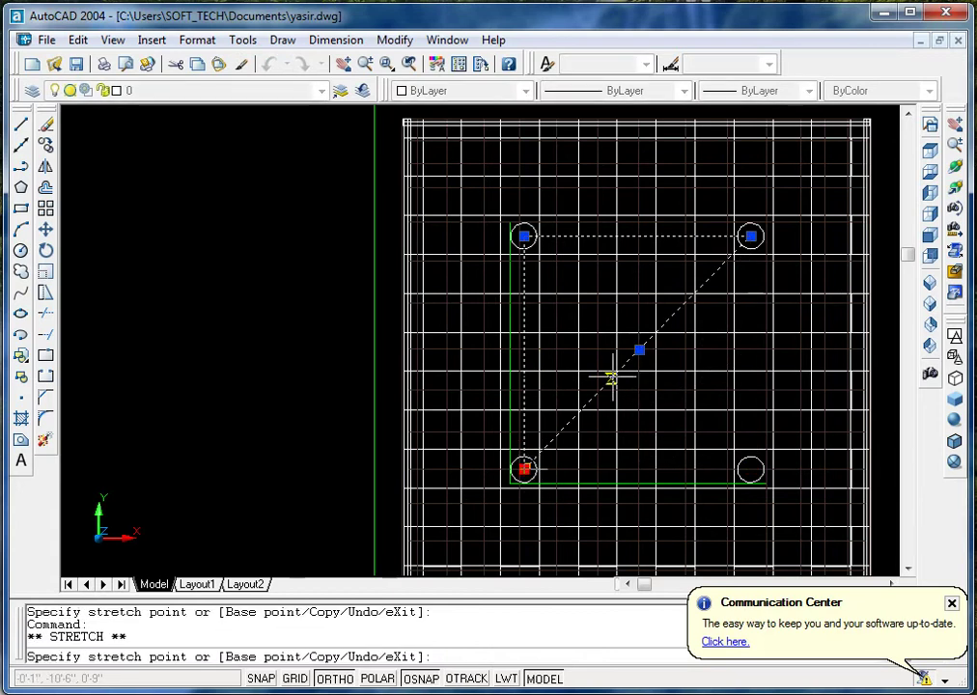
pyautogui.press('Escape')
pyautogui.press('Escape')
# - Mirror the V shape across the horizontal centre, keeping the original, to form an X
pyautogui.write('i')
pyautogui.press('Return')
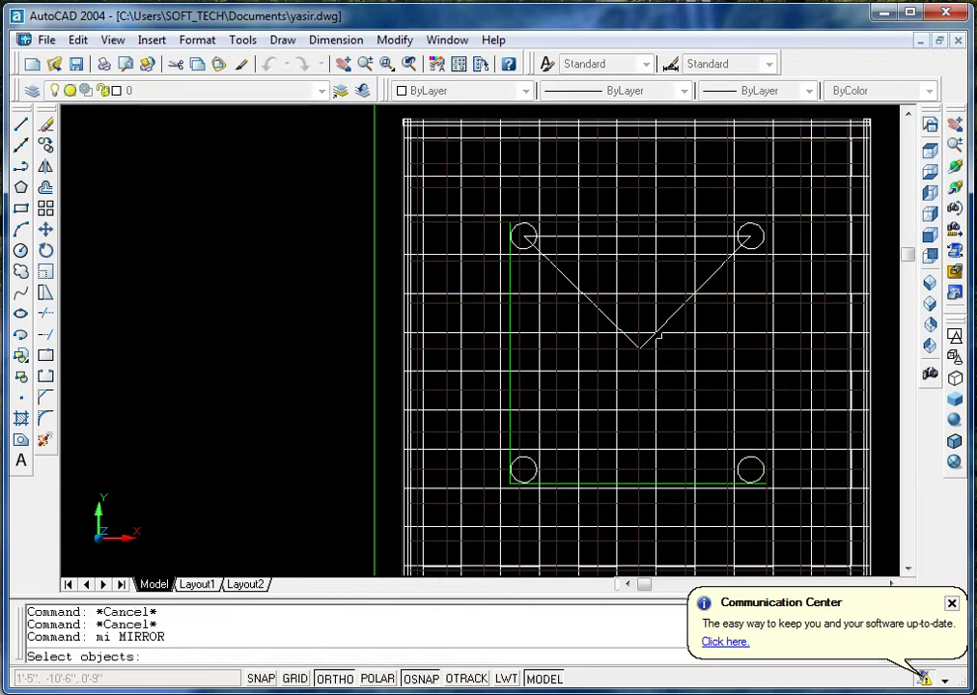
pyautogui.click(658, 332)
pyautogui.press('Return')
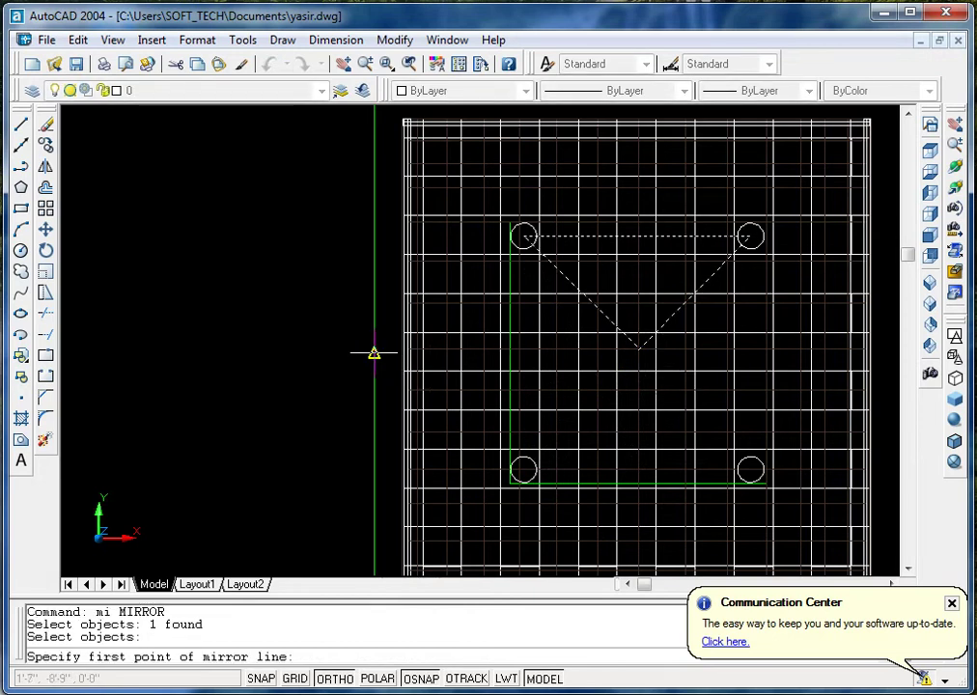
pyautogui.click(374, 354)
pyautogui.click(305, 376)
pyautogui.rightClick(309, 376)
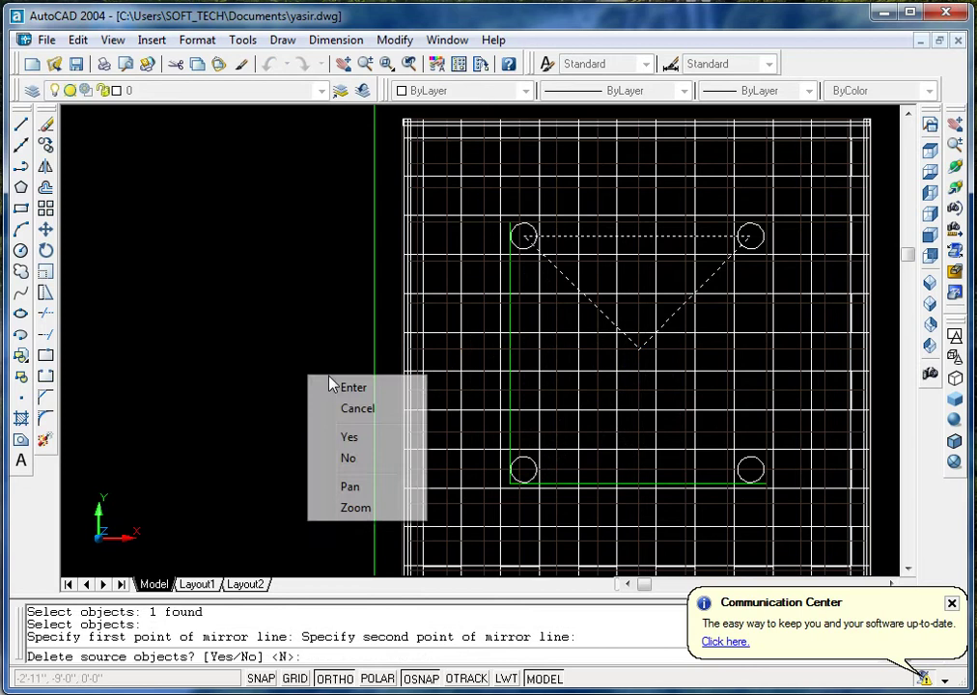
pyautogui.click(330, 386)
pyautogui.scroll(3, 663, 324)
pyautogui.scroll(3, 663, 324)
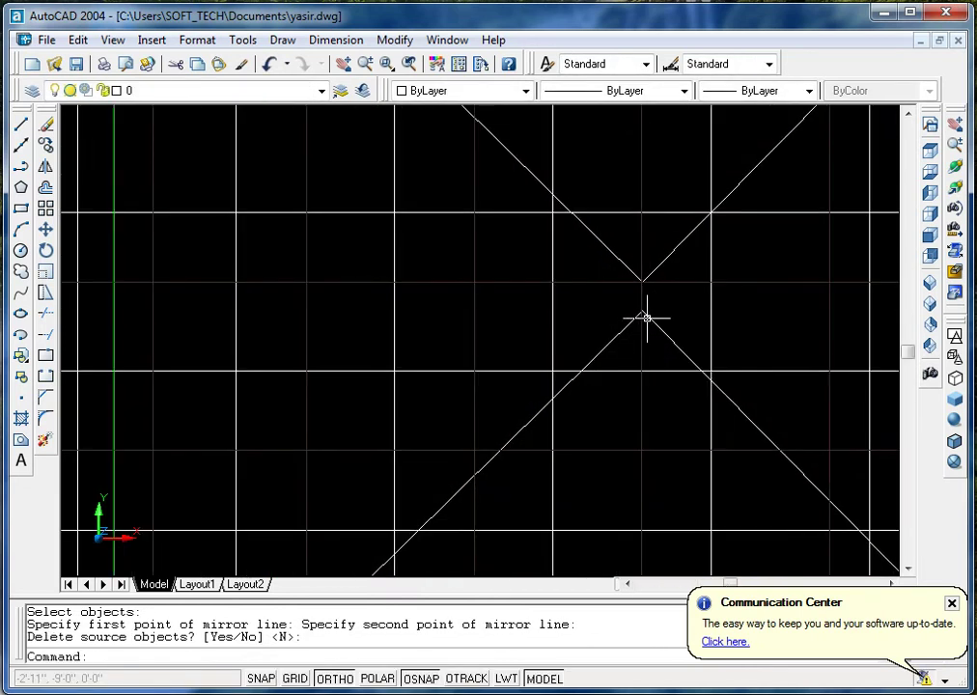
# - Stretch the lower and upper V apexes toward a shared crossing point
pyautogui.click(645, 316)
pyautogui.click(643, 312)
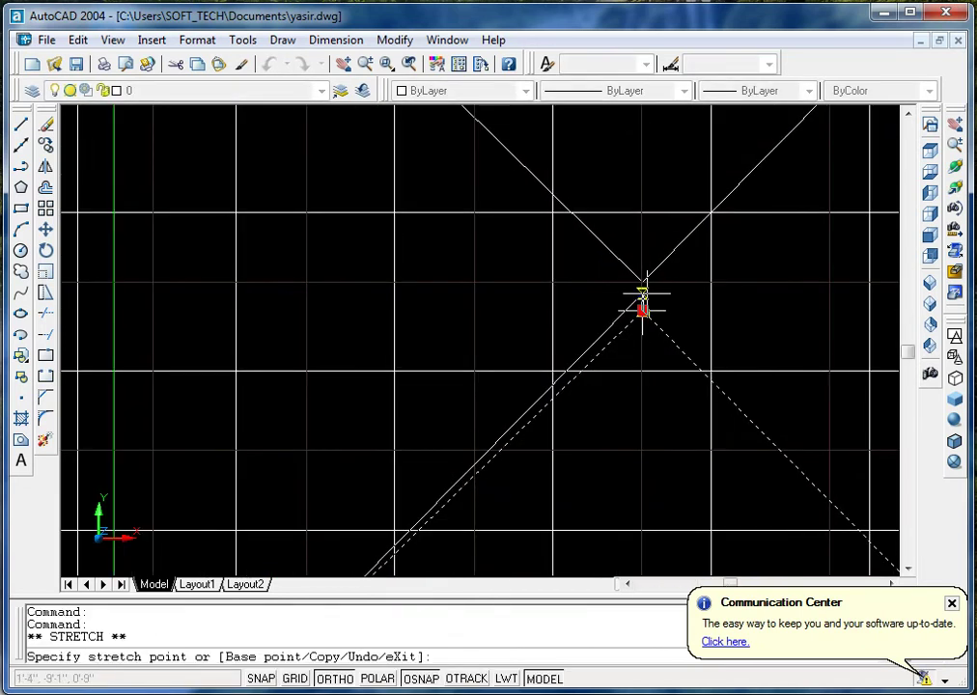
pyautogui.scroll(2, 641, 295)
pyautogui.click(630, 296)
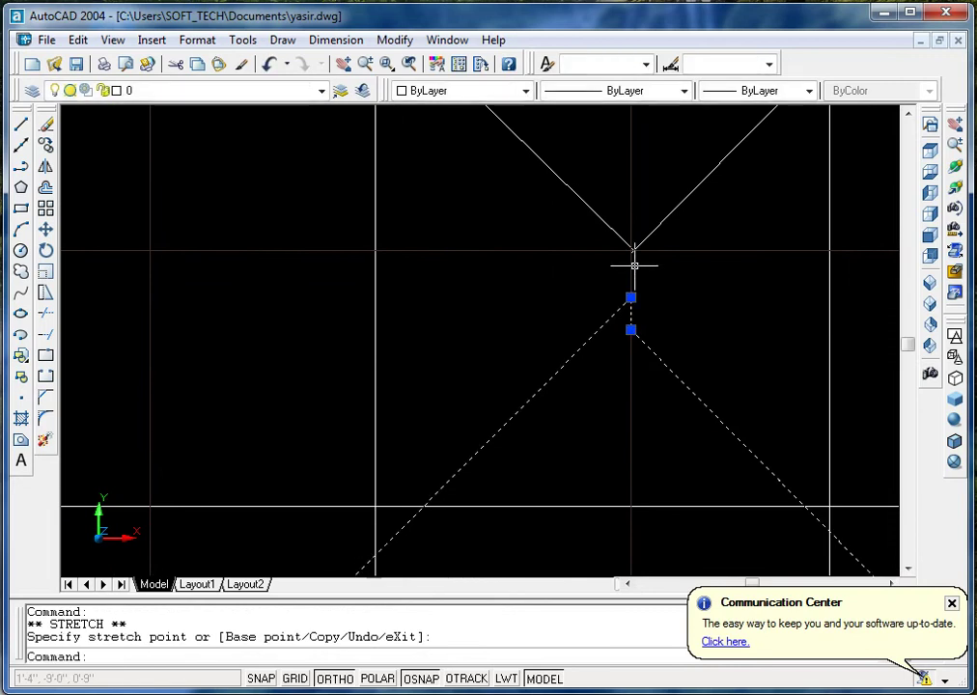
pyautogui.click(634, 252)
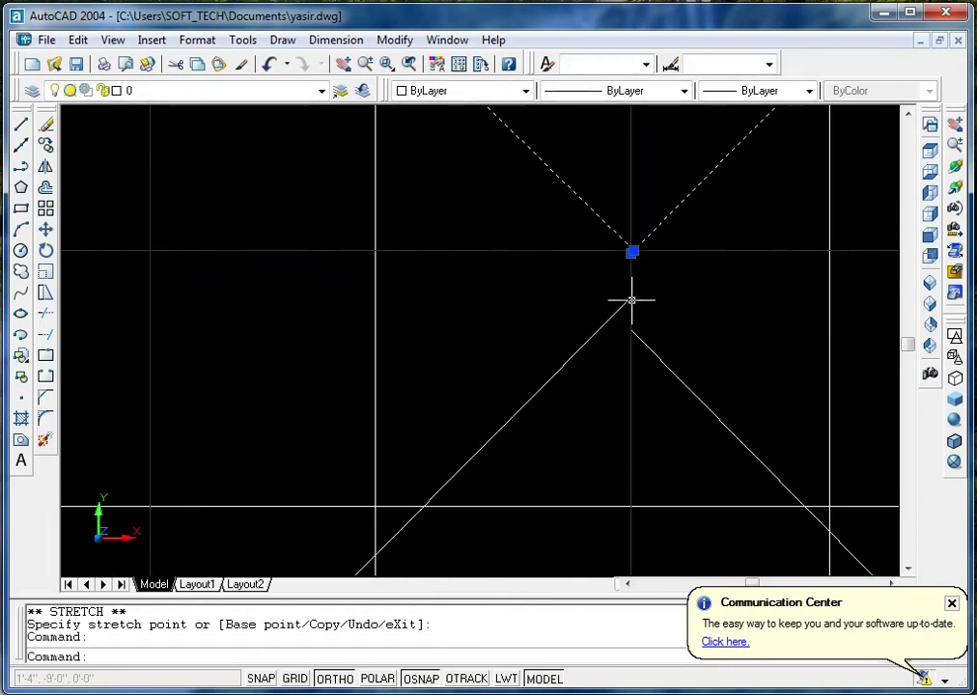
pyautogui.click(631, 252)
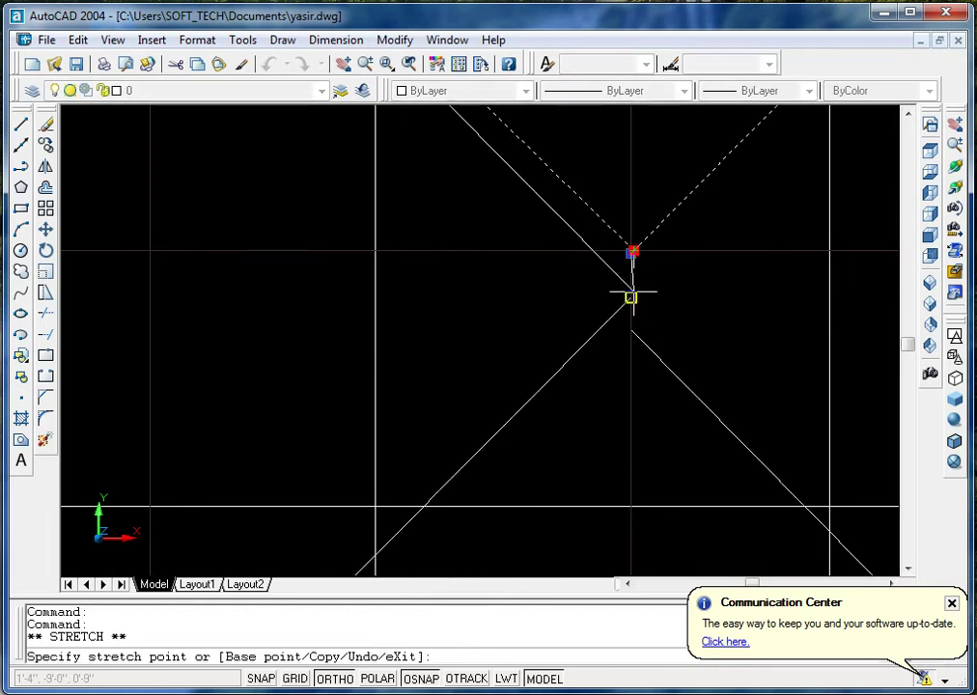
pyautogui.click(631, 296)
pyautogui.click(638, 337)
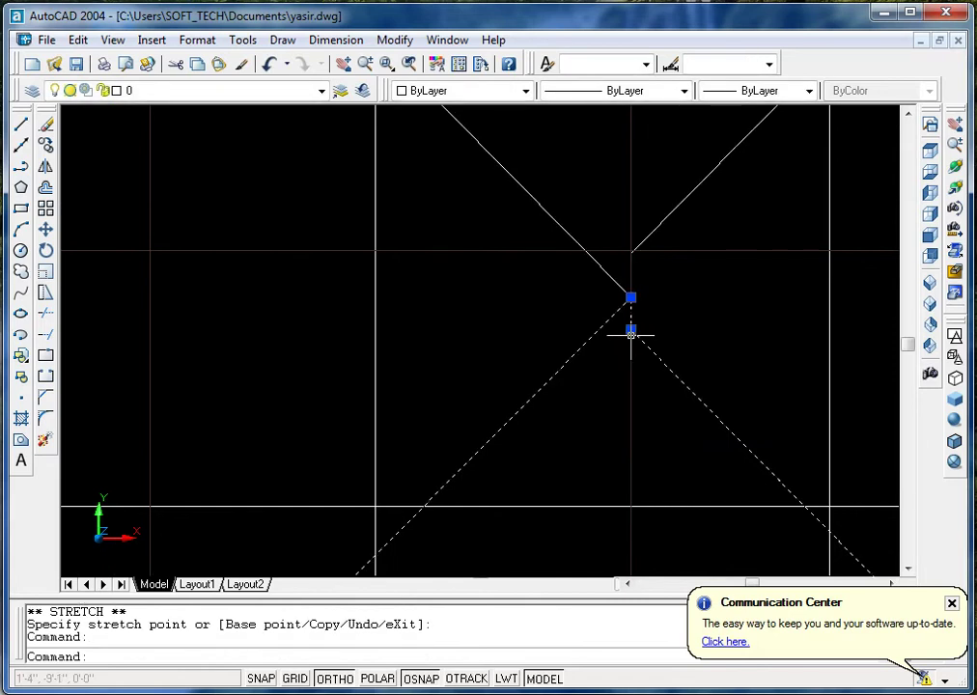
pyautogui.click(631, 332)
# - Snap the upper V apex exactly onto the lower apex so the diagonals cross
pyautogui.click(639, 333)
pyautogui.click(631, 331)
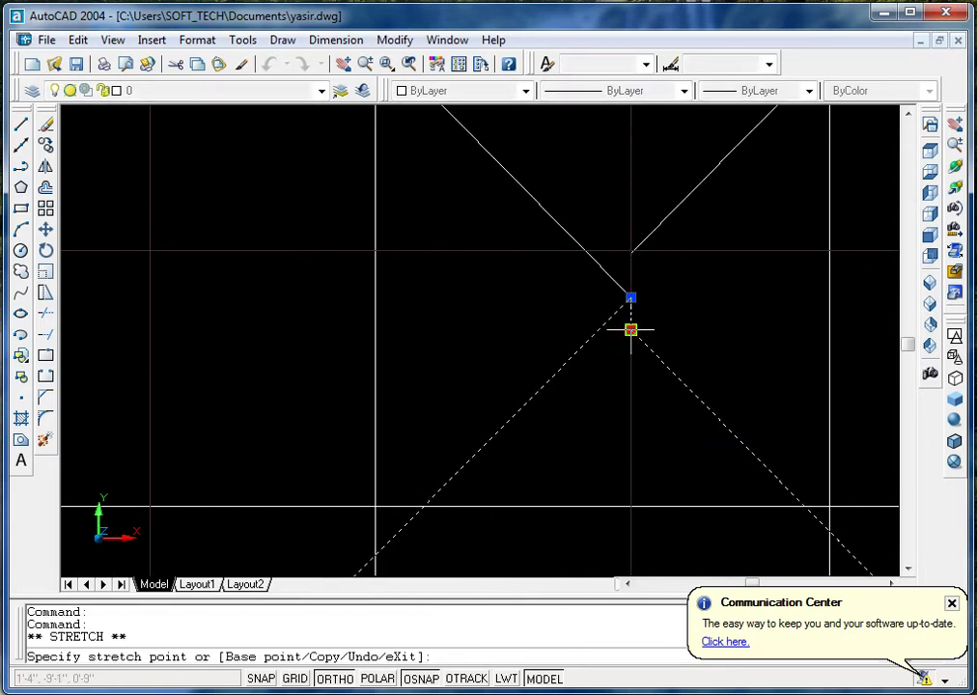
pyautogui.click(631, 297)
pyautogui.click(638, 249)
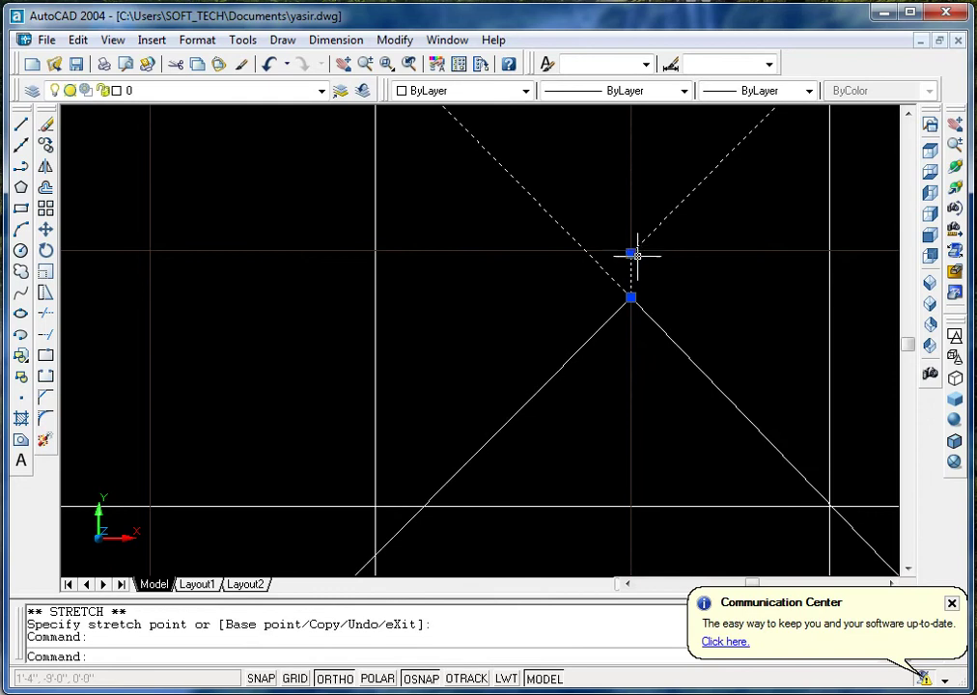
pyautogui.click(631, 253)
pyautogui.click(631, 295)
pyautogui.scroll(-3, 677, 358)
pyautogui.moveTo(677, 358); pyautogui.dragTo(650, 251, button='middle')
pyautogui.scroll(-2, 681, 294)
pyautogui.moveTo(681, 295); pyautogui.dragTo(615, 378, button='middle')
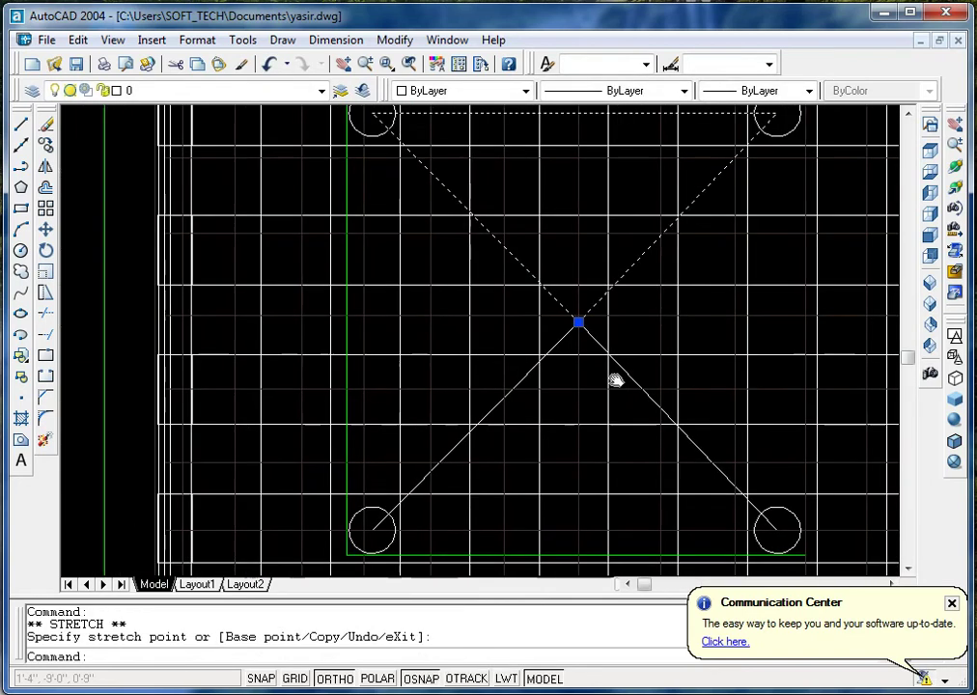
pyautogui.press('Escape')
# - Select both V polylines together with the top and bottom lines for recolouring
pyautogui.click(587, 315)
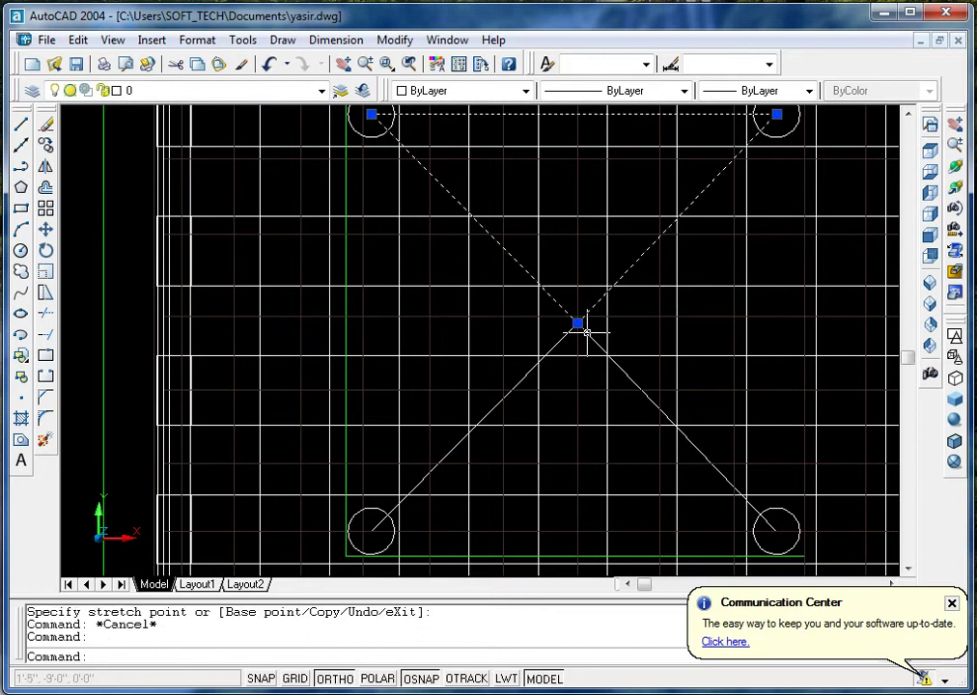
pyautogui.click(588, 333)
pyautogui.click(593, 306)
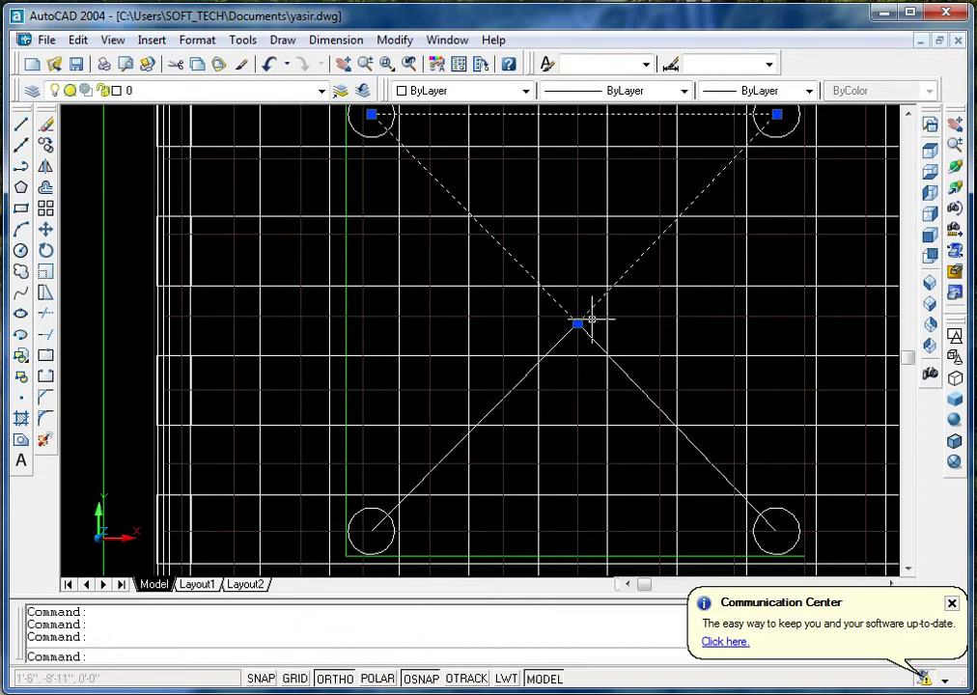
pyautogui.click(591, 333)
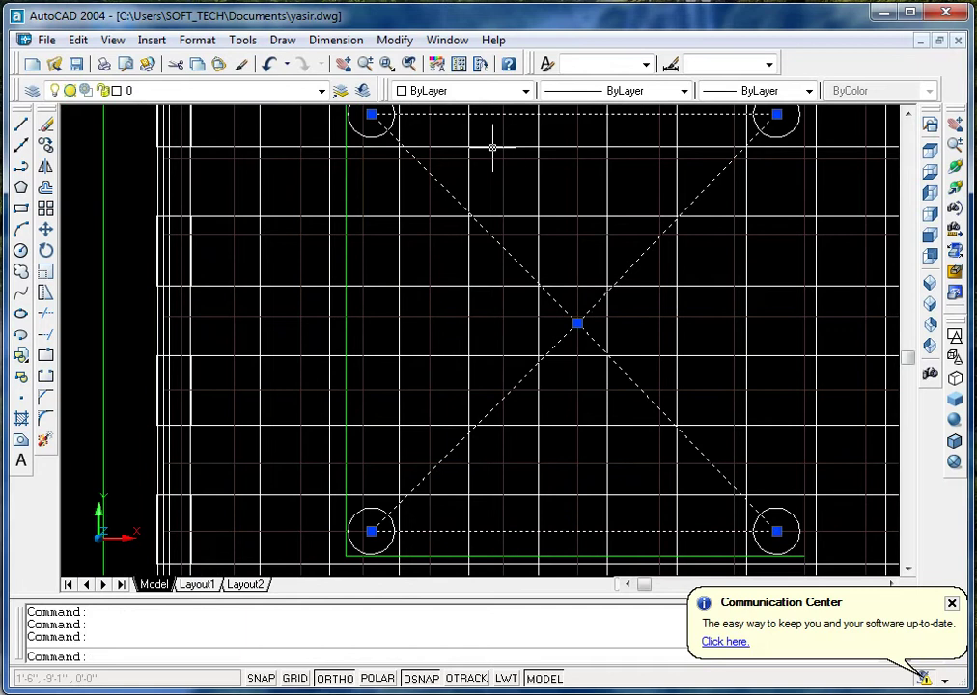
pyautogui.click(482, 91)
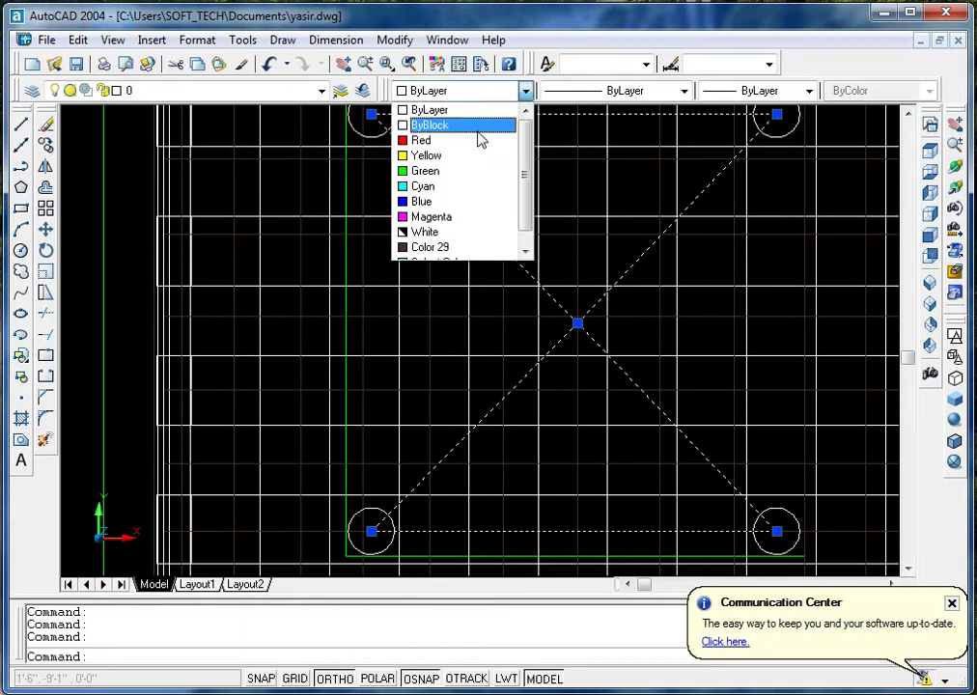
# - Set the selected X lines to index colour 250 through Select Color
pyautogui.click(439, 253)
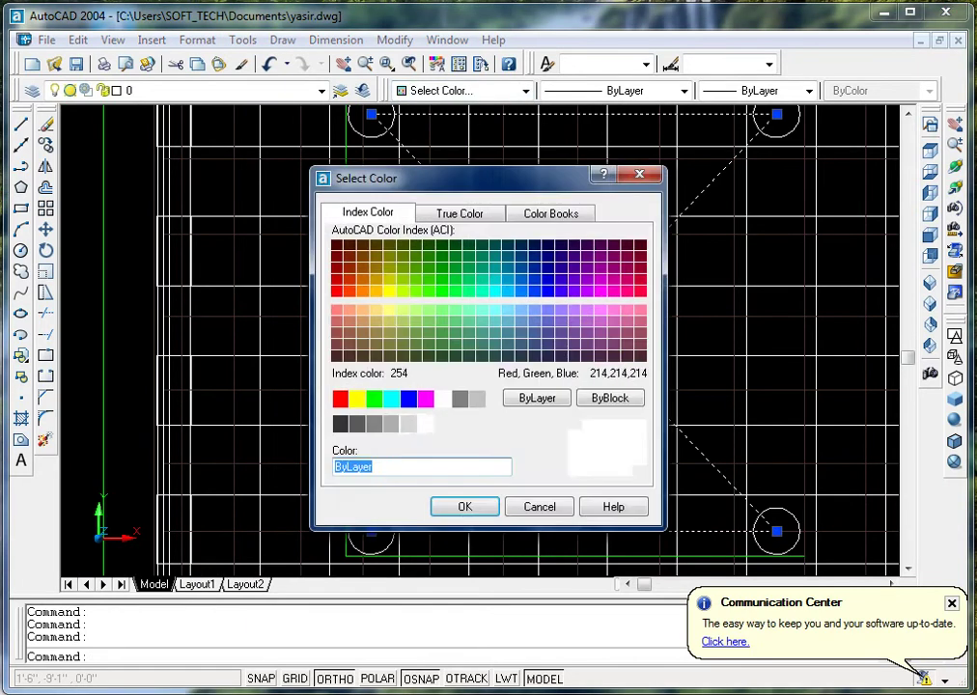
pyautogui.click(340, 423)
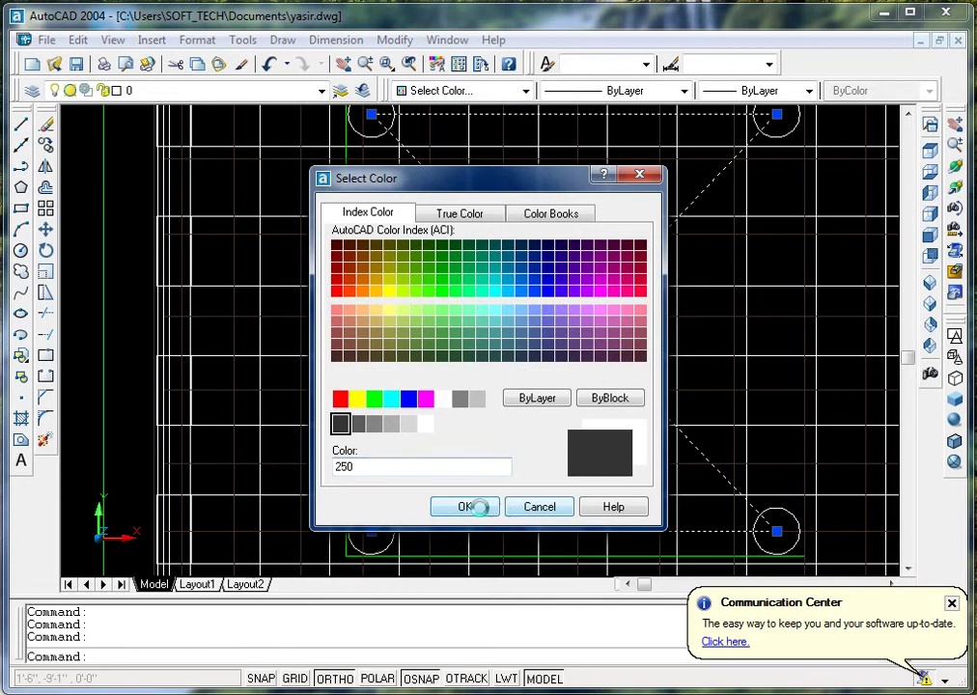
pyautogui.click(480, 507)
pyautogui.press('Escape')
pyautogui.press('Escape')
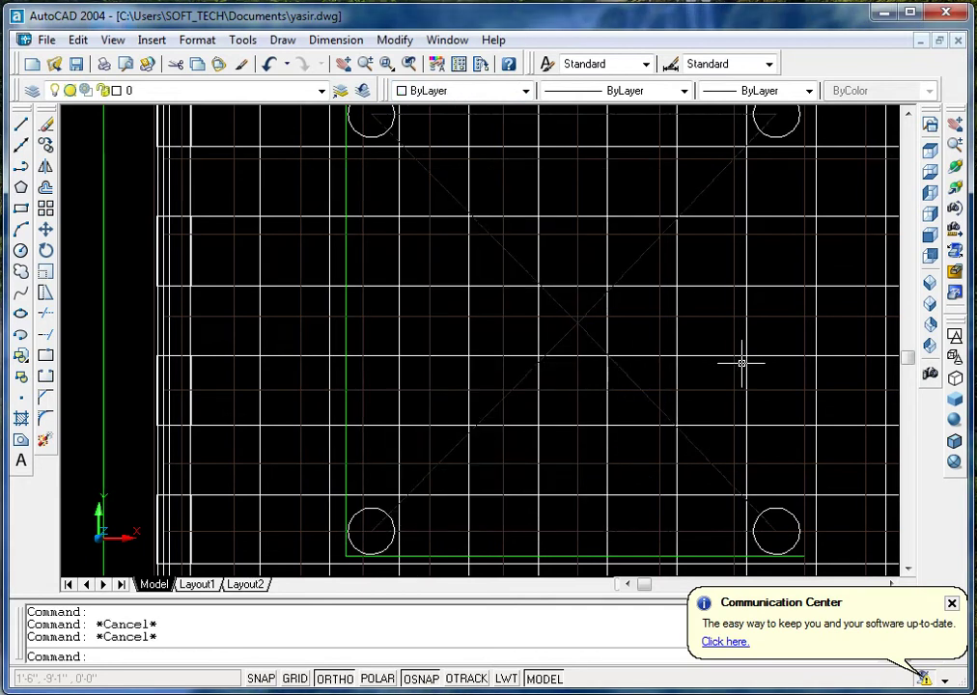
pyautogui.press('Escape')
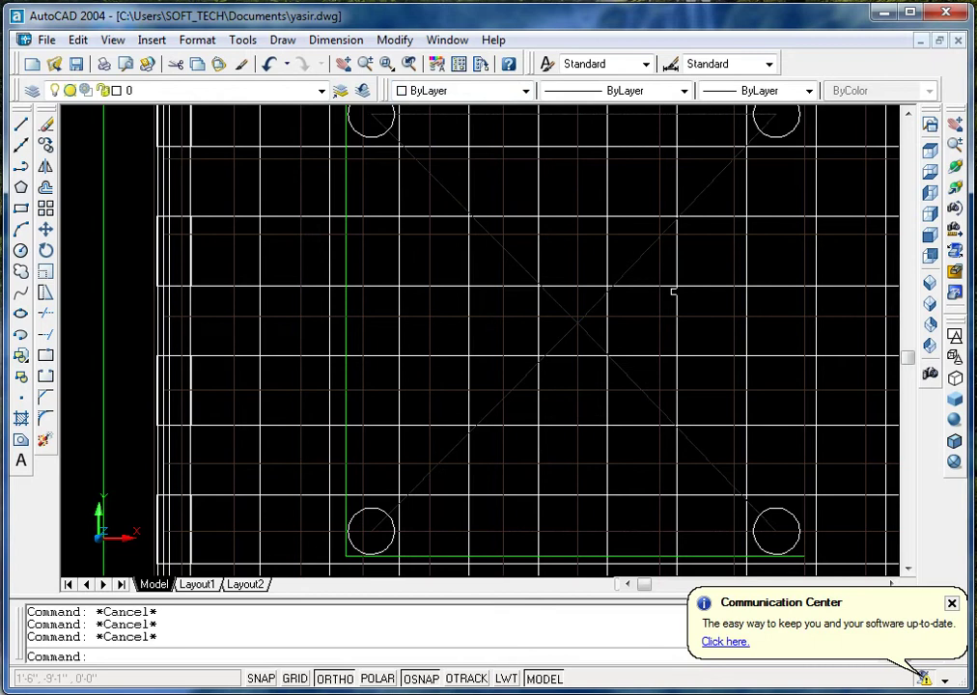
pyautogui.write('rec')
pyautogui.press('Return')
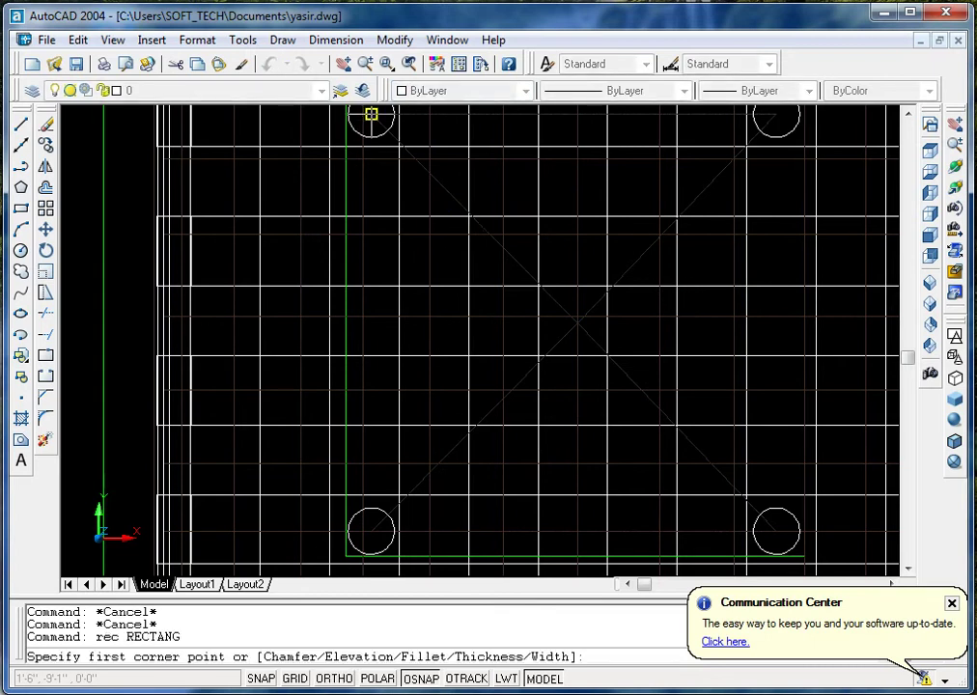
# - Draw a rectangle from the top-left to bottom-right column centre and colour it 250
pyautogui.click(371, 115)
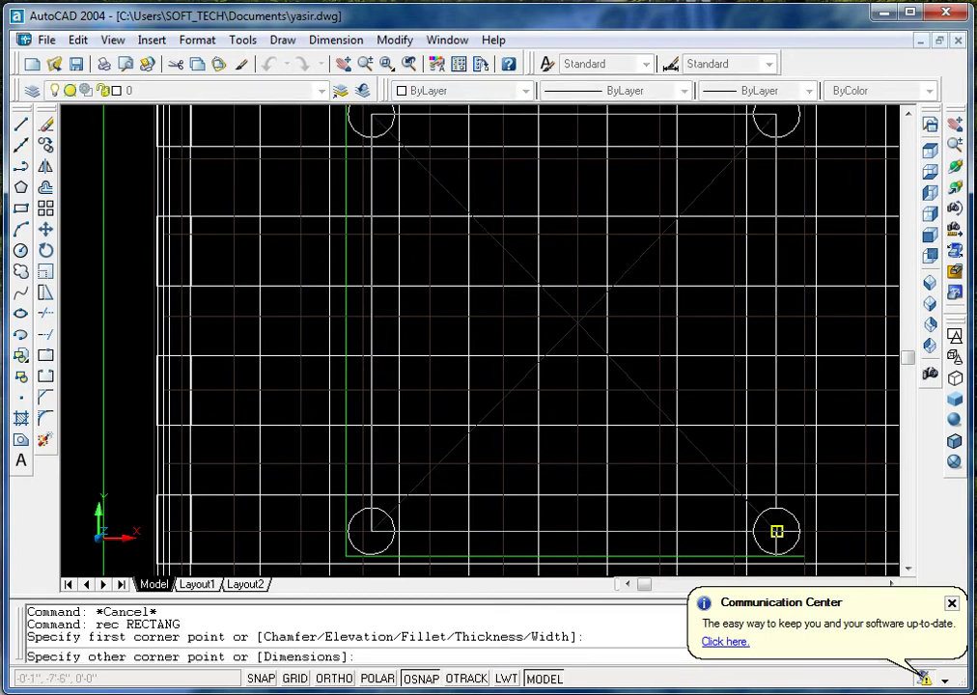
pyautogui.click(778, 531)
pyautogui.click(776, 469)
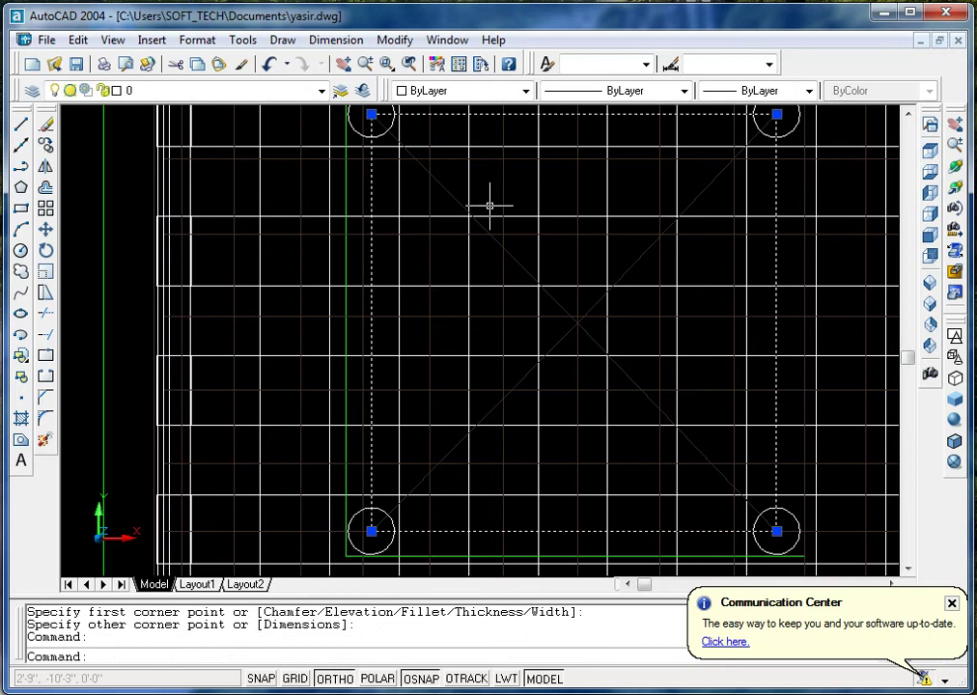
pyautogui.click(458, 90)
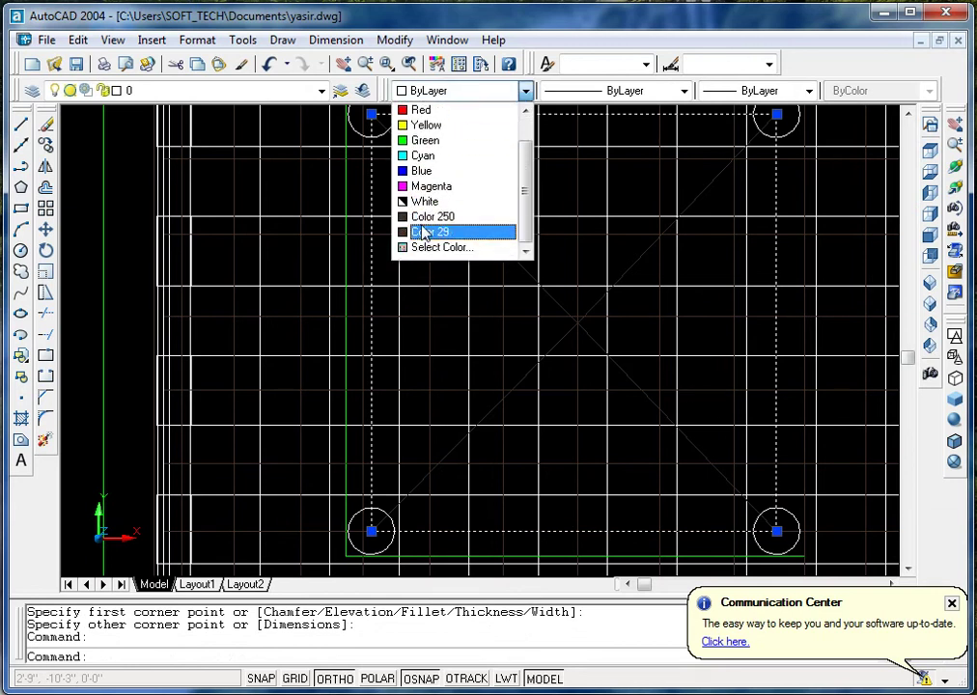
pyautogui.click(421, 217)
pyautogui.press('Escape')
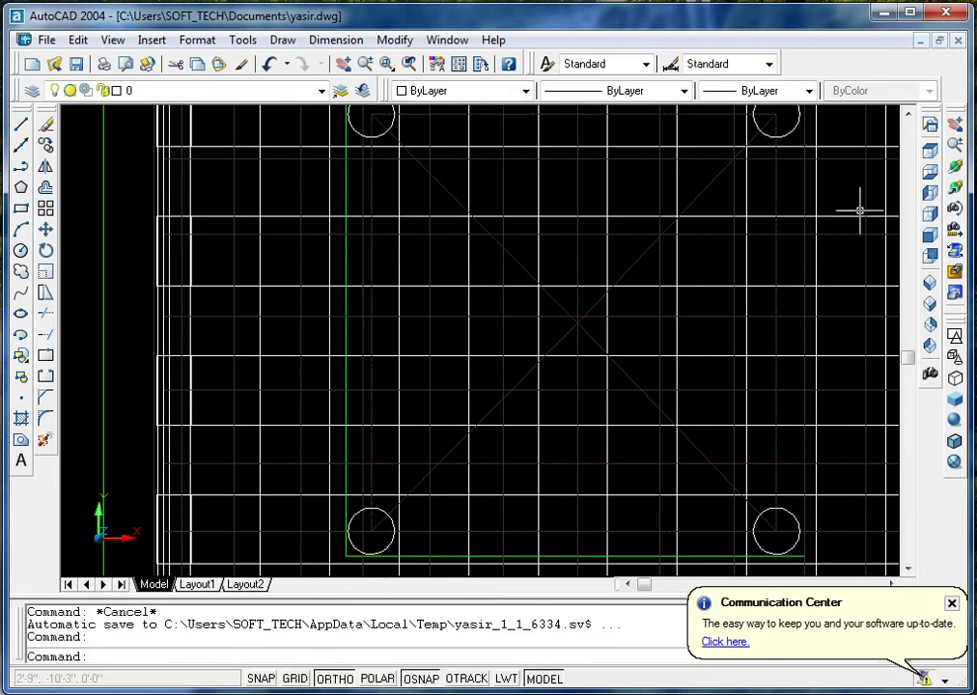
# - Switch to the front elevation and check the green ground line
pyautogui.click(930, 235)
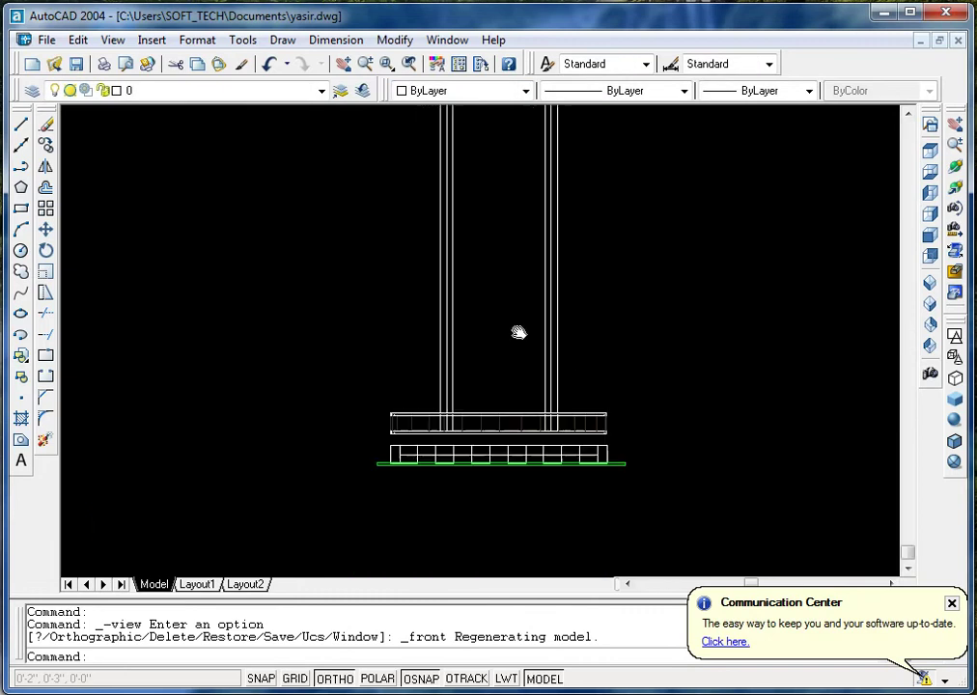
pyautogui.scroll(5, 533, 420)
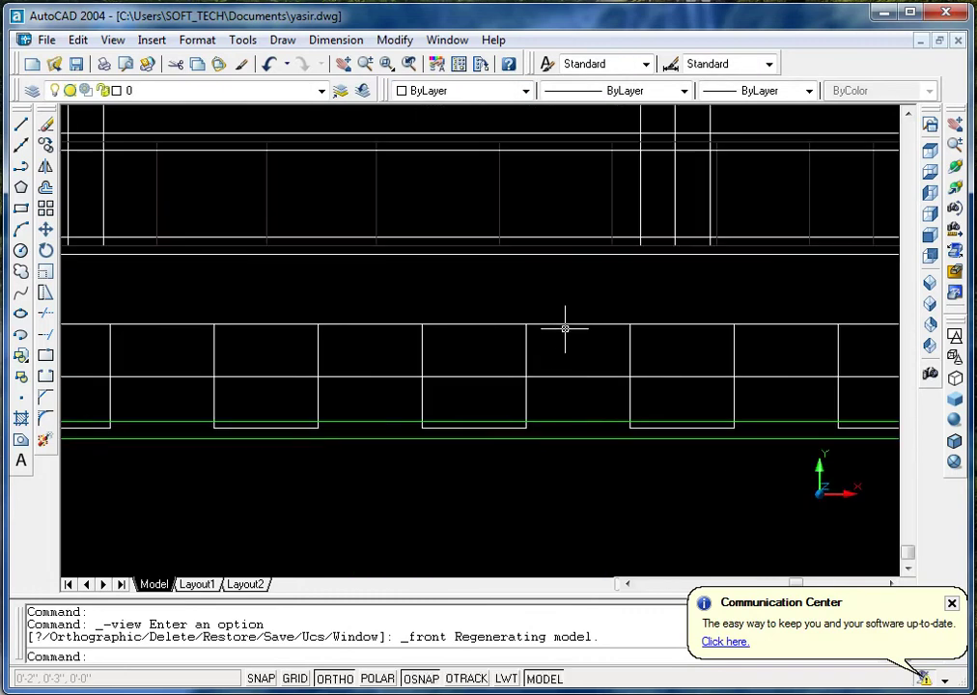
pyautogui.scroll(-1, 522, 233)
pyautogui.scroll(1, 522, 233)
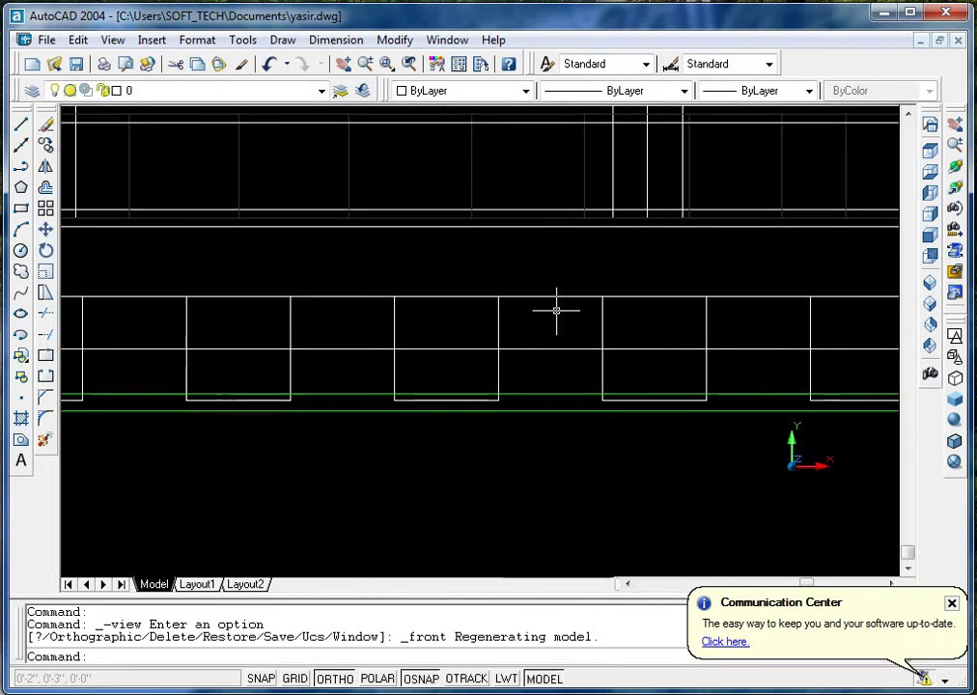
pyautogui.click(559, 395)
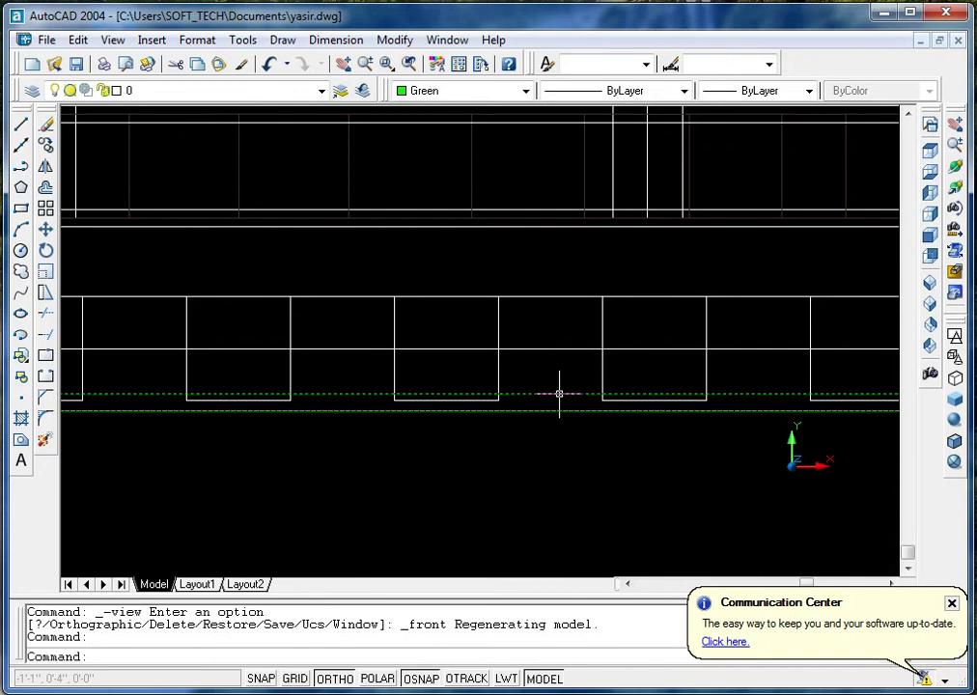
pyautogui.press('Escape')
# - Shift the elevation down and inspect the lower outline and the beam lines
pyautogui.moveTo(527, 356); pyautogui.dragTo(524, 456, button='middle')
pyautogui.click(524, 452)
pyautogui.press('Escape')
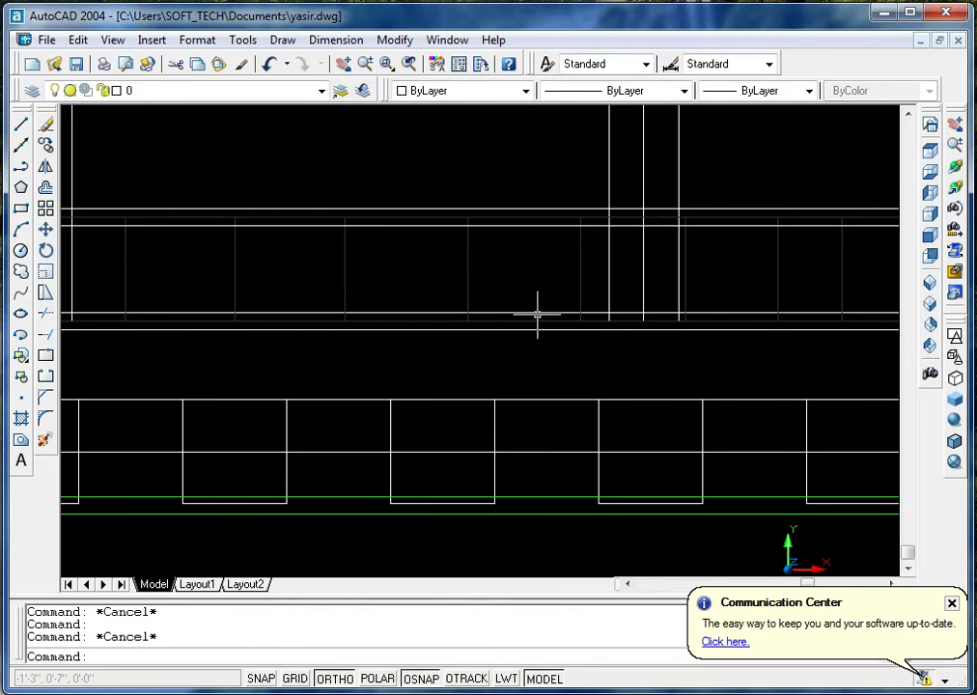
pyautogui.click(538, 314)
pyautogui.press('Escape')
# - Recentre the base frame in view and inspect the green ground lines
pyautogui.moveTo(538, 314); pyautogui.dragTo(537, 371, button='middle')
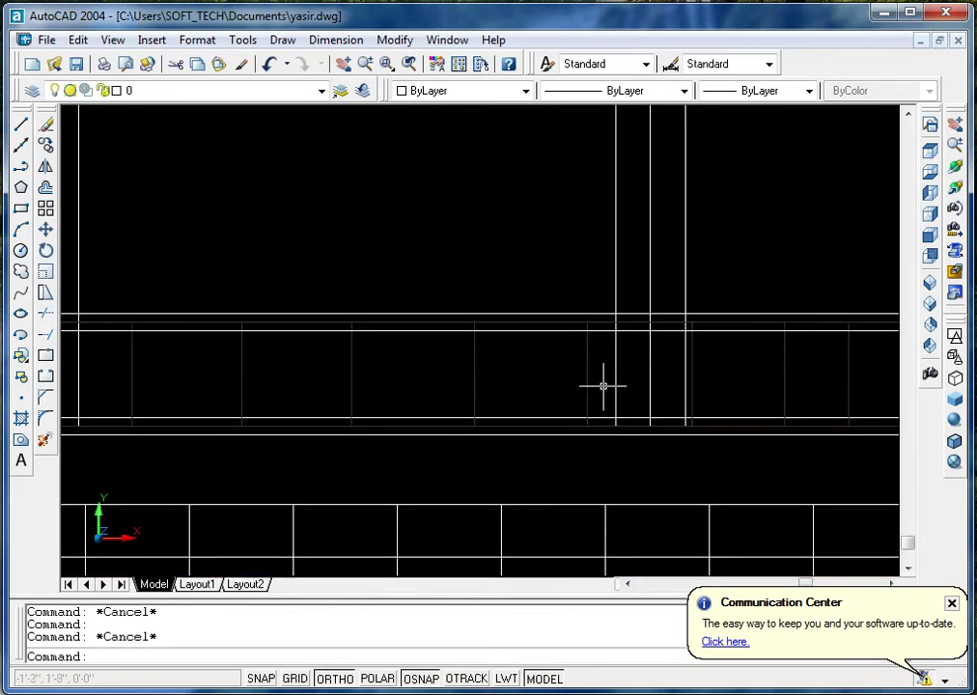
pyautogui.scroll(-2, 540, 381)
pyautogui.scroll(-5, 483, 348)
pyautogui.moveTo(465, 322); pyautogui.dragTo(456, 297, button='middle')
pyautogui.scroll(2, 502, 404)
pyautogui.scroll(2, 463, 377)
pyautogui.scroll(2, 473, 387)
pyautogui.scroll(1, 474, 387)
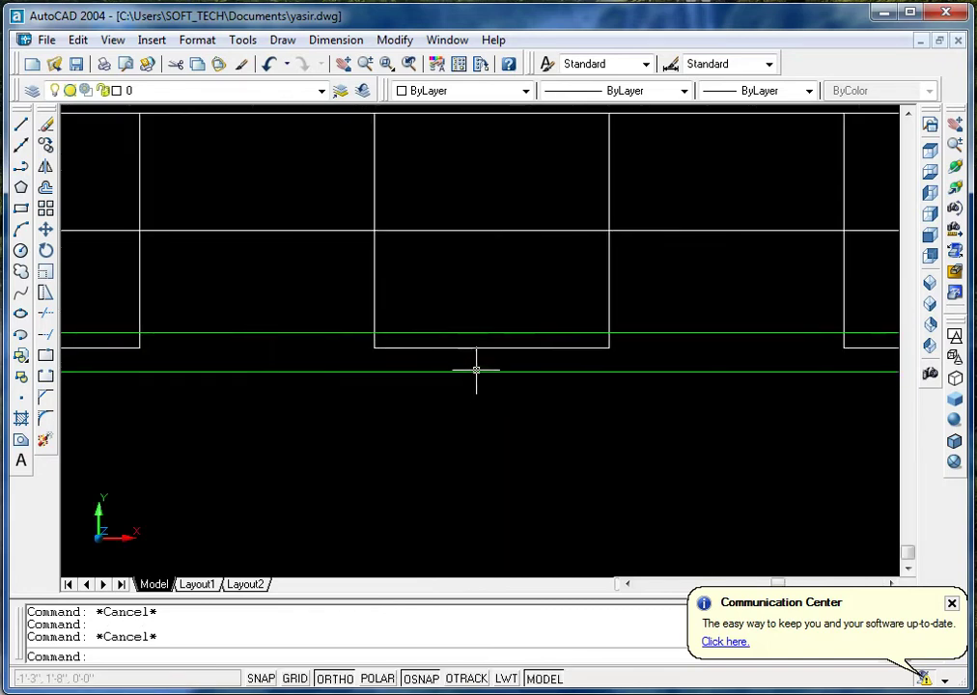
pyautogui.click(478, 372)
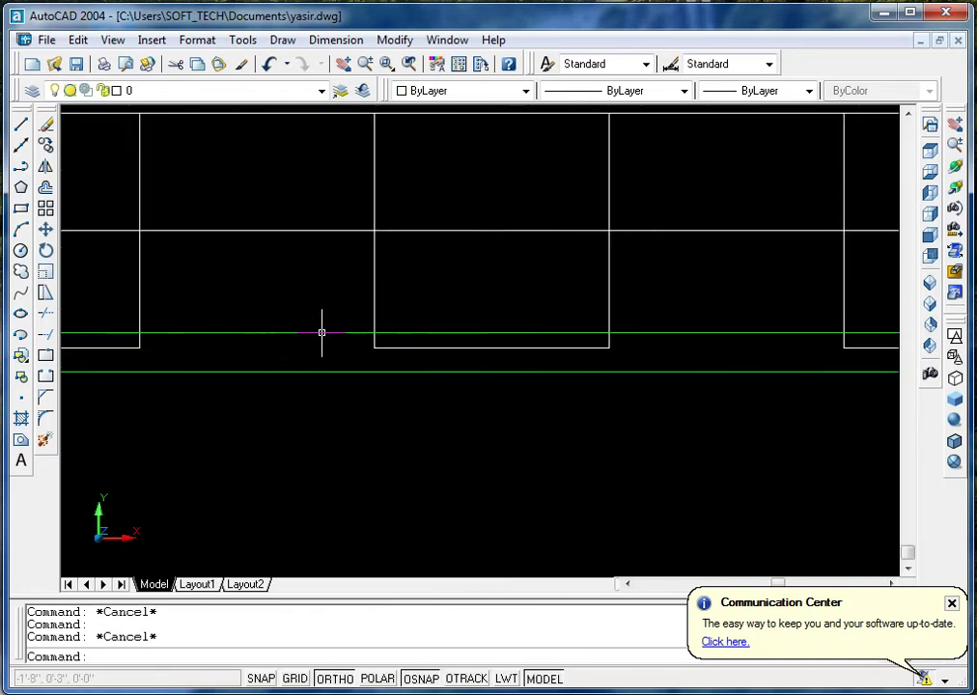
pyautogui.press('Escape')
# - Inspect a base rectangle, the right-hand outline and the top beam line
pyautogui.scroll(-3, 328, 327)
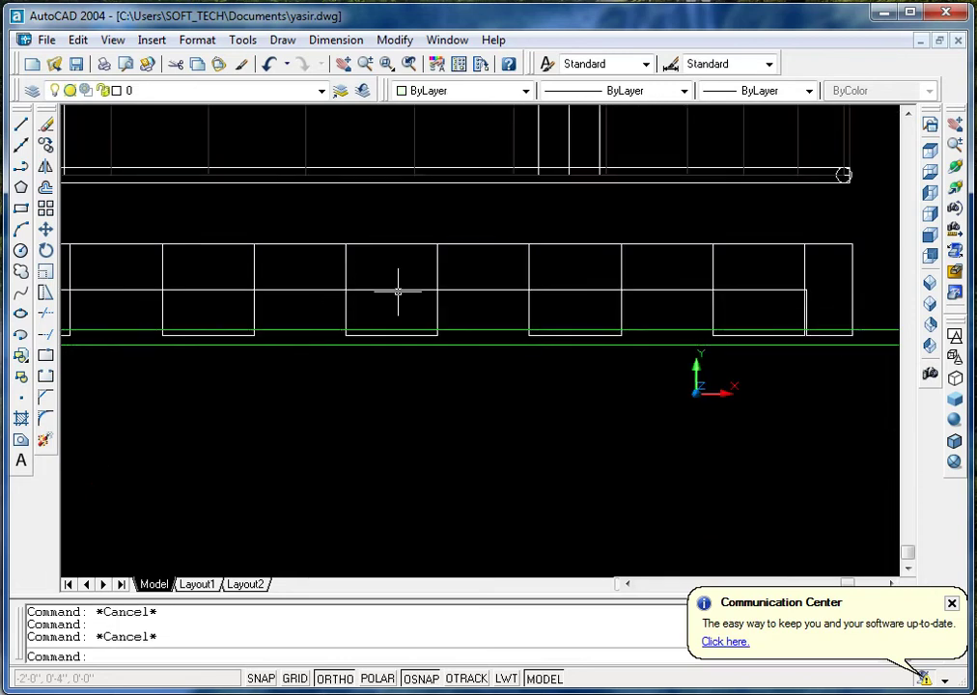
pyautogui.click(399, 291)
pyautogui.press('Escape')
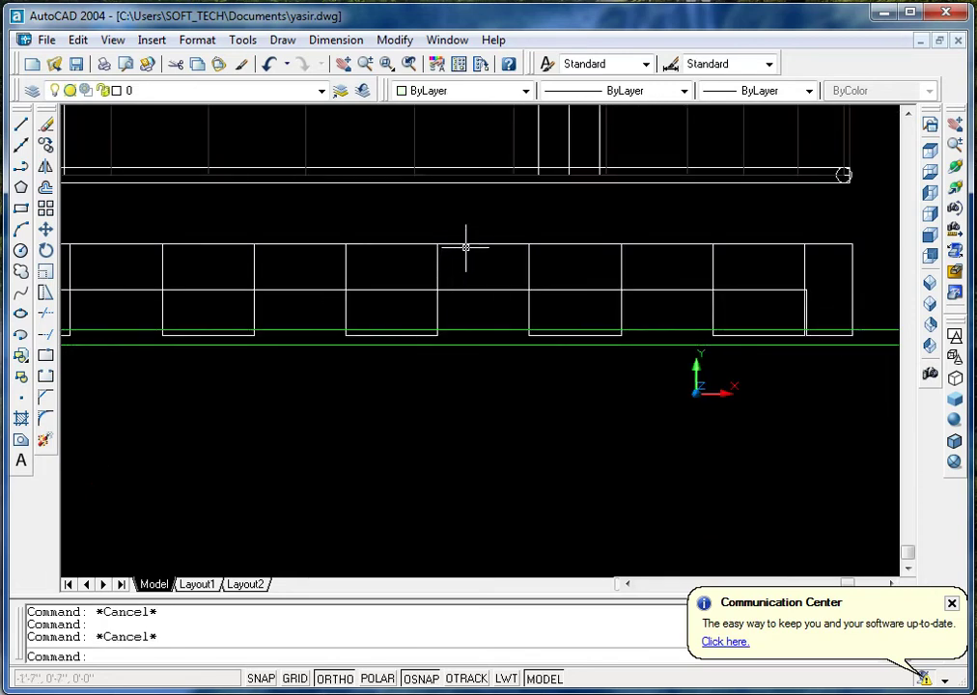
pyautogui.click(467, 243)
pyautogui.press('Escape')
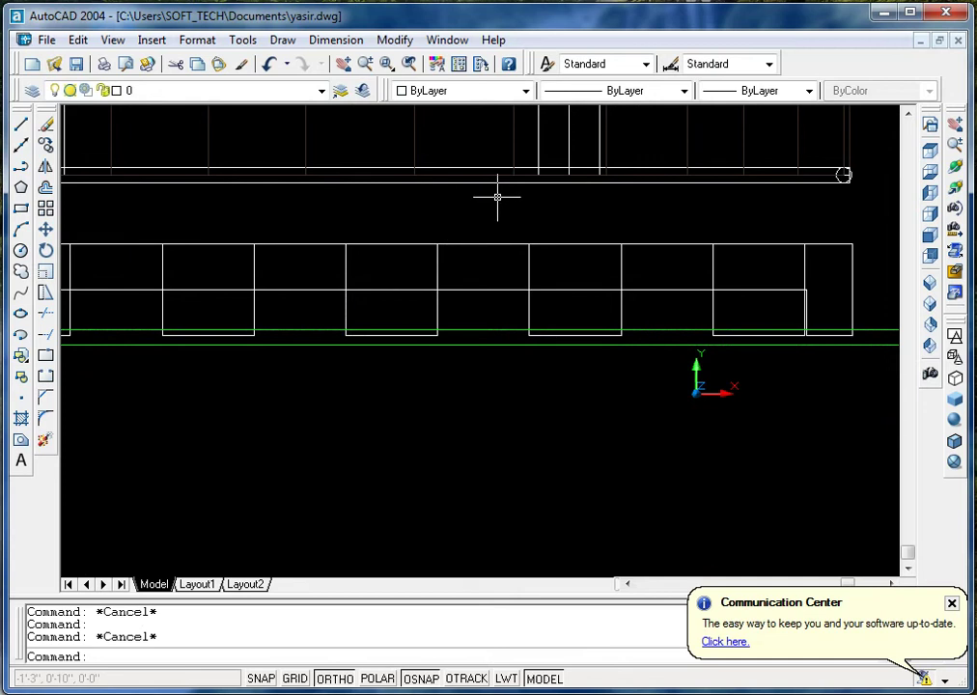
pyautogui.click(498, 181)
pyautogui.press('Escape')
# - Bring the beam band lower in view and check a beam line's colour
pyautogui.moveTo(511, 222); pyautogui.dragTo(529, 383, button='middle')
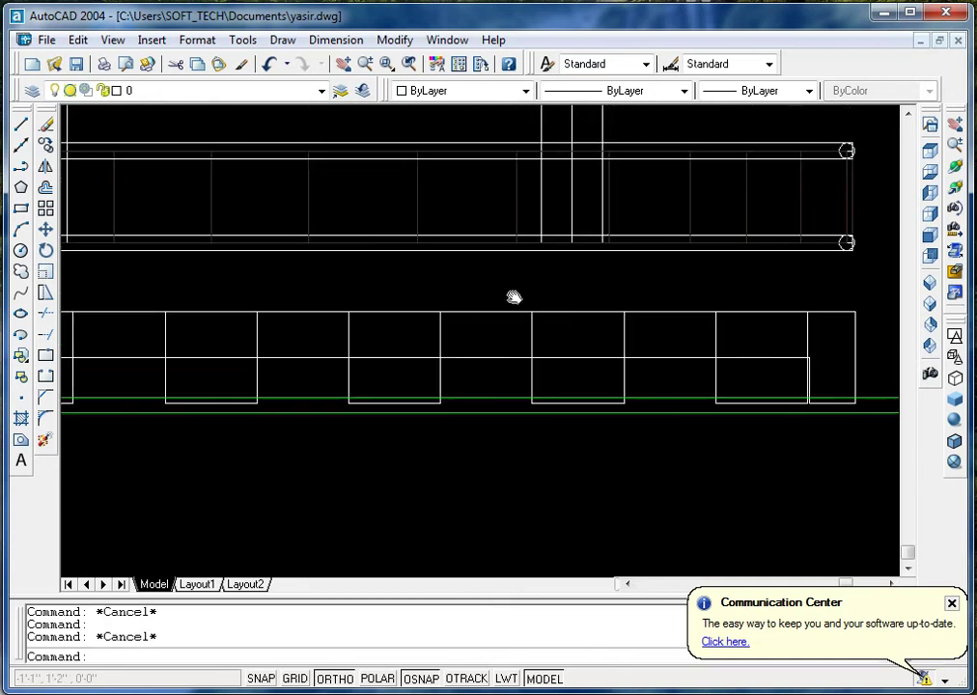
pyautogui.scroll(-2, 529, 383)
pyautogui.click(529, 380)
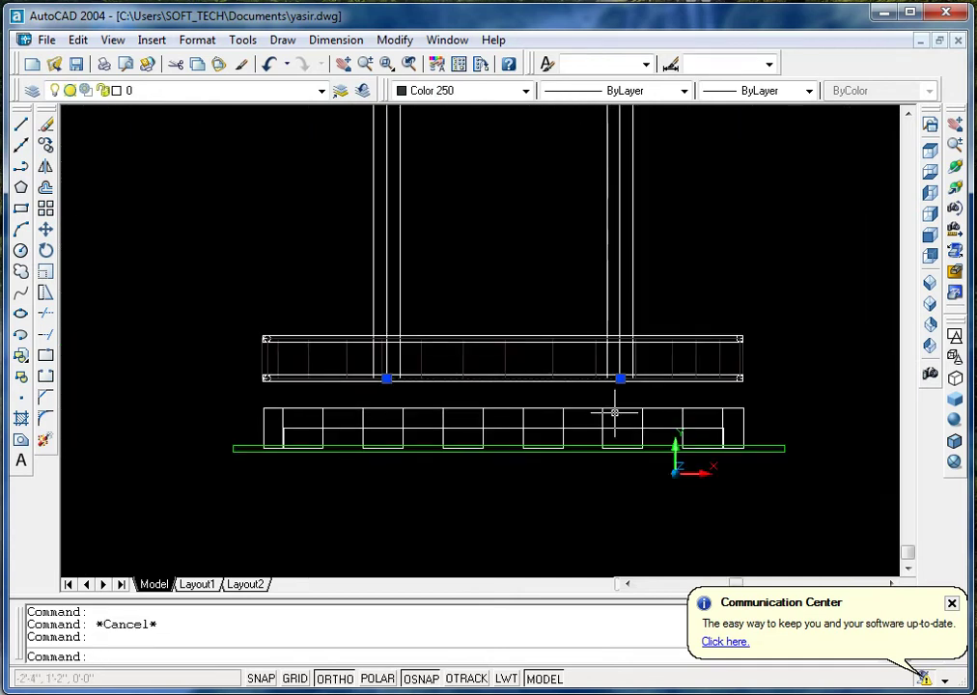
pyautogui.scroll(1, 599, 414)
pyautogui.scroll(1, 584, 392)
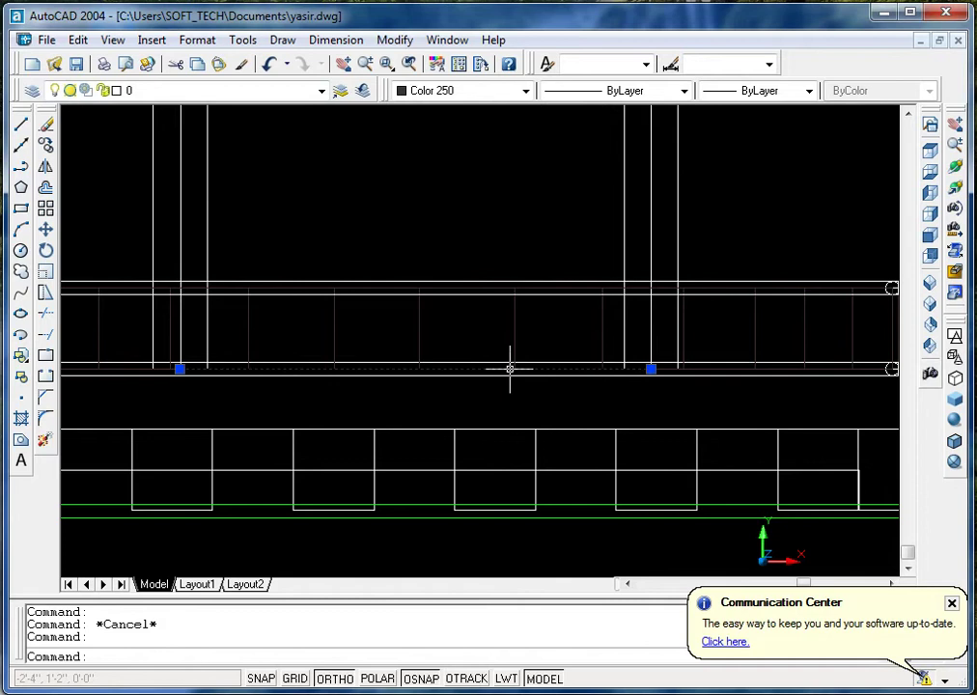
# - Move the horizontal line under the beam up 2'
pyautogui.scroll(-2, 604, 402)
pyautogui.scroll(3, 558, 398)
pyautogui.scroll(1, 557, 398)
pyautogui.scroll(-4, 557, 398)
pyautogui.scroll(2, 555, 396)
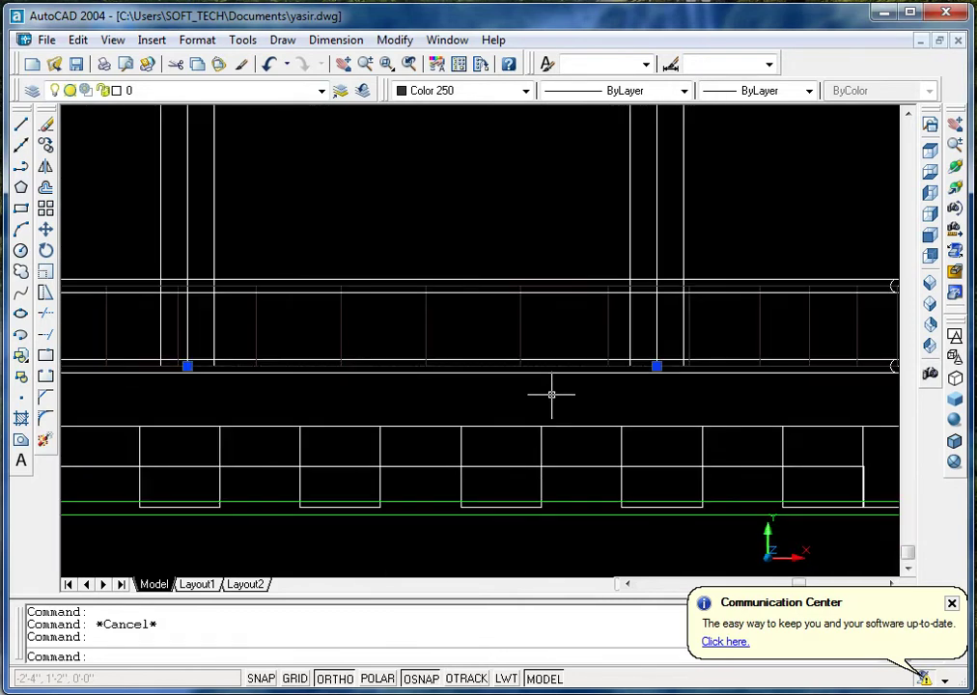
pyautogui.moveTo(552, 394); pyautogui.dragTo(702, 406, button='middle')
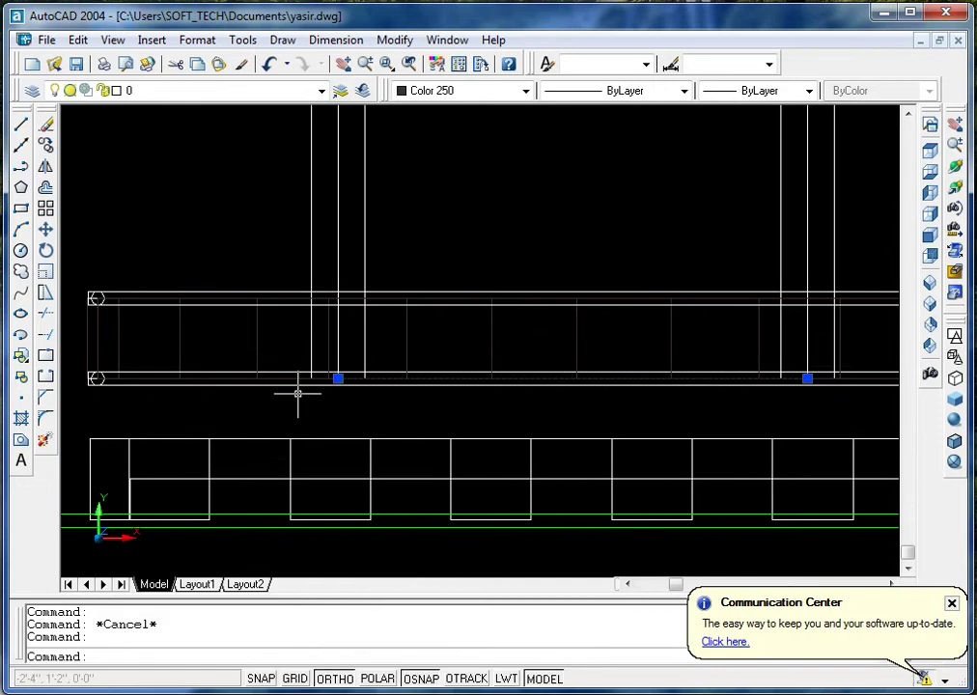
pyautogui.click(284, 378)
pyautogui.press('Escape')
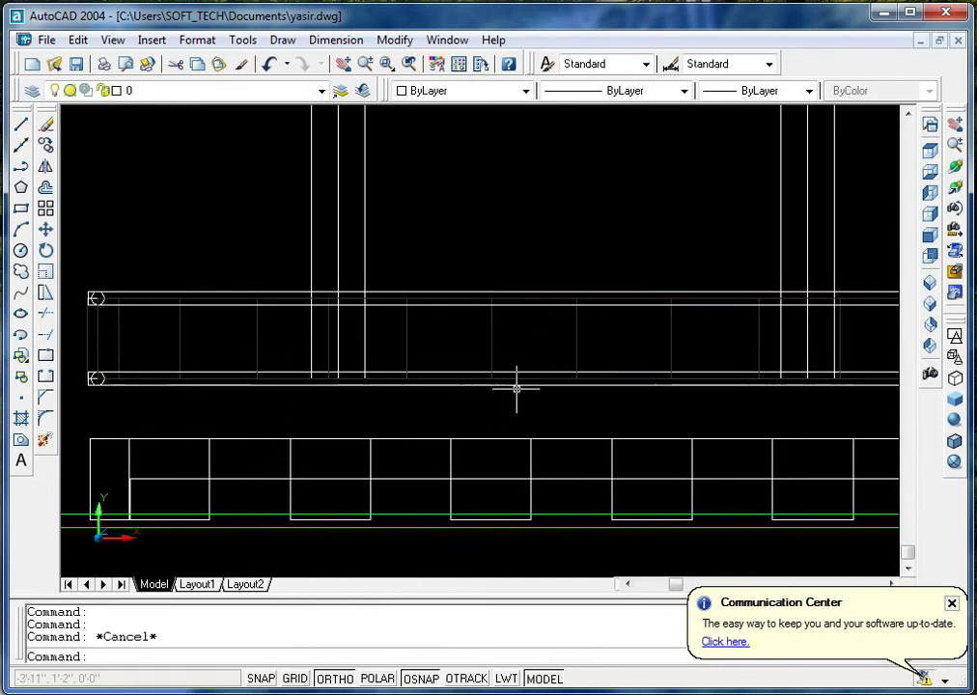
pyautogui.click(604, 376)
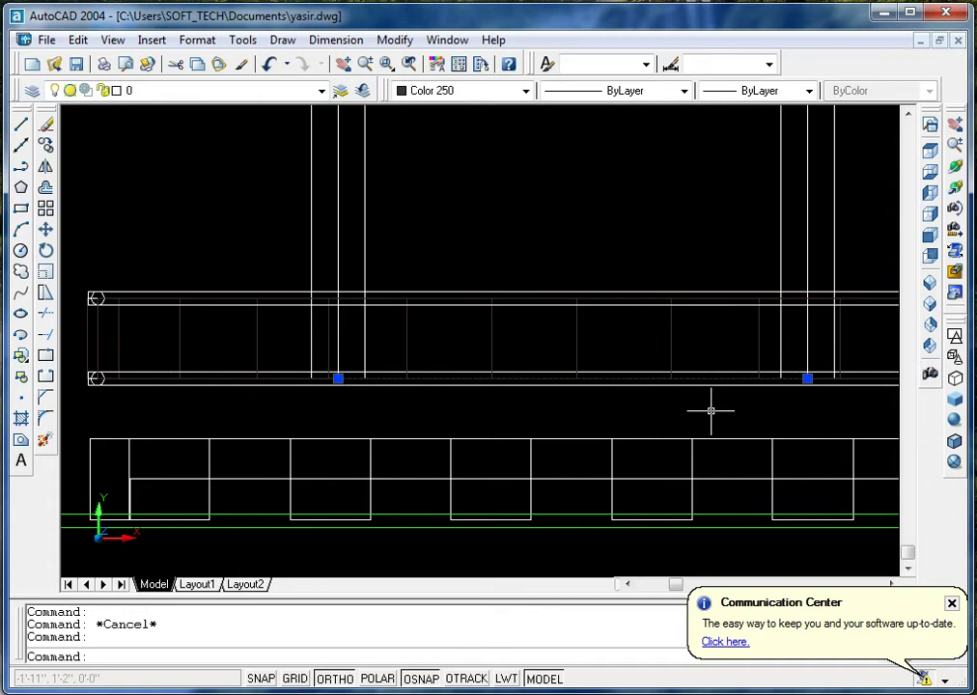
pyautogui.write('m')
pyautogui.press('Return')
pyautogui.moveTo(769, 404); pyautogui.dragTo(555, 521, button='middle')
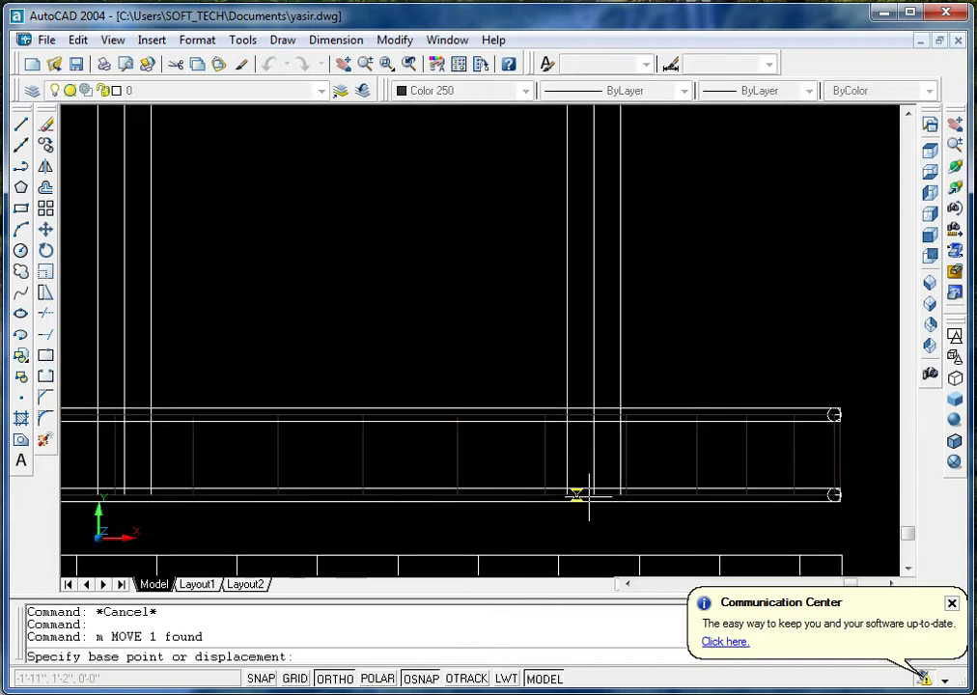
pyautogui.click(731, 375)
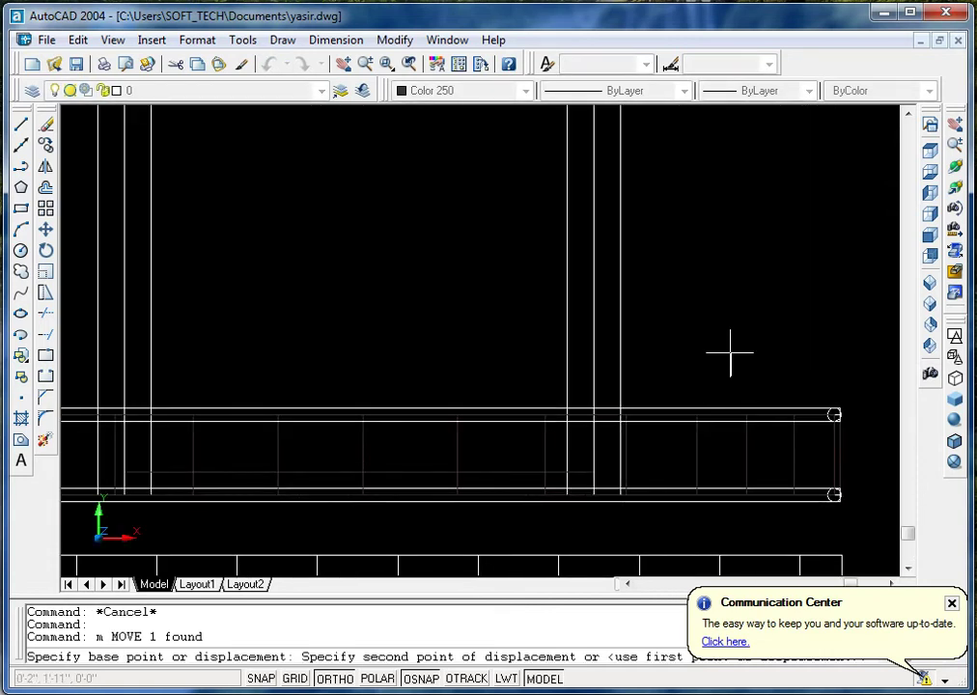
pyautogui.write('2')
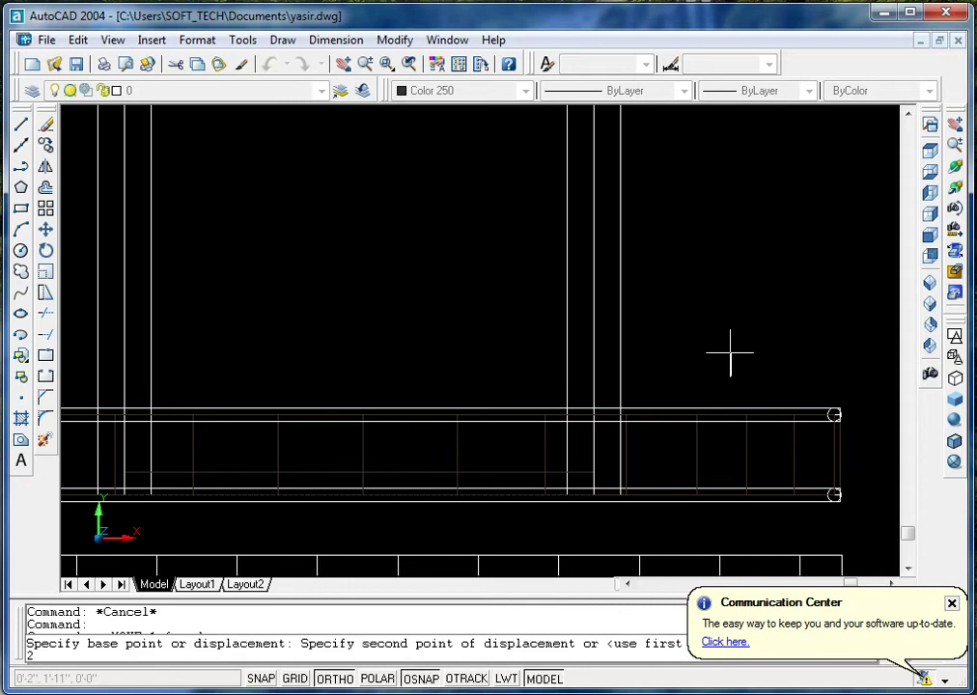
pyautogui.press('Return')
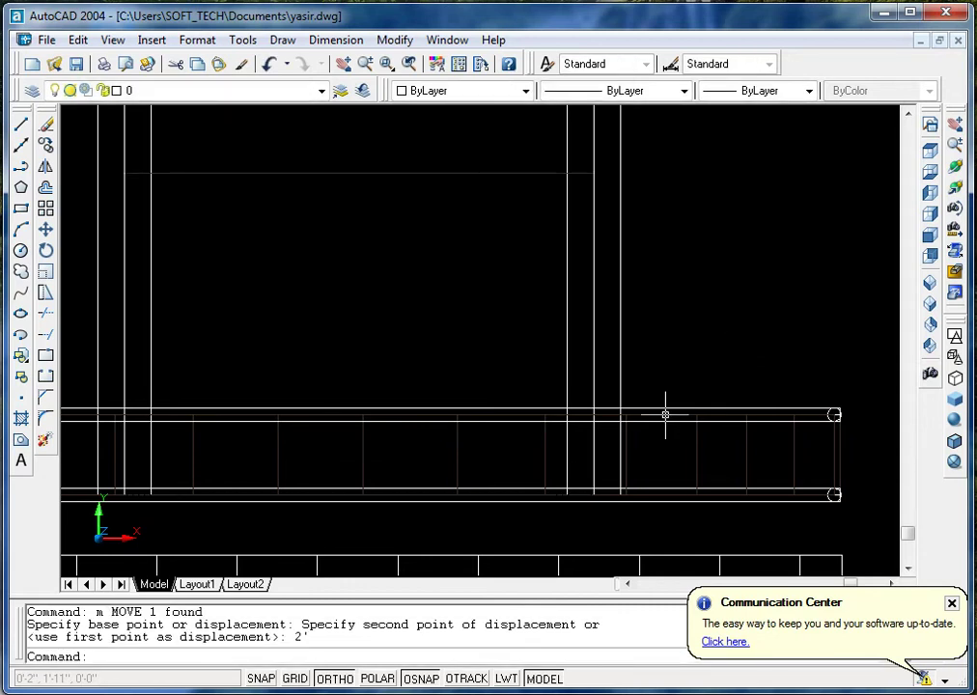
# - Move a second horizontal beam line up 2'
pyautogui.write('m')
pyautogui.press('Return')
pyautogui.scroll(2, 480, 502)
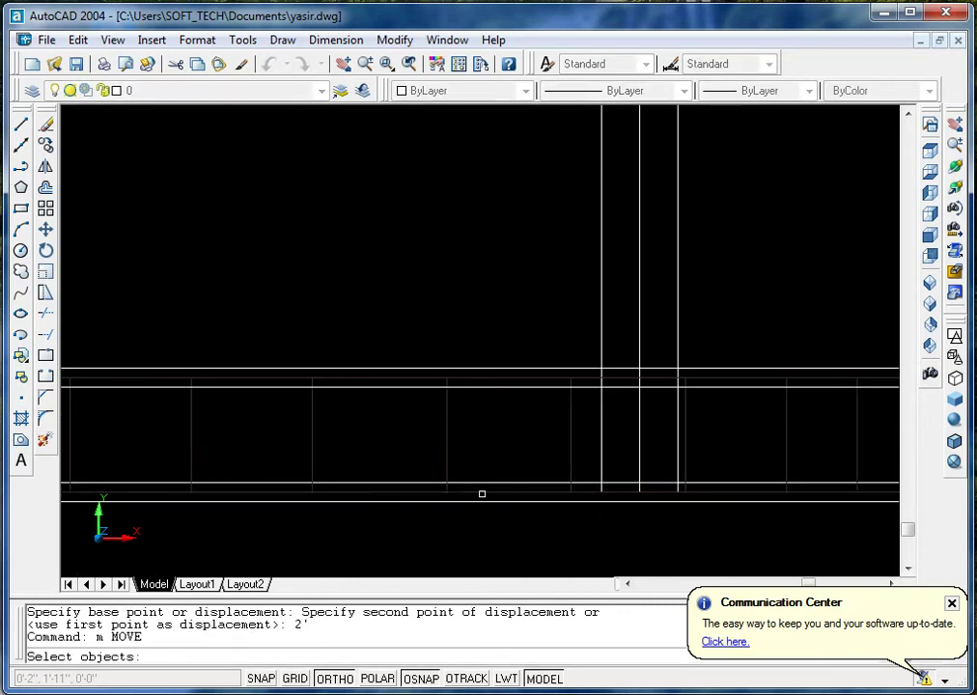
pyautogui.click(482, 493)
pyautogui.scroll(-4, 568, 412)
pyautogui.press('Return')
pyautogui.click(645, 370)
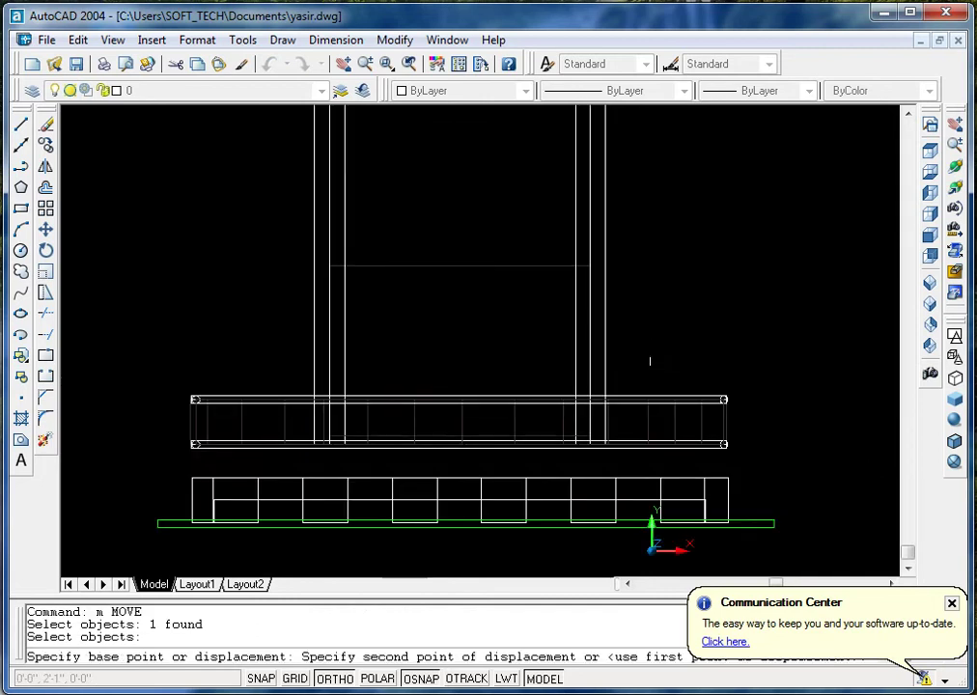
pyautogui.write('2')
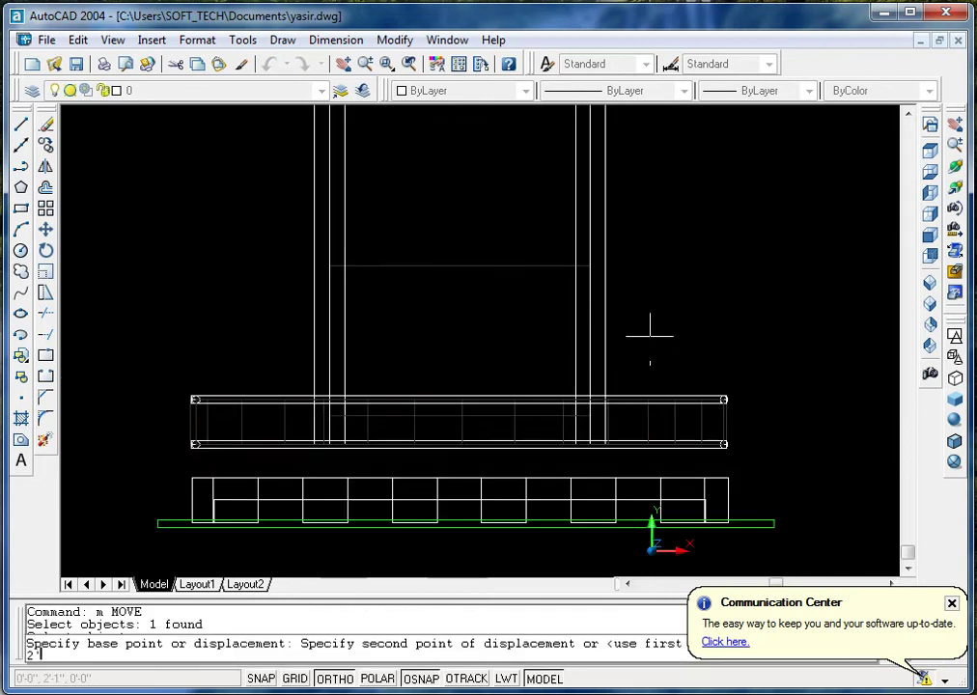
pyautogui.press('Return')
# - Move the next horizontal line between the columns up 2'
pyautogui.rightClick(659, 314)
pyautogui.click(694, 322)
pyautogui.scroll(3, 494, 456)
pyautogui.click(490, 436)
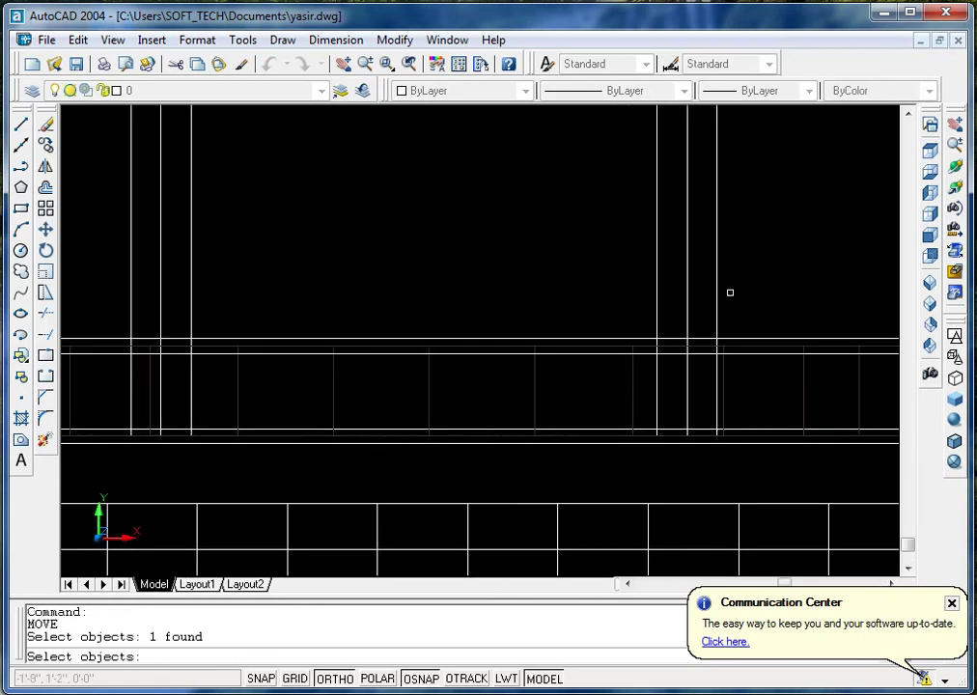
pyautogui.press('Return')
pyautogui.click(759, 272)
pyautogui.write('2')
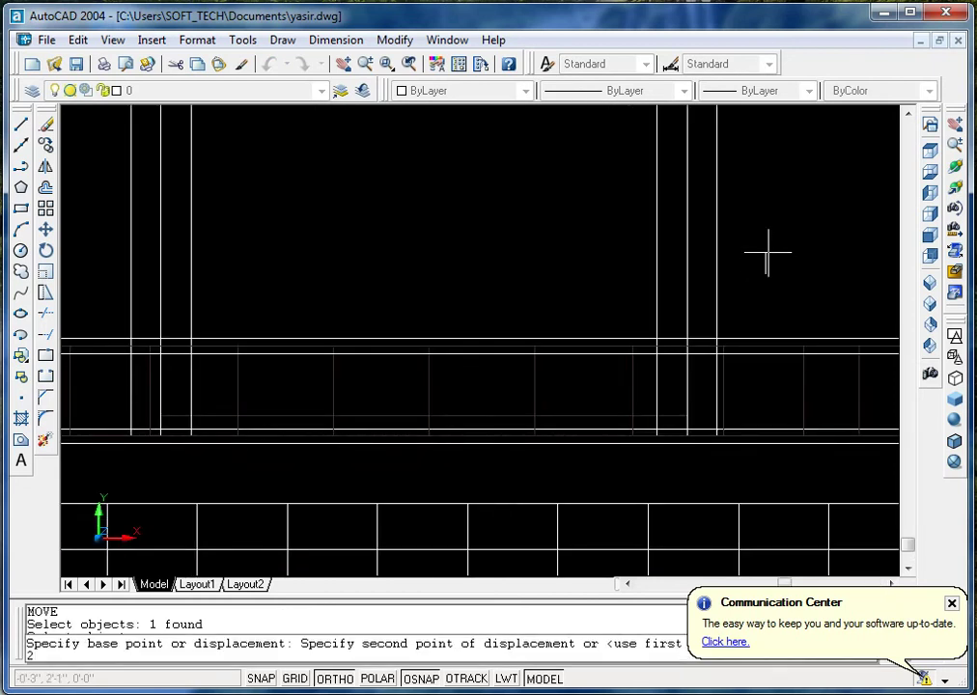
pyautogui.press('Return')
# - Move the green line along the beam's lower edge up 2'
pyautogui.moveTo(768, 253); pyautogui.dragTo(737, 331, button='middle')
pyautogui.rightClick(770, 282)
pyautogui.click(776, 292)
pyautogui.click(547, 502)
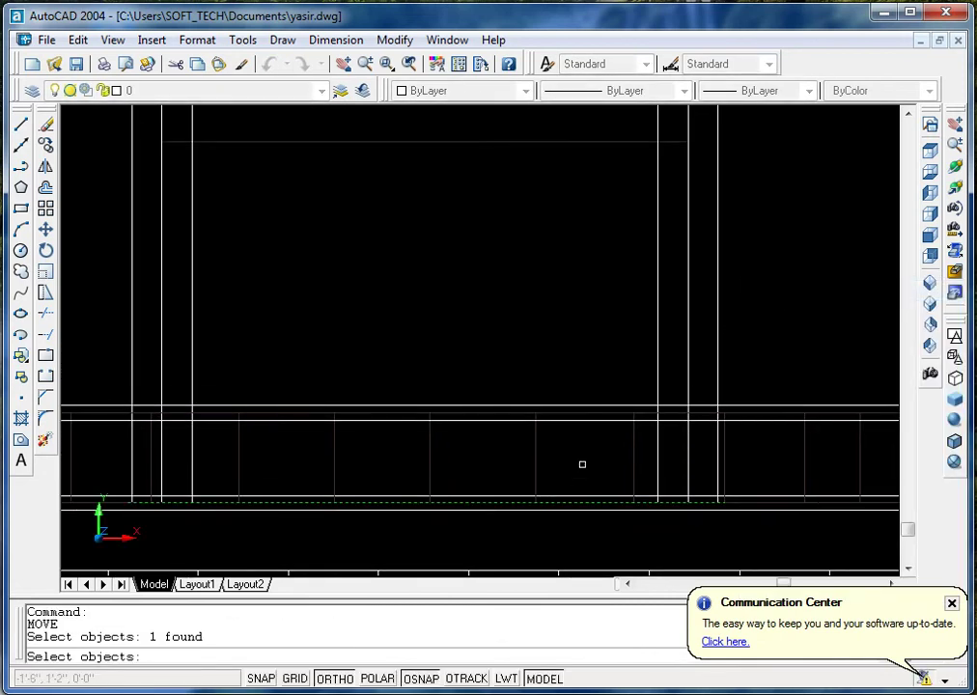
pyautogui.scroll(-2, 588, 457)
pyautogui.press('Return')
pyautogui.click(759, 294)
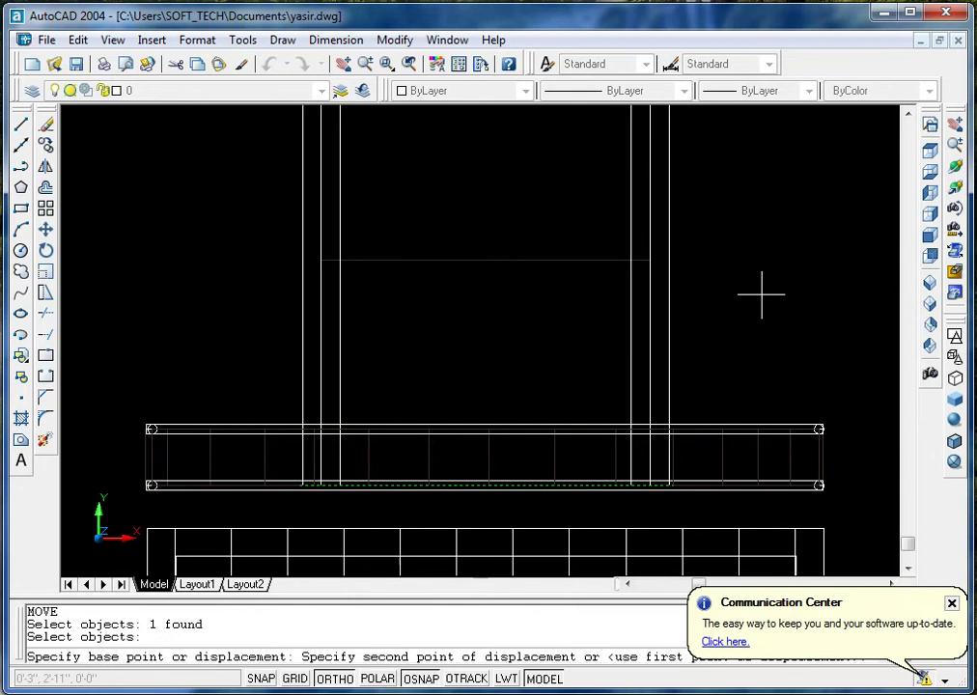
pyautogui.write('2')
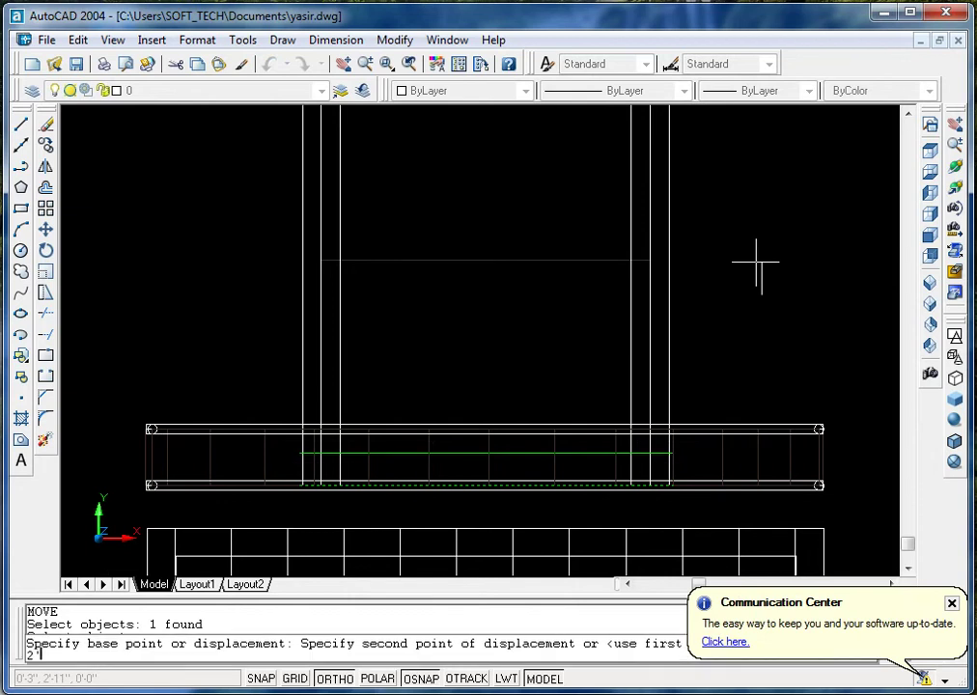
pyautogui.press('Return')
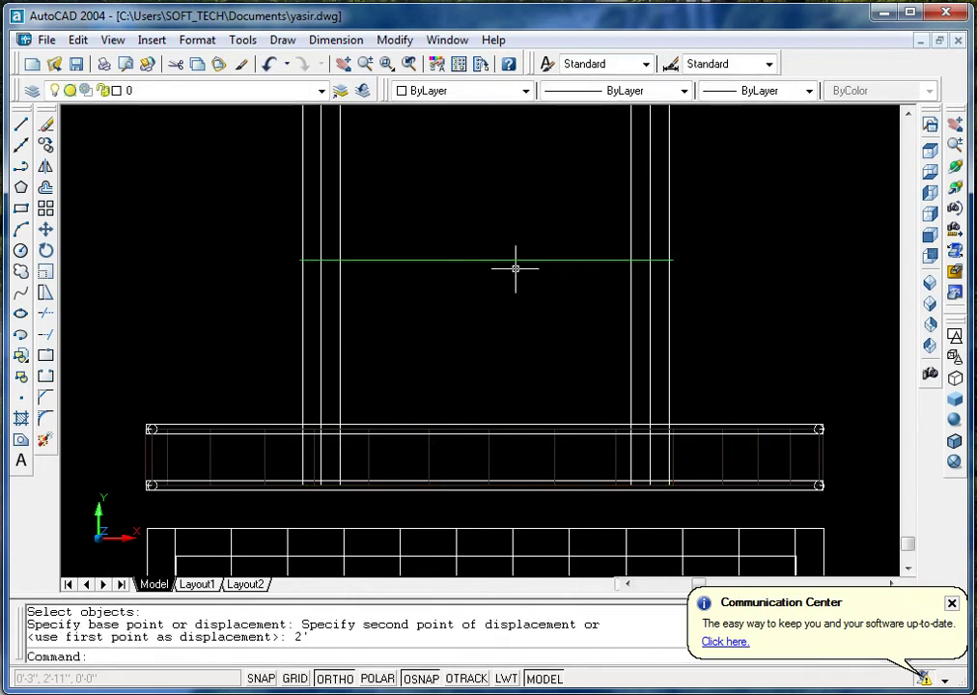
# - Move the green horizontal line down 1'6" into the beam
pyautogui.write('m')
pyautogui.press('Return')
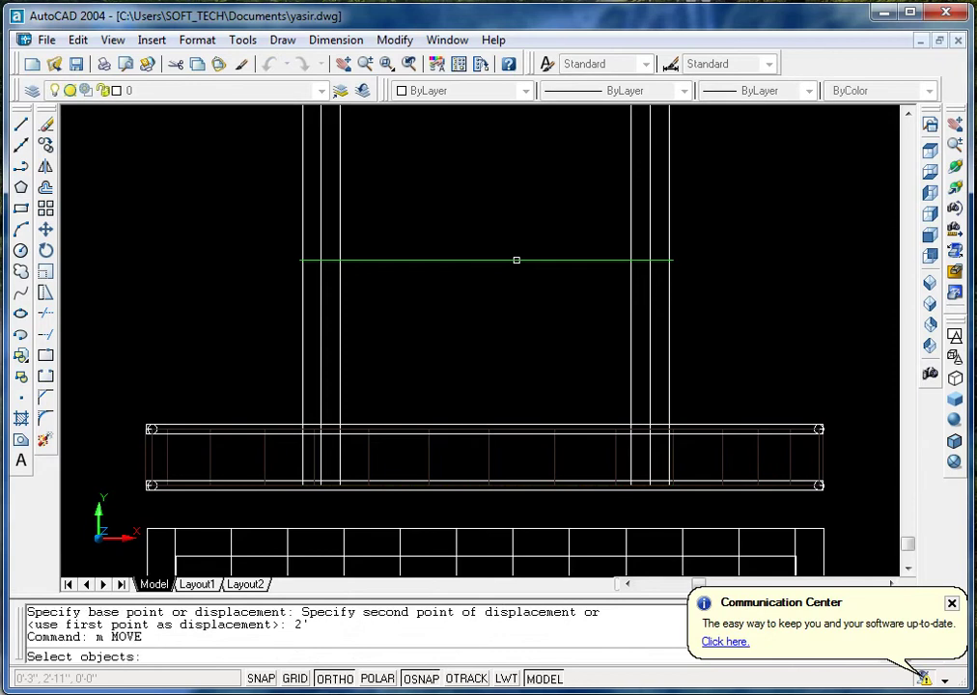
pyautogui.click(517, 259)
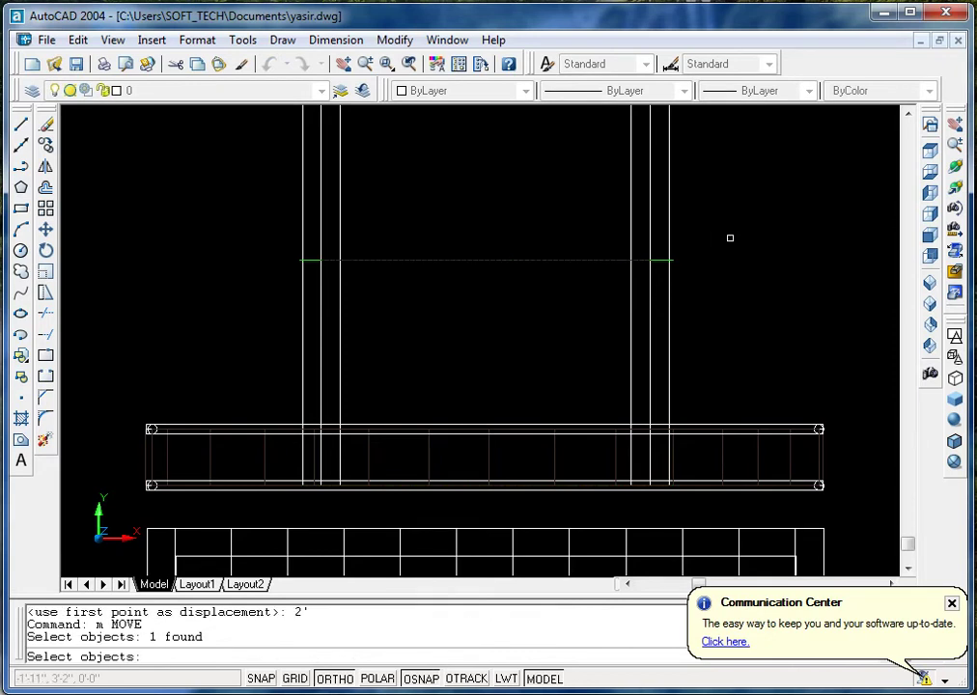
pyautogui.press('Return')
pyautogui.click(770, 217)
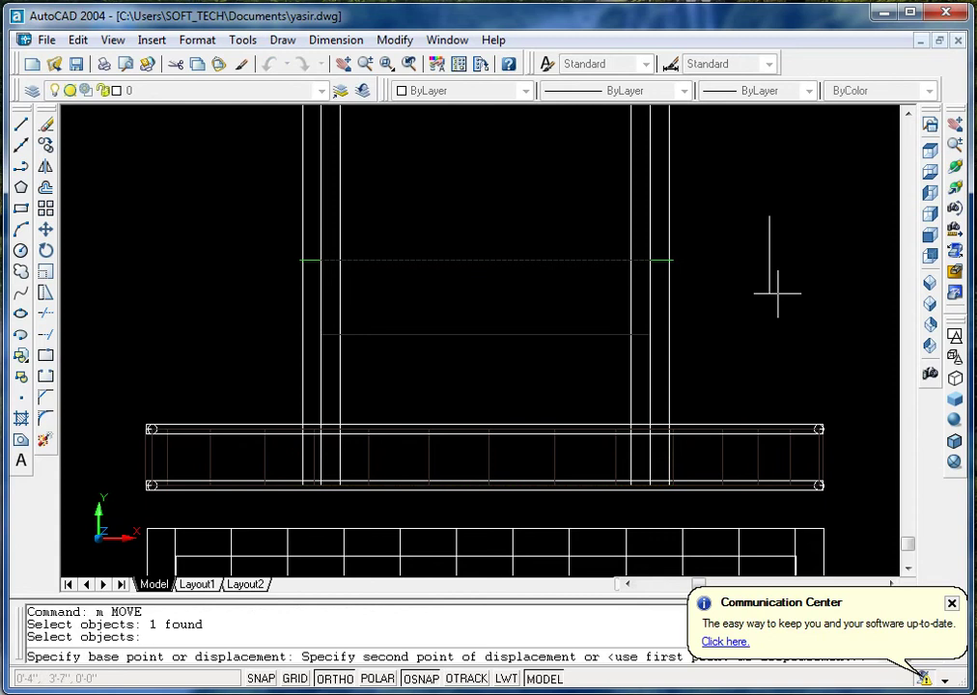
pyautogui.press('Escape')
pyautogui.press('Escape')
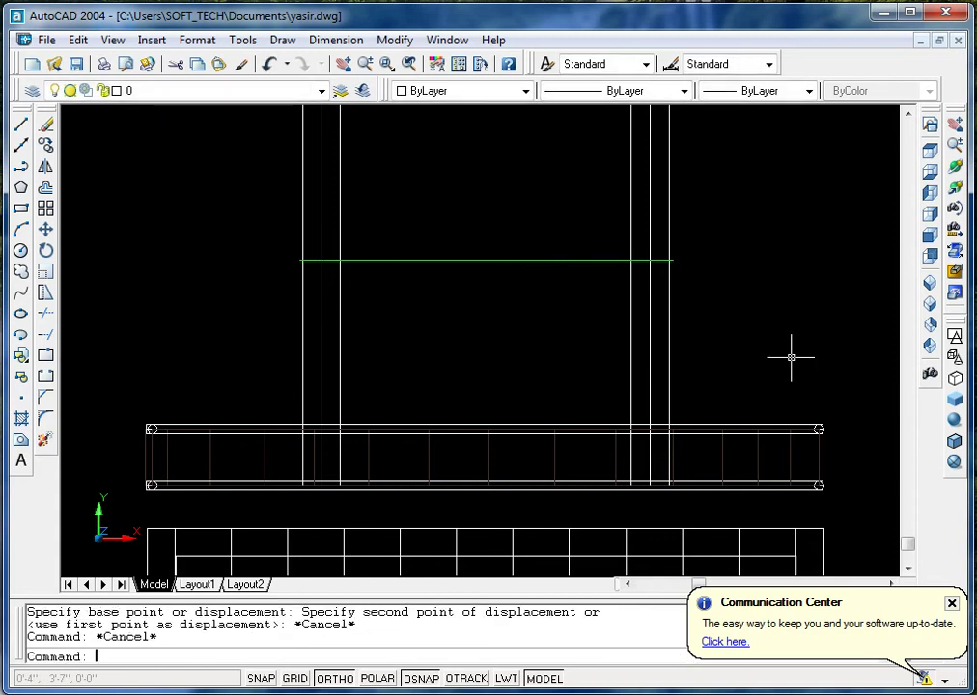
pyautogui.write('m')
pyautogui.press('Return')
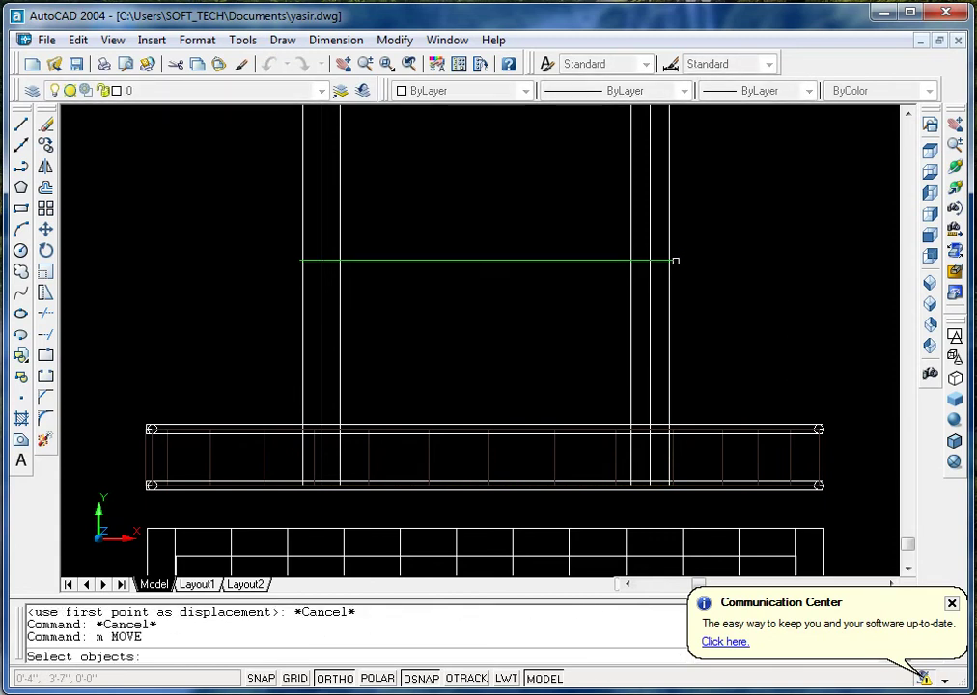
pyautogui.click(676, 261)
pyautogui.press('Return')
pyautogui.click(767, 211)
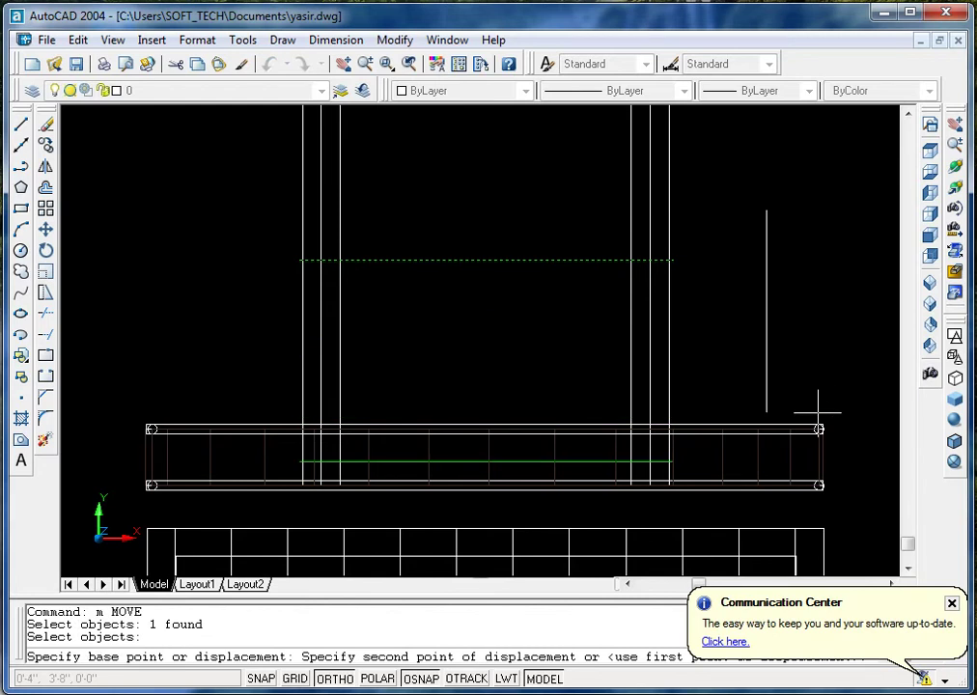
pyautogui.write("1'")
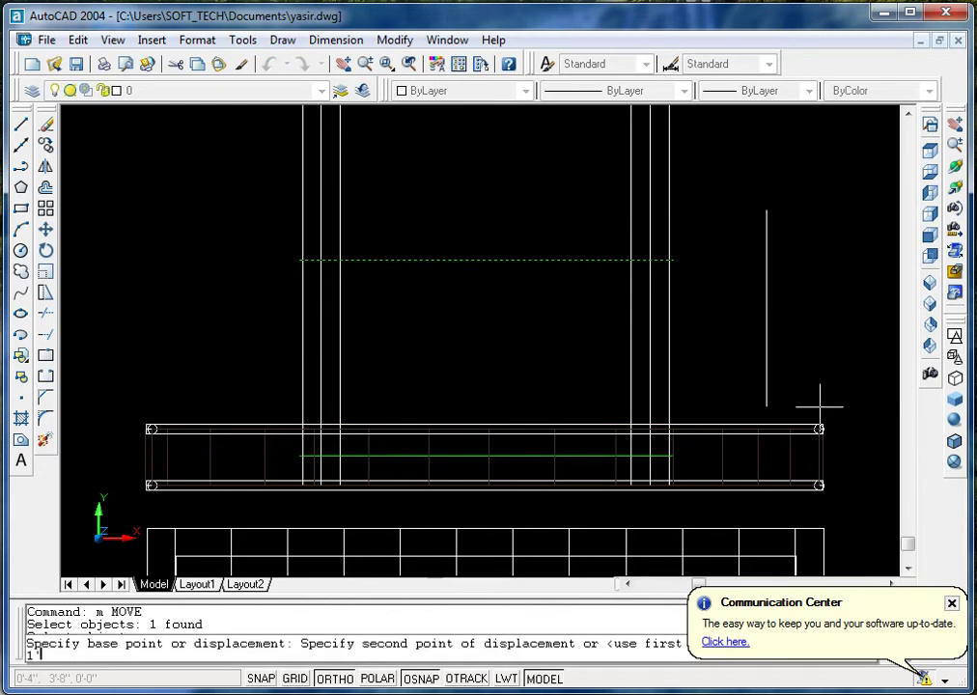
pyautogui.write('6')
pyautogui.press('Return')
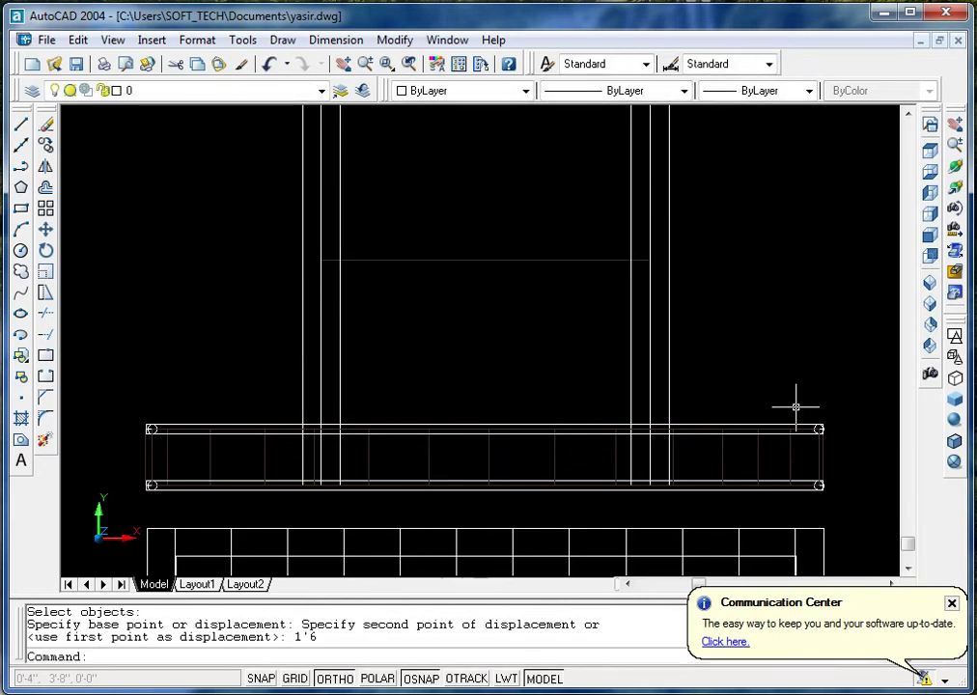
pyautogui.moveTo(599, 501); pyautogui.dragTo(613, 423, button='middle')
pyautogui.scroll(3, 613, 424)
# - Undo the recent pan and zoom changes and the 1'6" move of the green line
pyautogui.scroll(2, 609, 391)
pyautogui.click(608, 386)
pyautogui.press('Escape')
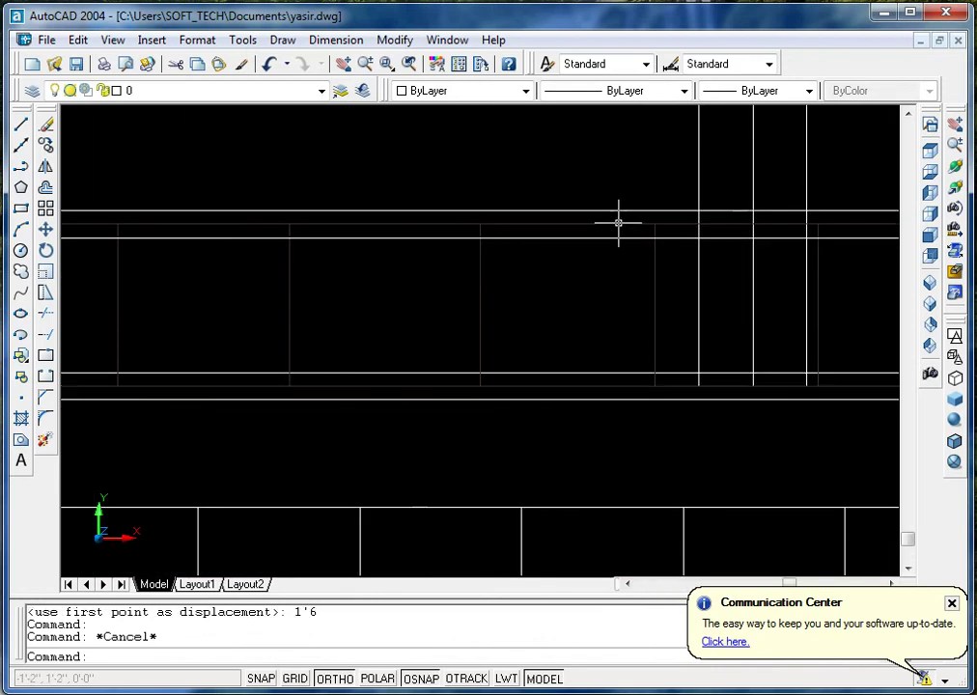
pyautogui.scroll(-3, 617, 224)
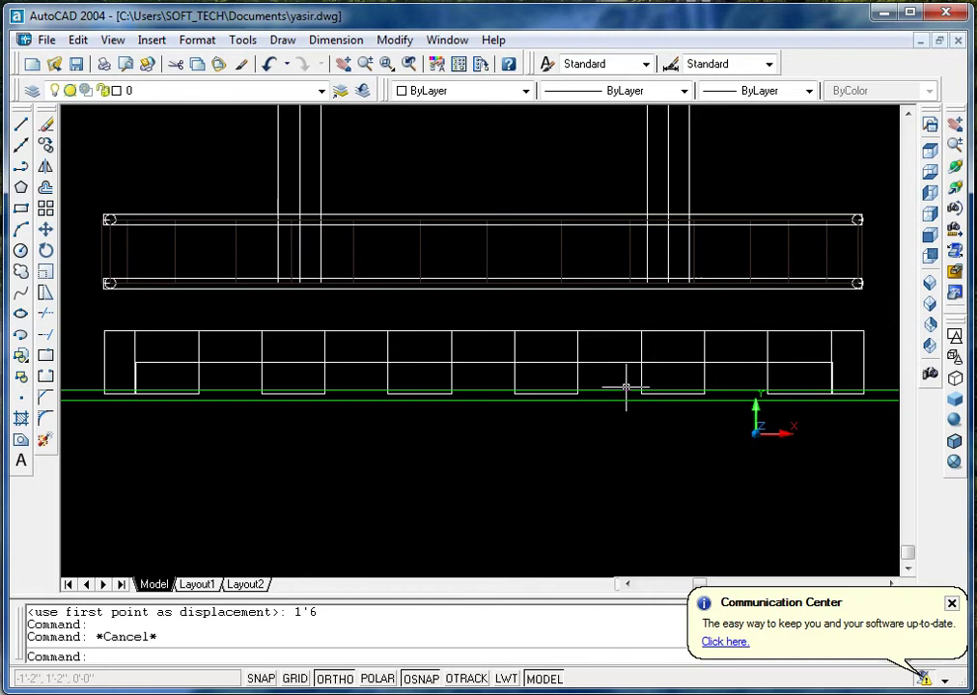
pyautogui.press('Escape')
pyautogui.moveTo(607, 333); pyautogui.dragTo(591, 460, button='middle')
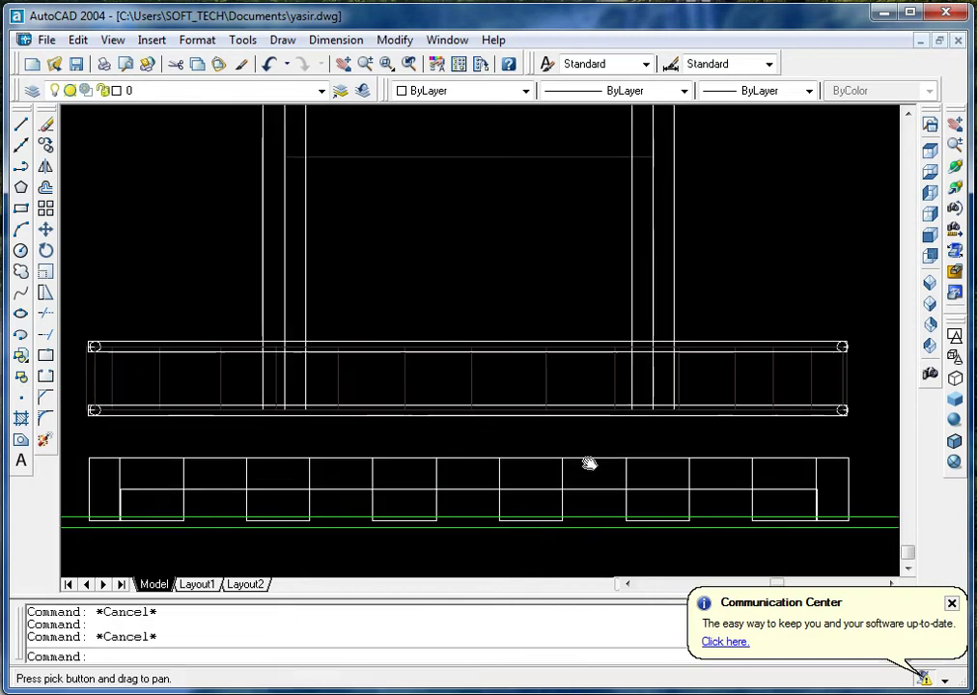
pyautogui.press('Escape')
pyautogui.write('y')
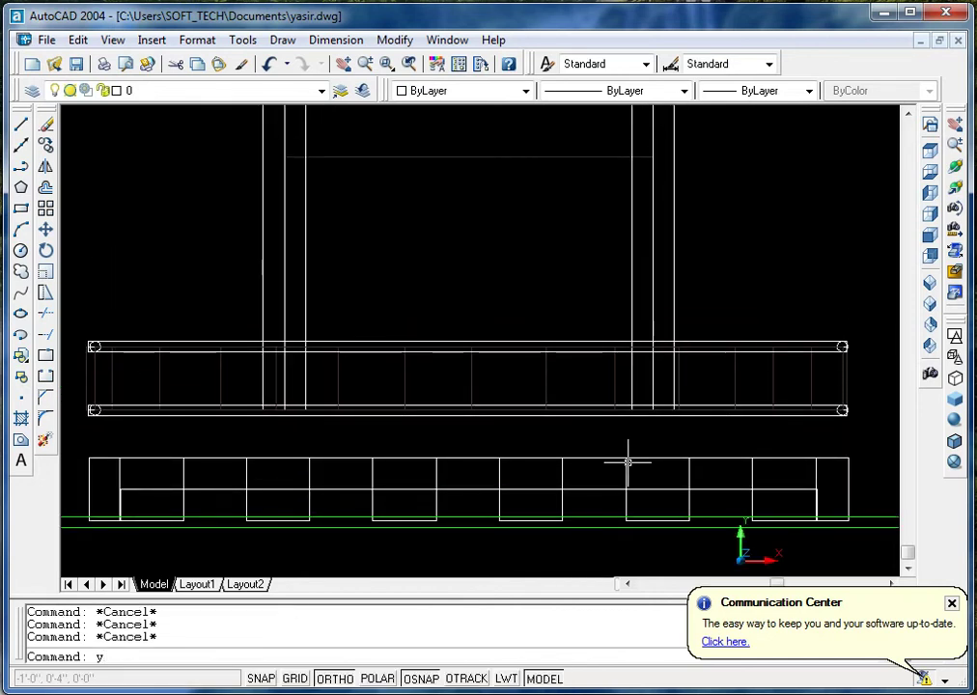
pyautogui.press('Return')
pyautogui.press('Return')
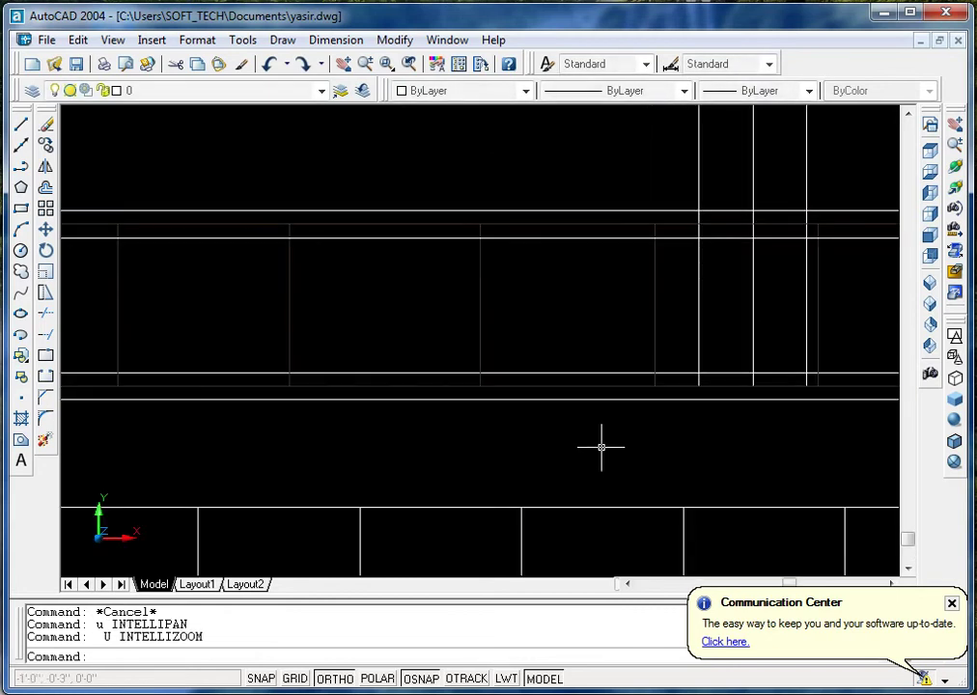
pyautogui.scroll(-3, 638, 385)
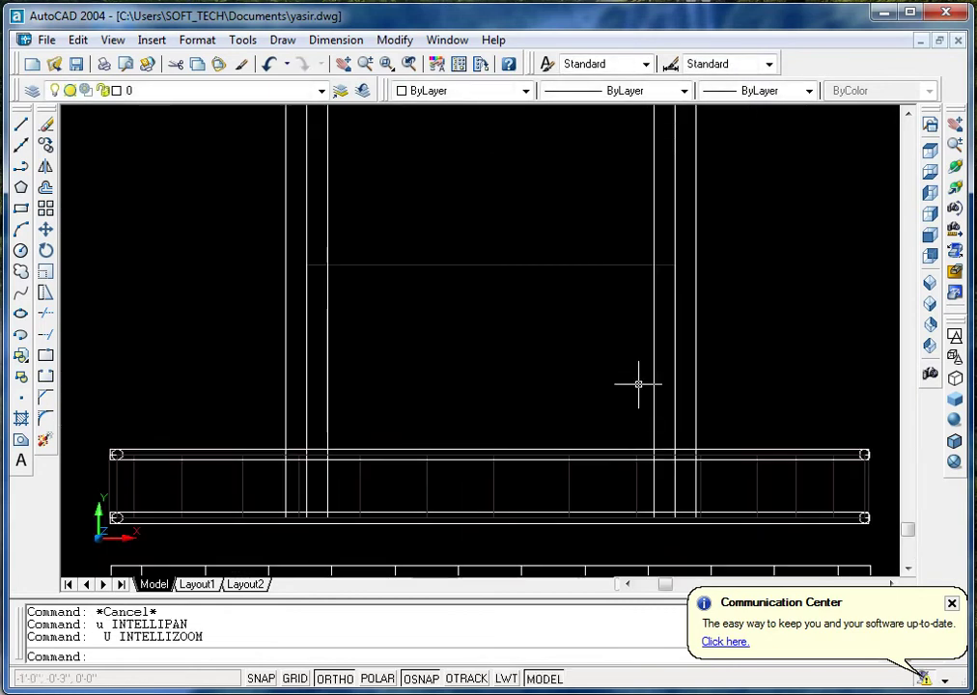
pyautogui.press('Return')
pyautogui.press('Return')
pyautogui.press('Return')
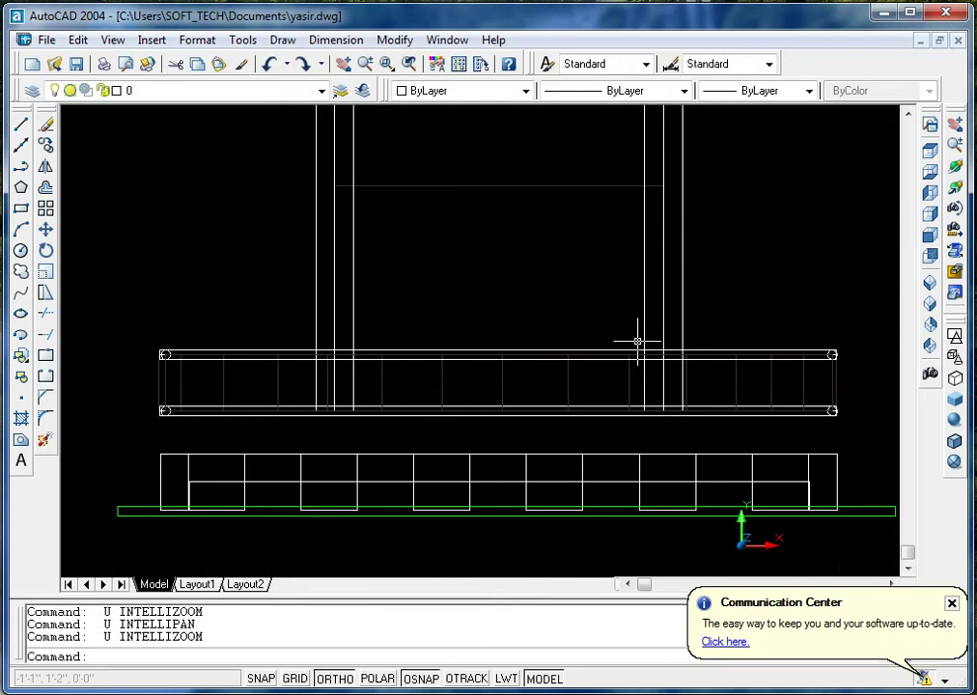
pyautogui.press('Return')
pyautogui.press('Return')
pyautogui.press('Escape')
pyautogui.press('Escape')
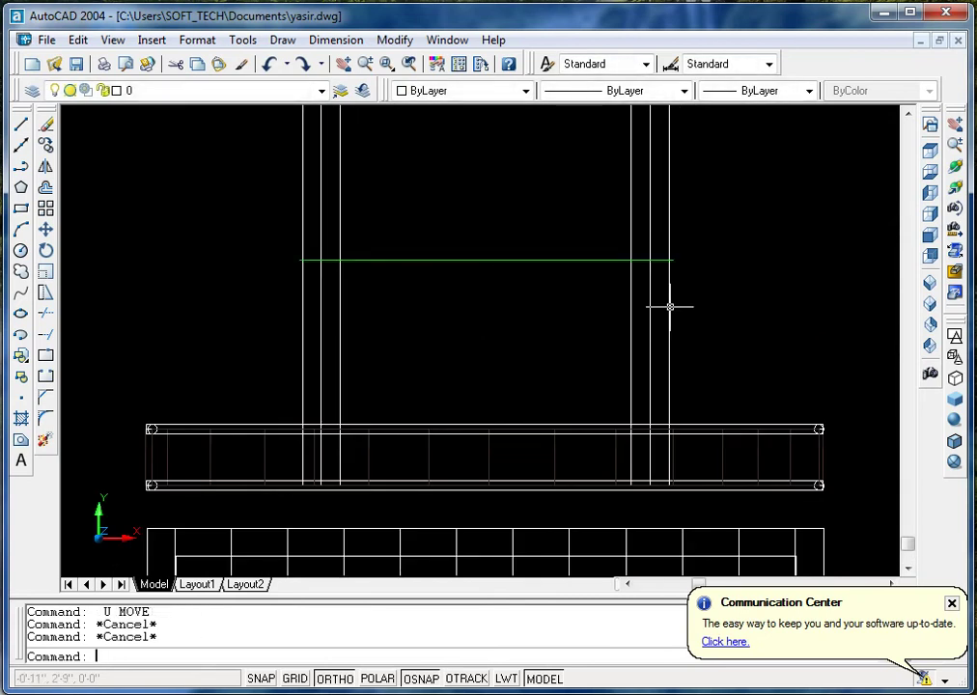
# - Move the green horizontal line down 1'3"
pyautogui.write('m')
pyautogui.press('Return')
pyautogui.click(674, 258)
pyautogui.press('Return')
pyautogui.click(752, 212)
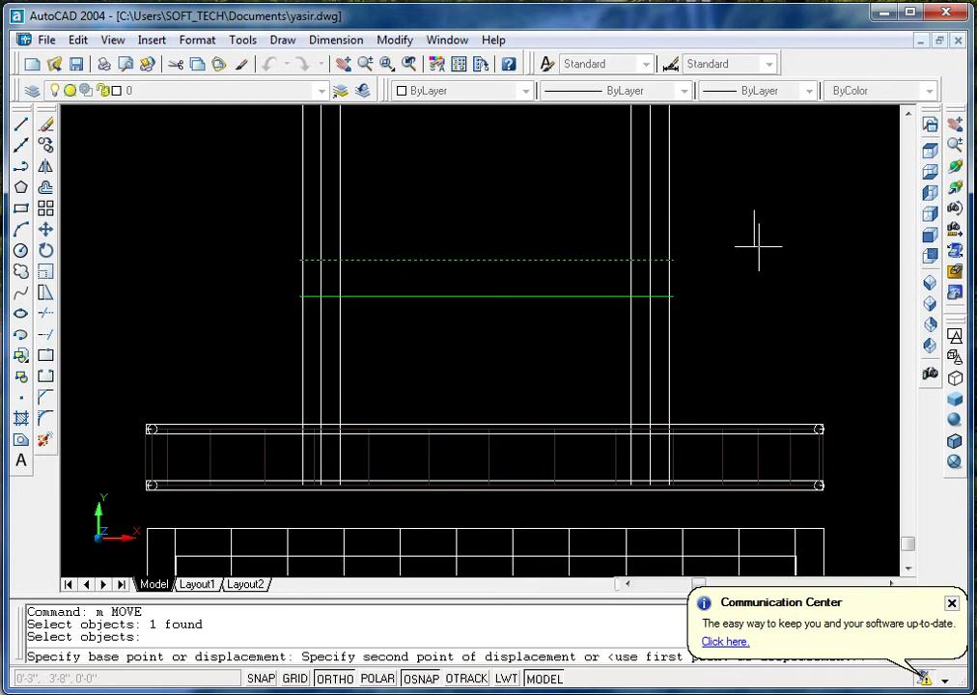
pyautogui.write('1')
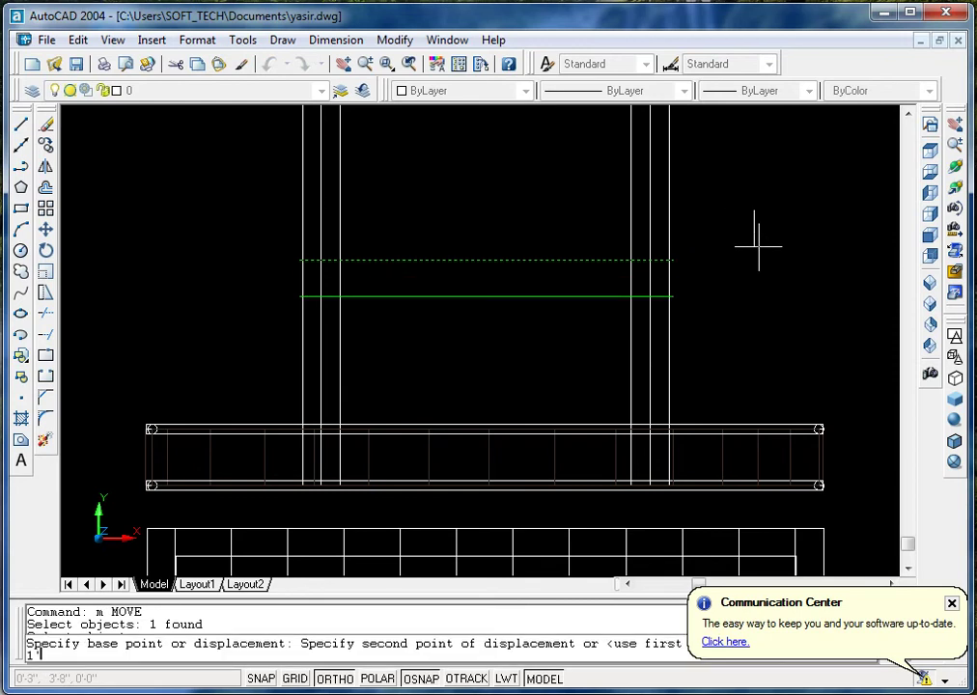
pyautogui.write('3')
pyautogui.press('Return')
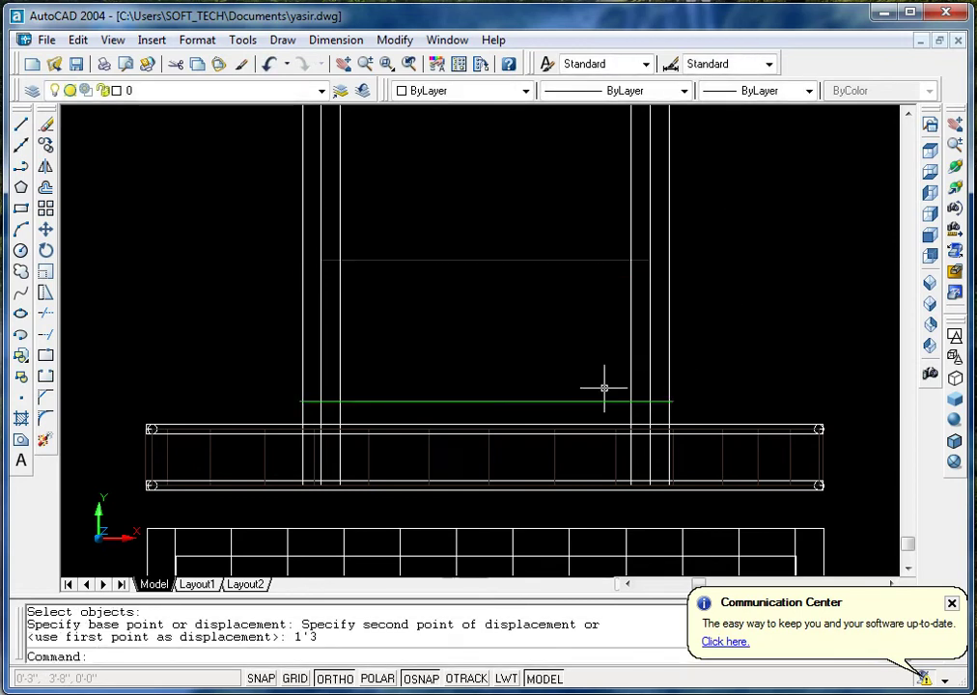
pyautogui.moveTo(605, 388); pyautogui.dragTo(560, 465, button='middle')
pyautogui.press('Escape')
pyautogui.press('Escape')
pyautogui.press('Escape')
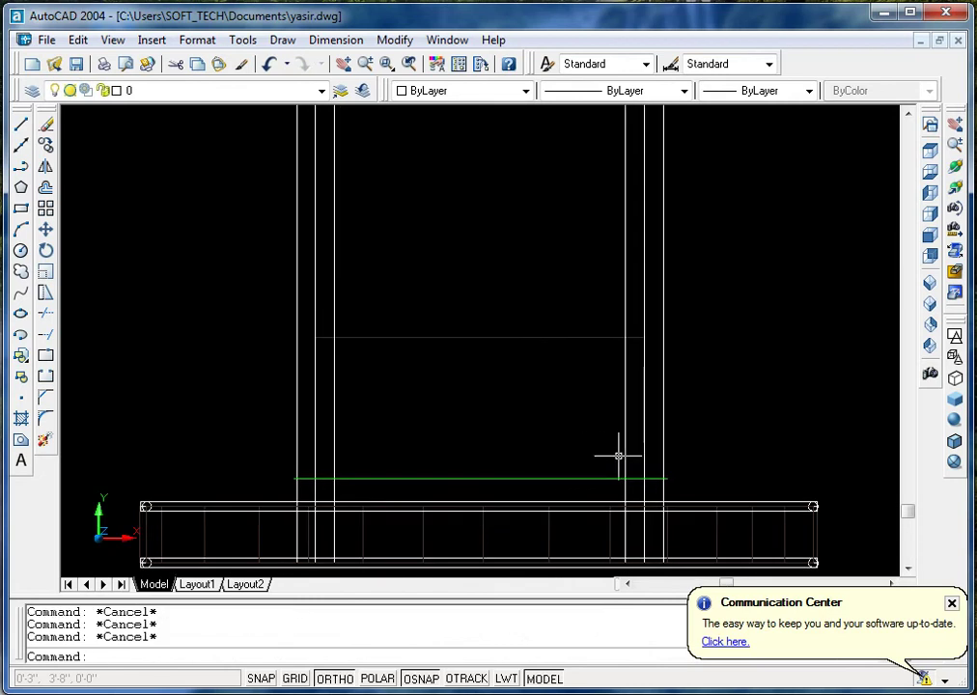
# - Move the green line down another 6" onto the base band
pyautogui.write('m')
pyautogui.press('Return')
pyautogui.click(620, 478)
pyautogui.press('Return')
pyautogui.click(739, 378)
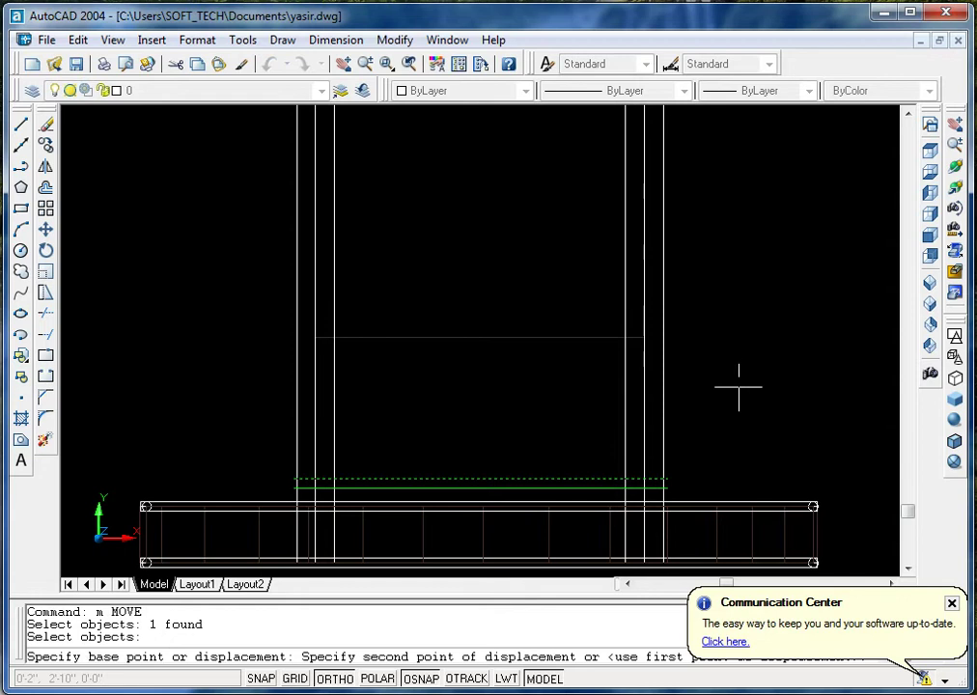
pyautogui.write('6')
pyautogui.press('Return')
pyautogui.moveTo(669, 425)
pyautogui.mouseDown(button='middle')
pyautogui.moveTo(624, 302)
pyautogui.moveTo(602, 360)
pyautogui.mouseUp(button='middle')
pyautogui.press('Escape')
pyautogui.press('Escape')
pyautogui.press('Escape')
pyautogui.write('co')
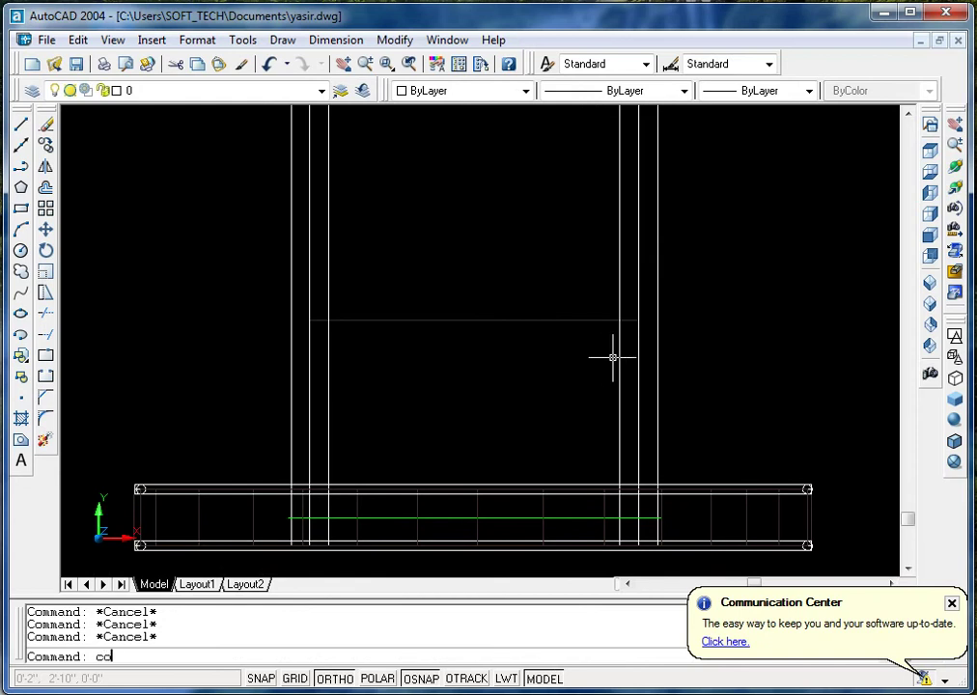
# - Multiple-copy the three horizontal lines at intervals up the lower half of the tower
pyautogui.press('Return')
pyautogui.click(590, 288)
pyautogui.click(407, 356)
pyautogui.press('Return')
pyautogui.press('Return')
pyautogui.click(748, 224)
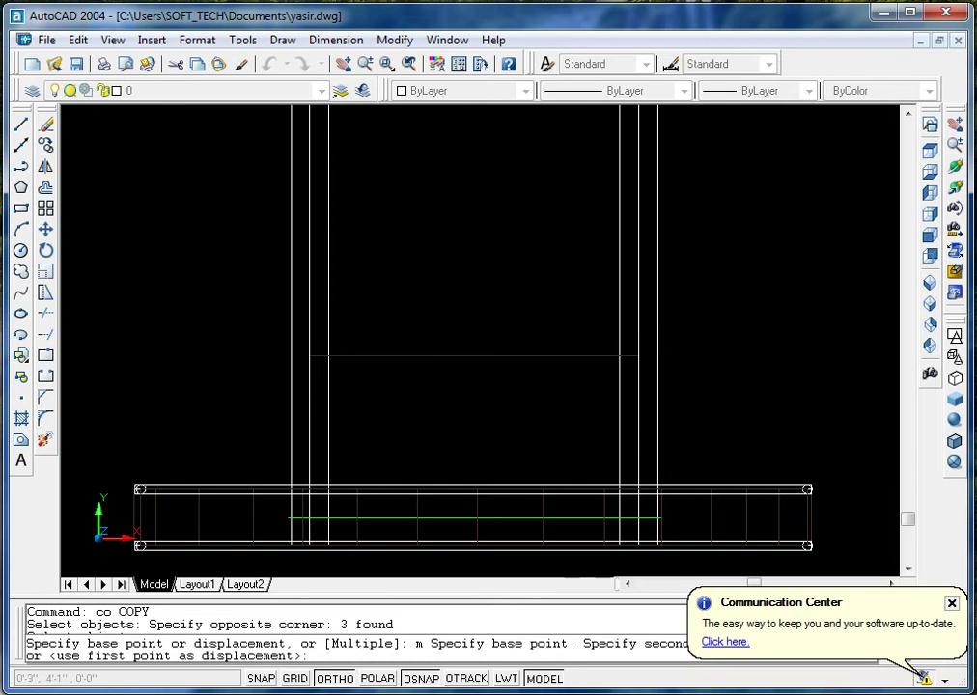
pyautogui.click(751, 263)
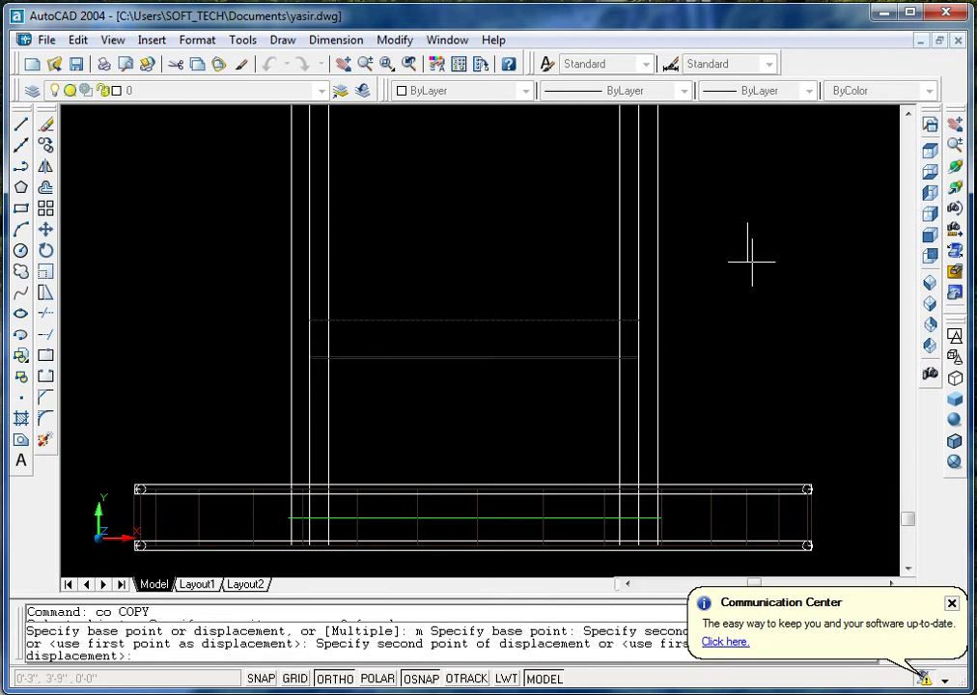
pyautogui.click(755, 357)
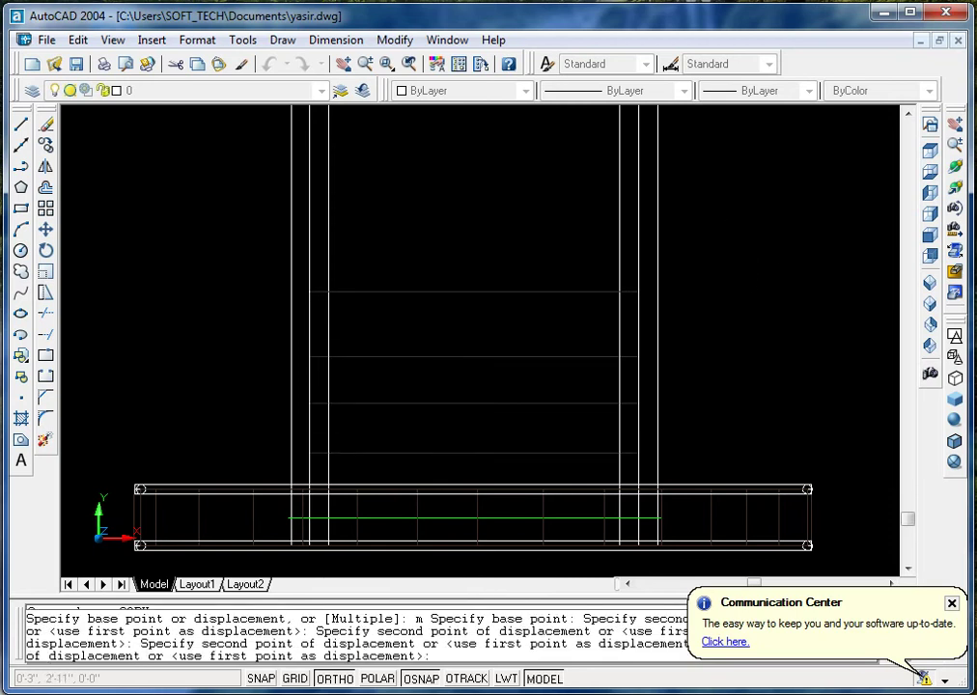
pyautogui.click(748, 191)
pyautogui.moveTo(746, 149); pyautogui.dragTo(748, 364, button='middle')
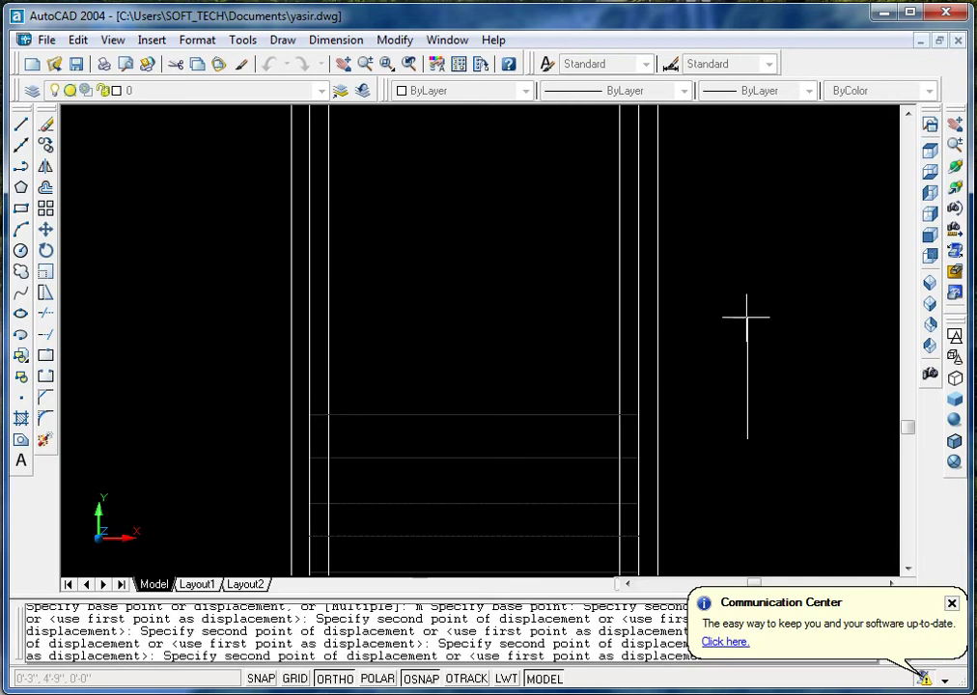
pyautogui.click(747, 316)
pyautogui.click(740, 267)
pyautogui.click(737, 198)
pyautogui.click(737, 166)
pyautogui.moveTo(737, 166); pyautogui.dragTo(759, 363, button='middle')
pyautogui.click(751, 355)
pyautogui.click(748, 323)
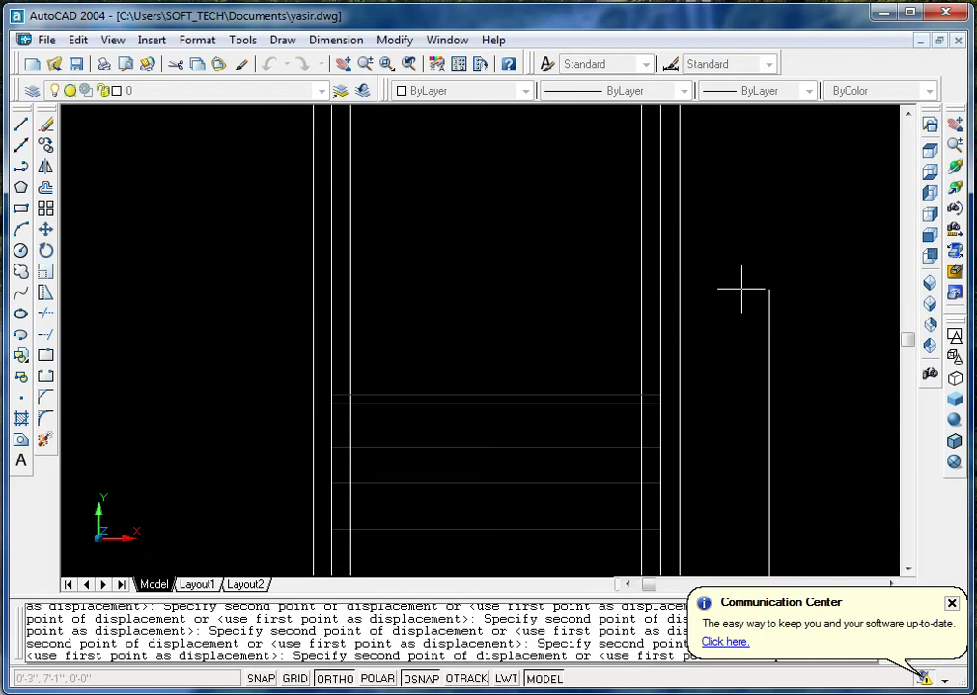
pyautogui.click(744, 281)
pyautogui.click(744, 258)
# - Continue placing horizontal line copies up to just below the column tops
pyautogui.moveTo(743, 258); pyautogui.dragTo(761, 399, button='middle')
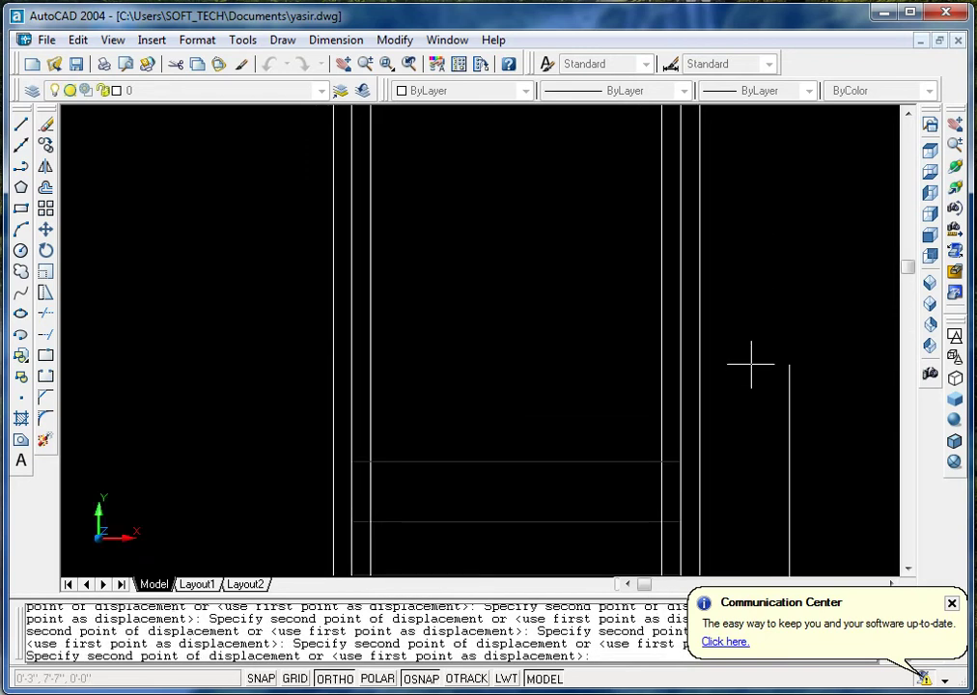
pyautogui.click(752, 364)
pyautogui.click(752, 319)
pyautogui.click(766, 234)
pyautogui.click(779, 219)
pyautogui.moveTo(779, 218); pyautogui.dragTo(784, 384, button='middle')
pyautogui.click(766, 319)
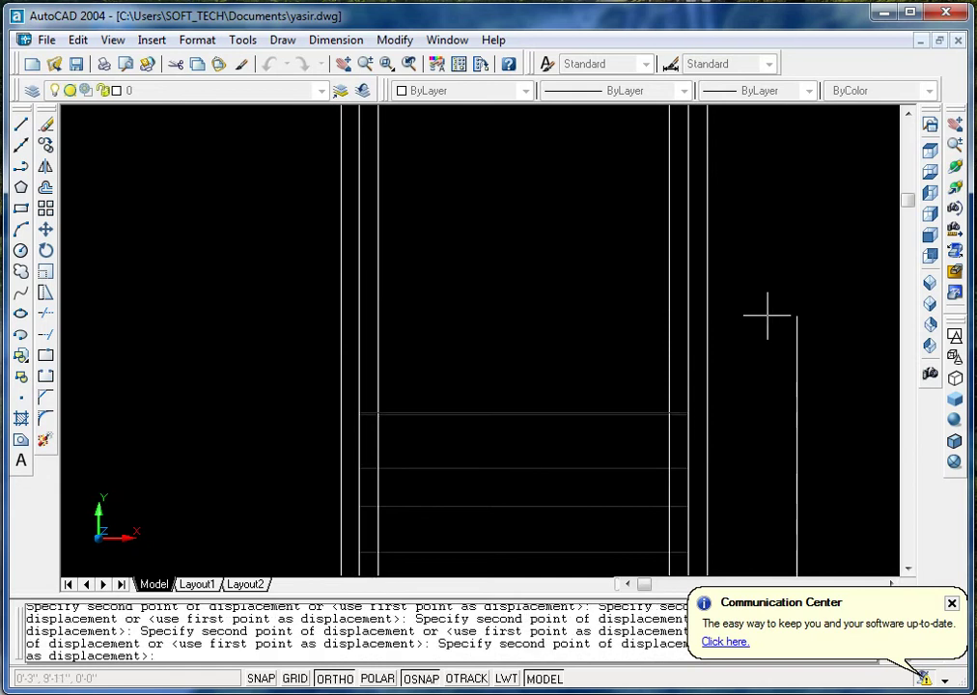
pyautogui.click(752, 270)
pyautogui.click(742, 204)
pyautogui.moveTo(753, 175); pyautogui.dragTo(766, 349, button='middle')
pyautogui.click(759, 337)
pyautogui.click(759, 270)
pyautogui.click(762, 208)
pyautogui.click(759, 170)
pyautogui.moveTo(759, 172); pyautogui.dragTo(766, 344, button='middle')
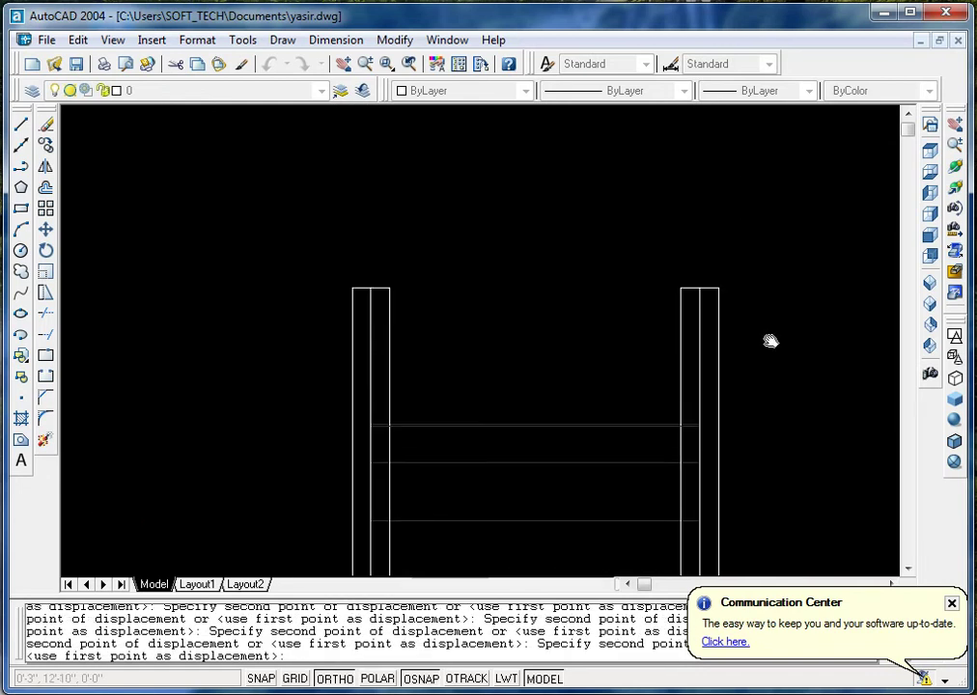
pyautogui.click(764, 258)
pyautogui.click(768, 223)
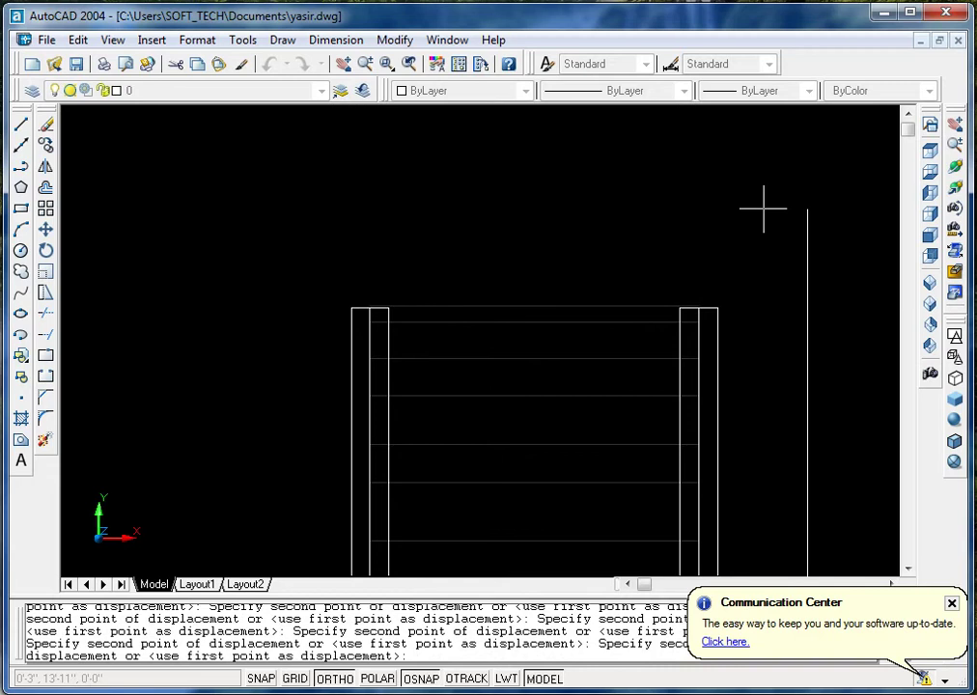
pyautogui.click(763, 208)
pyautogui.press('Escape')
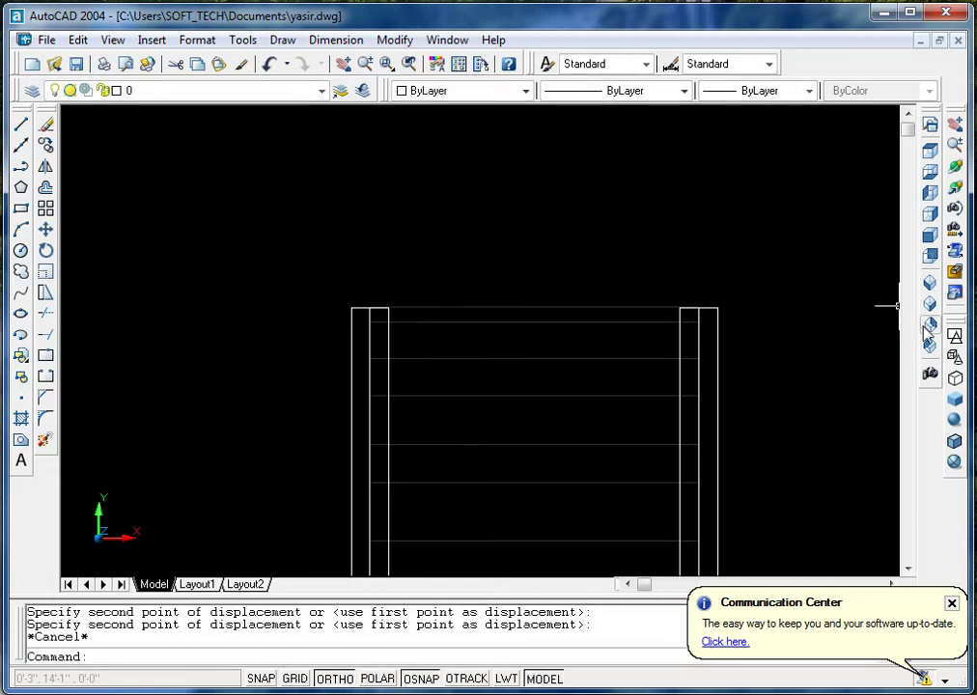
# - Orbit the tower in SW Isometric view, then switch to Top view
pyautogui.click(929, 284)
pyautogui.moveTo(581, 268); pyautogui.dragTo(596, 387, button='middle')
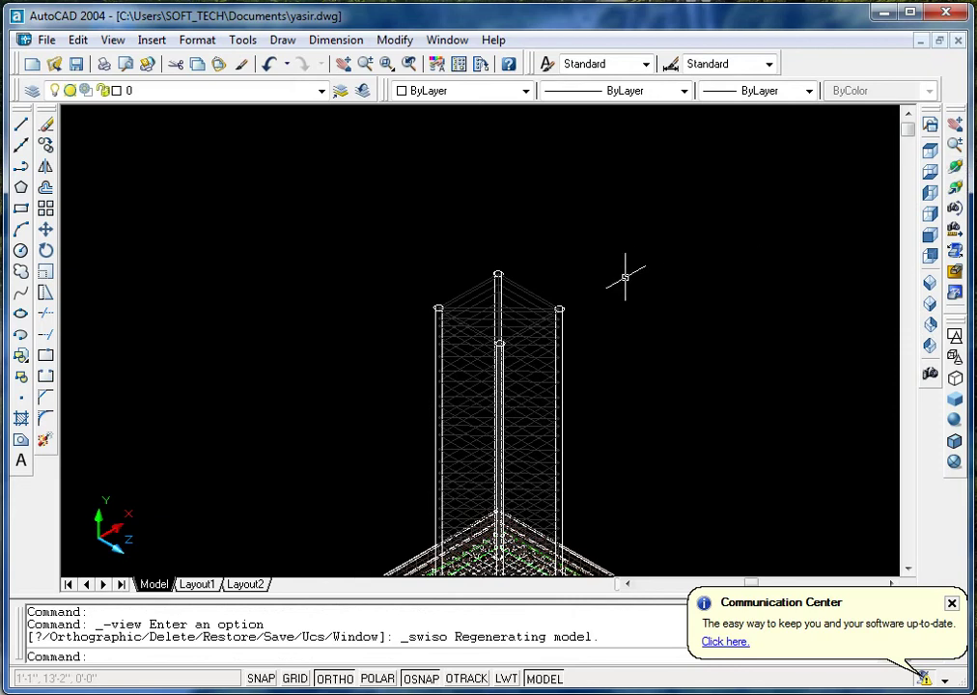
pyautogui.click(960, 170)
pyautogui.moveTo(576, 281)
pyautogui.mouseDown()
pyautogui.moveTo(583, 469)
pyautogui.moveTo(584, 411)
pyautogui.moveTo(665, 384)
pyautogui.moveTo(570, 435)
pyautogui.moveTo(594, 447)
pyautogui.moveTo(604, 388)
pyautogui.moveTo(557, 385)
pyautogui.moveTo(560, 395)
pyautogui.moveTo(517, 214)
pyautogui.moveTo(556, 359)
pyautogui.moveTo(488, 449)
pyautogui.moveTo(437, 489)
pyautogui.moveTo(395, 489)
pyautogui.moveTo(521, 427)
pyautogui.moveTo(457, 375)
pyautogui.moveTo(574, 490)
pyautogui.moveTo(478, 527)
pyautogui.mouseUp()
pyautogui.press('Escape')
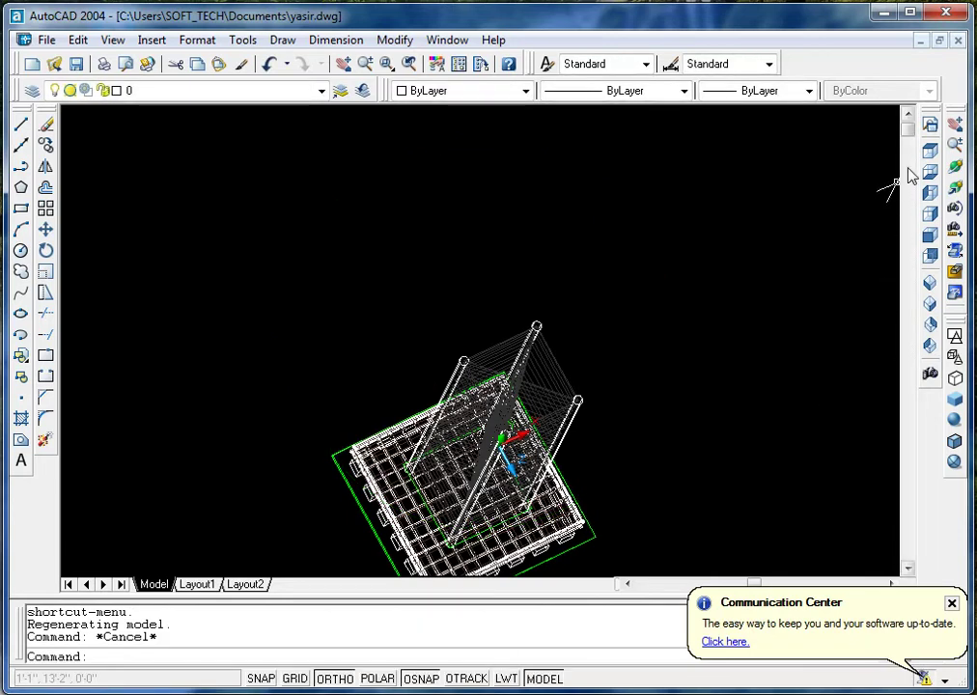
pyautogui.click(930, 152)
pyautogui.moveTo(541, 266); pyautogui.dragTo(541, 321, button='middle')
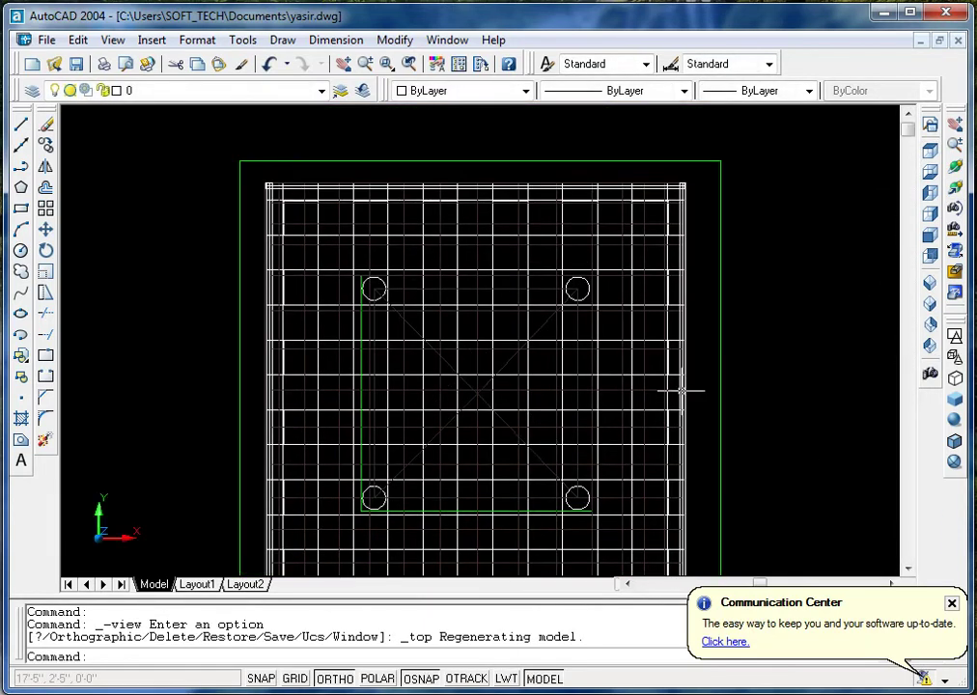
pyautogui.moveTo(337, 431); pyautogui.dragTo(317, 361, button='middle')
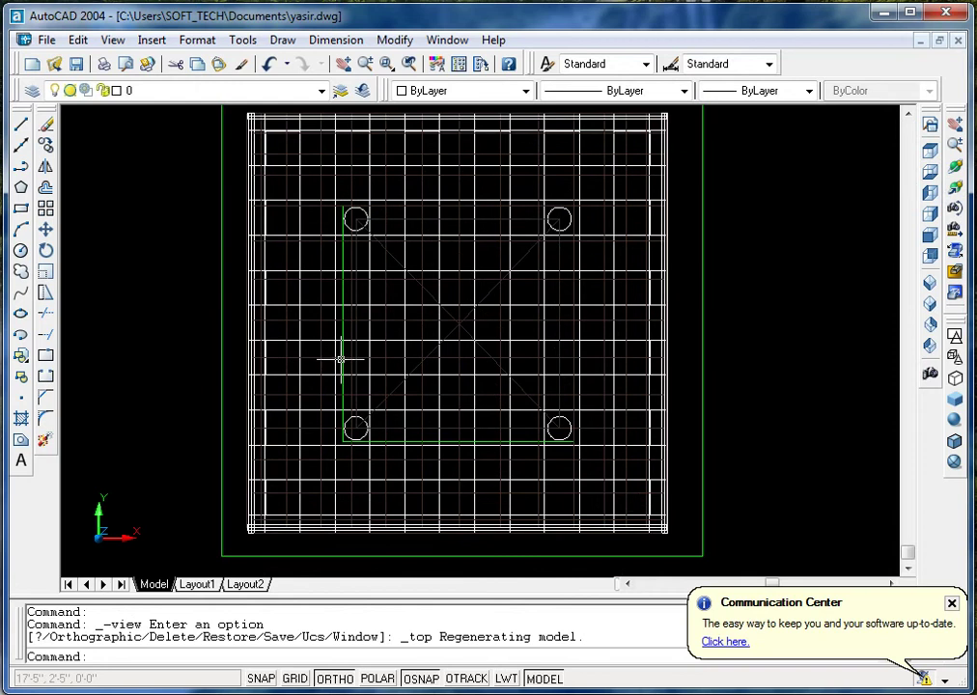
pyautogui.click(342, 359)
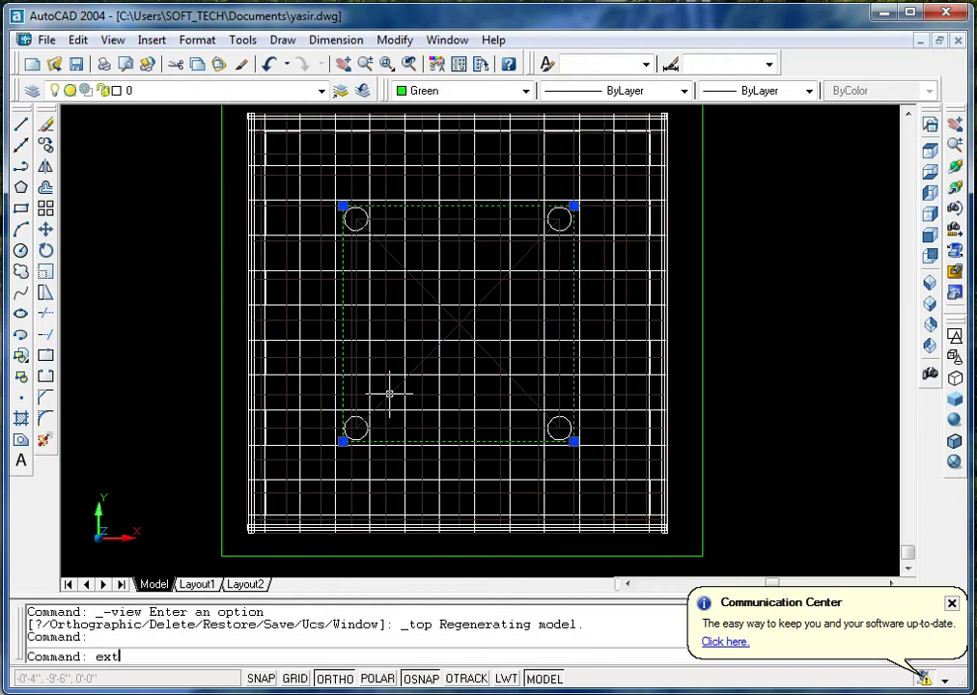
pyautogui.press('Return')
pyautogui.click(344, 397)
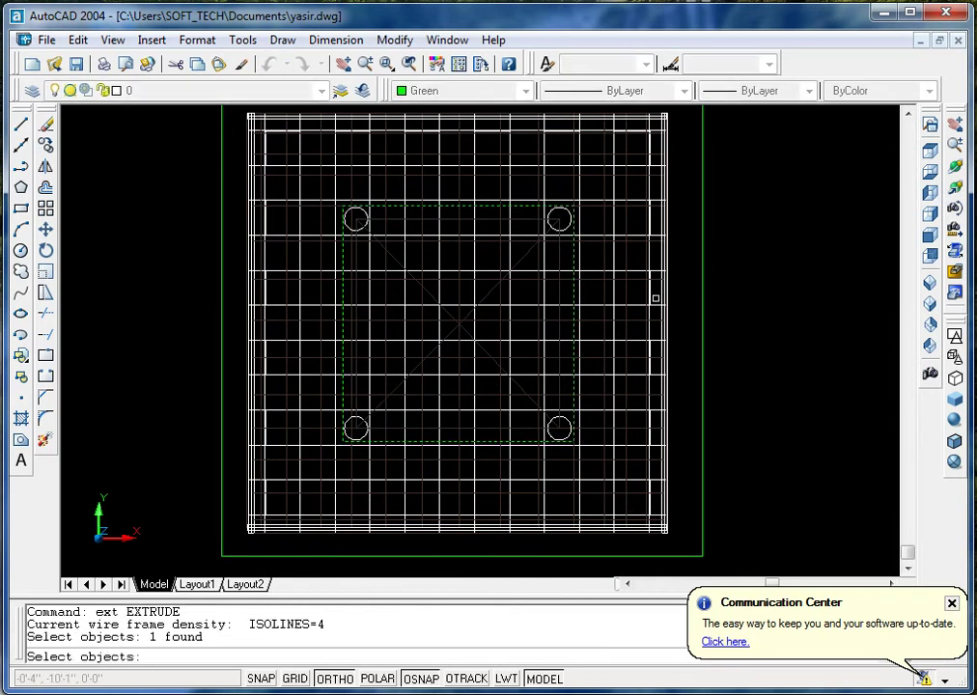
pyautogui.press('Return')
pyautogui.write("12'")
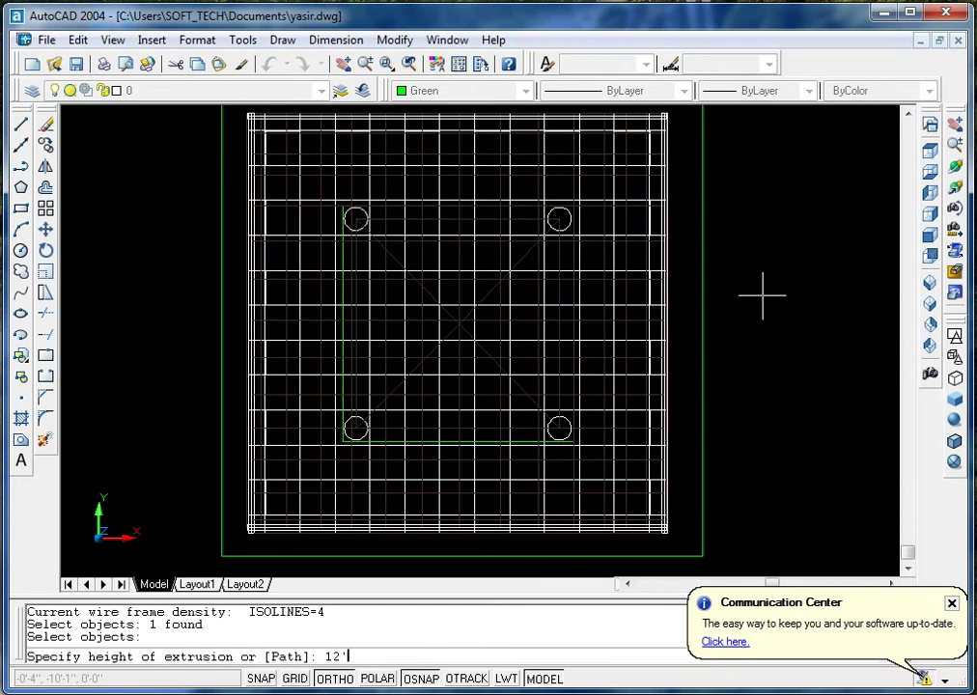
pyautogui.press('Return')
pyautogui.press('Return')
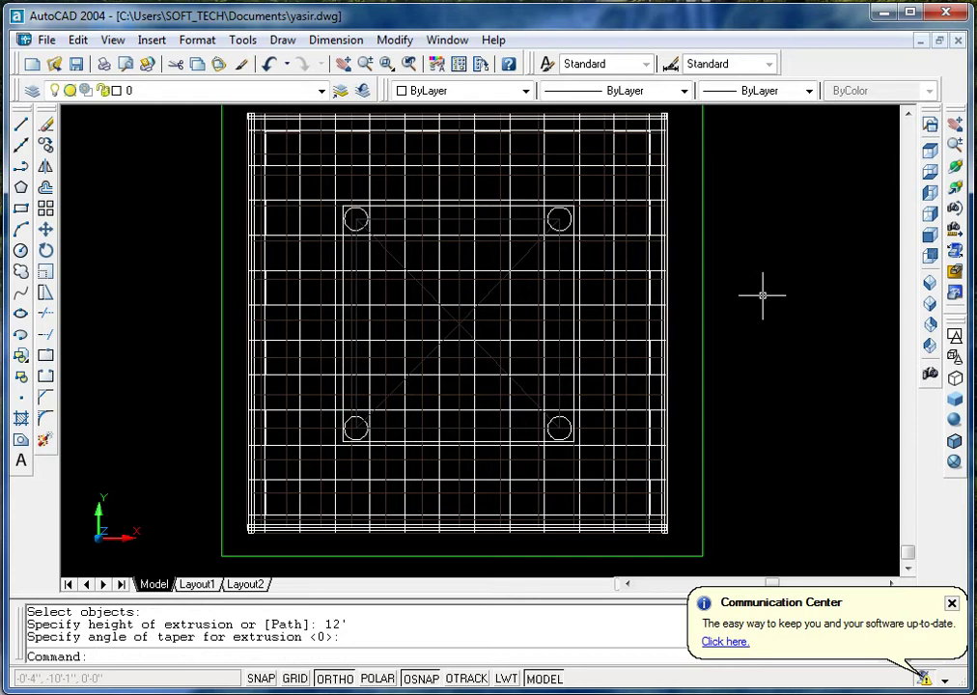
pyautogui.write('u')
pyautogui.press('Return')
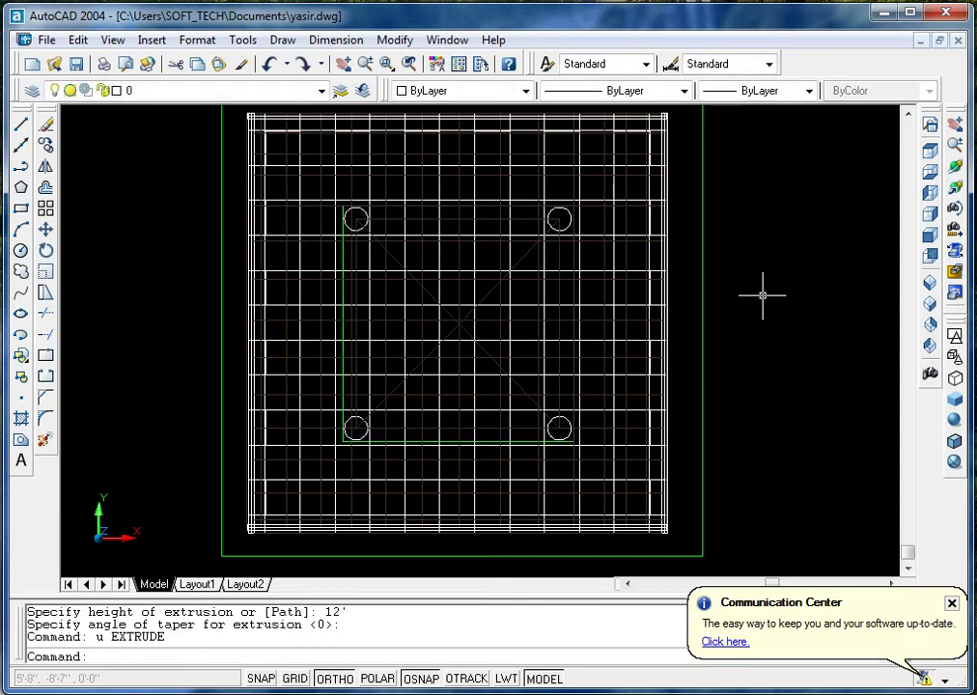
pyautogui.write('u')
pyautogui.press('Return')
pyautogui.press('Escape')
pyautogui.press('Escape')
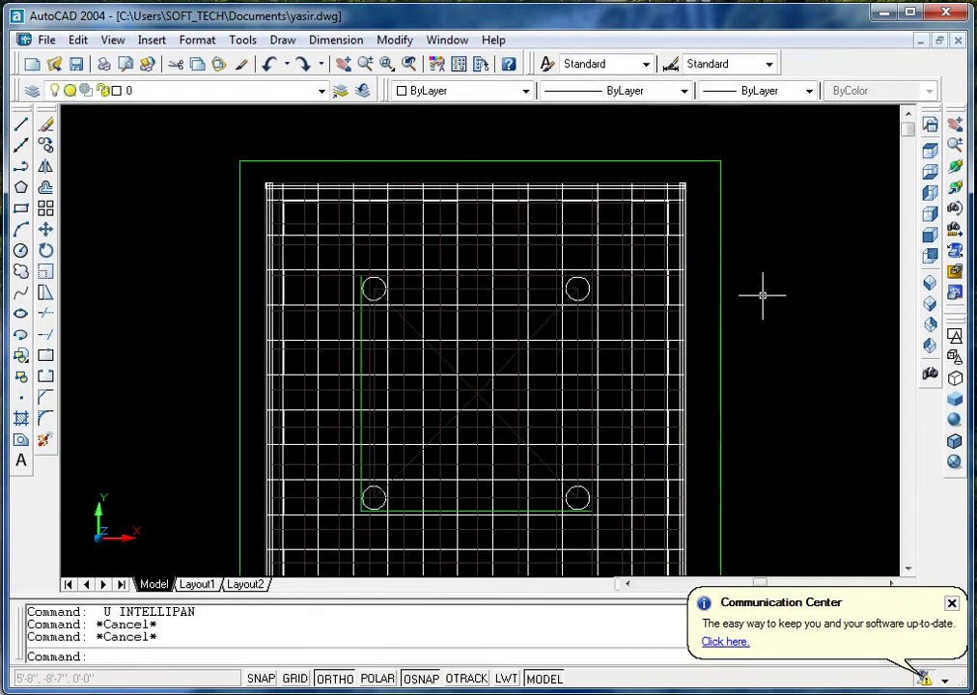
pyautogui.press('Return')
pyautogui.click(361, 452)
pyautogui.press('Return')
pyautogui.write("14'")
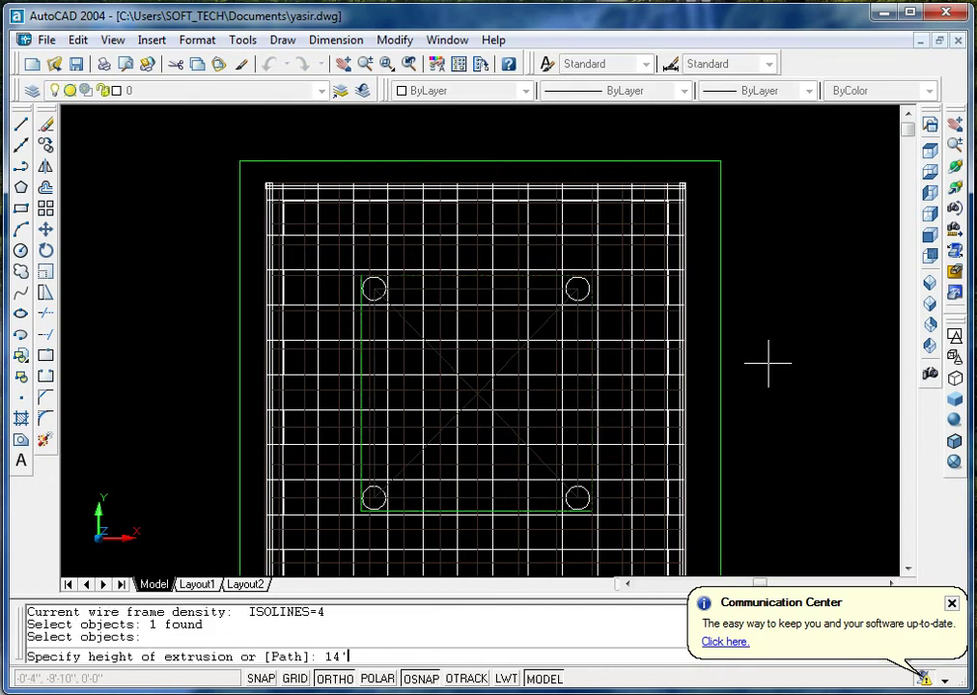
pyautogui.press('Return')
pyautogui.press('Return')
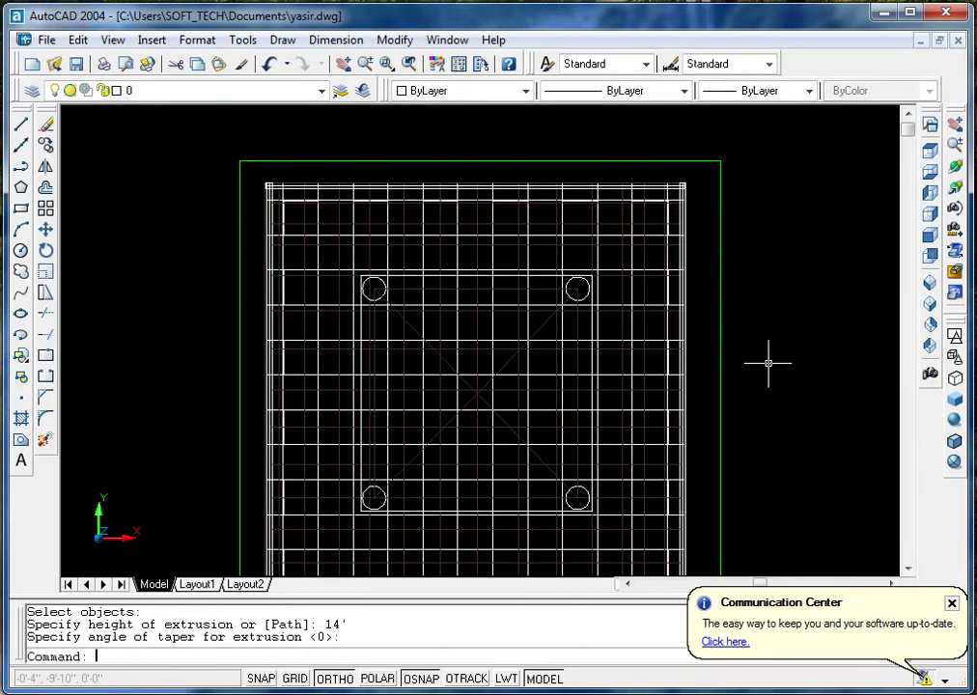
pyautogui.press('Escape')
pyautogui.press('Escape')
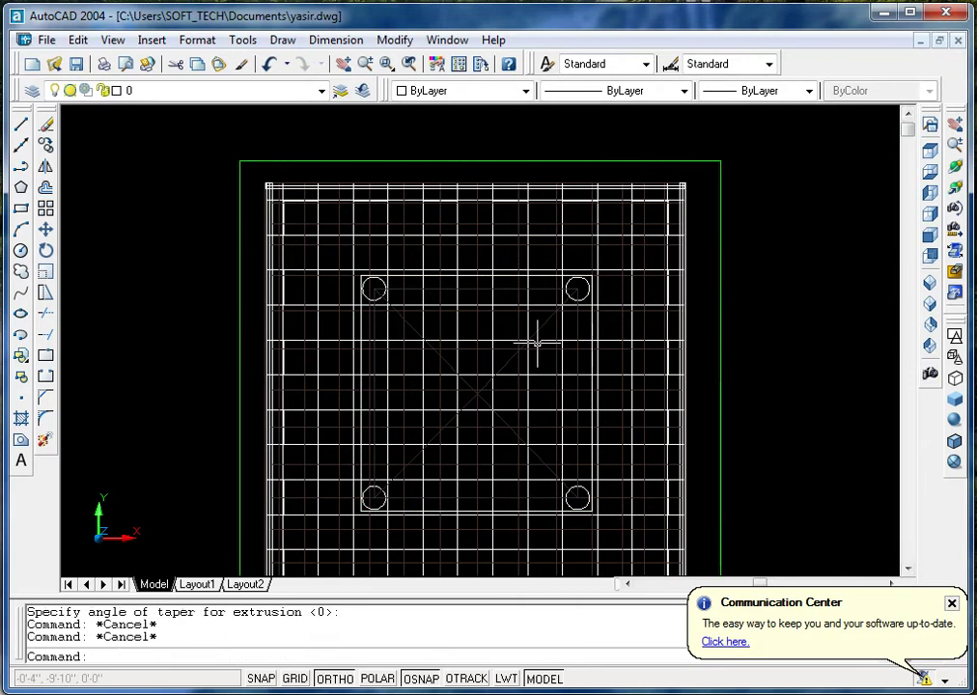
pyautogui.moveTo(534, 340); pyautogui.dragTo(536, 294, button='middle')
pyautogui.press('Escape')
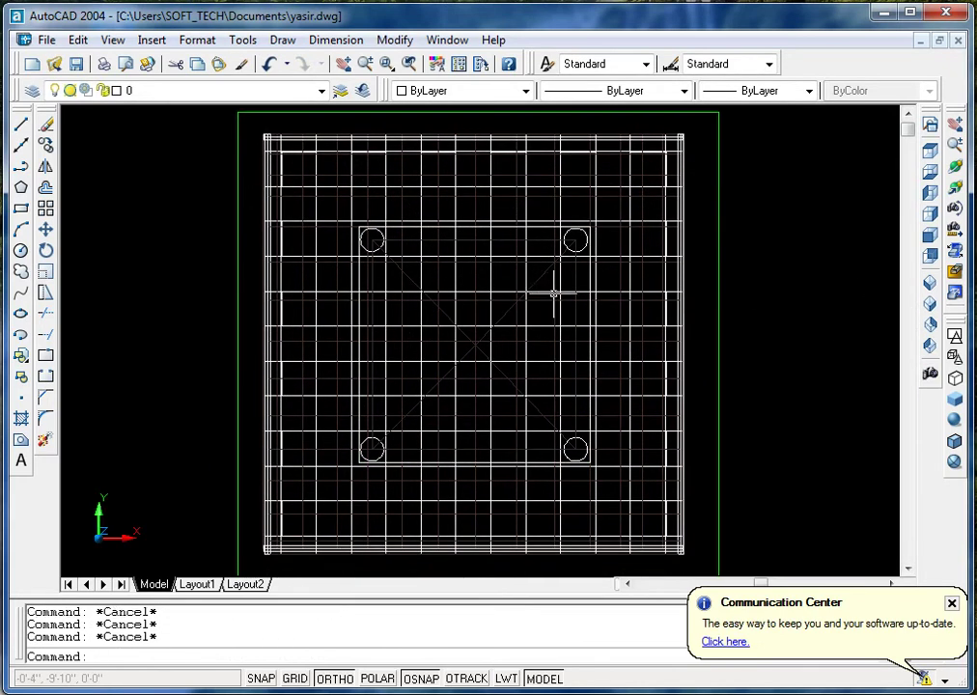
# - Draw a rectangle from the slab's top-left corner to its bottom-right corner
pyautogui.scroll(-2, 554, 293)
pyautogui.write('re')
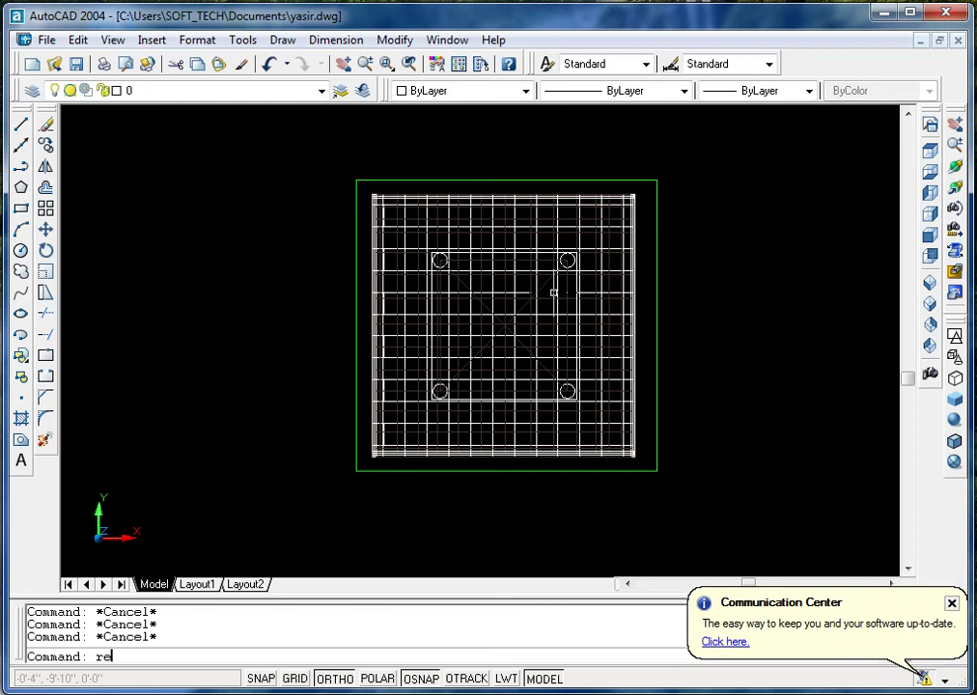
pyautogui.write('c')
pyautogui.press('Return')
pyautogui.scroll(2, 367, 179)
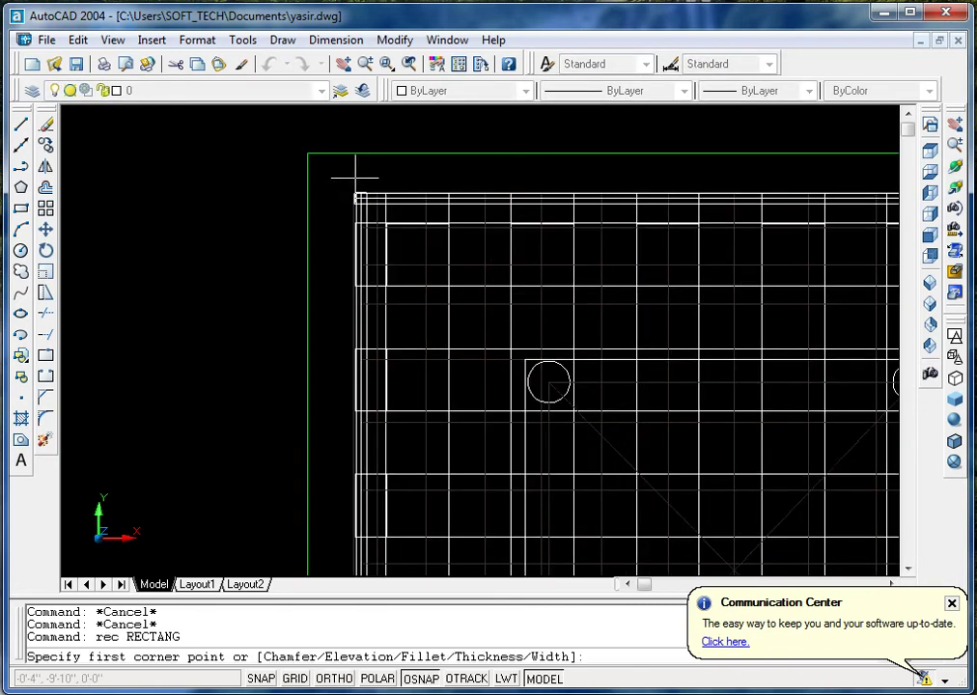
pyautogui.scroll(1, 343, 183)
pyautogui.scroll(2, 370, 217)
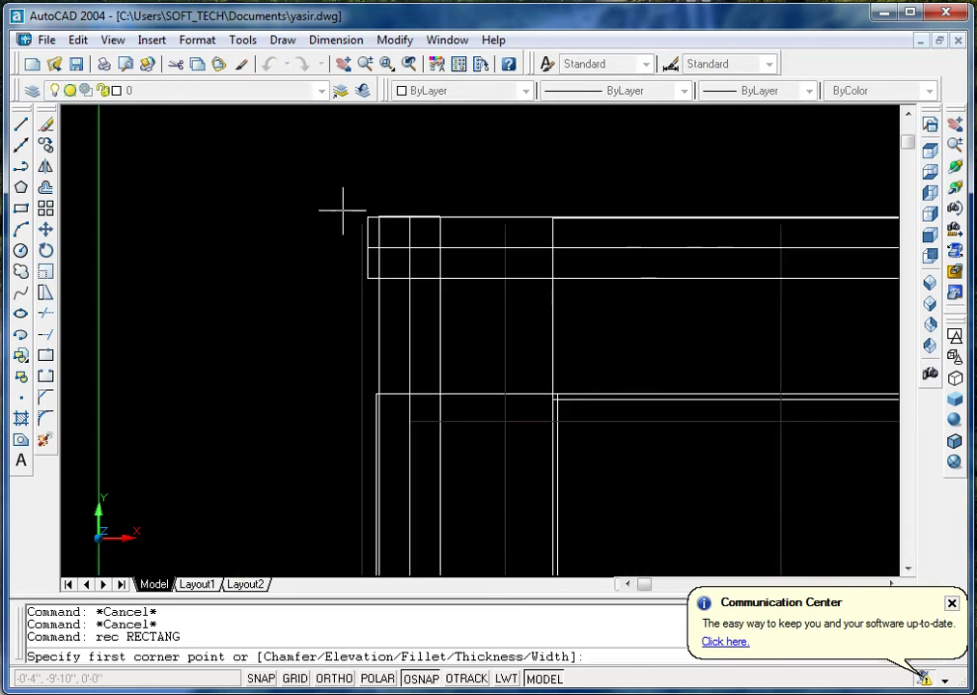
pyautogui.click(367, 218)
pyautogui.moveTo(742, 327)
pyautogui.mouseDown(button='middle')
pyautogui.moveTo(534, 192)
pyautogui.moveTo(821, 386)
pyautogui.moveTo(476, 167)
pyautogui.mouseUp(button='middle')
pyautogui.scroll(-3, 696, 334)
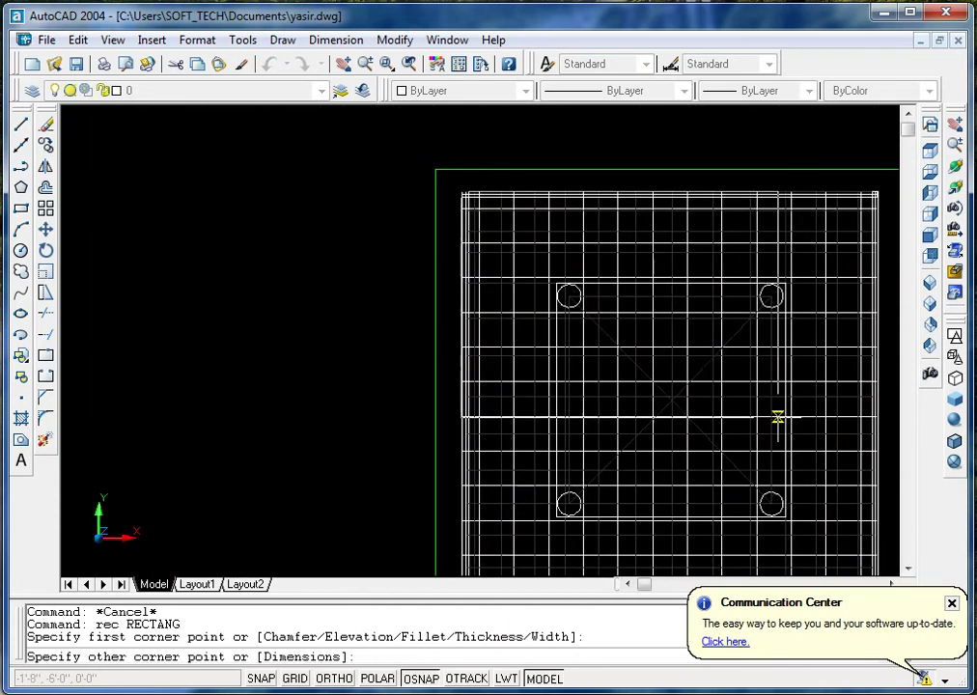
pyautogui.moveTo(779, 414); pyautogui.dragTo(489, 366, button='middle')
pyautogui.scroll(2, 604, 363)
pyautogui.scroll(2, 603, 373)
pyautogui.click(531, 327)
# - Extrude the rectangle 3' high with 0 taper and view it in SW Isometric
pyautogui.click(500, 326)
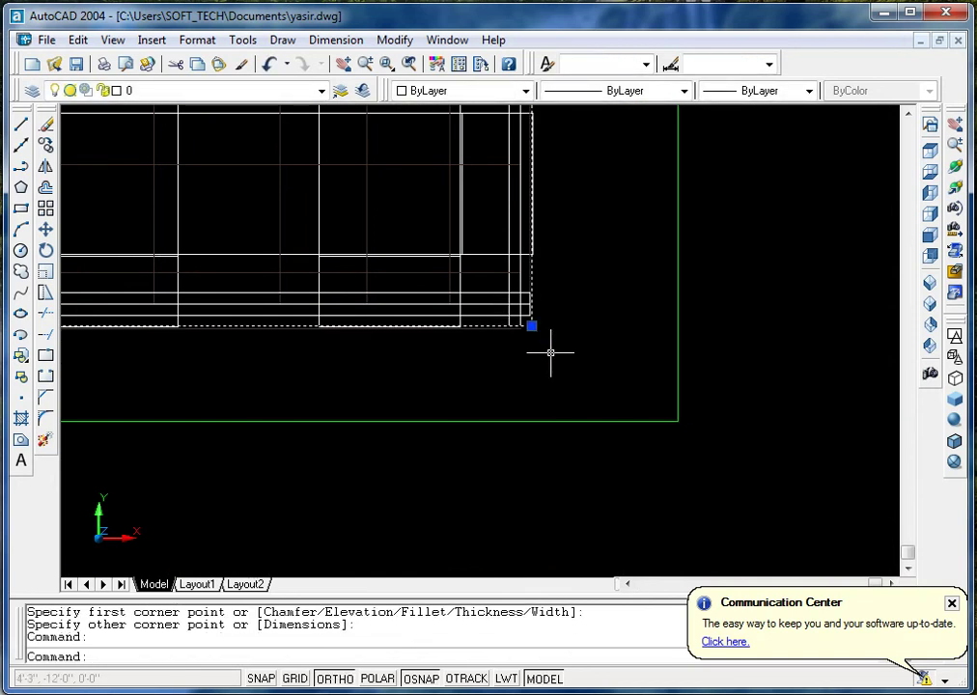
pyautogui.write('ext')
pyautogui.press('Return')
pyautogui.click(531, 290)
pyautogui.press('Return')
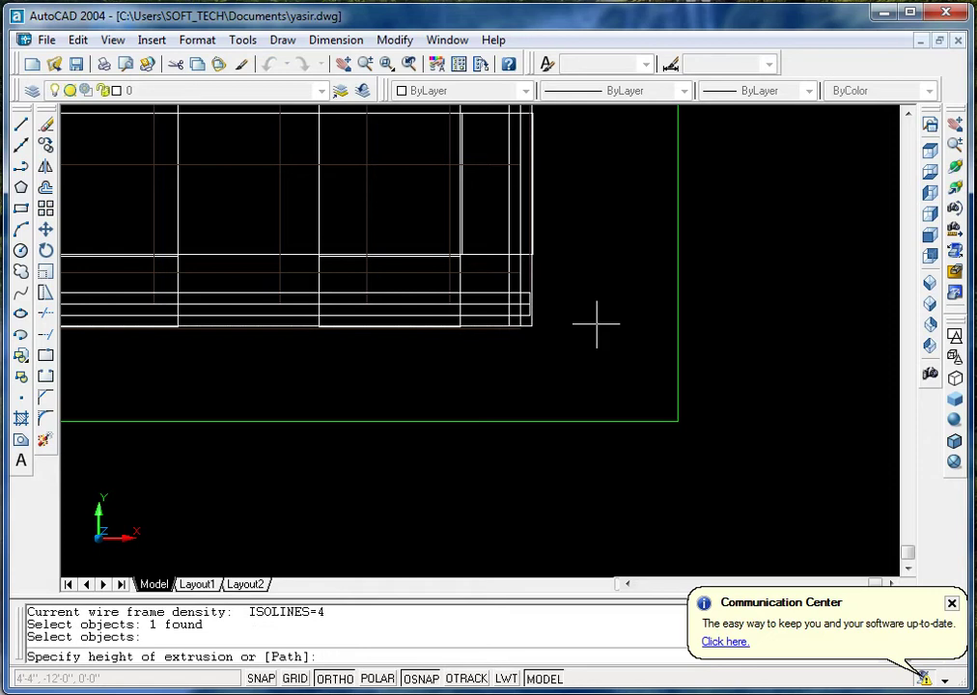
pyautogui.write("3'")
pyautogui.press('Return')
pyautogui.press('Return')
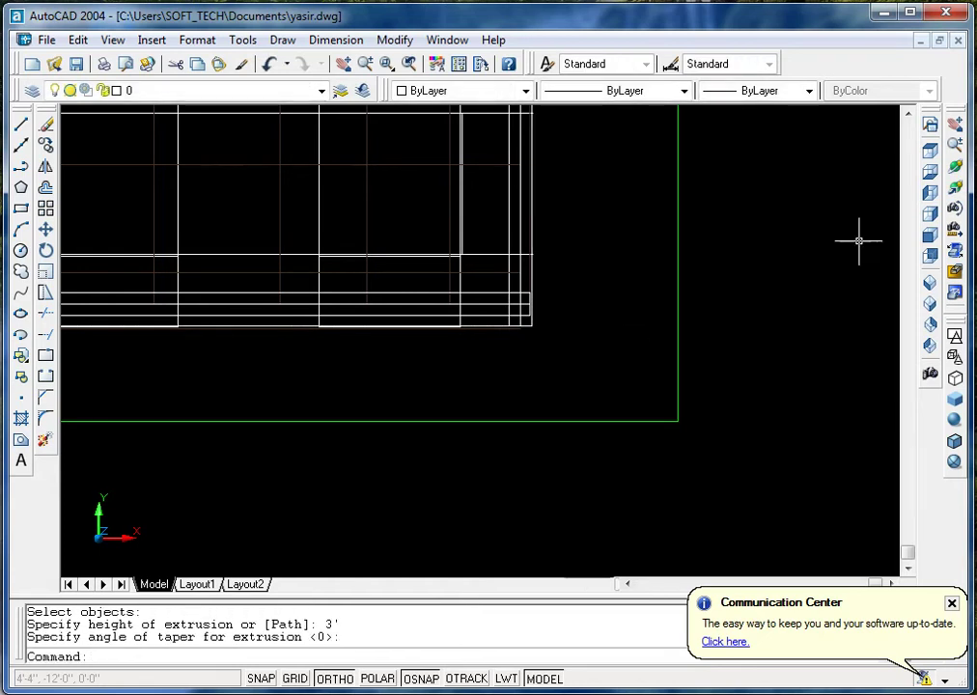
pyautogui.click(931, 284)
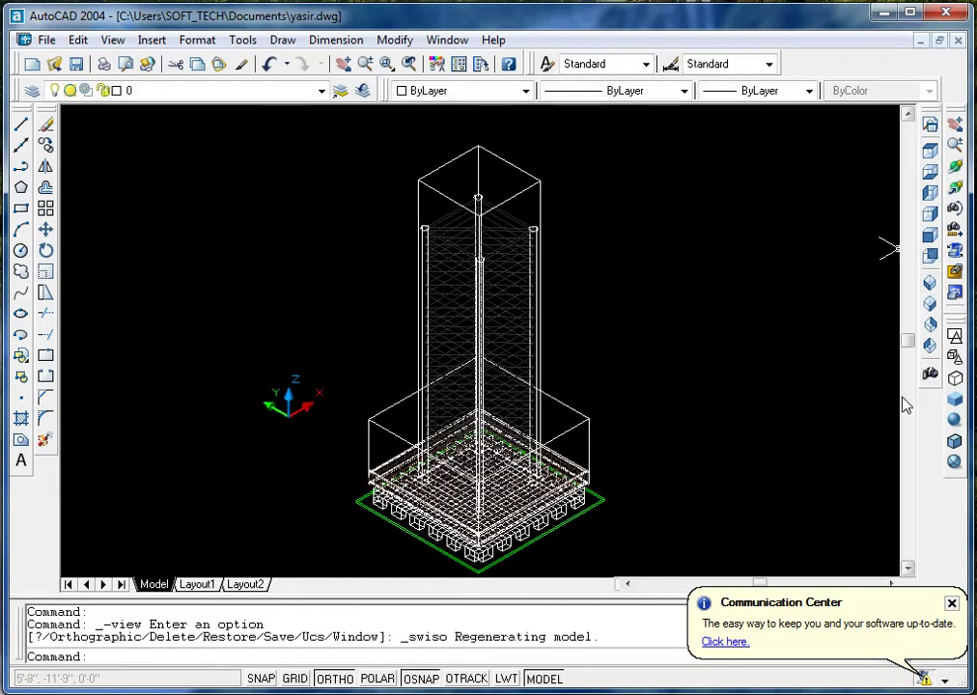
# - In Front view, move the box down 3', then undo that move
pyautogui.click(931, 237)
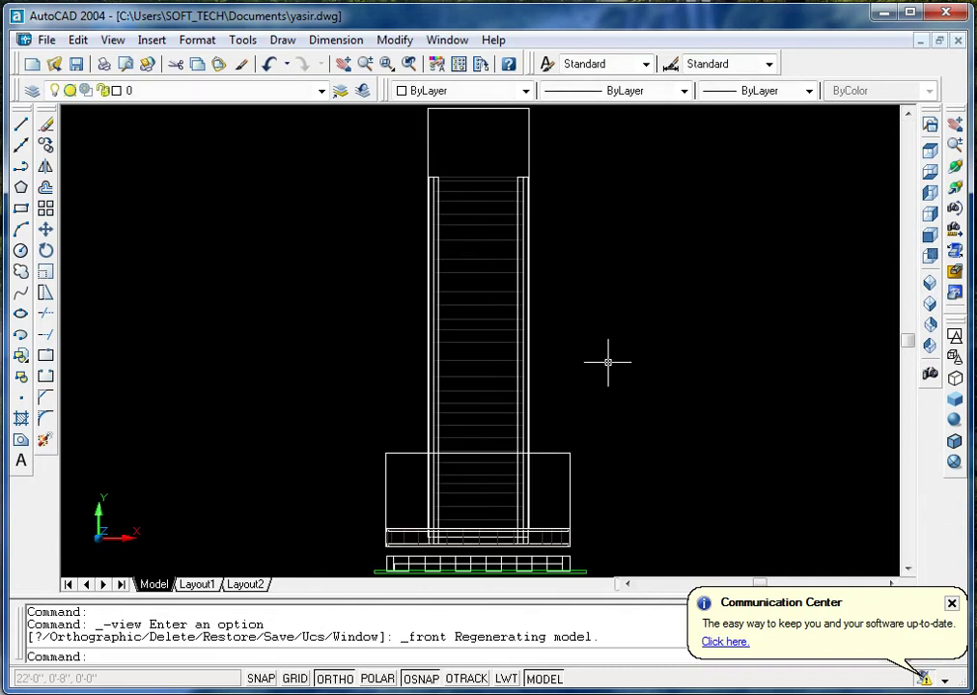
pyautogui.moveTo(607, 360); pyautogui.dragTo(632, 219, button='middle')
pyautogui.write('m')
pyautogui.press('Return')
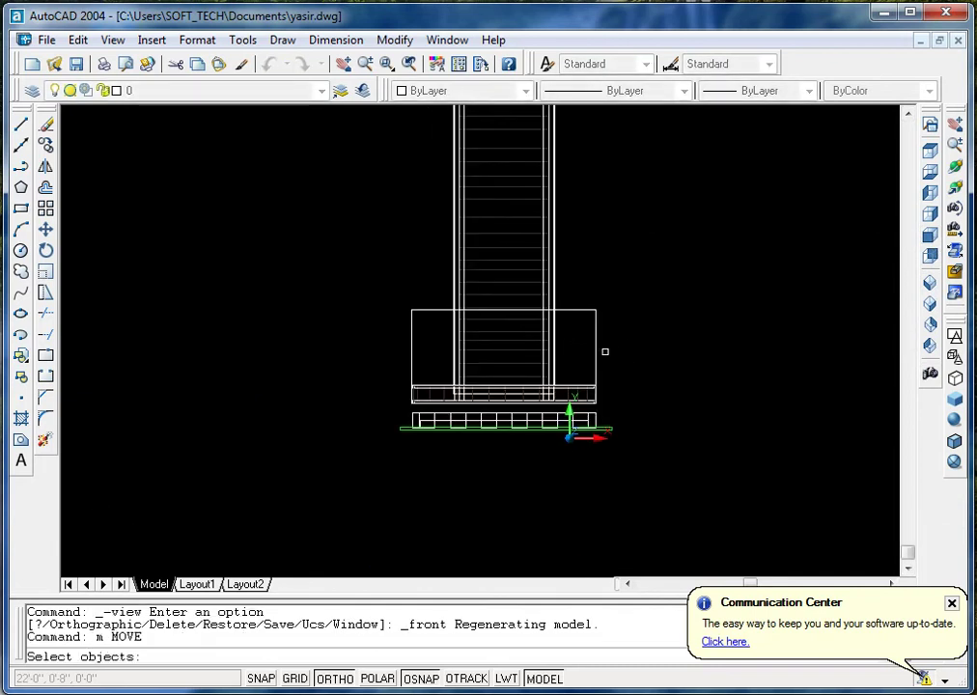
pyautogui.click(596, 352)
pyautogui.press('Return')
pyautogui.click(682, 290)
pyautogui.write('3')
pyautogui.press('Return')
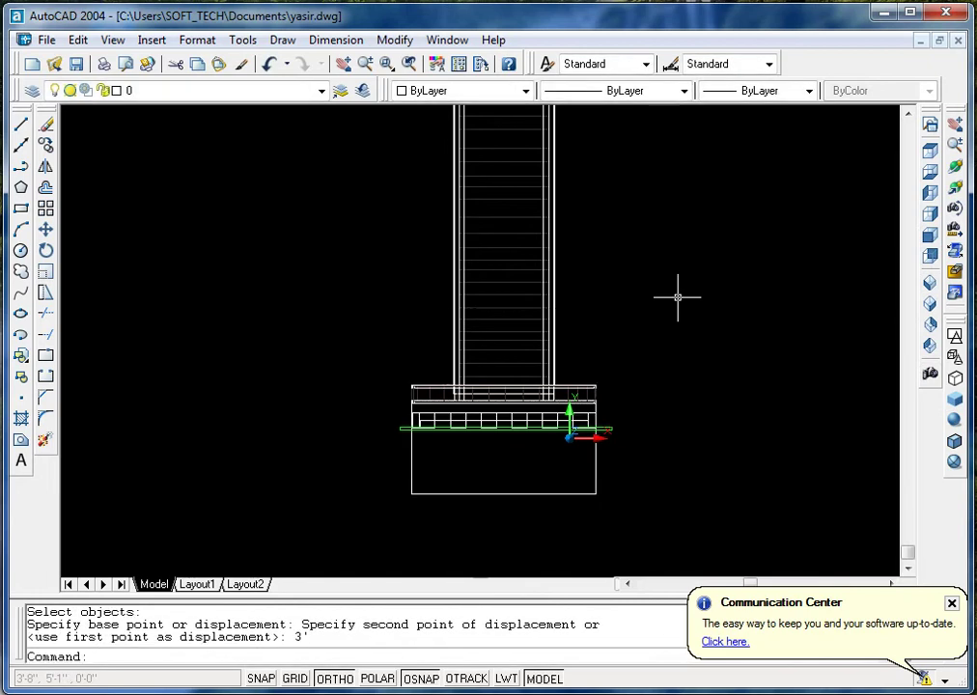
pyautogui.press('Return')
pyautogui.press('Escape')
pyautogui.press('Escape')
# - Move the box down 1'6" instead
pyautogui.write('m')
pyautogui.press('Return')
pyautogui.click(599, 338)
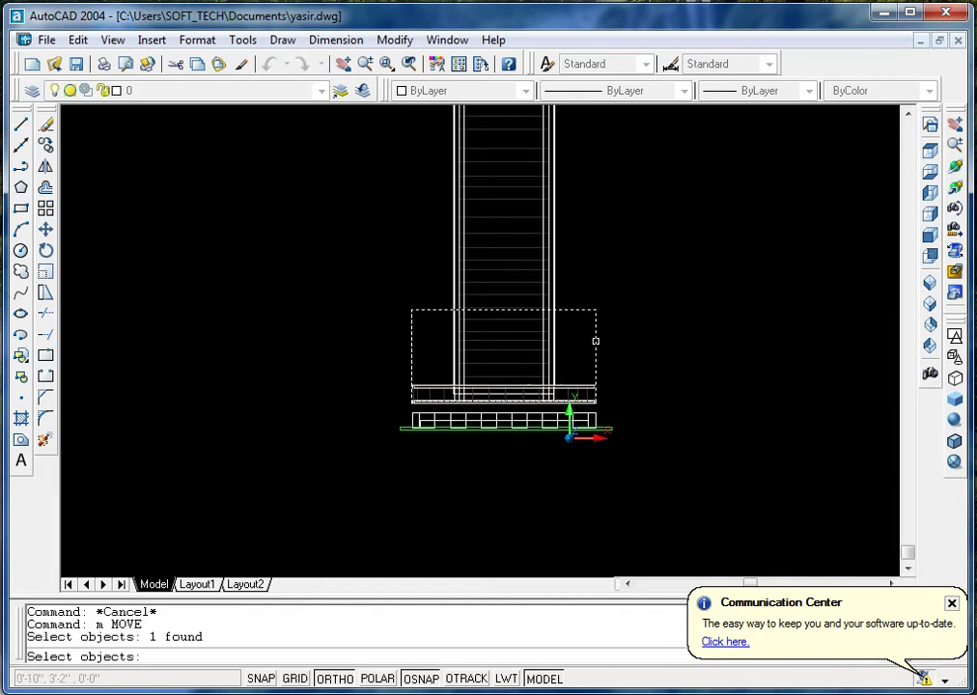
pyautogui.press('Return')
pyautogui.click(696, 288)
pyautogui.write("1'6")
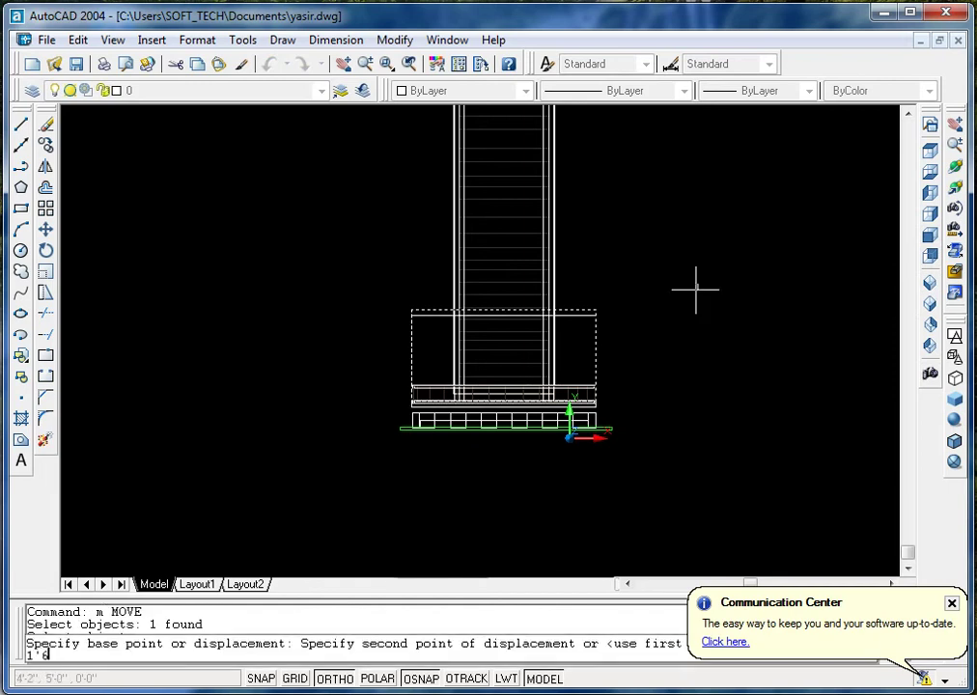
pyautogui.press('Return')
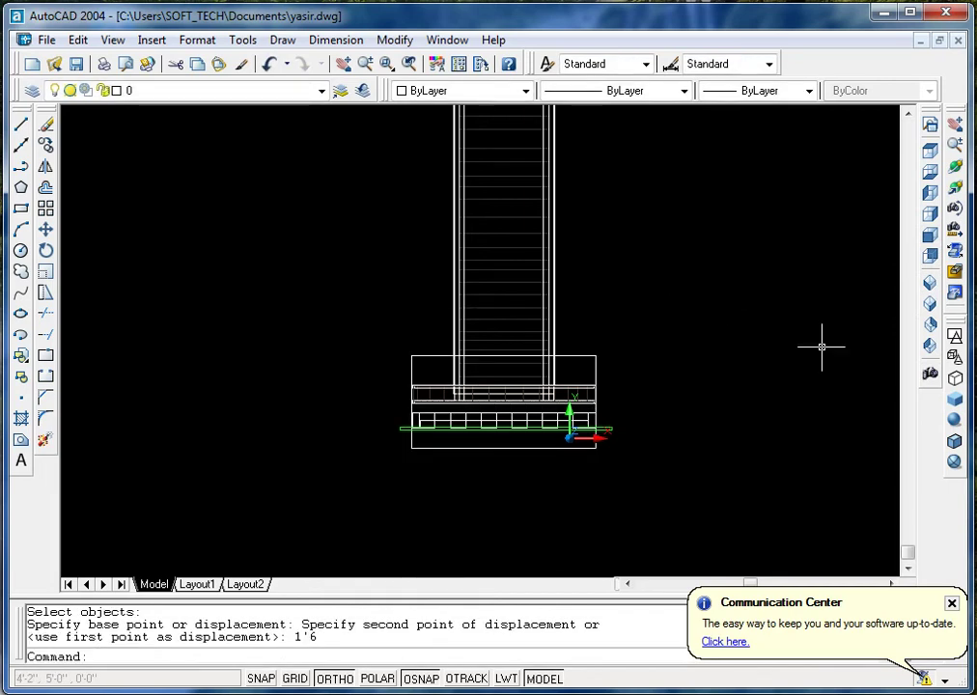
# - Abandon a further move and delete the box
pyautogui.write('m')
pyautogui.press('Return')
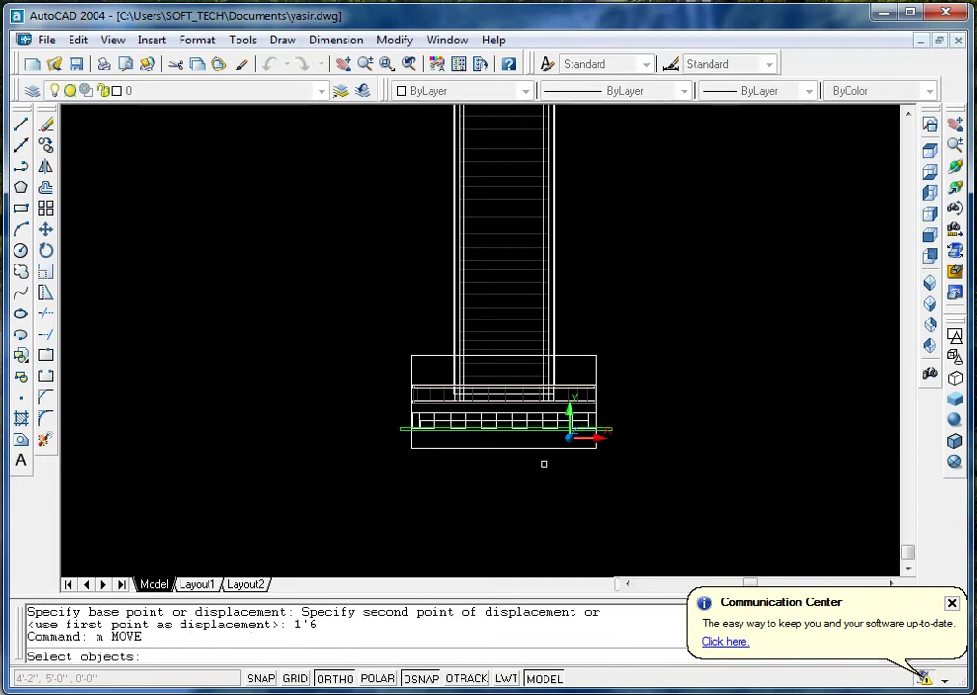
pyautogui.scroll(1, 566, 471)
pyautogui.scroll(1, 502, 451)
pyautogui.click(502, 449)
pyautogui.click(679, 493)
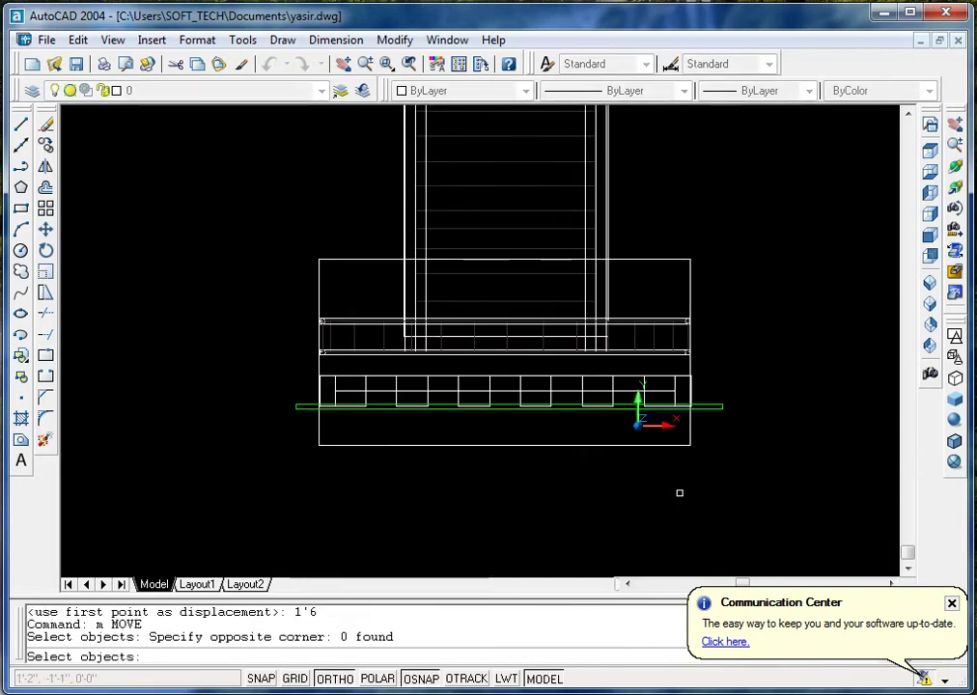
pyautogui.click(660, 442)
pyautogui.click(681, 456)
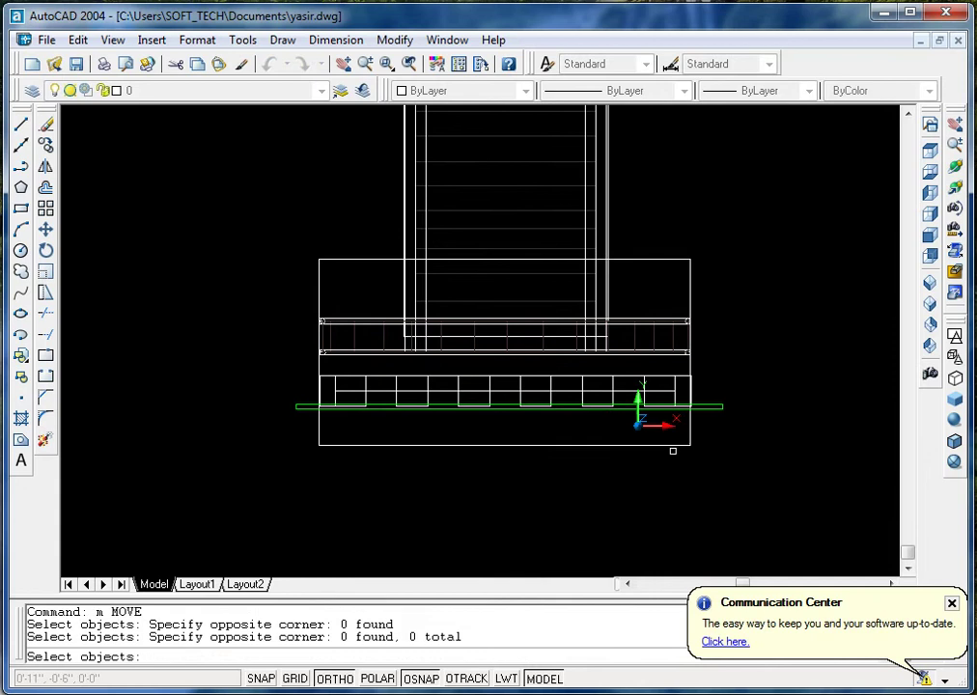
pyautogui.click(673, 445)
pyautogui.press('Escape')
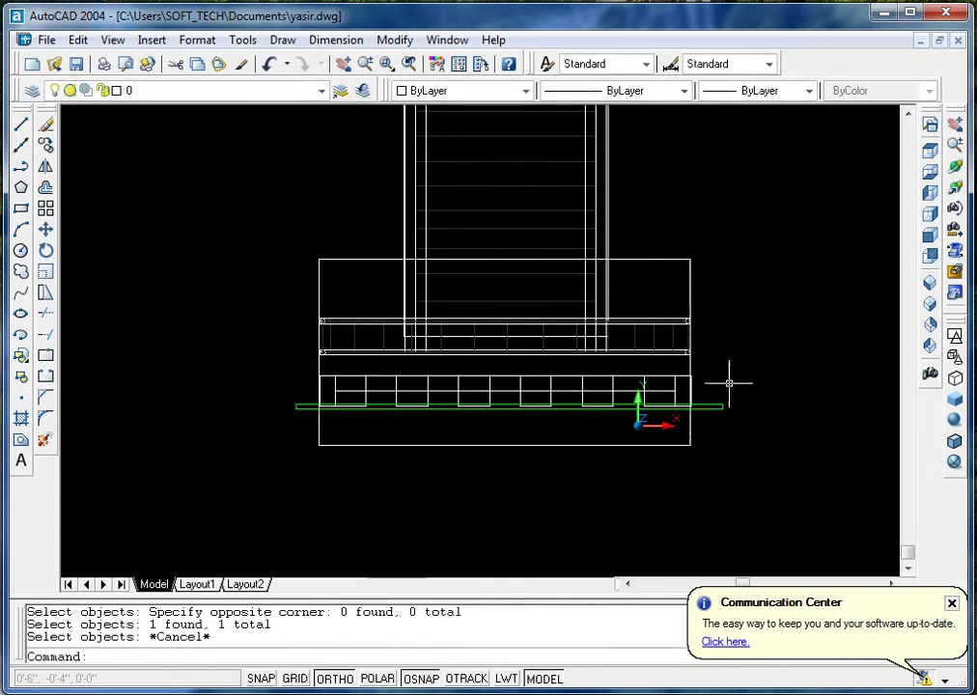
pyautogui.press('Escape')
pyautogui.click(692, 290)
pyautogui.press('Delete')
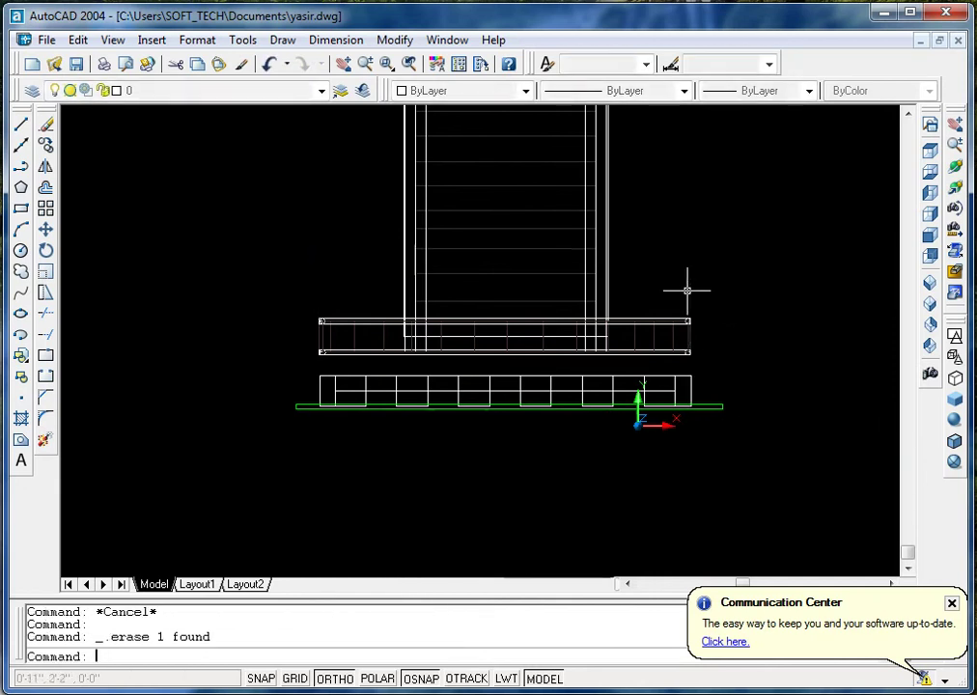
# - Undo back to before the box existed and clear stray selections
pyautogui.press('Escape')
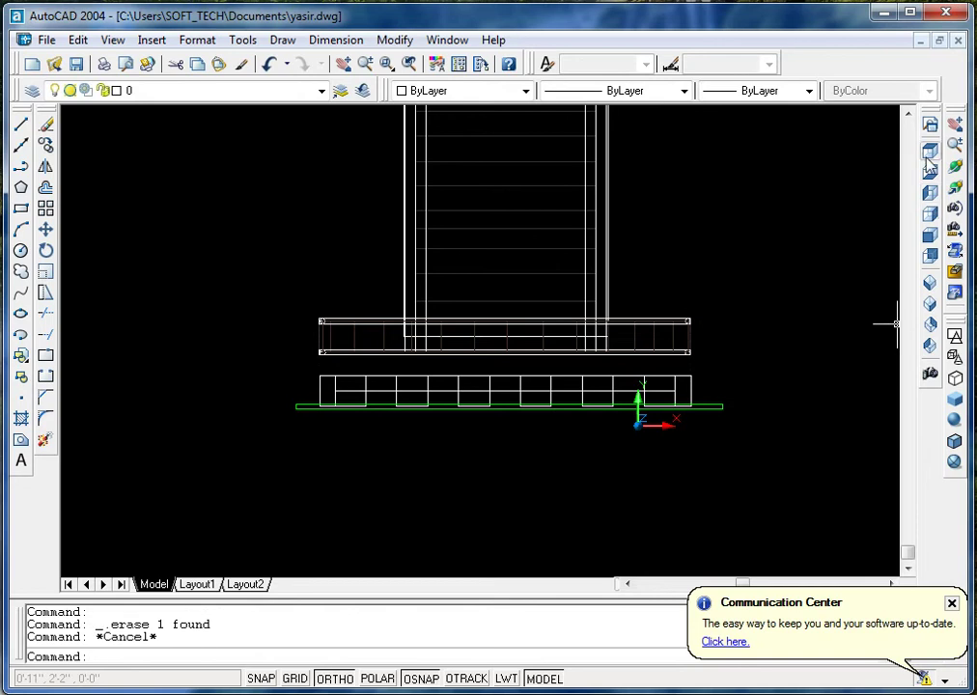
pyautogui.write('u')
pyautogui.press('Return')
pyautogui.press('Return')
pyautogui.press('Return')
pyautogui.press('Return')
pyautogui.press('Return')
pyautogui.press('Return')
pyautogui.press('Return')
pyautogui.press('Return')
pyautogui.press('Return')
pyautogui.press('Return')
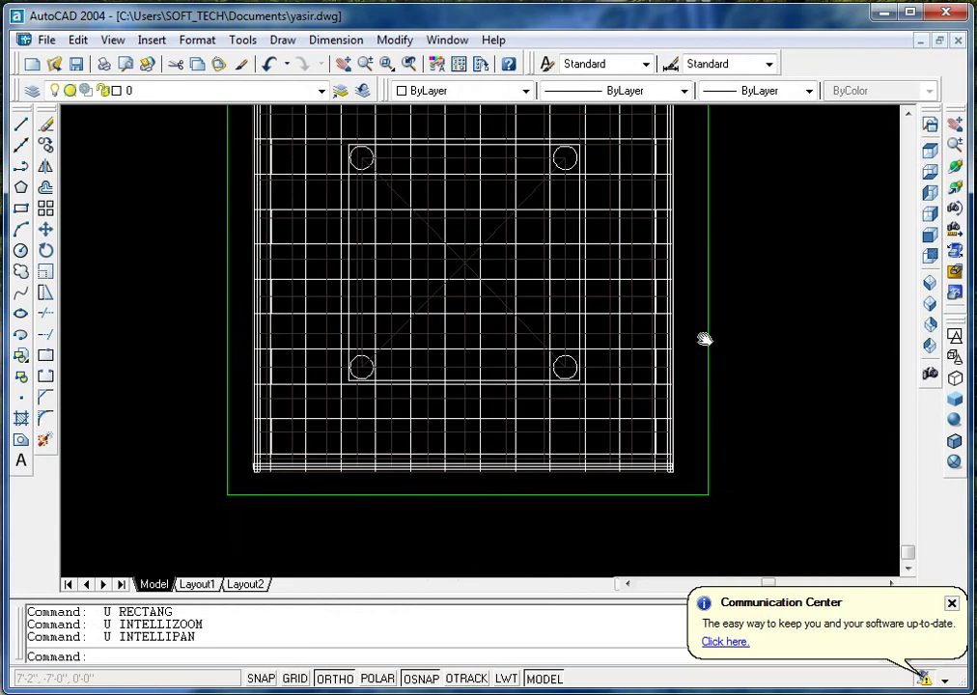
pyautogui.scroll(3, 651, 414)
pyautogui.click(665, 400)
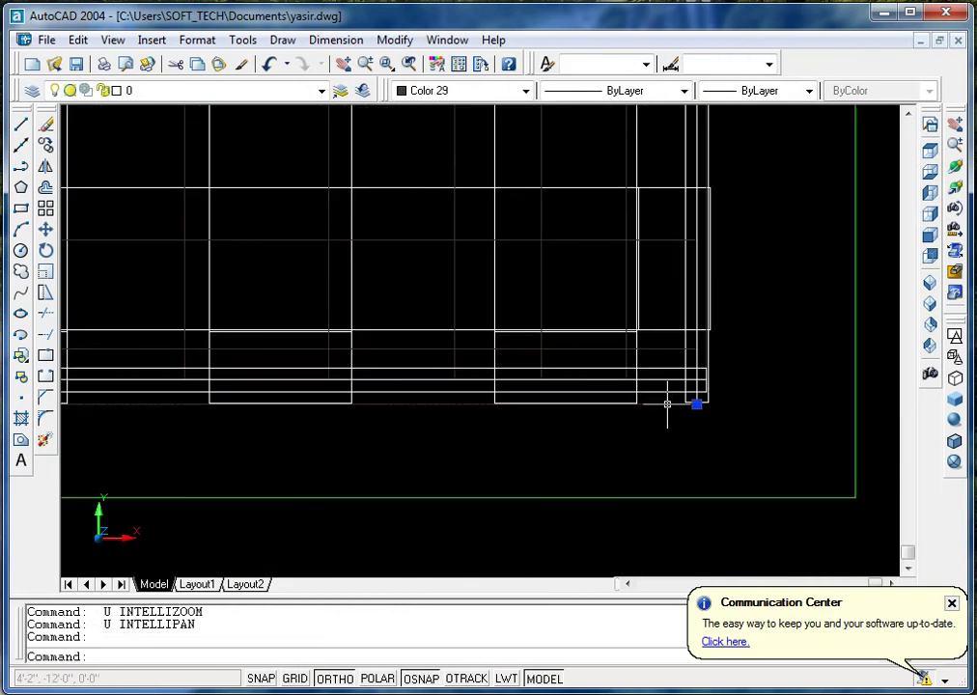
pyautogui.press('Escape')
pyautogui.click(699, 400)
pyautogui.press('Escape')
pyautogui.scroll(-2, 712, 411)
pyautogui.scroll(-1, 650, 383)
pyautogui.press('Escape')
# - Draw a REC rectangle from the slab's top-left to lower-right corner
pyautogui.write('rec')
pyautogui.press('Return')
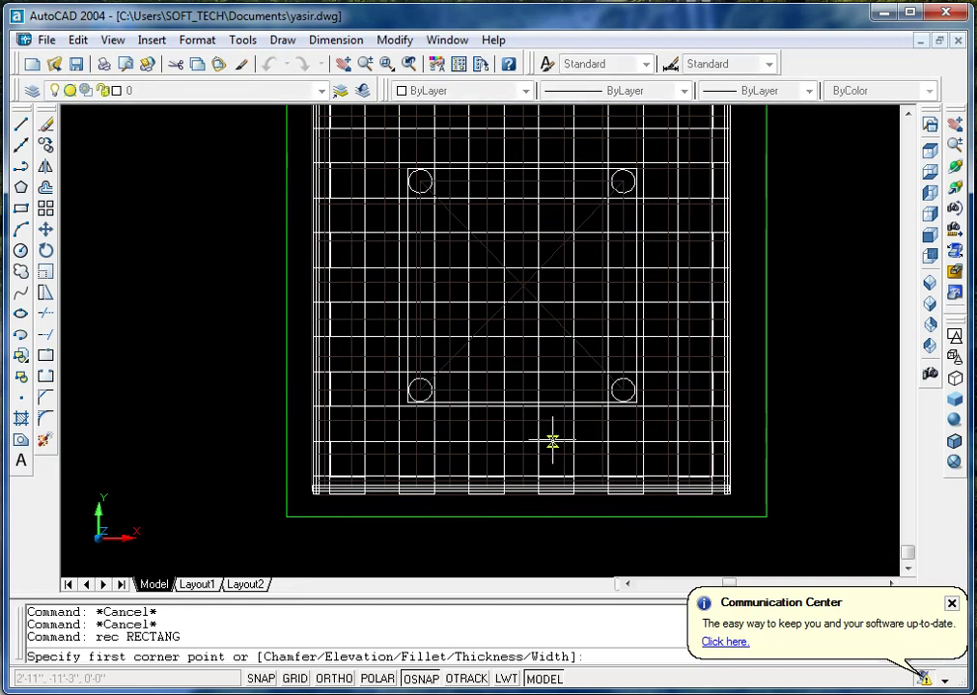
pyautogui.moveTo(426, 285); pyautogui.dragTo(469, 414, button='middle')
pyautogui.scroll(3, 360, 181)
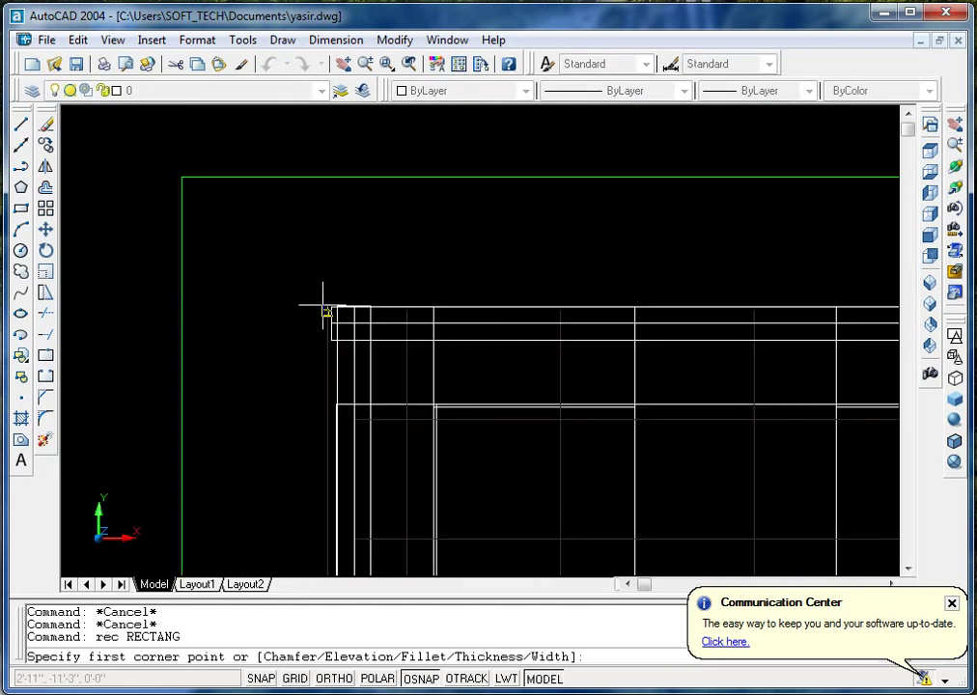
pyautogui.click(338, 293)
pyautogui.scroll(-3, 668, 287)
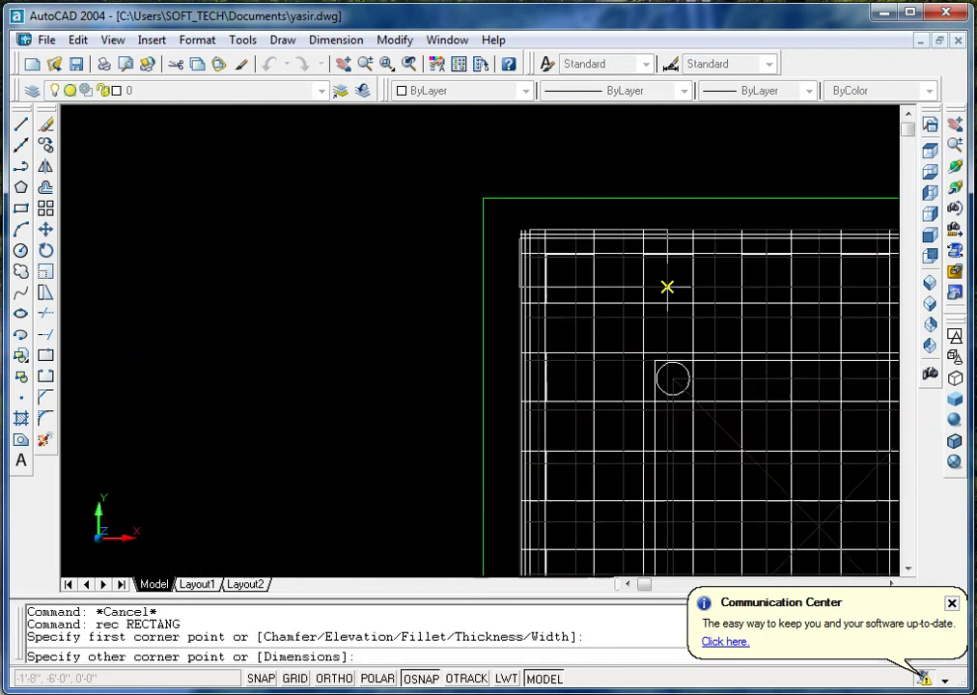
pyautogui.moveTo(667, 287); pyautogui.dragTo(550, 191, button='middle')
pyautogui.scroll(-2, 700, 463)
pyautogui.scroll(3, 812, 497)
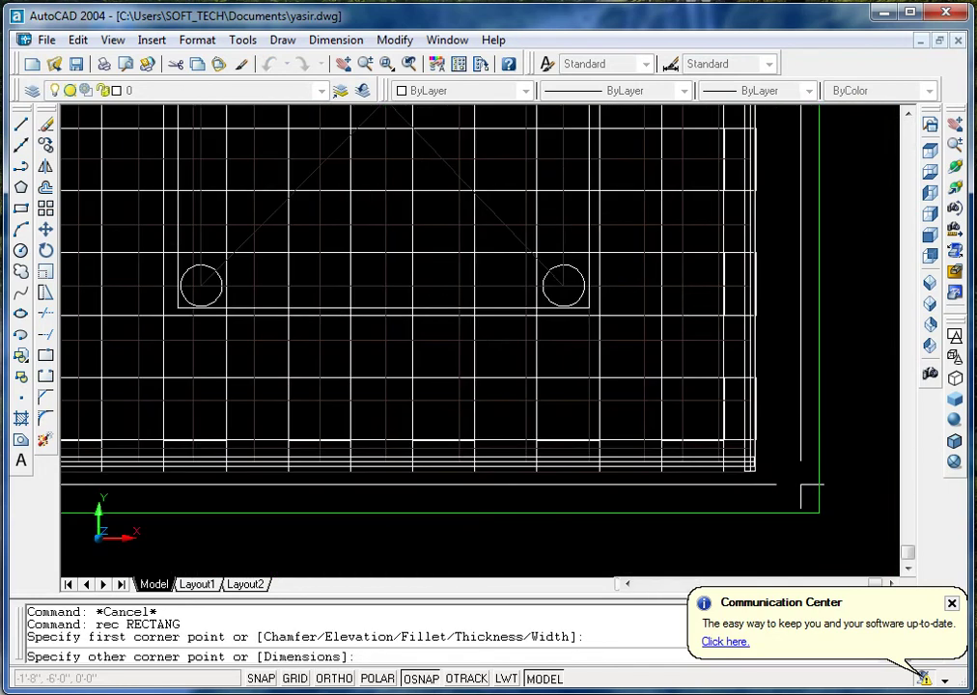
pyautogui.click(751, 476)
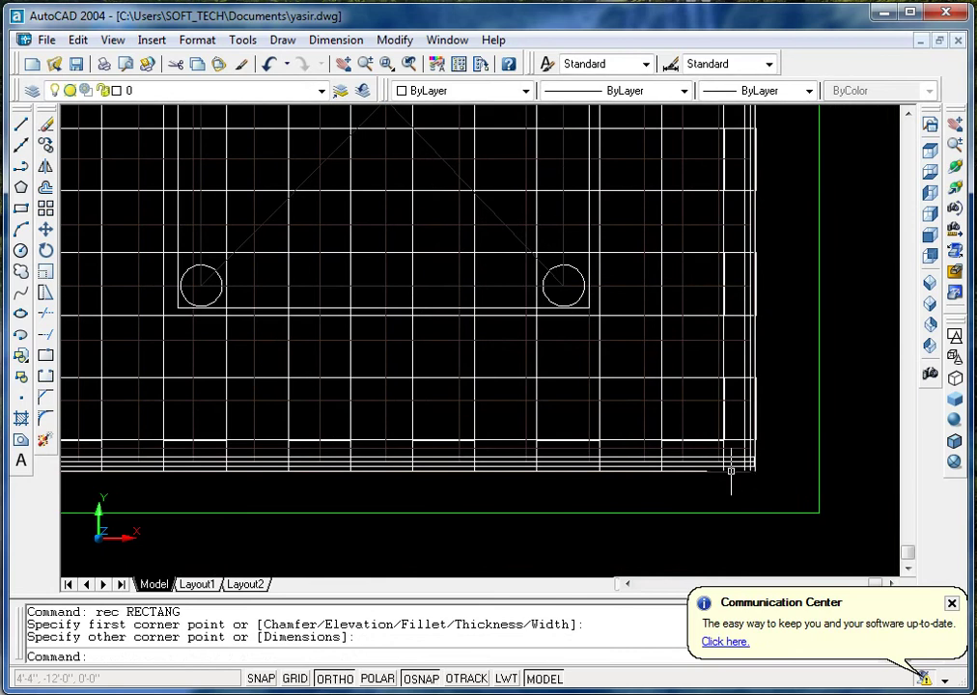
# - Extrude the rectangle 2' high with no taper and view it from the front
pyautogui.click(731, 471)
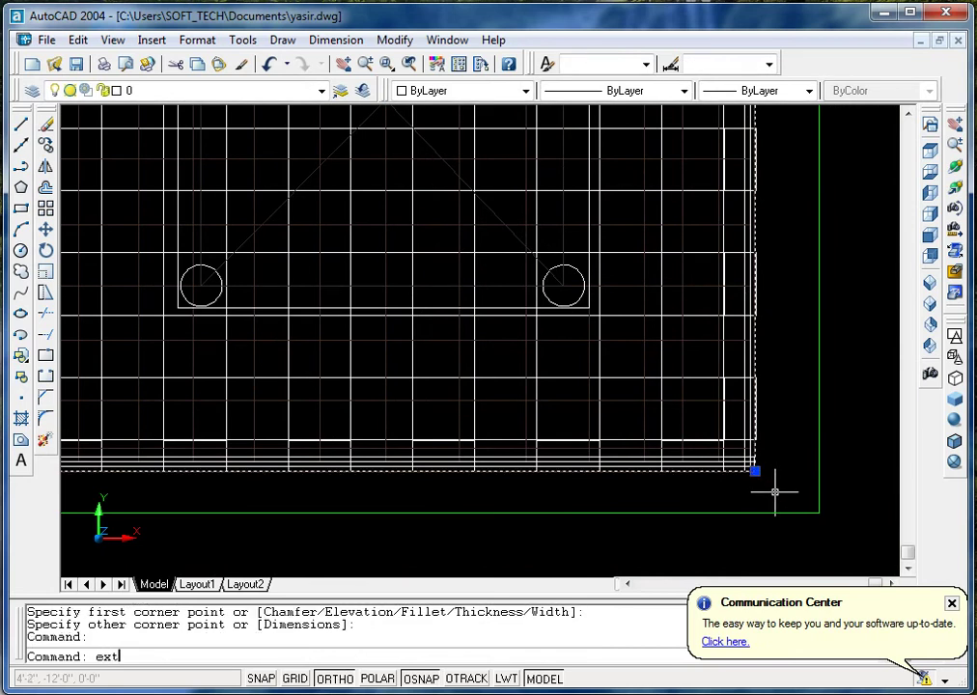
pyautogui.press('Return')
pyautogui.click(738, 472)
pyautogui.press('Return')
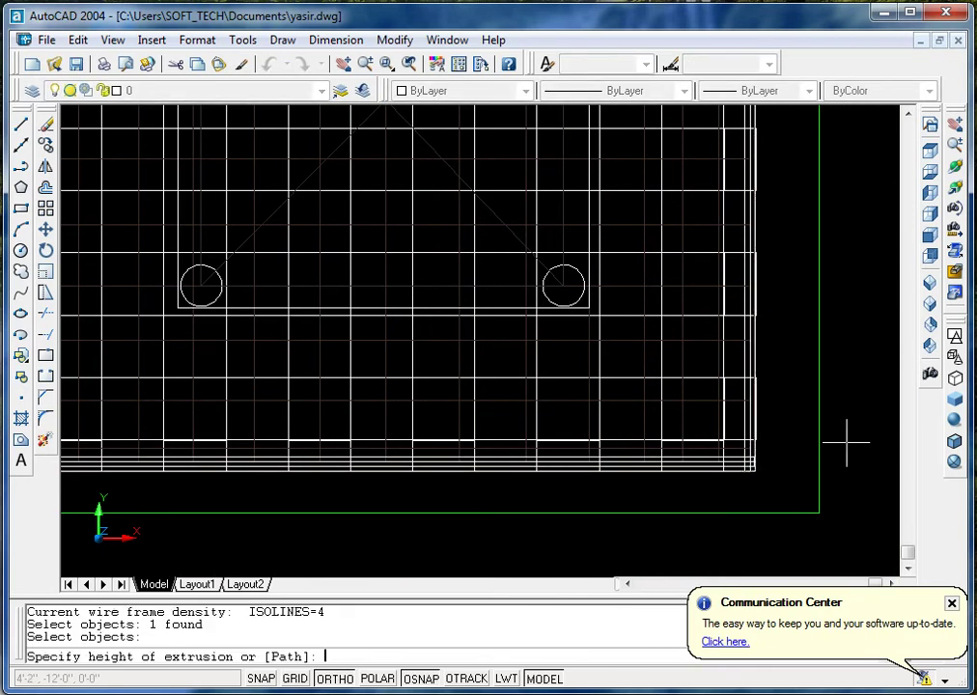
pyautogui.write("2'")
pyautogui.press('Return')
pyautogui.press('Return')
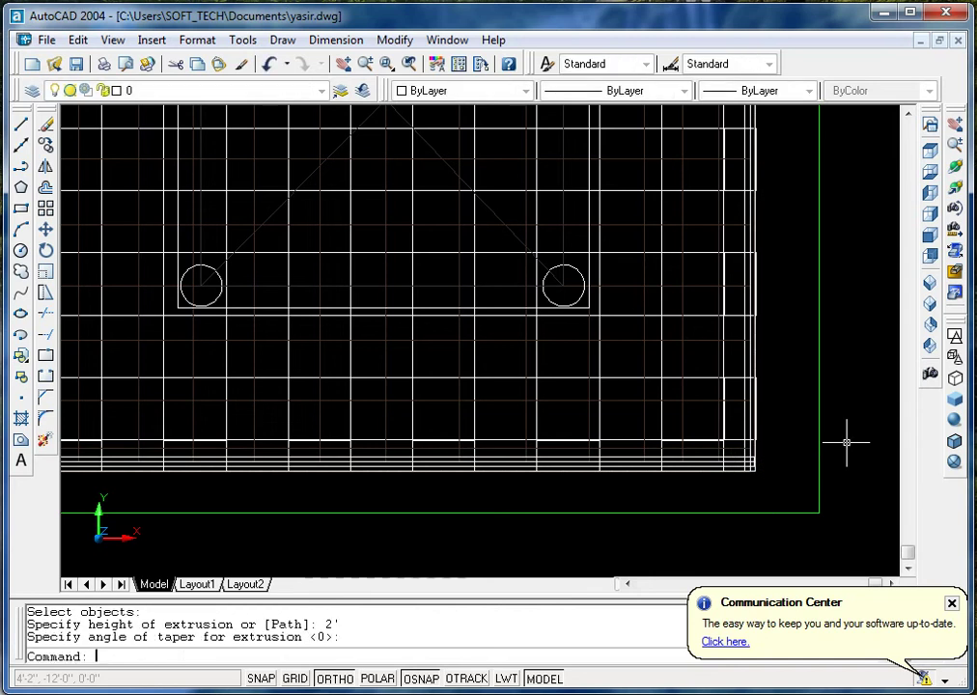
pyautogui.click(927, 237)
pyautogui.moveTo(672, 428); pyautogui.dragTo(665, 343, button='middle')
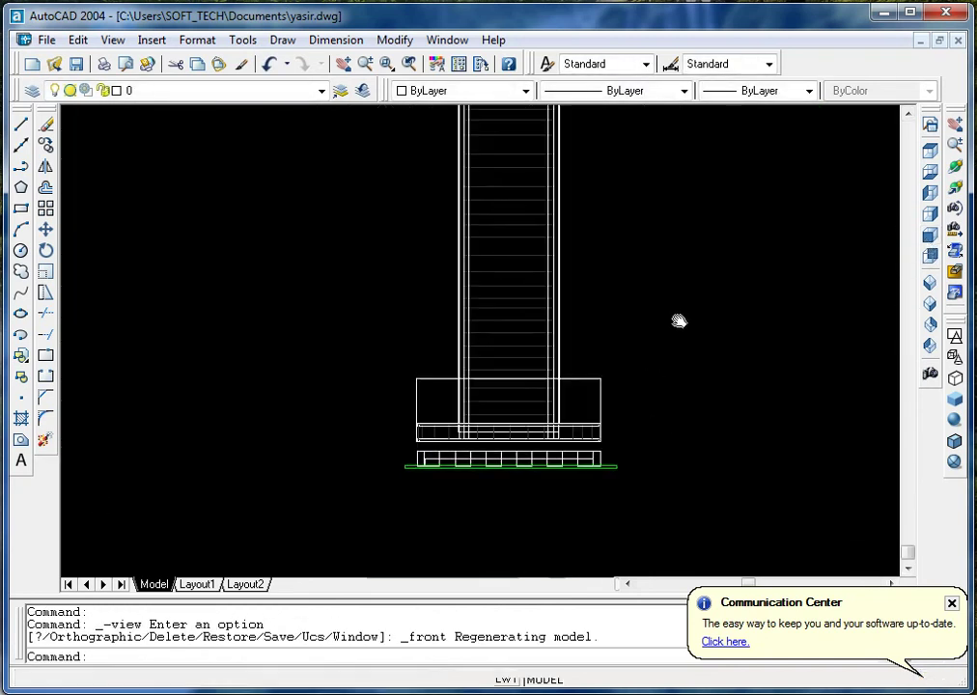
# - Move the upper base block down onto the footing slab
pyautogui.write('m')
pyautogui.press('Return')
pyautogui.click(600, 410)
pyautogui.click(618, 398)
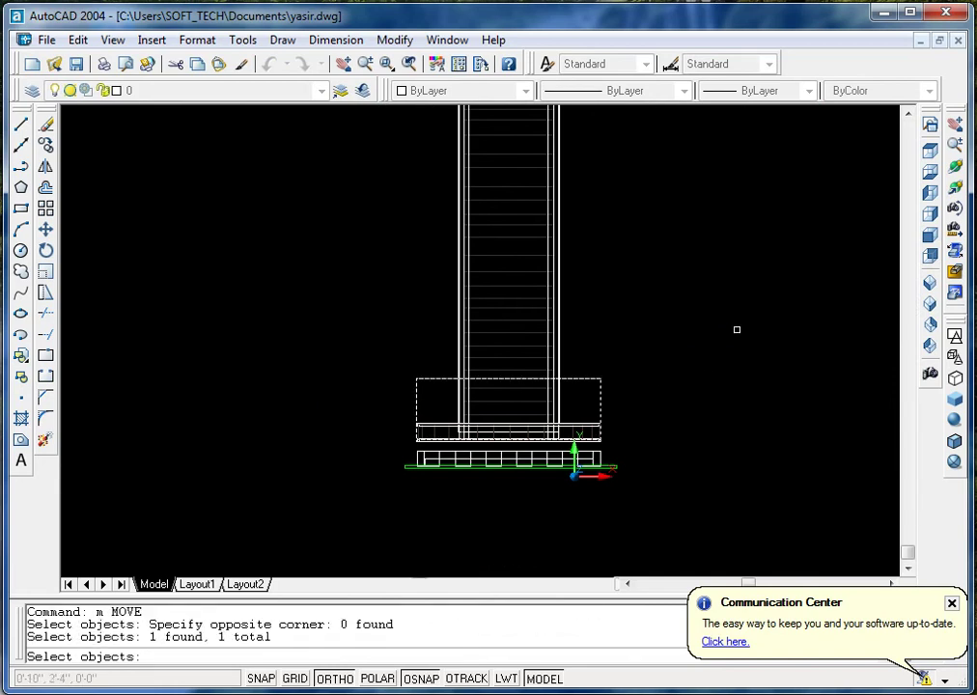
pyautogui.press('Return')
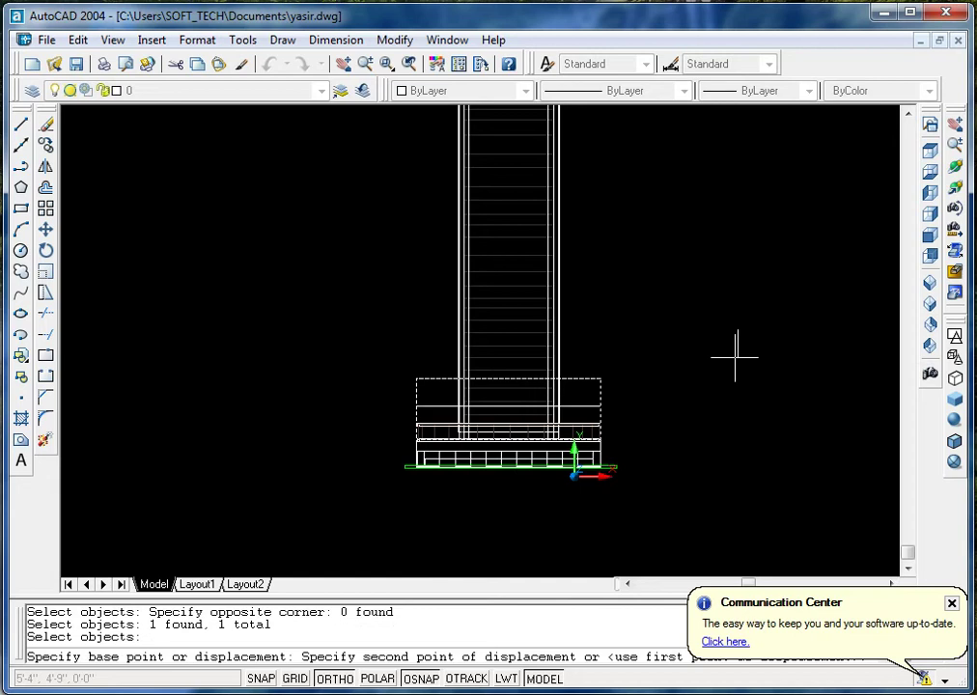
pyautogui.click(736, 358)
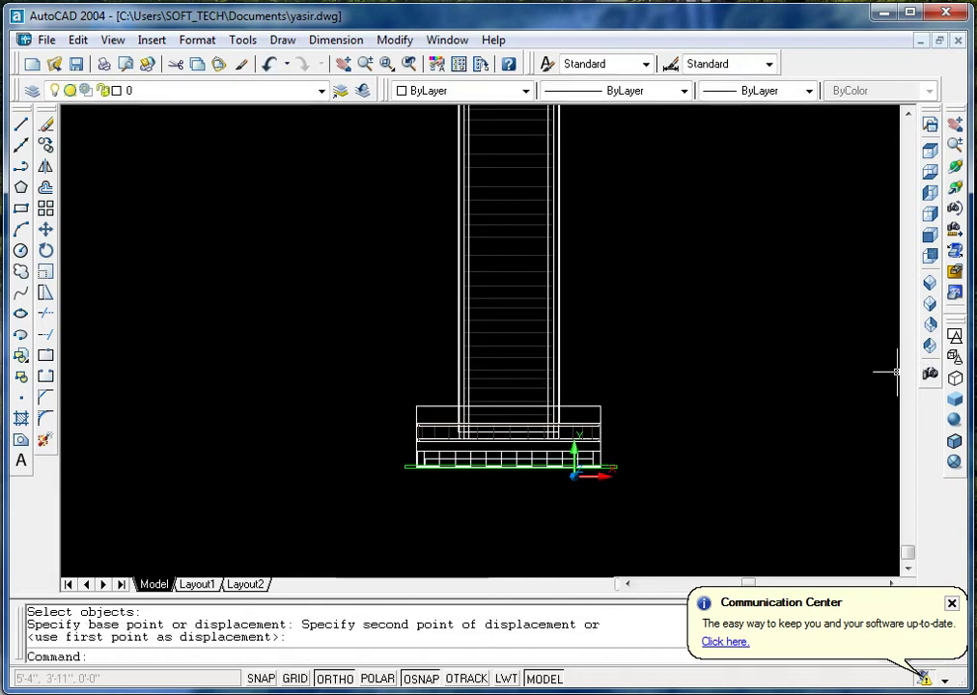
# - Show the model in SW Isometric with Gouraud shading
pyautogui.click(930, 282)
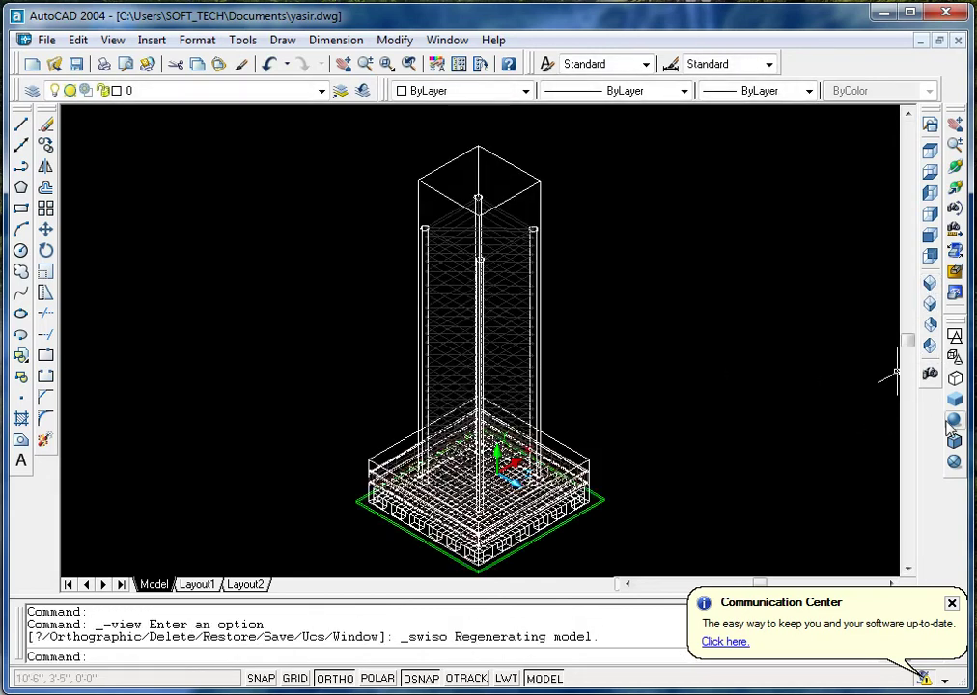
pyautogui.click(953, 422)
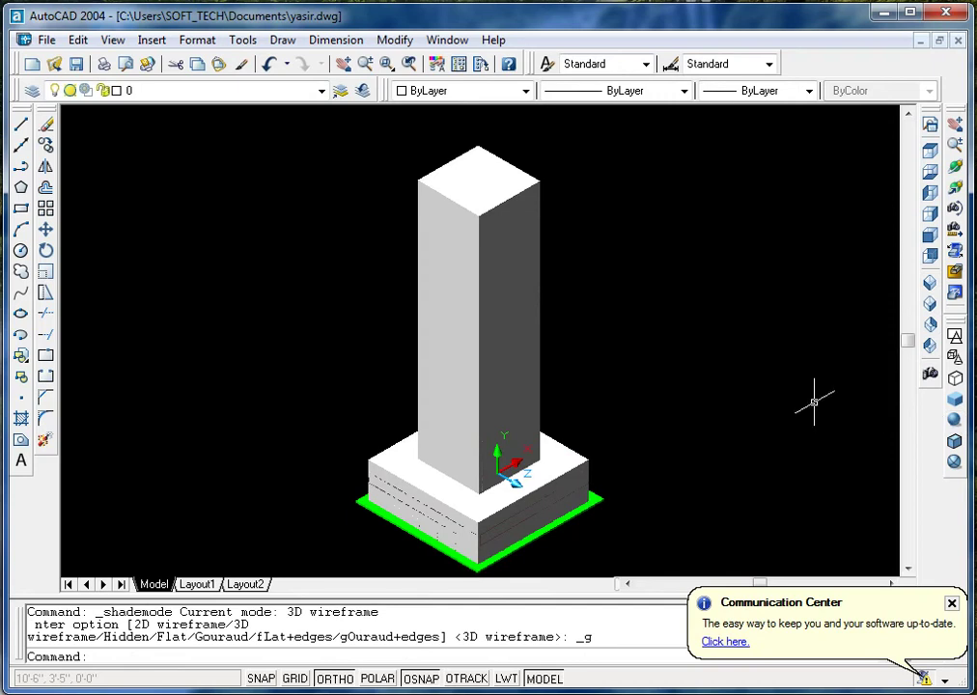
pyautogui.moveTo(442, 357); pyautogui.dragTo(547, 343, button='middle')
pyautogui.scroll(2, 570, 389)
pyautogui.scroll(-4, 593, 362)
pyautogui.scroll(2, 538, 332)
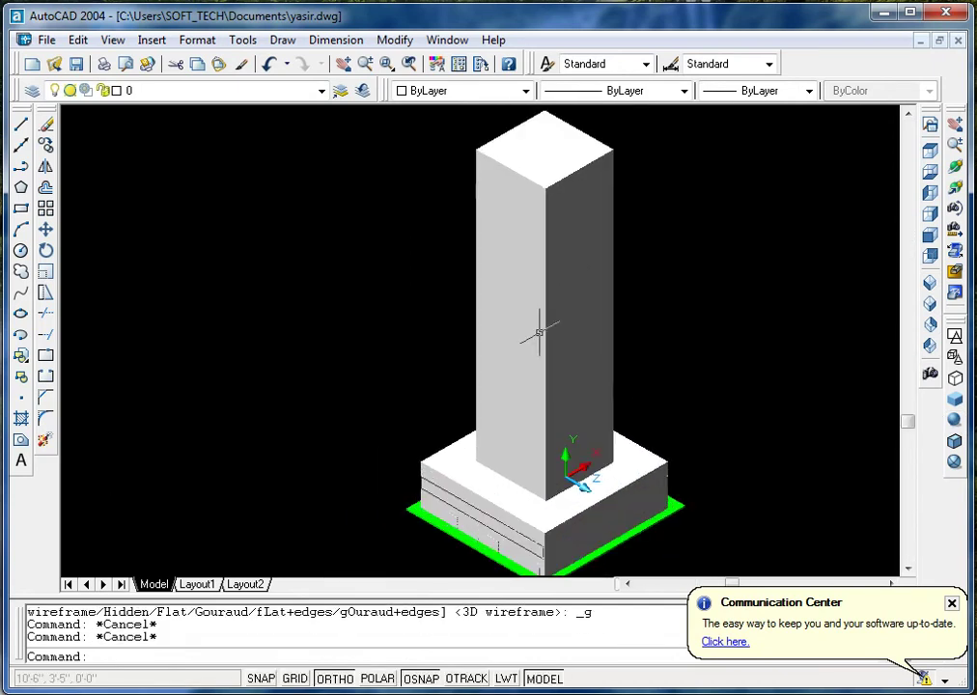
pyautogui.scroll(-4, 541, 328)
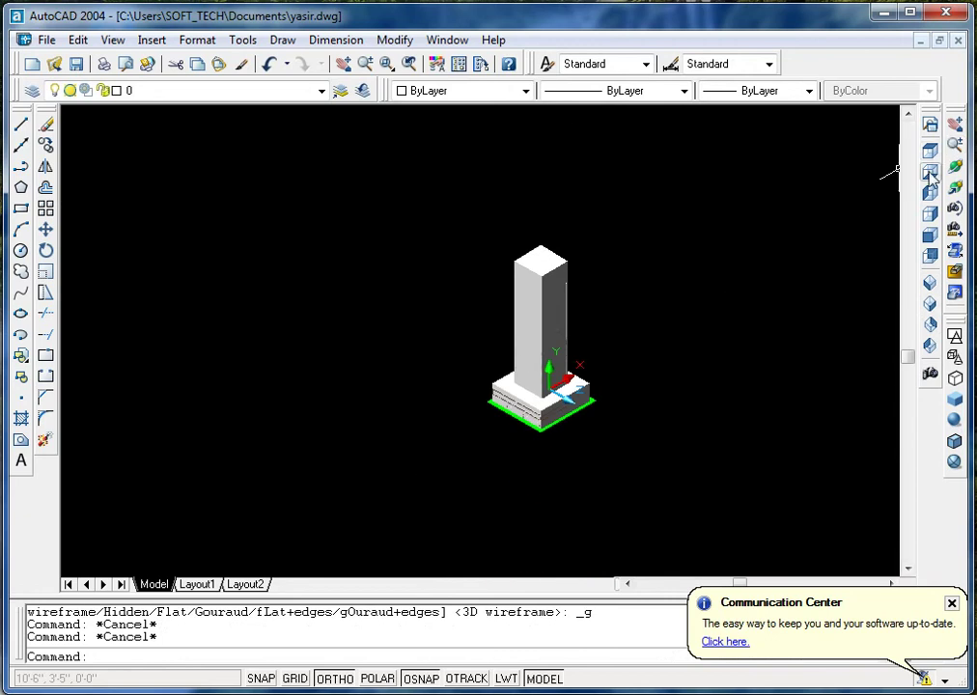
# - In wireframe front view, draw a 4' flat line from the tower top, then 3' at 45°
pyautogui.click(930, 234)
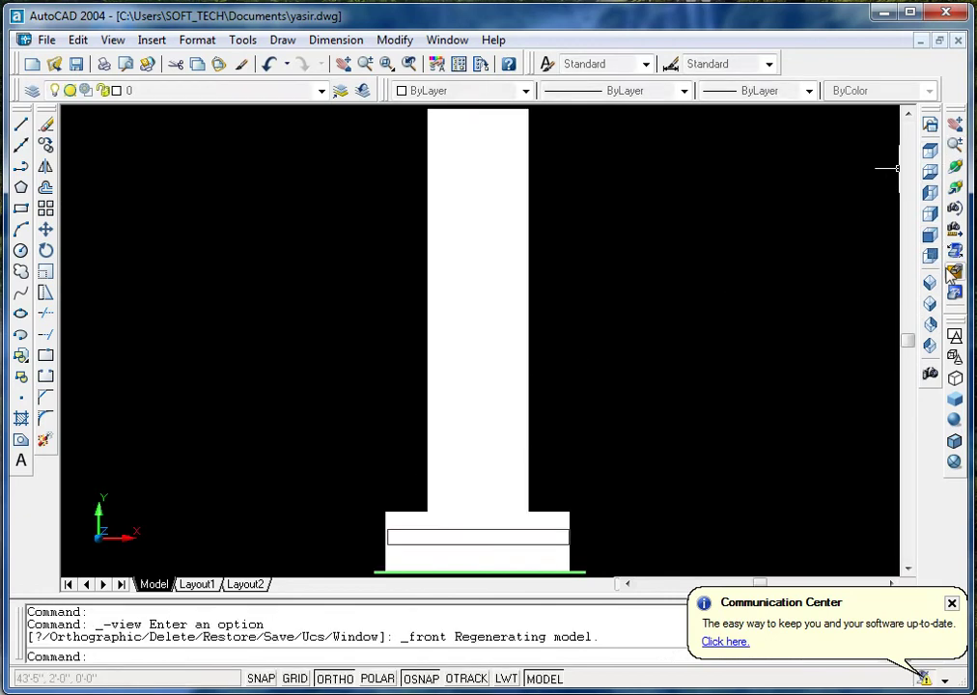
pyautogui.click(955, 356)
pyautogui.moveTo(613, 224); pyautogui.dragTo(613, 321, button='middle')
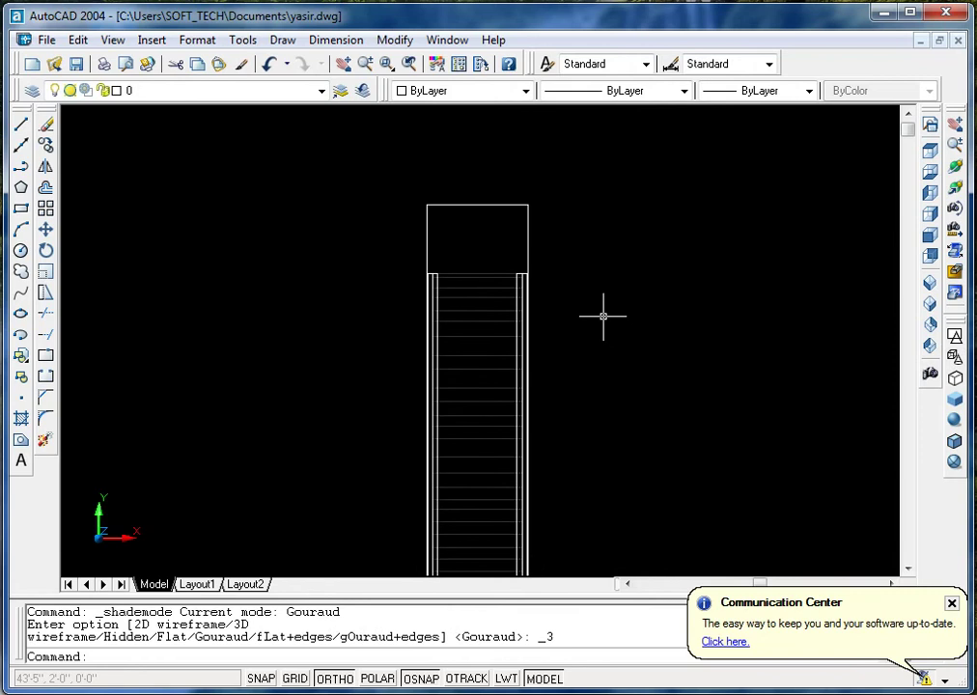
pyautogui.write('l')
pyautogui.press('Return')
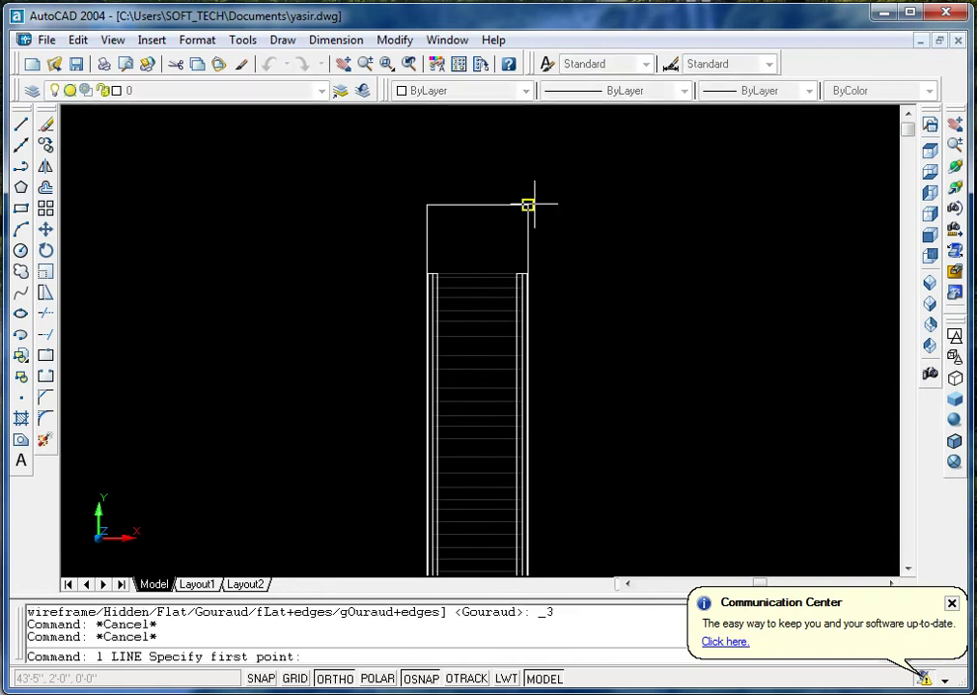
pyautogui.click(527, 205)
pyautogui.write("4'")
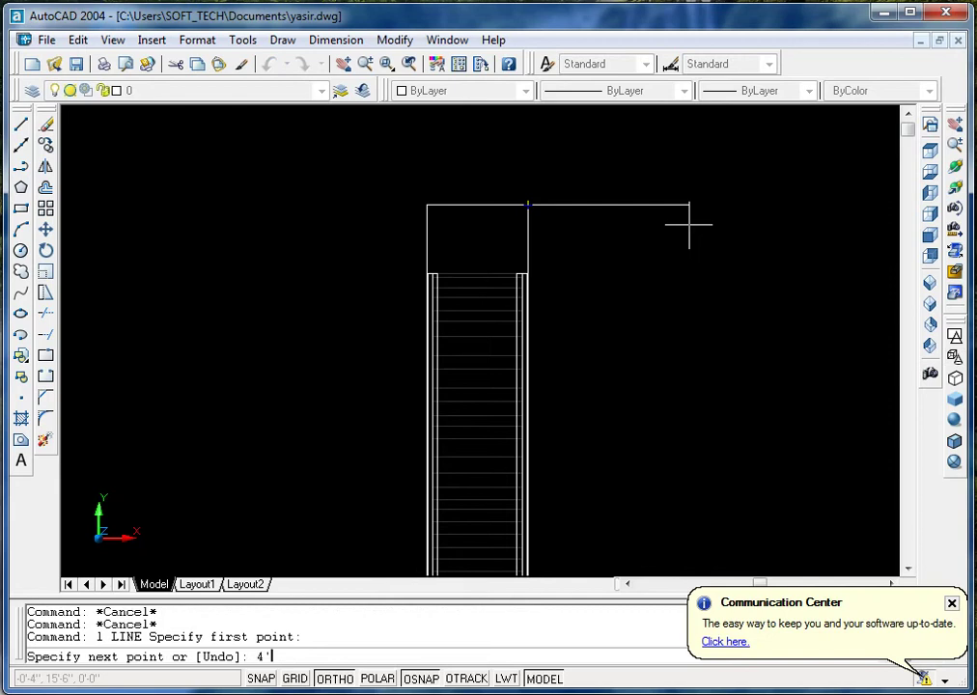
pyautogui.press('Return')
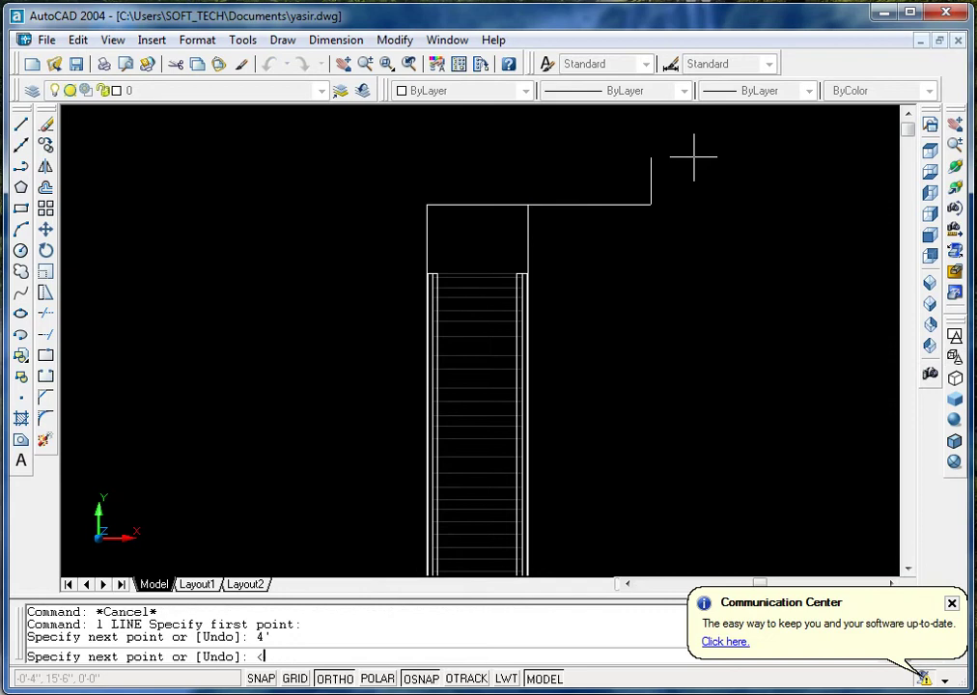
pyautogui.press('Return')
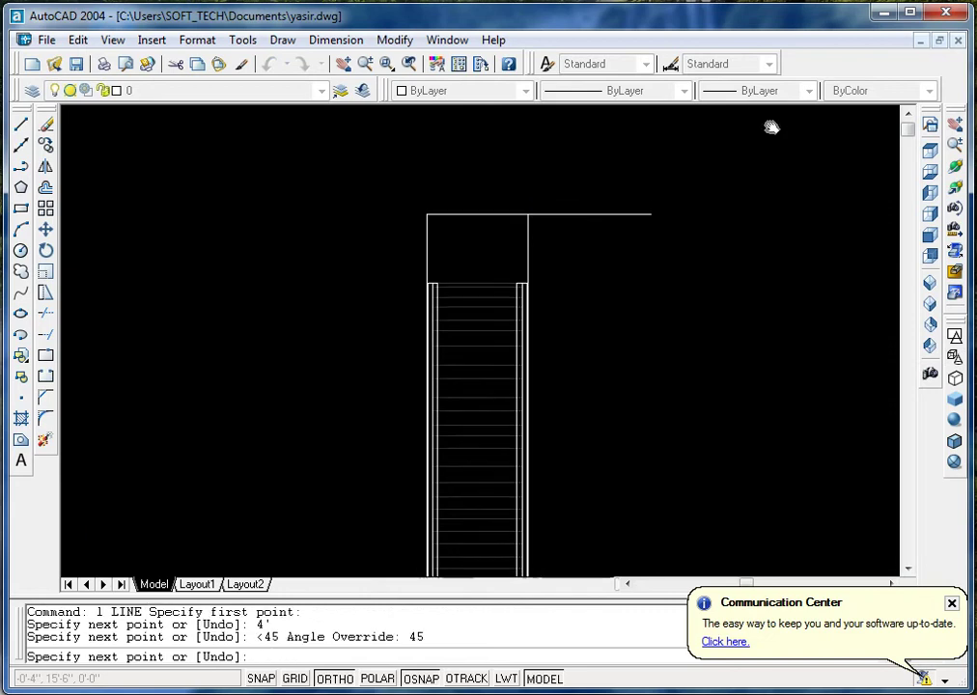
pyautogui.moveTo(772, 118); pyautogui.dragTo(719, 306, button='middle')
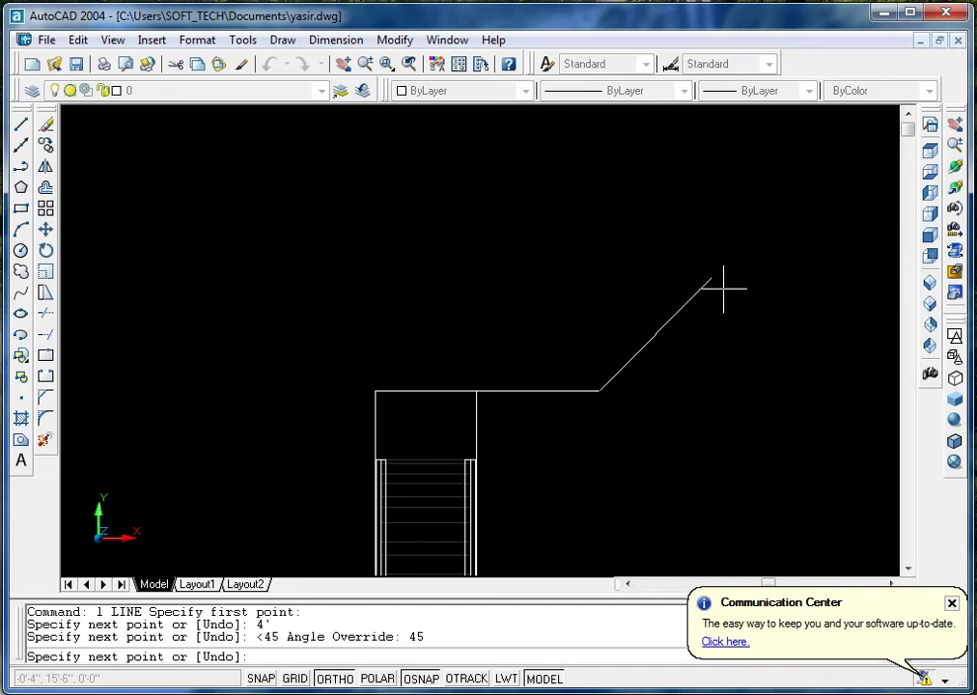
pyautogui.write("3'6")
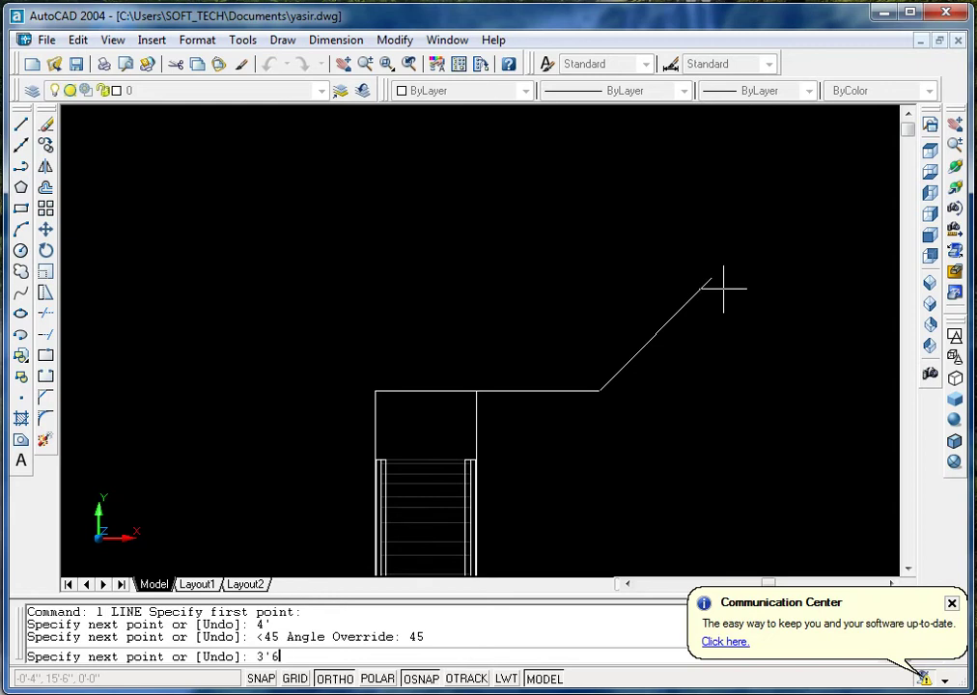
pyautogui.press('Return')
pyautogui.press('Escape')
pyautogui.press('Escape')
pyautogui.press('Escape')
pyautogui.press('Escape')
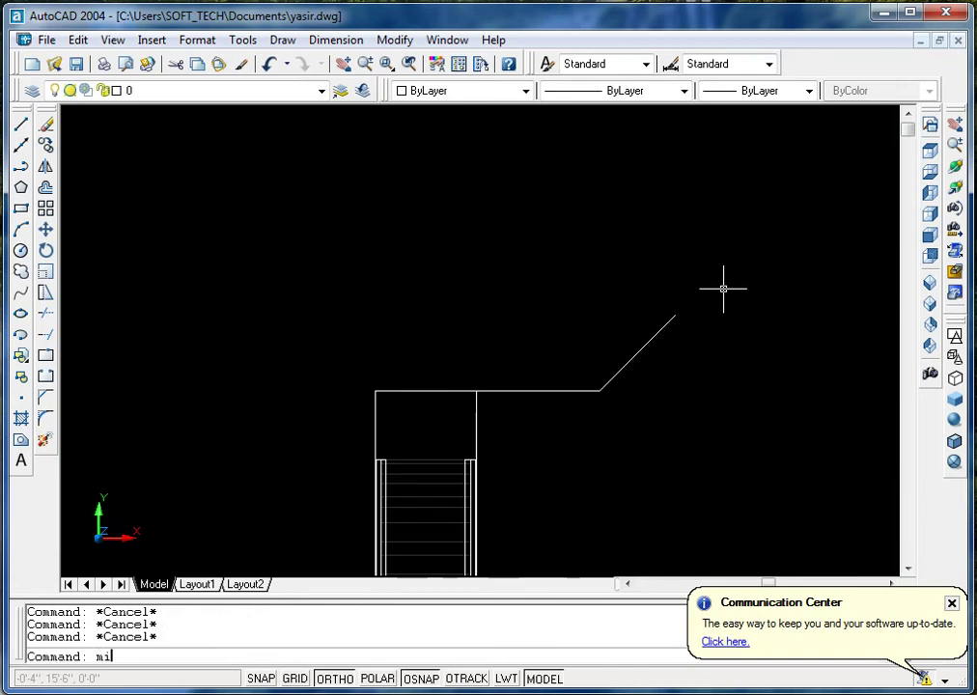
# - Mirror the flat and sloped lines about the tower's centre, keeping the originals
pyautogui.press('Return')
pyautogui.click(721, 300)
pyautogui.click(563, 393)
pyautogui.press('Return')
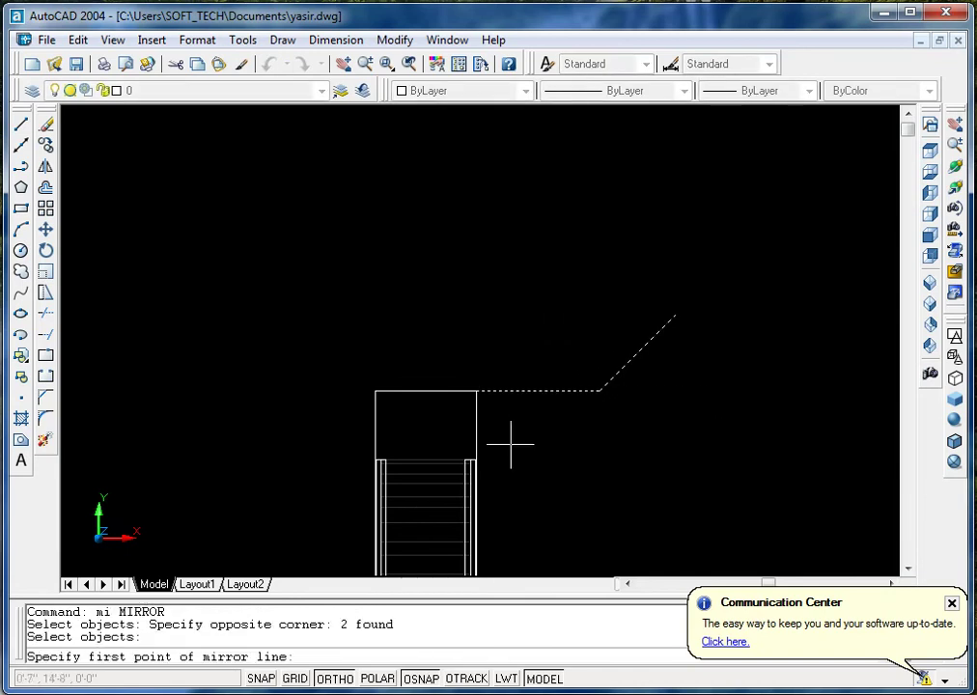
pyautogui.click(426, 391)
pyautogui.click(412, 301)
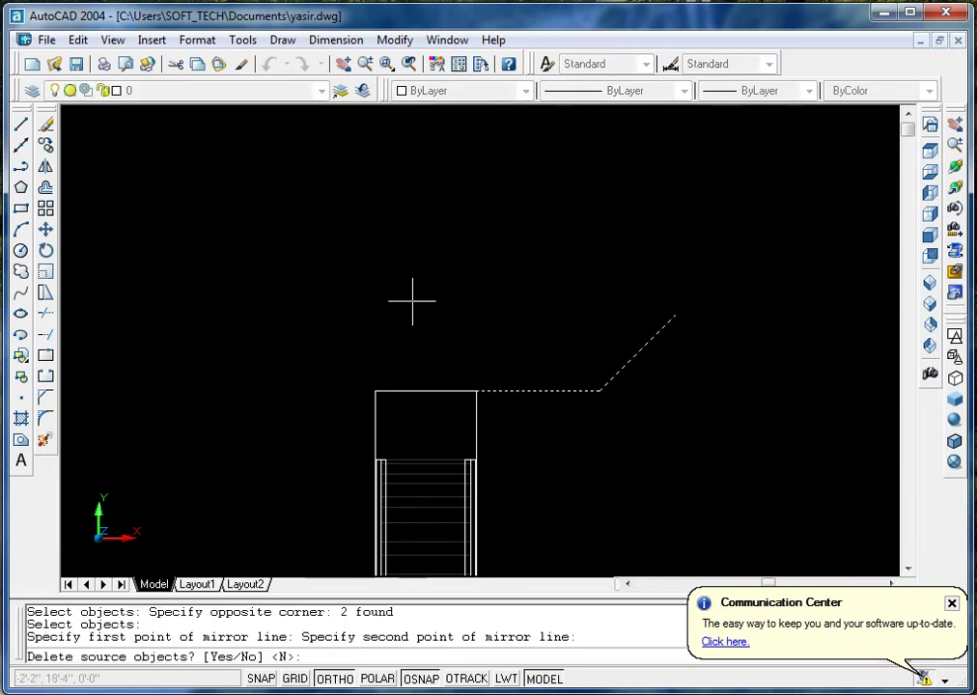
pyautogui.rightClick(417, 303)
pyautogui.click(439, 315)
pyautogui.moveTo(610, 316); pyautogui.dragTo(669, 282, button='middle')
pyautogui.press('Escape')
pyautogui.press('Escape')
# - Add a 2' vertical wall line at the top of the right sloped line
pyautogui.press('Return')
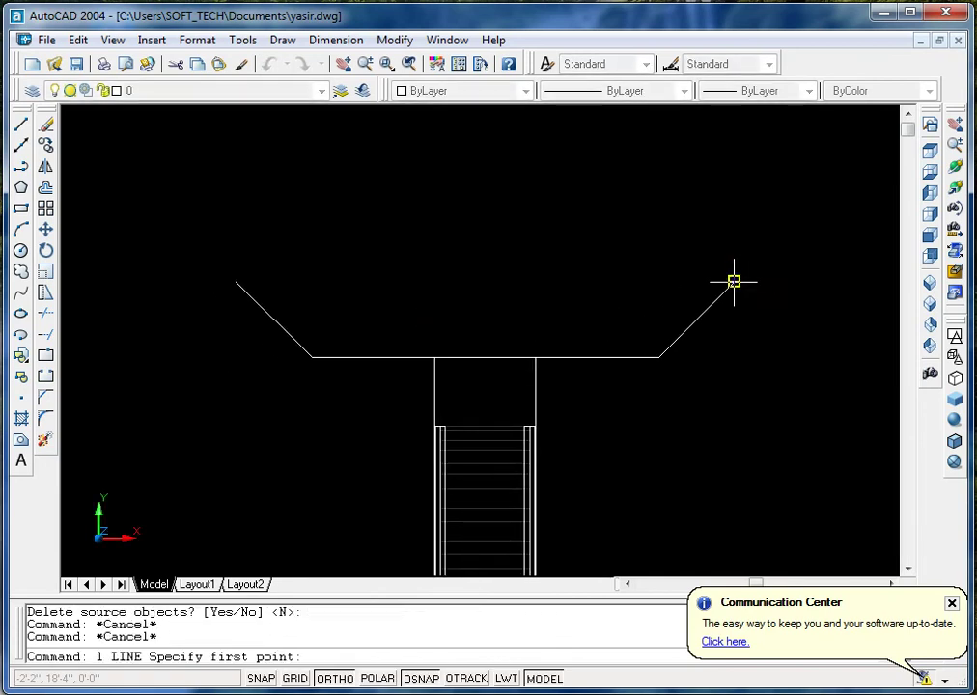
pyautogui.click(734, 282)
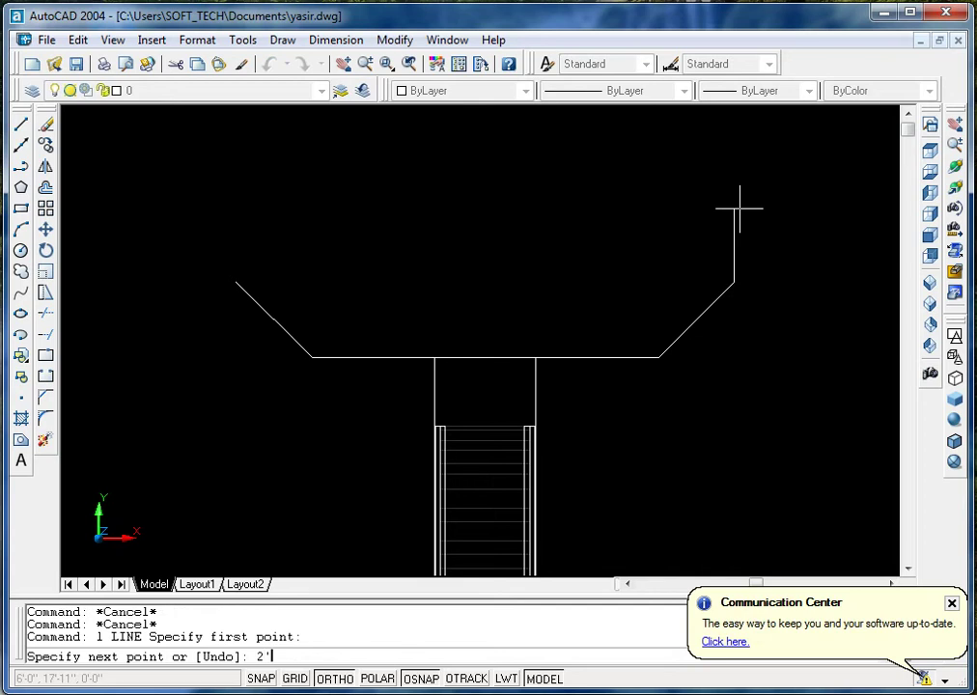
pyautogui.press('Return')
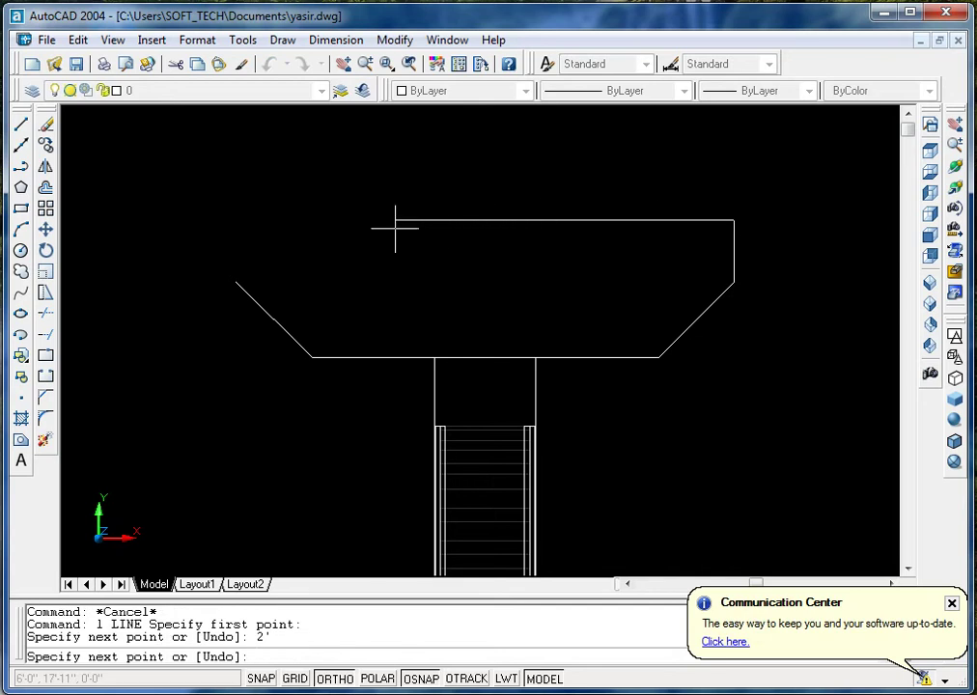
pyautogui.press('Escape')
pyautogui.press('Escape')
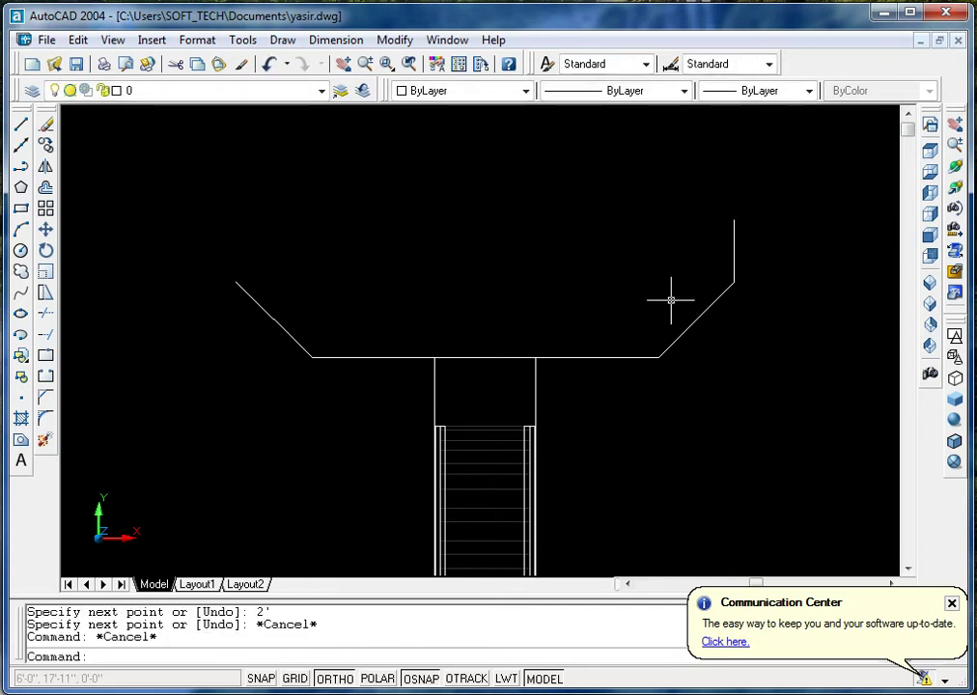
# - Mirror the right vertical wall to the left side about the tower's centre
pyautogui.write('mi')
pyautogui.press('Return')
pyautogui.click(730, 260)
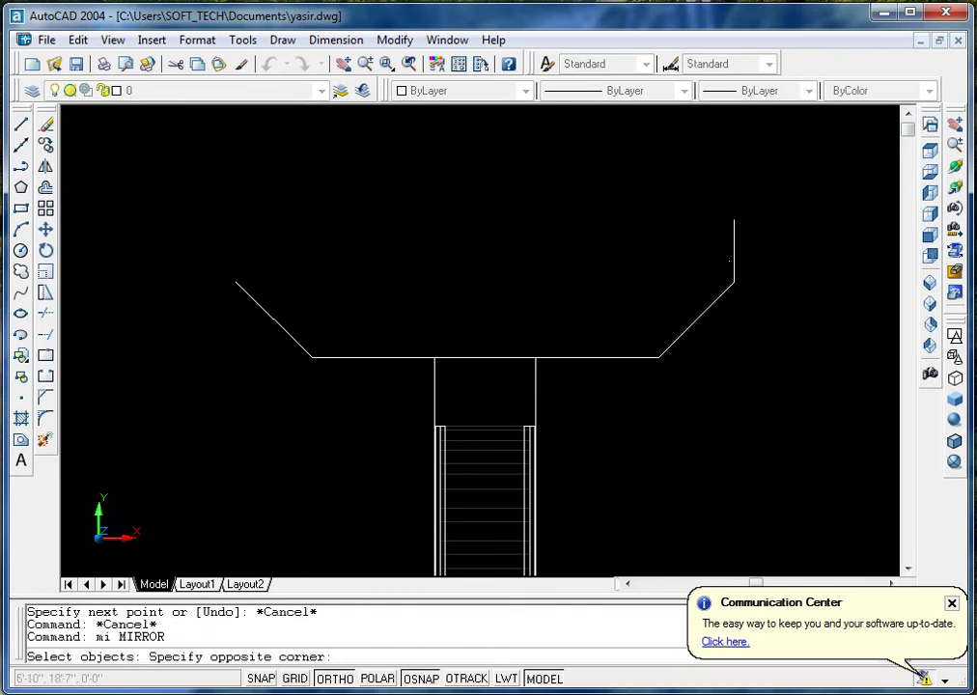
pyautogui.click(736, 270)
pyautogui.click(734, 269)
pyautogui.press('Return')
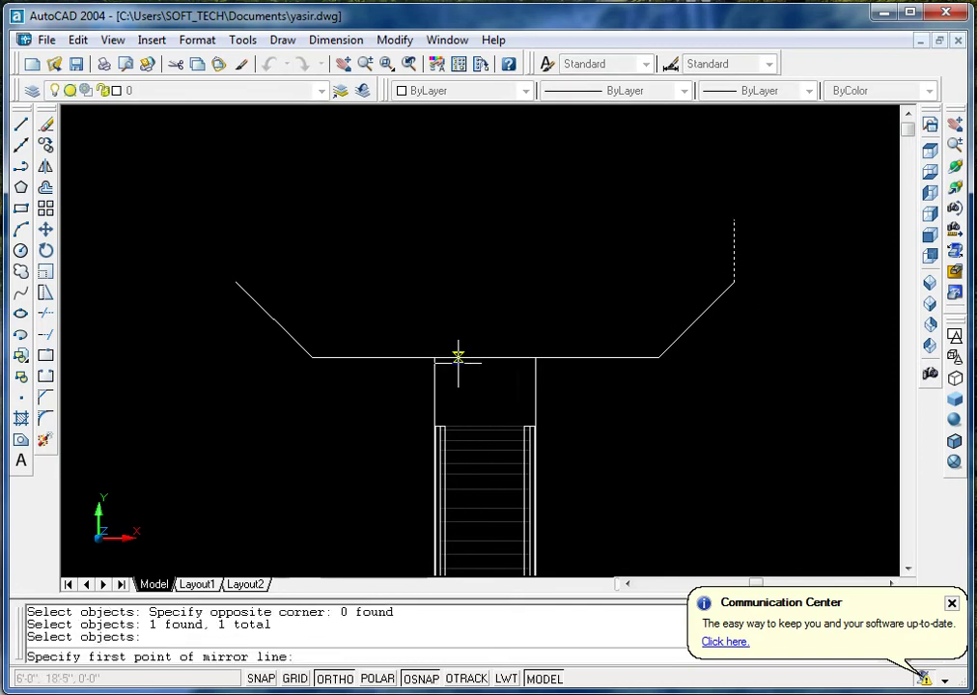
pyautogui.click(484, 357)
pyautogui.click(469, 271)
pyautogui.rightClick(485, 284)
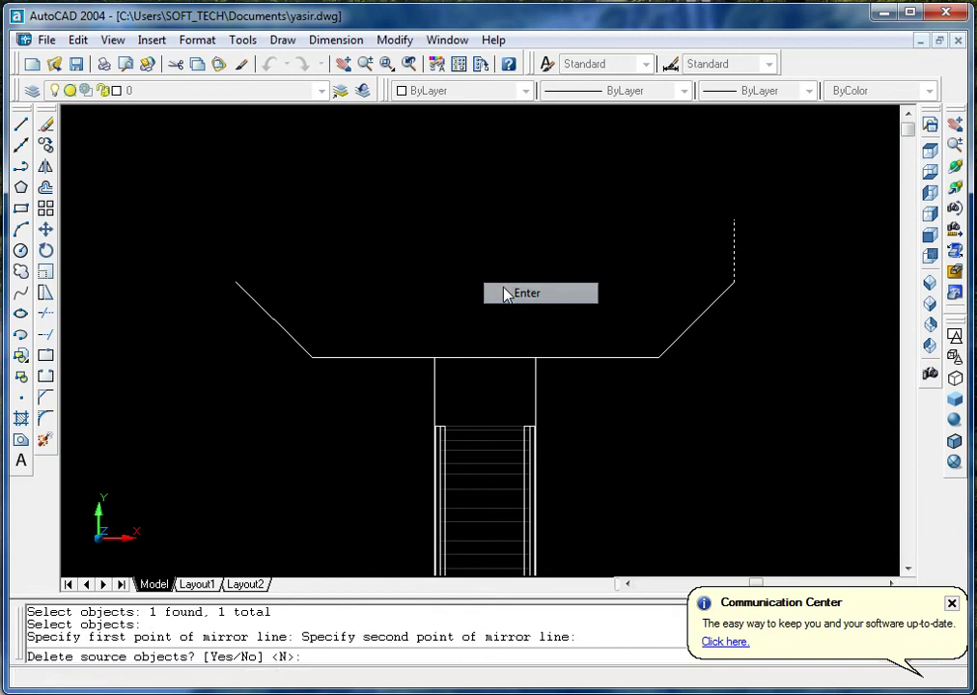
pyautogui.click(504, 293)
pyautogui.press('Escape')
pyautogui.press('Escape')
# - Close the tank with a top line between the two wall tops
pyautogui.press('Return')
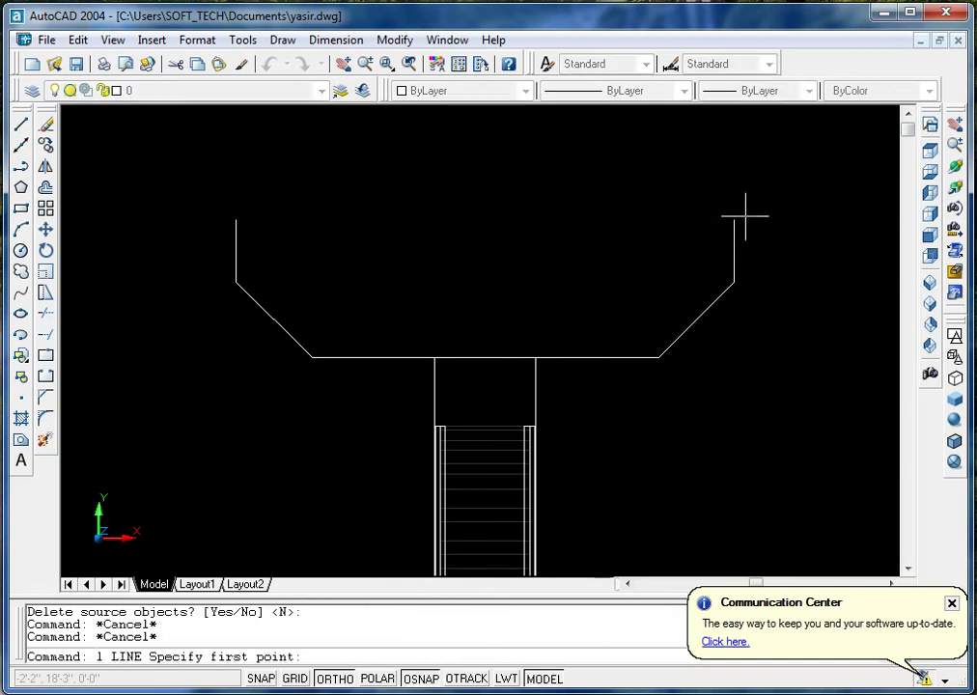
pyautogui.click(734, 220)
pyautogui.click(236, 221)
pyautogui.rightClick(236, 220)
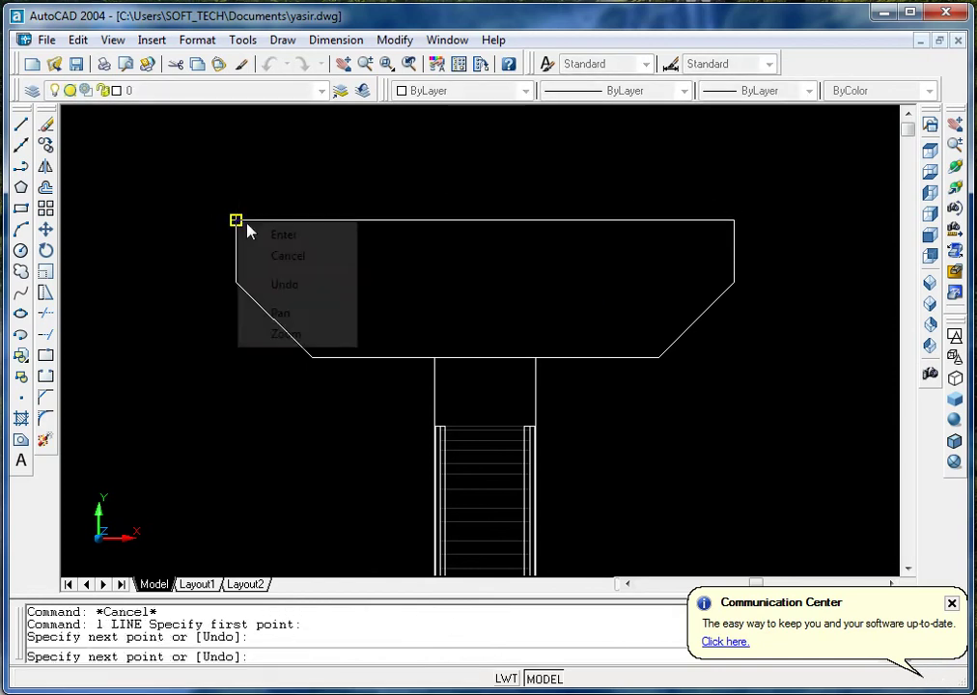
pyautogui.click(257, 235)
pyautogui.moveTo(506, 303); pyautogui.dragTo(506, 237, button='middle')
pyautogui.scroll(-2, 506, 238)
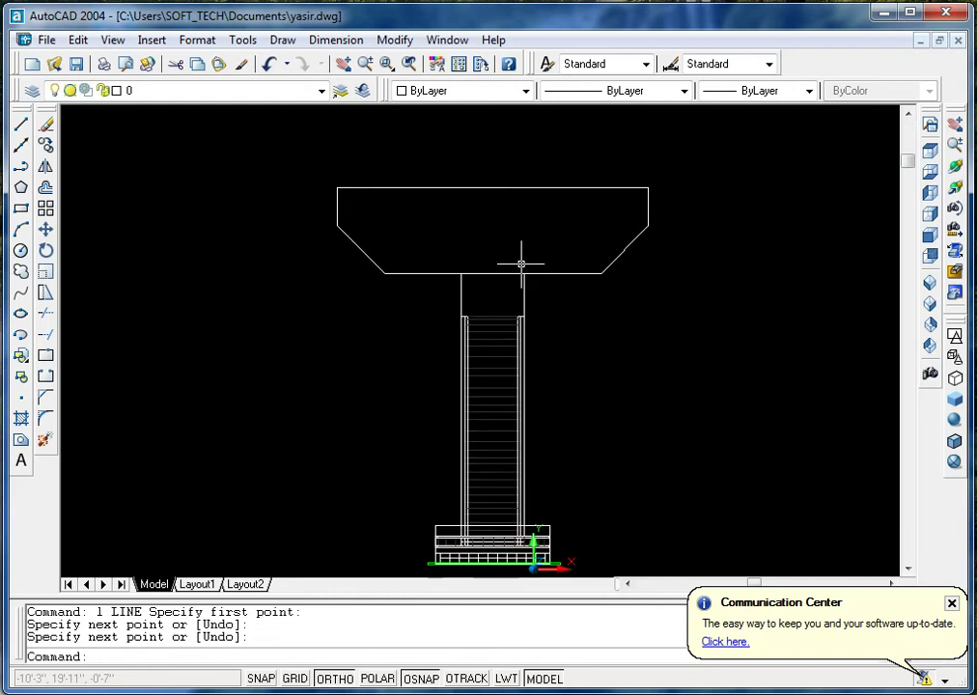
pyautogui.press('Escape')
pyautogui.press('Escape')
pyautogui.scroll(2, 527, 316)
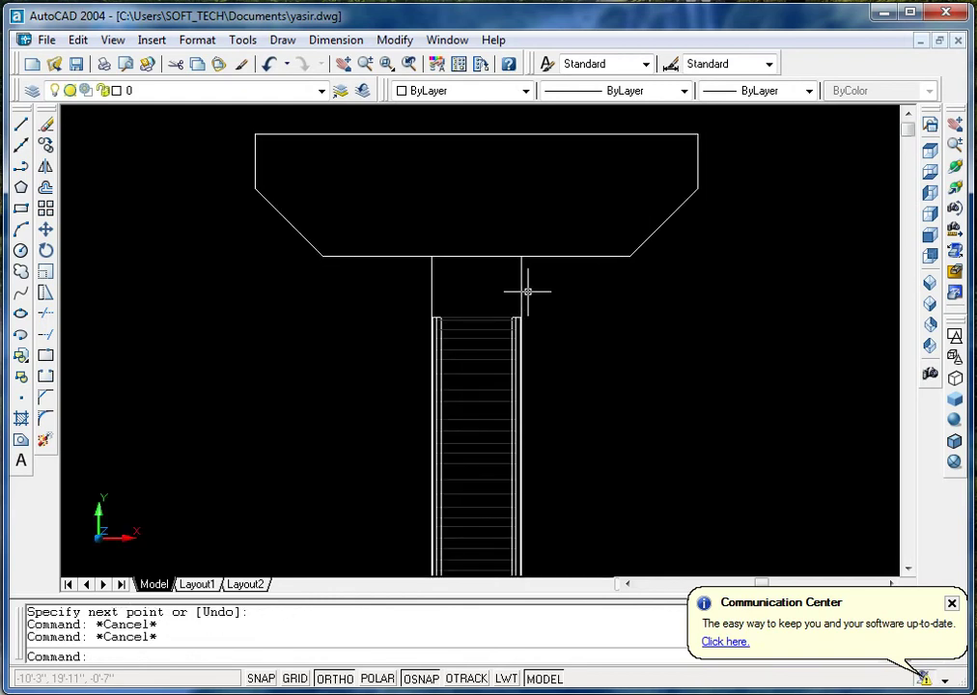
pyautogui.moveTo(549, 238); pyautogui.dragTo(556, 322, button='middle')
pyautogui.click(750, 202)
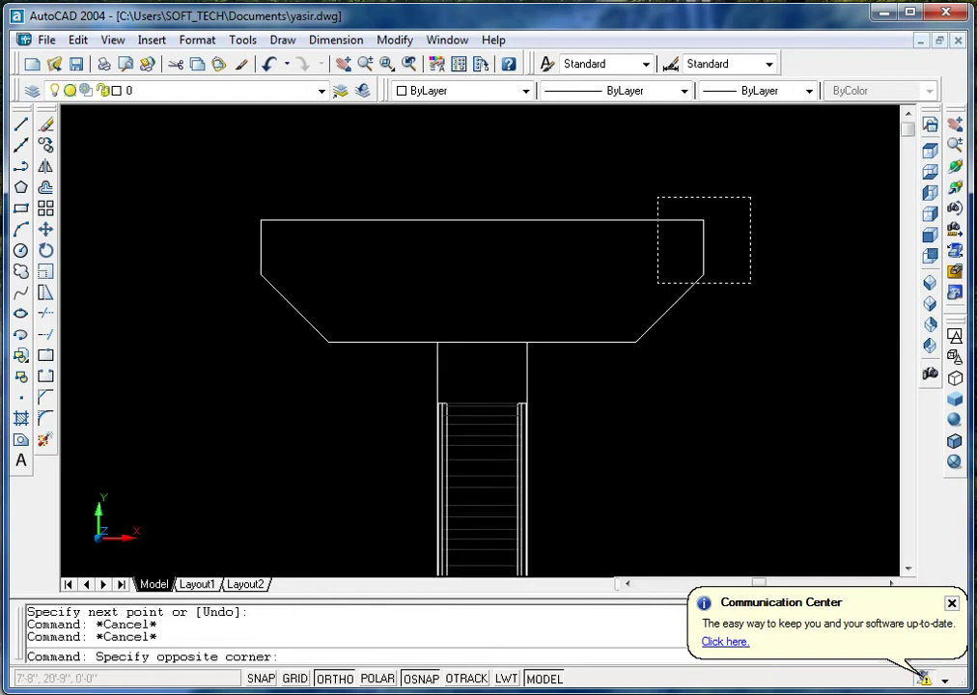
# - Erase the leftover outline and draw a 2-unit line at 45° from the horizontal line's right end
pyautogui.click(260, 305)
pyautogui.press('Delete')
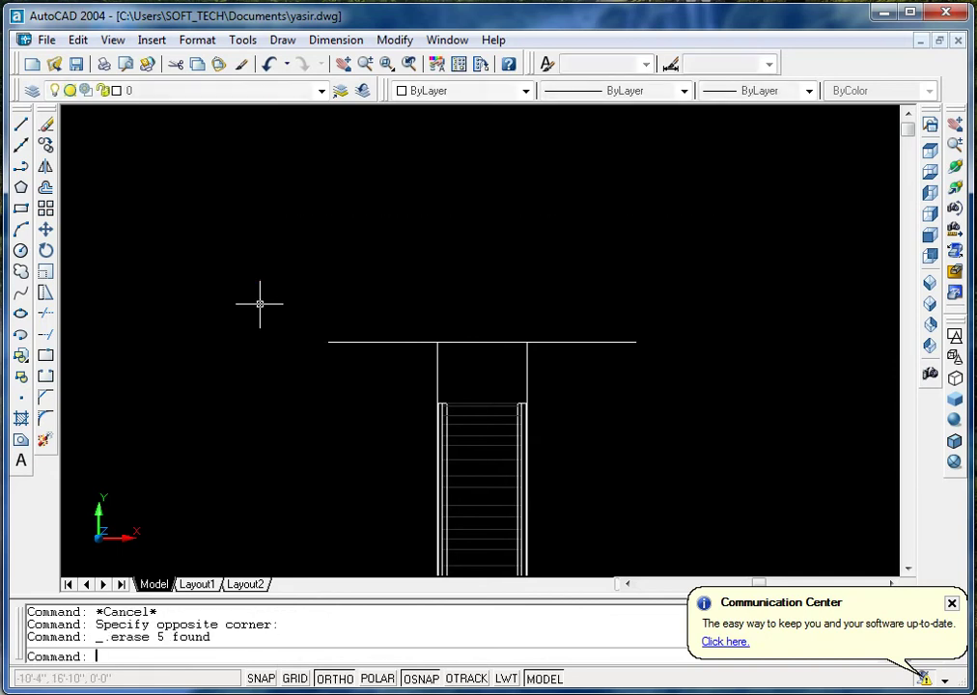
pyautogui.press('Escape')
pyautogui.press('Escape')
pyautogui.write('l')
pyautogui.press('Return')
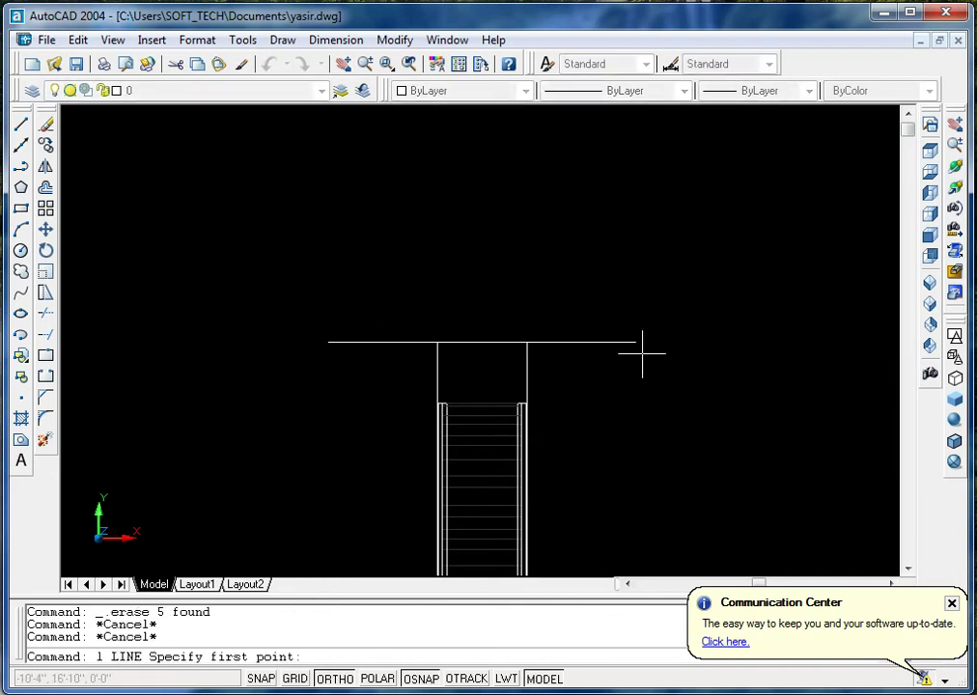
pyautogui.click(635, 342)
pyautogui.write('<45')
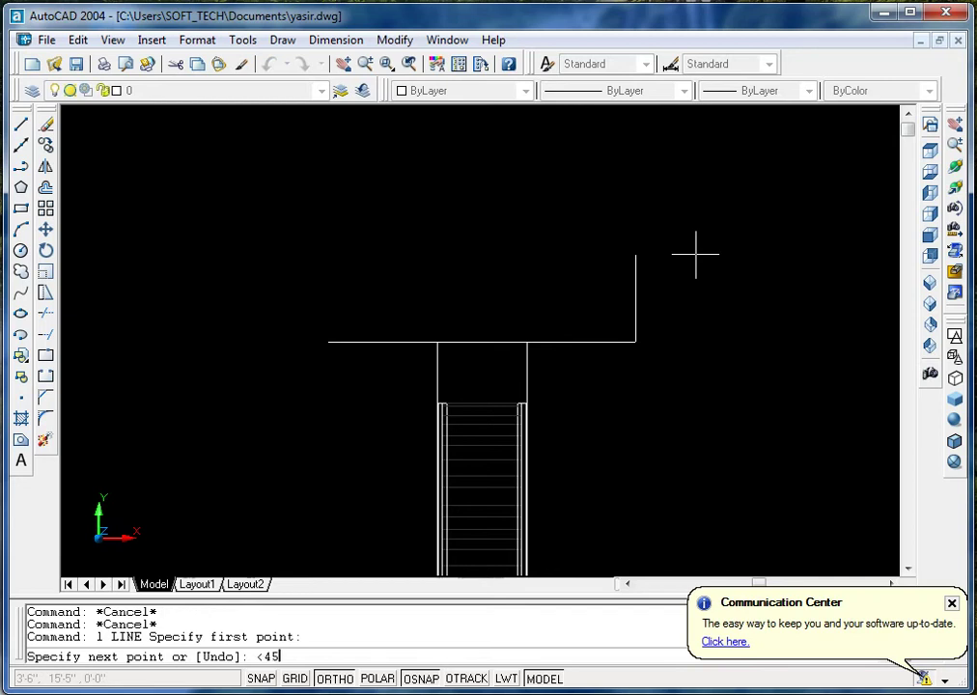
pyautogui.press('Return')
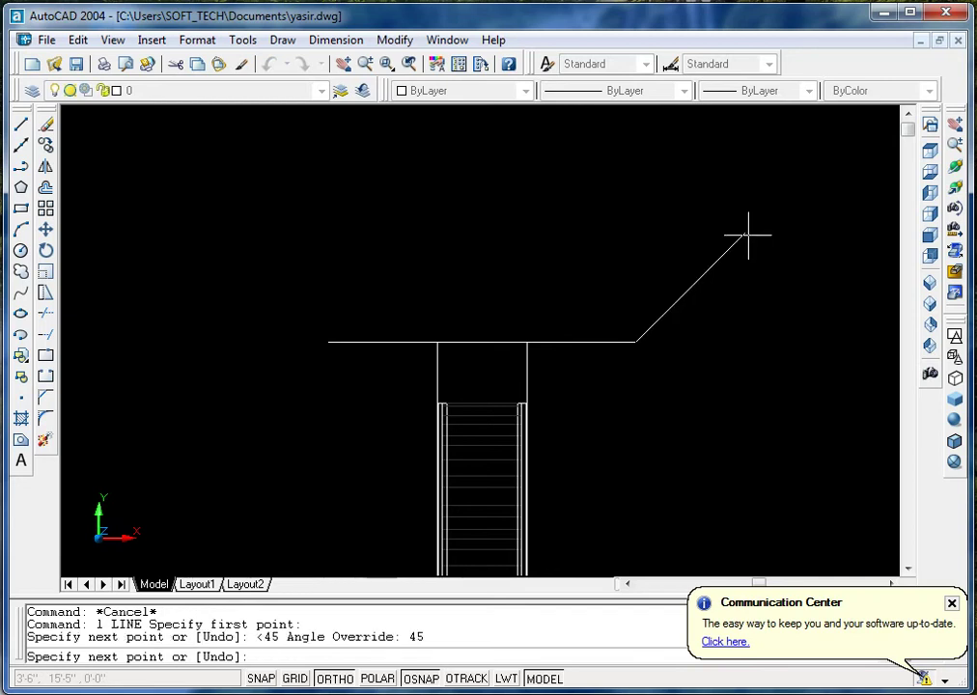
pyautogui.write('2')
pyautogui.press('Return')
pyautogui.press('Escape')
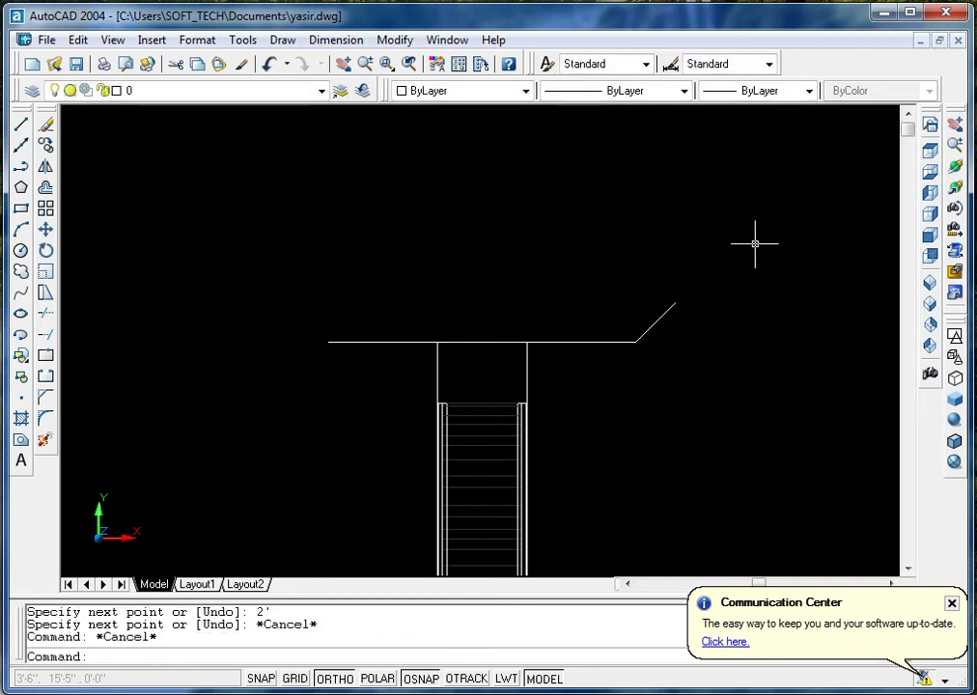
pyautogui.press('Escape')
# - Draw a 2' vertical side up from the sloped segment's end
pyautogui.write('l')
pyautogui.press('Return')
pyautogui.click(675, 303)
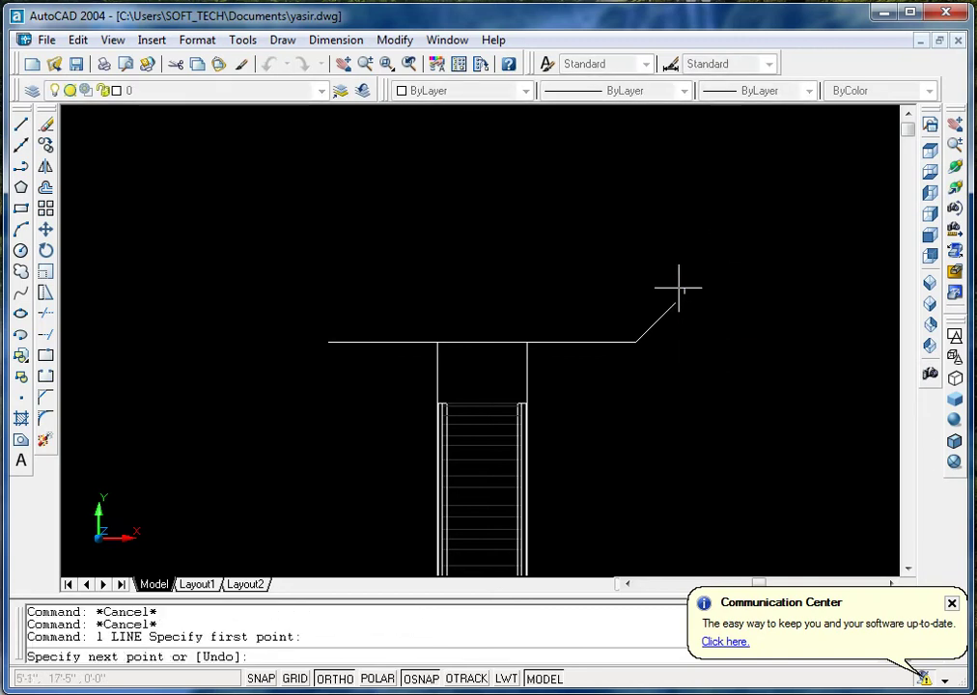
pyautogui.press('Escape')
pyautogui.press('Escape')
pyautogui.write('l')
pyautogui.press('Return')
pyautogui.click(679, 301)
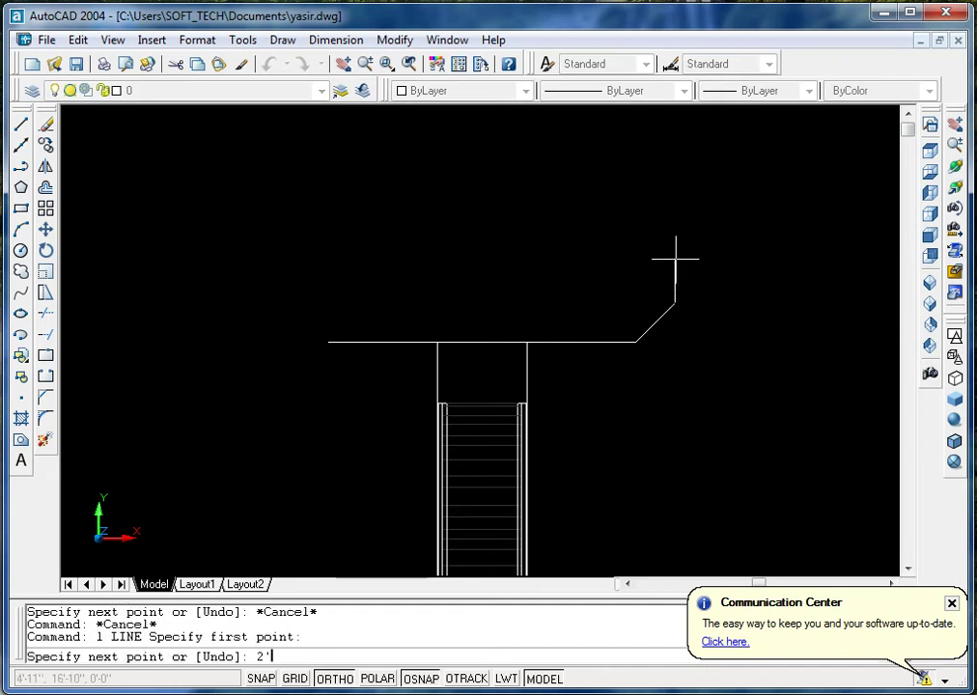
pyautogui.press('Return')
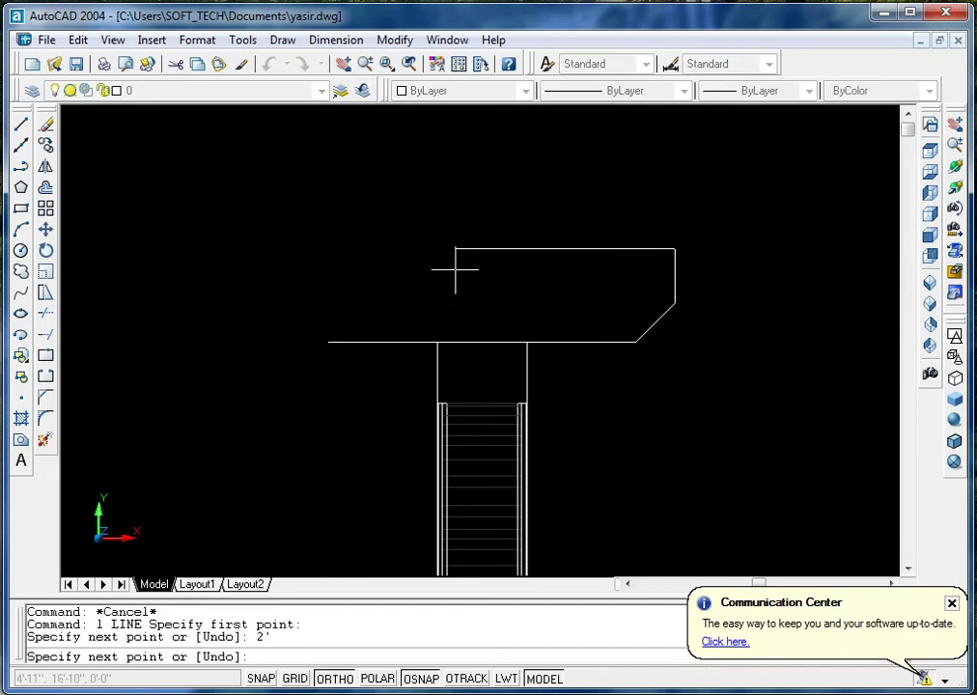
pyautogui.press('Escape')
# - Replace the too-tall vertical side with a 1'6 vertical side
pyautogui.write('i')
pyautogui.press('Return')
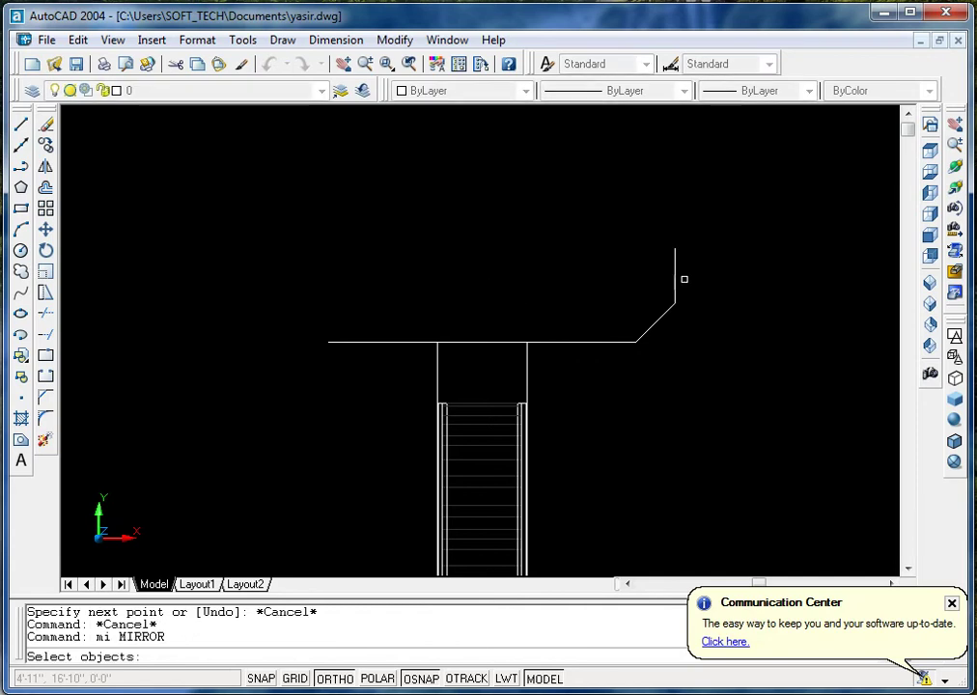
pyautogui.press('Escape')
pyautogui.click(676, 274)
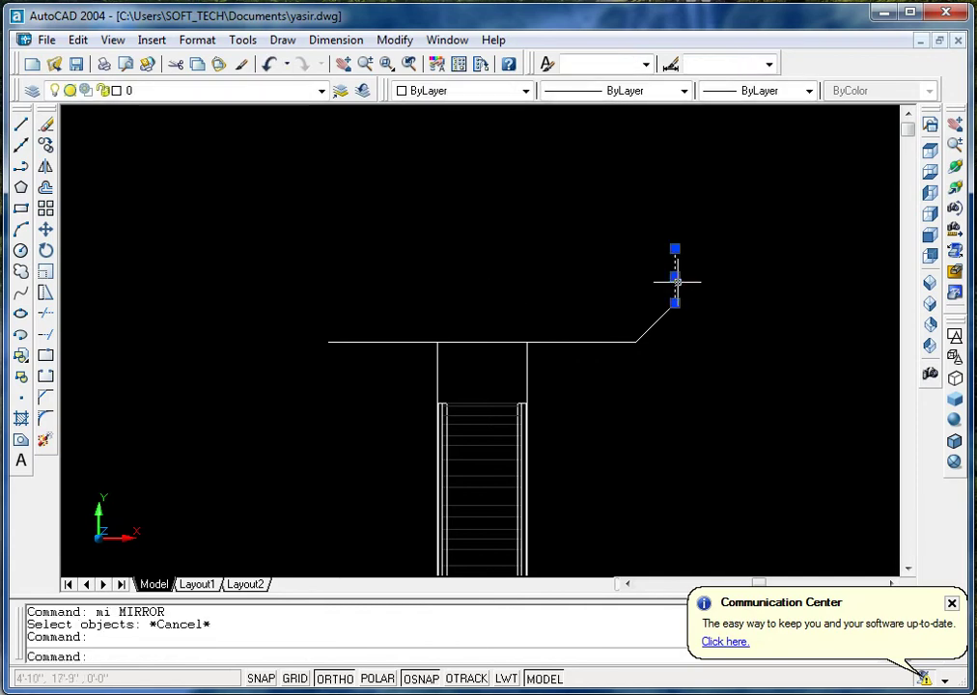
pyautogui.press('Delete')
pyautogui.press('Escape')
pyautogui.press('Escape')
pyautogui.press('Return')
pyautogui.click(674, 305)
pyautogui.write("1'6")
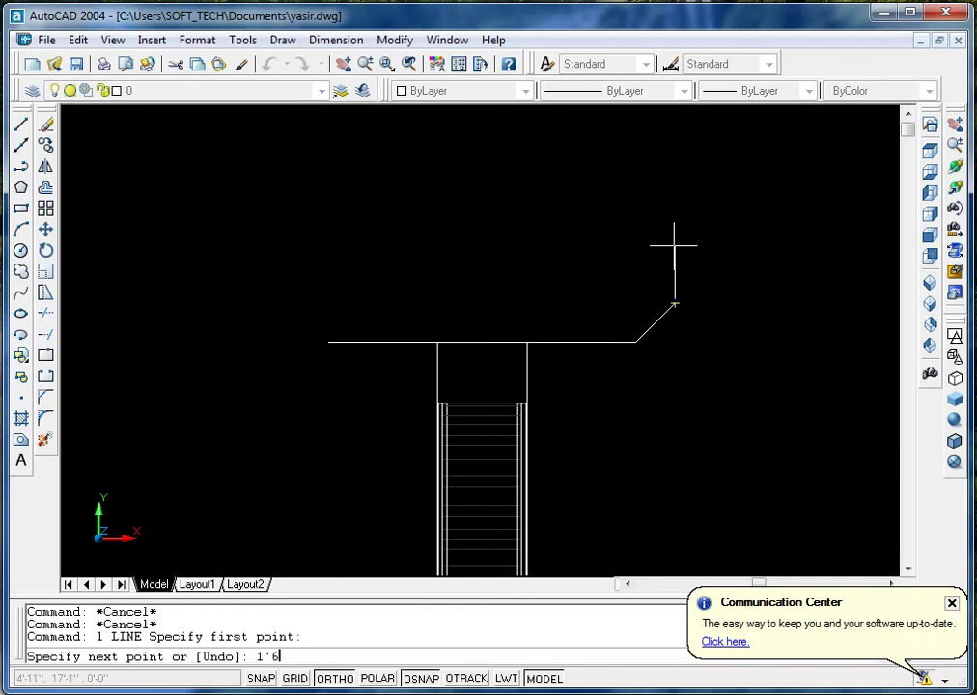
pyautogui.press('Return')
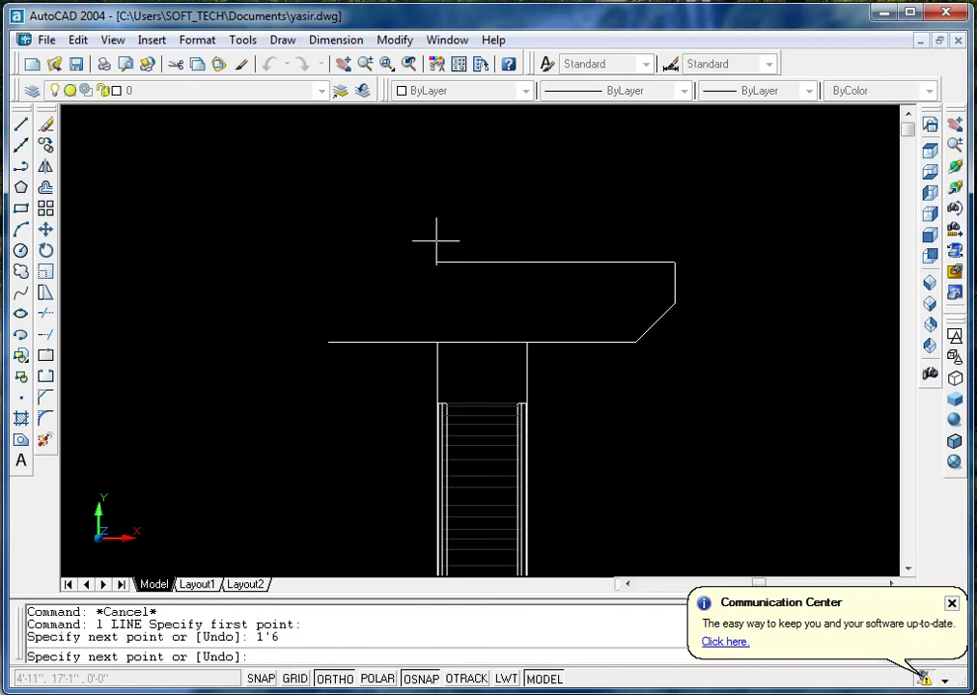
pyautogui.press('Escape')
# - Mirror the three right-side lines about the pillar centre, keeping the originals
pyautogui.write('i')
pyautogui.press('Return')
pyautogui.click(704, 253)
pyautogui.click(604, 340)
pyautogui.press('Return')
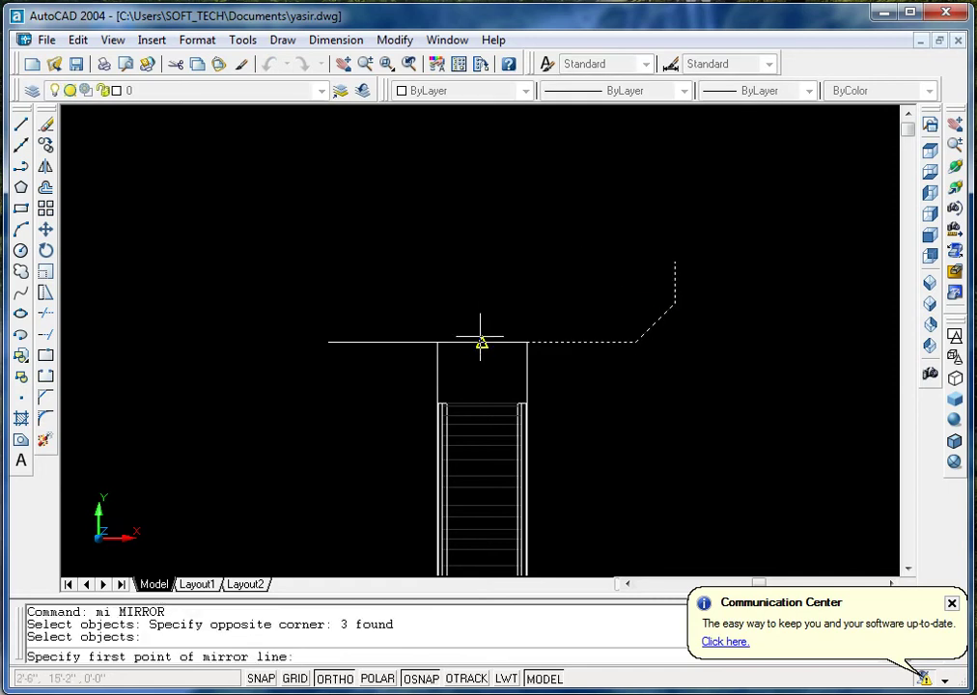
pyautogui.click(482, 343)
pyautogui.click(479, 307)
pyautogui.rightClick(498, 316)
pyautogui.click(500, 311)
pyautogui.press('Escape')
pyautogui.press('Escape')
# - Draw the top line joining the right and left side top ends
pyautogui.write('l')
pyautogui.press('Return')
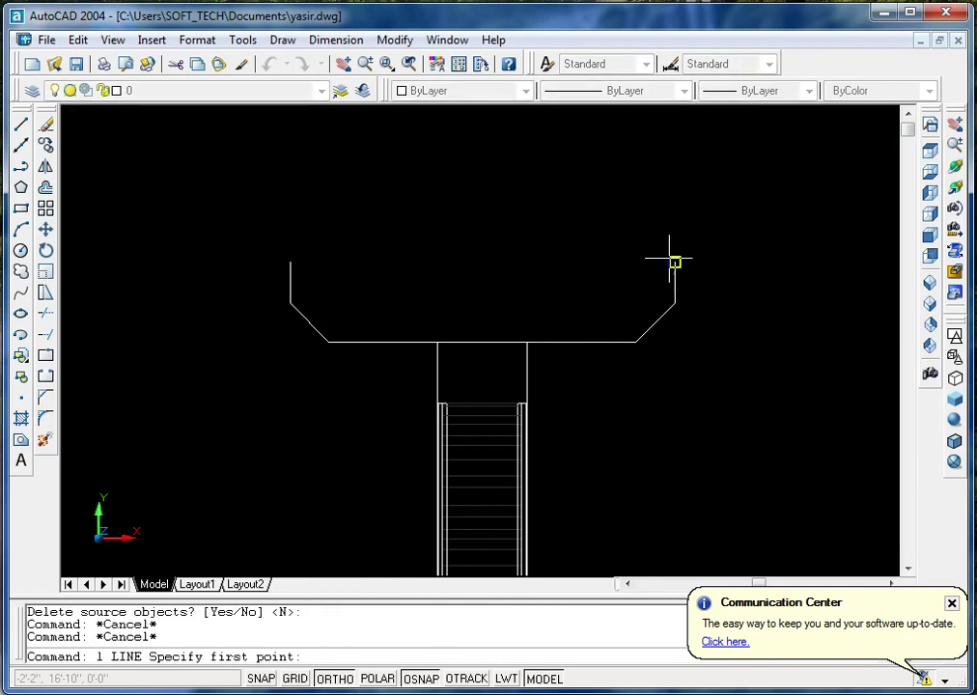
pyautogui.click(675, 261)
pyautogui.click(290, 262)
pyautogui.rightClick(289, 262)
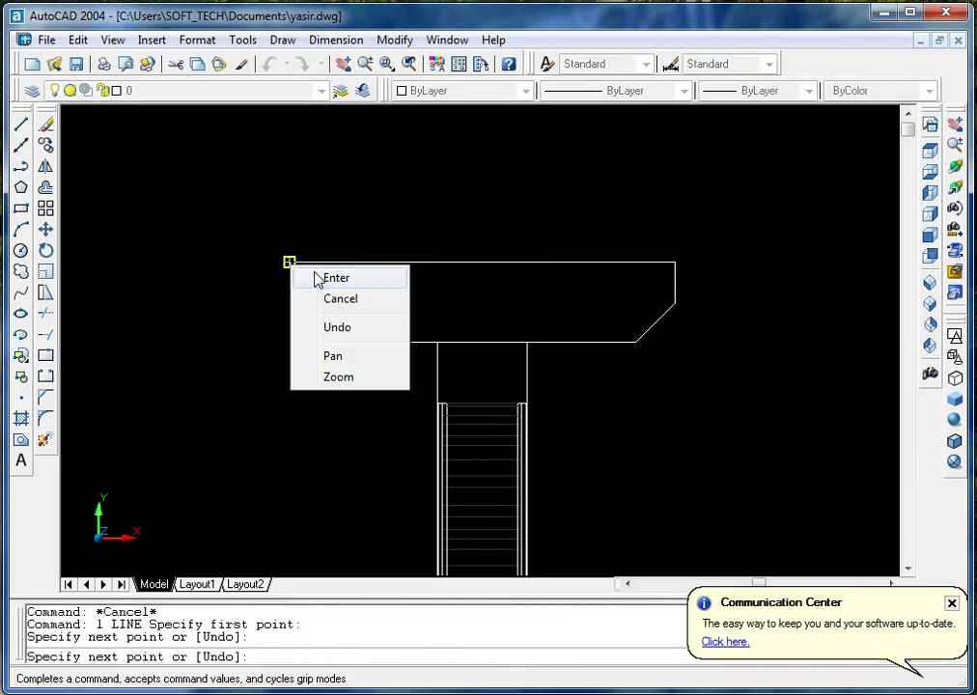
pyautogui.click(317, 278)
pyautogui.press('Escape')
pyautogui.press('Escape')
pyautogui.press('Escape')
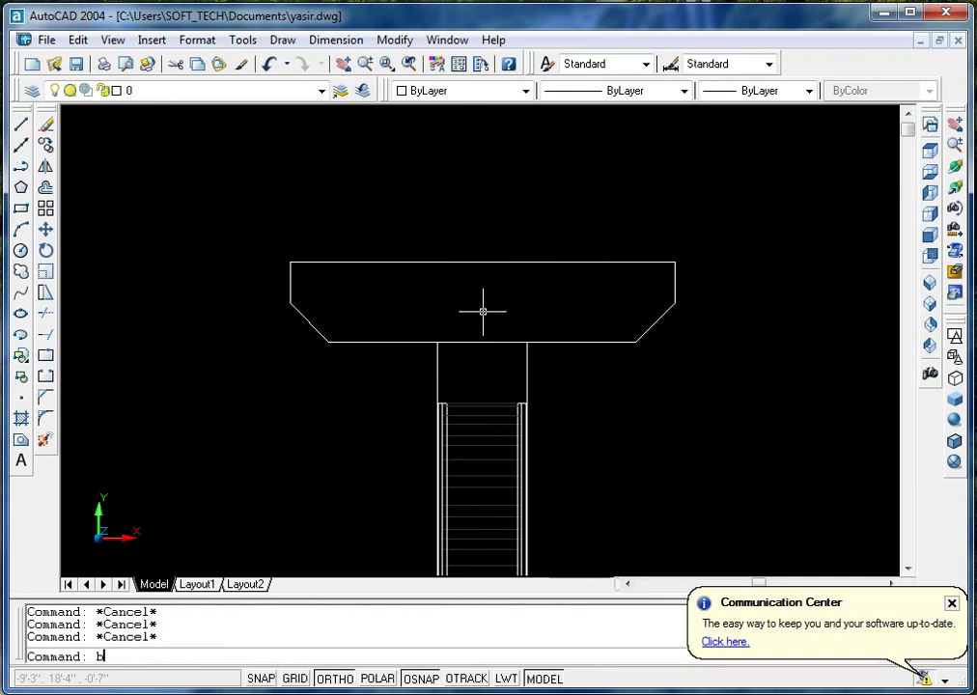
# - Create a boundary polyline by picking a point inside the tank outline
pyautogui.write('o')
pyautogui.press('Return')
pyautogui.click(576, 220)
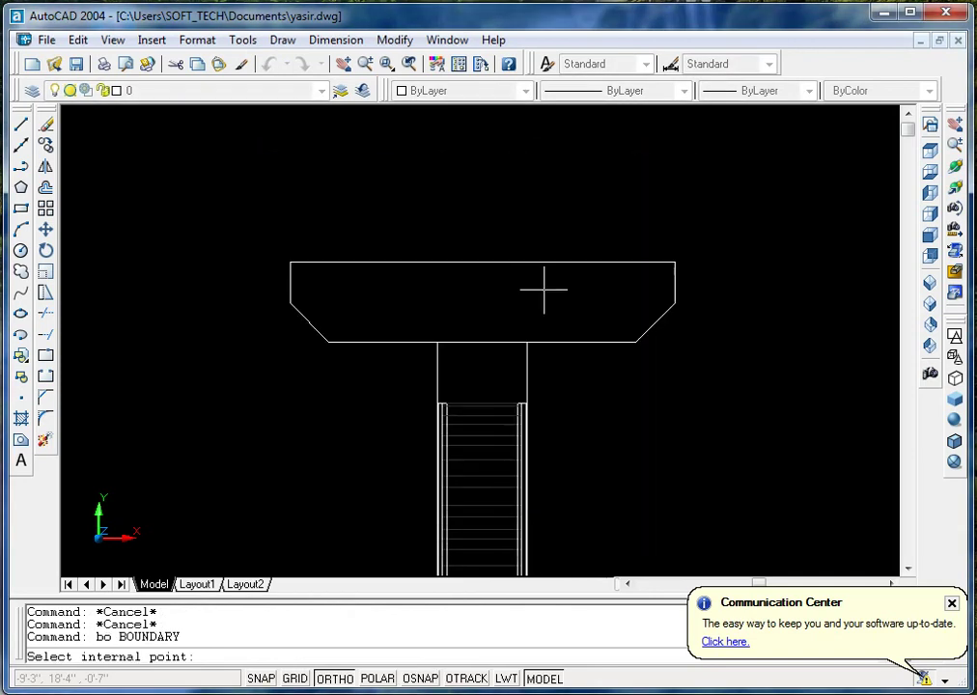
pyautogui.click(541, 286)
pyautogui.press('Return')
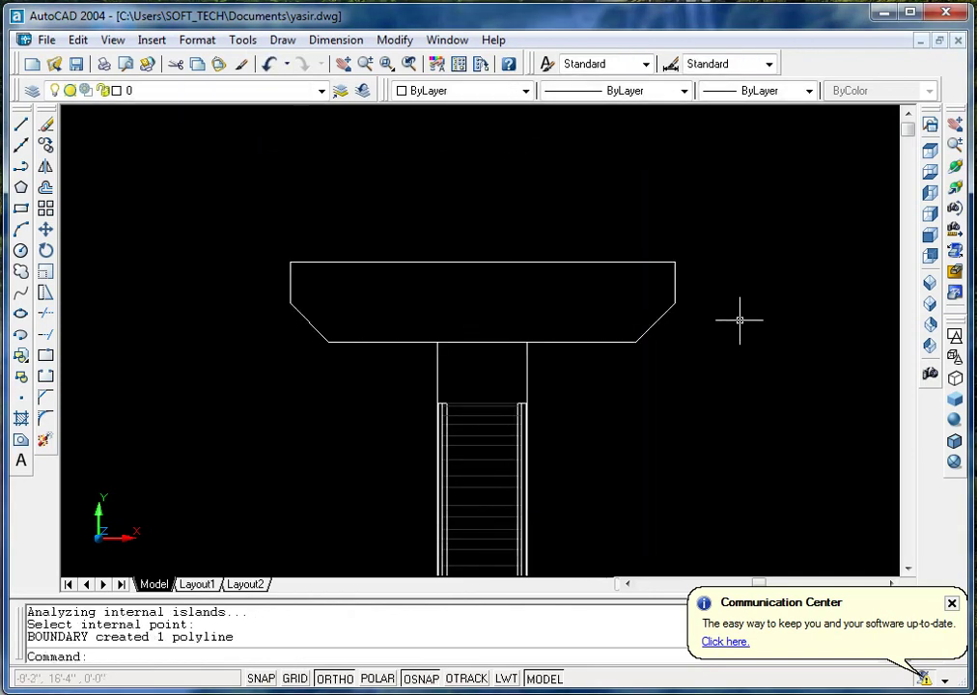
pyautogui.write('ext')
# - Extrude the tank outline 6'6 high, then undo the extrusion, boundary and top line
pyautogui.press('Return')
pyautogui.click(660, 318)
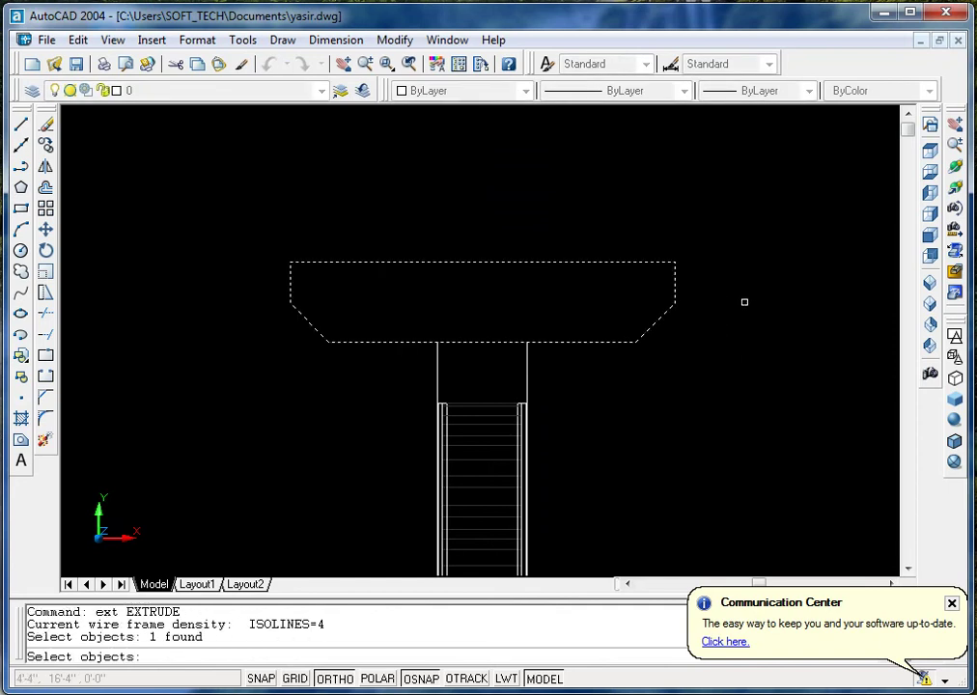
pyautogui.press('Return')
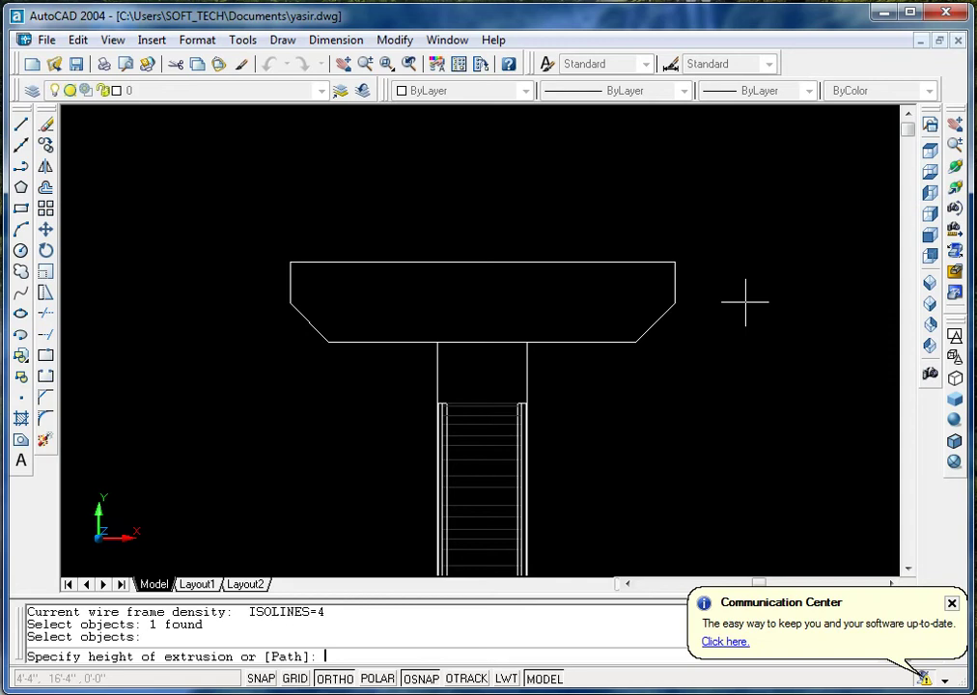
pyautogui.write("6'6")
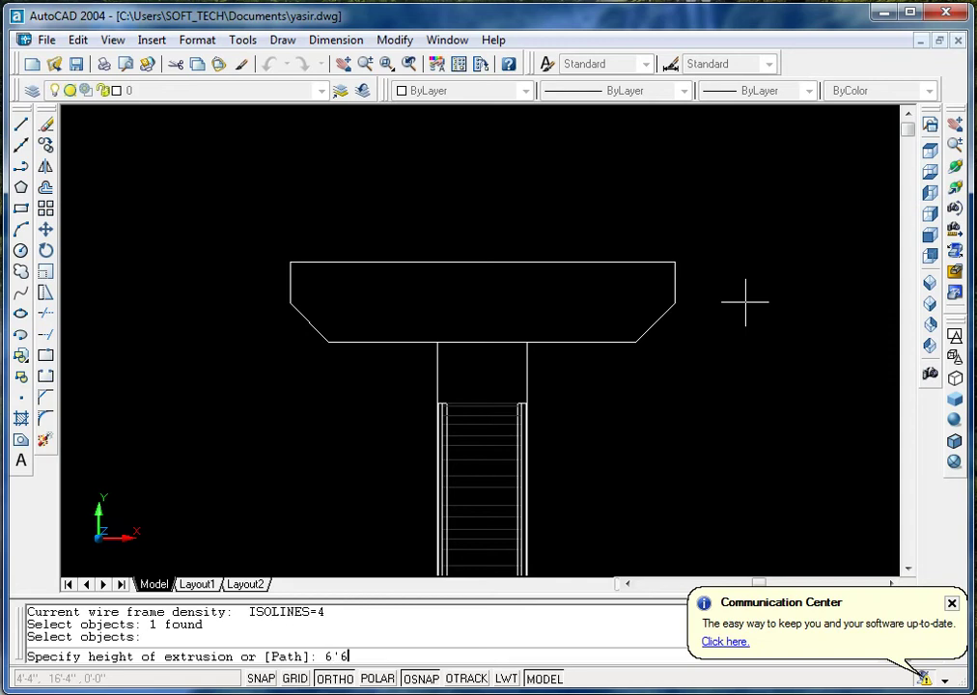
pyautogui.press('Return')
pyautogui.press('Return')
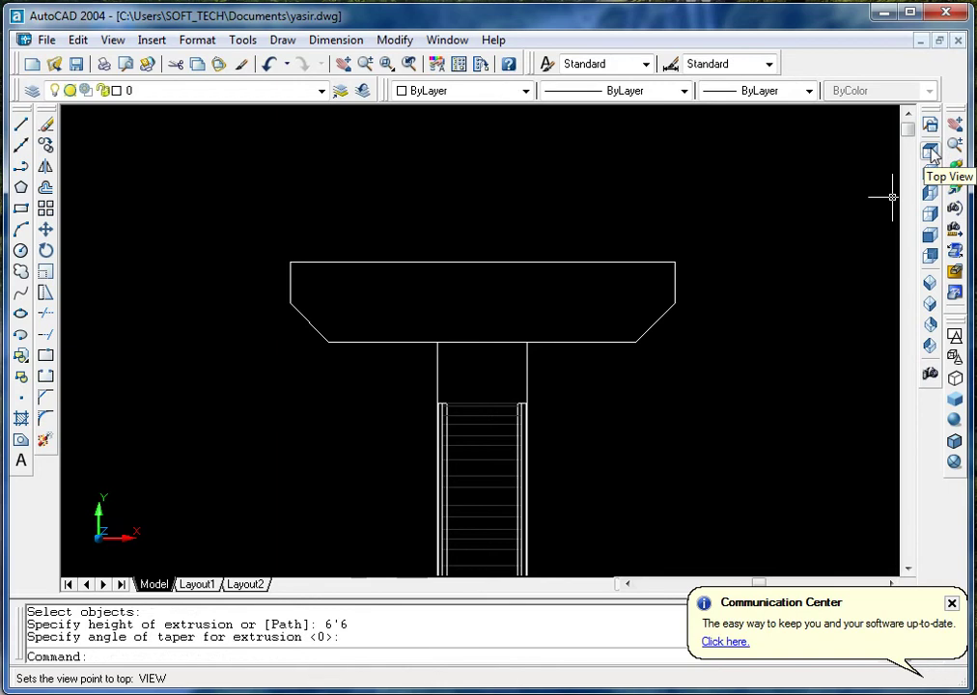
pyautogui.write('u')
pyautogui.press('Return')
pyautogui.press('Return')
pyautogui.press('Return')
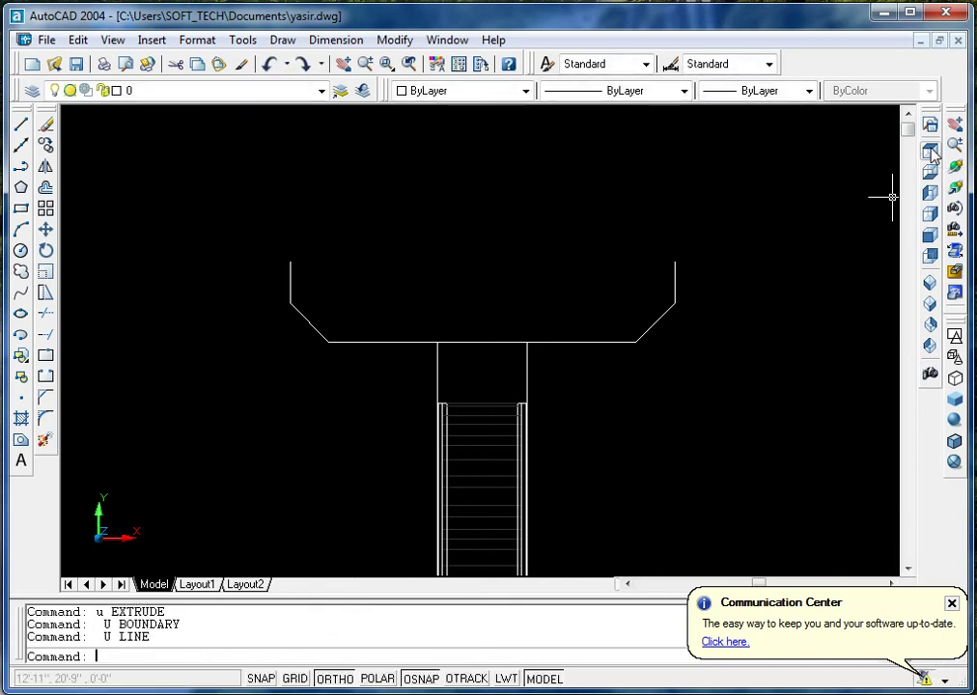
pyautogui.press('Escape')
pyautogui.press('Escape')
pyautogui.press('Escape')
pyautogui.press('Return')
# - Redraw the top closing line and rebuild the boundary polyline from inside the tank outline
pyautogui.click(675, 262)
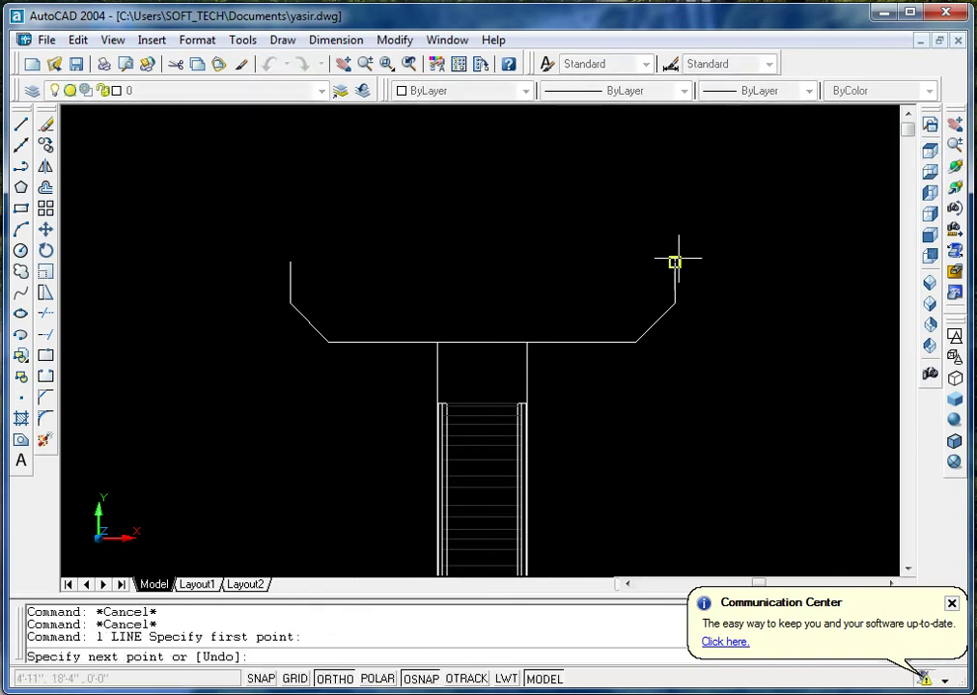
pyautogui.click(289, 262)
pyautogui.rightClick(289, 262)
pyautogui.click(338, 275)
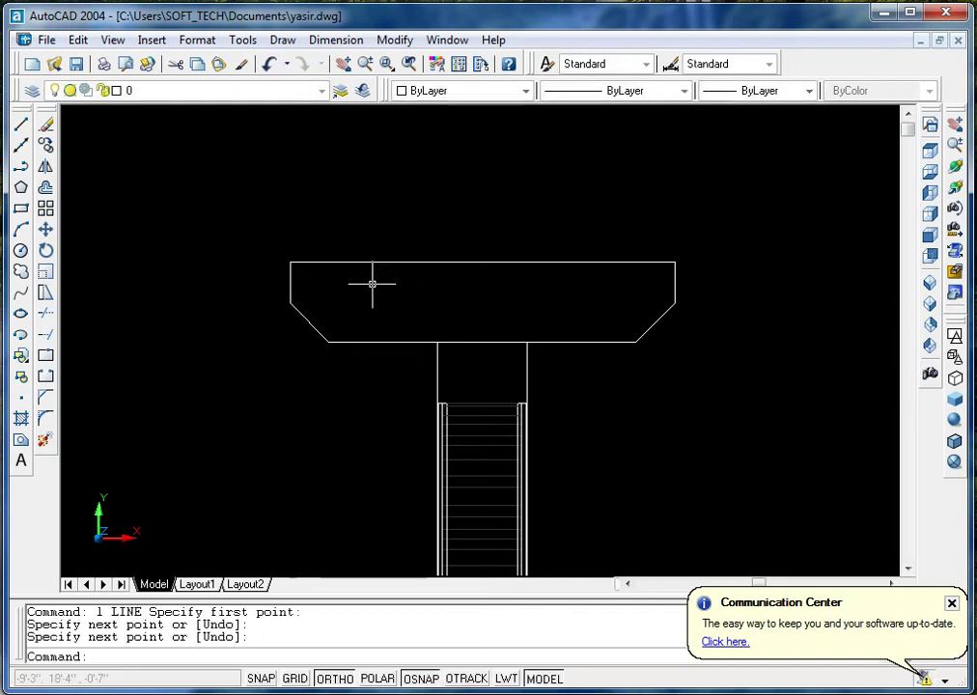
pyautogui.moveTo(371, 279); pyautogui.dragTo(389, 209, button='middle')
pyautogui.press('Escape')
pyautogui.press('Escape')
pyautogui.press('Escape')
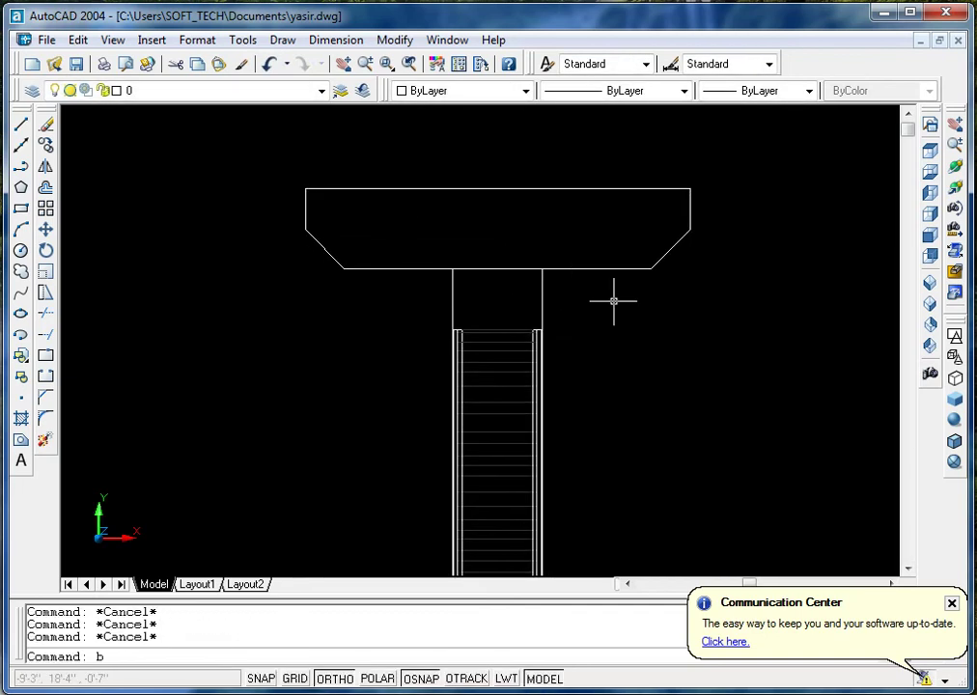
pyautogui.hotkey('alt', 'space')
pyautogui.press('Escape')
pyautogui.press('Escape')
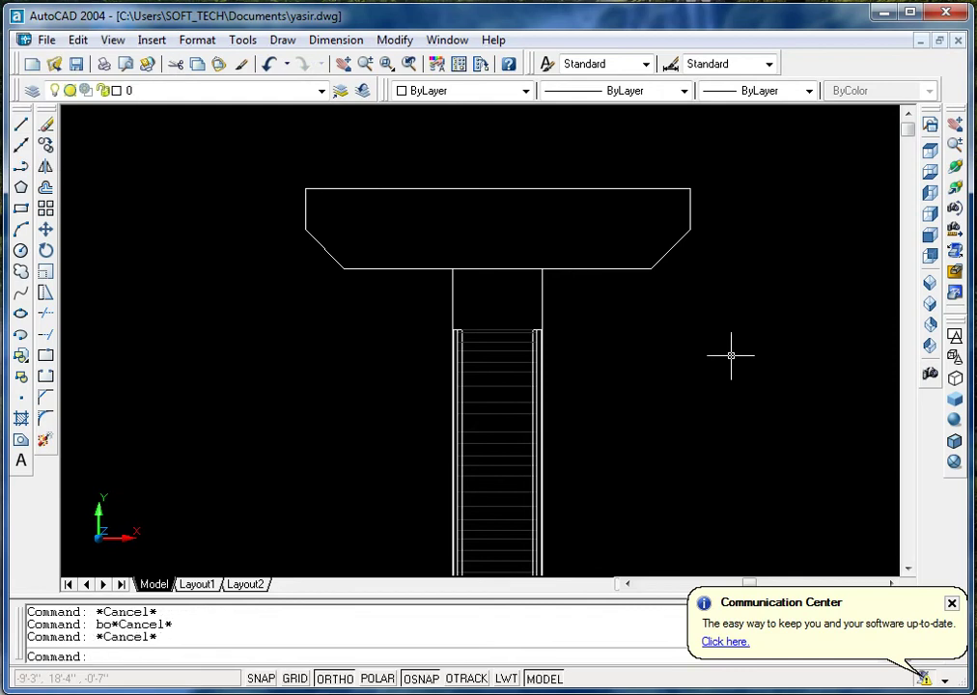
pyautogui.write('bo')
pyautogui.press('Return')
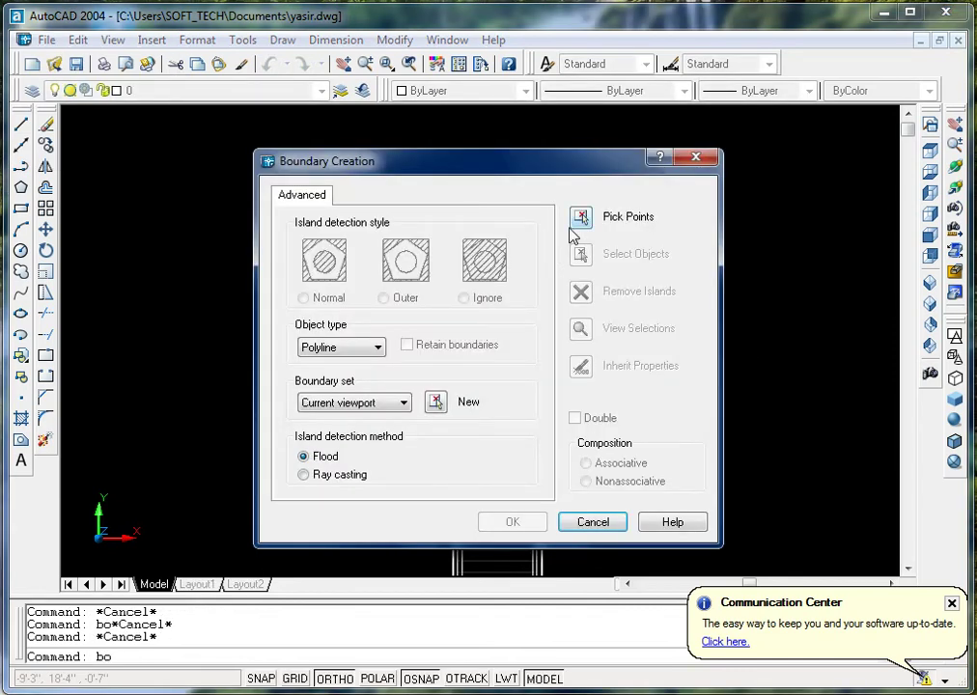
pyautogui.click(580, 219)
pyautogui.click(615, 245)
pyautogui.press('Return')
# - Extrude the tank outline 3'8 high and switch to Top view
pyautogui.write('e')
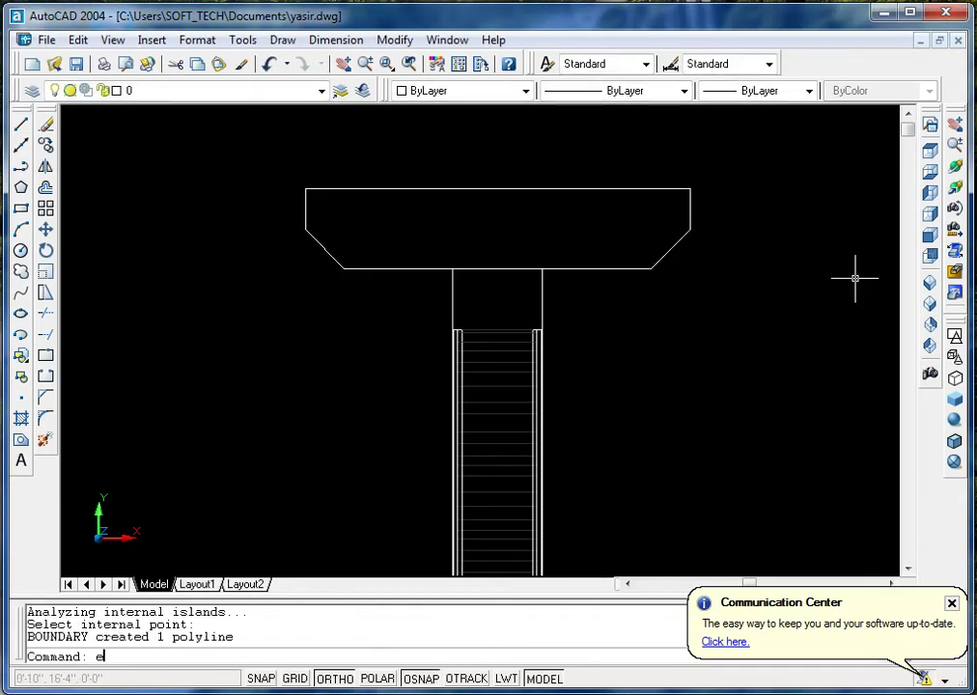
pyautogui.press('Return')
pyautogui.click(669, 248)
pyautogui.press('Return')
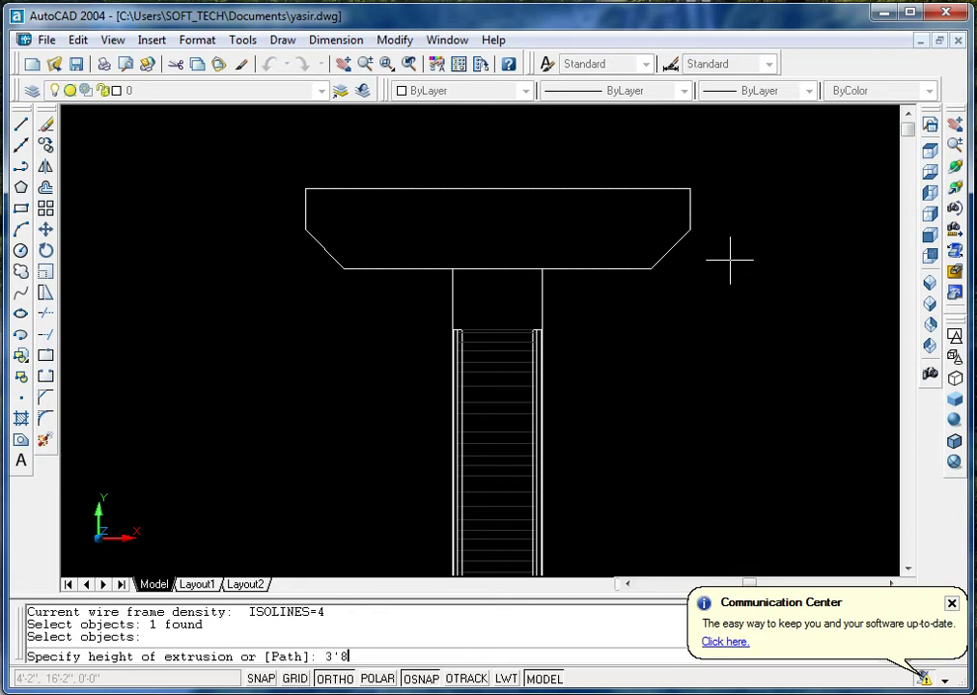
pyautogui.press('Return')
pyautogui.press('Return')
pyautogui.click(930, 150)
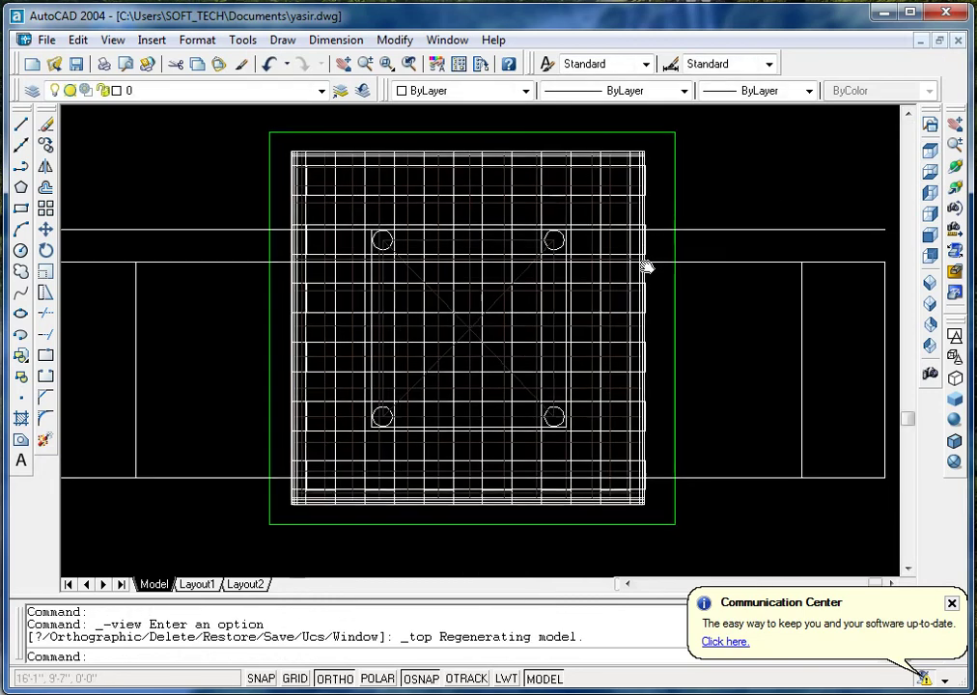
# - Delete the stray horizontal lines around the tower
pyautogui.click(841, 206)
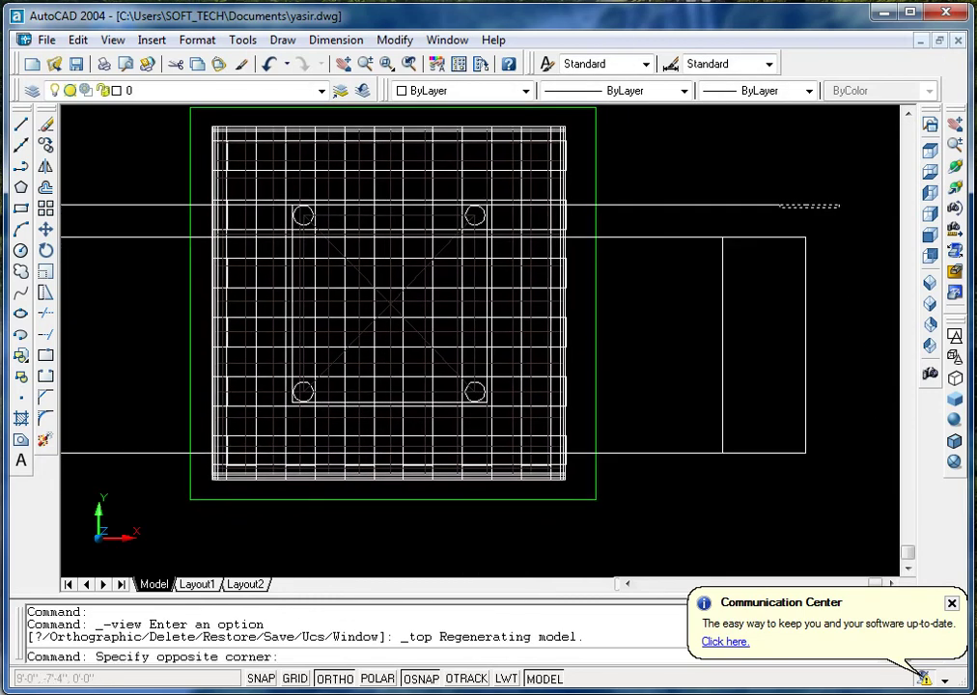
pyautogui.click(594, 206)
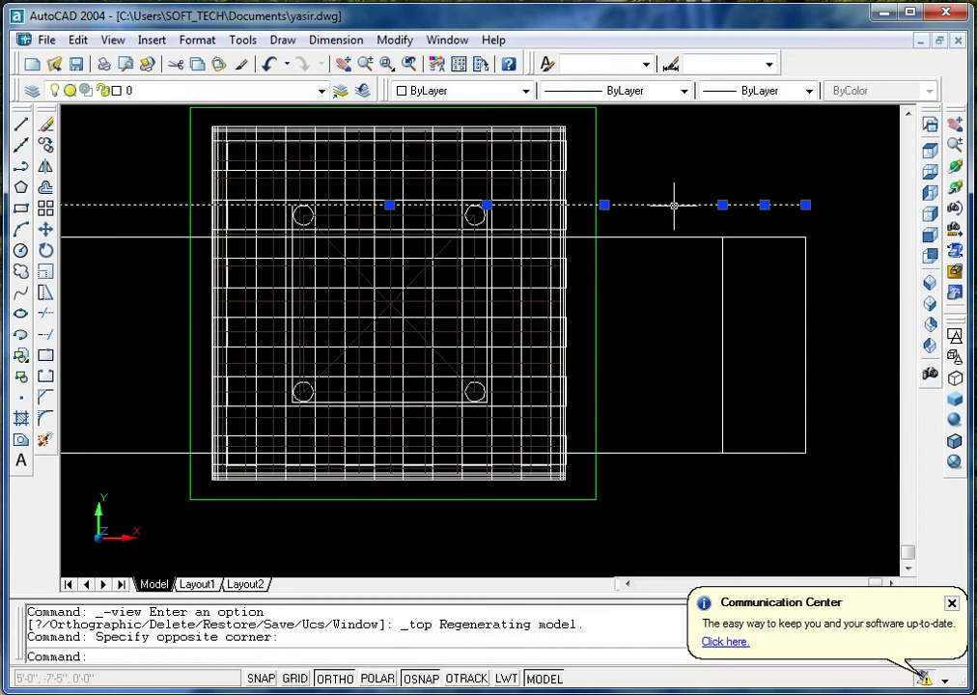
pyautogui.press('Delete')
pyautogui.moveTo(479, 195); pyautogui.dragTo(698, 261, button='middle')
pyautogui.click(376, 249)
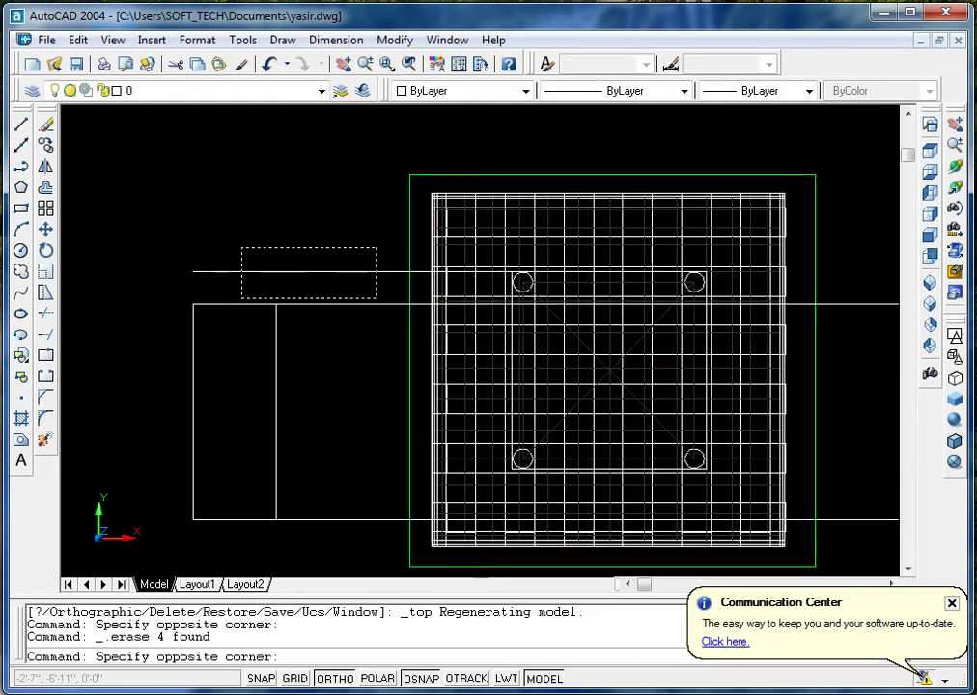
pyautogui.press('Escape')
pyautogui.scroll(1, 367, 229)
pyautogui.scroll(-3, 655, 323)
pyautogui.press('Escape')
# - Move the tank outline to sit centred over the column, then view in SW Isometric
pyautogui.write('m')
pyautogui.press('Return')
pyautogui.click(755, 422)
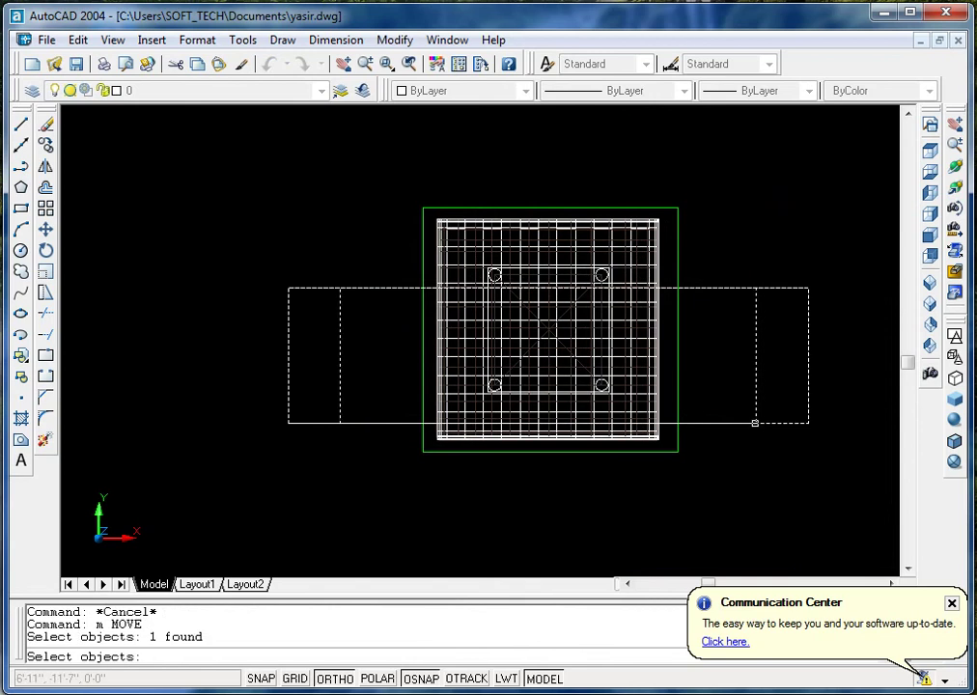
pyautogui.moveTo(744, 428); pyautogui.dragTo(635, 445, button='middle')
pyautogui.press('Return')
pyautogui.click(792, 471)
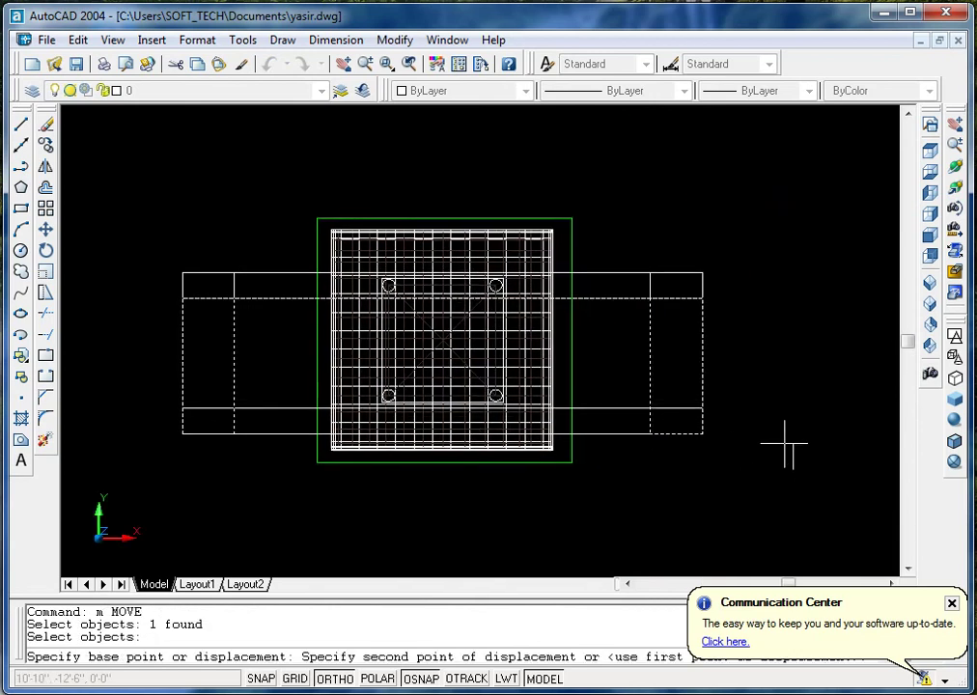
pyautogui.click(782, 444)
pyautogui.click(930, 281)
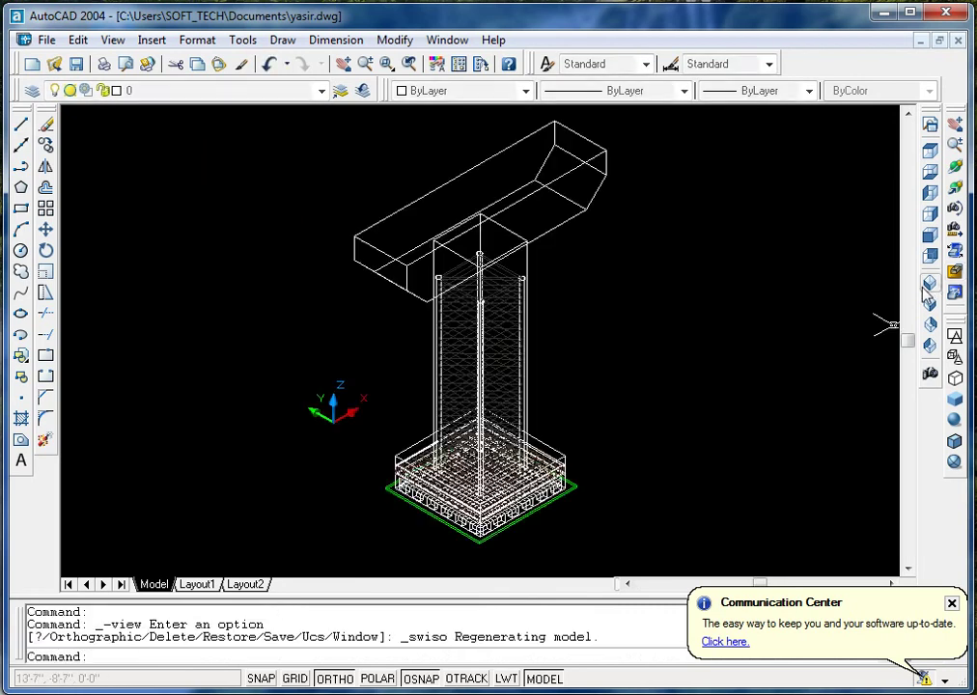
pyautogui.click(954, 420)
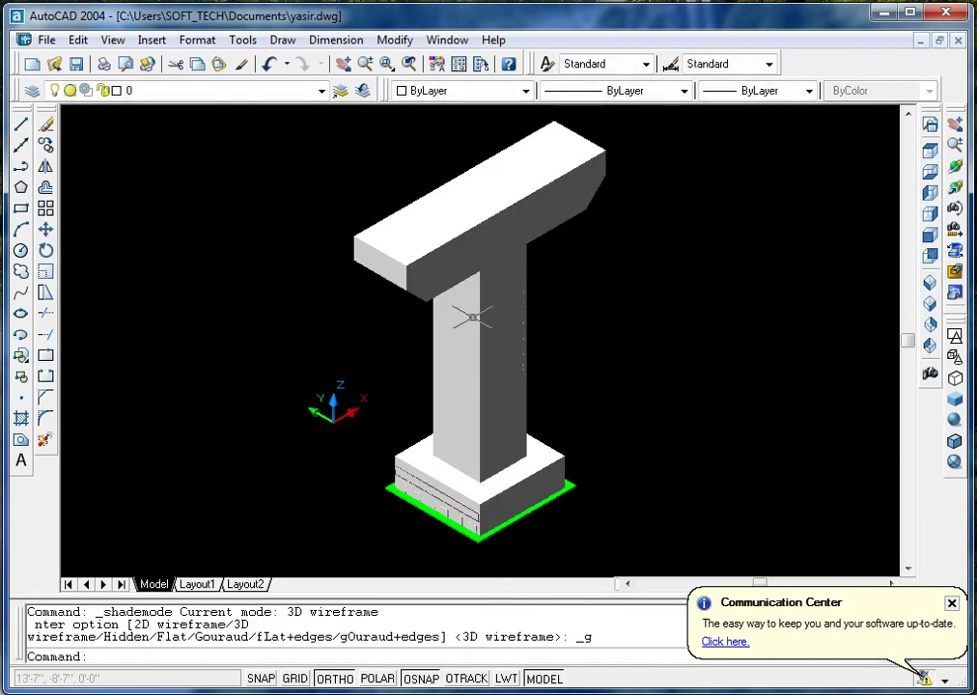
pyautogui.scroll(3, 465, 300)
pyautogui.moveTo(465, 299)
pyautogui.mouseDown(button='middle')
pyautogui.moveTo(476, 307)
pyautogui.moveTo(572, 239)
pyautogui.mouseUp(button='middle')
pyautogui.scroll(-3, 584, 266)
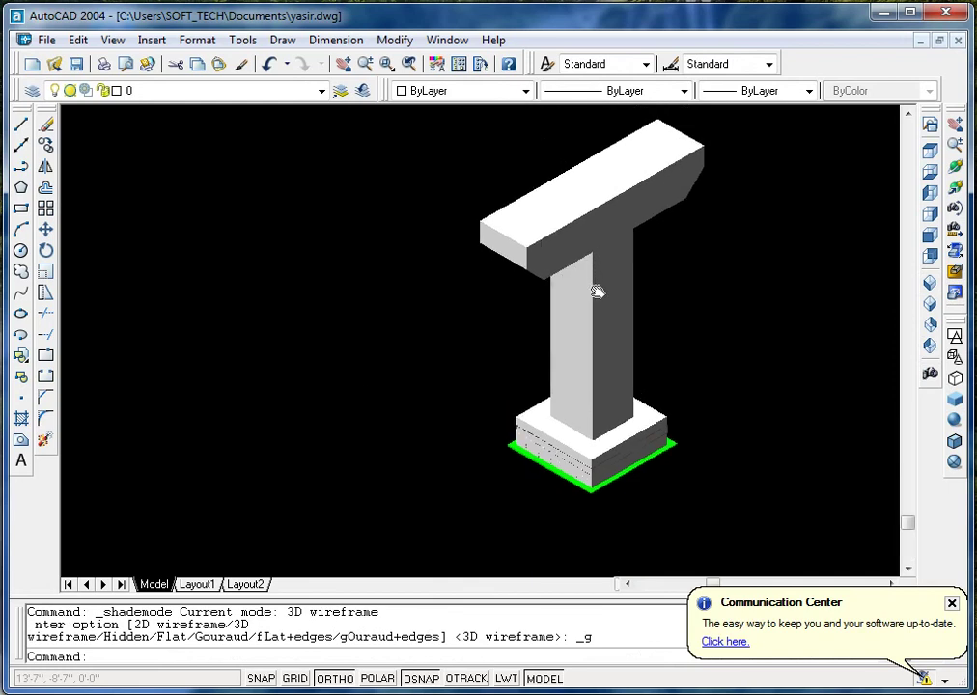
pyautogui.moveTo(598, 290); pyautogui.dragTo(600, 360, button='middle')
pyautogui.press('Escape')
pyautogui.press('Escape')
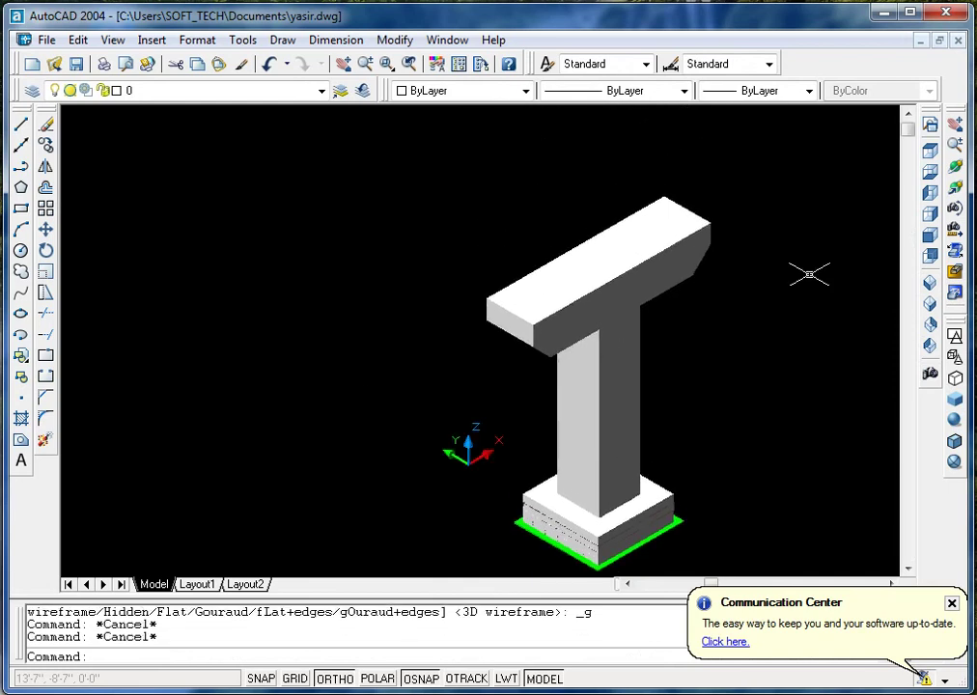
pyautogui.click(930, 148)
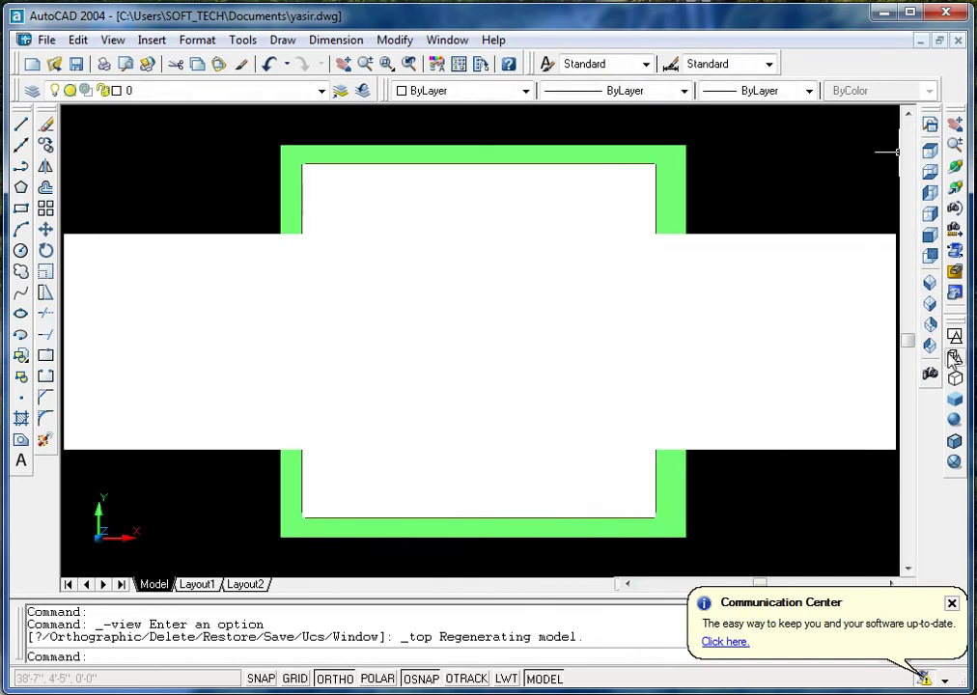
pyautogui.click(954, 355)
pyautogui.moveTo(655, 297); pyautogui.dragTo(541, 351, button='middle')
pyautogui.write('co')
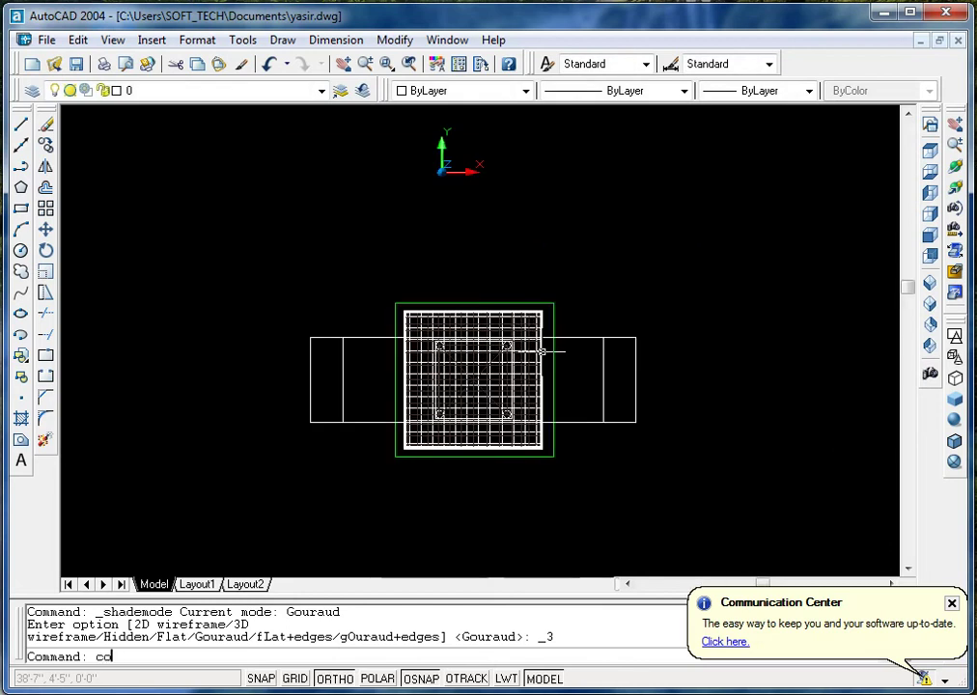
pyautogui.press('Return')
pyautogui.click(659, 251)
pyautogui.click(277, 486)
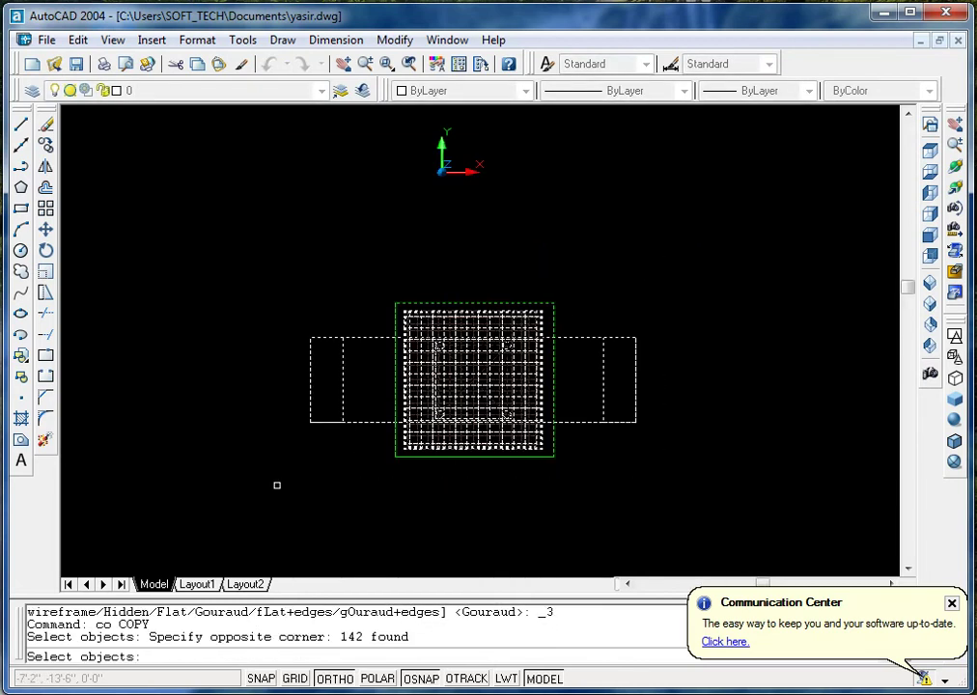
pyautogui.press('Return')
pyautogui.click(699, 486)
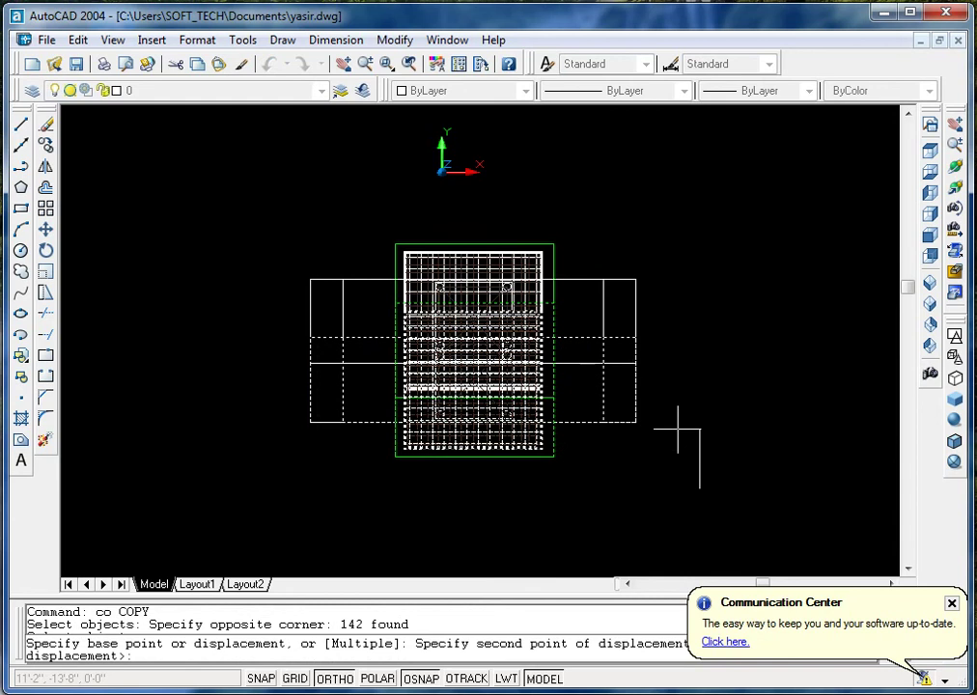
pyautogui.press('Escape')
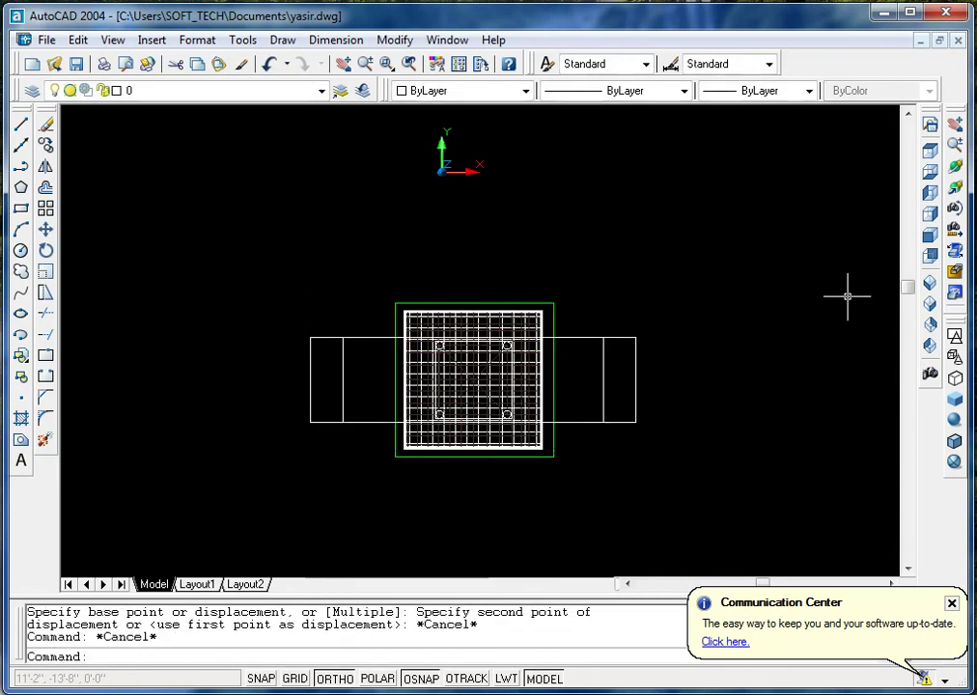
pyautogui.click(930, 214)
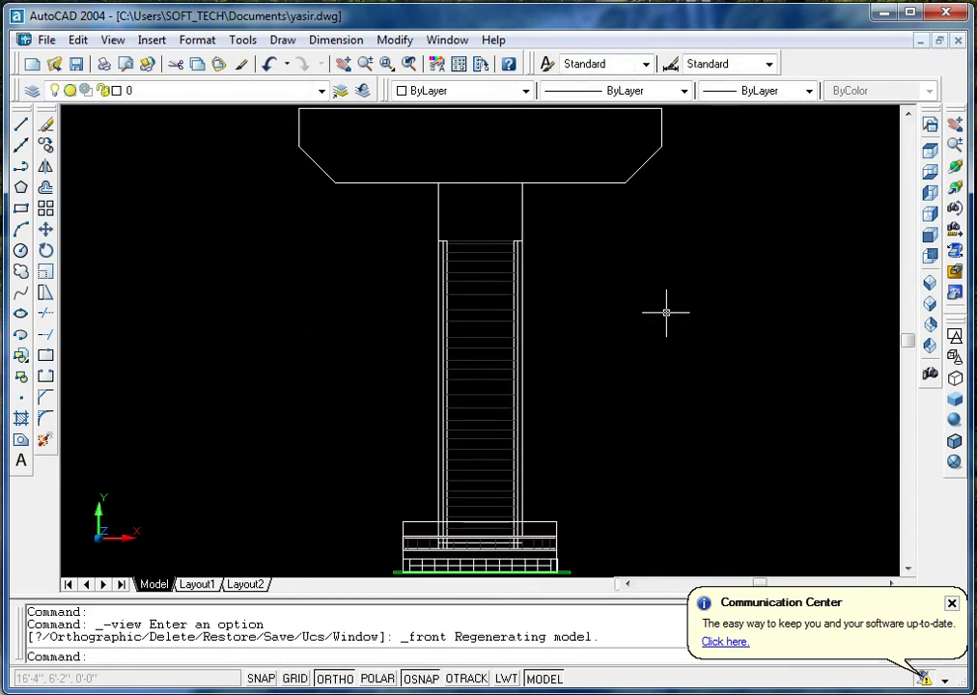
# - Window-select the tank and column and move them 1' down
pyautogui.write('m')
pyautogui.press('Return')
pyautogui.moveTo(661, 151); pyautogui.dragTo(661, 225, button='middle')
pyautogui.click(703, 161)
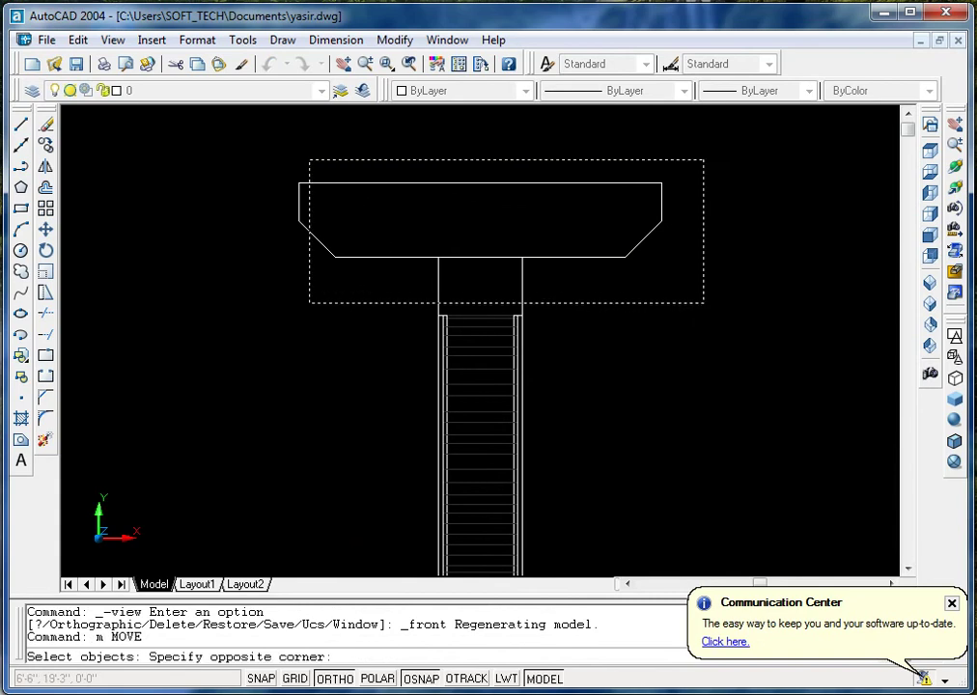
pyautogui.click(282, 296)
pyautogui.scroll(-4, 269, 288)
pyautogui.press('Return')
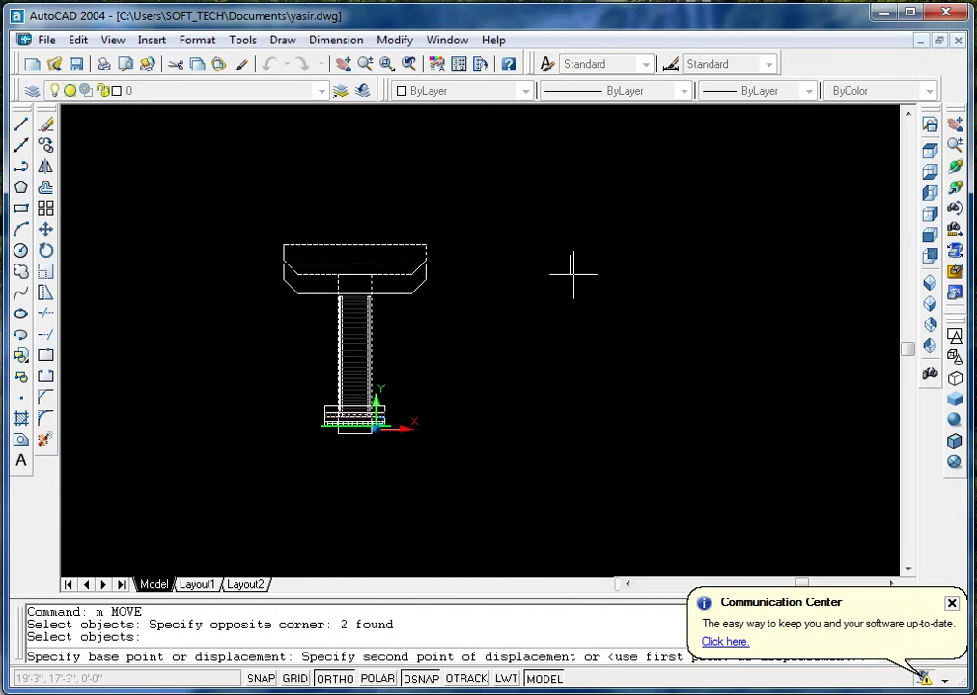
pyautogui.write('8')
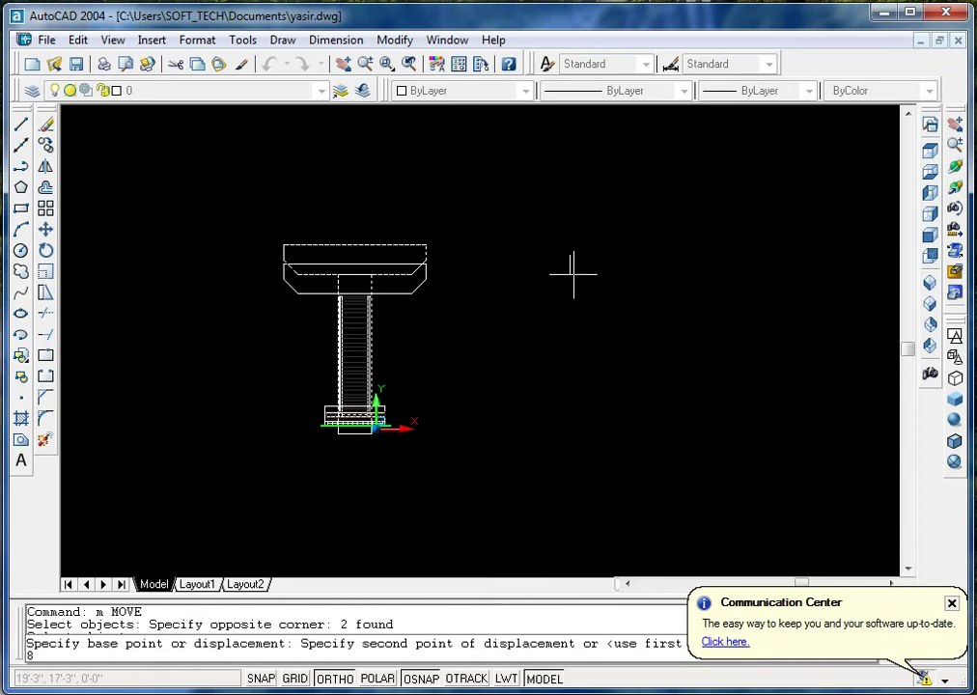
pyautogui.press('BackSpace')
pyautogui.write('1')
pyautogui.press('Return')
# - Pan to check the column, then switch to SW Isometric view
pyautogui.scroll(1, 338, 349)
pyautogui.scroll(2, 368, 356)
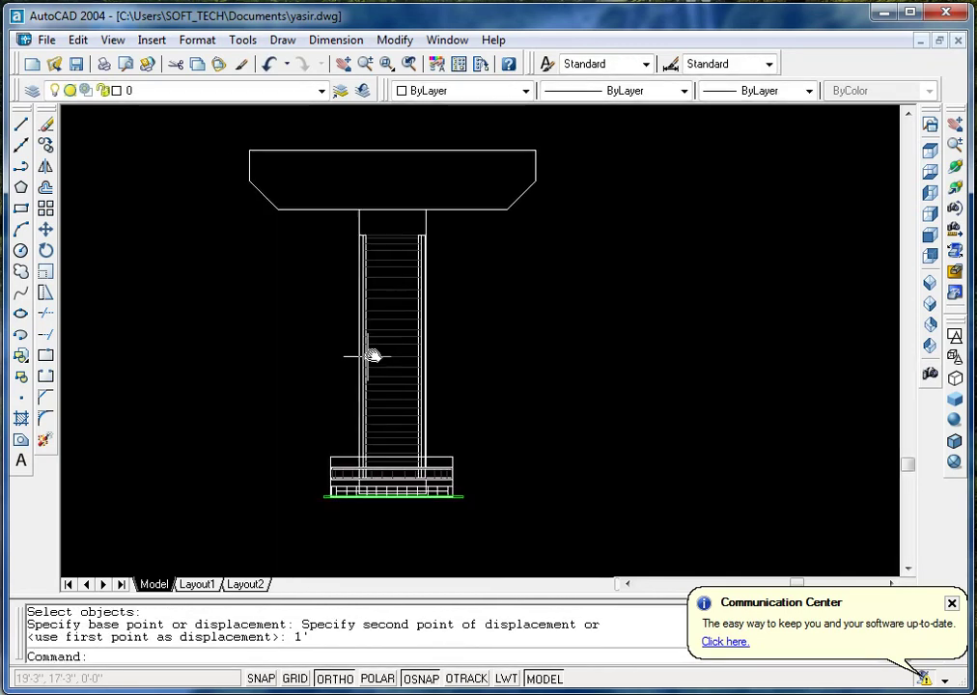
pyautogui.moveTo(372, 357); pyautogui.dragTo(454, 320, button='middle')
pyautogui.moveTo(485, 211); pyautogui.dragTo(474, 283, button='middle')
pyautogui.click(467, 261)
pyautogui.press('Escape')
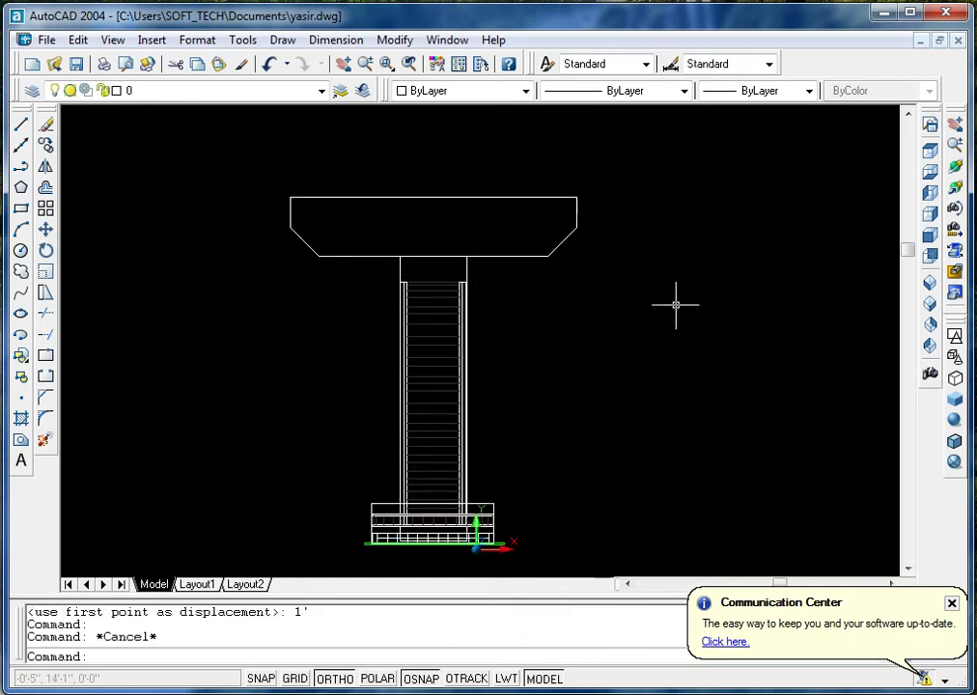
pyautogui.click(930, 286)
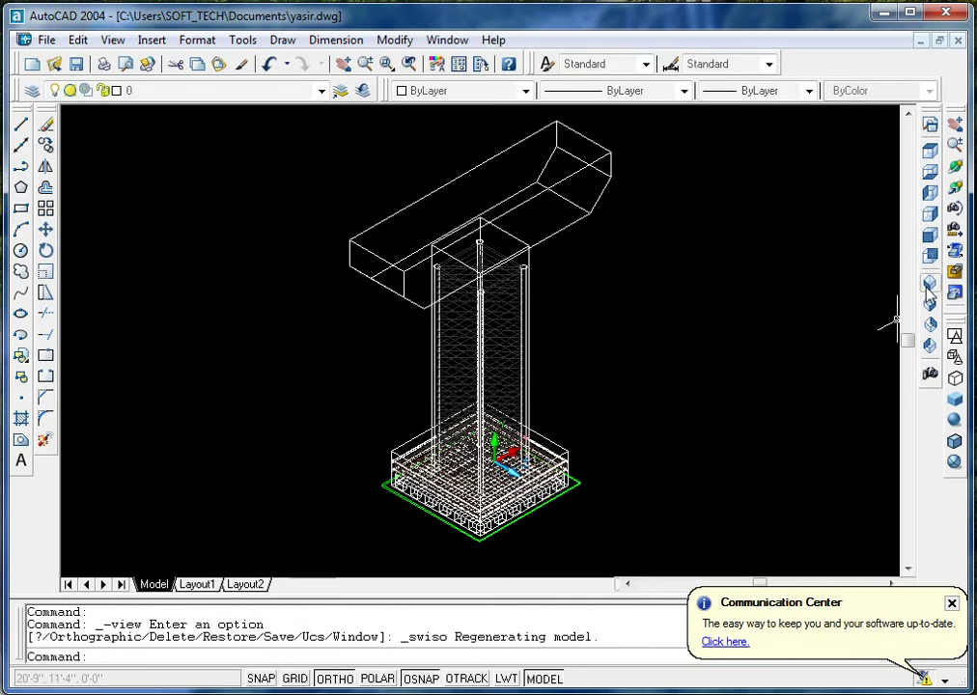
pyautogui.click(955, 420)
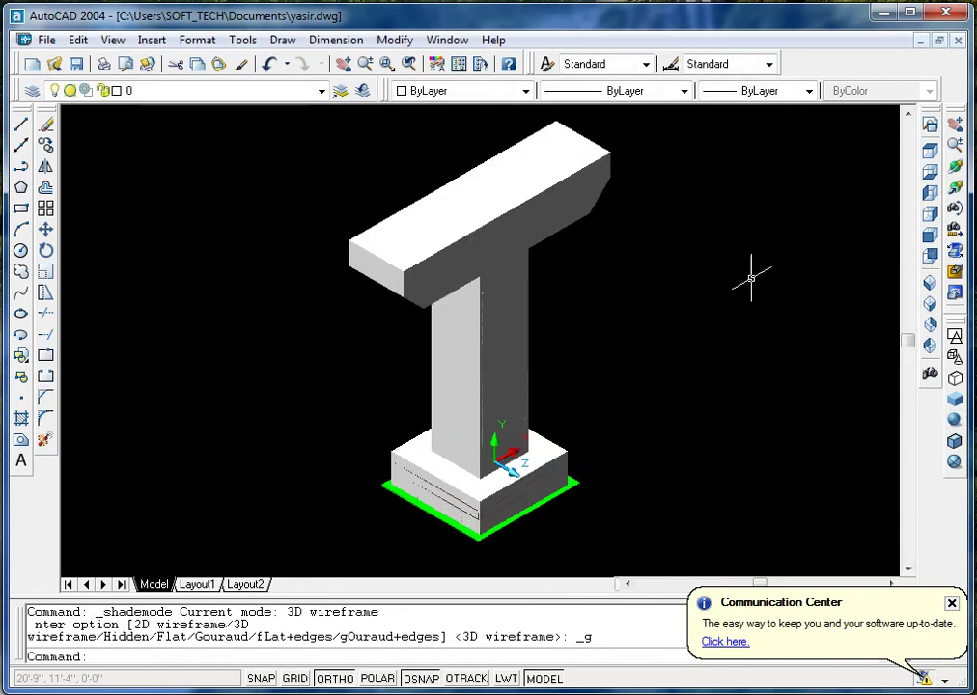
pyautogui.scroll(1, 440, 202)
pyautogui.scroll(-4, 452, 219)
pyautogui.scroll(3, 443, 227)
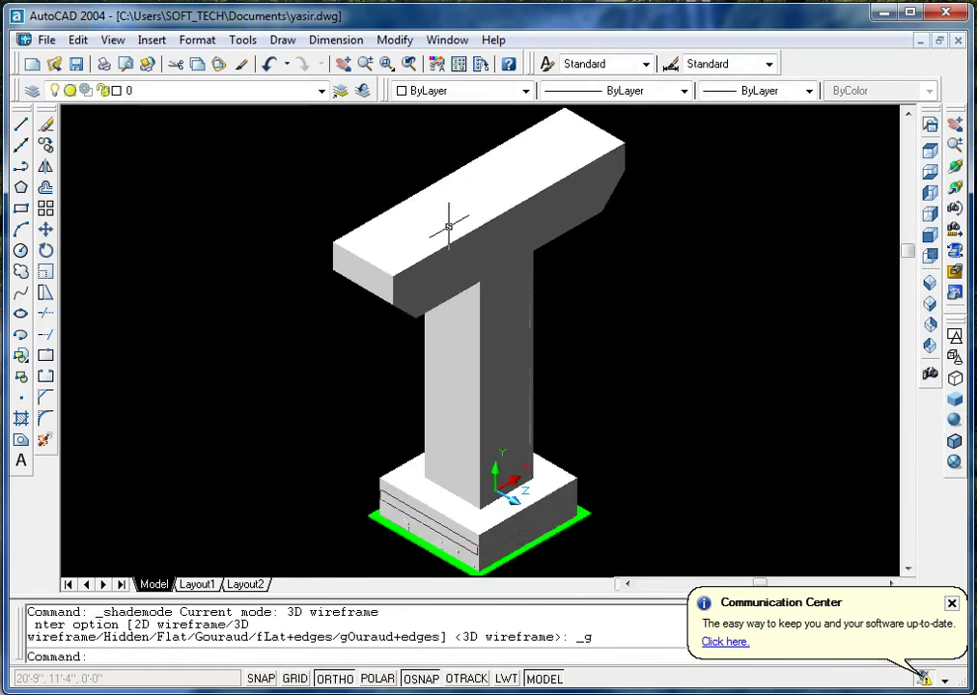
pyautogui.press('Escape')
pyautogui.press('Escape')
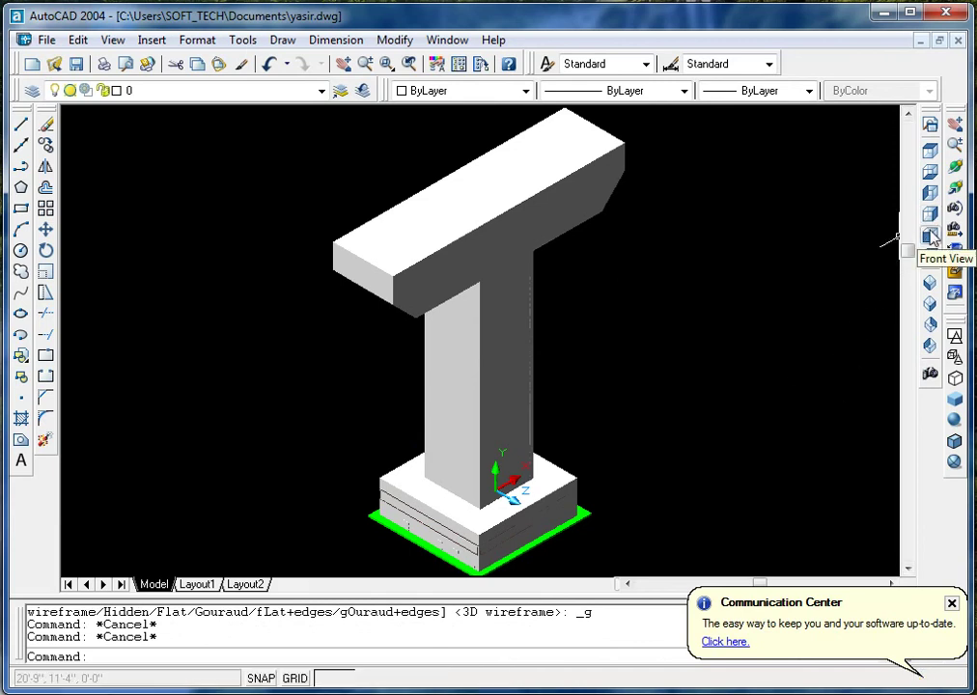
pyautogui.click(930, 236)
pyautogui.moveTo(711, 270); pyautogui.dragTo(589, 384, button='middle')
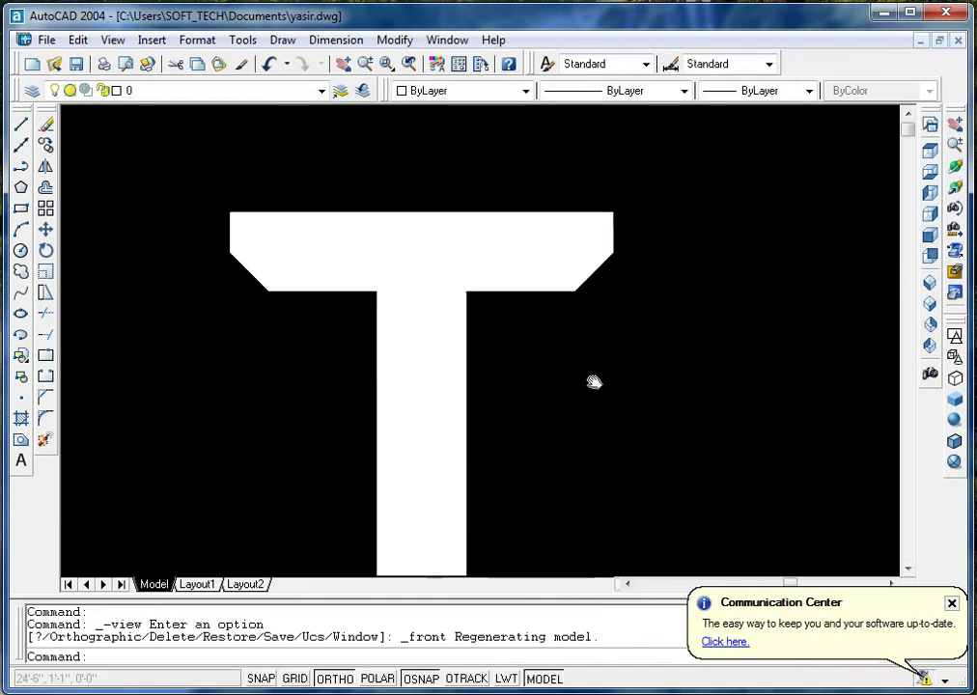
pyautogui.click(931, 214)
pyautogui.moveTo(755, 295); pyautogui.dragTo(885, 403, button='middle')
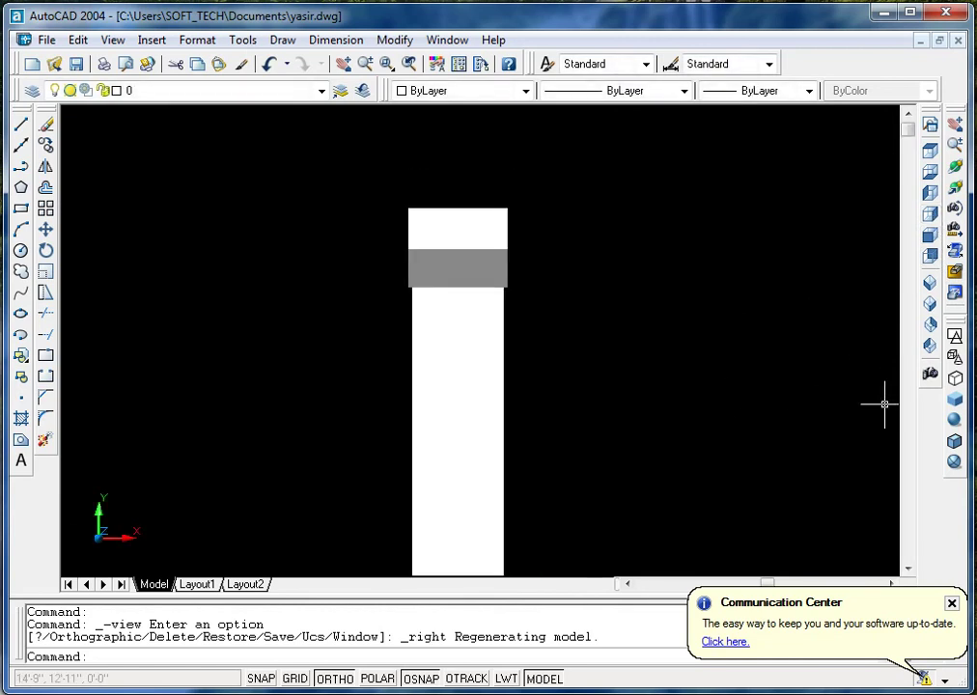
pyautogui.click(955, 356)
pyautogui.moveTo(507, 251); pyautogui.dragTo(519, 303, button='middle')
pyautogui.press('Escape')
pyautogui.press('Escape')
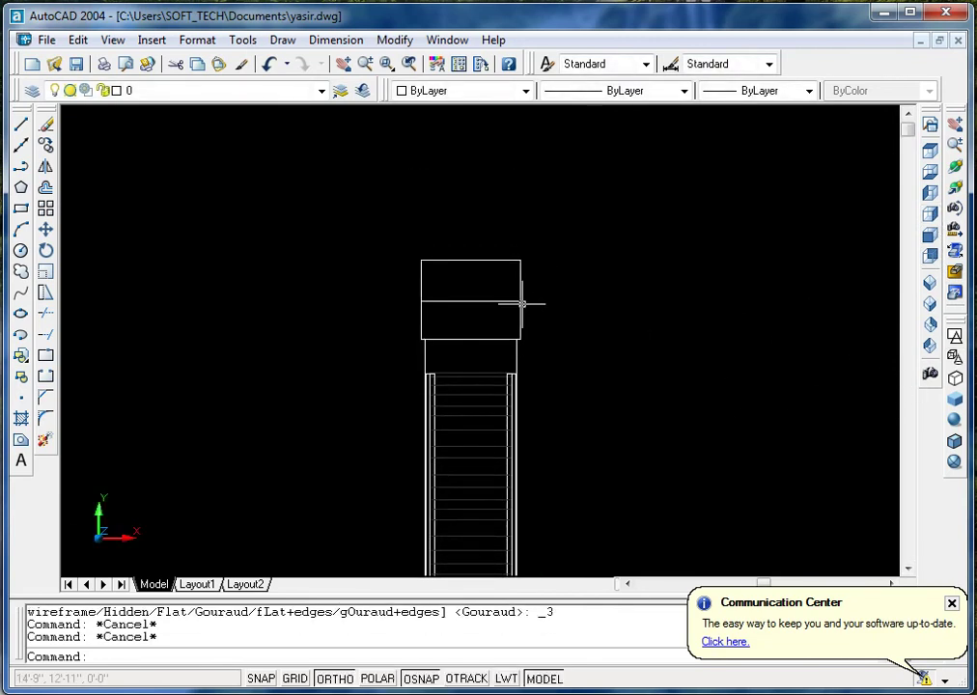
# - Draw a 0'-4" diameter circle near the tank's upper right
pyautogui.write('c')
pyautogui.press('Return')
pyautogui.scroll(2, 508, 290)
pyautogui.scroll(3, 522, 236)
pyautogui.click(519, 224)
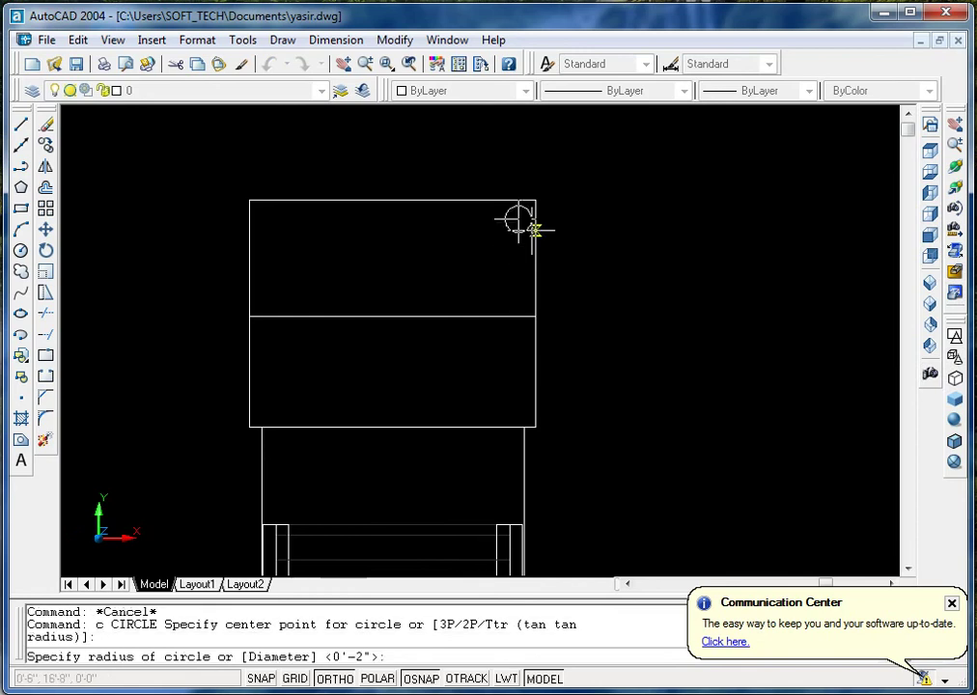
pyautogui.write('d')
pyautogui.press('Return')
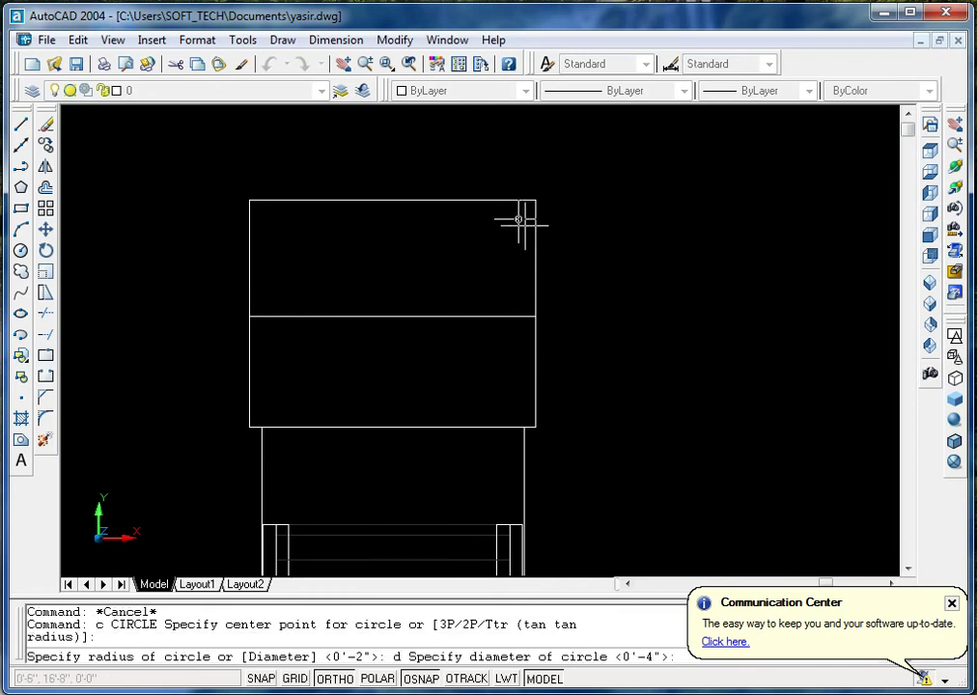
pyautogui.press('Return')
pyautogui.scroll(2, 519, 214)
pyautogui.scroll(1, 519, 213)
pyautogui.moveTo(519, 214); pyautogui.dragTo(605, 305, button='middle')
pyautogui.press('Escape')
pyautogui.press('Escape')
# - Extrude the circle 12' with zero taper into a pipe, then view from the top
pyautogui.press('Return')
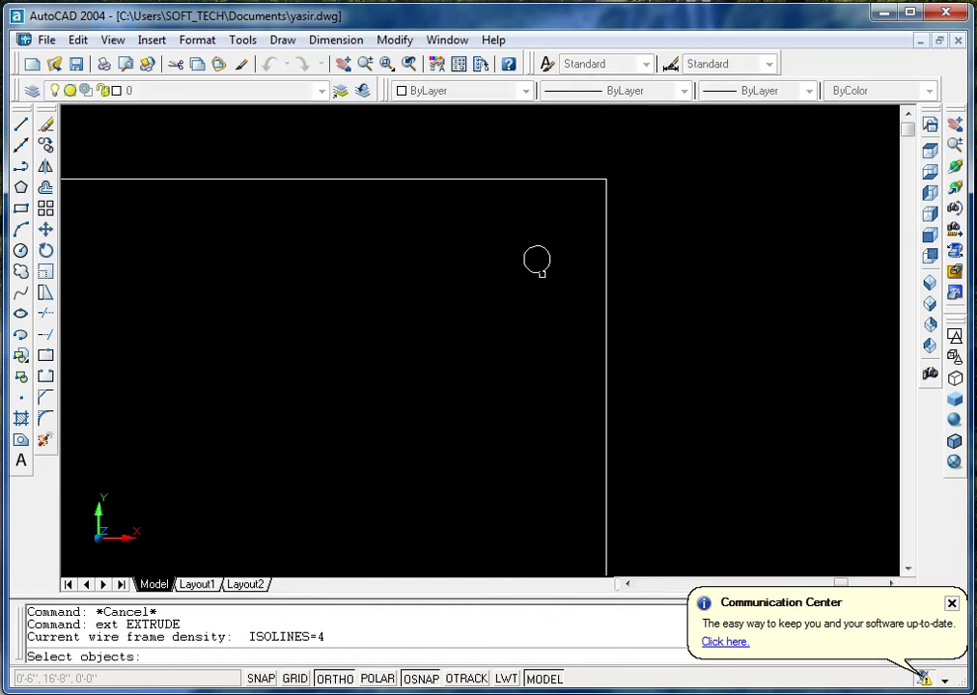
pyautogui.click(544, 270)
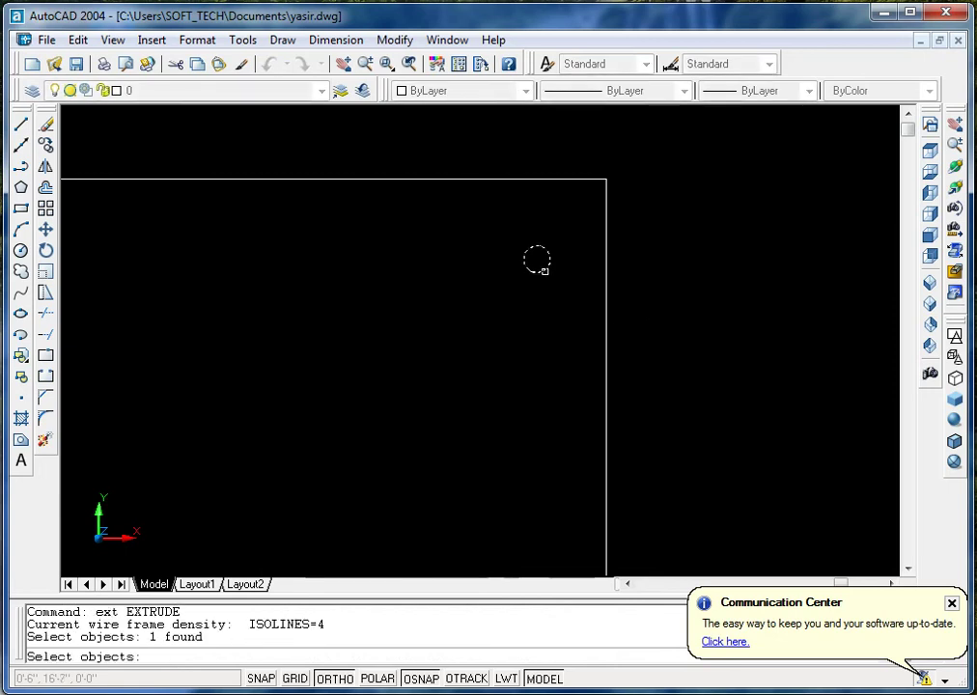
pyautogui.press('Return')
pyautogui.write("12'")
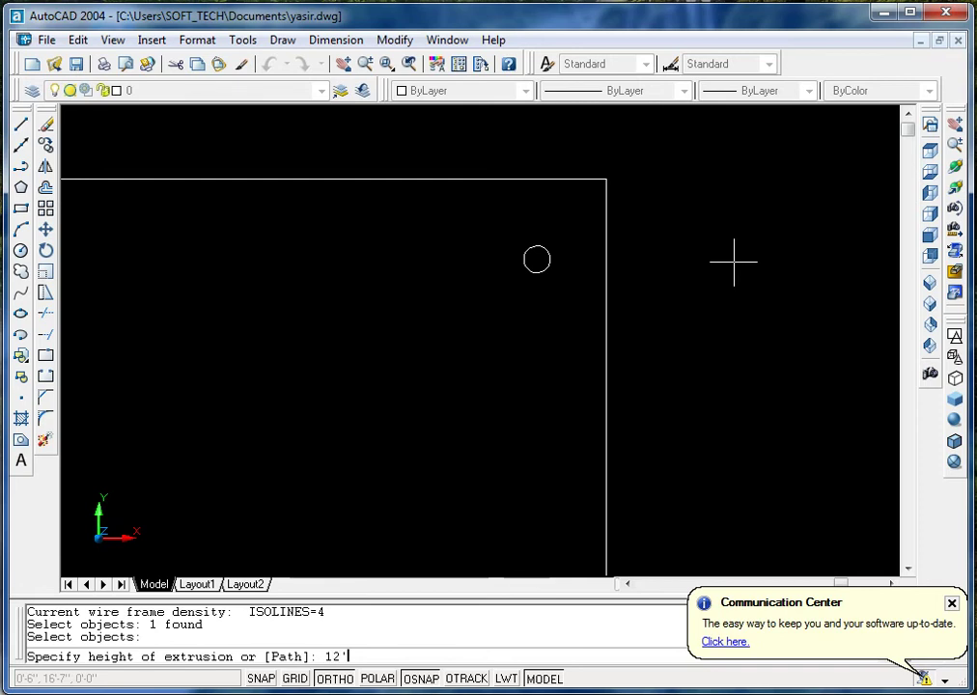
pyautogui.press('Return')
pyautogui.press('Return')
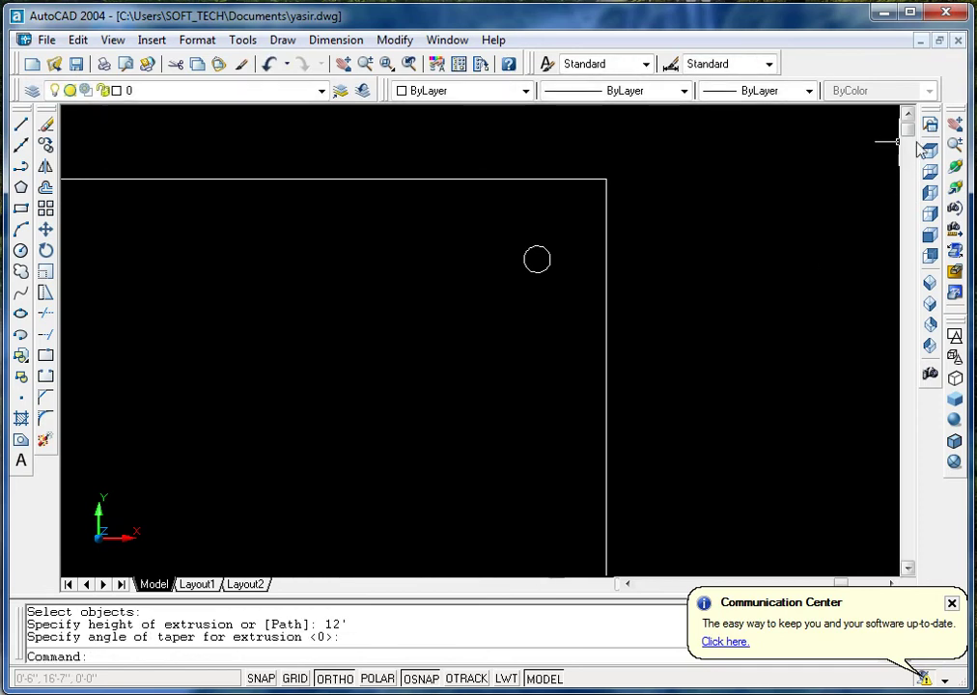
pyautogui.click(931, 151)
pyautogui.scroll(-2, 768, 264)
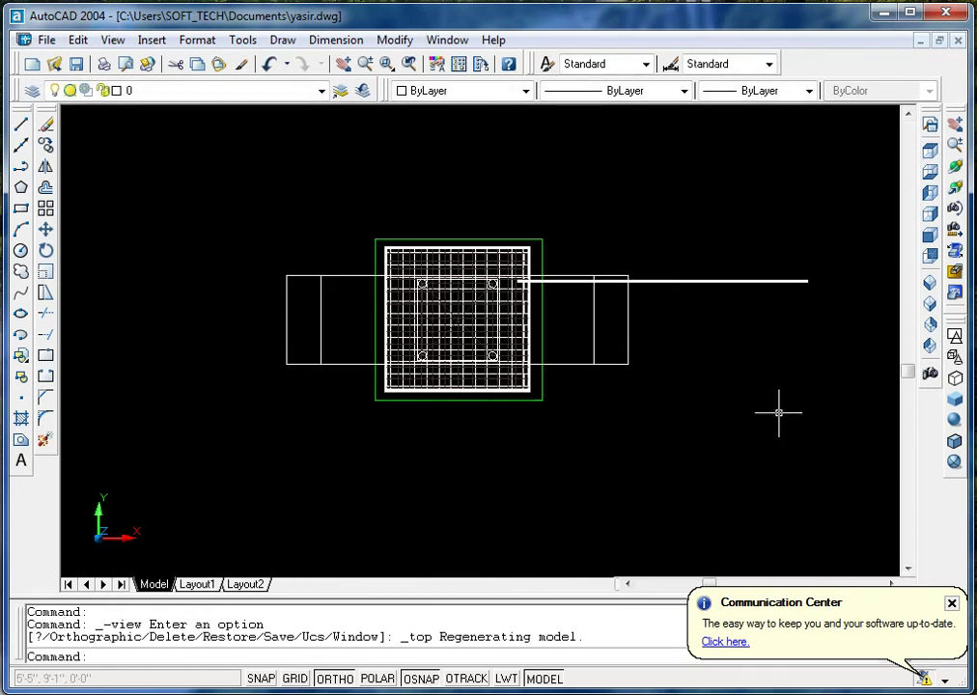
pyautogui.write('m')
pyautogui.press('Return')
# - Move the long extruded pipe left into the right box, then delete it
pyautogui.click(751, 280)
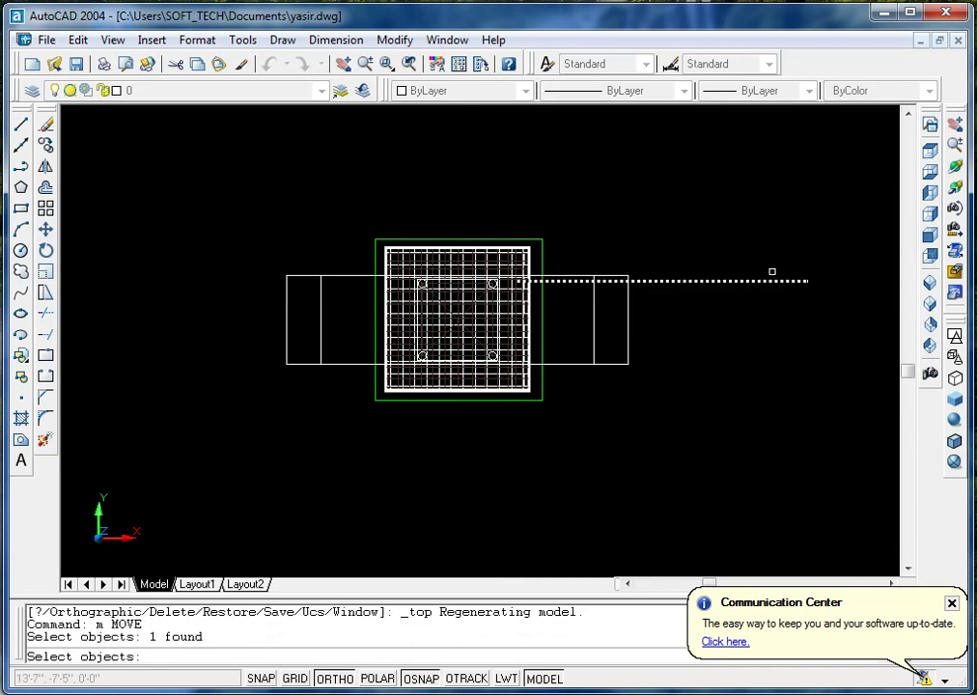
pyautogui.press('Return')
pyautogui.click(831, 209)
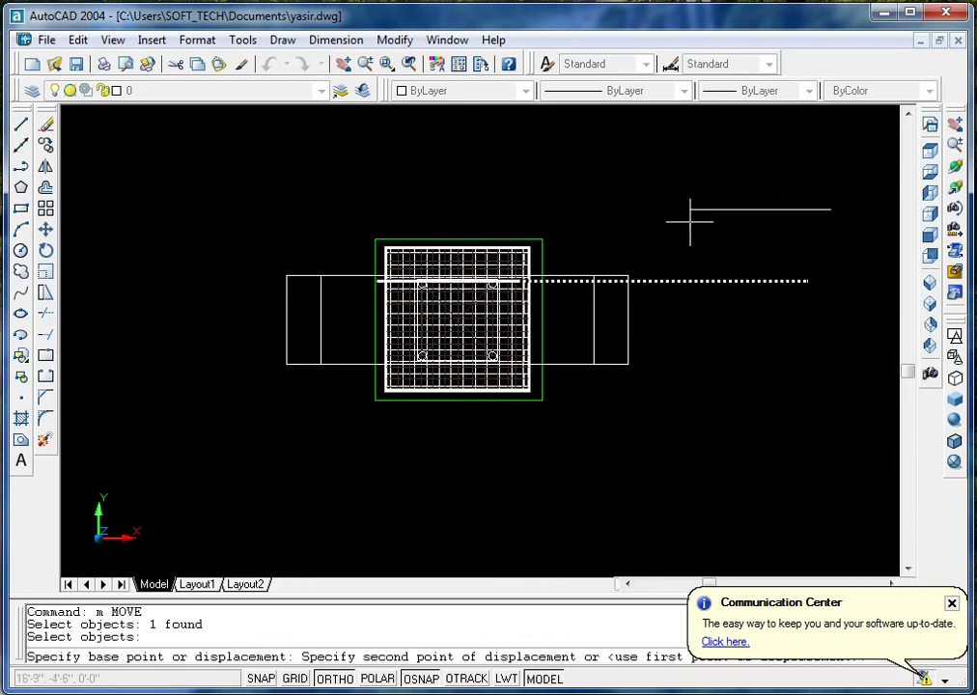
pyautogui.click(644, 223)
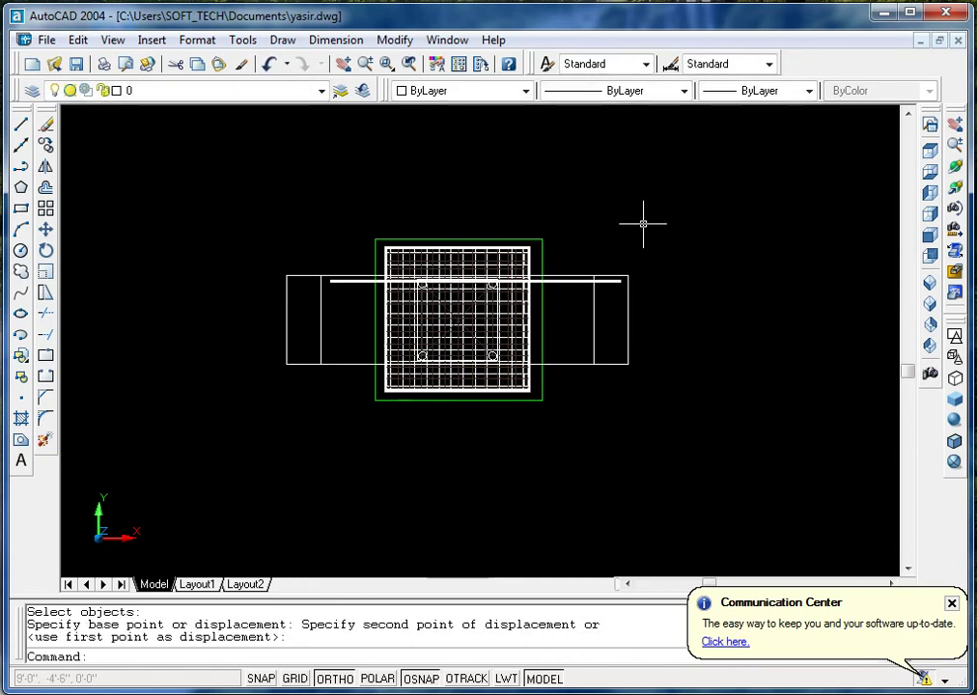
pyautogui.click(601, 281)
pyautogui.write('l')
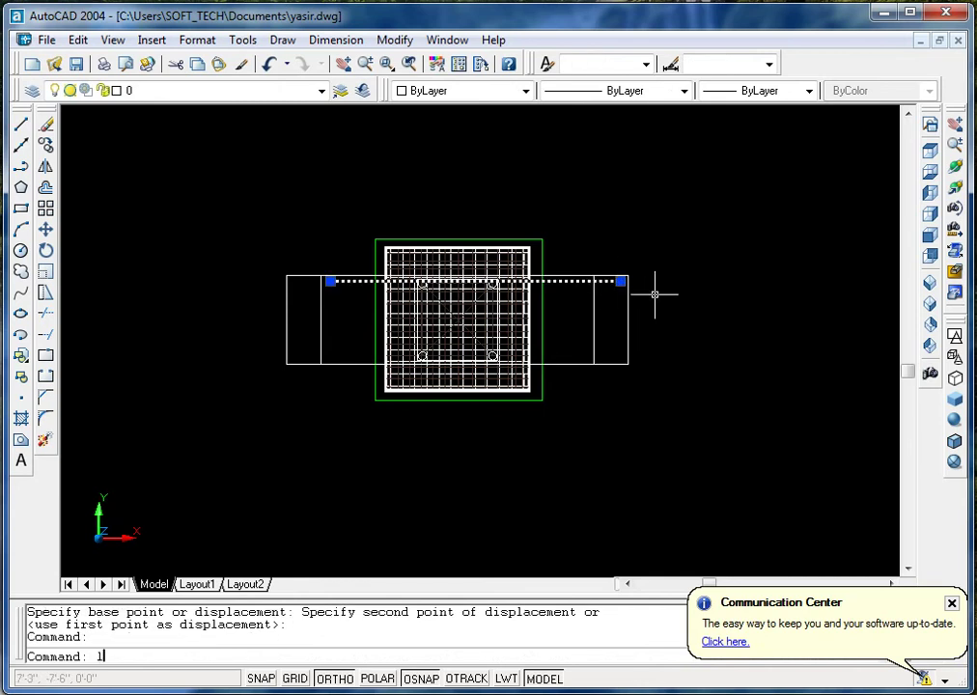
pyautogui.press('Escape')
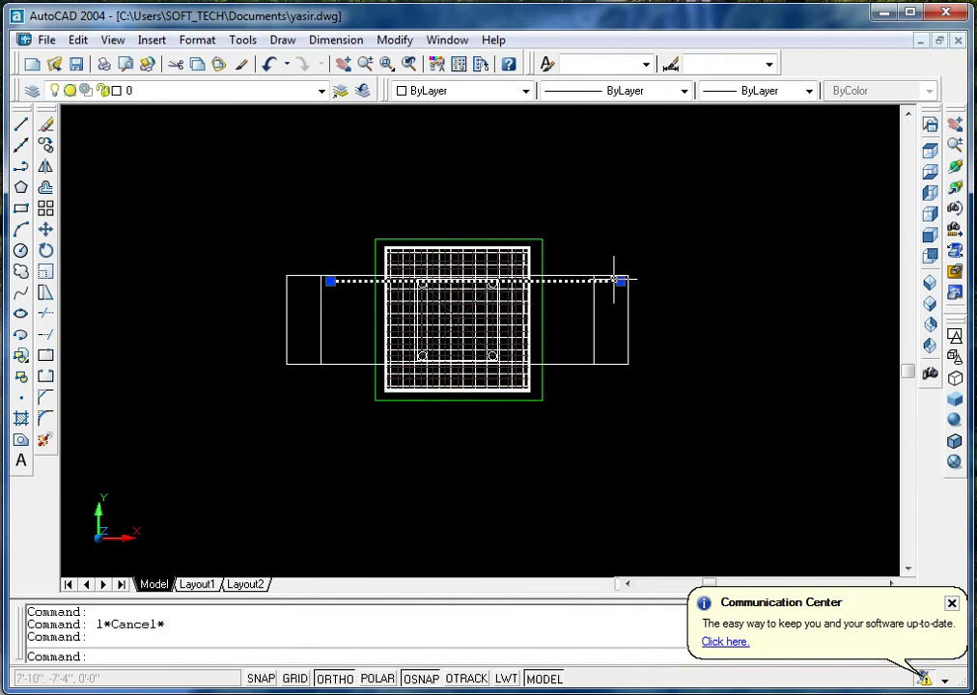
pyautogui.press('Delete')
pyautogui.press('Escape')
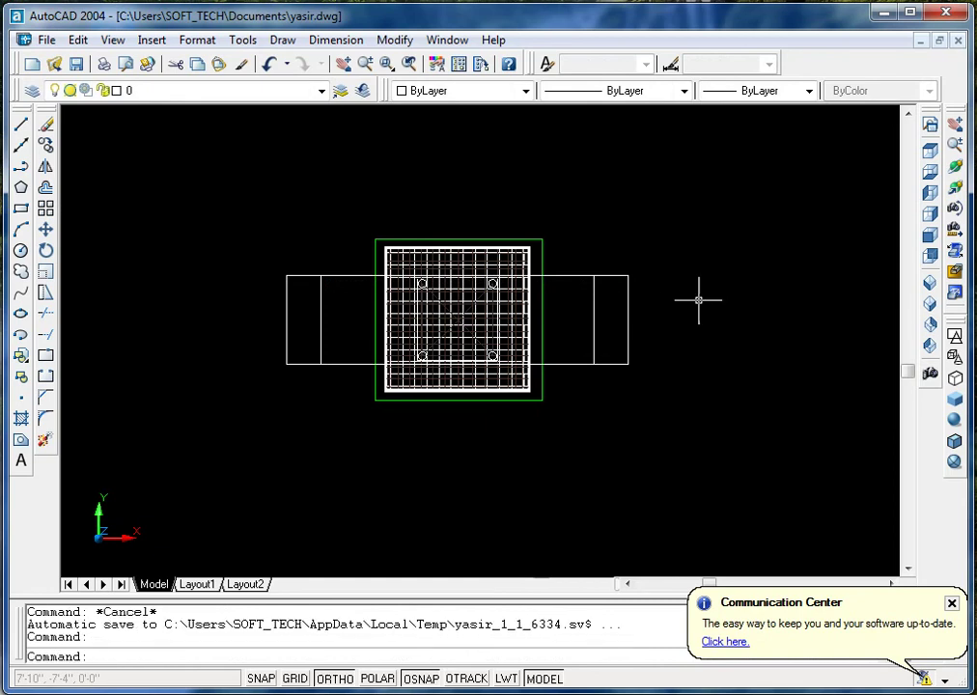
pyautogui.press('Escape')
# - Draw one line from the rectangle's top-left corner to its top-right corner
pyautogui.press('Return')
pyautogui.click(628, 275)
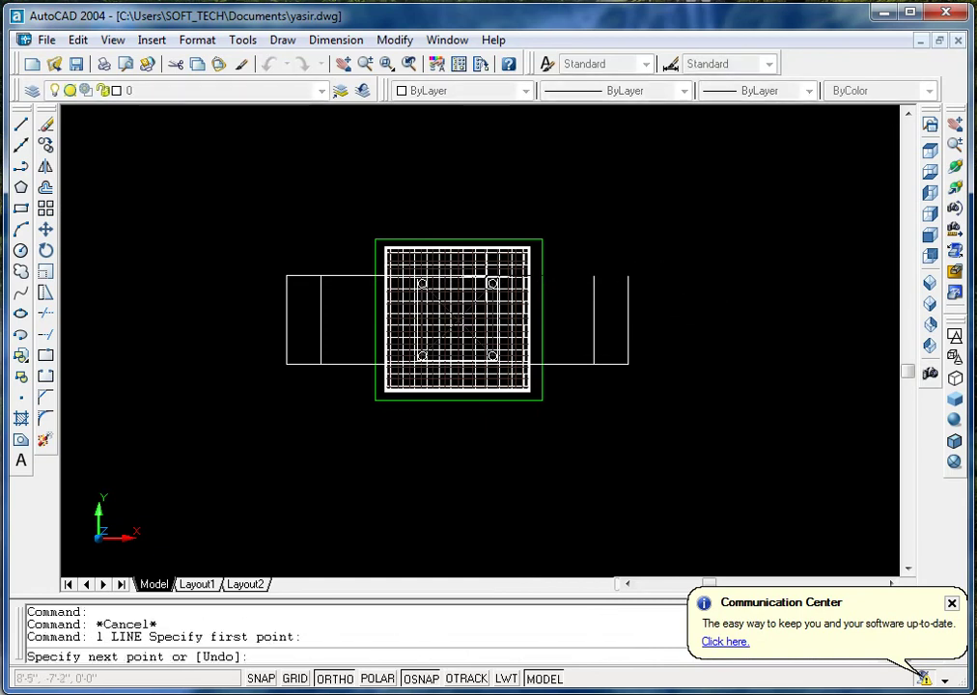
pyautogui.click(287, 275)
pyautogui.rightClick(287, 275)
pyautogui.click(328, 288)
pyautogui.click(331, 268)
pyautogui.click(339, 278)
pyautogui.click(339, 276)
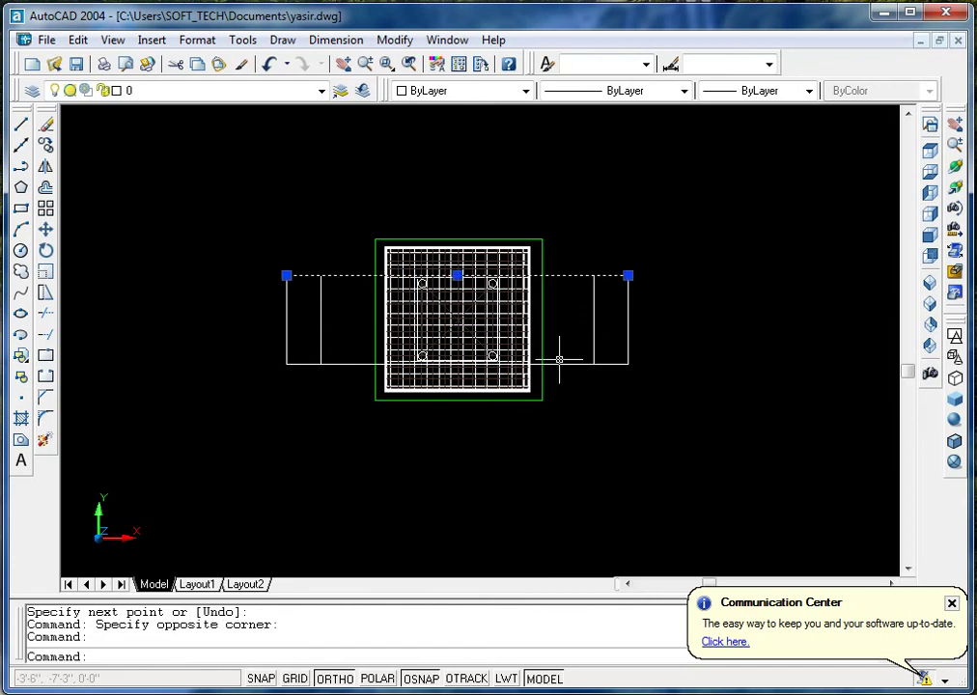
pyautogui.press('Escape')
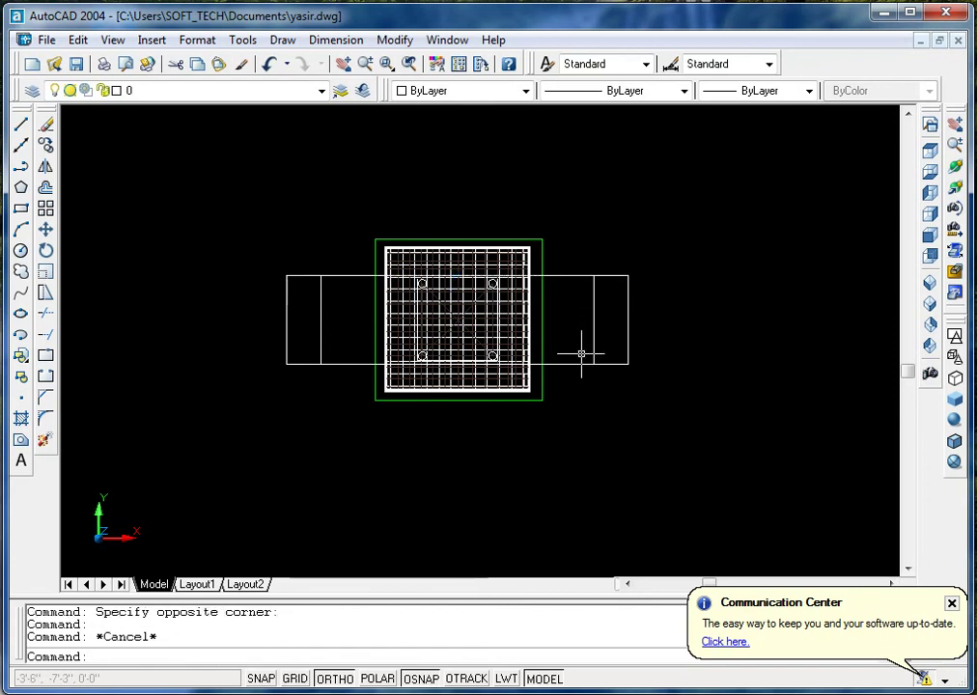
pyautogui.click(336, 39)
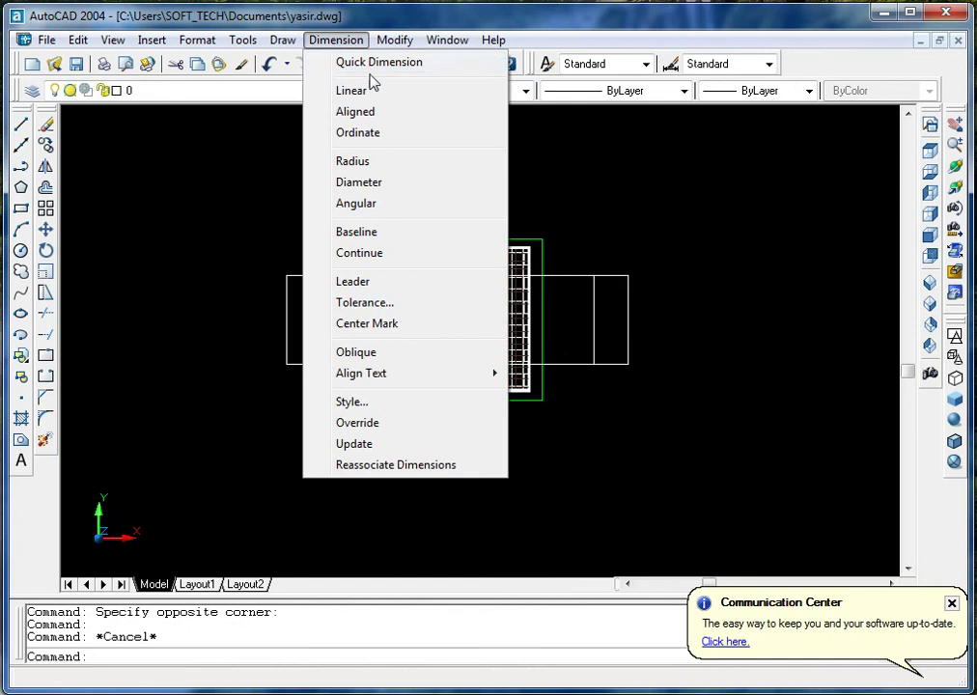
# - Quick-dimension the new top line, placing the 169.5726 dimension just above it
pyautogui.click(369, 61)
pyautogui.click(351, 277)
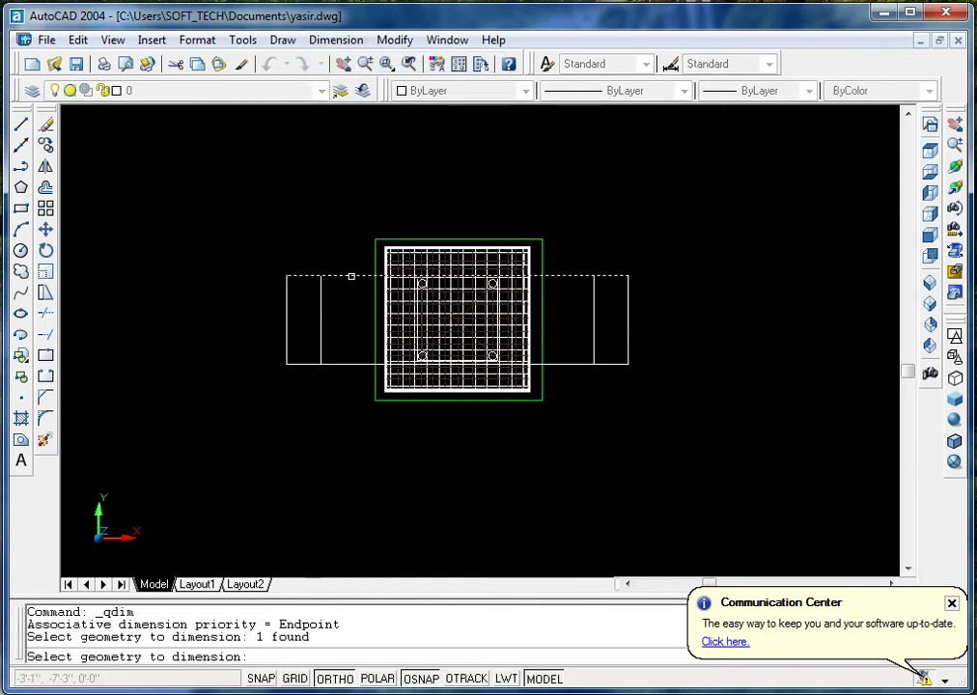
pyautogui.press('Return')
pyautogui.click(350, 247)
pyautogui.scroll(3, 534, 284)
pyautogui.scroll(1, 622, 269)
pyautogui.scroll(1, 778, 229)
pyautogui.scroll(1, 743, 245)
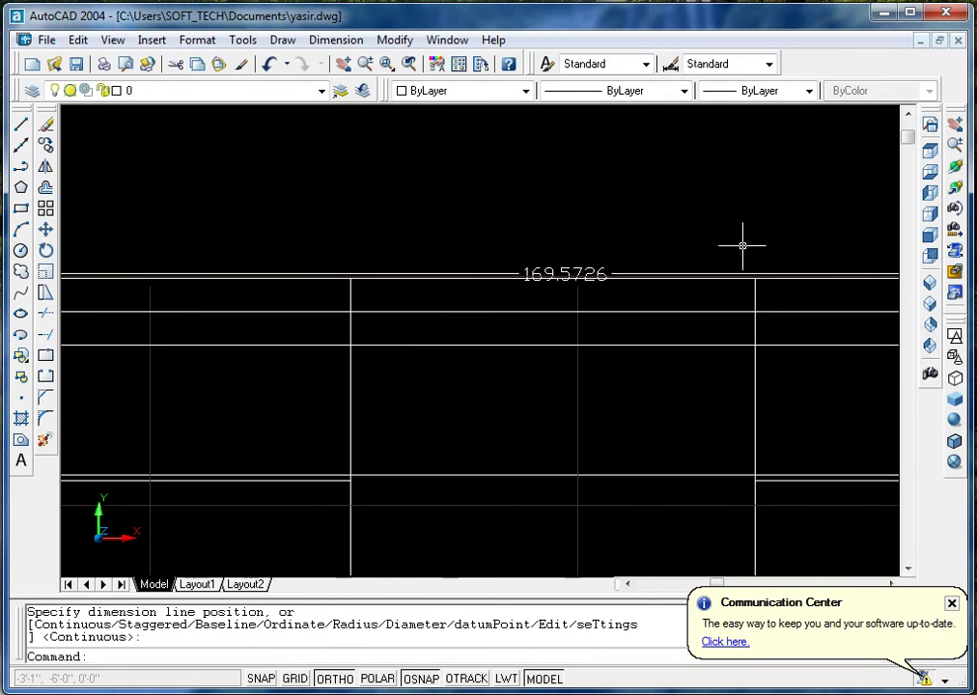
pyautogui.click(651, 275)
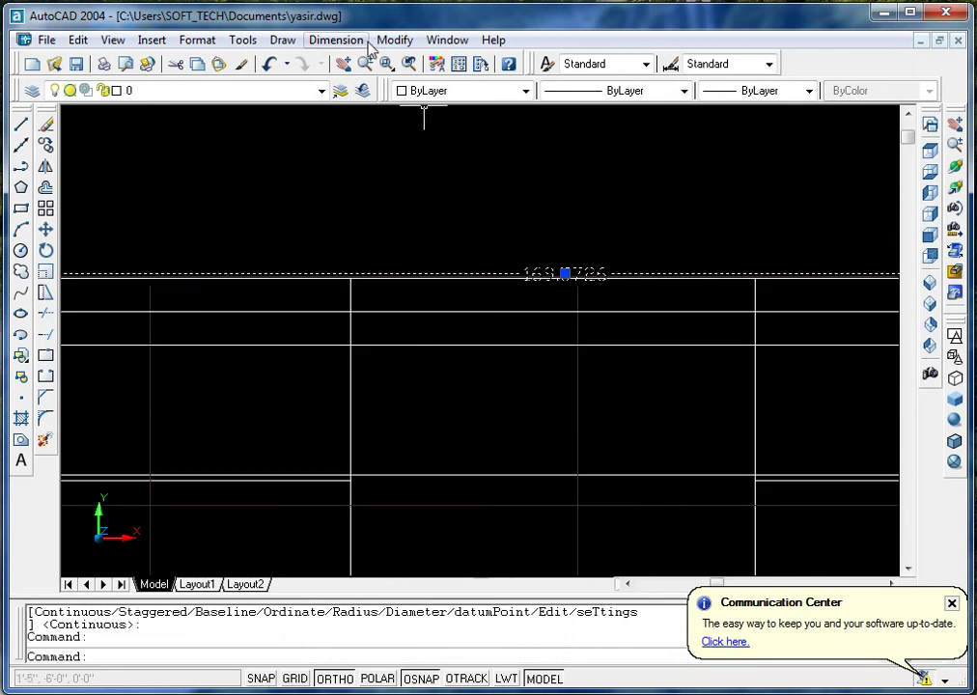
pyautogui.write('d')
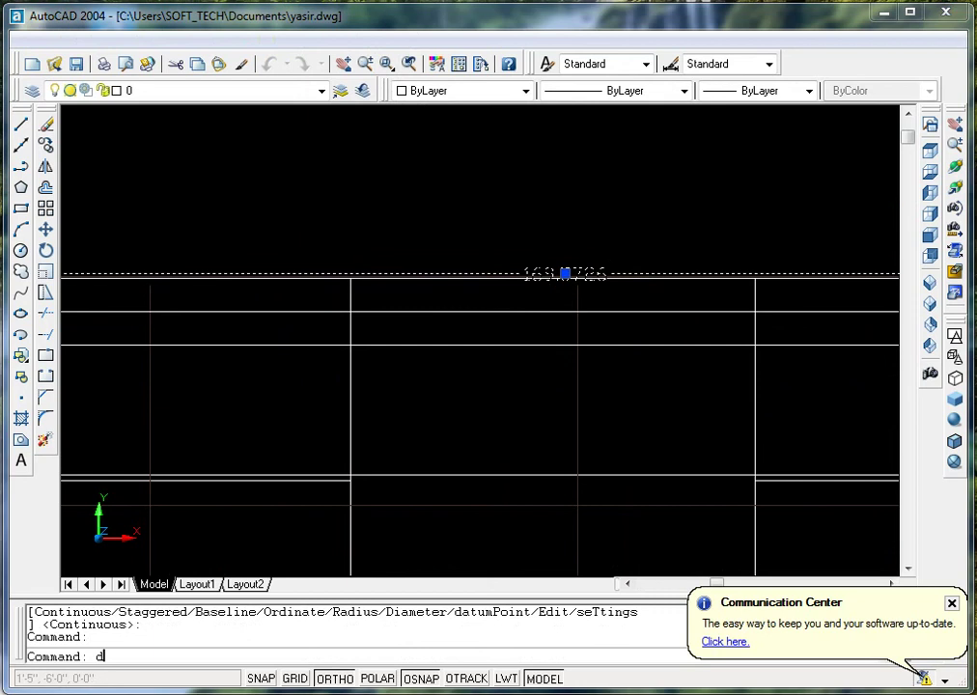
pyautogui.press('Return')
# - Set the Standard dimension style's primary units to Engineering with 0'-0" precision
pyautogui.click(686, 315)
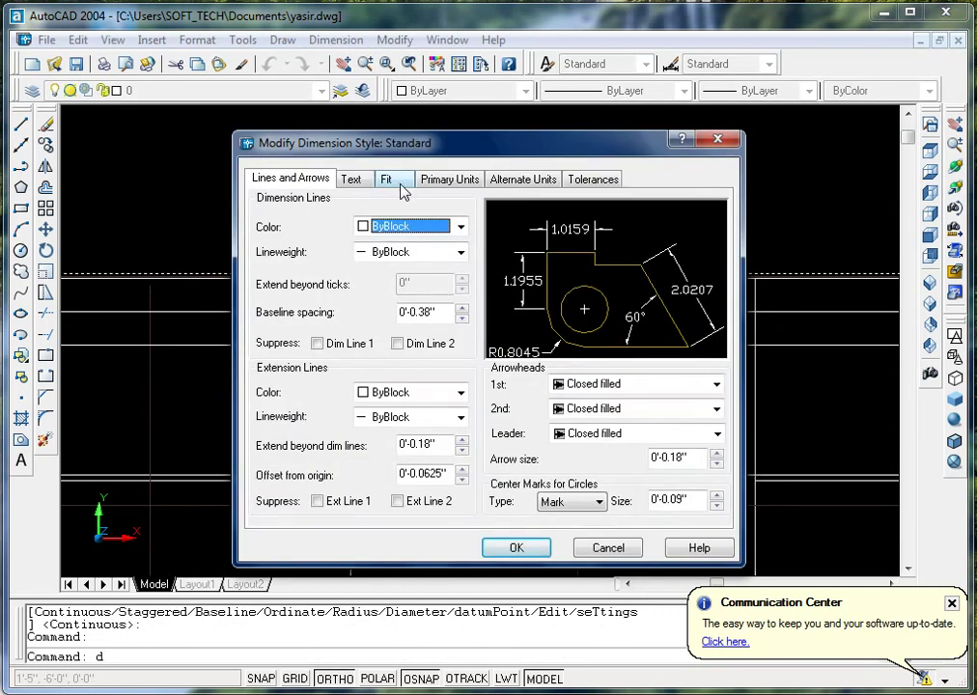
pyautogui.click(353, 181)
pyautogui.click(385, 179)
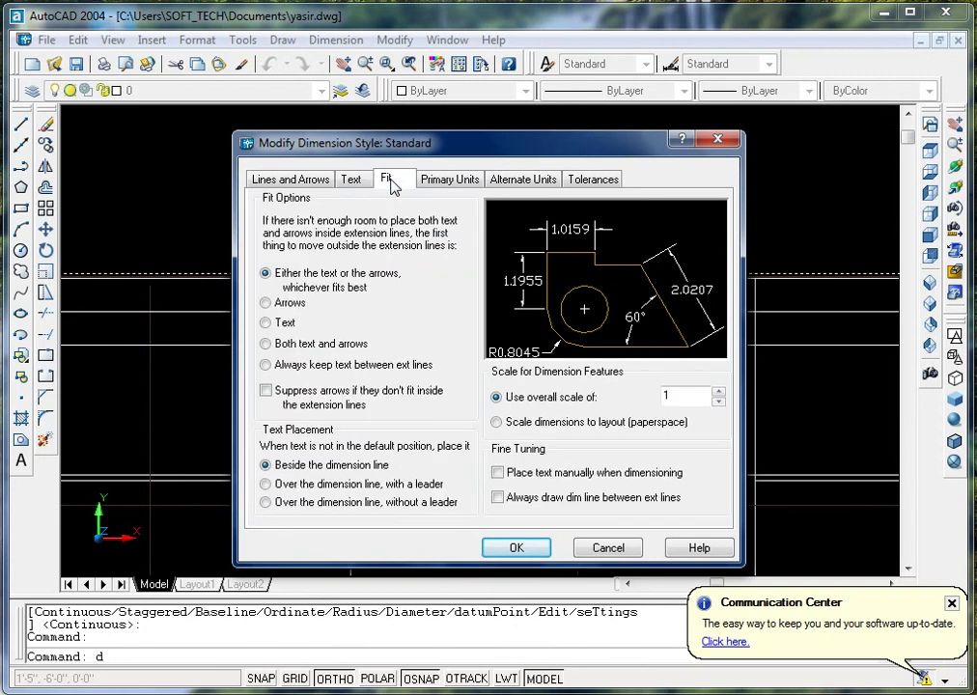
pyautogui.click(355, 178)
pyautogui.click(454, 180)
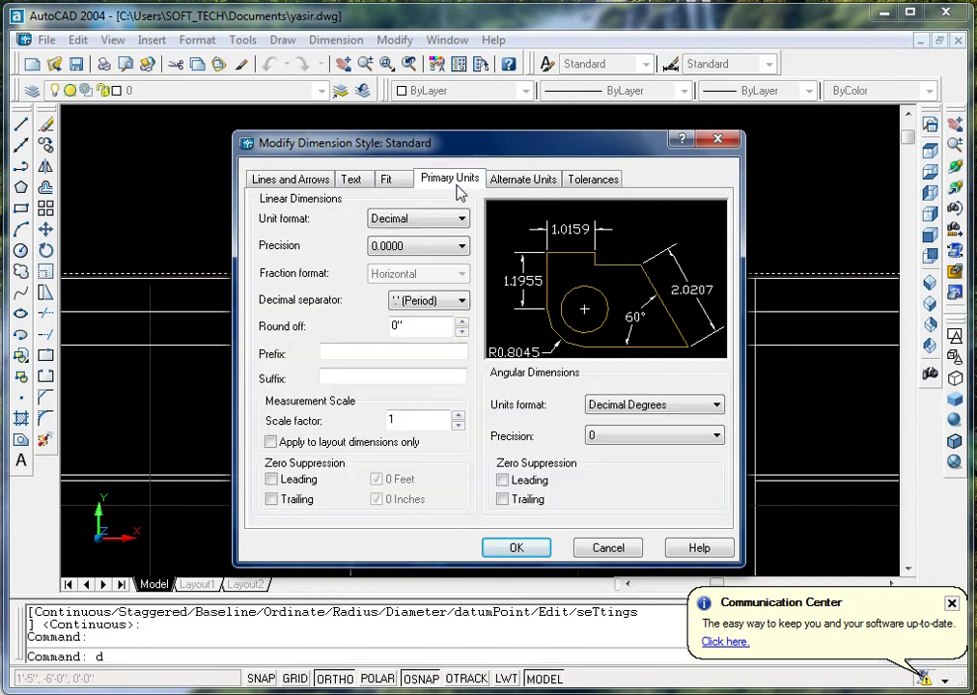
pyautogui.click(458, 226)
pyautogui.click(430, 259)
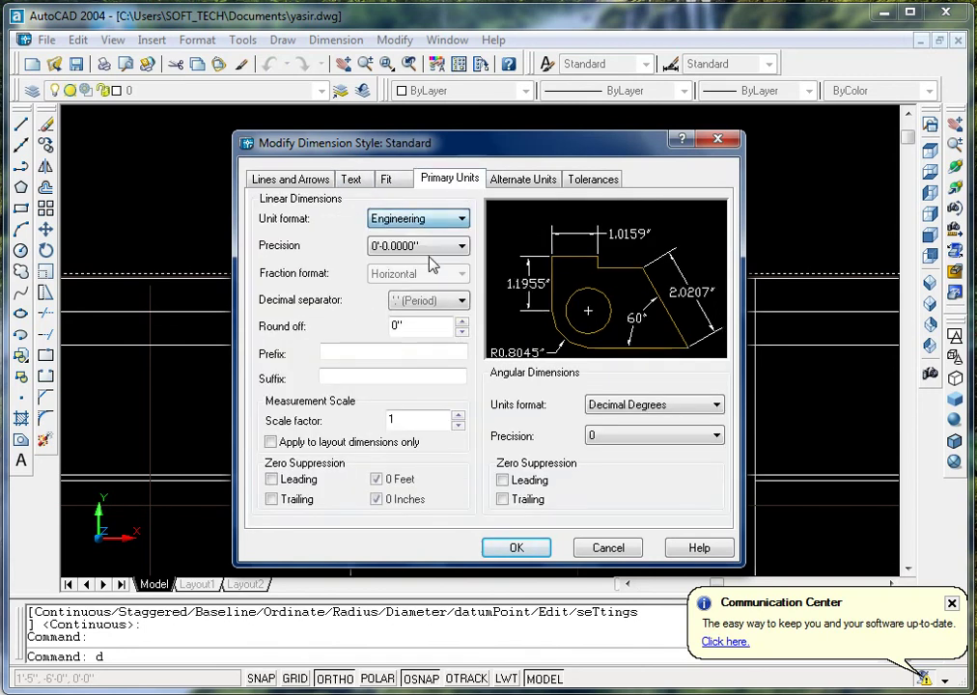
pyautogui.click(430, 247)
pyautogui.click(415, 261)
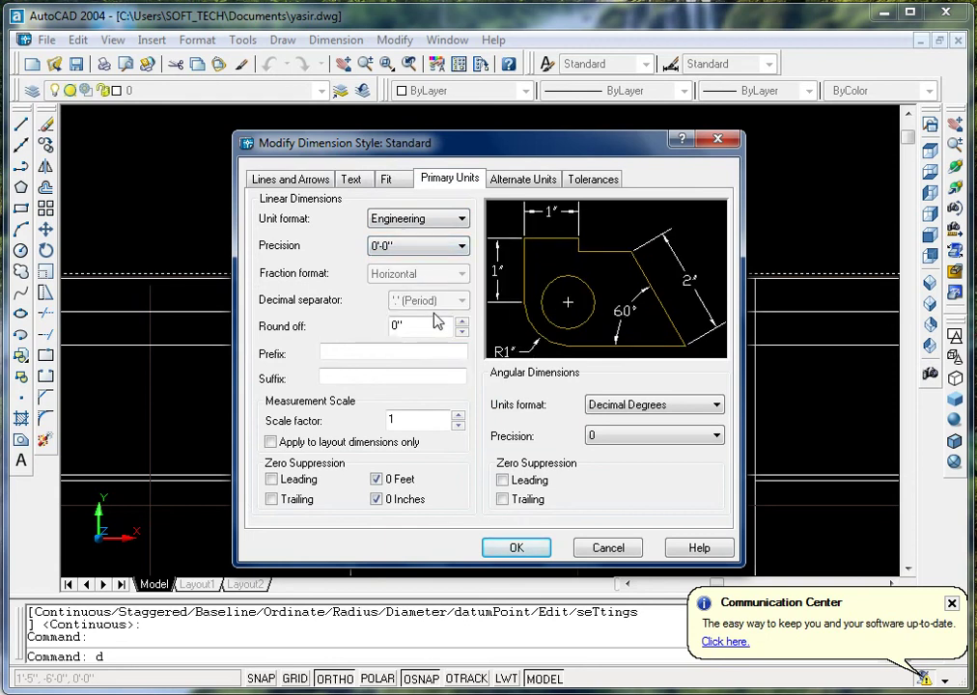
pyautogui.click(517, 547)
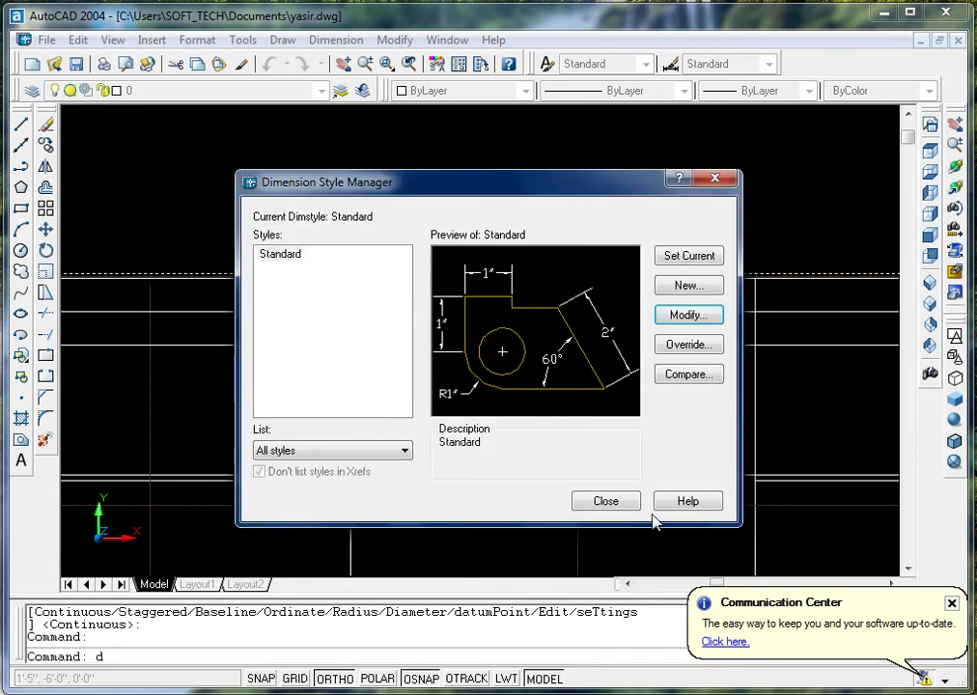
pyautogui.click(606, 501)
# - Delete the 14'-2" full-width dimension and zoom back out
pyautogui.scroll(3, 574, 287)
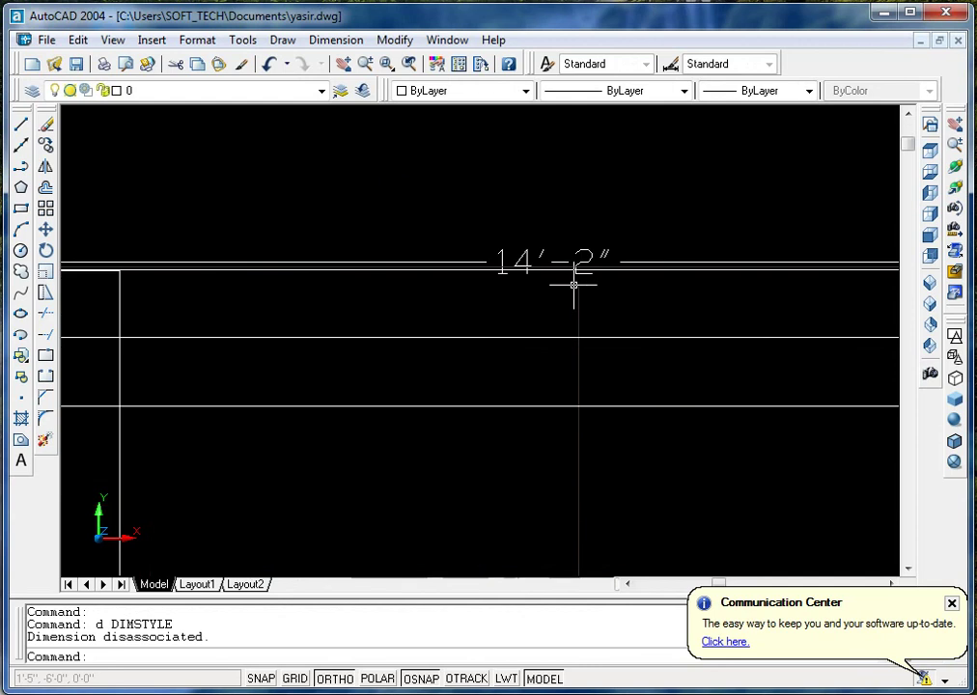
pyautogui.scroll(-3, 574, 286)
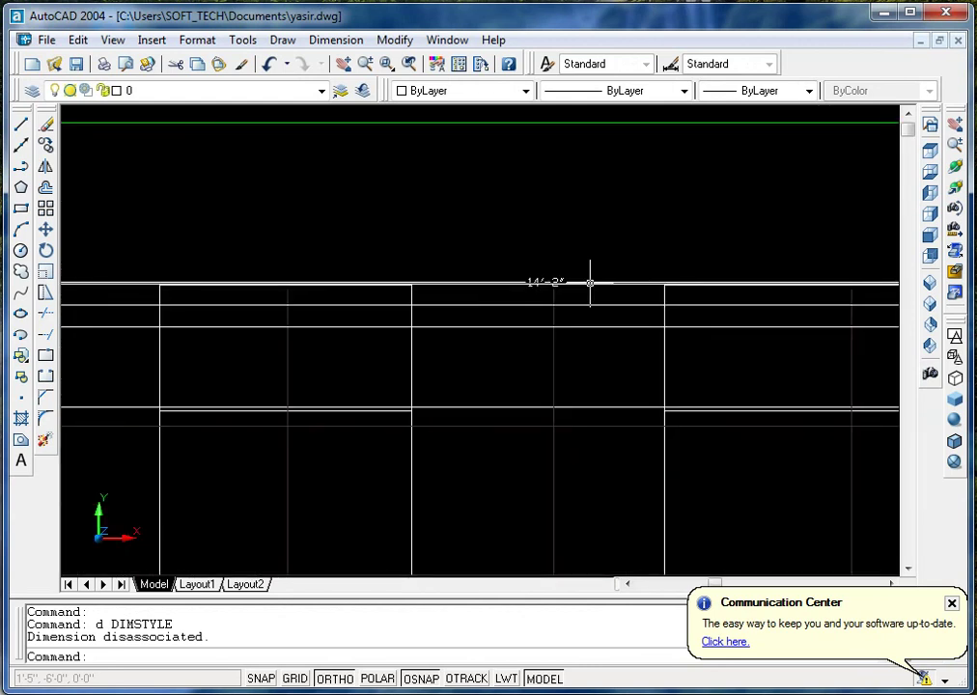
pyautogui.scroll(4, 590, 283)
pyautogui.click(590, 283)
pyautogui.scroll(3, 452, 278)
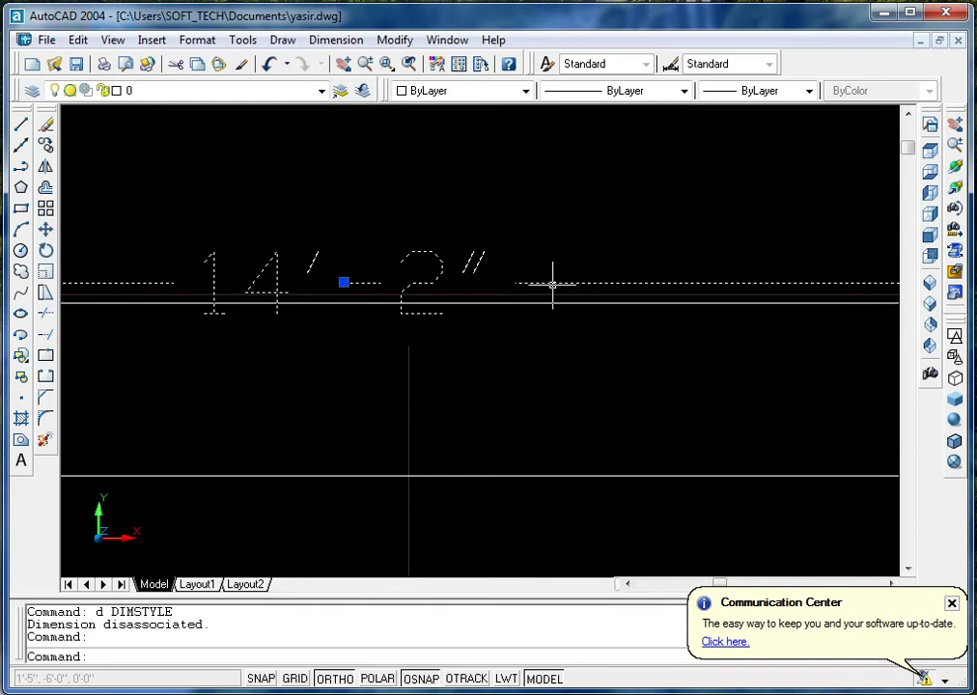
pyautogui.press('Delete')
pyautogui.scroll(-1, 613, 297)
pyautogui.scroll(-2, 613, 285)
pyautogui.scroll(-1, 614, 268)
pyautogui.scroll(-1, 619, 273)
pyautogui.scroll(-2, 632, 279)
pyautogui.press('Escape')
pyautogui.press('Escape')
pyautogui.press('Escape')
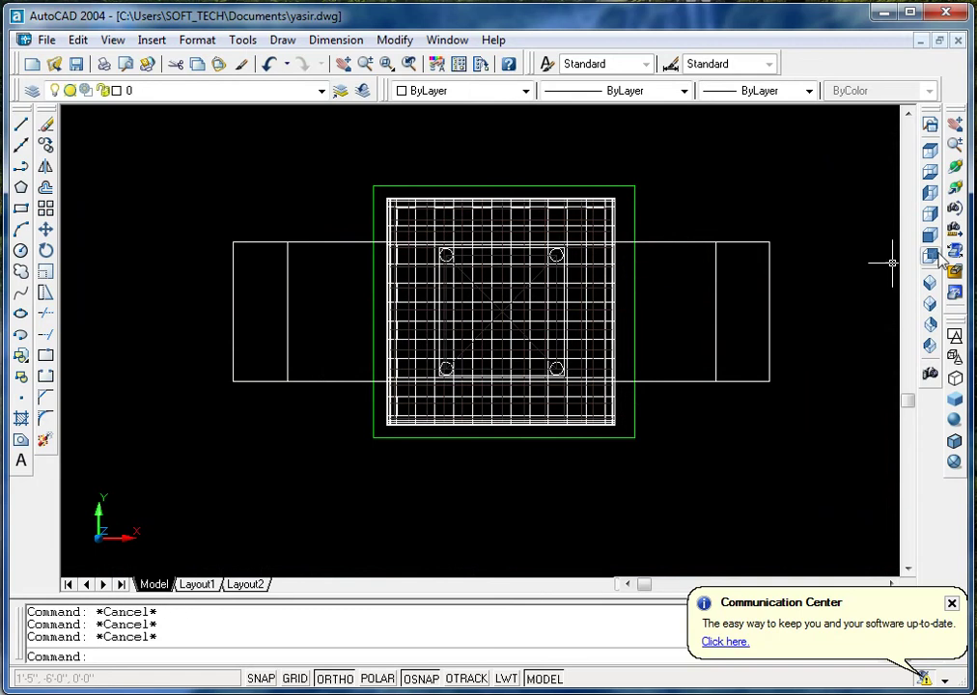
# - In right view, draw a circle of 1" diameter inside the top box
pyautogui.click(931, 214)
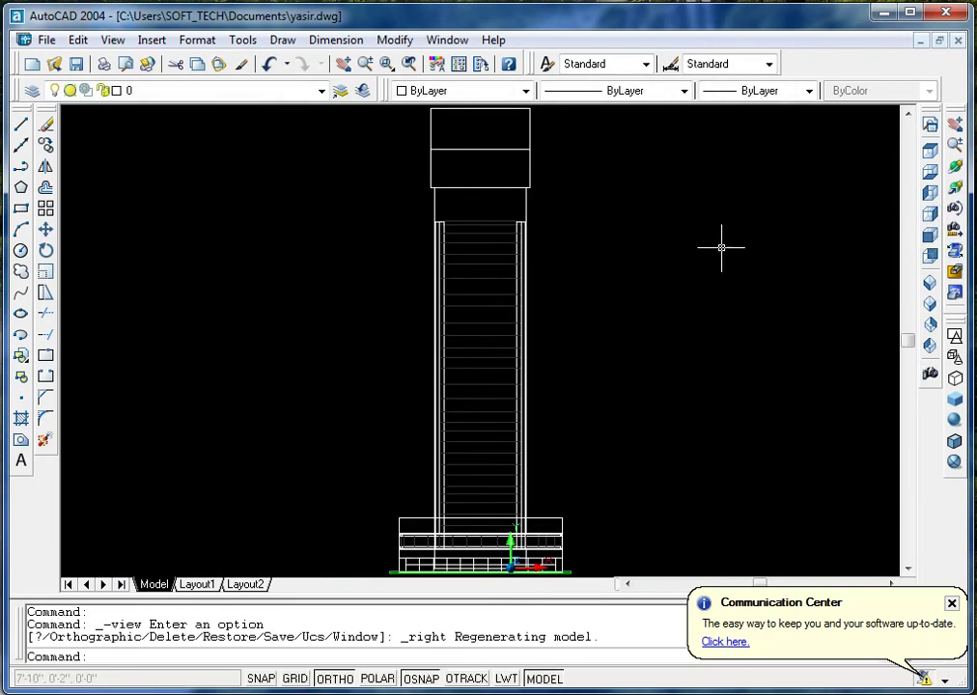
pyautogui.write('c')
pyautogui.press('Return')
pyautogui.scroll(5, 537, 273)
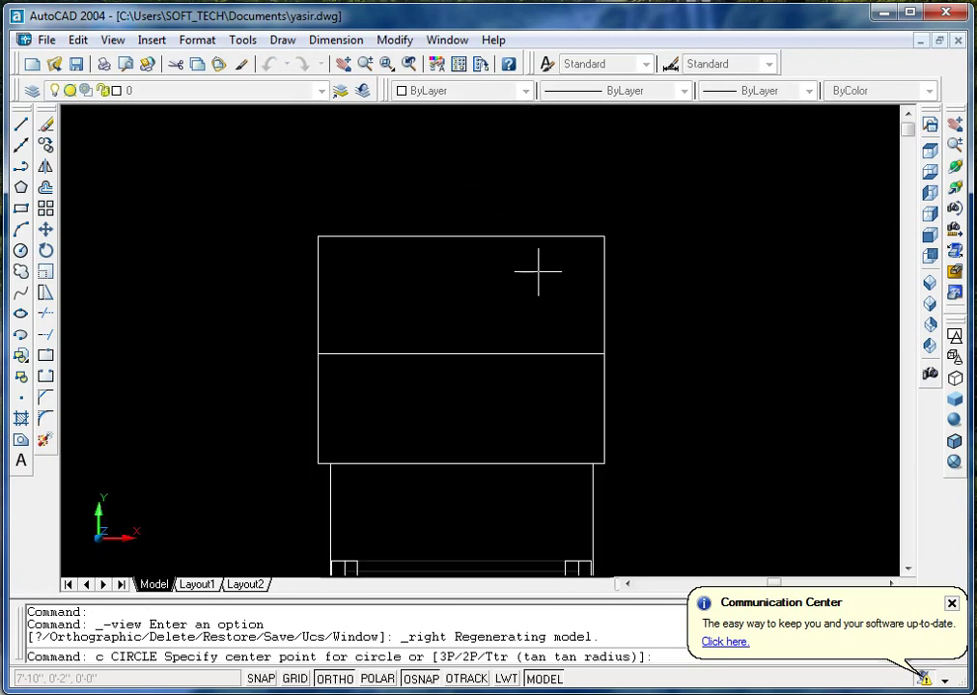
pyautogui.click(573, 263)
pyautogui.write('d')
pyautogui.press('Return')
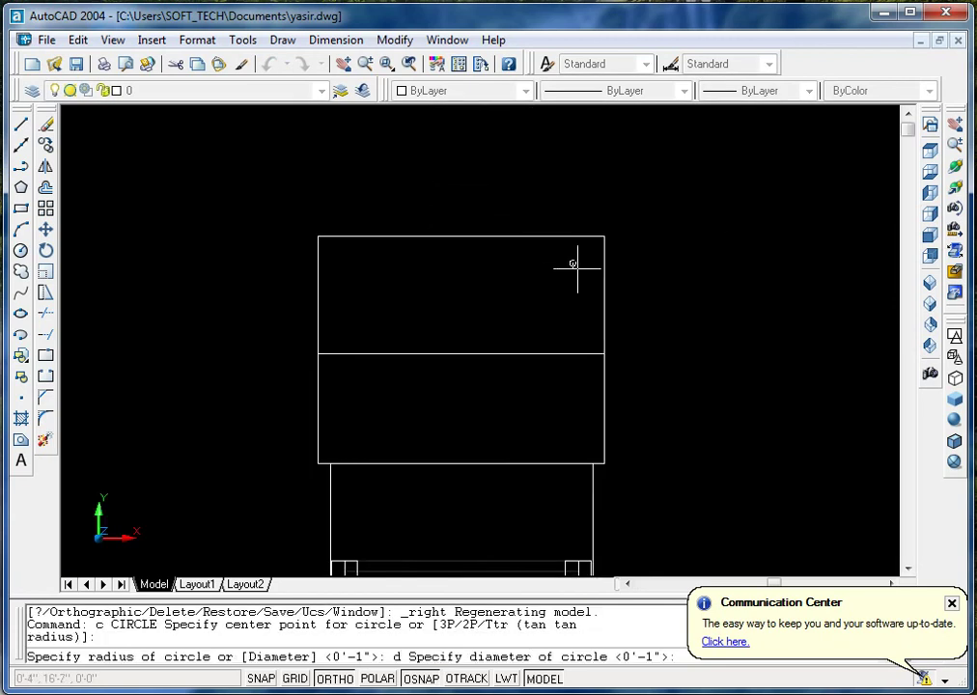
pyautogui.write('1')
pyautogui.press('Return')
pyautogui.scroll(3, 575, 263)
pyautogui.press('Escape')
pyautogui.press('Escape')
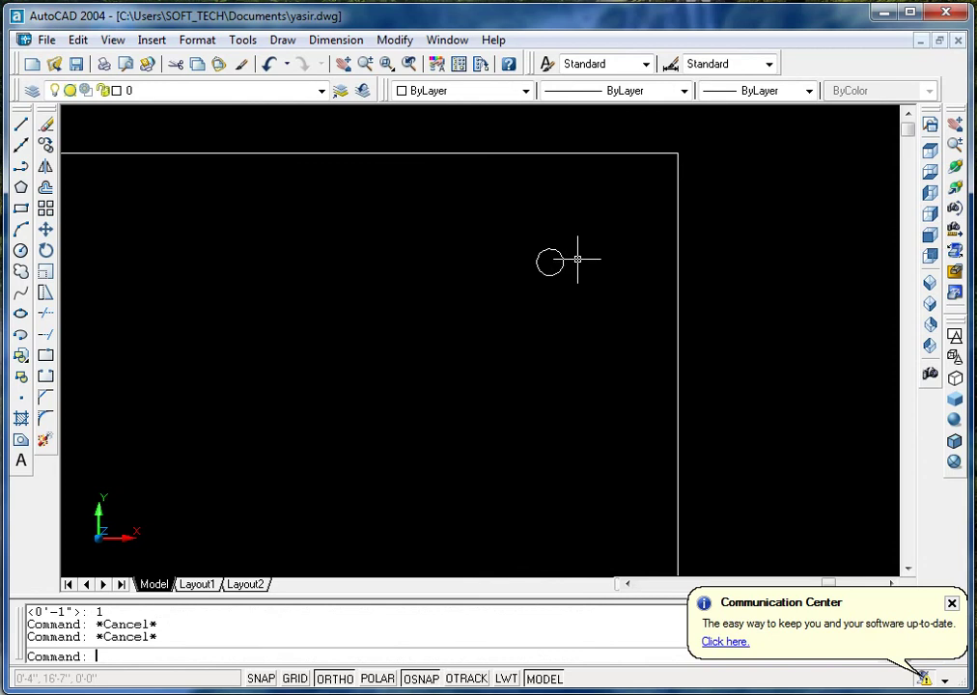
# - Extrude the 1" circle 14'6" with no taper, then switch to top view
pyautogui.write('xt')
pyautogui.press('Return')
pyautogui.click(562, 262)
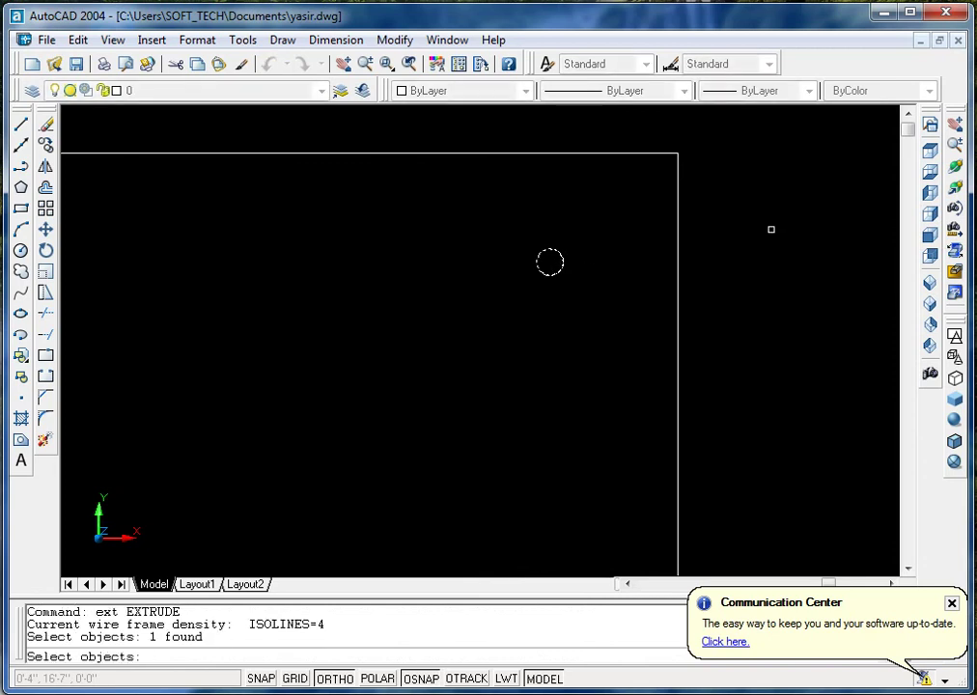
pyautogui.press('Return')
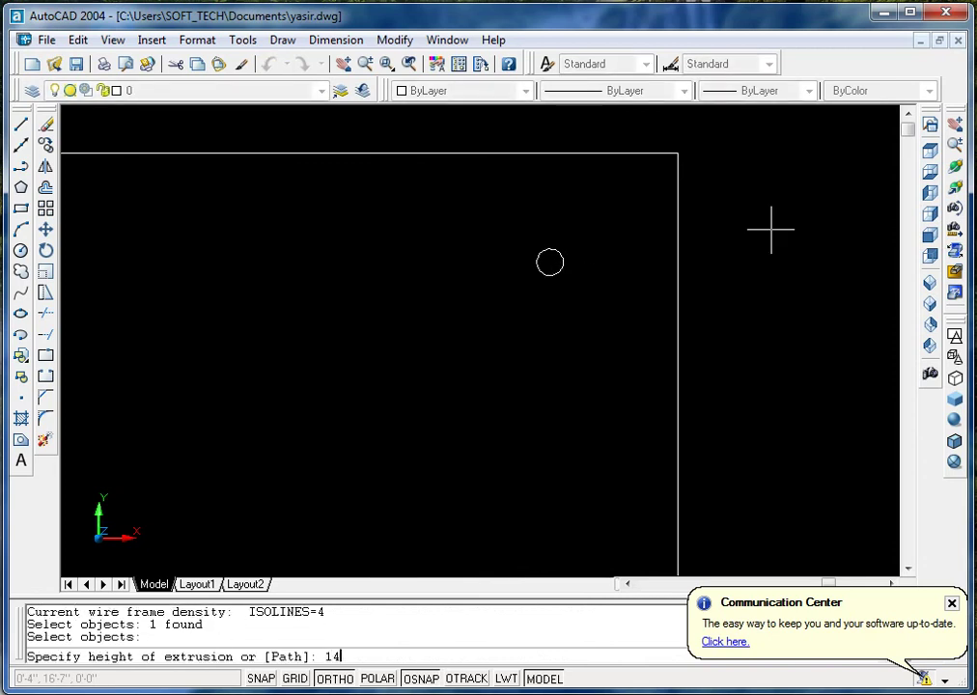
pyautogui.write("14'6")
pyautogui.press('Return')
pyautogui.press('Return')
pyautogui.scroll(-5, 694, 236)
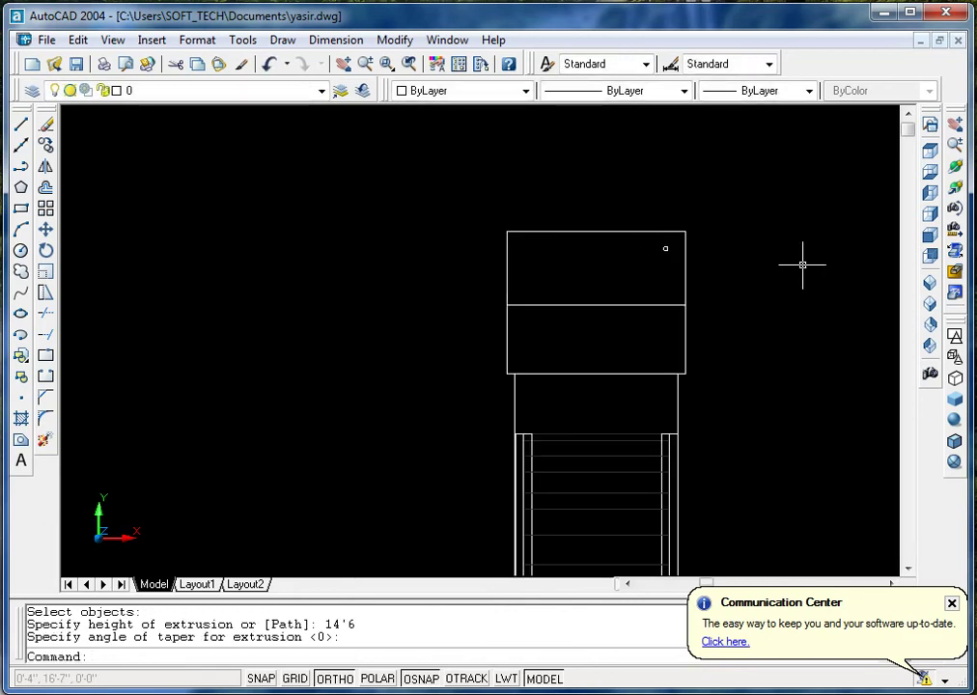
pyautogui.click(930, 150)
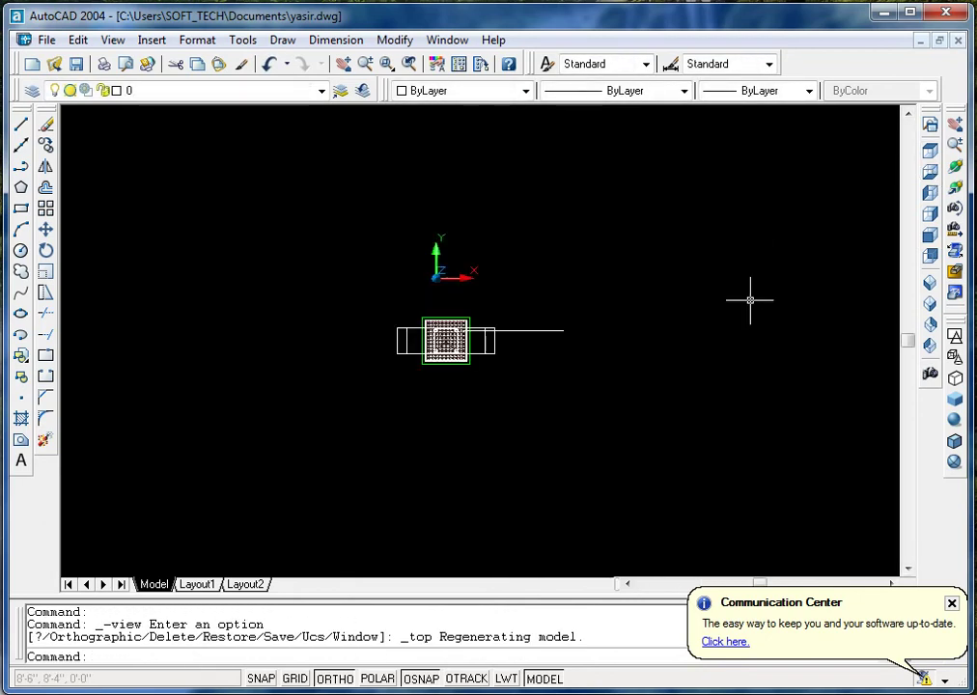
# - Move the long horizontal line onto the top of the beam
pyautogui.press('Escape')
pyautogui.write('m')
pyautogui.press('Return')
pyautogui.scroll(2, 543, 334)
pyautogui.scroll(4, 543, 320)
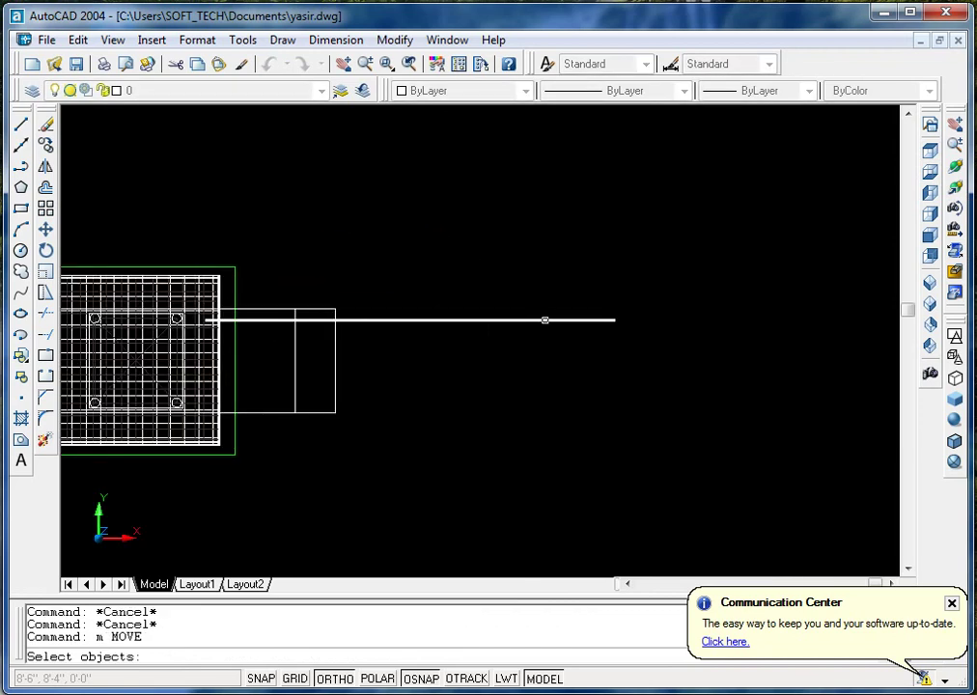
pyautogui.click(543, 320)
pyautogui.press('Return')
pyautogui.moveTo(584, 258); pyautogui.dragTo(679, 284, button='middle')
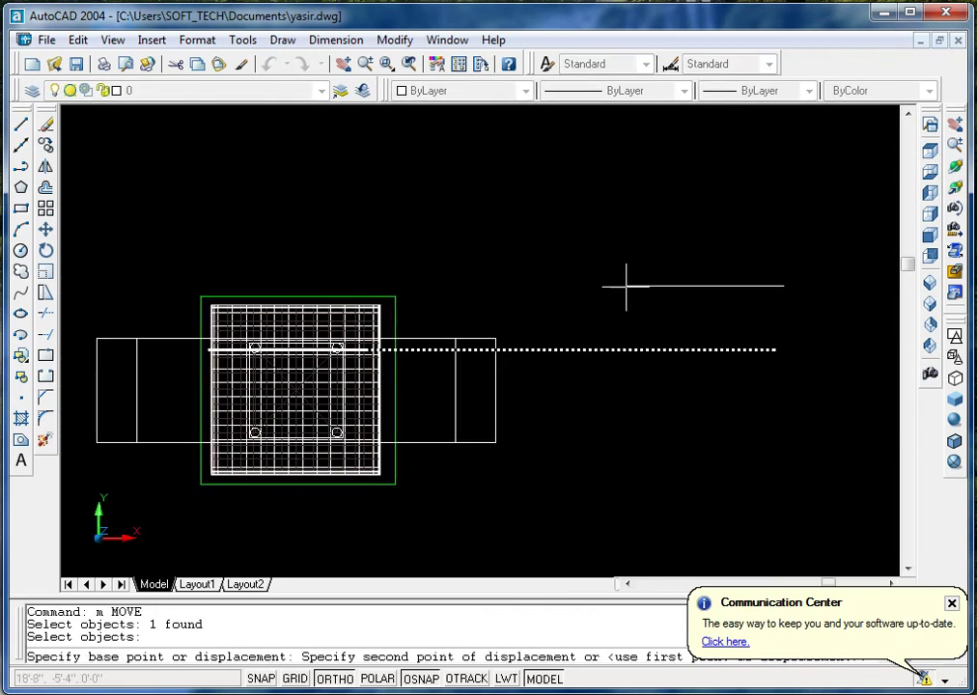
pyautogui.click(513, 286)
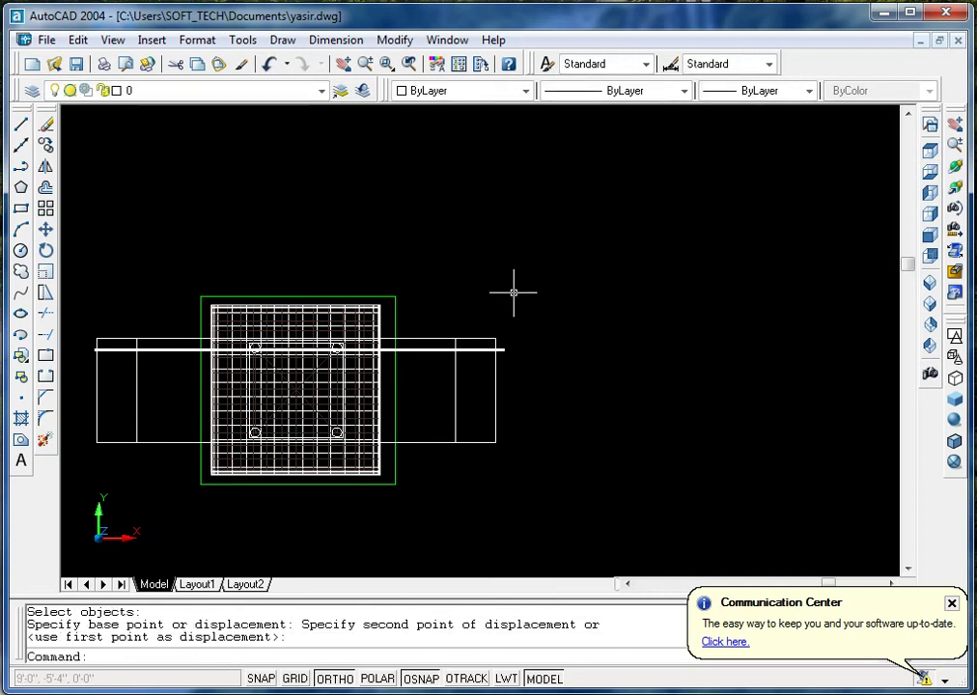
# - Move the line again to fine-tune its position, then return to top view
pyautogui.write('m')
pyautogui.press('Return')
pyautogui.click(501, 347)
pyautogui.press('Return')
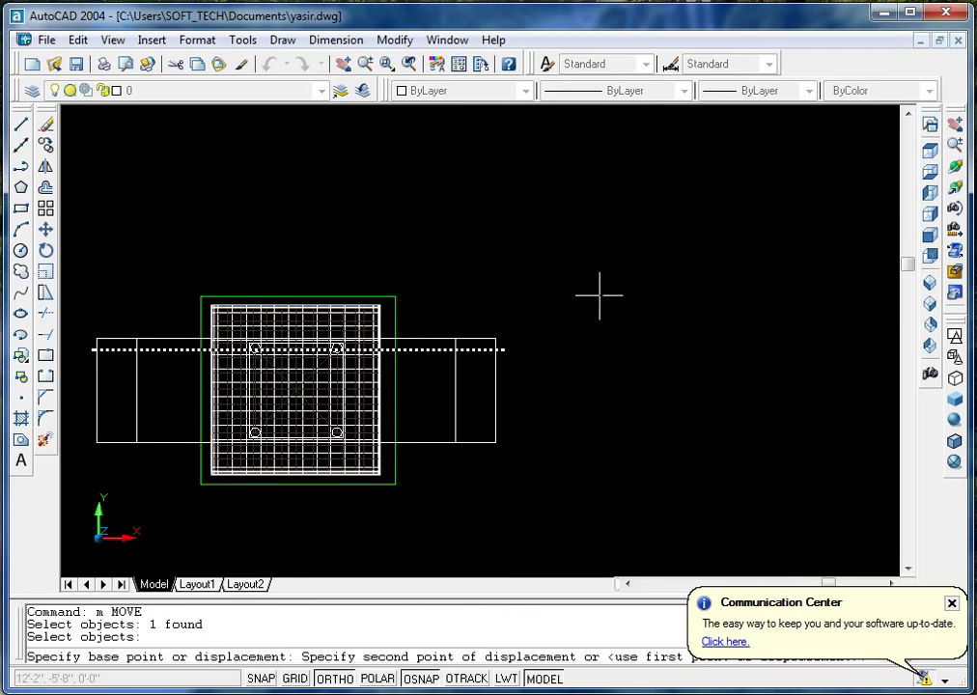
pyautogui.click(599, 295)
pyautogui.moveTo(251, 371); pyautogui.dragTo(439, 293, button='middle')
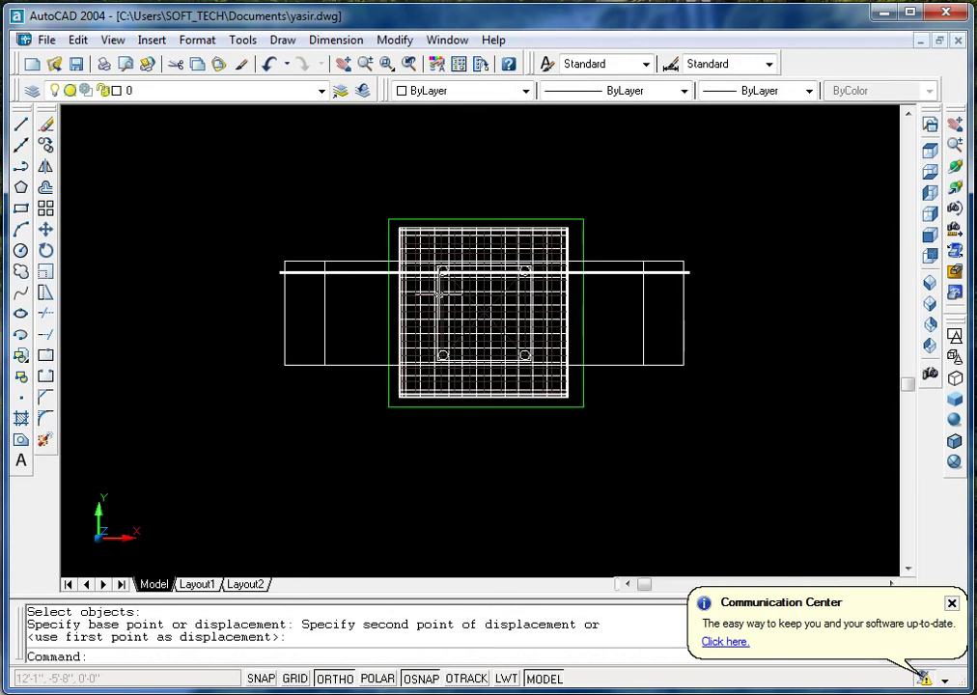
pyautogui.scroll(2, 377, 282)
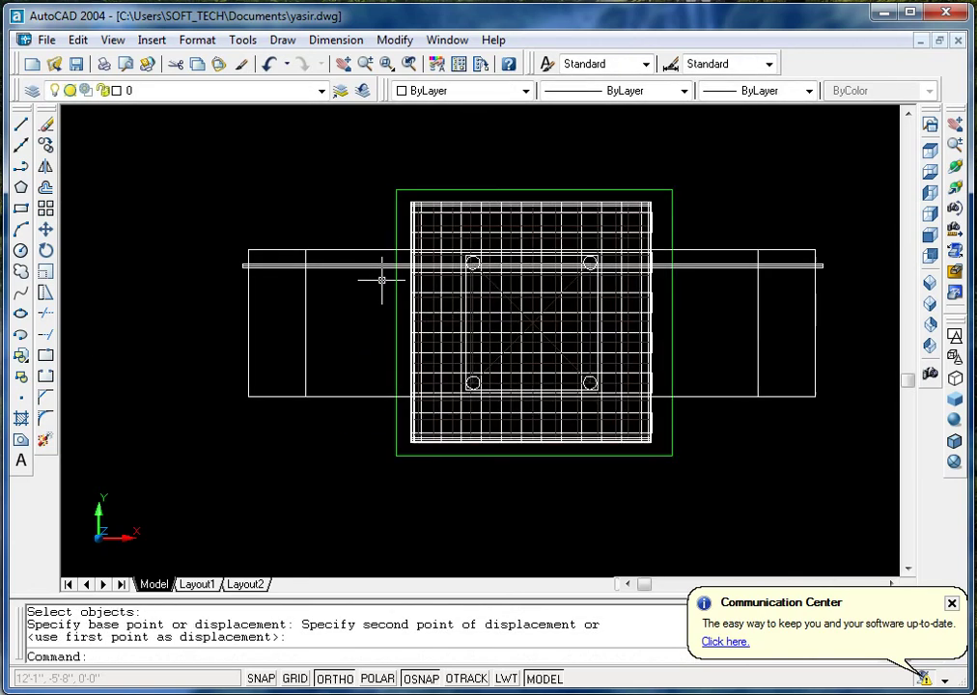
pyautogui.click(931, 155)
# - In right view, shift the small circle further right near the tank's top corner
pyautogui.click(932, 212)
pyautogui.scroll(3, 498, 250)
pyautogui.scroll(2, 580, 232)
pyautogui.write('m')
pyautogui.press('Return')
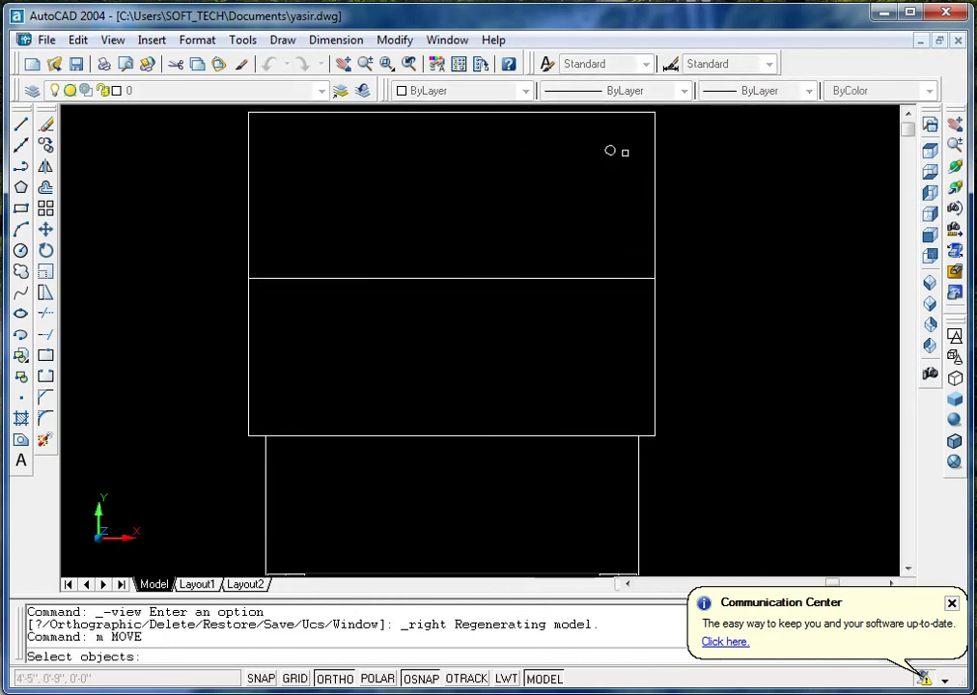
pyautogui.click(612, 150)
pyautogui.press('Return')
pyautogui.click(717, 150)
pyautogui.click(742, 150)
pyautogui.press('Escape')
pyautogui.press('Escape')
pyautogui.write('m')
pyautogui.press('Return')
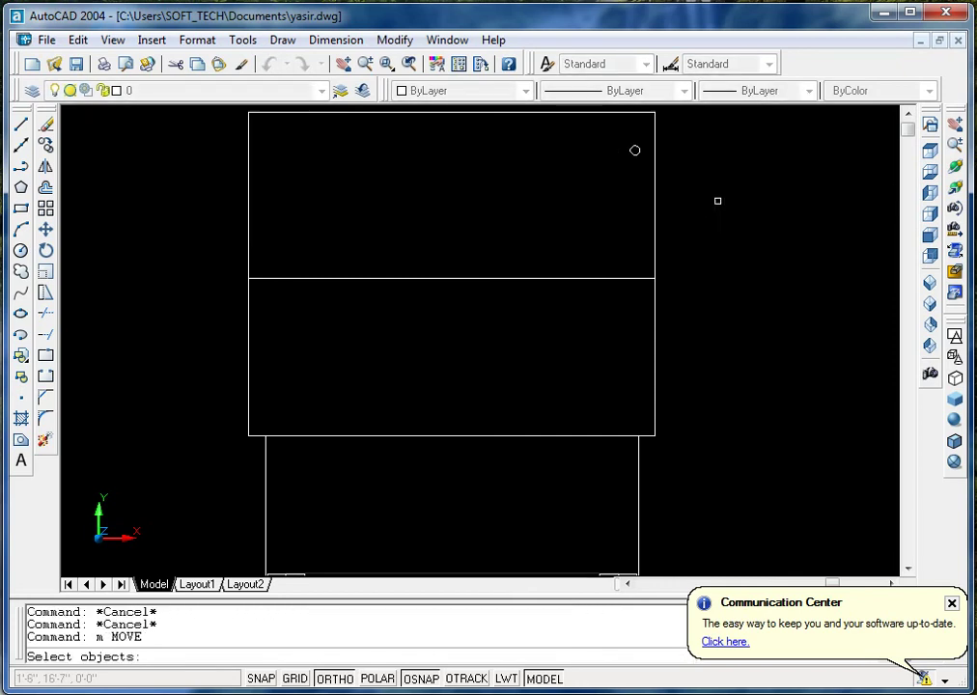
pyautogui.press('Escape')
pyautogui.press('Escape')
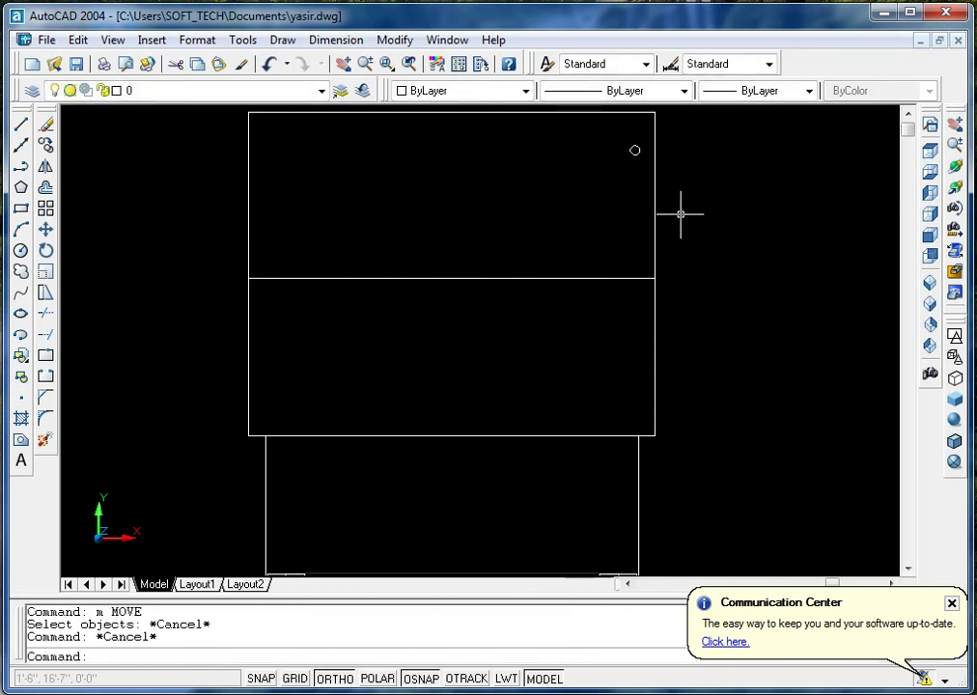
# - Change the small circle's colour to dark grey, index 250
pyautogui.click(635, 149)
pyautogui.click(465, 92)
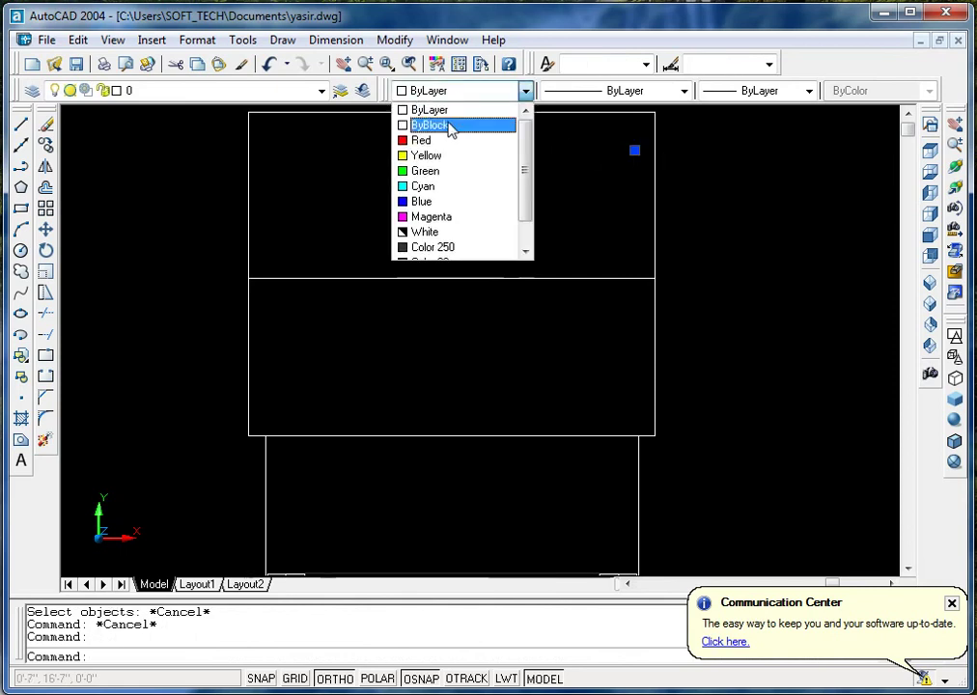
pyautogui.click(437, 249)
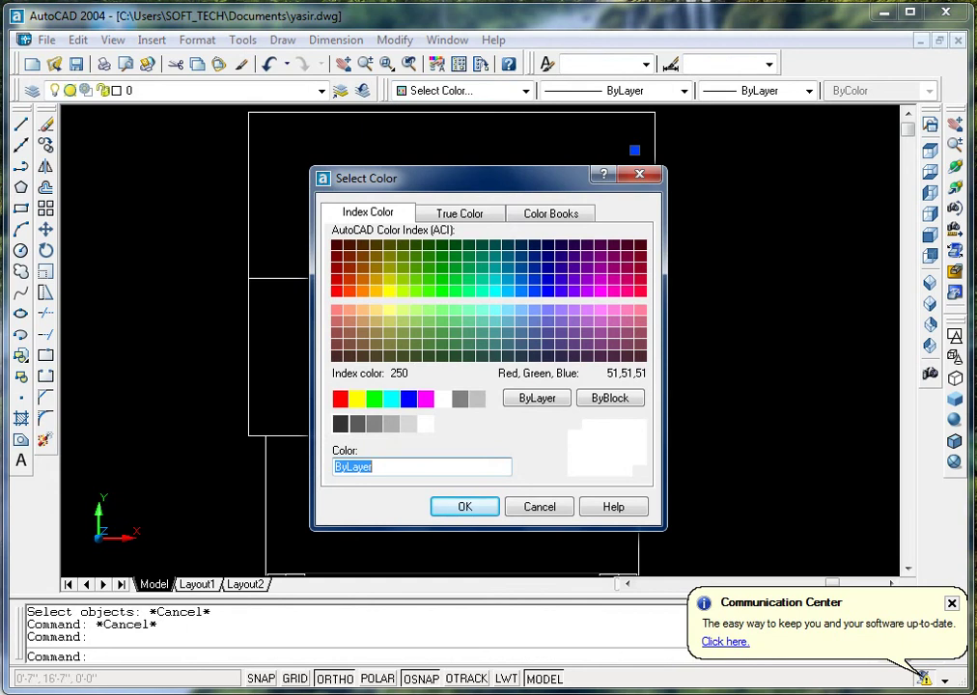
pyautogui.click(340, 424)
pyautogui.click(469, 509)
pyautogui.press('Escape')
pyautogui.scroll(3, 650, 157)
pyautogui.moveTo(650, 157); pyautogui.dragTo(688, 322, button='middle')
pyautogui.press('Escape')
pyautogui.write('co')
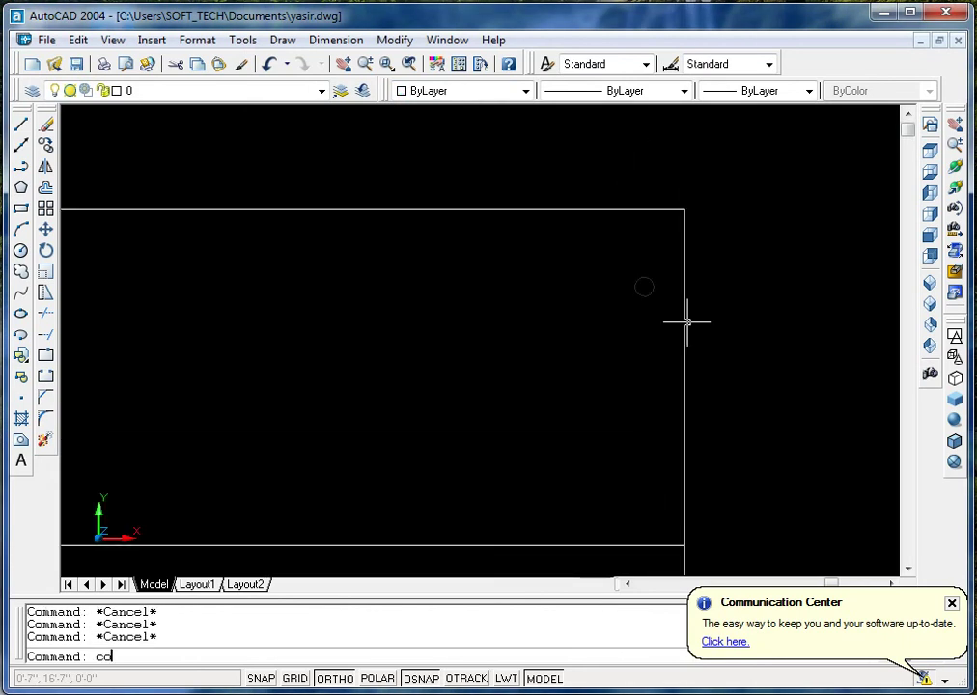
# - Copy the circle multiple times to form a row along the tank top
pyautogui.press('Return')
pyautogui.click(632, 274)
pyautogui.click(683, 307)
pyautogui.press('Return')
pyautogui.write('m')
pyautogui.press('Return')
pyautogui.scroll(-5, 841, 333)
pyautogui.click(811, 237)
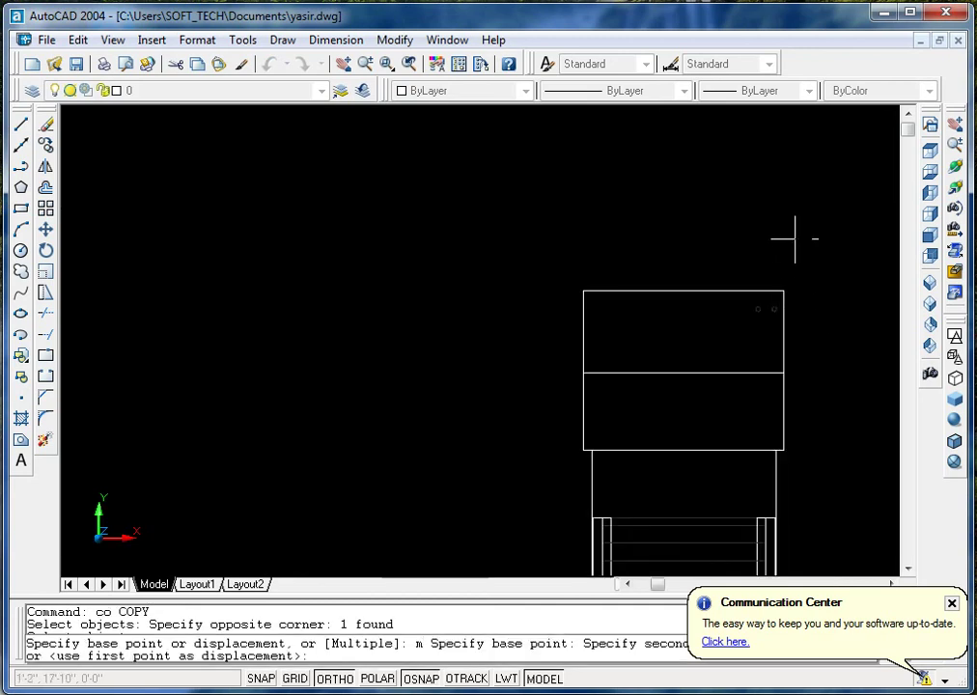
pyautogui.click(799, 236)
pyautogui.click(779, 246)
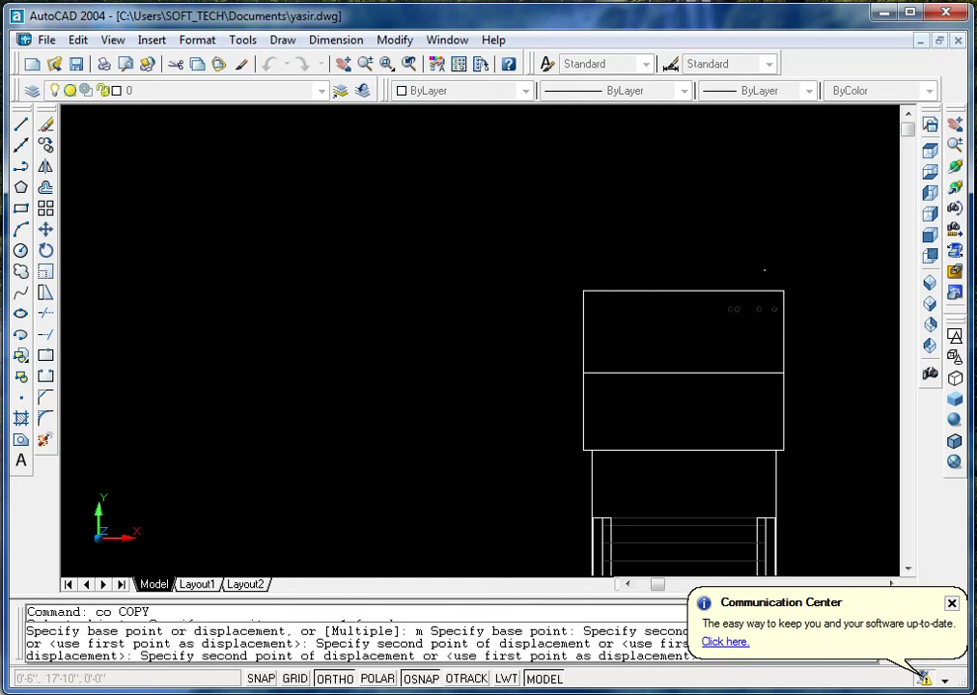
pyautogui.click(746, 246)
pyautogui.click(714, 246)
pyautogui.click(682, 248)
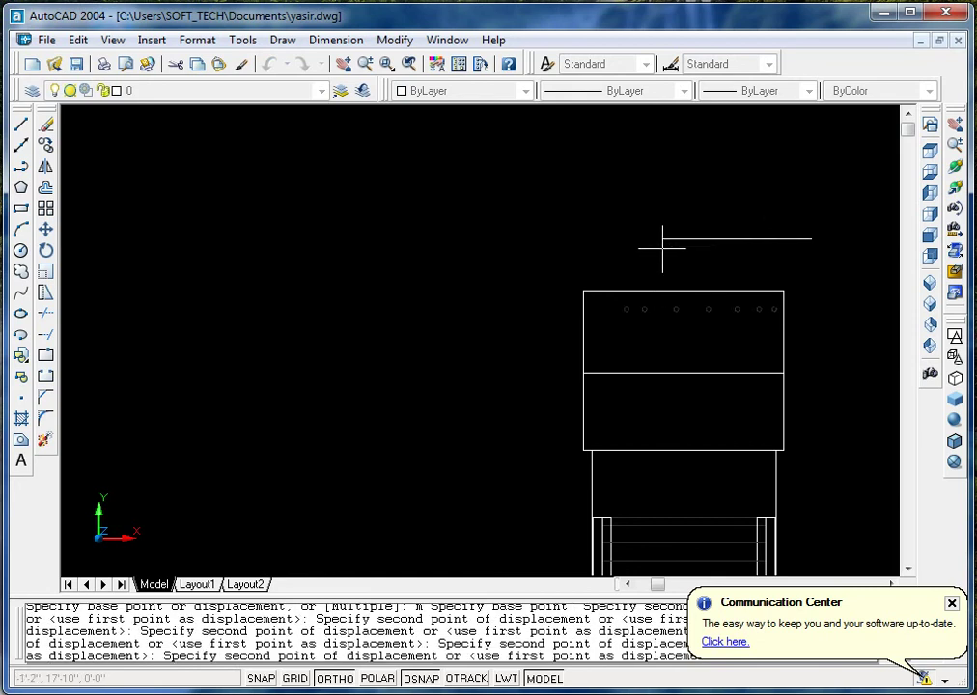
pyautogui.click(645, 249)
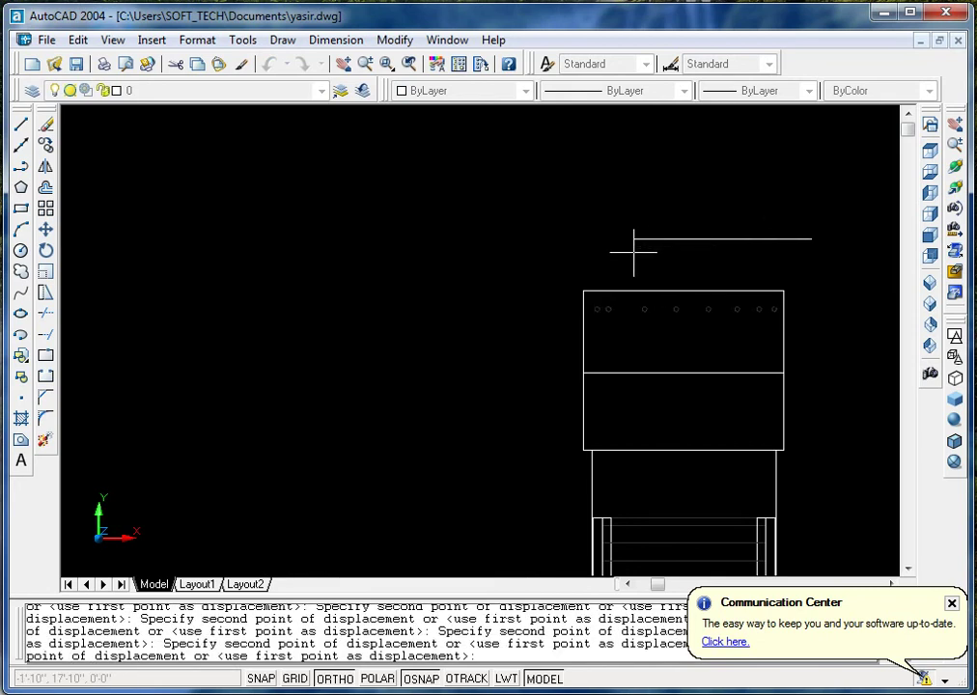
pyautogui.press('Escape')
# - Erase the extra circle copy, leaving six in the row
pyautogui.press('Escape')
pyautogui.scroll(5, 738, 312)
pyautogui.press('Escape')
pyautogui.scroll(-4, 759, 322)
pyautogui.click(816, 320)
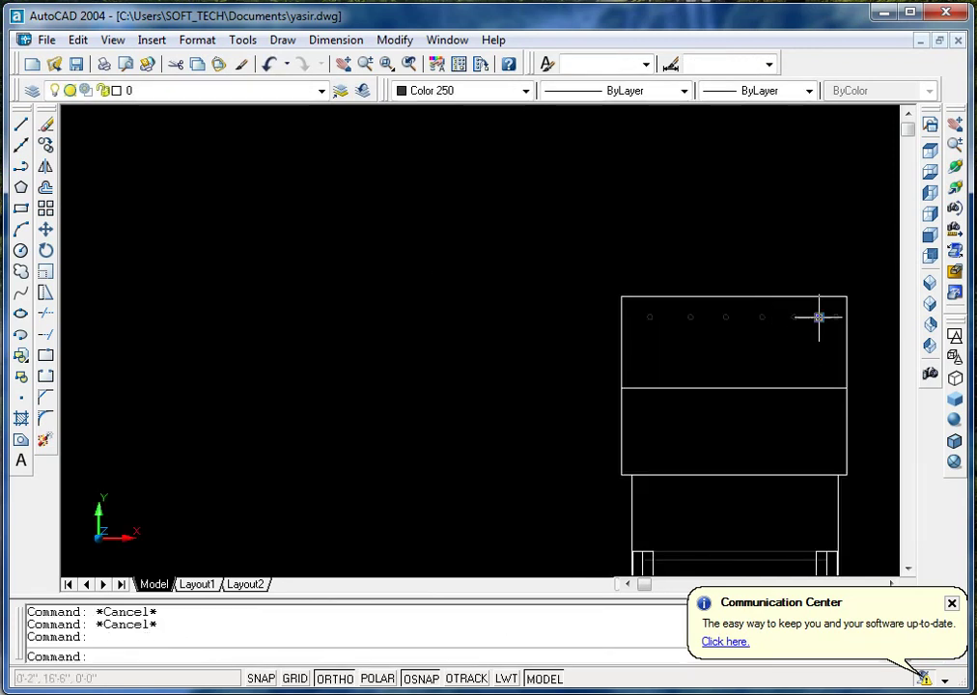
pyautogui.press('Delete')
pyautogui.press('Escape')
pyautogui.press('Escape')
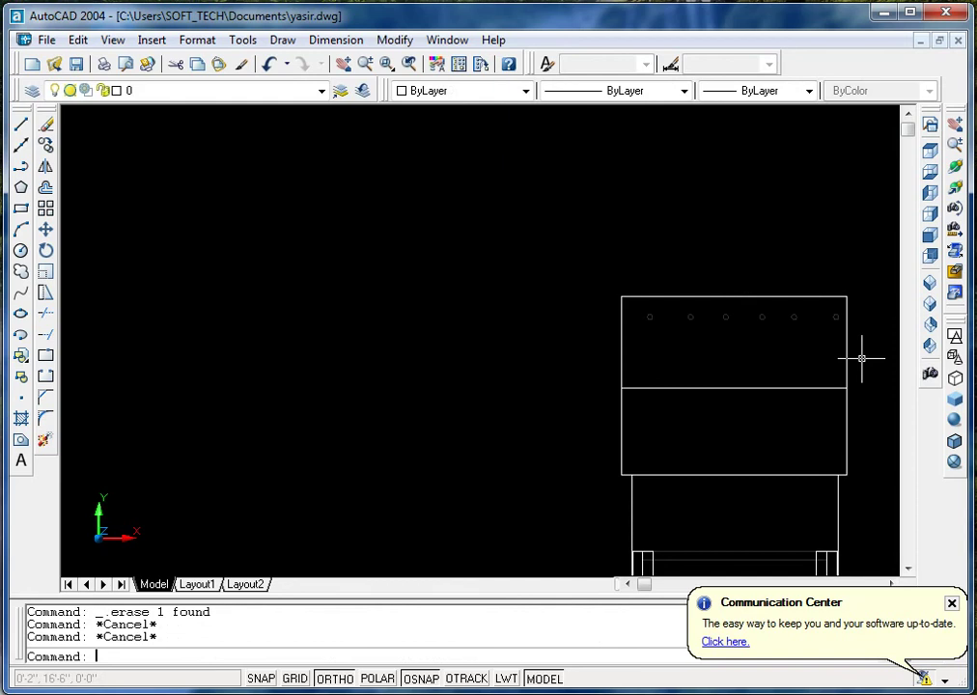
pyautogui.write('co')
# - Copy the row of six circles downward to form a second row, then view SW Isometric
pyautogui.press('Return')
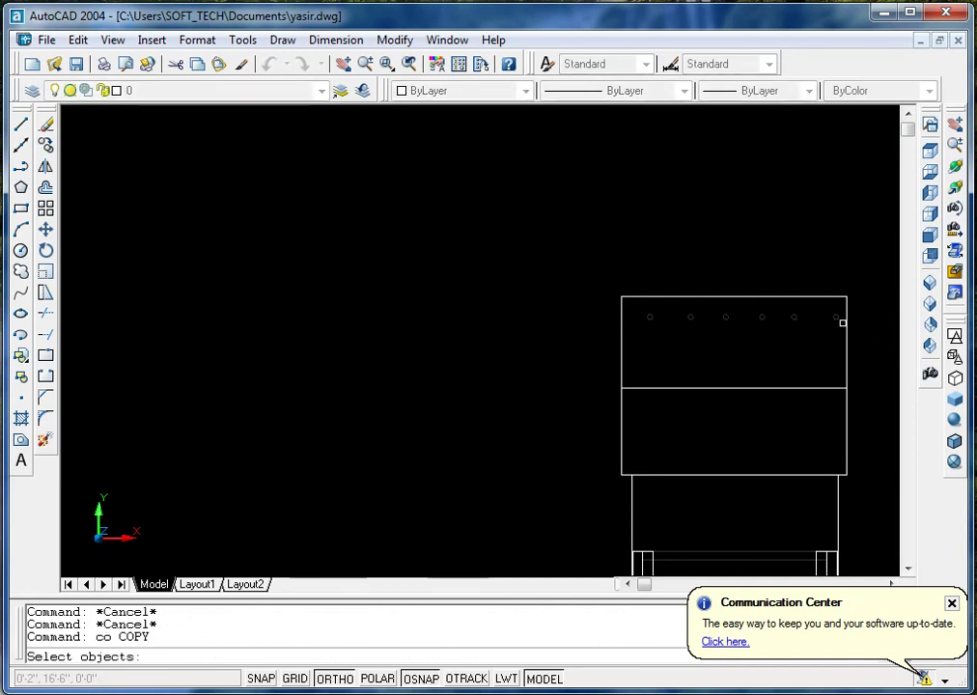
pyautogui.click(840, 307)
pyautogui.click(638, 328)
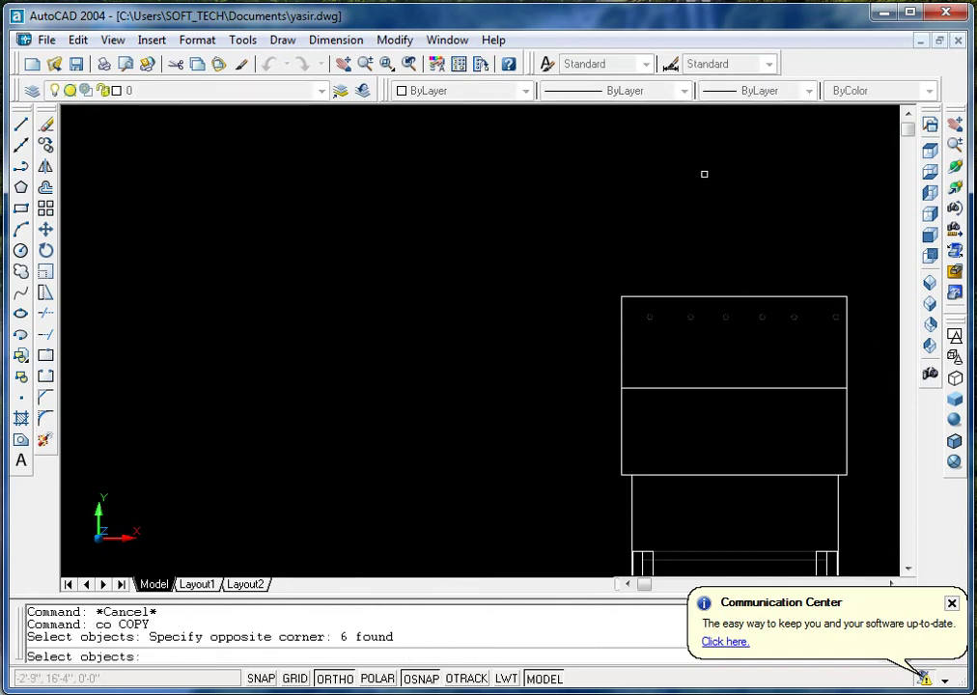
pyautogui.press('Return')
pyautogui.click(707, 172)
pyautogui.click(710, 206)
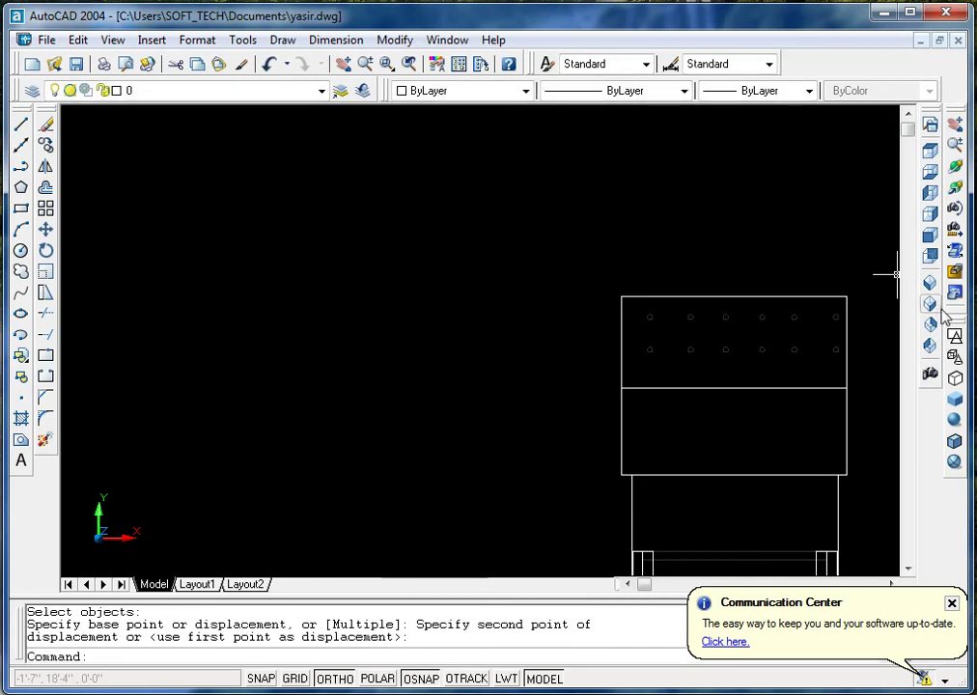
pyautogui.click(930, 282)
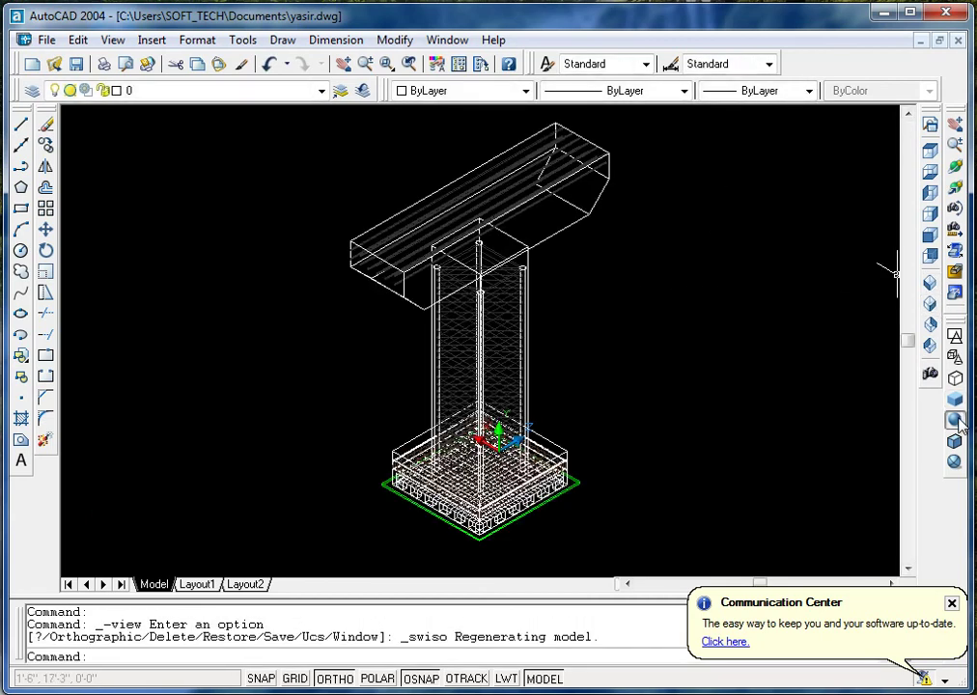
# - Gouraud-shade the model and zoom and pan to inspect the beam's rows of pipe holes
pyautogui.click(955, 420)
pyautogui.scroll(3, 374, 274)
pyautogui.scroll(2, 375, 274)
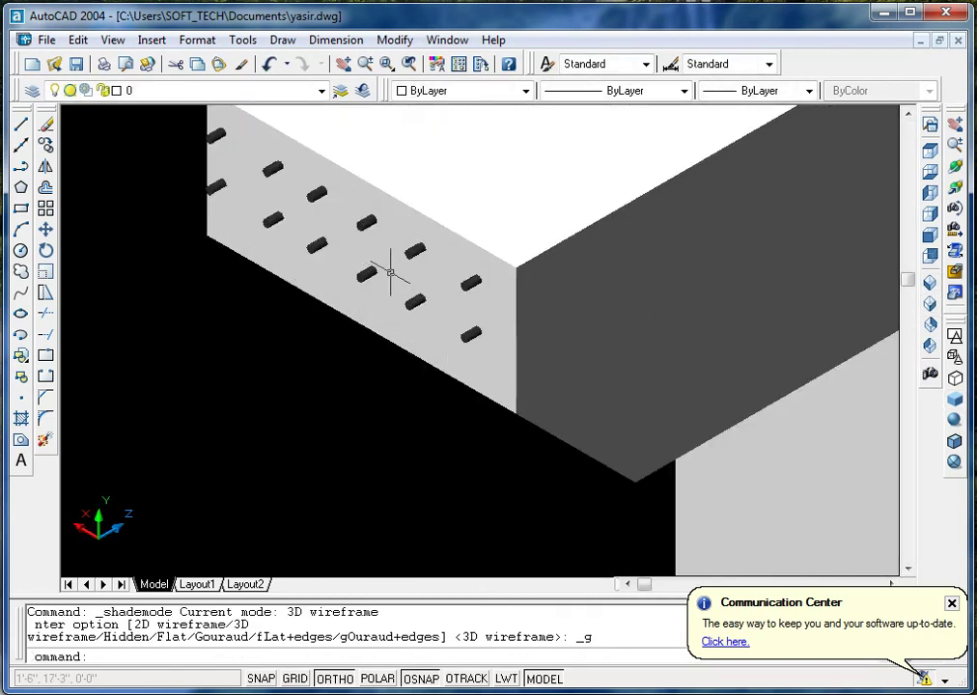
pyautogui.scroll(-2, 391, 273)
pyautogui.moveTo(388, 253); pyautogui.dragTo(351, 296, button='middle')
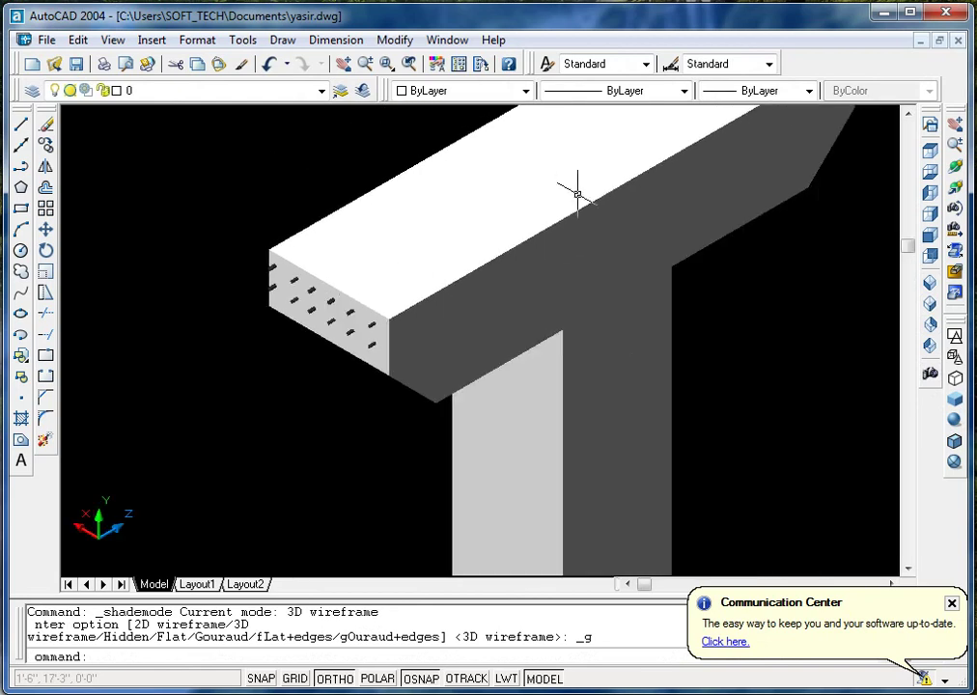
pyautogui.moveTo(573, 192); pyautogui.dragTo(526, 247, button='middle')
pyautogui.press('Escape')
pyautogui.press('Escape')
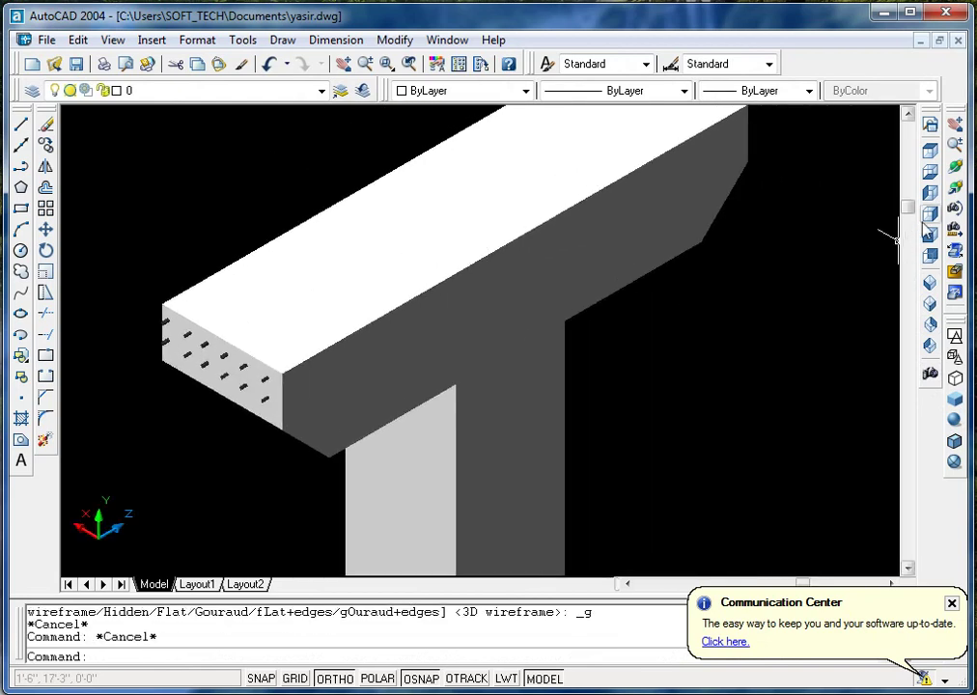
pyautogui.scroll(-5, 843, 220)
# - Switch to the Top view in 3D Wireframe, leaving room below the tower
pyautogui.click(930, 150)
pyautogui.click(955, 356)
pyautogui.moveTo(688, 279); pyautogui.dragTo(571, 353, button='middle')
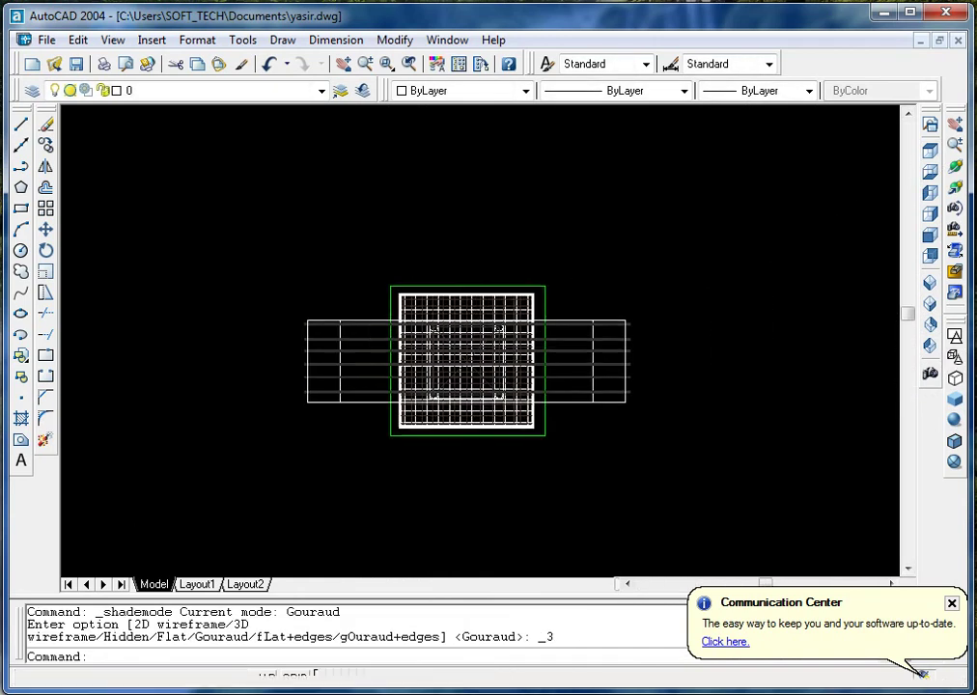
pyautogui.write('co')
# - Copy the whole tower, selected with a window, to a second position 30' away
pyautogui.press('Return')
pyautogui.click(617, 245)
pyautogui.click(319, 483)
pyautogui.scroll(-2, 680, 503)
pyautogui.press('Return')
pyautogui.click(688, 501)
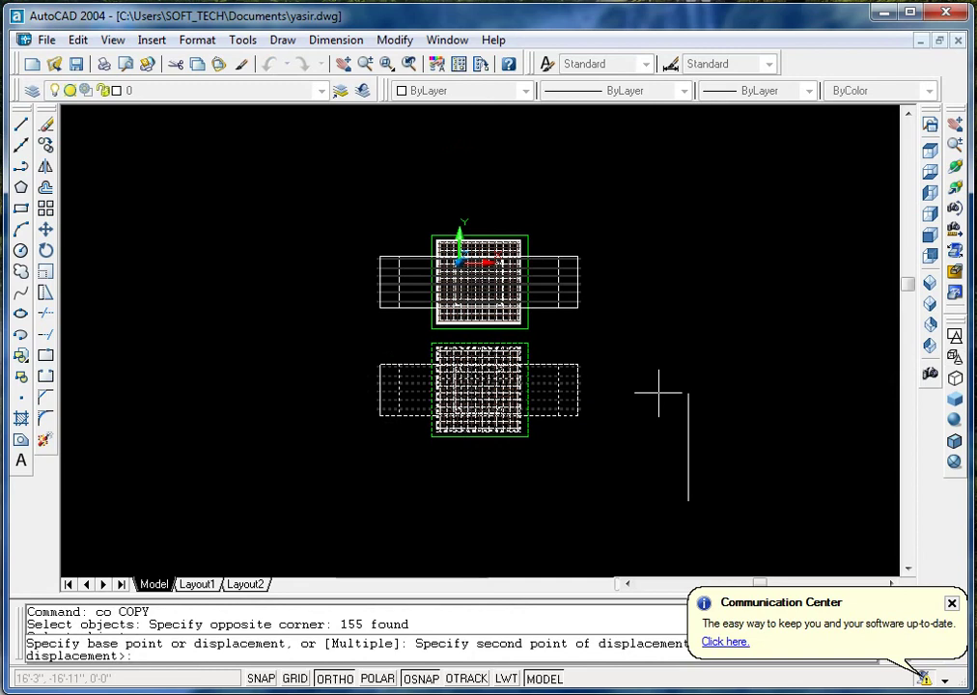
pyautogui.write("30'")
pyautogui.press('Return')
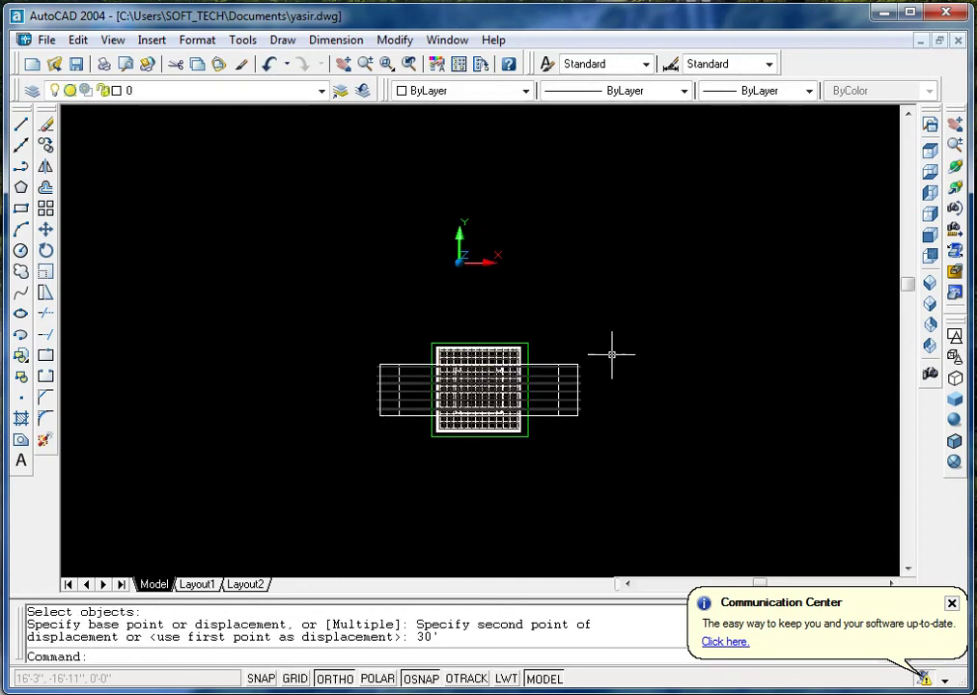
# - Zoom All (Z, A) to show both towers in full
pyautogui.scroll(-2, 614, 352)
pyautogui.moveTo(539, 259); pyautogui.dragTo(578, 428, button='middle')
pyautogui.scroll(-1, 576, 300)
pyautogui.press('Escape')
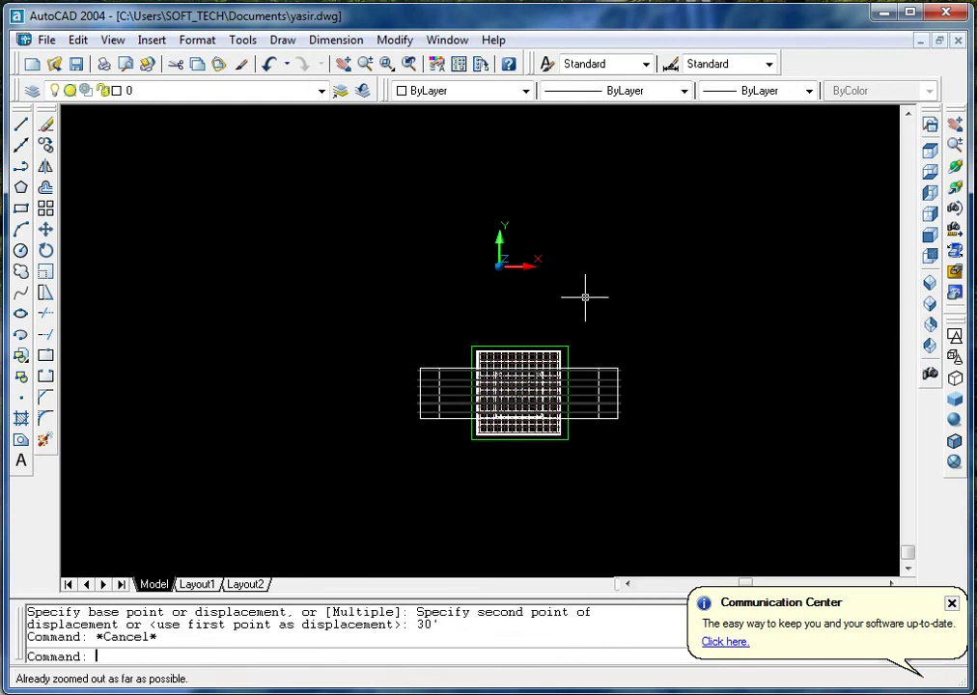
pyautogui.press('Escape')
pyautogui.write('z')
pyautogui.press('Return')
pyautogui.write('a')
pyautogui.press('Return')
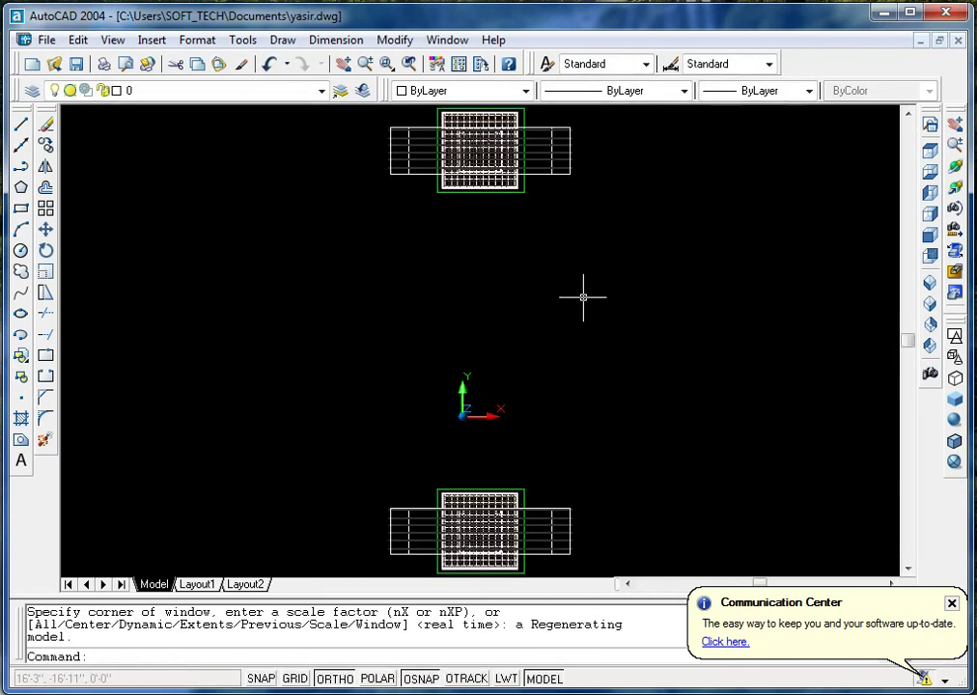
# - Switch to the Front view, centred on the tank's top slab
pyautogui.scroll(-3, 560, 290)
pyautogui.scroll(2, 554, 262)
pyautogui.press('Escape')
pyautogui.press('Escape')
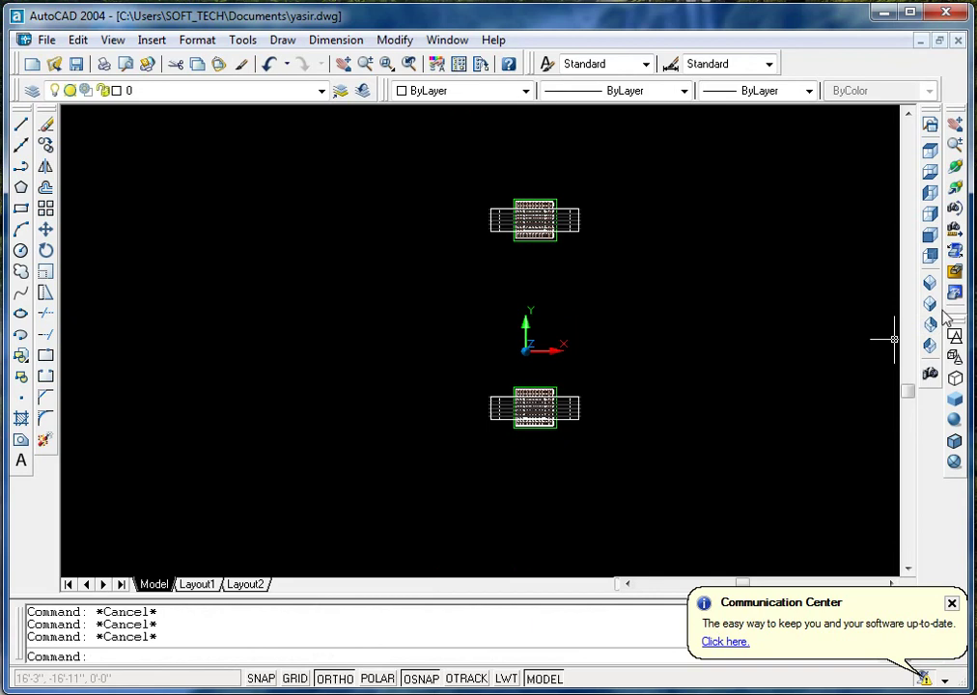
pyautogui.click(930, 234)
pyautogui.moveTo(582, 247); pyautogui.dragTo(605, 402, button='middle')
# - Draw a 2' upright line from the slab's top-right corner
pyautogui.scroll(5, 690, 277)
pyautogui.moveTo(690, 278)
pyautogui.mouseDown(button='middle')
pyautogui.moveTo(715, 251)
pyautogui.moveTo(723, 367)
pyautogui.mouseUp(button='middle')
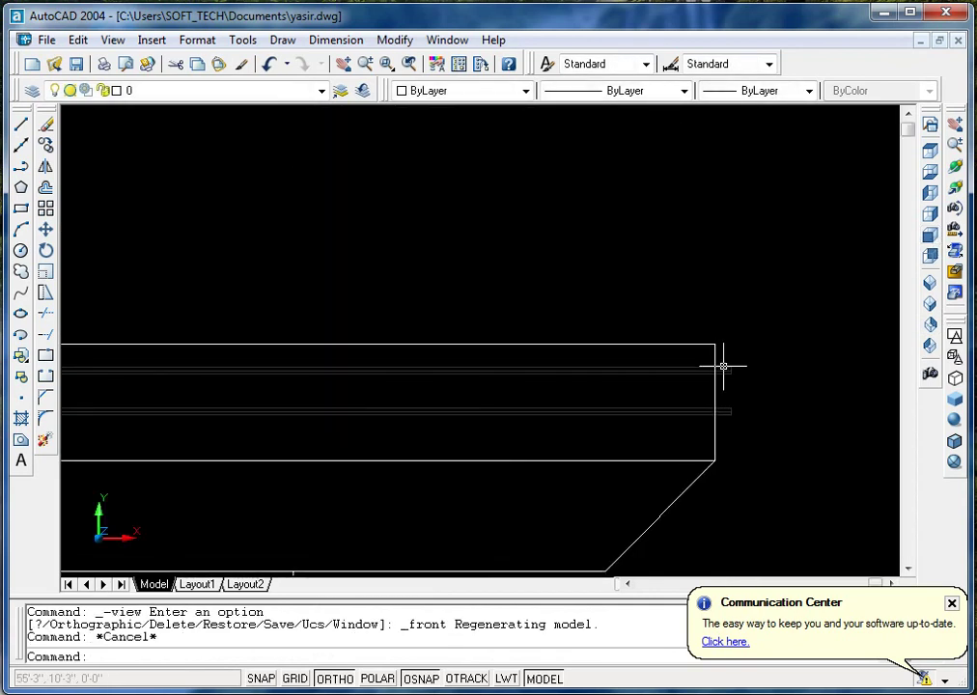
pyautogui.write('l')
pyautogui.press('Return')
pyautogui.scroll(5, 716, 349)
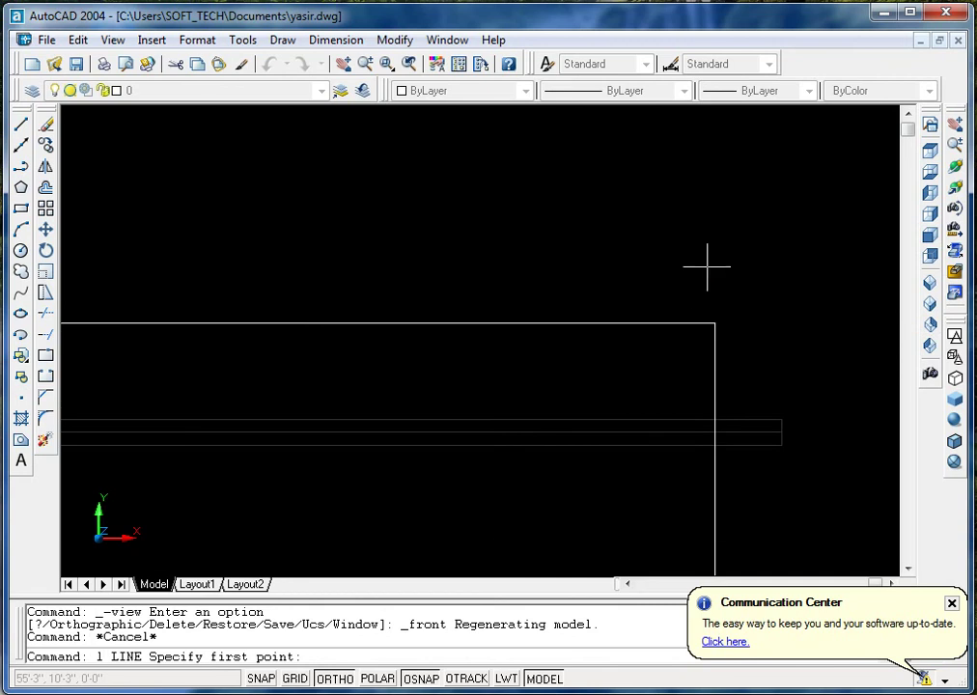
pyautogui.click(715, 323)
pyautogui.moveTo(704, 197); pyautogui.dragTo(736, 339, button='middle')
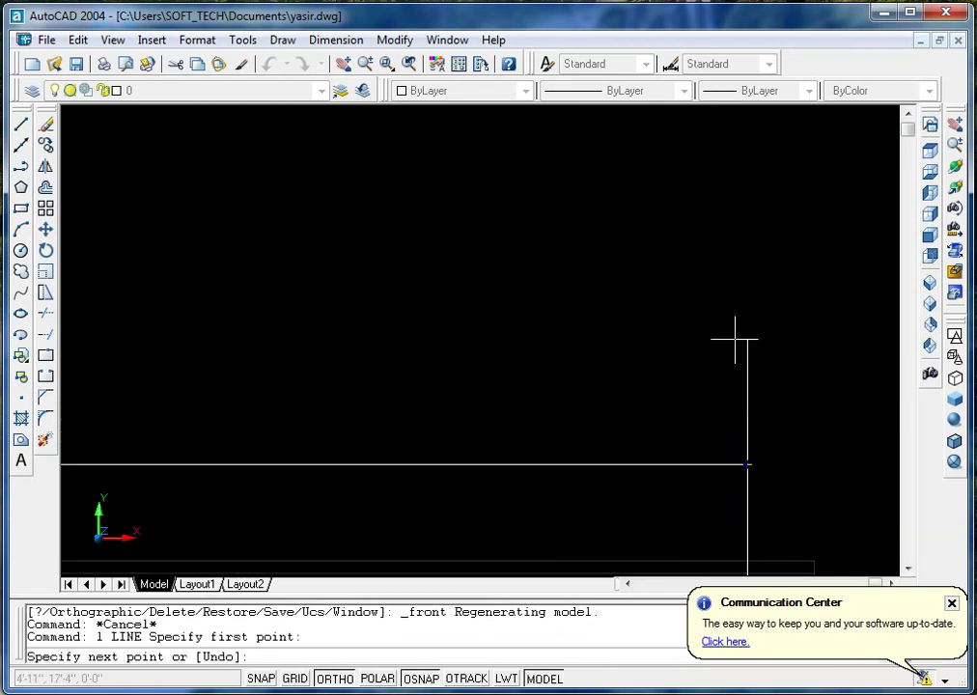
pyautogui.write("2'")
pyautogui.press('Return')
pyautogui.press('Escape')
# - Start a polyline at the slab's top-right corner, running 1' up and 2' left
pyautogui.scroll(-2, 731, 338)
pyautogui.moveTo(817, 312)
pyautogui.mouseDown(button='middle')
pyautogui.moveTo(705, 312)
pyautogui.moveTo(683, 342)
pyautogui.mouseUp(button='middle')
pyautogui.press('Escape')
pyautogui.write('l')
pyautogui.press('Return')
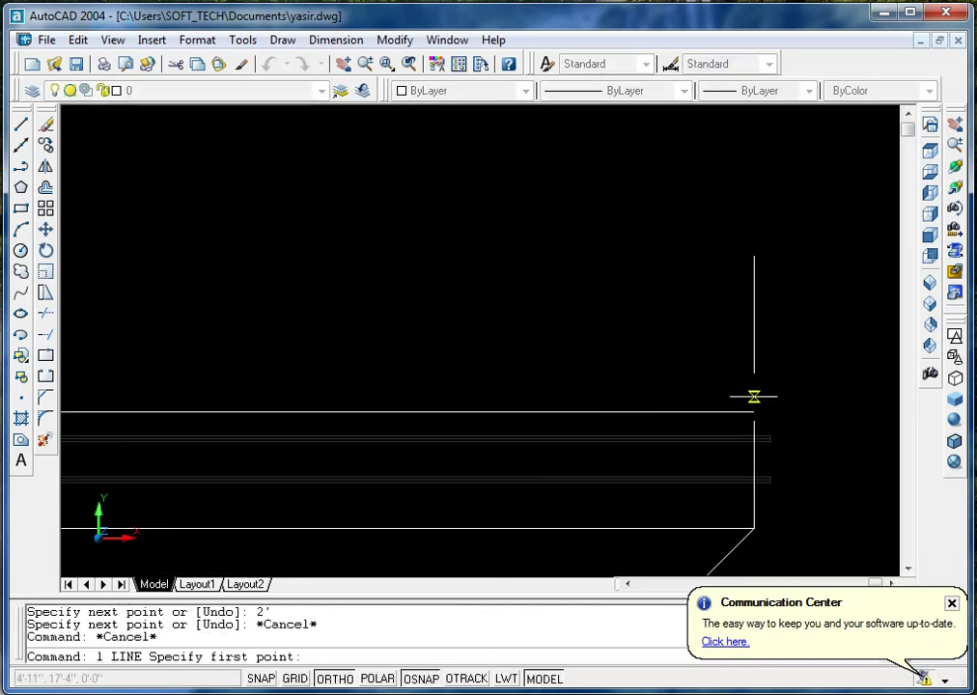
pyautogui.press('Escape')
pyautogui.press('Escape')
pyautogui.write('l')
pyautogui.press('Return')
pyautogui.click(754, 411)
pyautogui.write("1'")
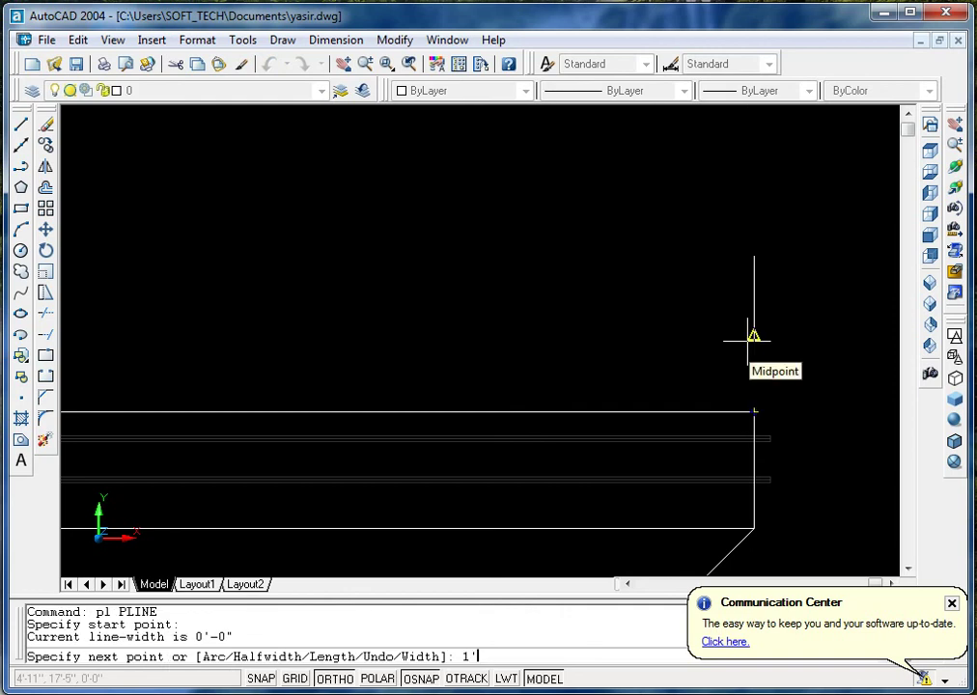
pyautogui.press('Return')
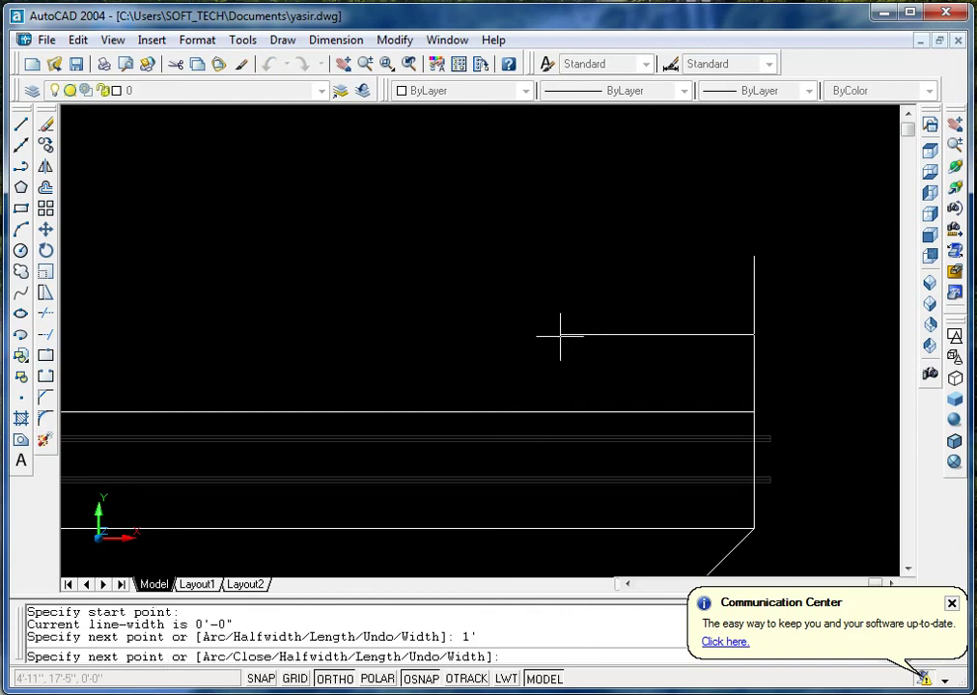
pyautogui.write("2'")
pyautogui.press('Return')
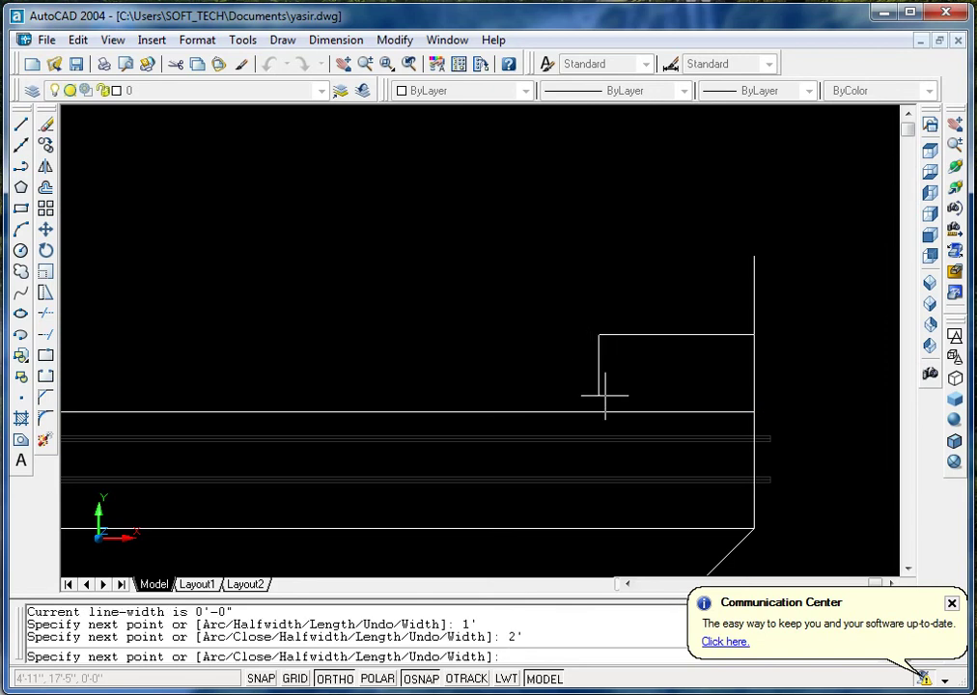
# - Drop the polyline to the slab top and close it at the right corner
pyautogui.click(598, 413)
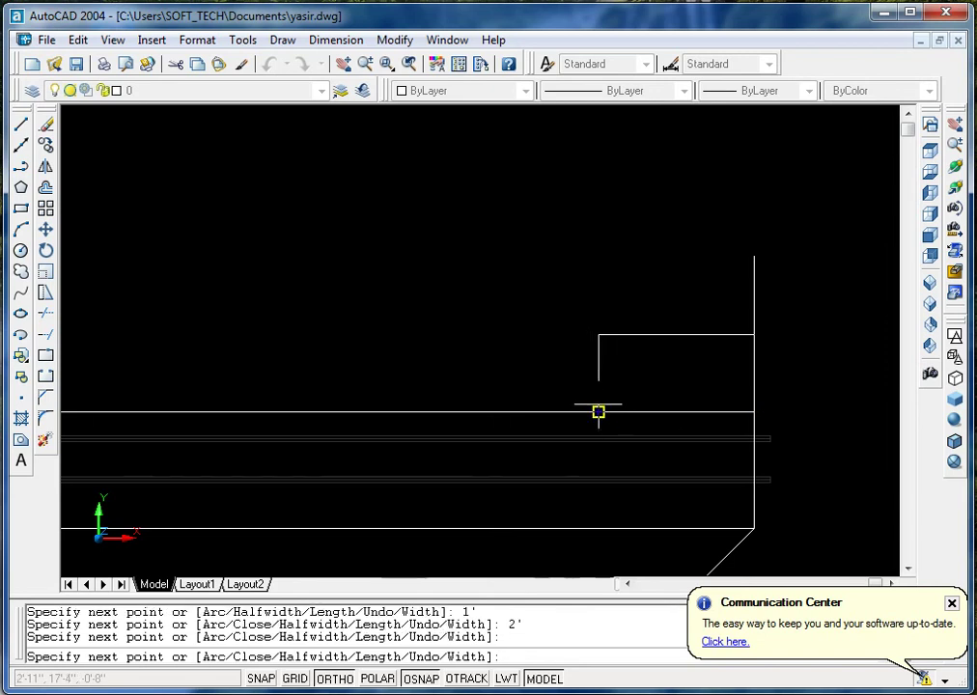
pyautogui.click(754, 412)
pyautogui.rightClick(755, 412)
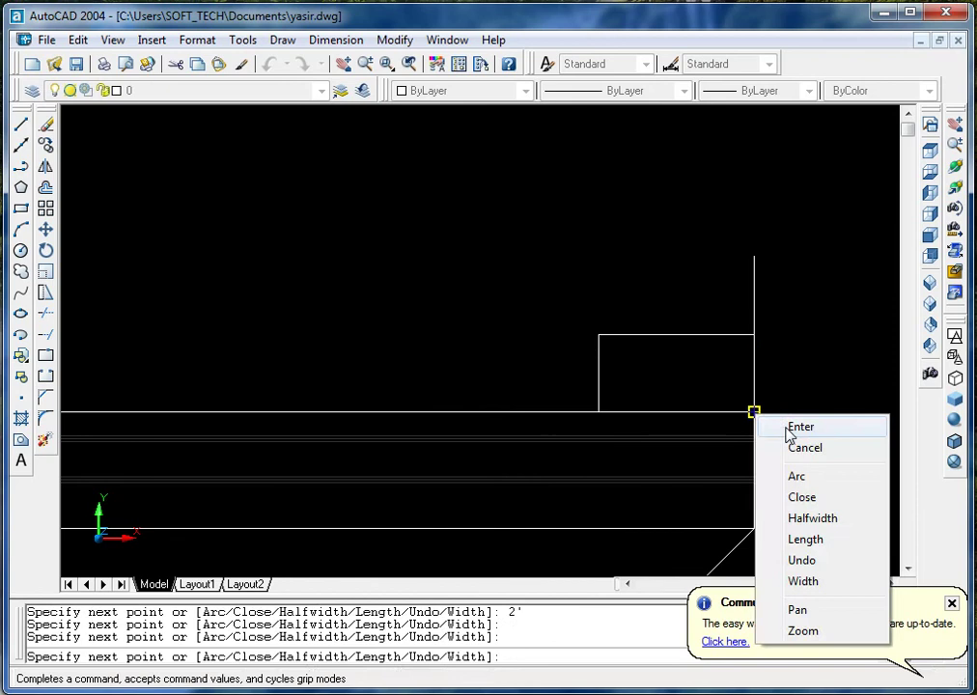
pyautogui.click(790, 431)
pyautogui.scroll(-4, 754, 405)
pyautogui.scroll(1, 692, 367)
pyautogui.scroll(3, 691, 367)
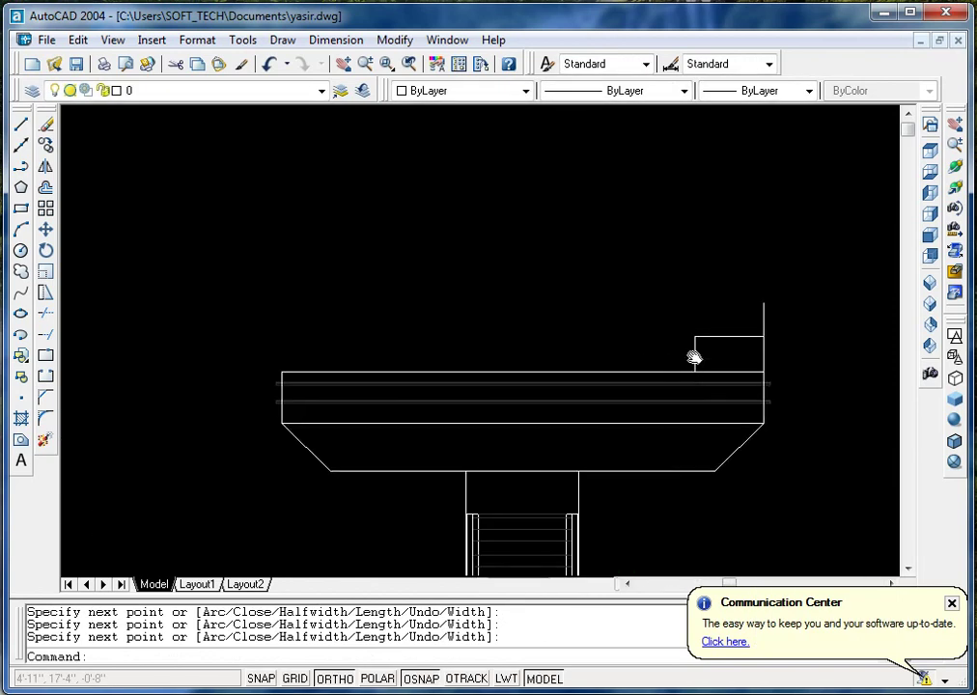
pyautogui.scroll(2, 700, 350)
pyautogui.scroll(2, 702, 333)
pyautogui.press('Escape')
pyautogui.press('Escape')
pyautogui.press('Escape')
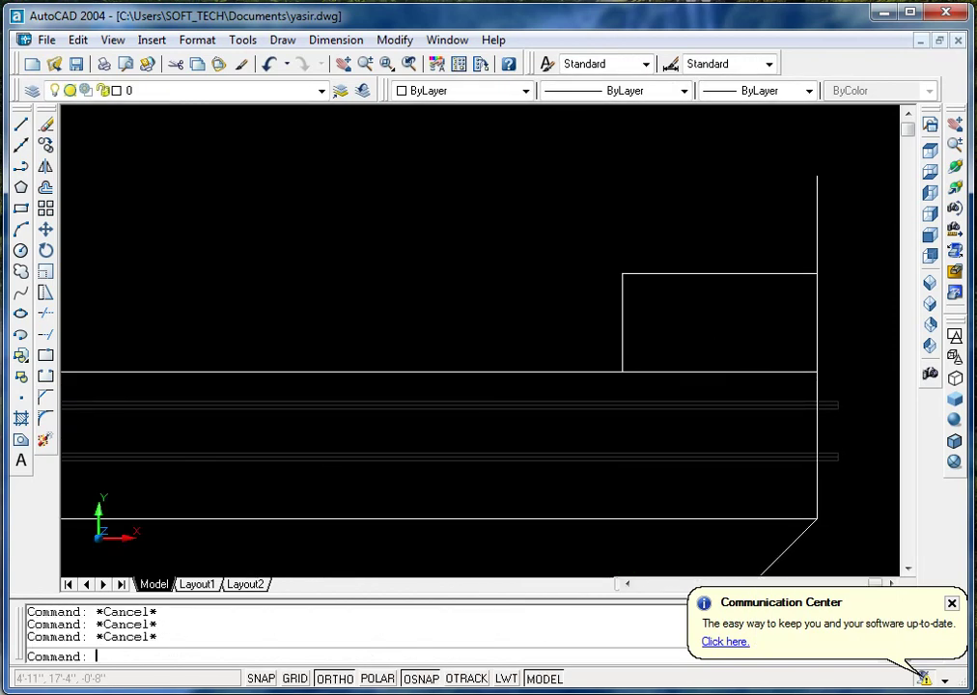
pyautogui.write('c')
# - Draw a trial circle inside the box, then delete it
pyautogui.press('Return')
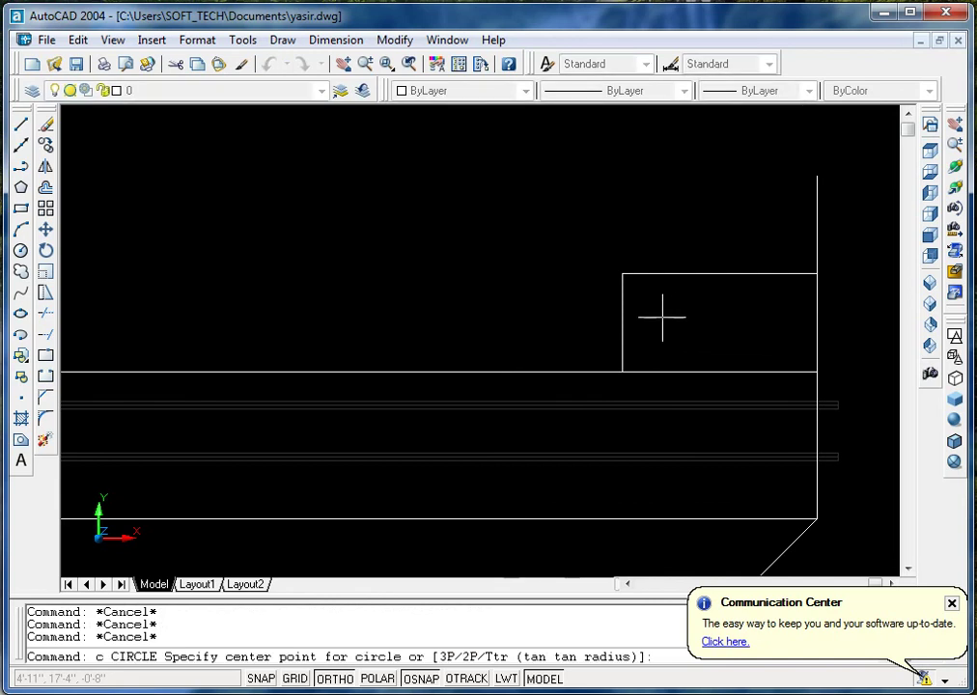
pyautogui.click(654, 319)
pyautogui.click(680, 330)
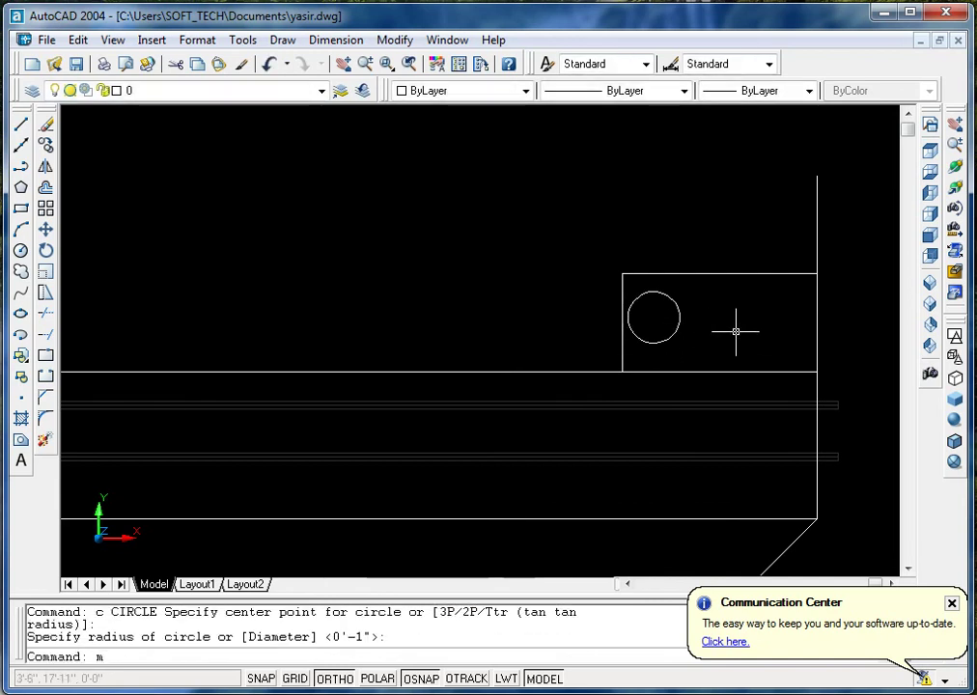
pyautogui.write('i')
pyautogui.press('Return')
pyautogui.click(676, 330)
pyautogui.press('Escape')
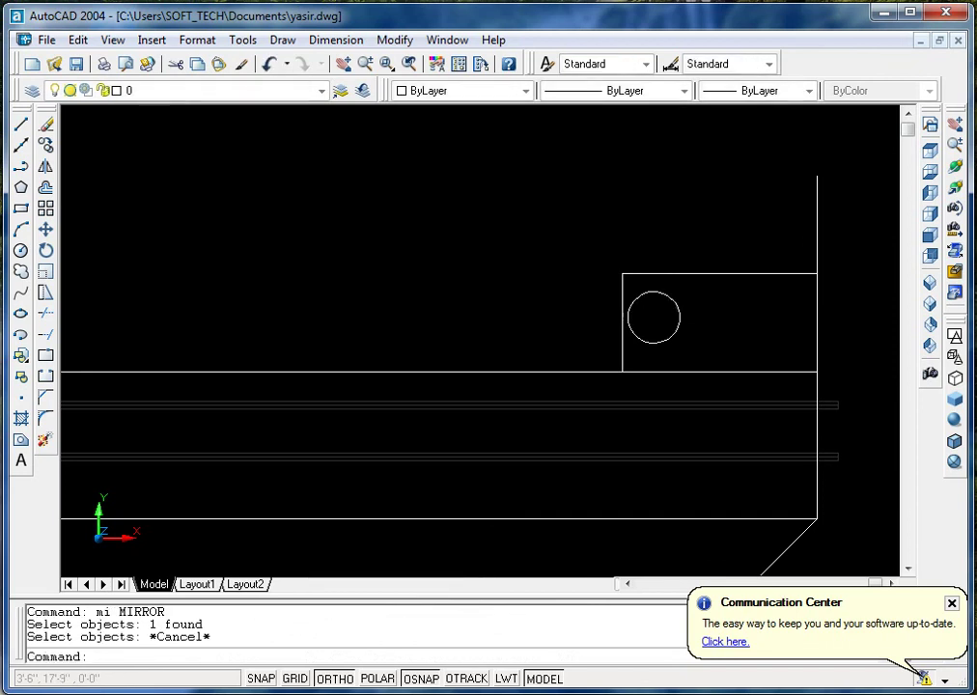
pyautogui.click(677, 330)
pyautogui.press('Delete')
pyautogui.press('Escape')
pyautogui.press('Escape')
# - Draw a 9-inch diameter circle in the box's left half
pyautogui.write('c')
pyautogui.press('Return')
pyautogui.click(656, 329)
pyautogui.write('d')
pyautogui.press('Return')
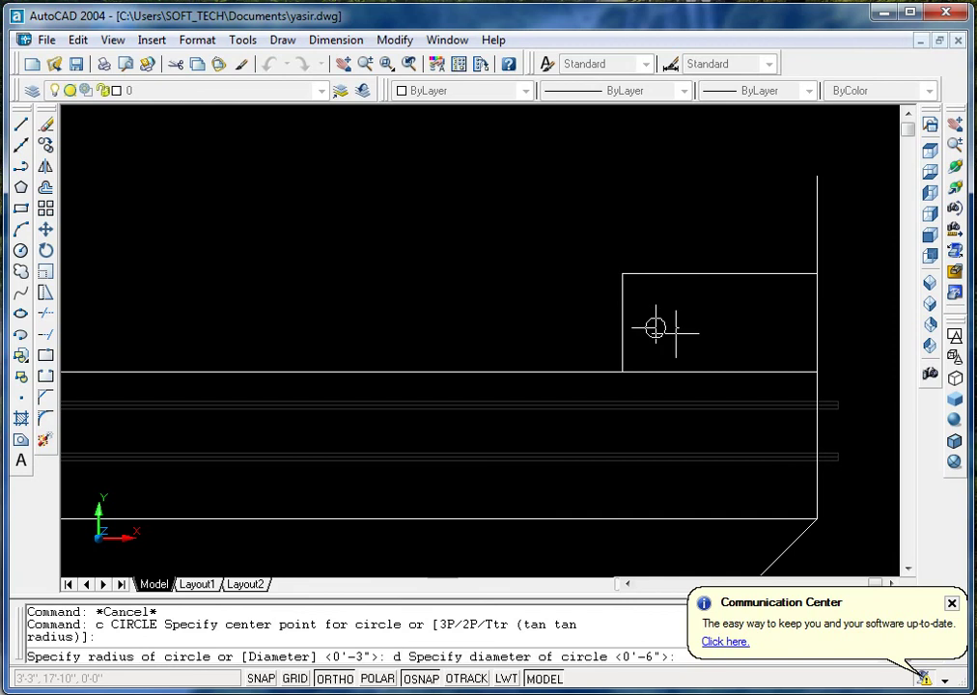
pyautogui.write('9')
pyautogui.press('Return')
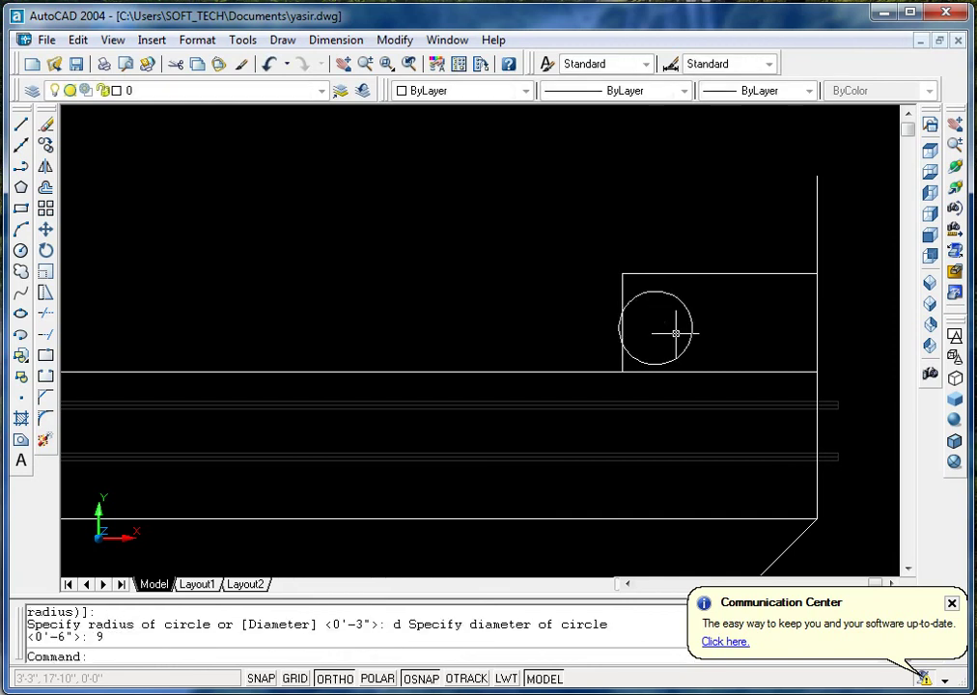
pyautogui.press('Escape')
pyautogui.press('Escape')
# - Move the circle slightly to the right
pyautogui.write('m')
pyautogui.press('Return')
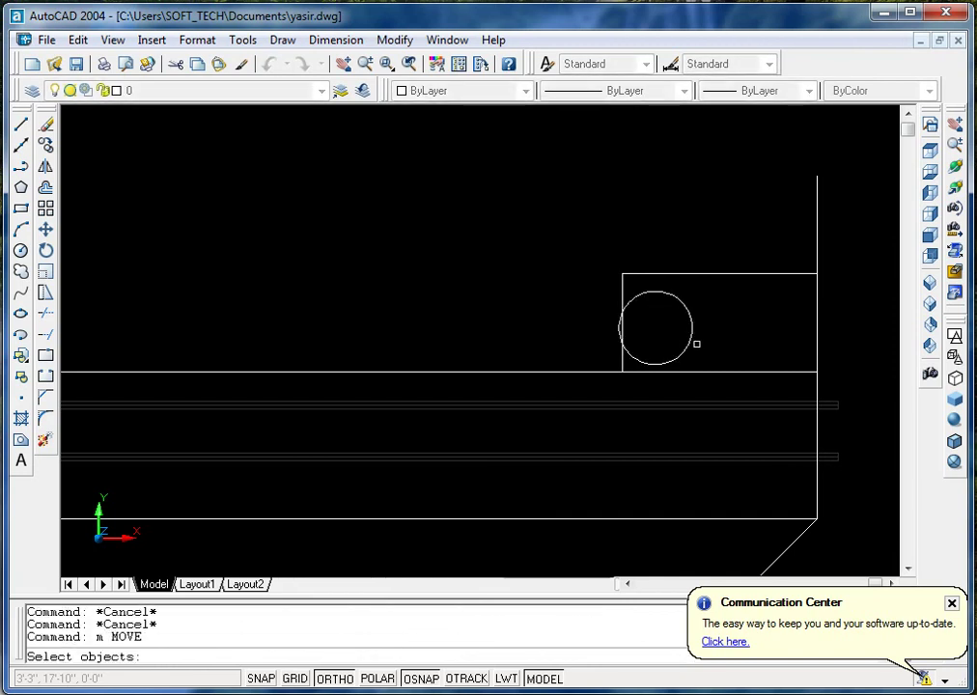
pyautogui.click(692, 341)
pyautogui.press('Return')
pyautogui.click(701, 213)
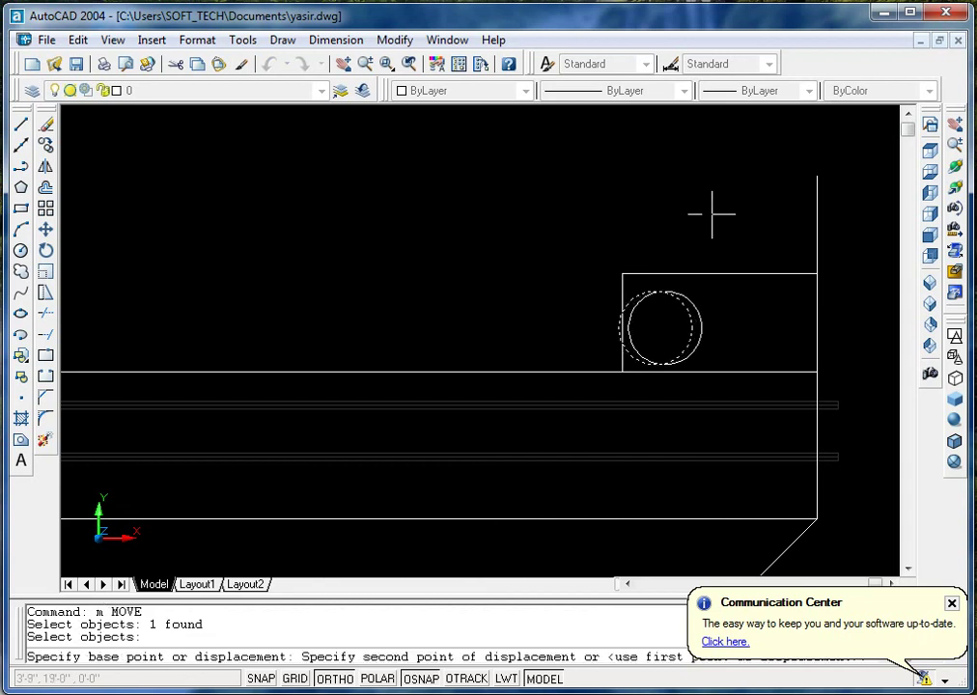
pyautogui.click(712, 214)
pyautogui.press('Escape')
pyautogui.press('Escape')
# - Move the circle slightly upward to centre it
pyautogui.write('m')
pyautogui.press('Return')
pyautogui.click(703, 338)
pyautogui.press('Return')
pyautogui.click(716, 202)
pyautogui.click(714, 198)
pyautogui.press('Escape')
pyautogui.press('Escape')
# - Try extruding the circle, abandon it, and select the circle for copying
pyautogui.press('Return')
pyautogui.click(702, 318)
pyautogui.press('Return')
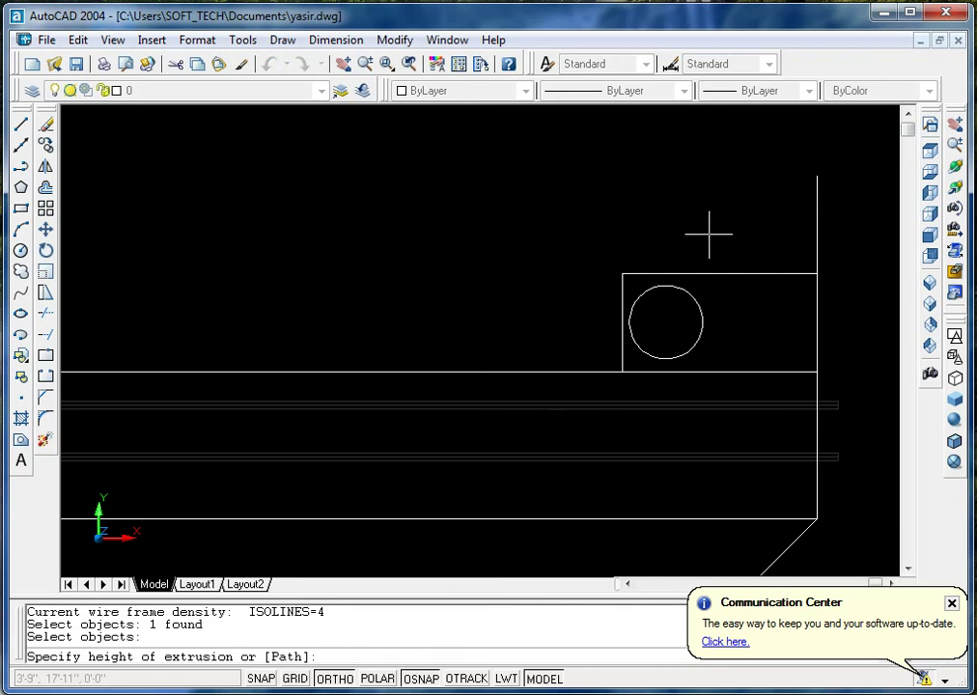
pyautogui.press('Escape')
pyautogui.press('Escape')
pyautogui.press('Escape')
pyautogui.press('Escape')
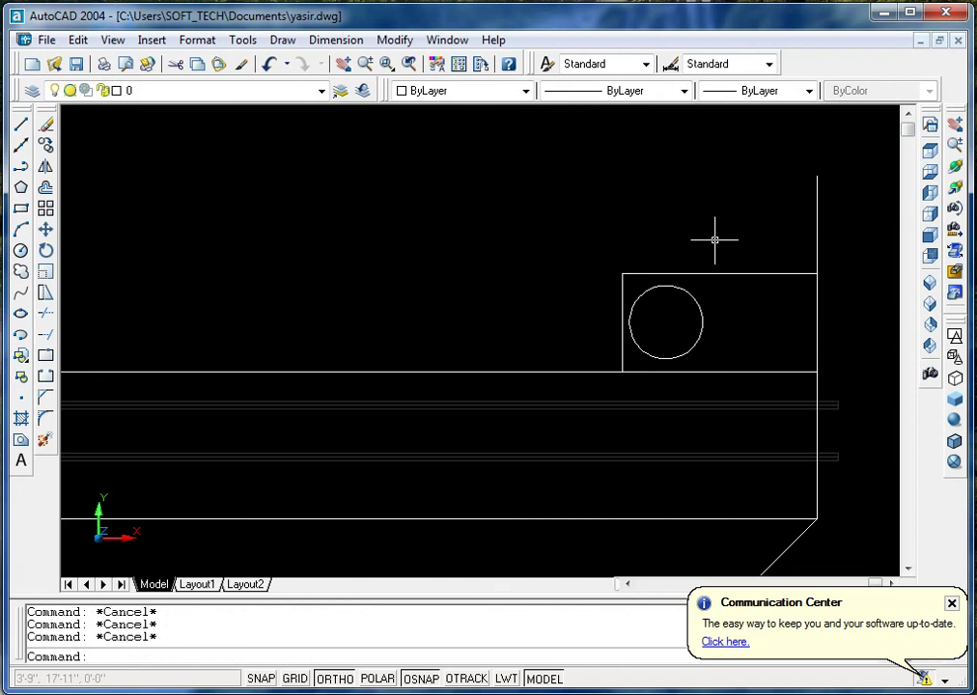
pyautogui.write('co')
pyautogui.press('Return')
pyautogui.click(701, 314)
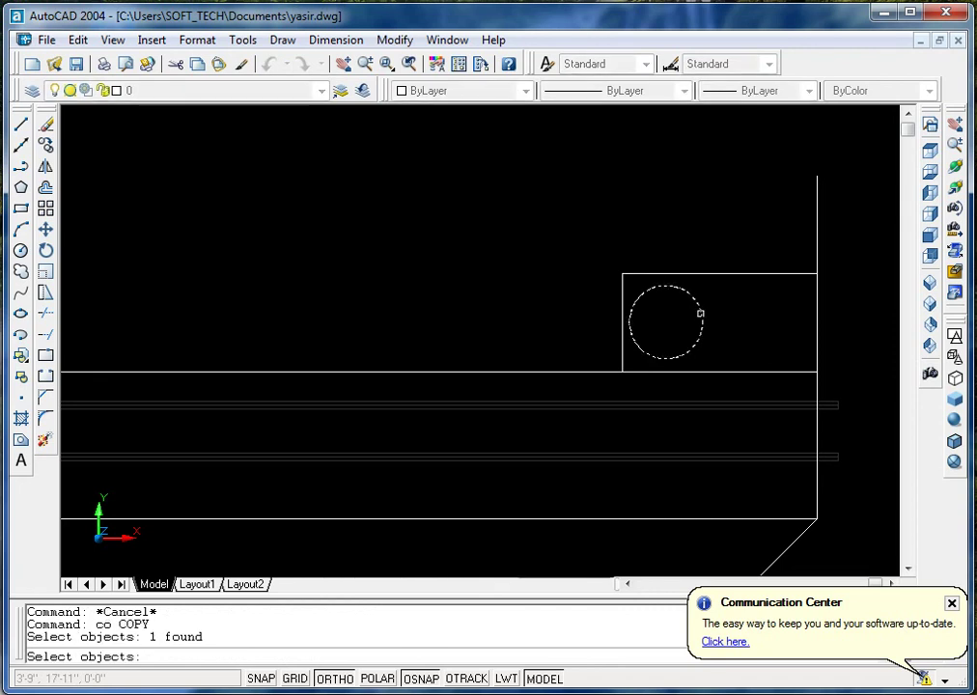
# - Copy the circle to the right inside the box
pyautogui.press('Return')
pyautogui.click(676, 224)
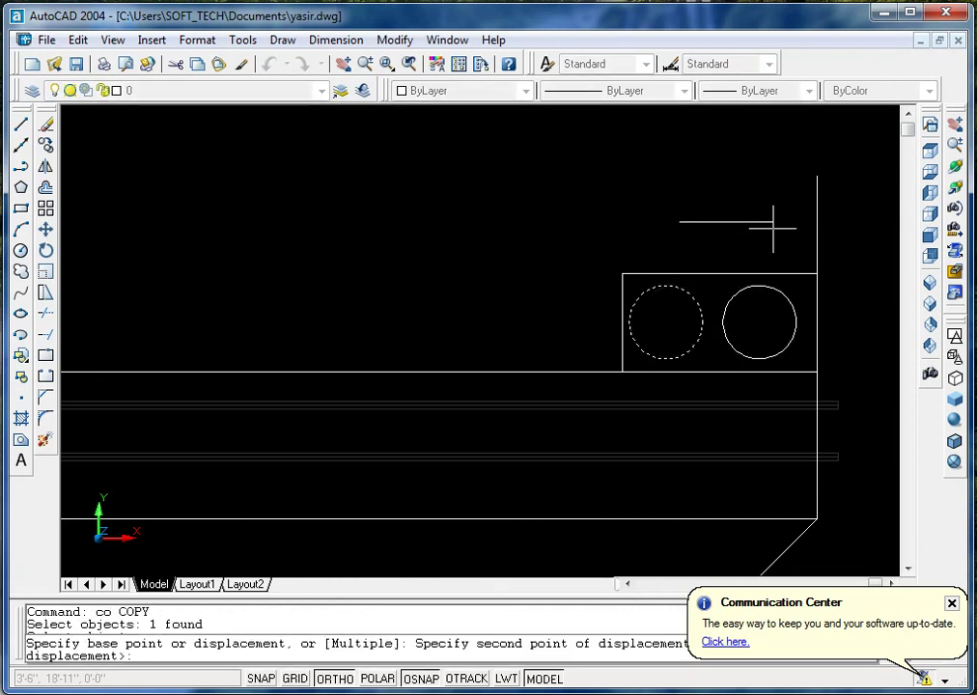
pyautogui.click(773, 228)
pyautogui.press('Escape')
pyautogui.press('Escape')
pyautogui.press('Escape')
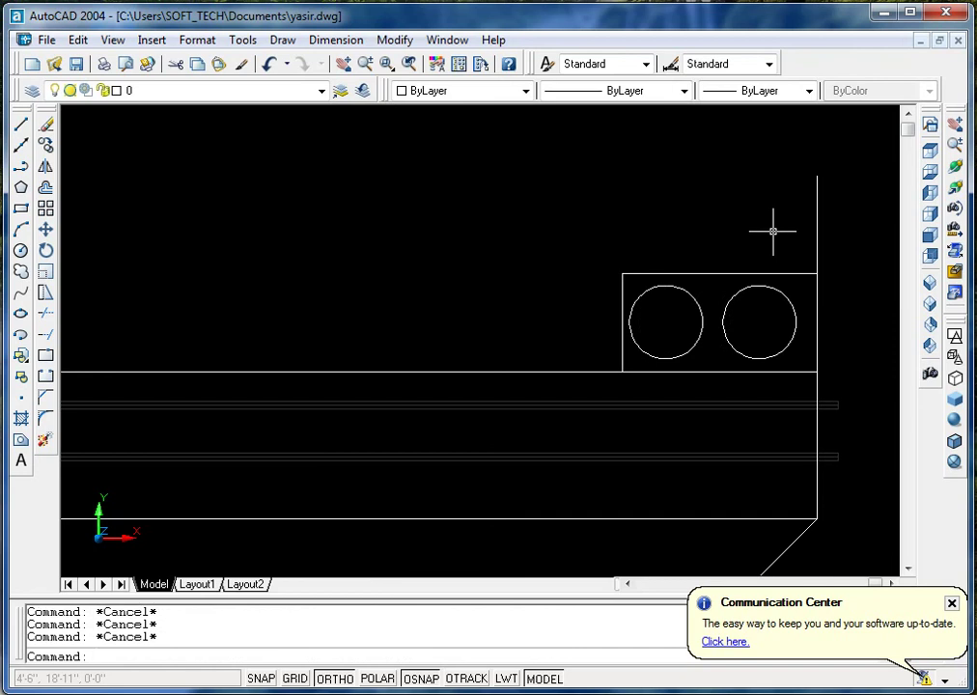
pyautogui.write('bo')
# - Create boundary polylines by picking a point inside the box
pyautogui.press('Return')
pyautogui.click(580, 216)
pyautogui.click(687, 287)
pyautogui.press('Return')
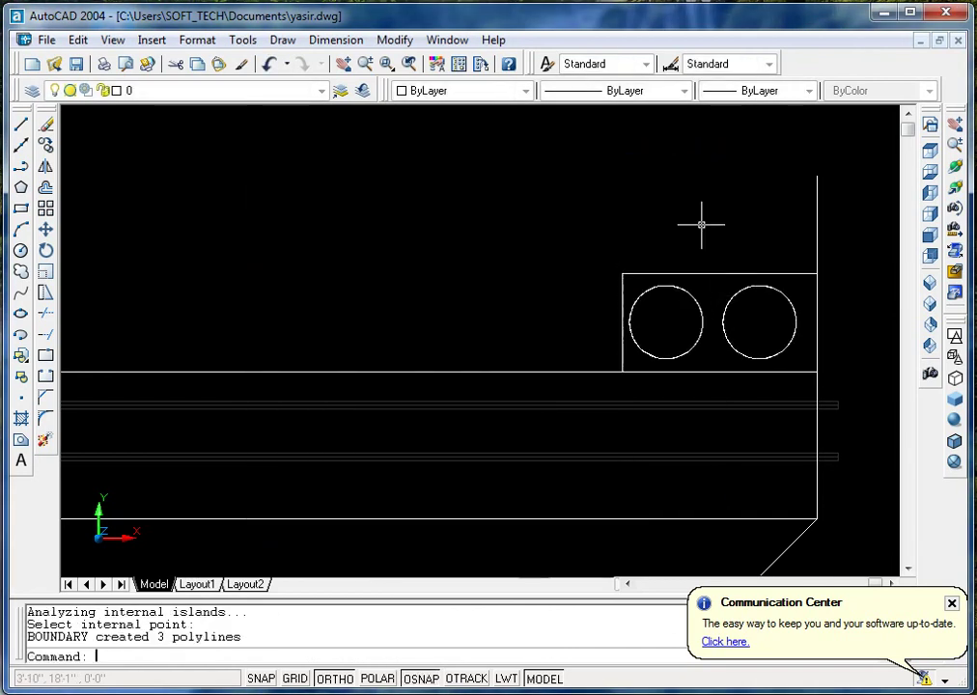
# - Select both circles and the box outline for extrusion
pyautogui.write('ext')
pyautogui.press('Return')
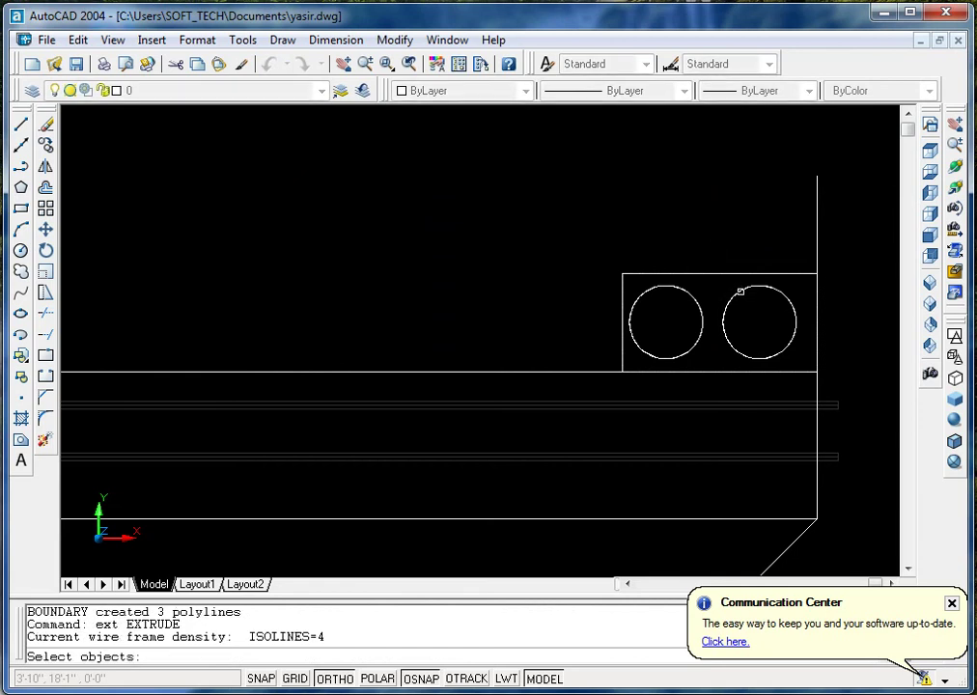
pyautogui.click(739, 289)
pyautogui.click(695, 303)
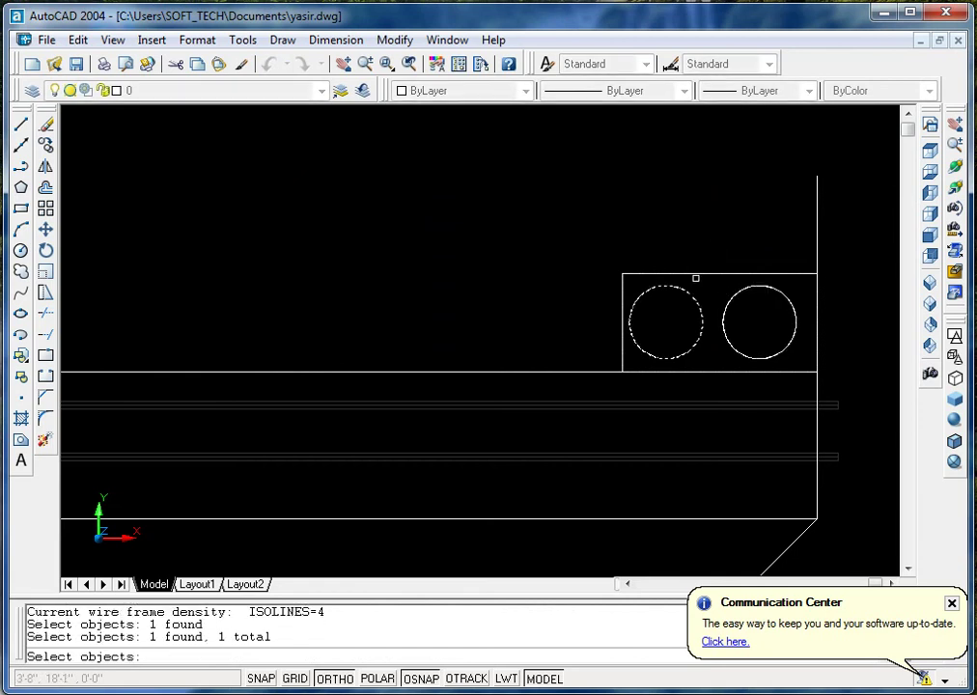
pyautogui.click(697, 273)
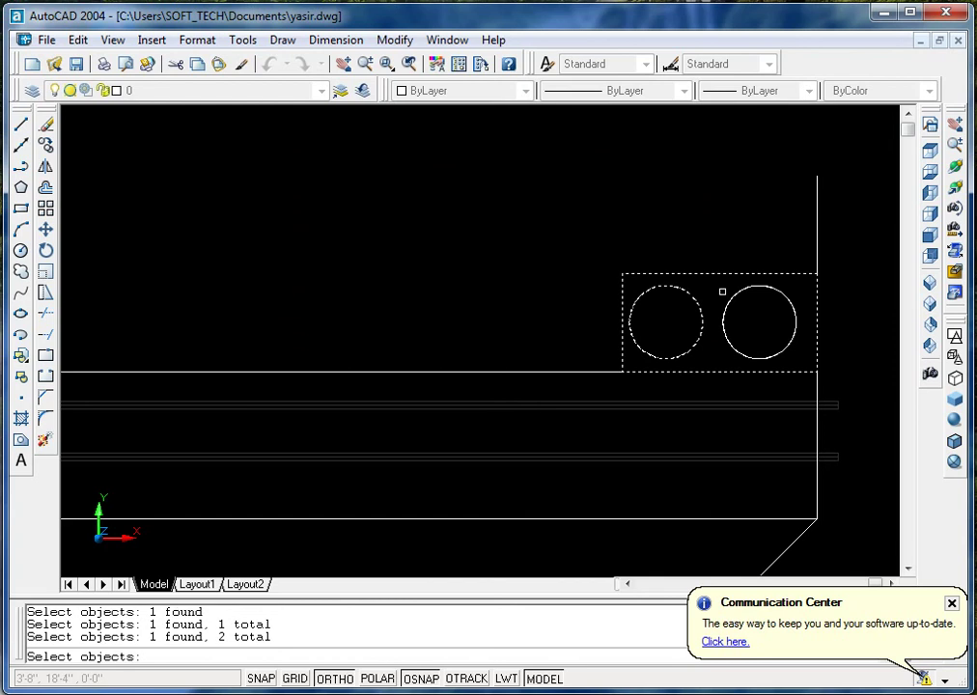
pyautogui.click(729, 301)
pyautogui.press('Return')
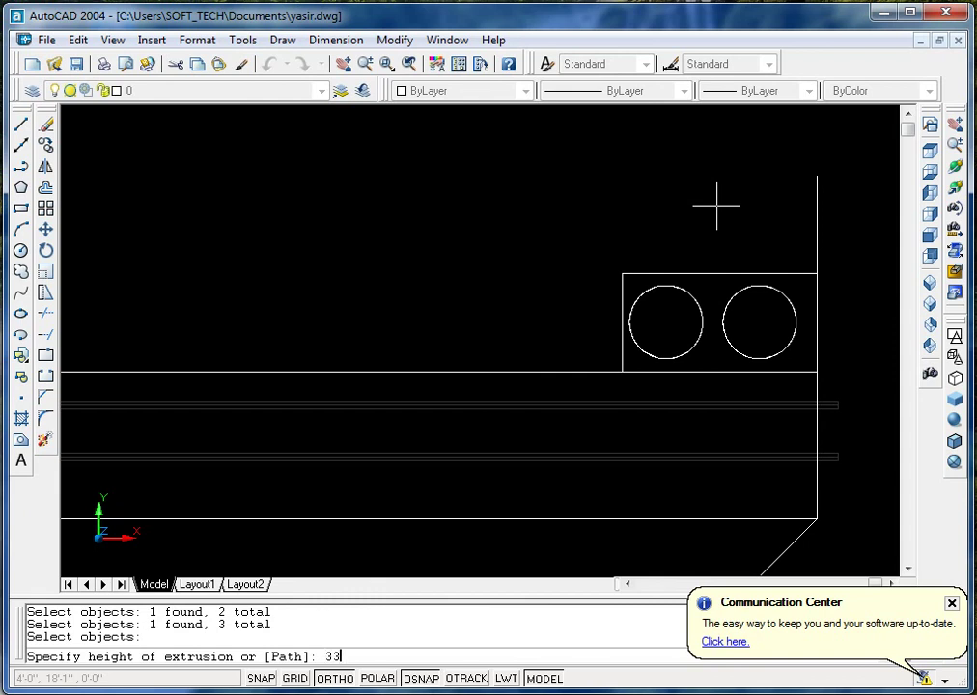
# - Complete the extrusion with zero taper and briefly preview the model with Gouraud shading
pyautogui.press('Return')
pyautogui.press('Return')
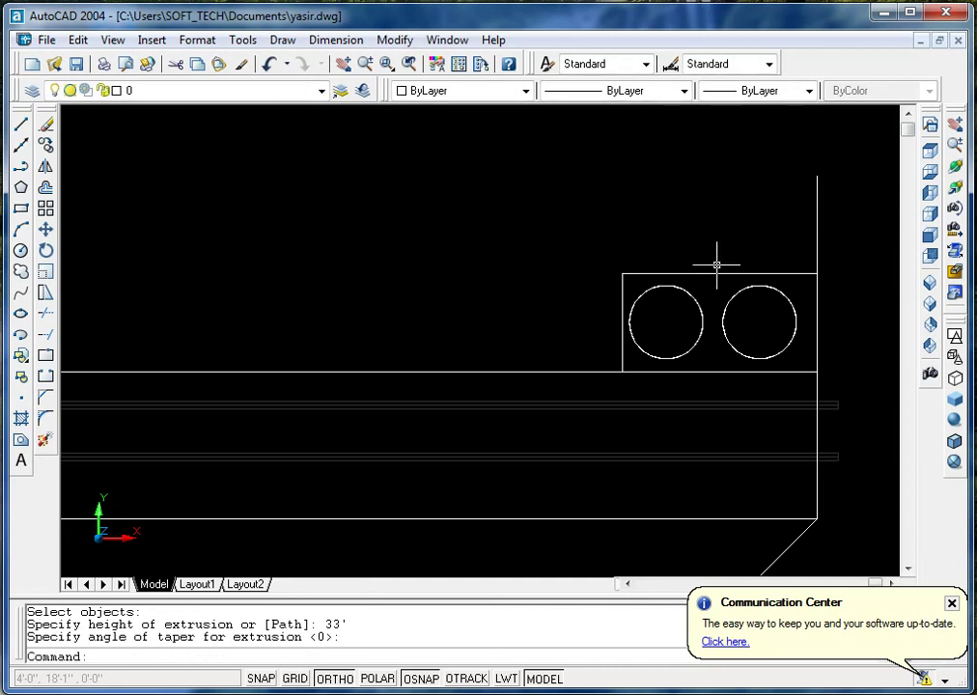
pyautogui.scroll(-2, 720, 261)
pyautogui.moveTo(720, 261); pyautogui.dragTo(667, 289, button='middle')
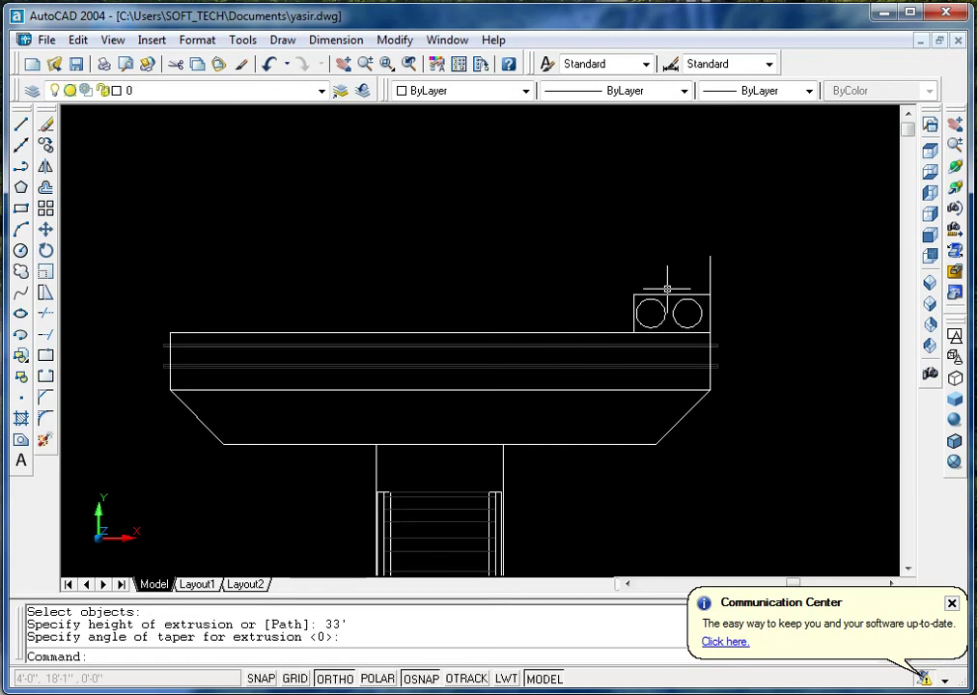
pyautogui.press('Escape')
pyautogui.scroll(1, 676, 265)
pyautogui.scroll(1, 657, 269)
pyautogui.scroll(1, 633, 274)
pyautogui.scroll(1, 647, 278)
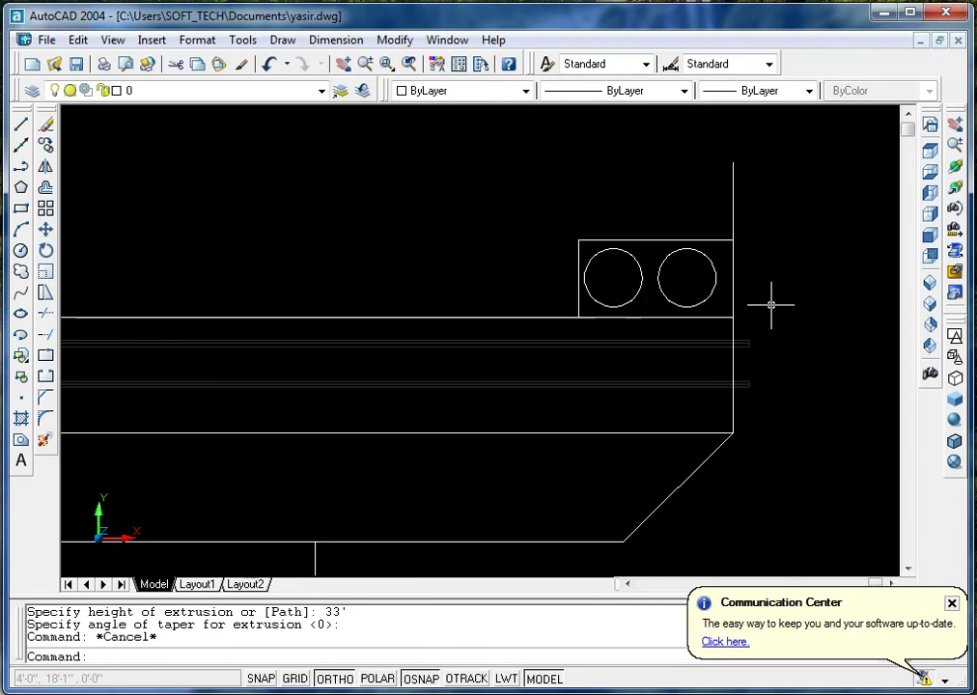
pyautogui.click(954, 421)
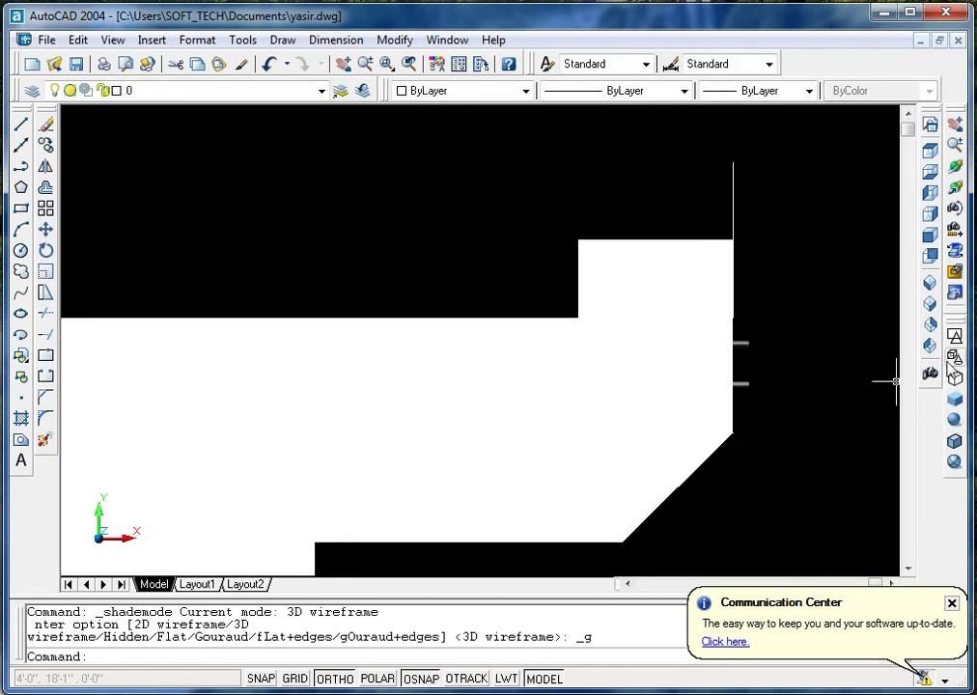
pyautogui.click(955, 357)
pyautogui.scroll(1, 660, 295)
# - Subtract the right-hand circle from the solids at the deck's right end
pyautogui.press('Escape')
pyautogui.press('Escape')
pyautogui.write('su')
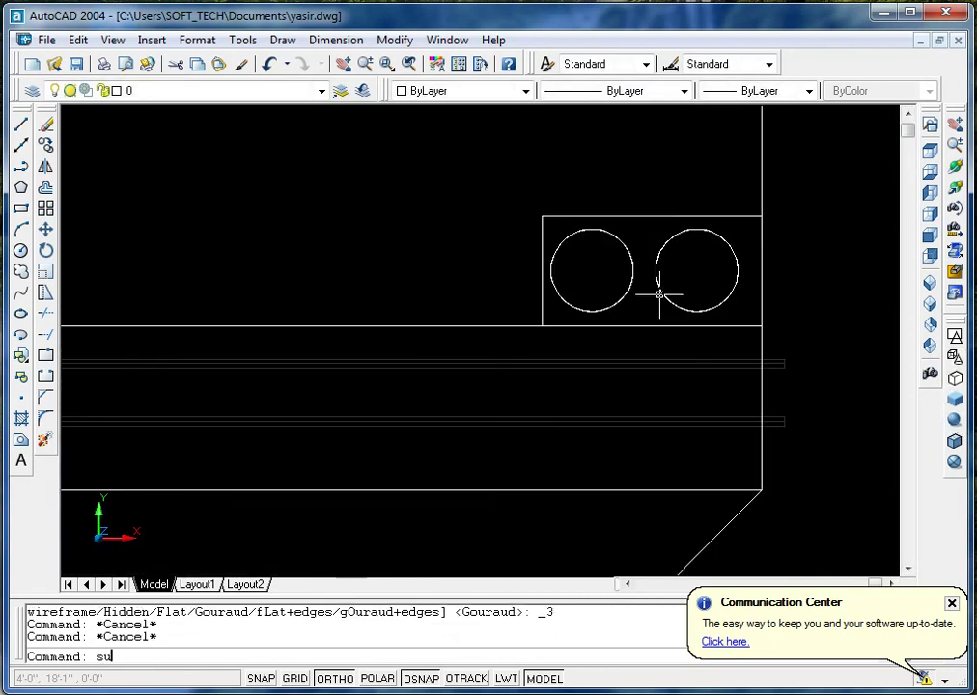
pyautogui.press('Return')
pyautogui.click(765, 255)
pyautogui.click(764, 259)
pyautogui.press('Return')
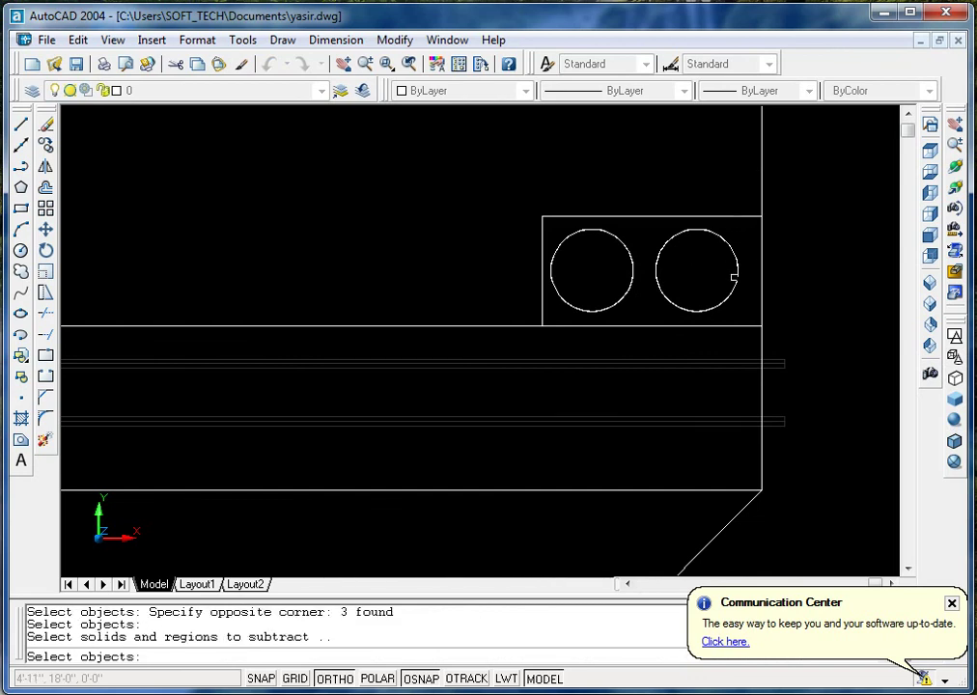
pyautogui.click(738, 277)
pyautogui.press('Return')
# - Subtract the left circle from the rectangular block as well
pyautogui.rightClick(746, 269)
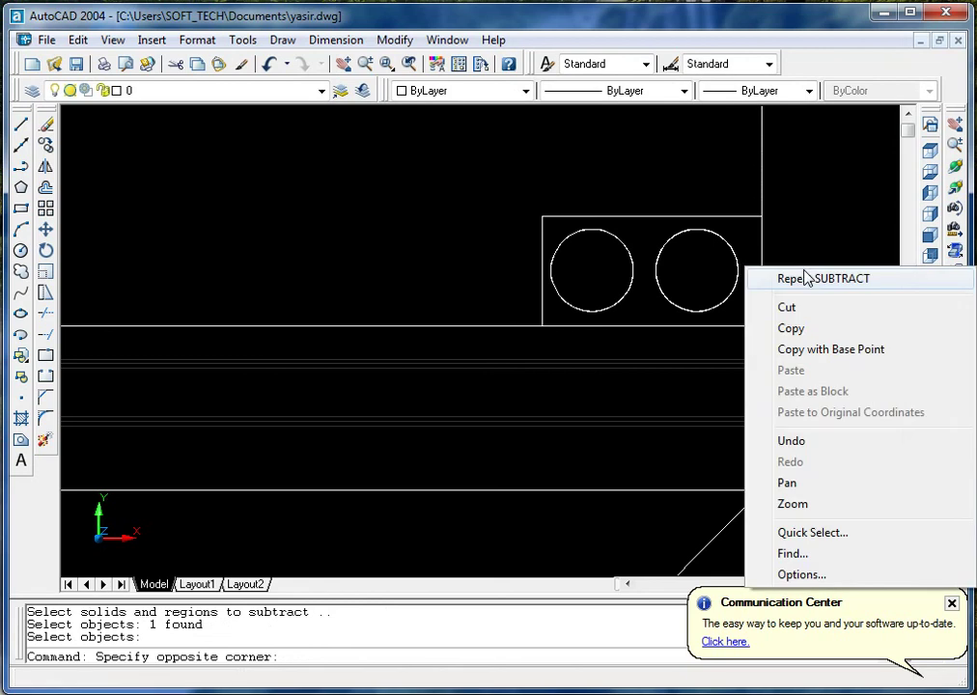
pyautogui.click(813, 279)
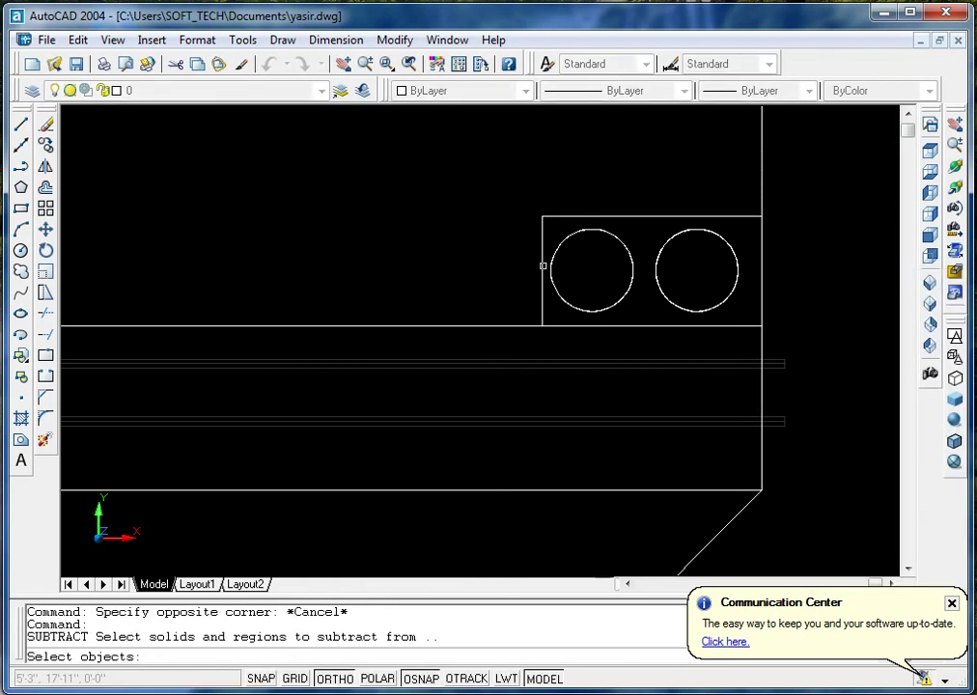
pyautogui.click(543, 266)
pyautogui.press('Return')
pyautogui.click(553, 270)
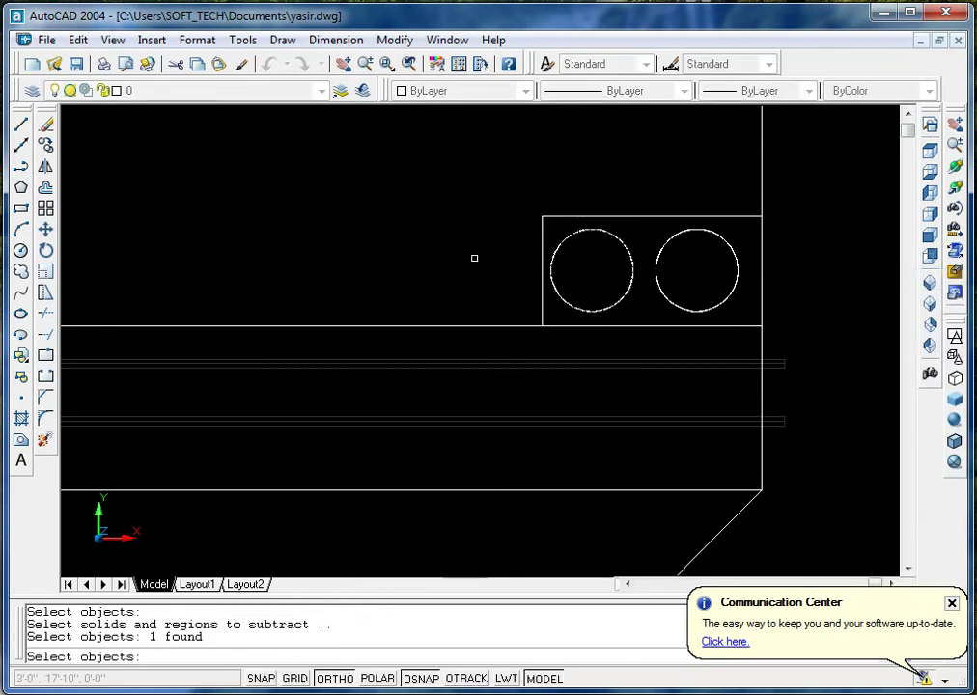
pyautogui.press('Return')
# - Shade the model with Gouraud shading and pan to show space above the block
pyautogui.click(954, 293)
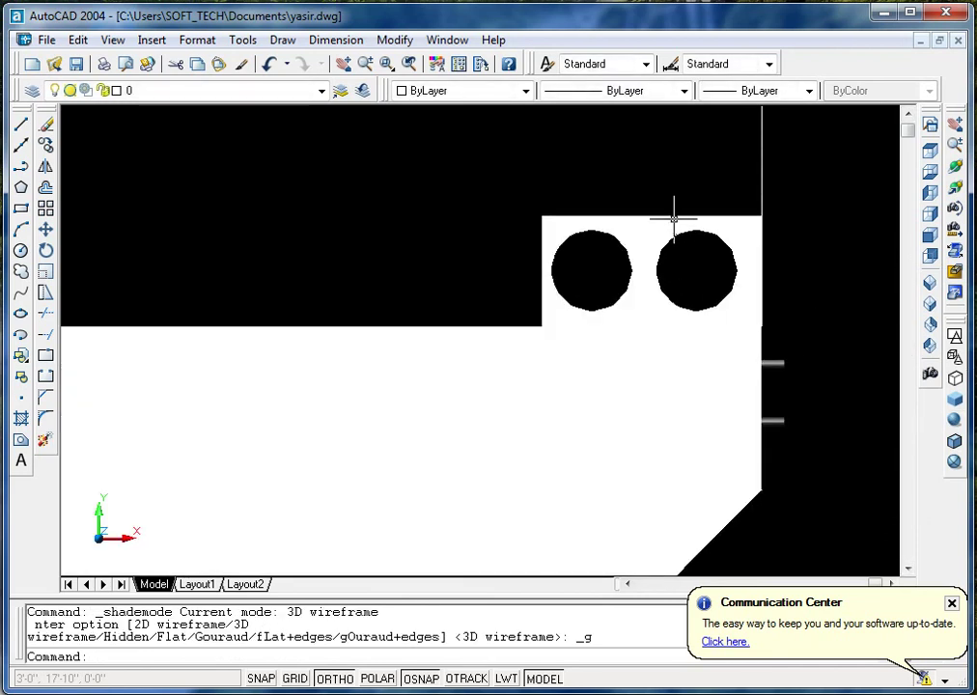
pyautogui.moveTo(685, 219); pyautogui.dragTo(703, 348, button='middle')
pyautogui.press('Escape')
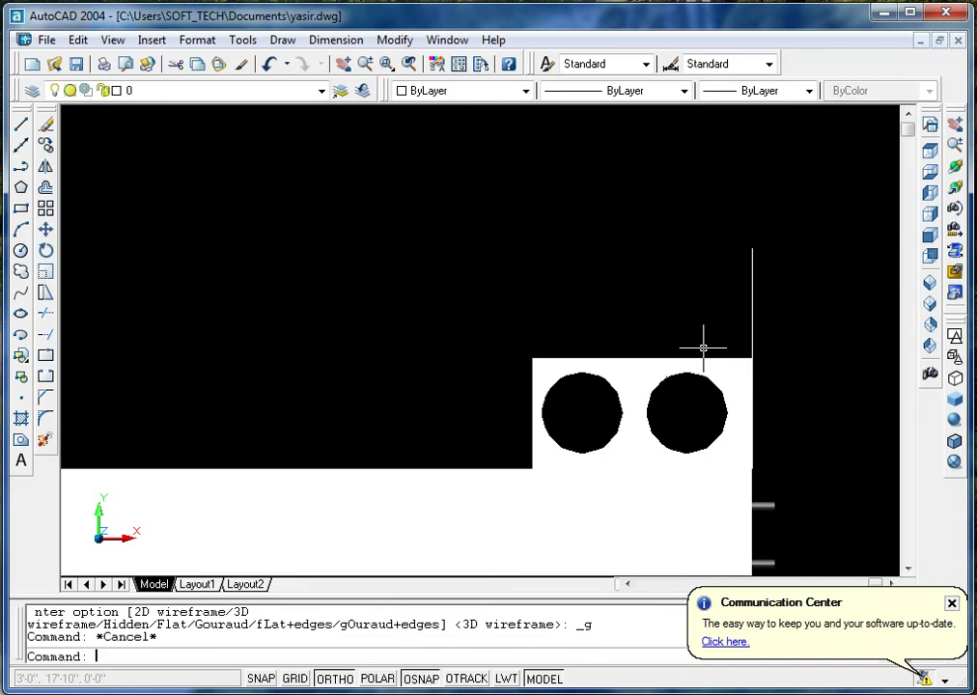
# - Draw lines for a narrow 4-unit-wide rectangle above the holed block
pyautogui.press('Escape')
pyautogui.write('l')
pyautogui.press('Return')
pyautogui.click(752, 249)
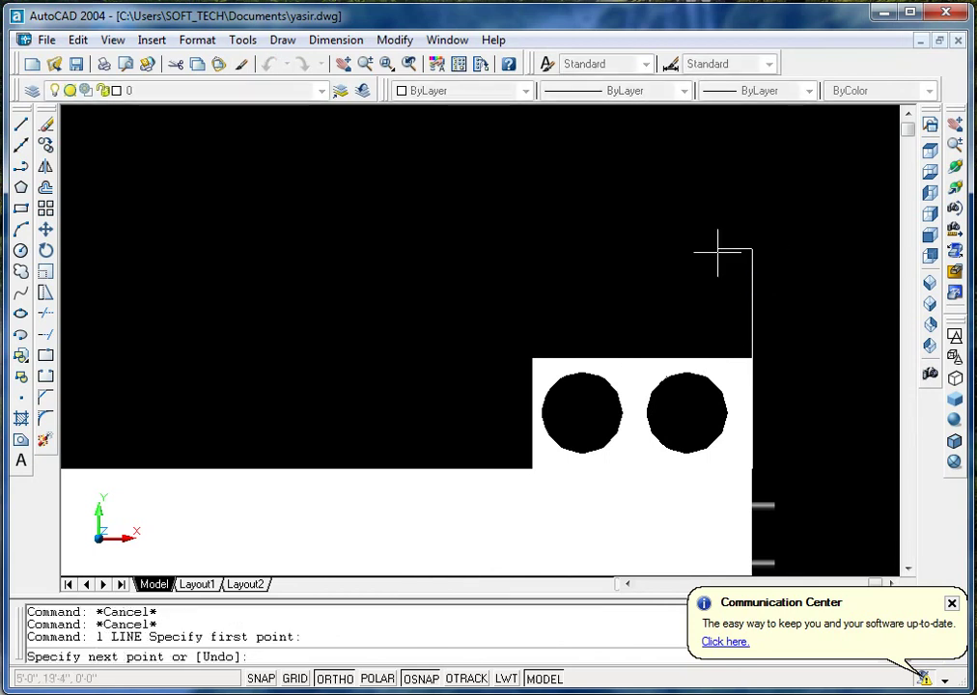
pyautogui.press('Return')
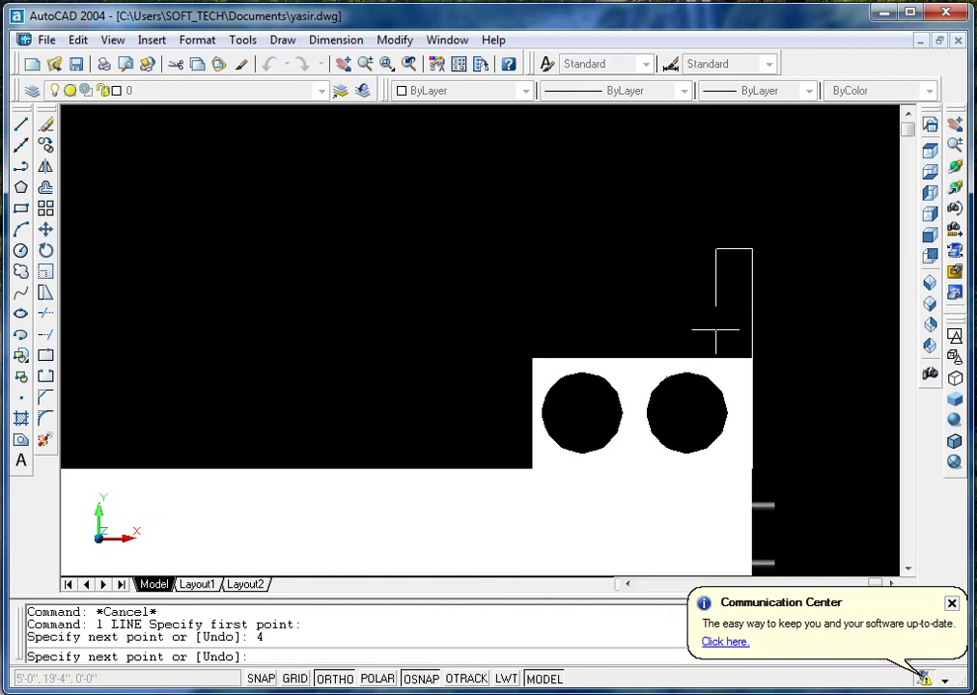
pyautogui.click(716, 358)
pyautogui.press('Escape')
pyautogui.press('Escape')
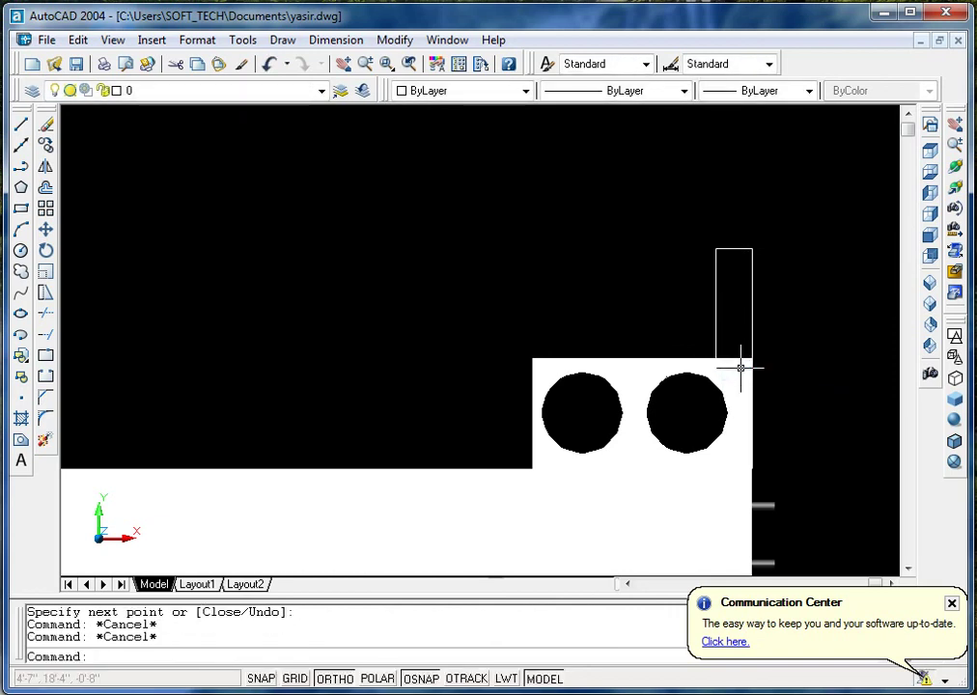
# - Try a BOUNDARY pick inside the rectangle and dismiss the boundary-not-found errors
pyautogui.write('bo')
pyautogui.press('Return')
pyautogui.click(645, 222)
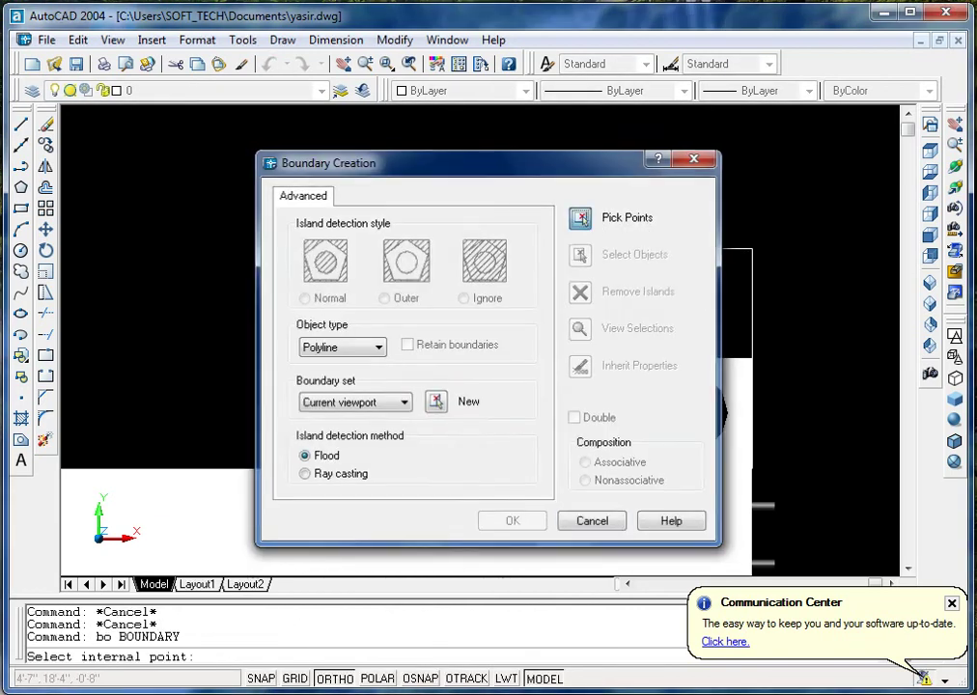
pyautogui.click(734, 313)
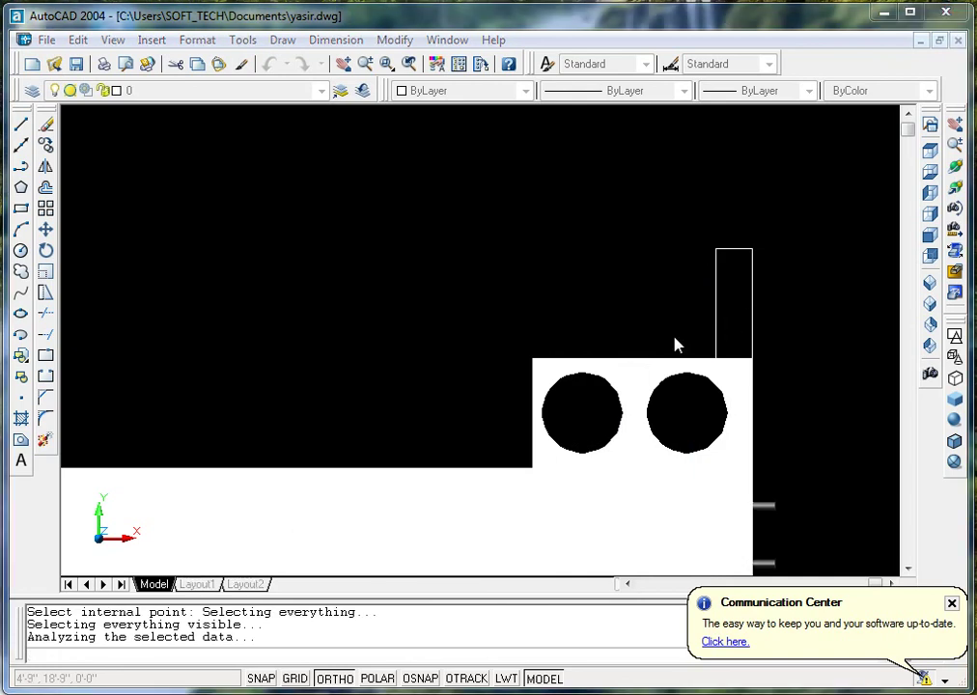
pyautogui.click(504, 372)
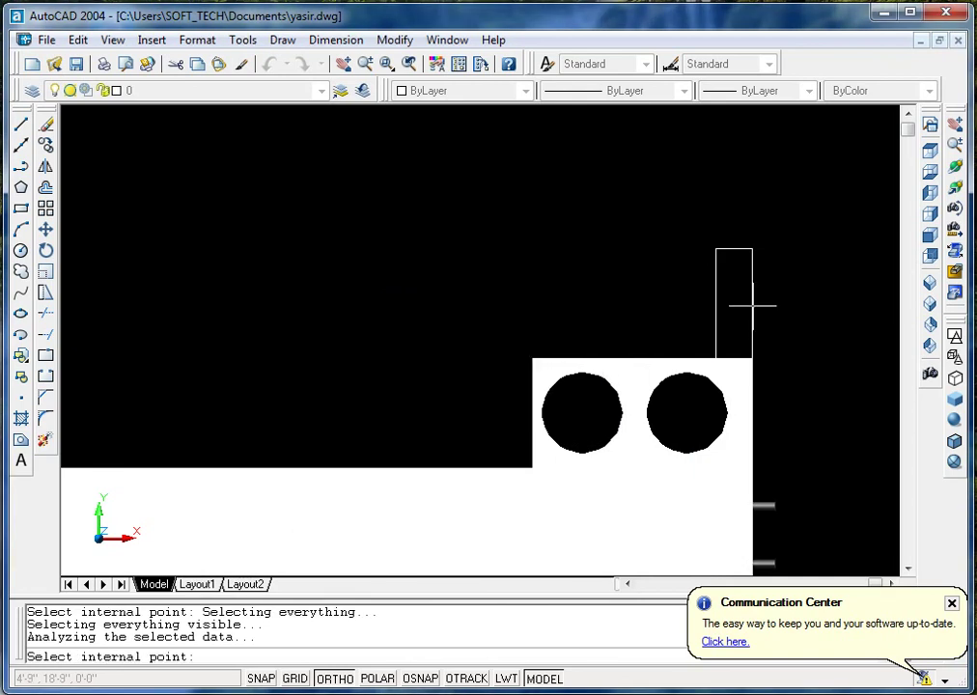
pyautogui.click(498, 373)
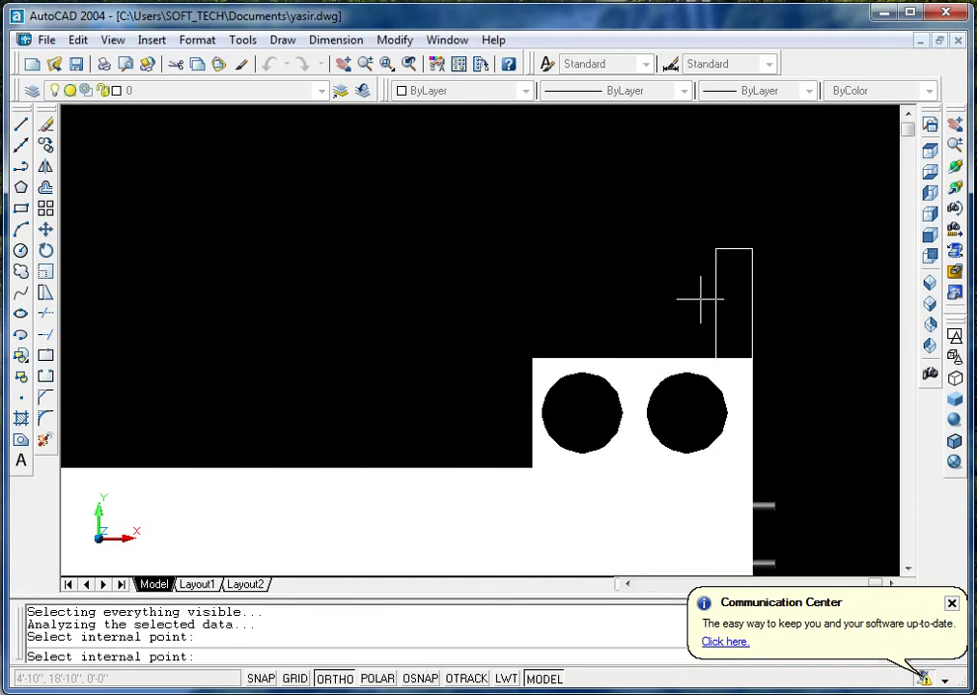
pyautogui.click(718, 307)
pyautogui.press('Return')
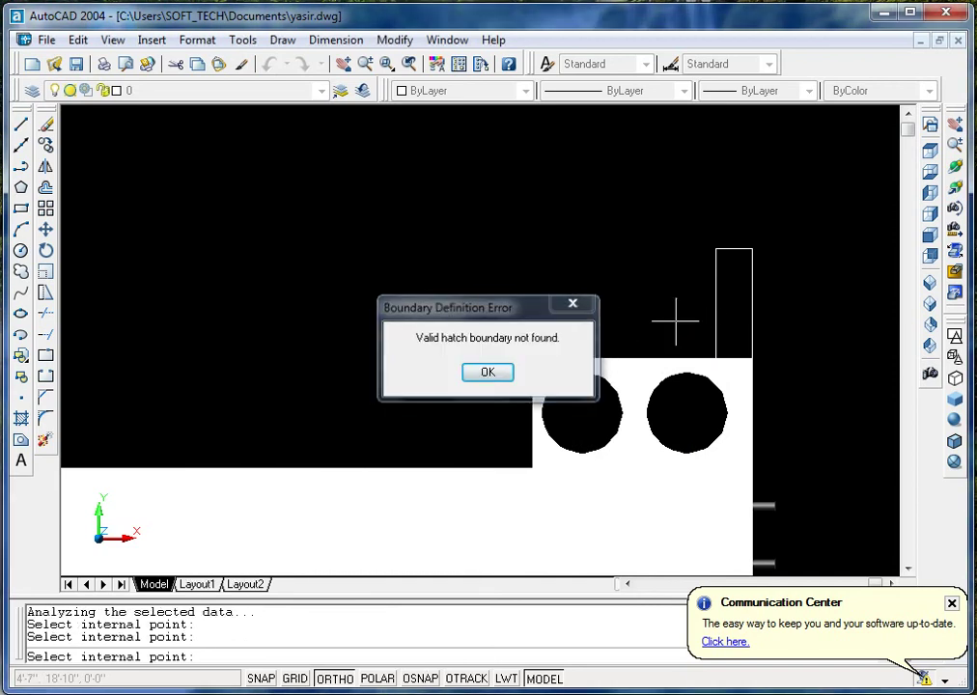
pyautogui.press('Escape')
# - Replace the faulty left side of the rectangle with a new 1-foot vertical line
pyautogui.click(730, 313)
pyautogui.click(692, 320)
pyautogui.press('Delete')
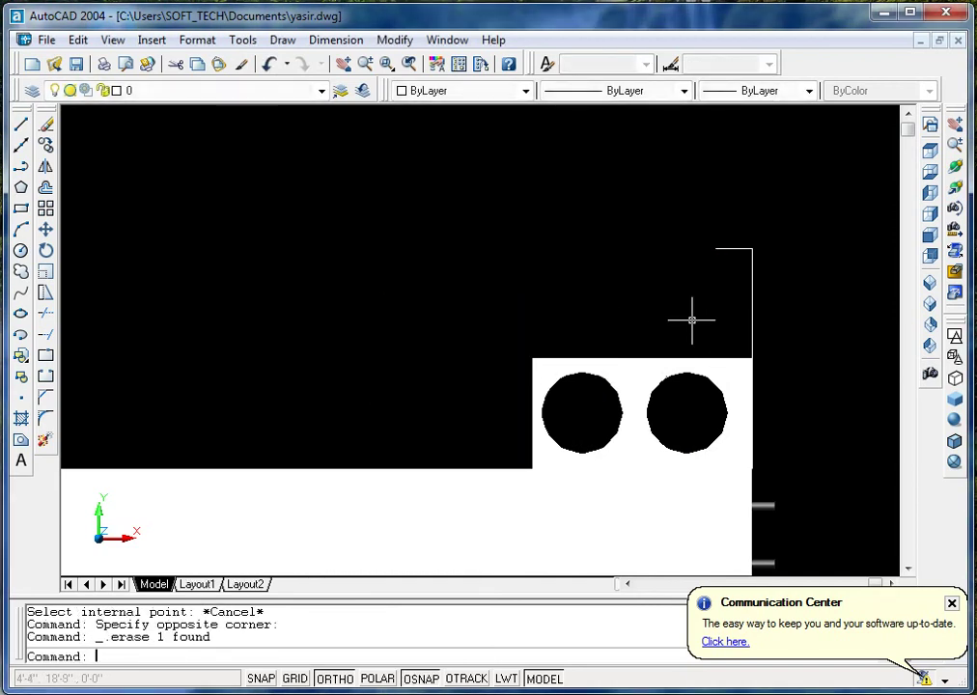
pyautogui.press('Escape')
pyautogui.press('Escape')
pyautogui.press('Return')
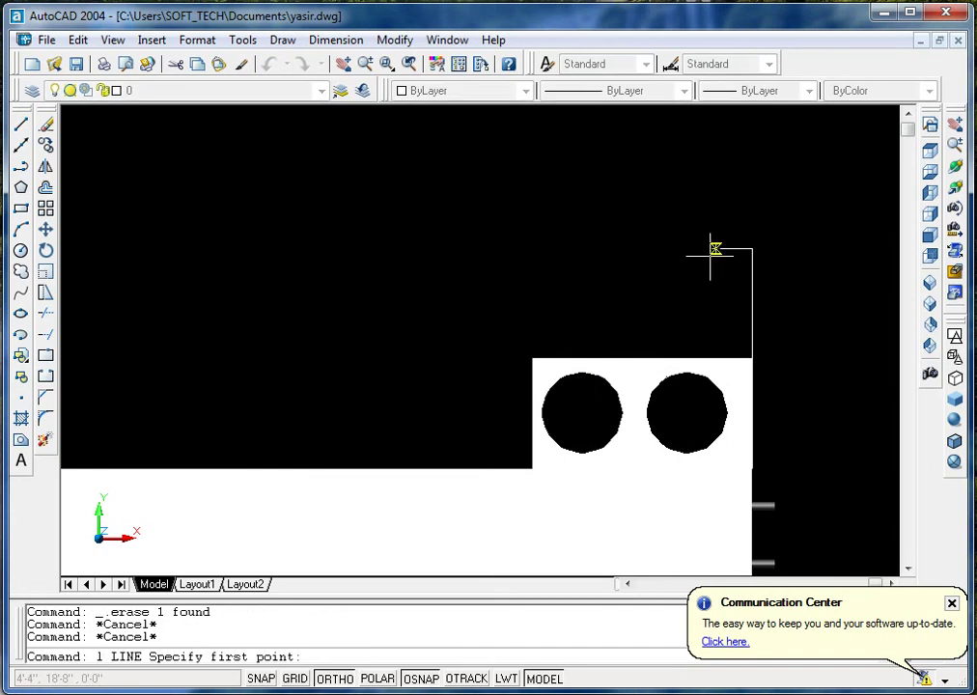
pyautogui.click(716, 249)
pyautogui.write("1'")
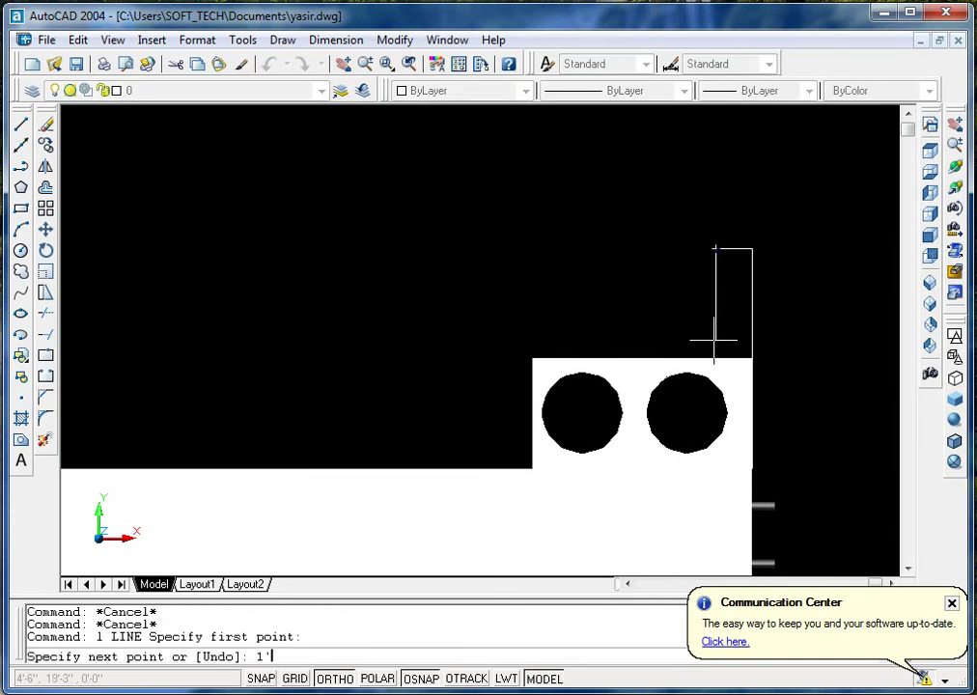
pyautogui.press('Return')
pyautogui.press('Escape')
# - Create a boundary polyline from a point inside the tall rectangle
pyautogui.press('Return')
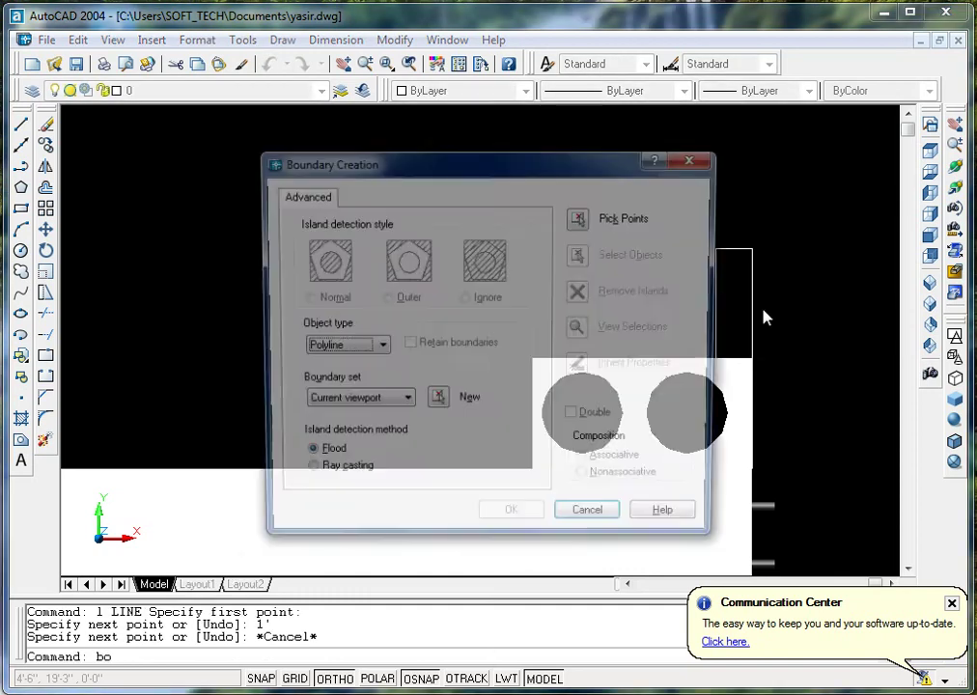
pyautogui.click(580, 220)
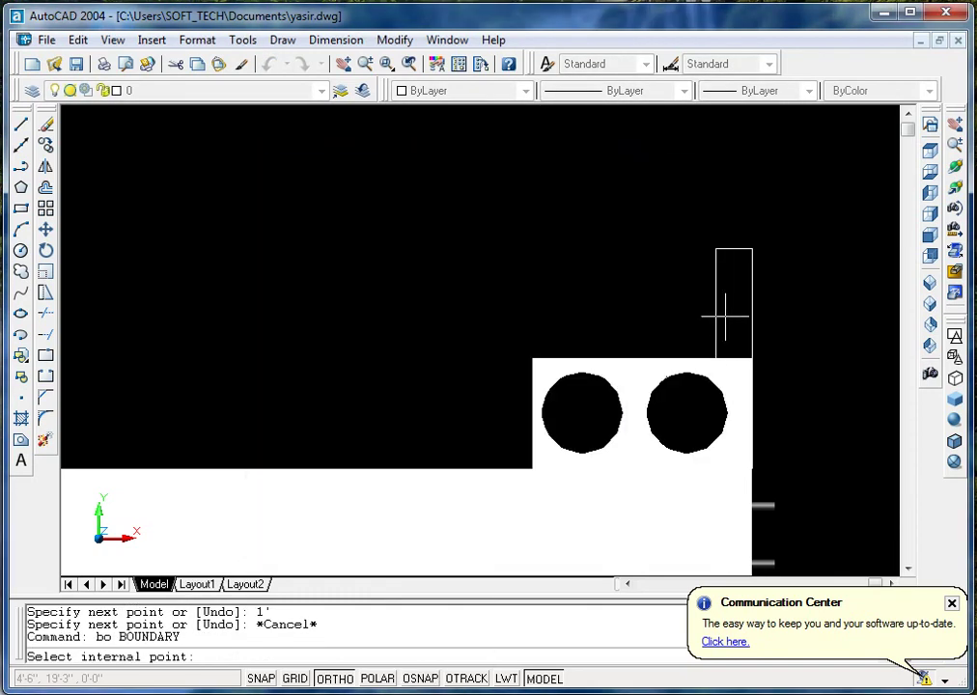
pyautogui.click(726, 316)
pyautogui.press('Return')
# - Extrude the new boundary polyline 33' into a tall post
pyautogui.write('ext')
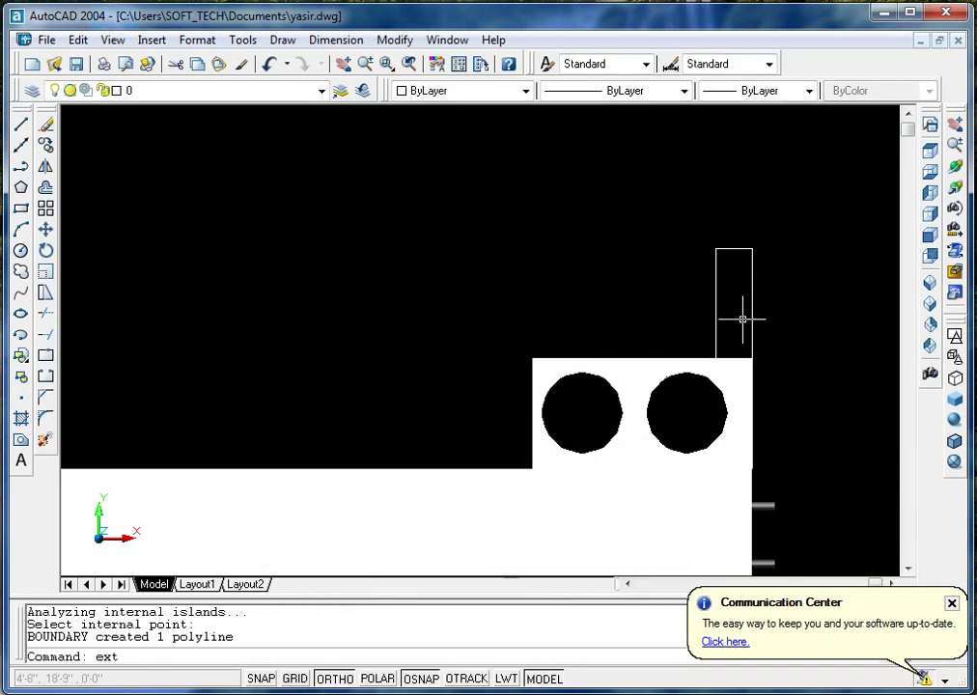
pyautogui.press('Return')
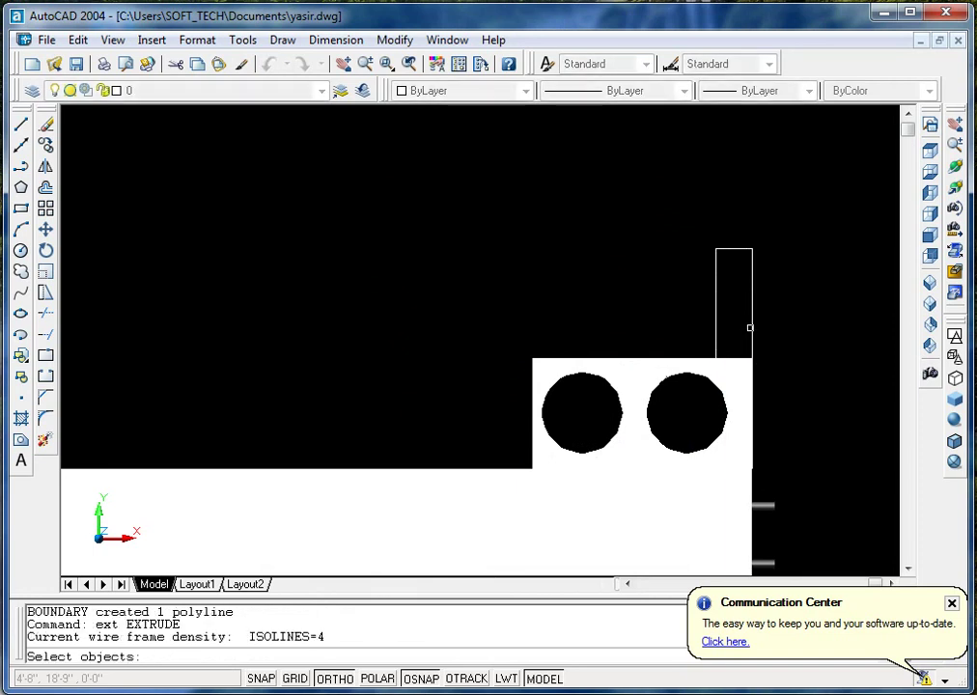
pyautogui.click(751, 328)
pyautogui.press('Return')
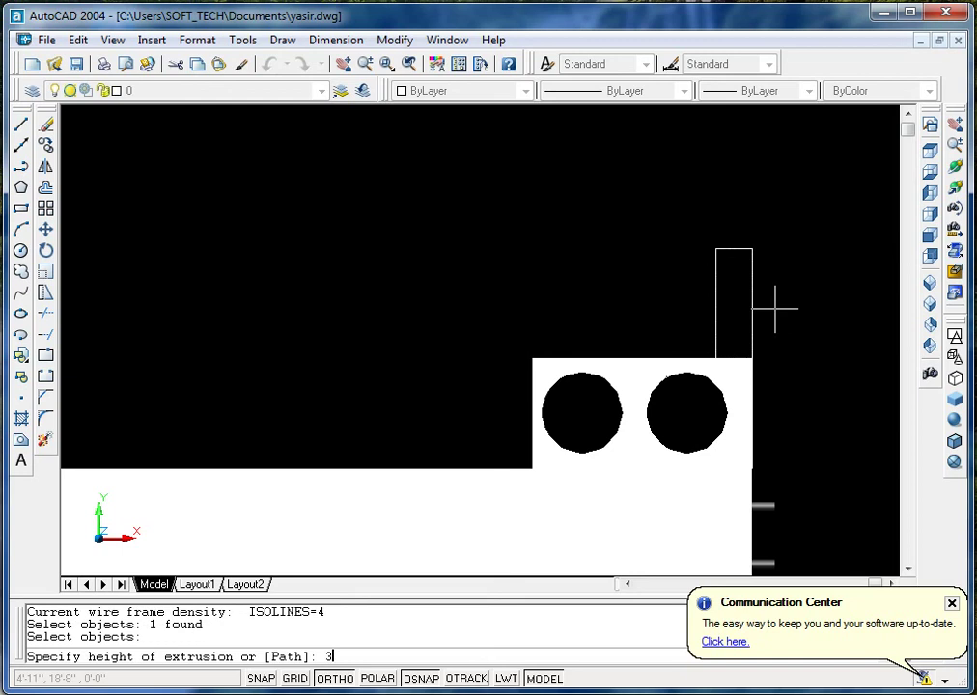
pyautogui.press('Return')
pyautogui.press('Return')
pyautogui.scroll(-3, 705, 300)
pyautogui.scroll(2, 733, 297)
pyautogui.moveTo(734, 297); pyautogui.dragTo(666, 300, button='middle')
pyautogui.press('Escape')
pyautogui.press('Escape')
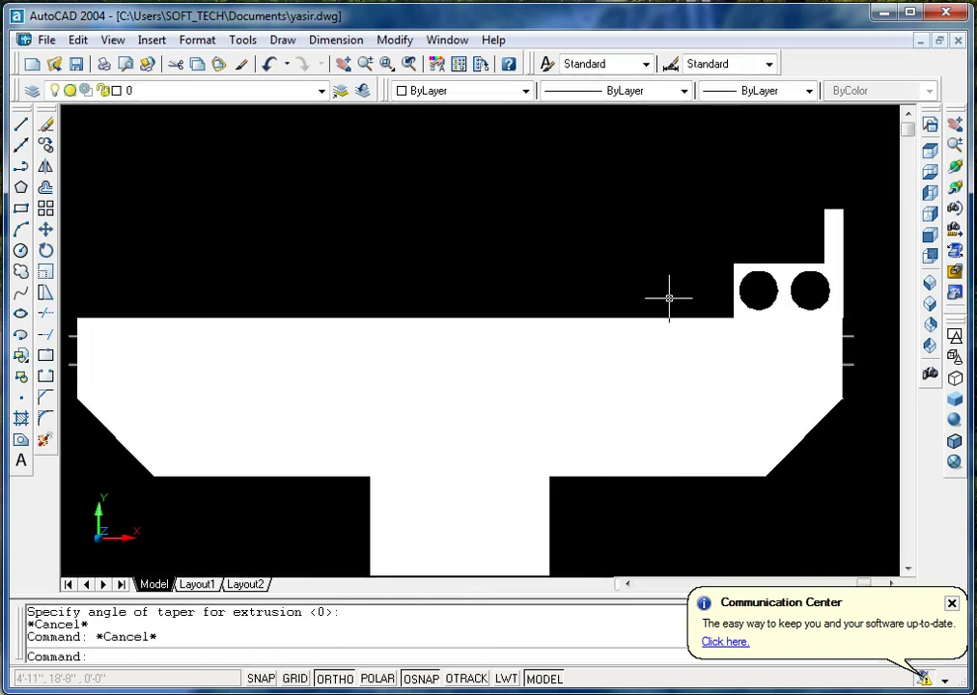
# - Mirror the right parapet and circles across a vertical line, keeping the originals
pyautogui.scroll(-4, 806, 320)
pyautogui.press('Escape')
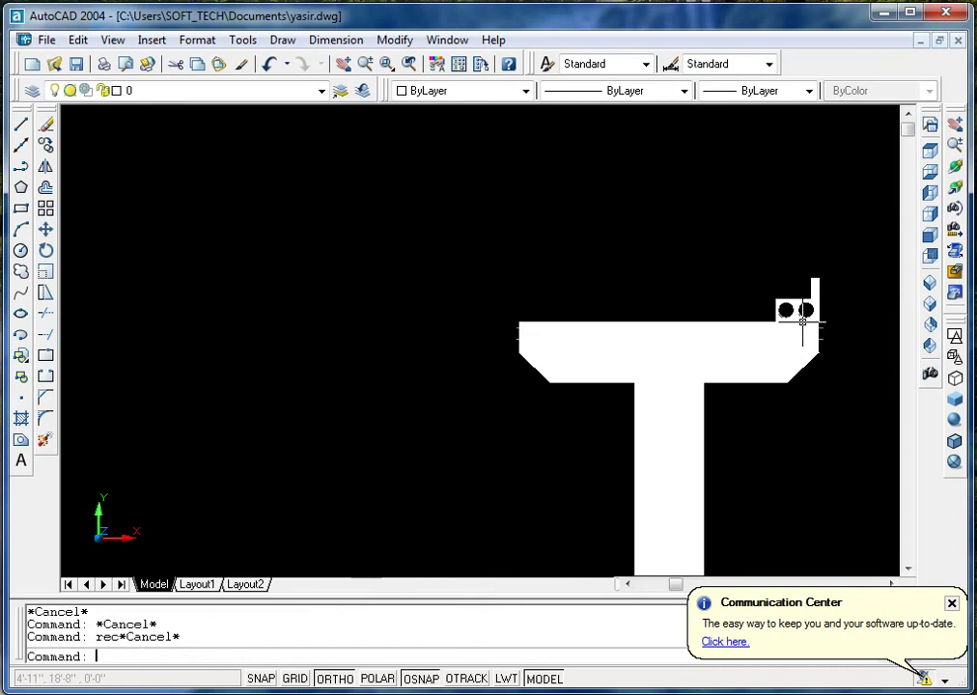
pyautogui.press('Return')
pyautogui.scroll(3, 831, 285)
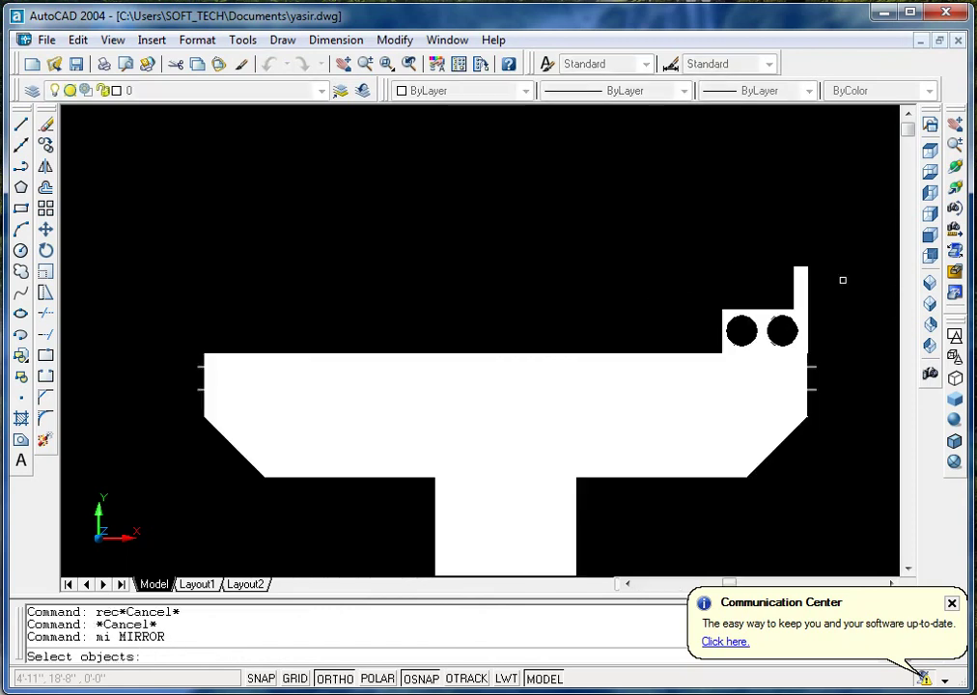
pyautogui.moveTo(843, 279); pyautogui.dragTo(719, 340)
pyautogui.scroll(-4, 567, 307)
pyautogui.press('Return')
pyautogui.scroll(2, 577, 319)
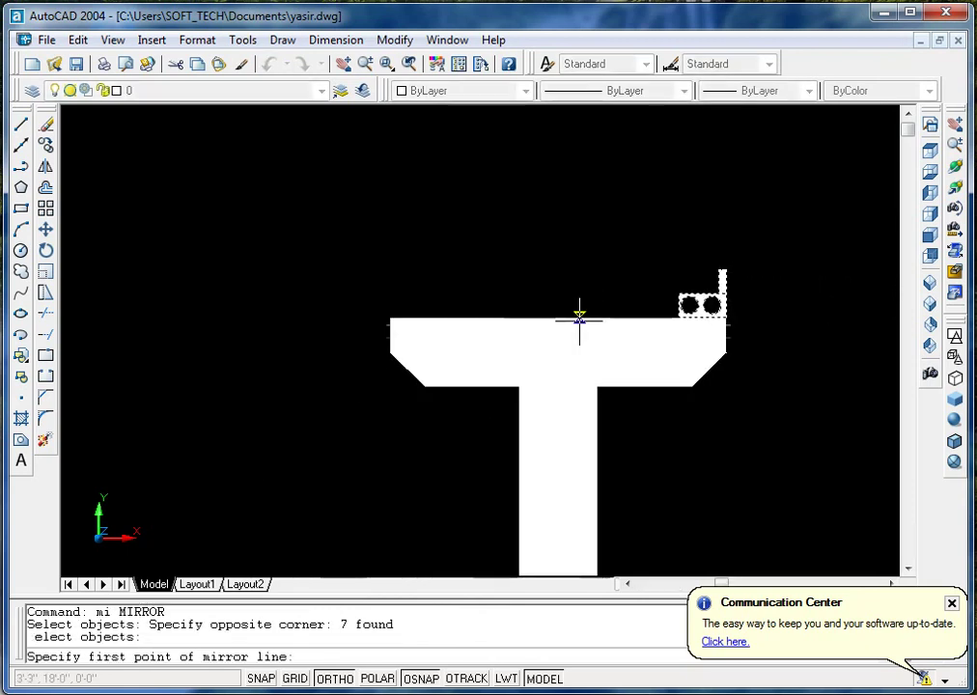
pyautogui.click(558, 319)
pyautogui.click(560, 272)
pyautogui.rightClick(569, 276)
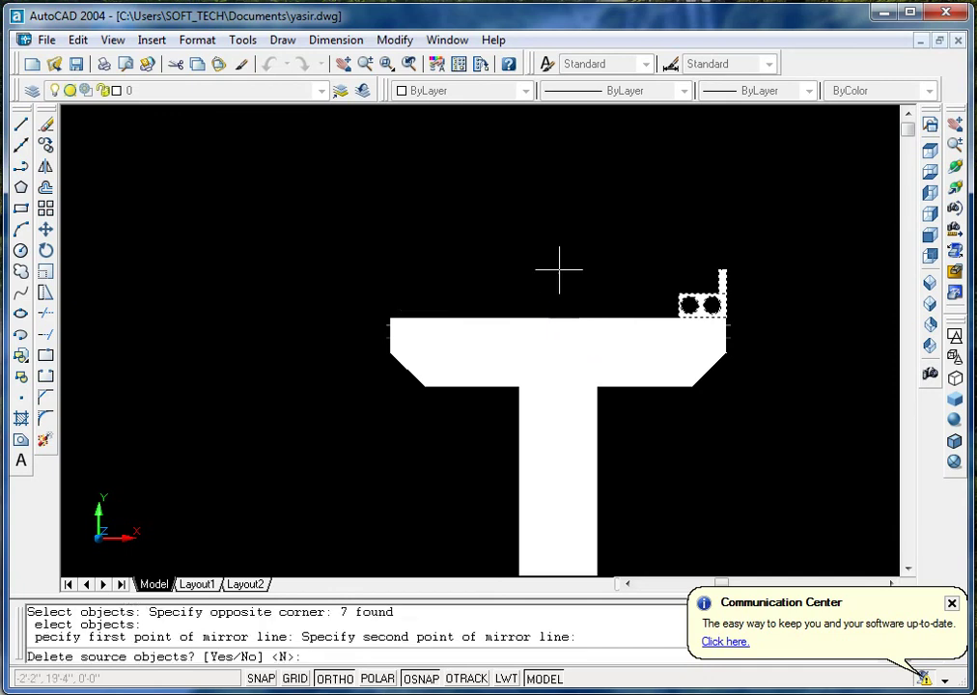
pyautogui.click(590, 287)
pyautogui.scroll(2, 589, 287)
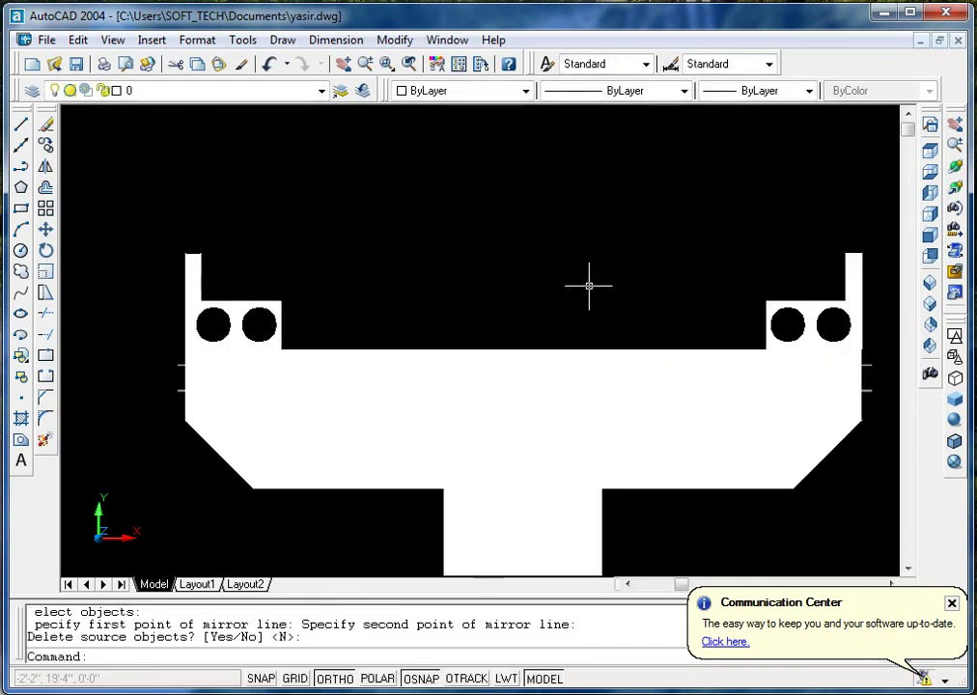
pyautogui.press('Escape')
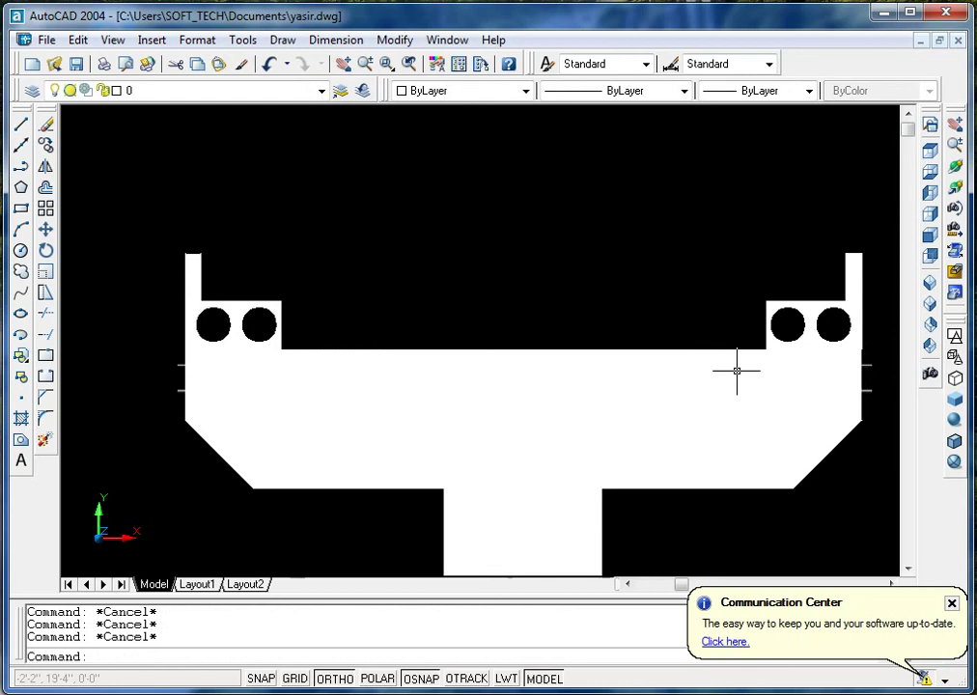
# - Draw a thin rectangular deck strip from the right circles to the left circles
pyautogui.write('rec')
pyautogui.press('Return')
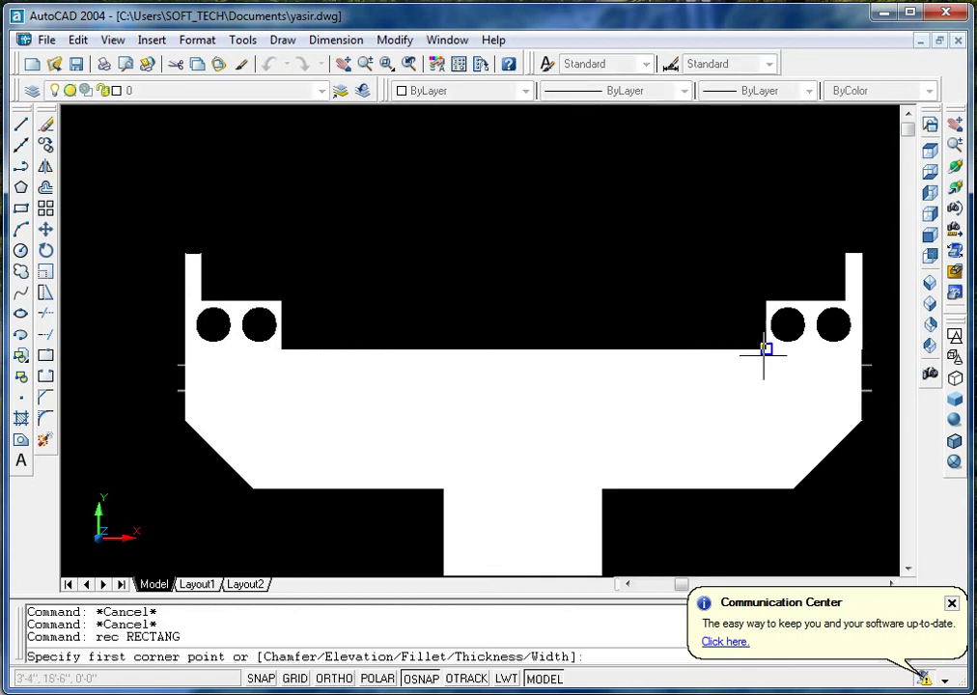
pyautogui.click(766, 350)
pyautogui.scroll(3, 280, 341)
pyautogui.click(279, 335)
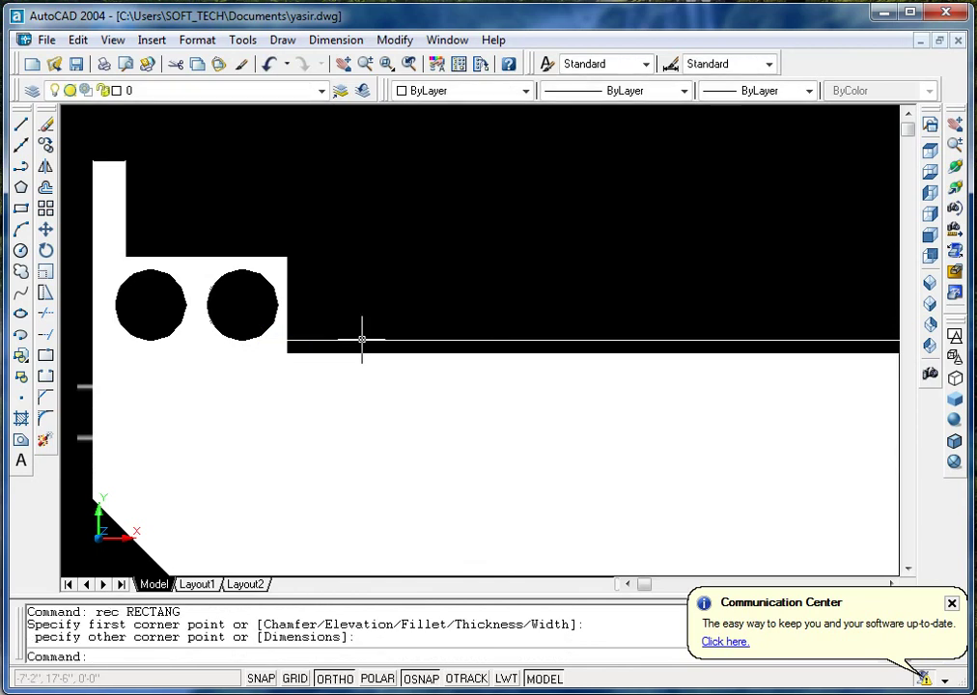
pyautogui.moveTo(472, 341); pyautogui.dragTo(410, 328, button='middle')
pyautogui.scroll(-5, 410, 328)
pyautogui.scroll(1, 505, 328)
pyautogui.press('Escape')
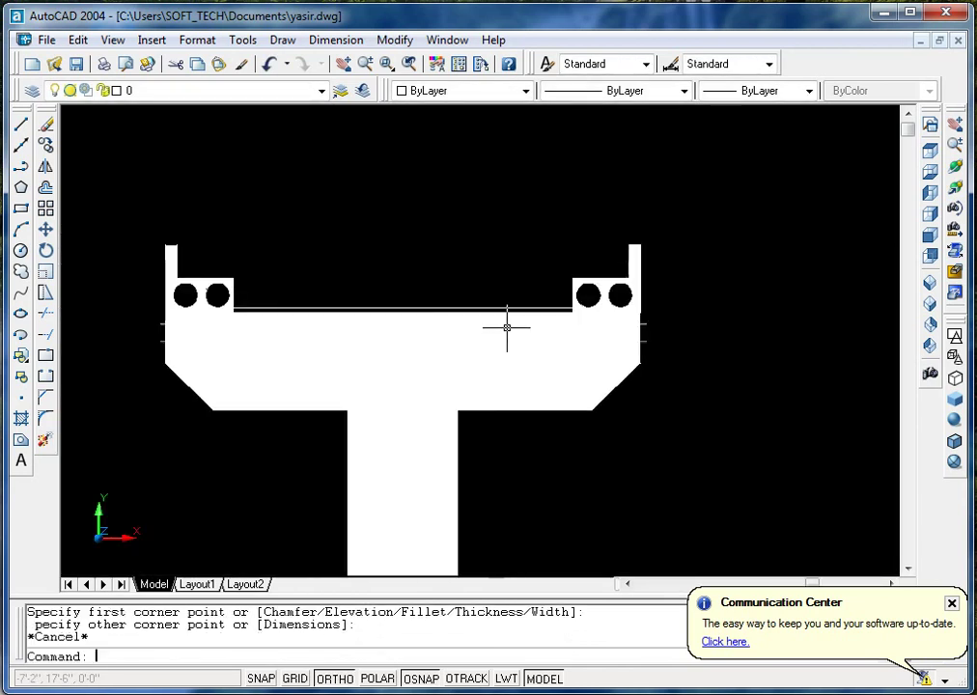
pyautogui.press('Escape')
# - Extrude the deck strip 33' with zero taper
pyautogui.write('t')
pyautogui.press('Return')
pyautogui.click(502, 310)
pyautogui.press('Return')
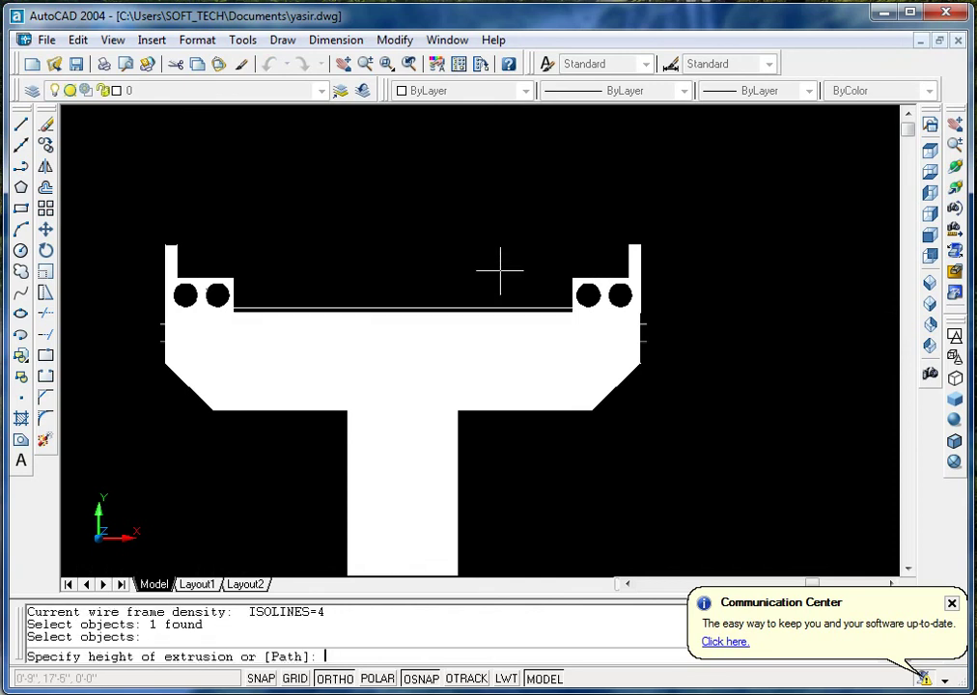
pyautogui.write("33'")
pyautogui.press('Return')
pyautogui.press('Return')
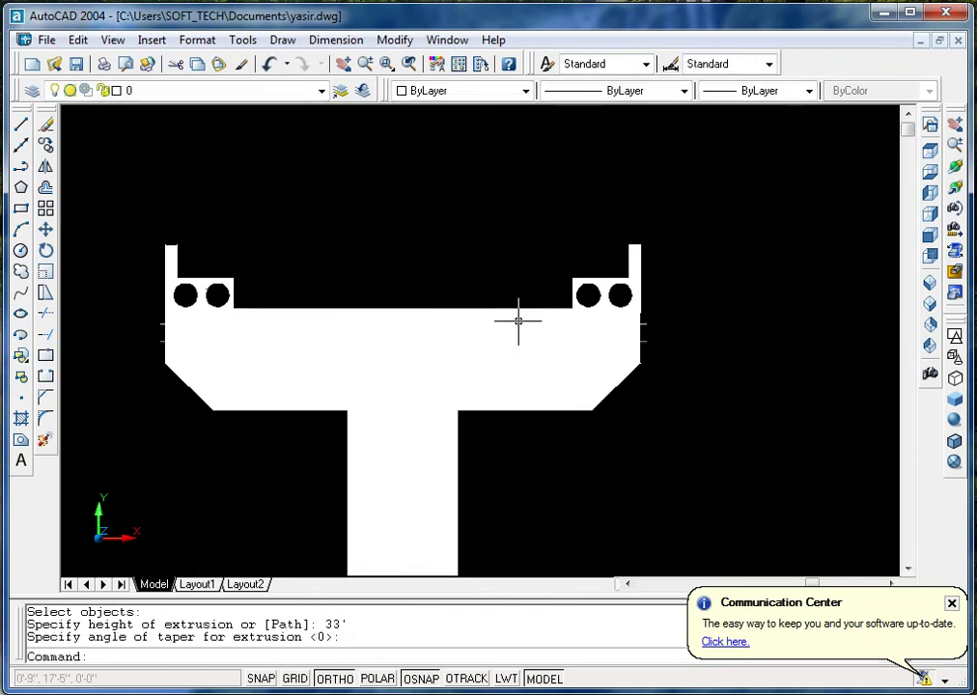
pyautogui.scroll(2, 294, 282)
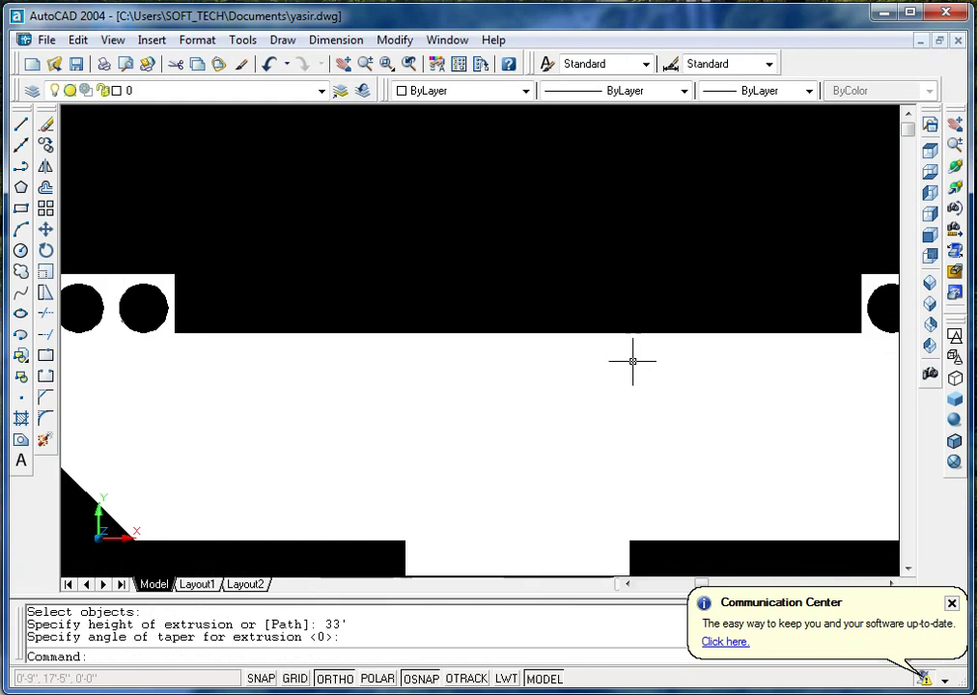
pyautogui.click(689, 335)
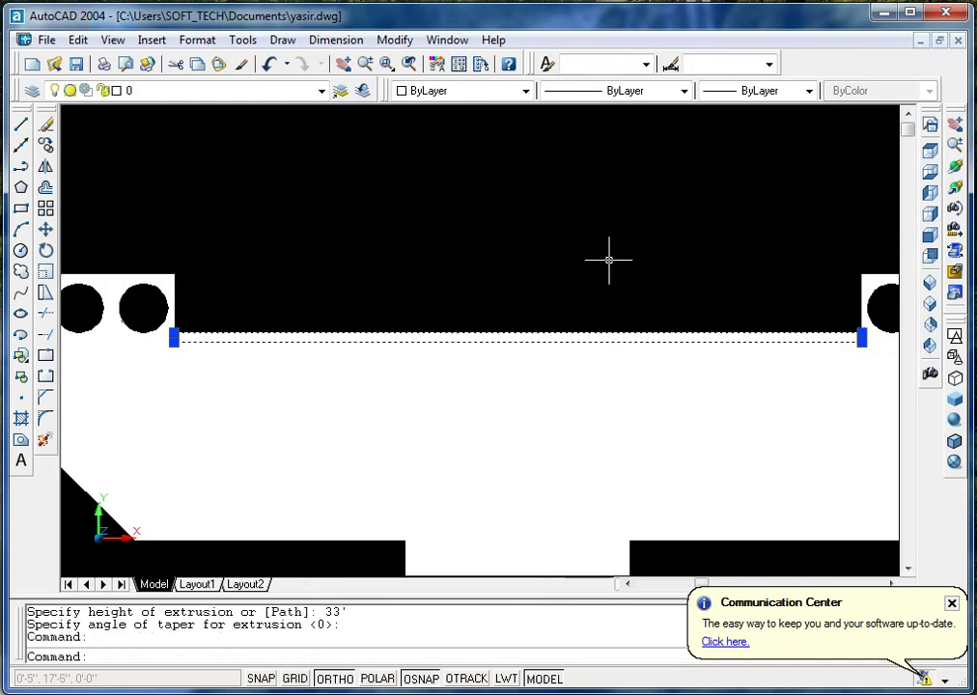
# - Give the deck strip grey Color 250, then switch to SW Isometric view
pyautogui.click(526, 91)
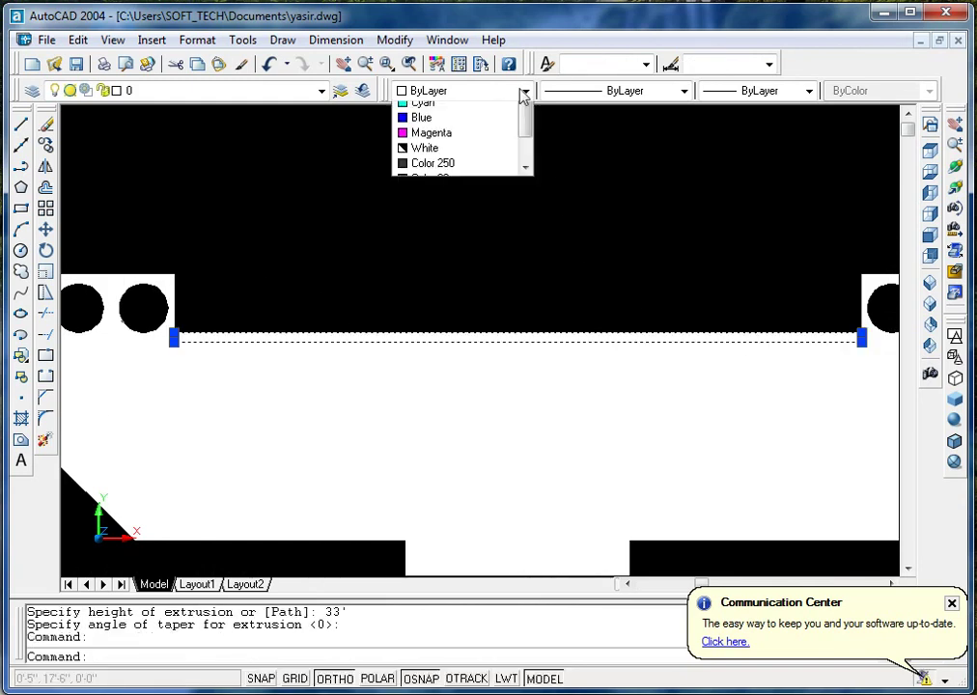
pyautogui.click(528, 250)
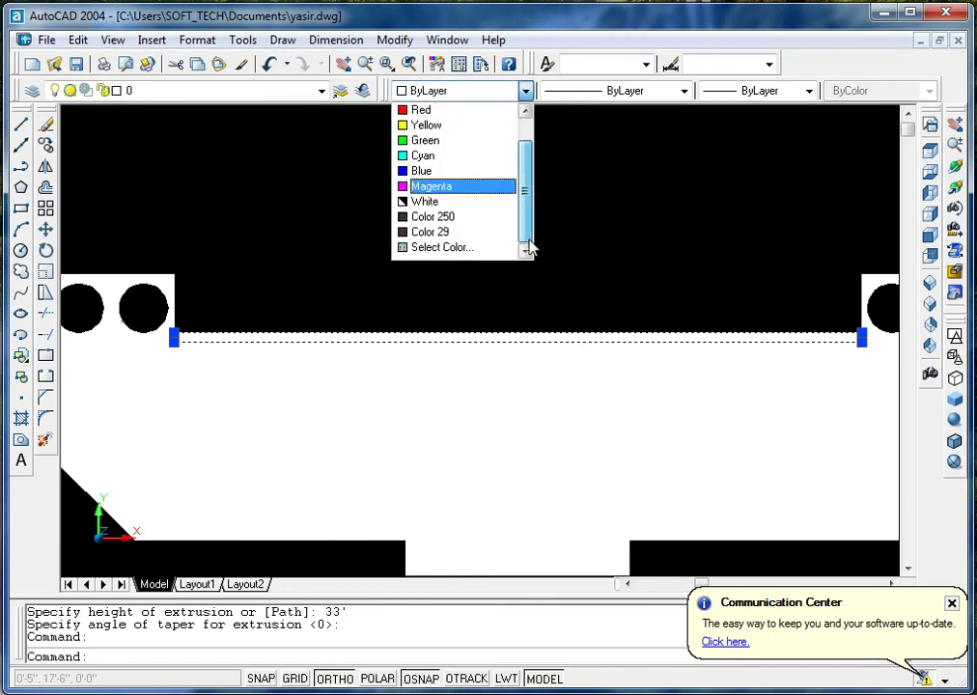
pyautogui.click(449, 225)
pyautogui.press('Escape')
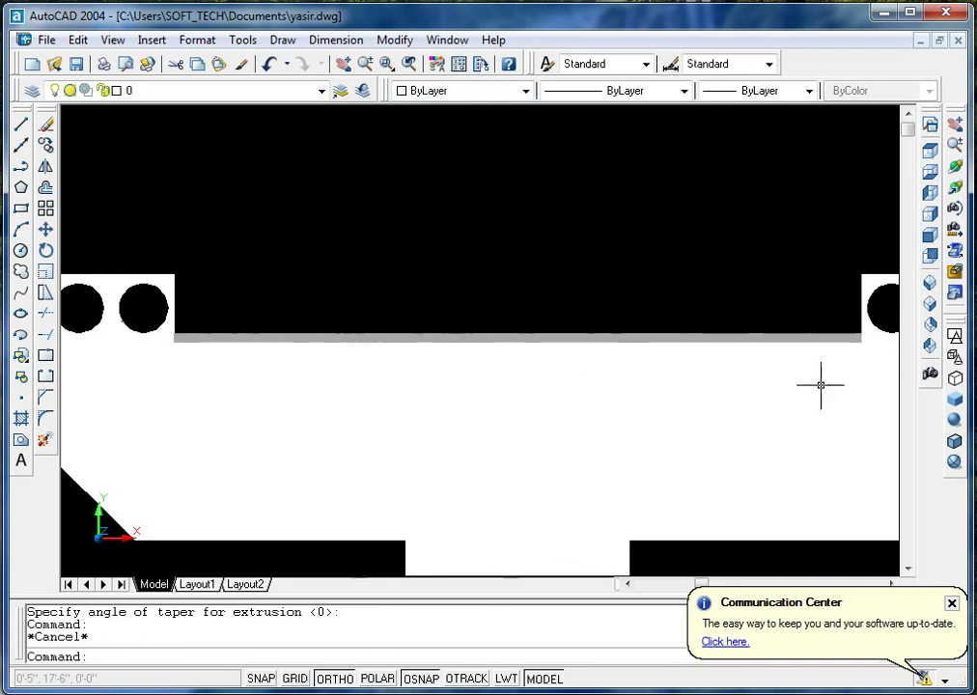
pyautogui.click(931, 288)
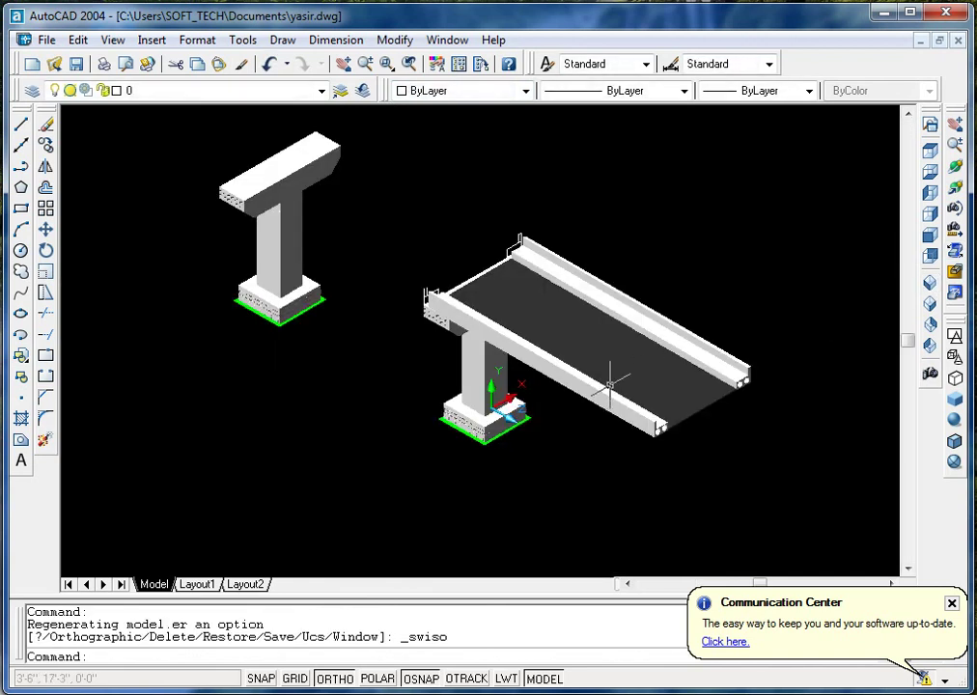
# - In Top view, move the second pier's five objects under the deck's far end, then view SW Isometric
pyautogui.click(932, 152)
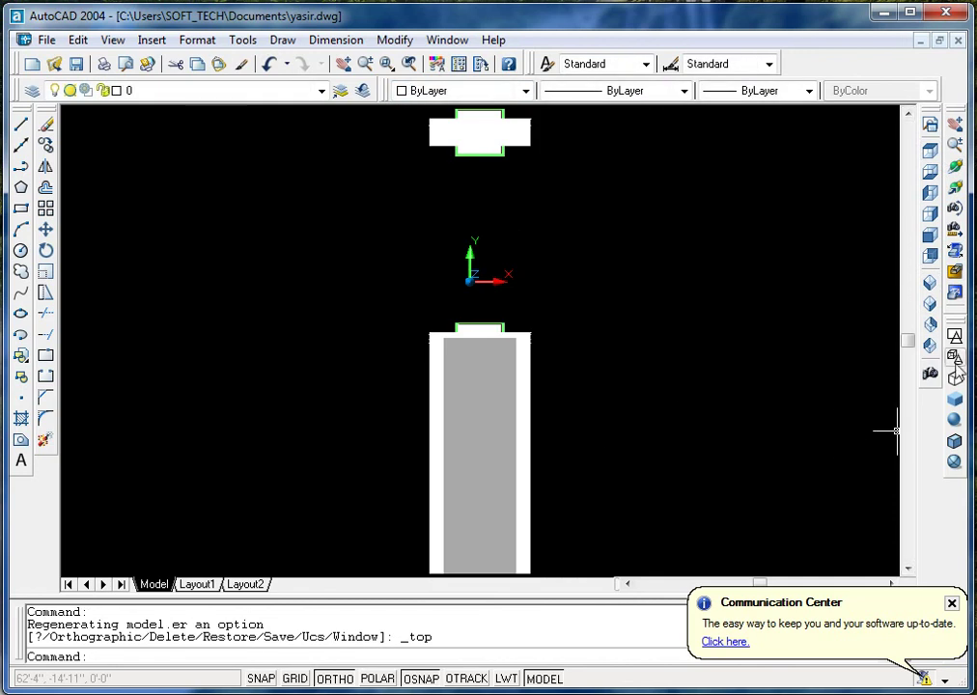
pyautogui.press('Escape')
pyautogui.press('Escape')
pyautogui.write('m')
pyautogui.press('Return')
pyautogui.click(574, 354)
pyautogui.click(337, 193)
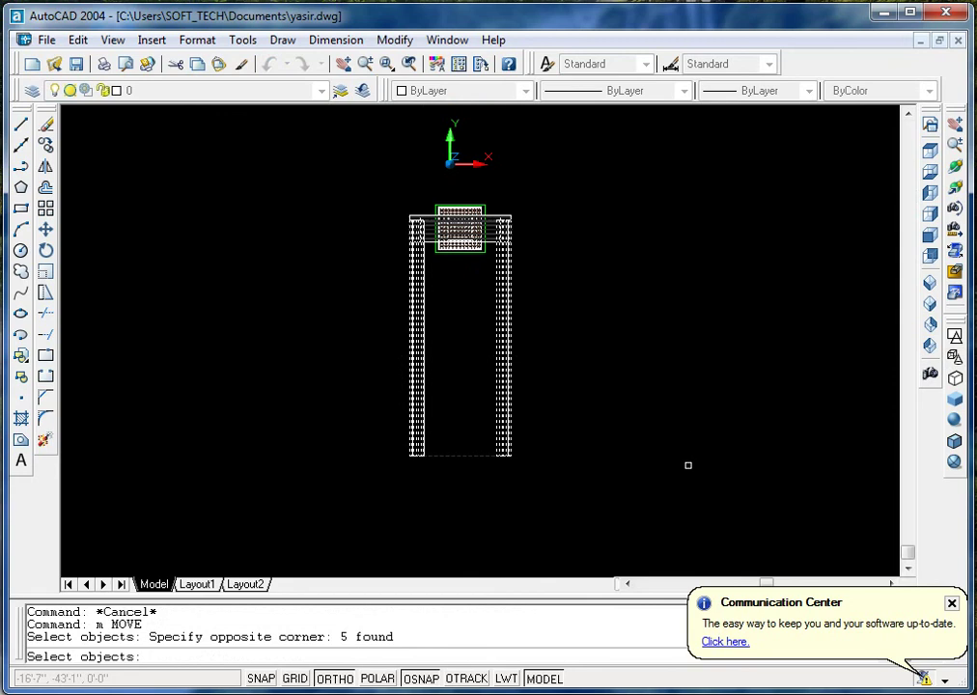
pyautogui.press('Return')
pyautogui.click(684, 559)
pyautogui.moveTo(676, 411); pyautogui.dragTo(673, 476, button='middle')
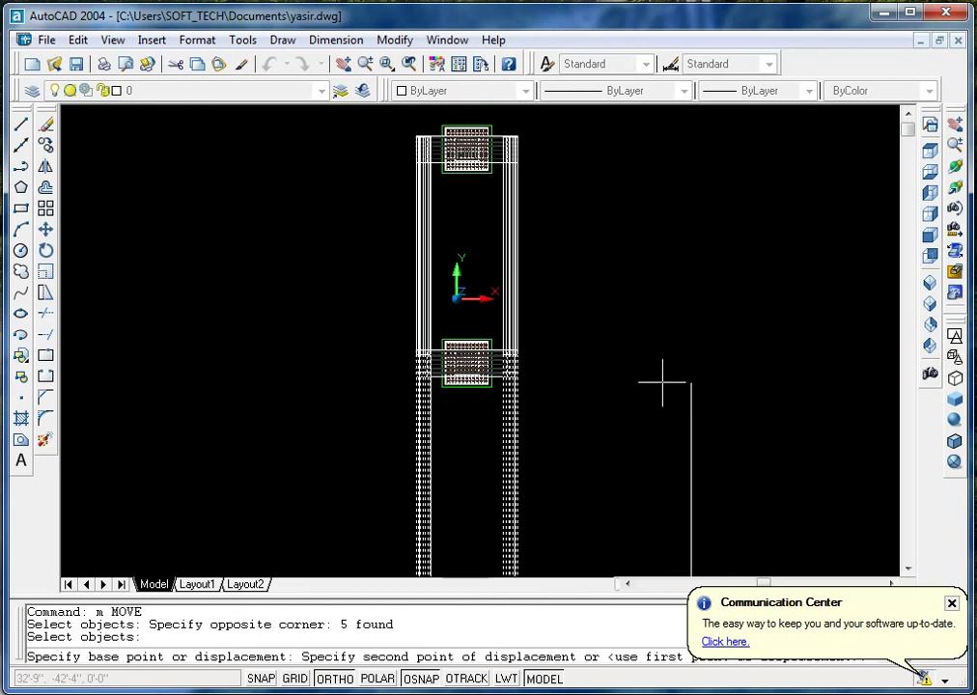
pyautogui.click(663, 383)
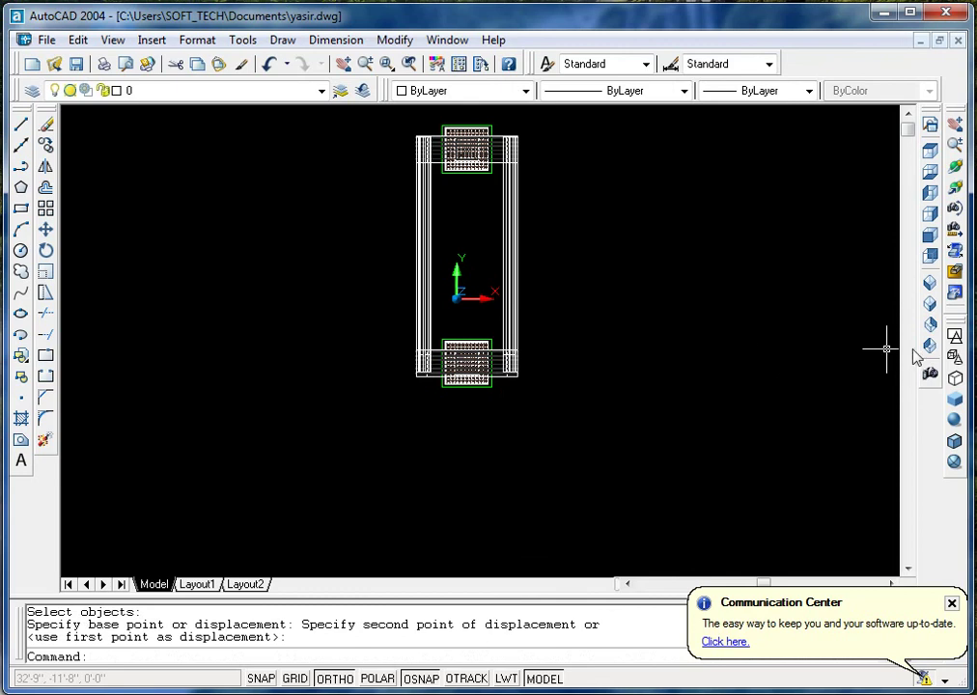
pyautogui.click(930, 282)
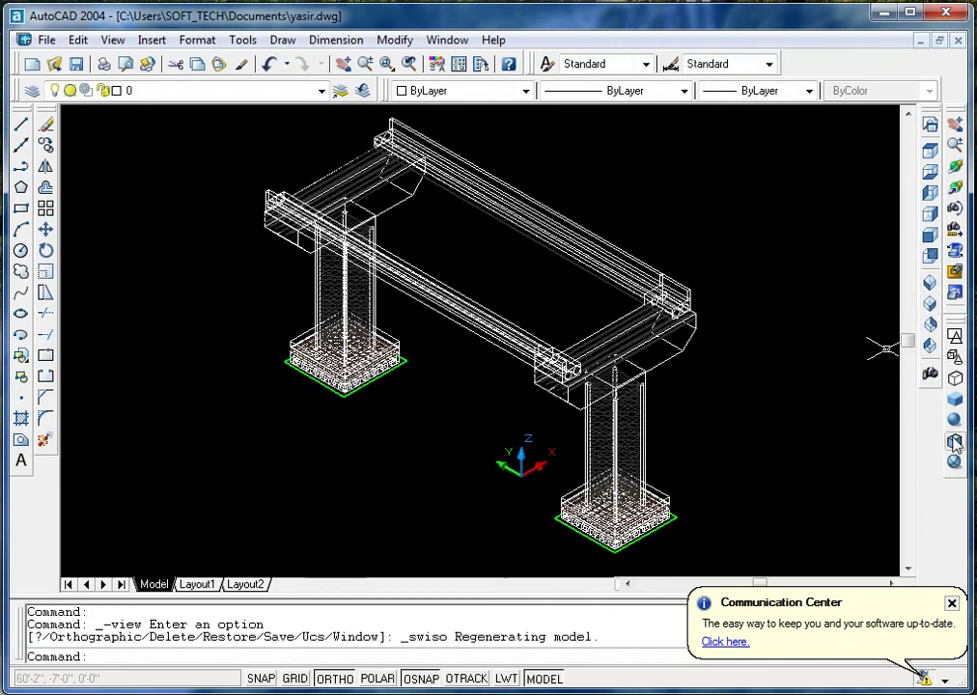
# - Gouraud-shade and orbit the bridge to look down on the deck, then return to Front wireframe
pyautogui.click(954, 420)
pyautogui.scroll(3, 577, 365)
pyautogui.moveTo(589, 338)
pyautogui.mouseDown(button='middle')
pyautogui.moveTo(604, 394)
pyautogui.moveTo(792, 447)
pyautogui.moveTo(694, 399)
pyautogui.moveTo(655, 330)
pyautogui.mouseUp(button='middle')
pyautogui.scroll(-1, 604, 394)
pyautogui.scroll(-3, 693, 397)
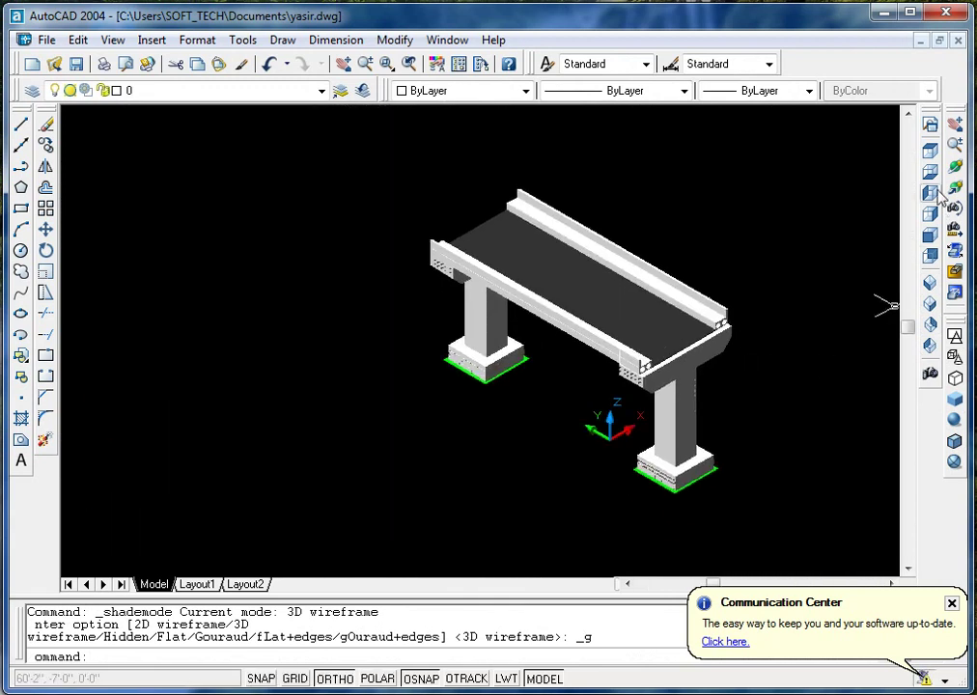
pyautogui.click(955, 170)
pyautogui.moveTo(639, 338)
pyautogui.mouseDown()
pyautogui.moveTo(504, 349)
pyautogui.moveTo(509, 330)
pyautogui.moveTo(610, 329)
pyautogui.moveTo(538, 354)
pyautogui.moveTo(484, 354)
pyautogui.moveTo(563, 428)
pyautogui.moveTo(758, 453)
pyautogui.moveTo(551, 331)
pyautogui.moveTo(606, 309)
pyautogui.moveTo(572, 371)
pyautogui.moveTo(541, 346)
pyautogui.moveTo(534, 312)
pyautogui.moveTo(582, 308)
pyautogui.moveTo(579, 336)
pyautogui.moveTo(547, 360)
pyautogui.mouseUp()
pyautogui.press('Escape')
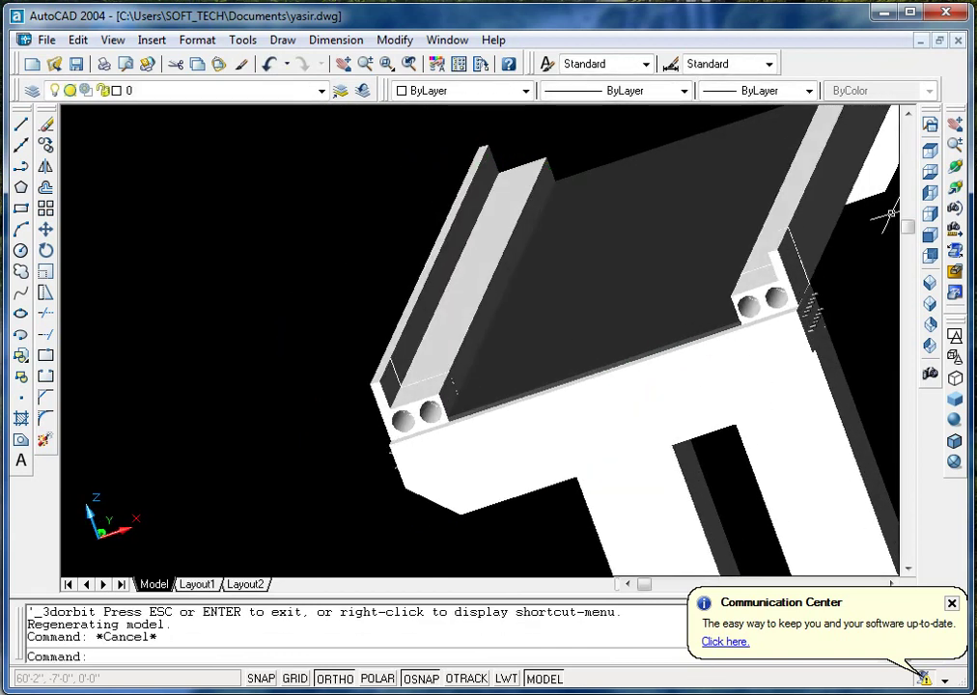
pyautogui.click(929, 237)
pyautogui.click(953, 357)
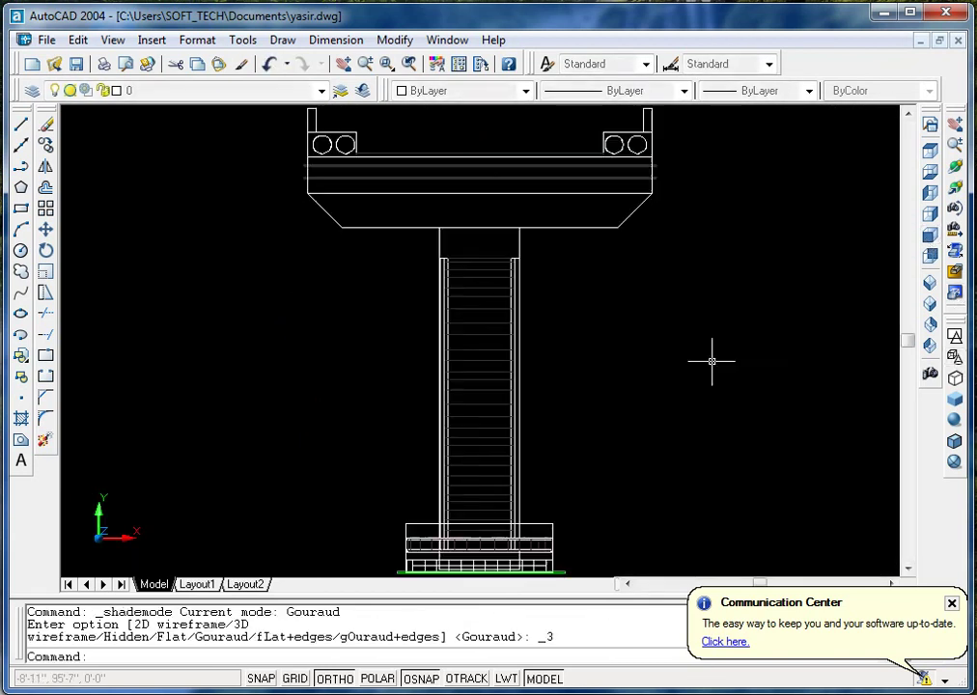
# - Draw a short vertical centre line rising from the deck top centre
pyautogui.scroll(3, 492, 242)
pyautogui.scroll(2, 522, 295)
pyautogui.scroll(3, 539, 312)
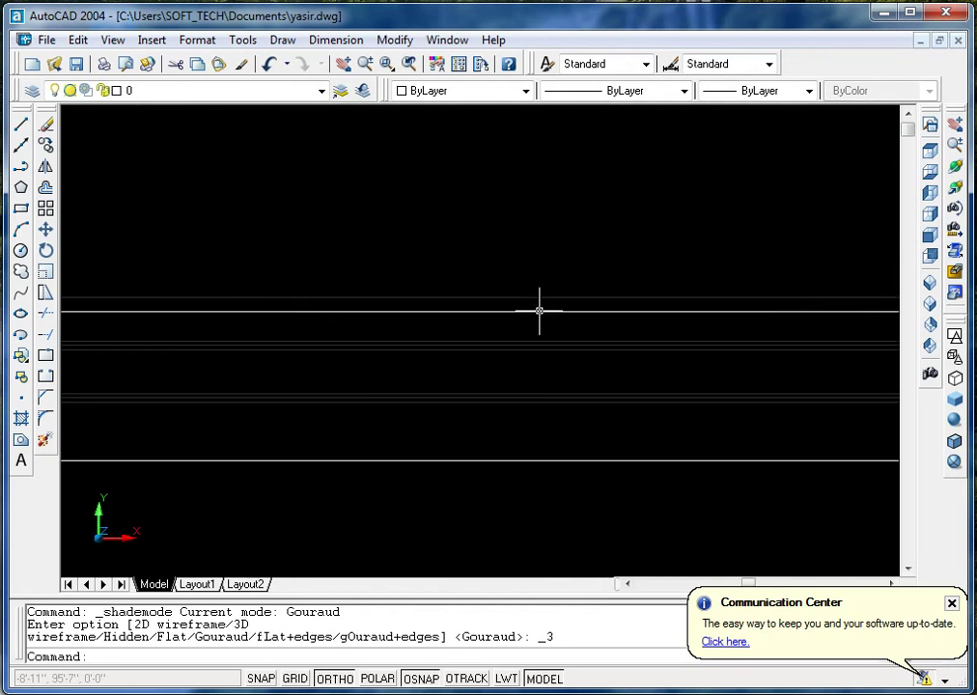
pyautogui.press('Escape')
pyautogui.press('Escape')
pyautogui.write('l')
pyautogui.press('Return')
pyautogui.scroll(-3, 534, 310)
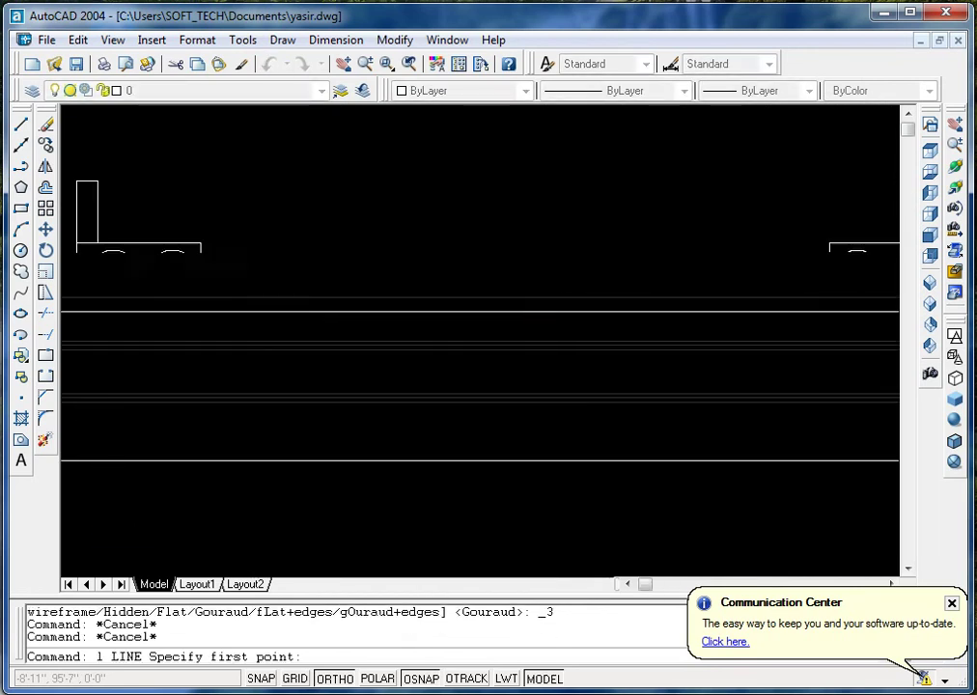
pyautogui.scroll(-1, 530, 293)
pyautogui.click(520, 294)
pyautogui.click(519, 258)
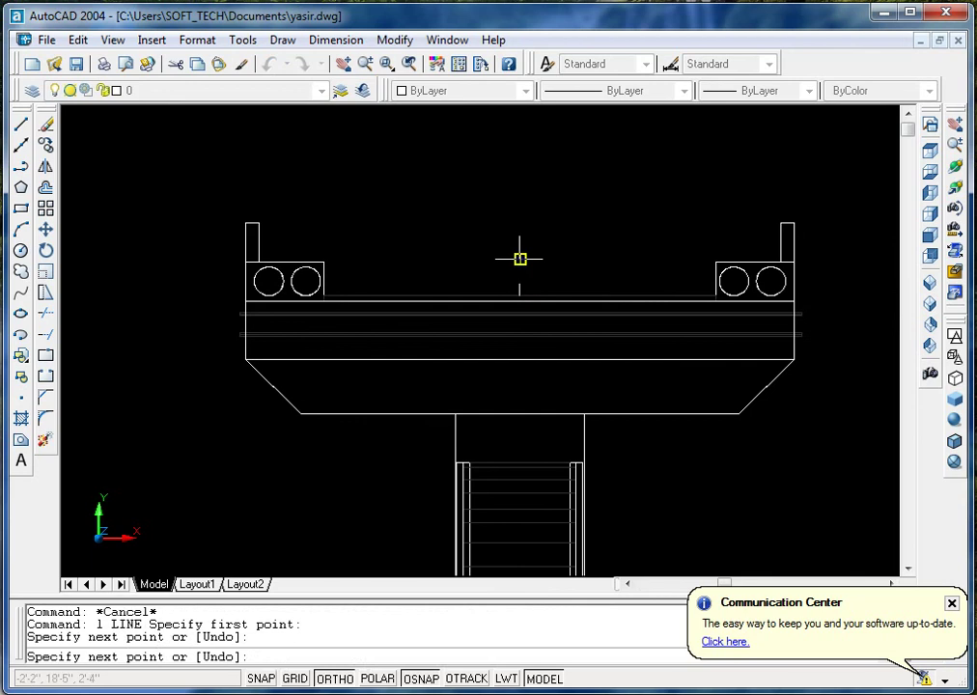
pyautogui.rightClick(521, 262)
pyautogui.click(557, 274)
# - Offset the centre line twice to the right to make two more parallel verticals
pyautogui.press('Escape')
pyautogui.press('Escape')
pyautogui.press('Return')
pyautogui.press('Return')
pyautogui.click(562, 284)
pyautogui.click(535, 283)
pyautogui.click(520, 280)
pyautogui.click(569, 294)
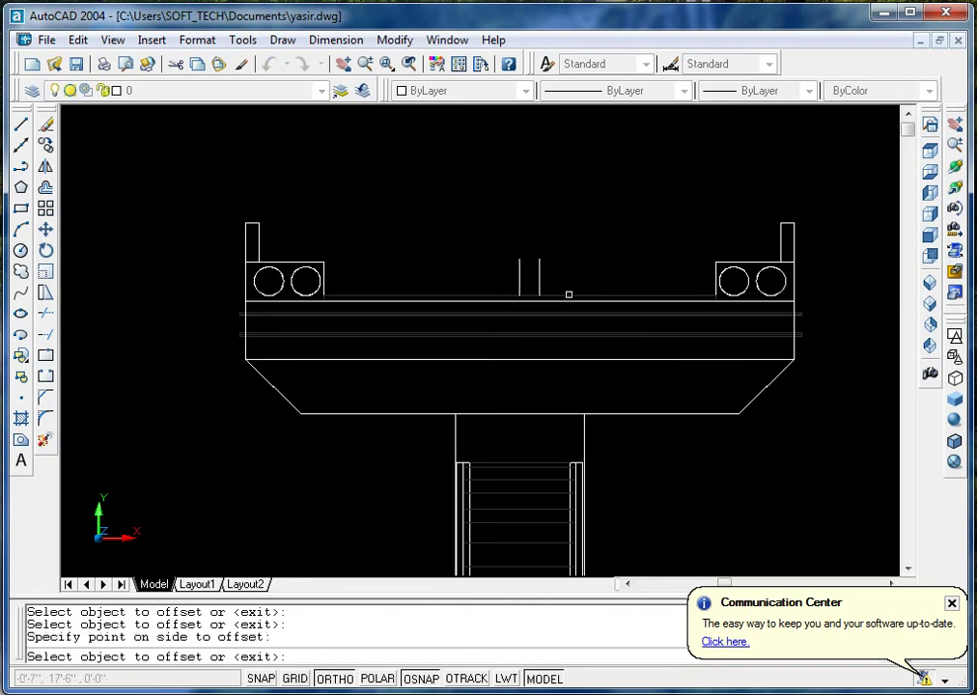
pyautogui.click(539, 282)
pyautogui.click(549, 286)
pyautogui.scroll(3, 546, 285)
pyautogui.press('Escape')
pyautogui.press('Escape')
pyautogui.press('Escape')
pyautogui.press('Escape')
# - Draw a horizontal base line across the bottom of the verticals
pyautogui.press('Return')
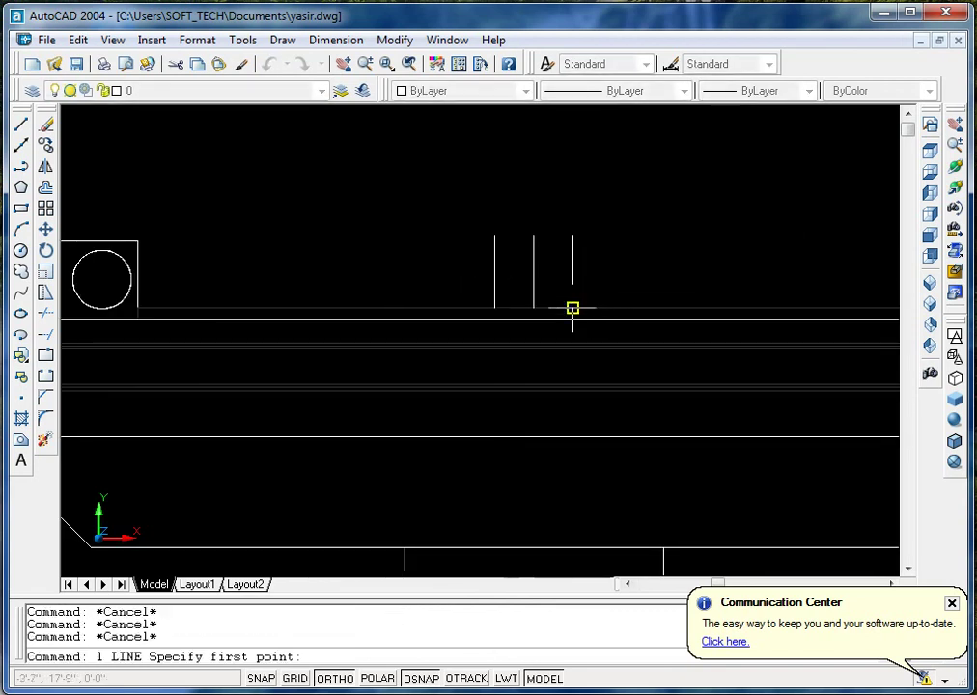
pyautogui.click(521, 309)
pyautogui.click(495, 308)
pyautogui.rightClick(505, 311)
pyautogui.click(526, 323)
pyautogui.press('Escape')
pyautogui.press('Escape')
# - Offset the base line upward by 6
pyautogui.write('o')
pyautogui.press('Return')
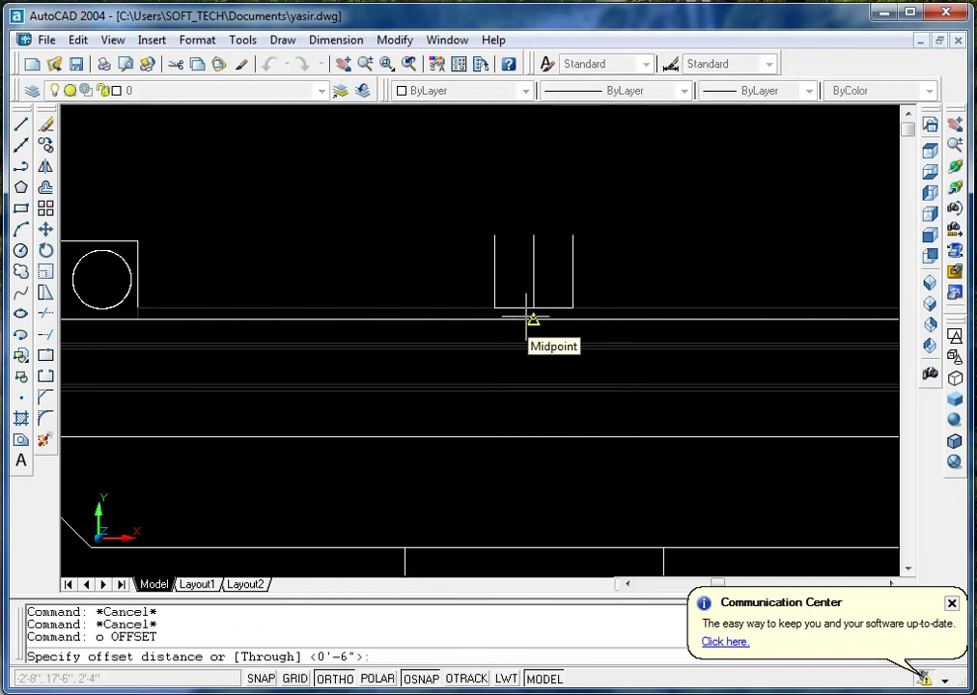
pyautogui.write('6')
pyautogui.press('Return')
pyautogui.click(544, 308)
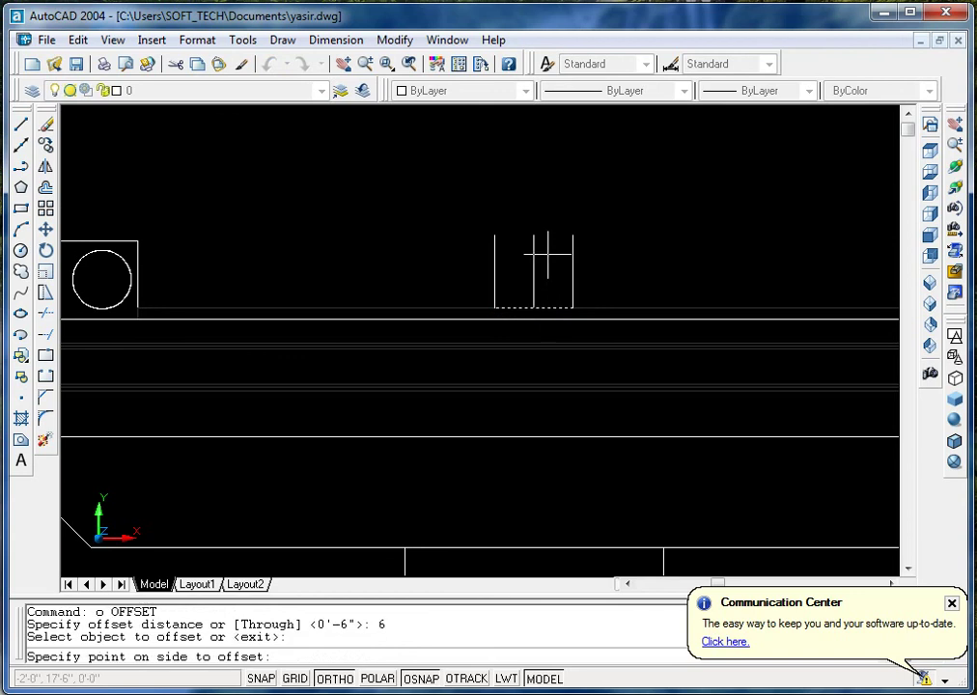
pyautogui.click(550, 256)
pyautogui.scroll(3, 565, 271)
pyautogui.press('Escape')
pyautogui.press('Escape')
pyautogui.press('Escape')
pyautogui.press('Escape')
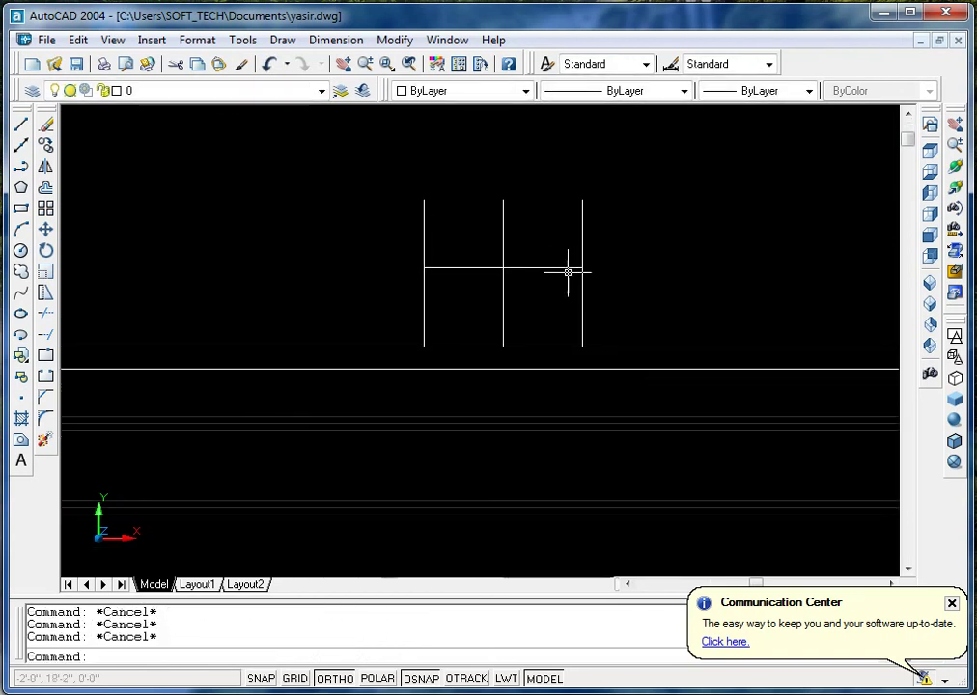
# - Delete the unwanted horizontal line and offset the base line 8 units upward
pyautogui.click(564, 269)
pyautogui.press('Delete')
pyautogui.press('Escape')
pyautogui.press('Return')
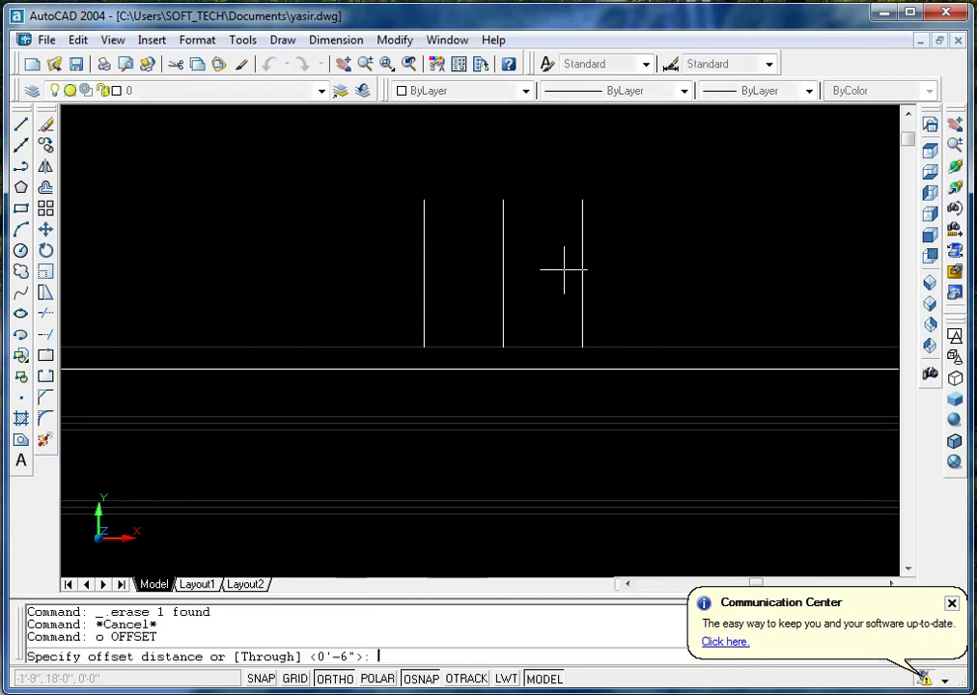
pyautogui.write('8')
pyautogui.press('Return')
pyautogui.click(562, 344)
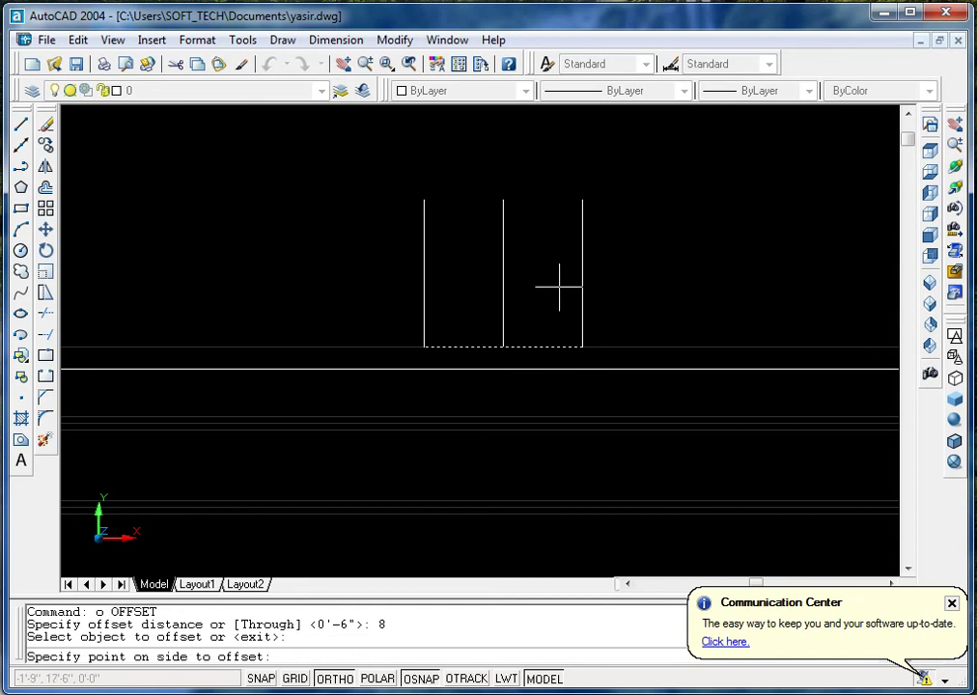
pyautogui.click(563, 285)
pyautogui.press('Escape')
pyautogui.press('Escape')
pyautogui.press('Escape')
pyautogui.press('Escape')
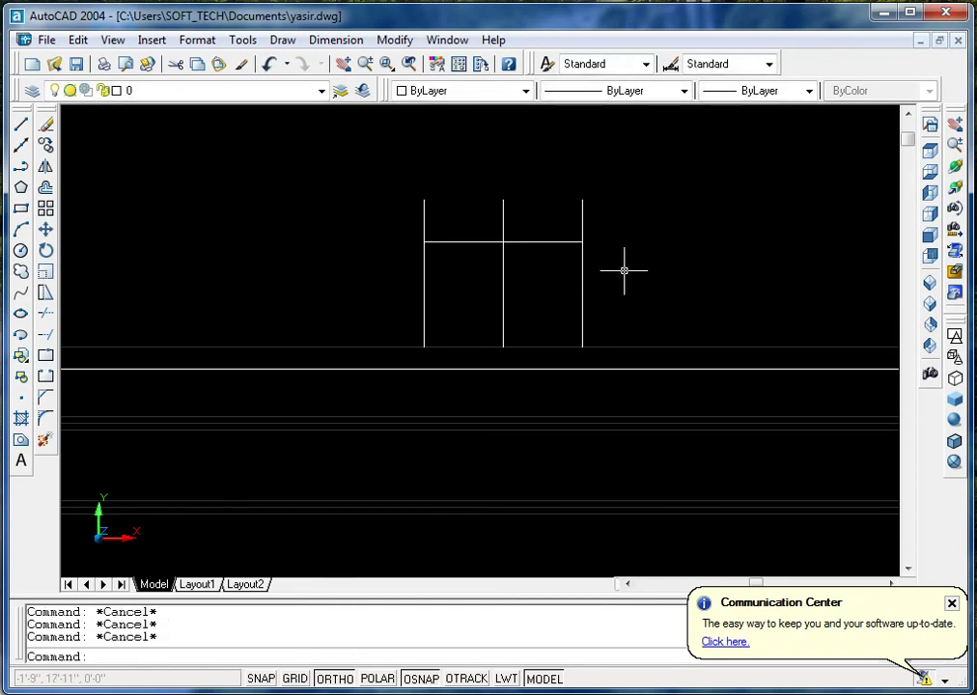
pyautogui.write('l')
# - Draw a sloped edge from the upper line down to the right side
pyautogui.press('Return')
pyautogui.click(546, 242)
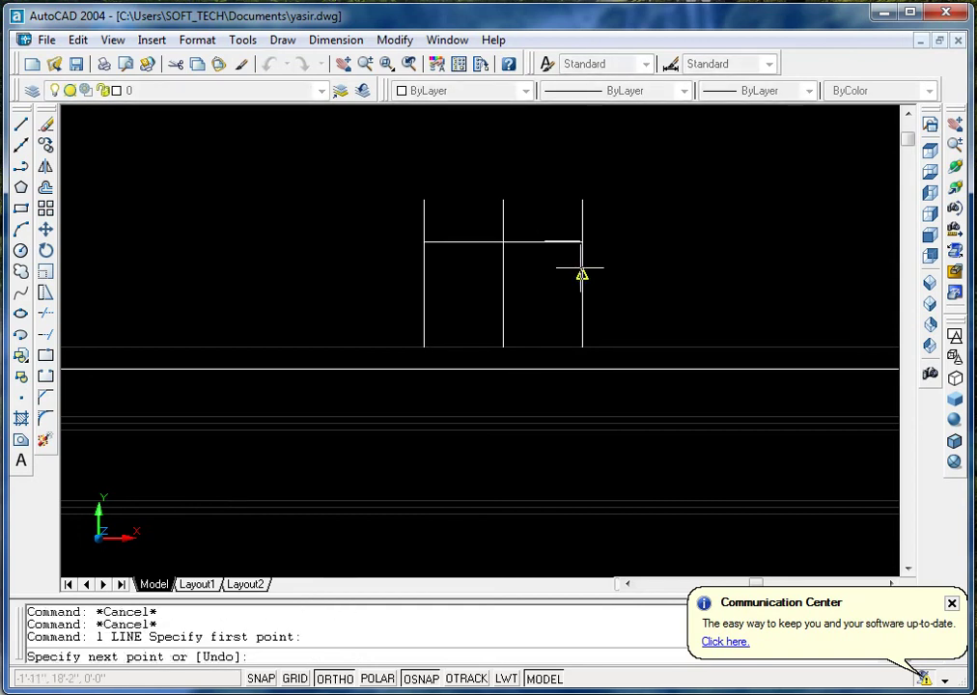
pyautogui.click(583, 273)
pyautogui.press('Return')
pyautogui.press('Escape')
pyautogui.press('Escape')
# - Mirror the sloped edge about the middle line, keeping the original
pyautogui.write('m')
pyautogui.press('Return')
pyautogui.click(569, 262)
pyautogui.press('Return')
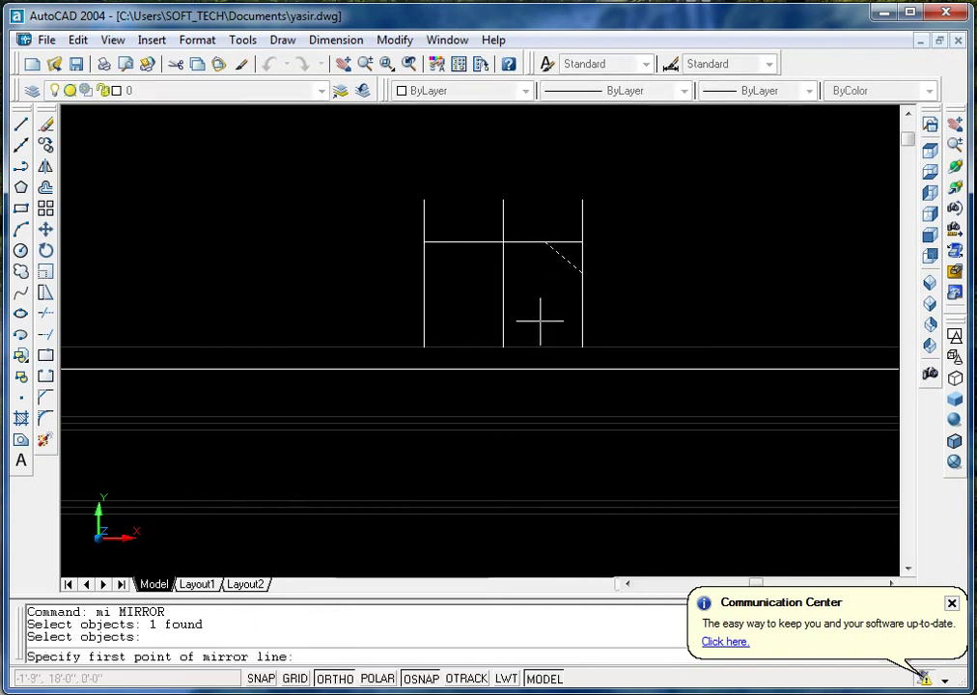
pyautogui.click(509, 351)
pyautogui.click(508, 168)
pyautogui.rightClick(510, 172)
pyautogui.click(534, 186)
# - Erase the middle vertical line
pyautogui.press('Escape')
pyautogui.click(521, 196)
pyautogui.click(497, 212)
pyautogui.press('Delete')
pyautogui.press('Escape')
pyautogui.press('Escape')
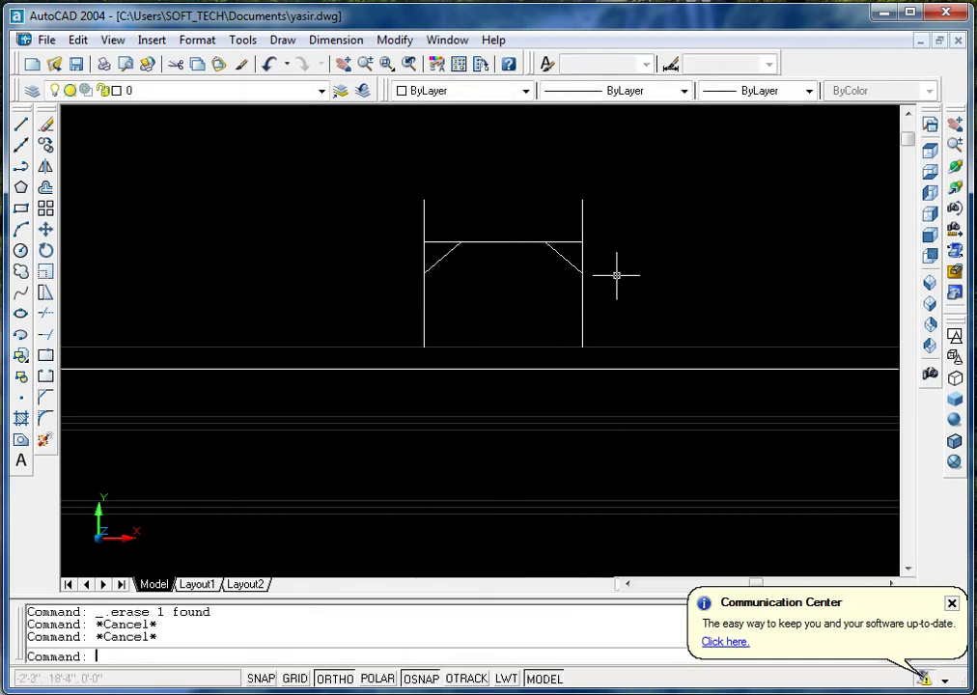
pyautogui.write('t')
# - Trim the top line overhangs and right-side excess, then erase the leftover vertical stub
pyautogui.press('Return')
pyautogui.click(581, 254)
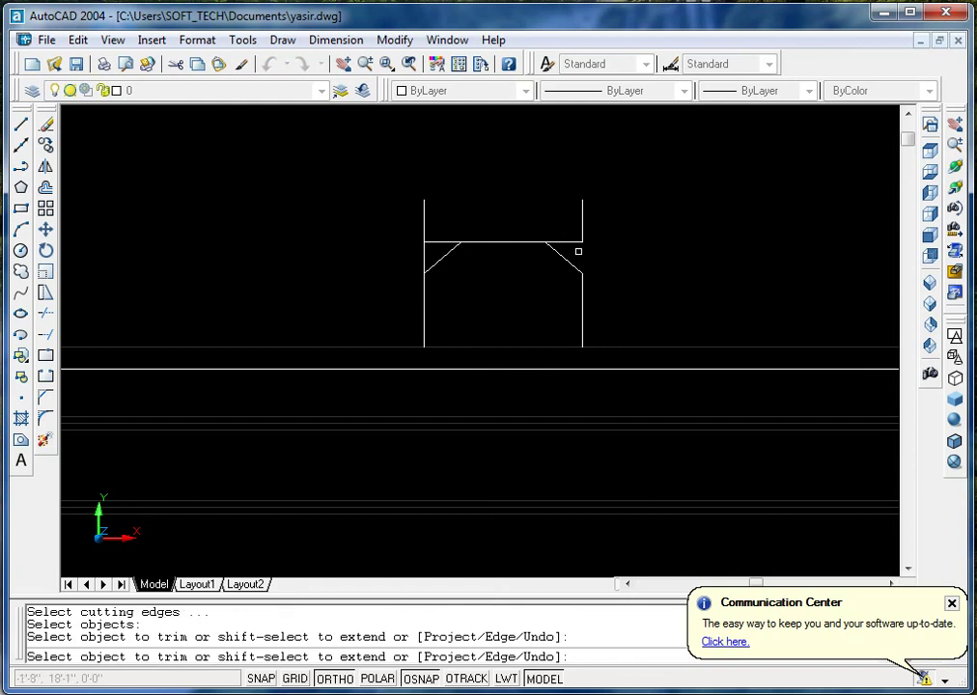
pyautogui.click(573, 243)
pyautogui.click(449, 242)
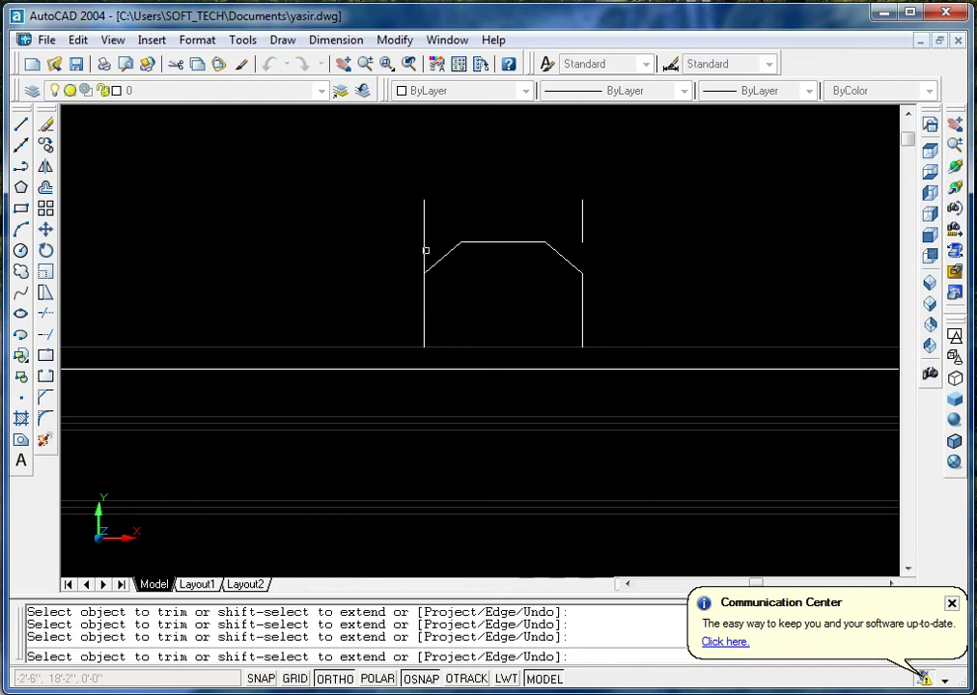
pyautogui.press('Escape')
pyautogui.click(607, 209)
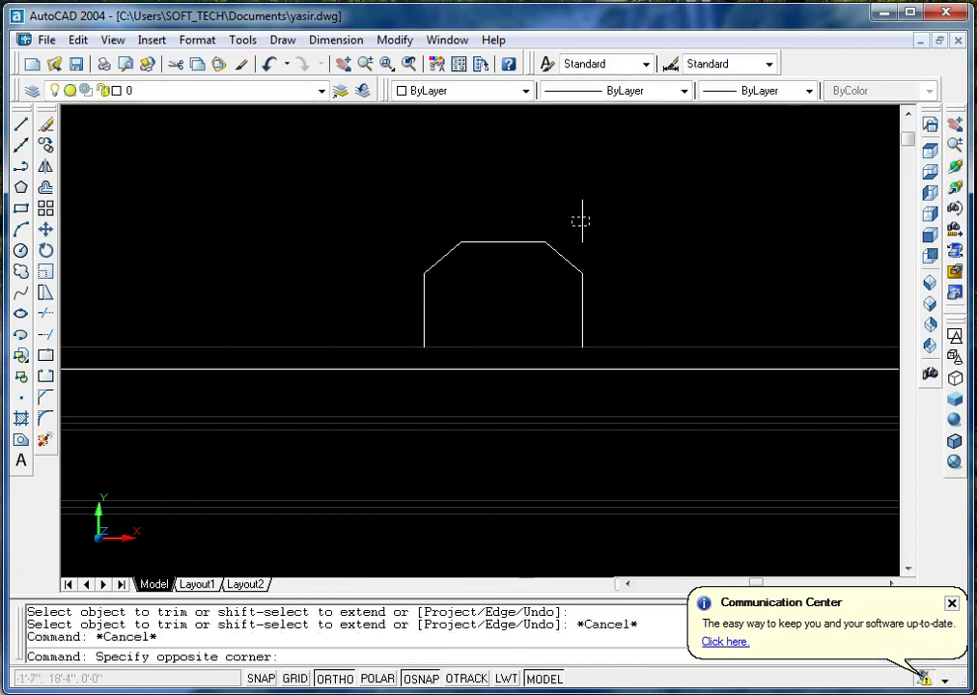
pyautogui.click(579, 220)
pyautogui.press('Delete')
pyautogui.press('Escape')
pyautogui.press('Escape')
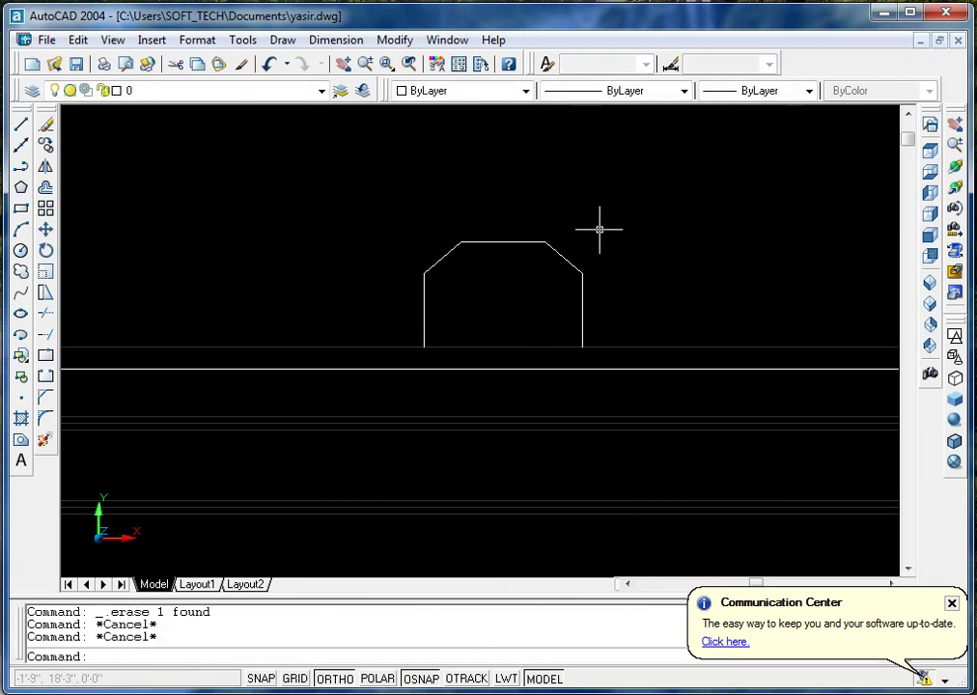
pyautogui.write('bo')
pyautogui.press('Return')
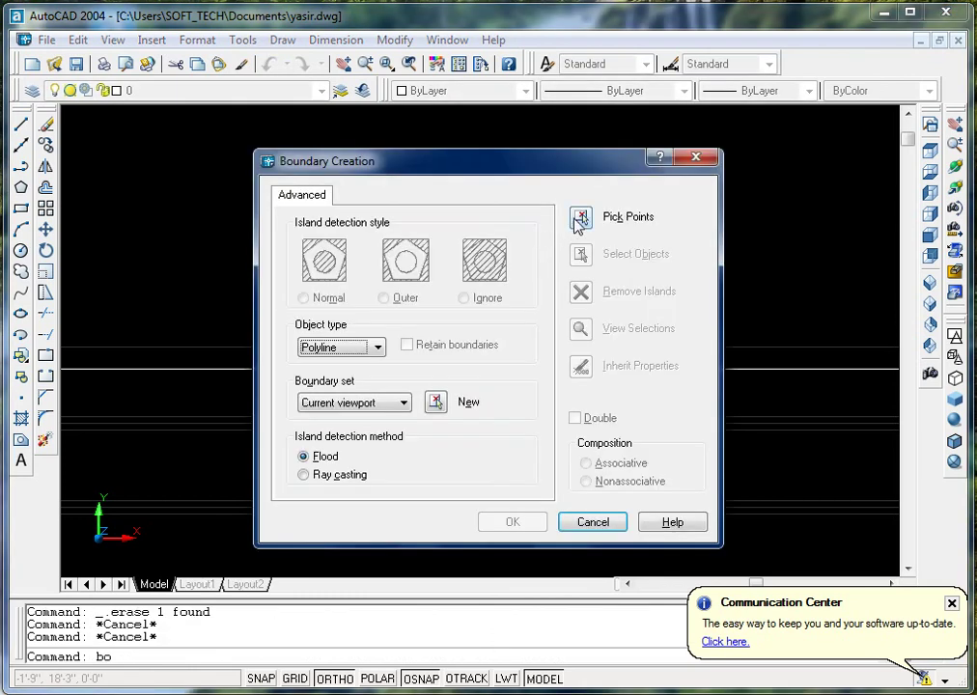
# - Create a boundary polyline inside the sloped profile and extrude it 33' with no taper
pyautogui.click(574, 219)
pyautogui.click(533, 296)
pyautogui.press('Return')
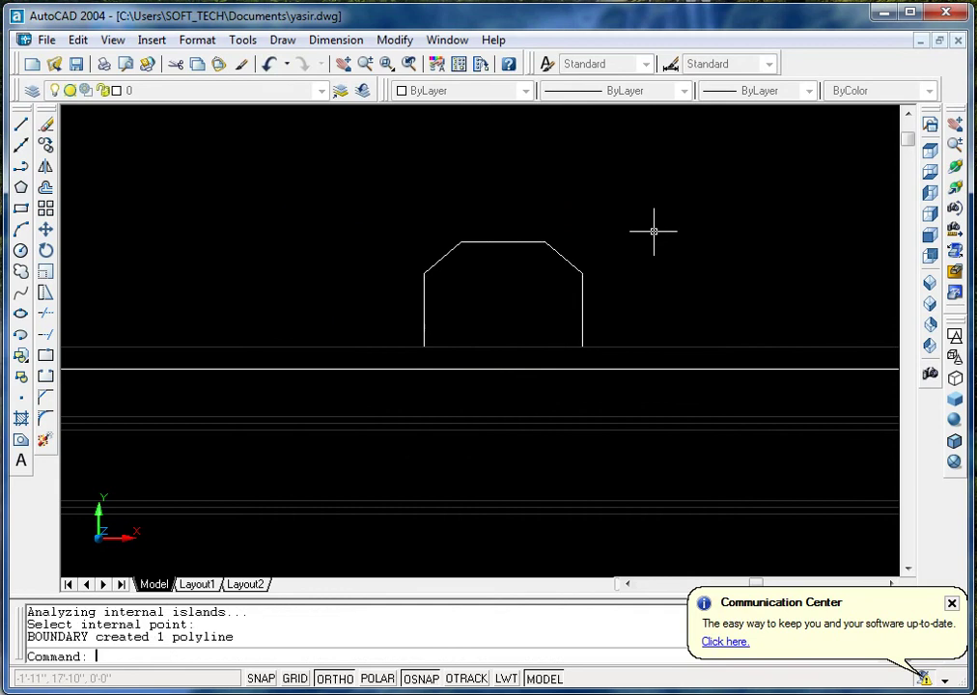
pyautogui.write('ext')
pyautogui.press('Return')
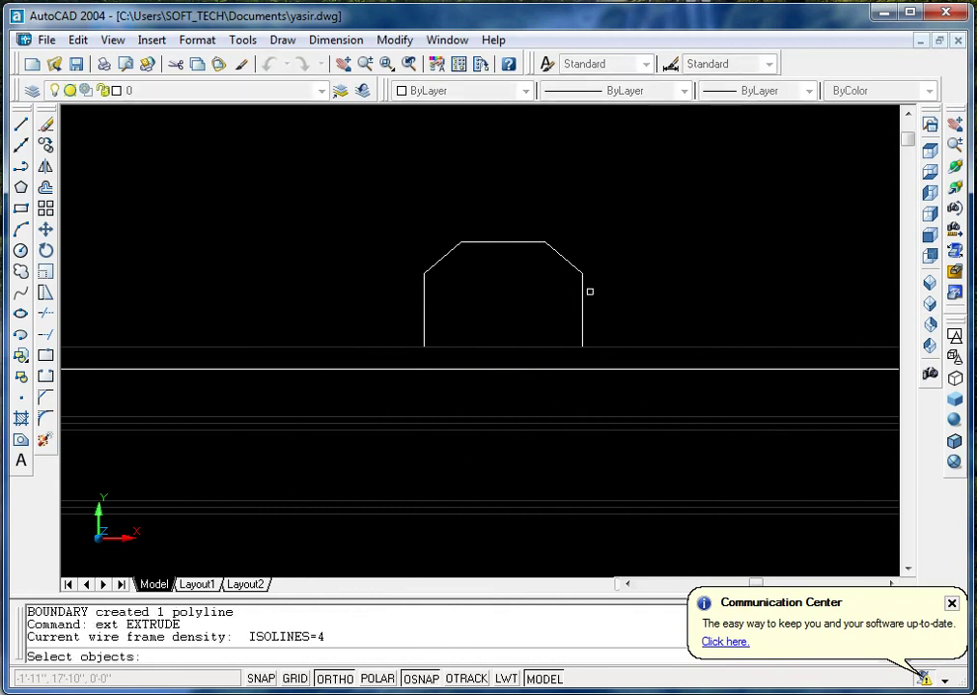
pyautogui.click(565, 256)
pyautogui.press('Return')
pyautogui.write("33'")
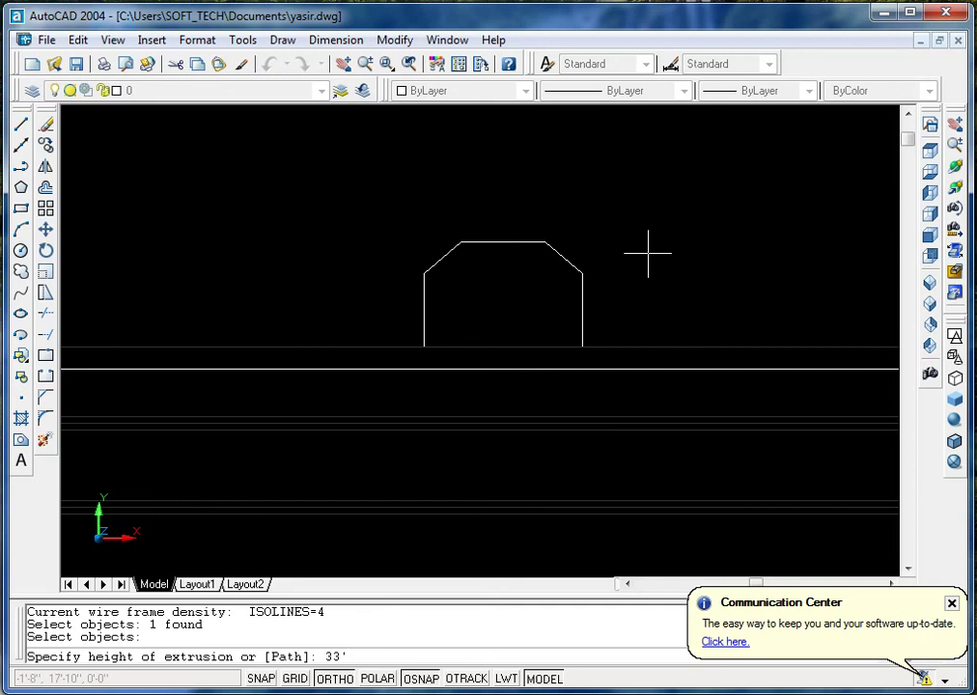
pyautogui.press('Return')
pyautogui.press('Return')
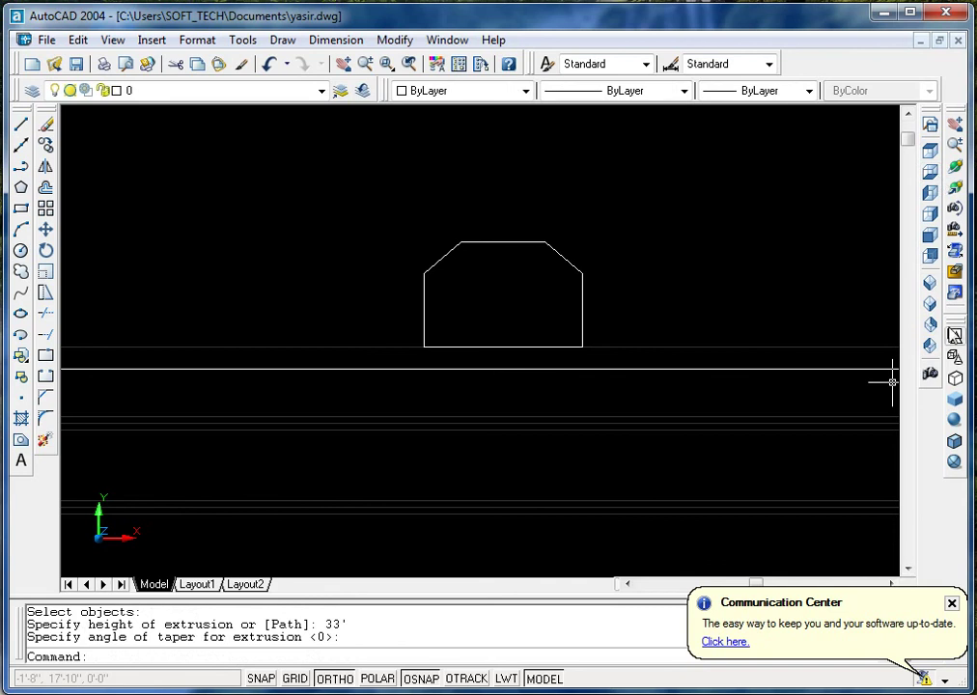
# - In Top view, move the strip onto the deck centre, then show SW Isometric with Gouraud shading
pyautogui.click(928, 171)
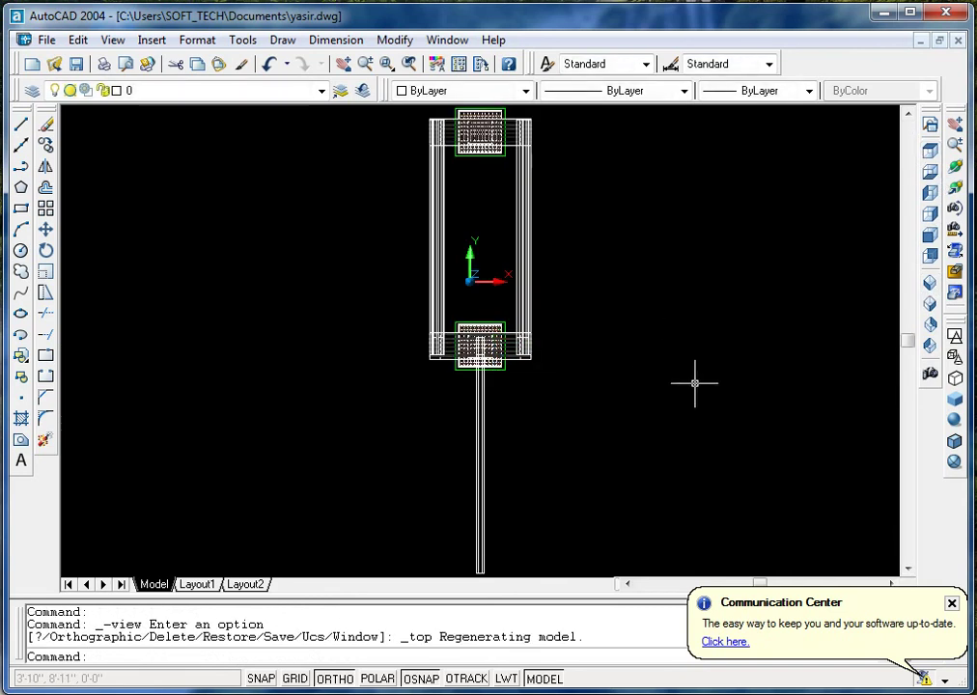
pyautogui.write('m')
pyautogui.press('Return')
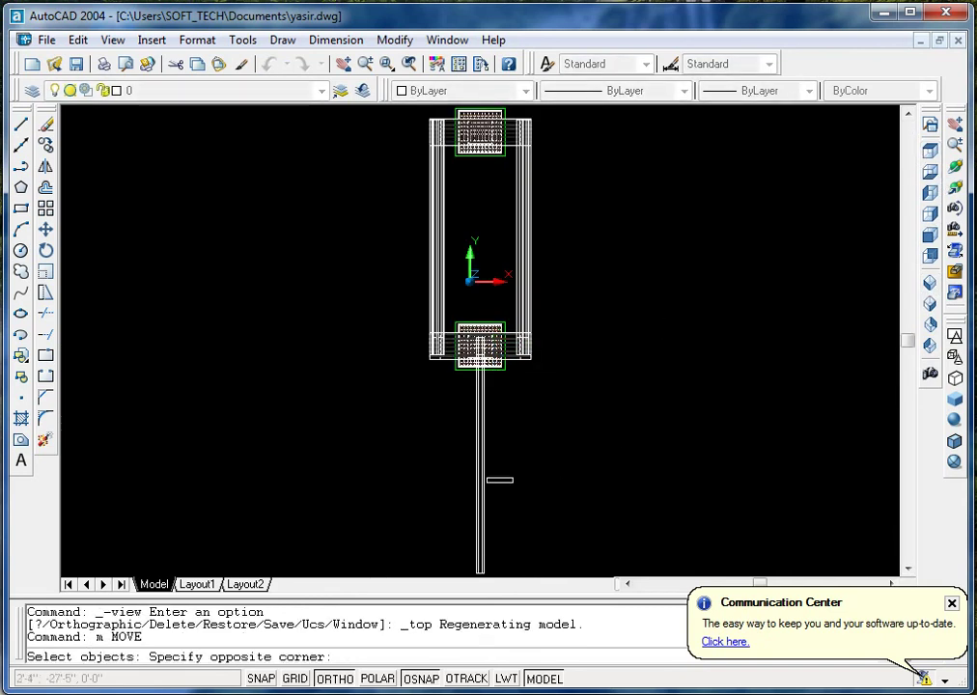
pyautogui.click(479, 484)
pyautogui.press('Return')
pyautogui.click(541, 492)
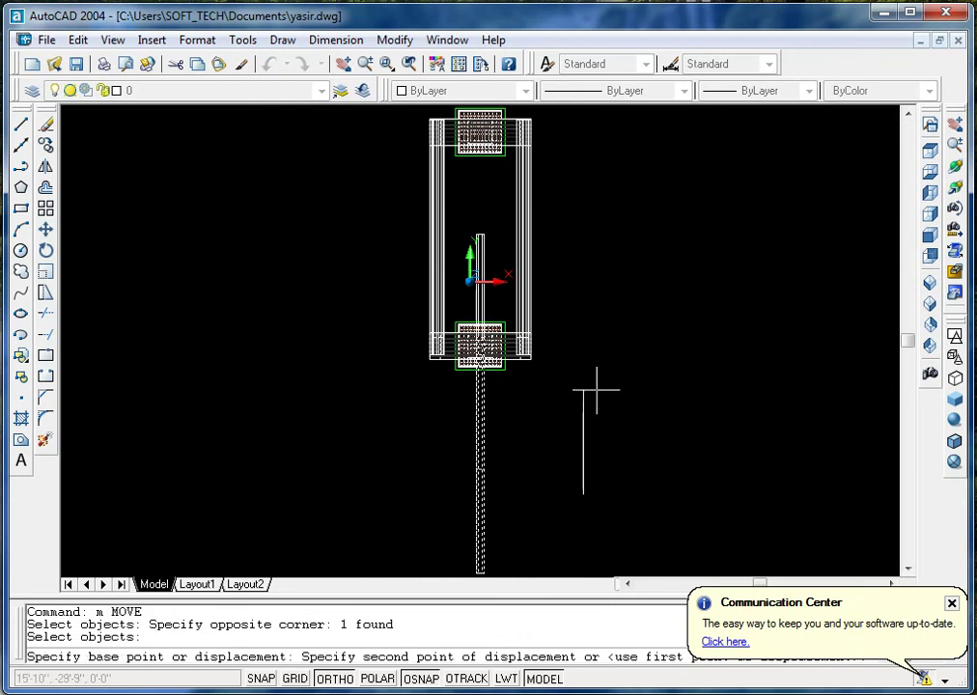
pyautogui.click(605, 277)
pyautogui.click(932, 285)
pyautogui.click(952, 422)
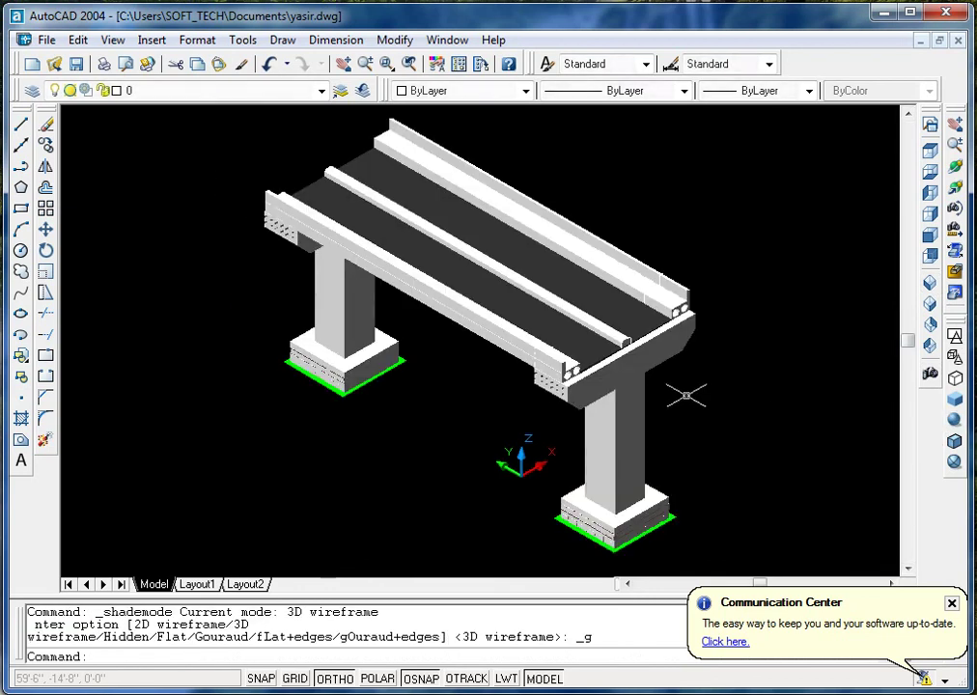
# - Set the median strip's colour to Yellow in the Color Control list
pyautogui.scroll(5, 643, 335)
pyautogui.scroll(-2, 652, 343)
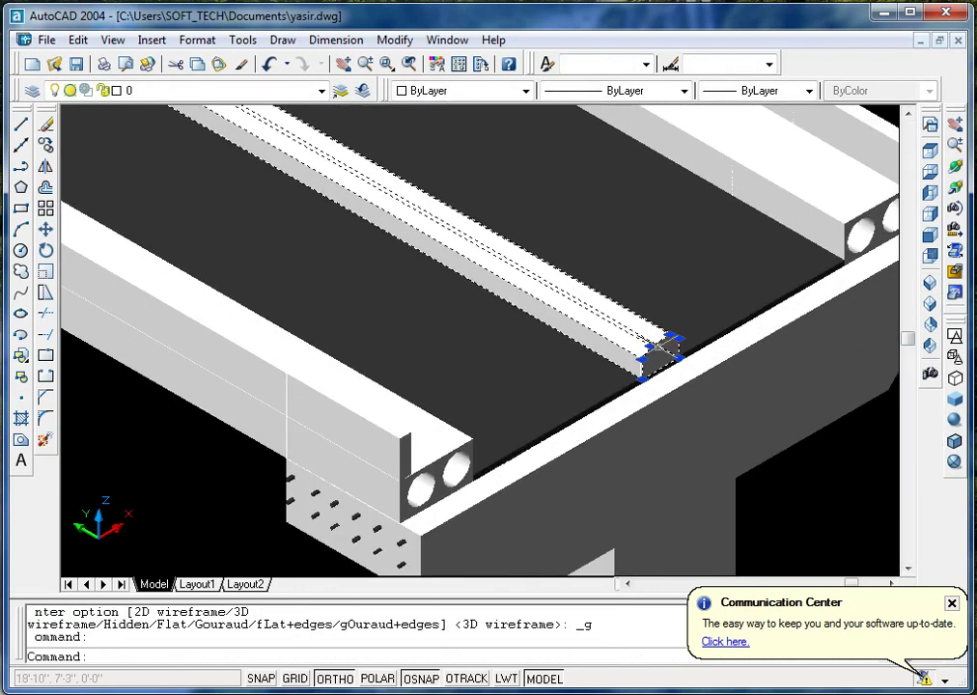
pyautogui.scroll(-3, 652, 343)
pyautogui.click(488, 90)
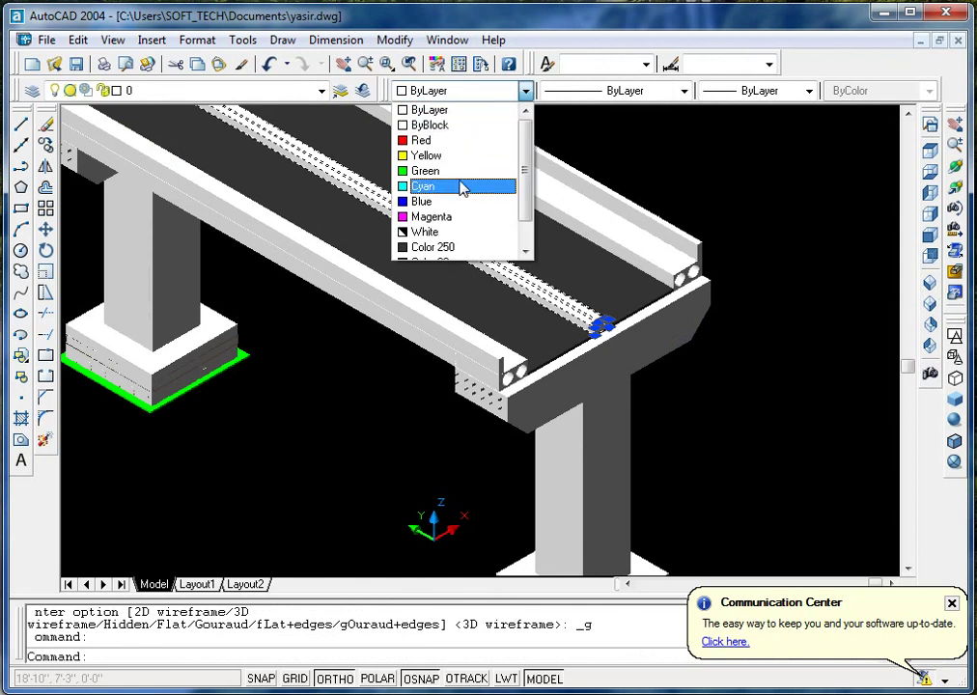
pyautogui.click(440, 155)
pyautogui.press('Escape')
# - Orbit the view to look down on the bridge
pyautogui.scroll(2, 547, 315)
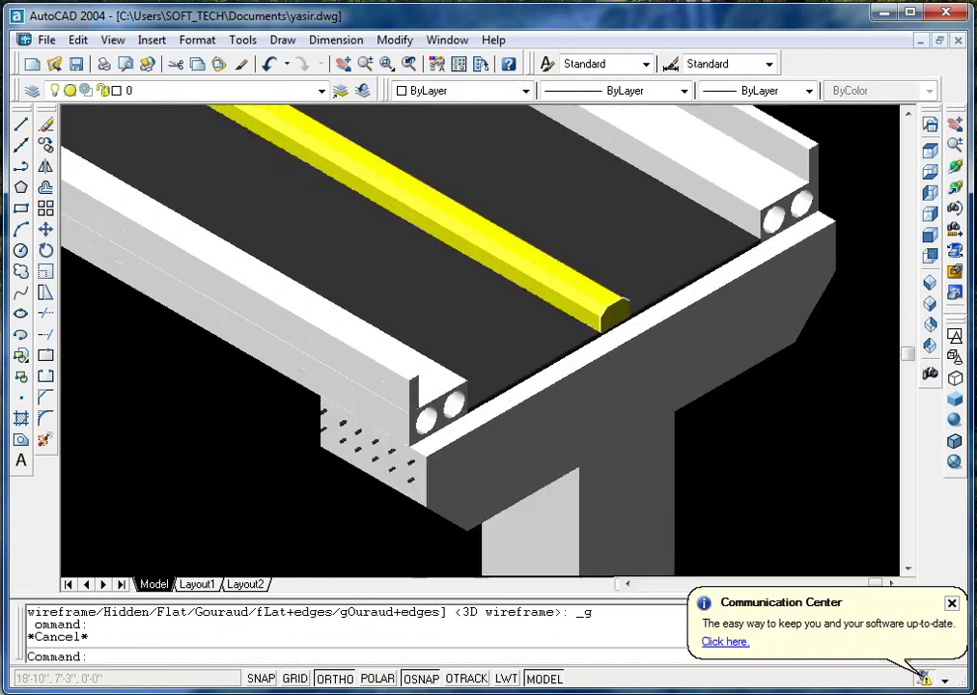
pyautogui.scroll(-4, 676, 289)
pyautogui.scroll(1, 869, 254)
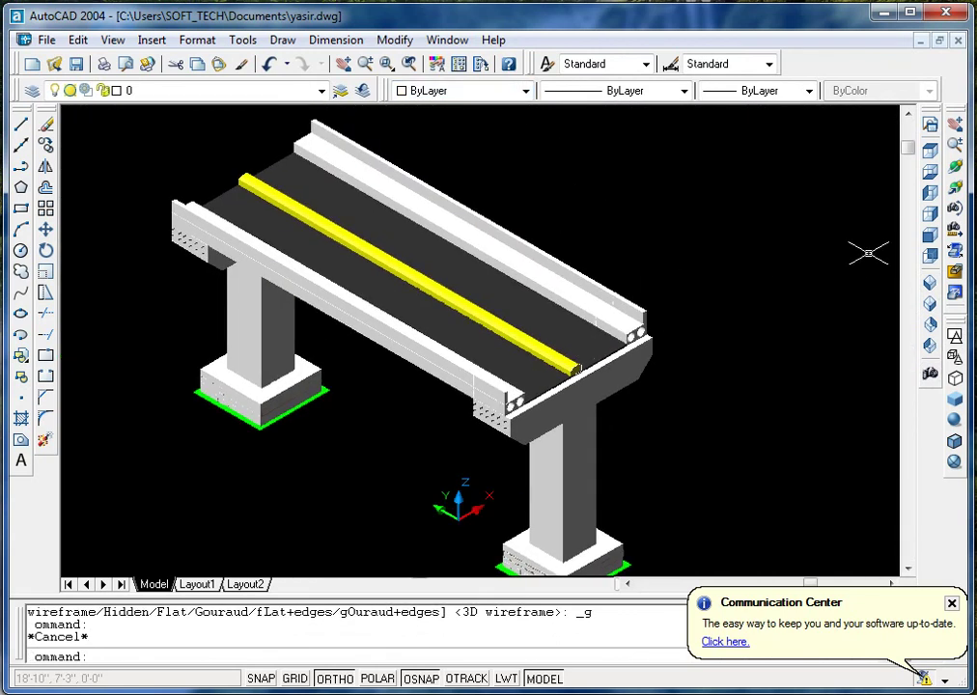
pyautogui.click(955, 167)
pyautogui.moveTo(683, 298)
pyautogui.mouseDown()
pyautogui.moveTo(697, 309)
pyautogui.moveTo(570, 331)
pyautogui.moveTo(605, 277)
pyautogui.moveTo(478, 330)
pyautogui.moveTo(484, 306)
pyautogui.moveTo(564, 273)
pyautogui.moveTo(574, 305)
pyautogui.moveTo(612, 332)
pyautogui.moveTo(644, 338)
pyautogui.moveTo(655, 319)
pyautogui.moveTo(532, 300)
pyautogui.moveTo(431, 306)
pyautogui.moveTo(502, 318)
pyautogui.moveTo(579, 283)
pyautogui.moveTo(546, 371)
pyautogui.mouseUp()
# - Orbit and zoom around the bridge to view its end, the T-pier front, and the yellow median from above
pyautogui.scroll(2, 565, 328)
pyautogui.scroll(-3, 485, 306)
pyautogui.scroll(3, 491, 294)
pyautogui.scroll(2, 520, 301)
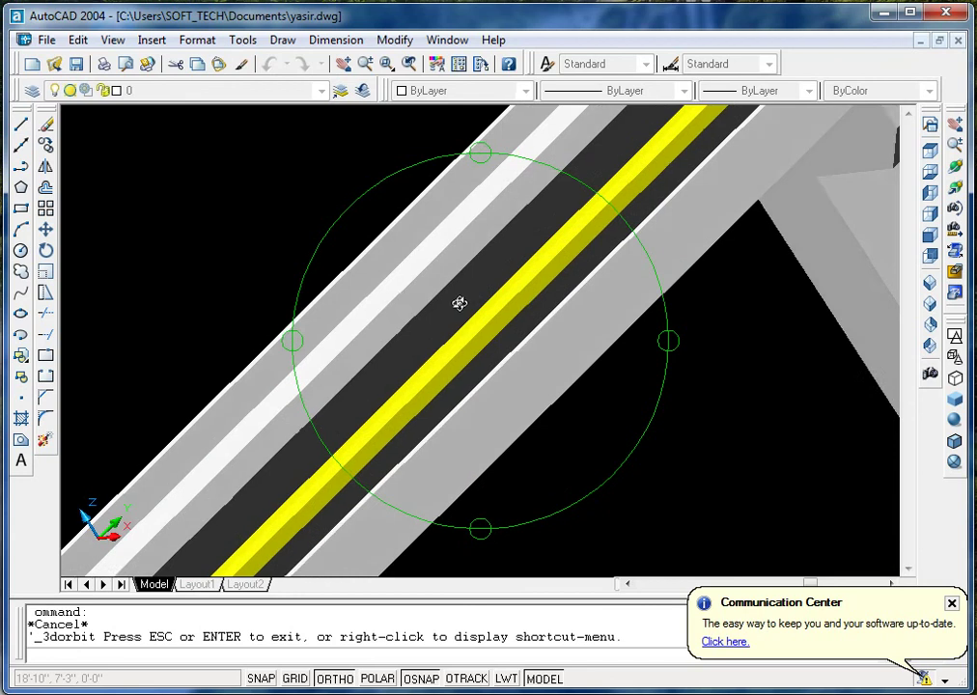
pyautogui.scroll(2, 503, 292)
pyautogui.moveTo(504, 291)
pyautogui.mouseDown()
pyautogui.moveTo(602, 288)
pyautogui.moveTo(498, 321)
pyautogui.moveTo(575, 430)
pyautogui.moveTo(563, 393)
pyautogui.moveTo(579, 333)
pyautogui.moveTo(514, 477)
pyautogui.moveTo(658, 389)
pyautogui.moveTo(598, 406)
pyautogui.moveTo(328, 377)
pyautogui.moveTo(579, 403)
pyautogui.moveTo(543, 394)
pyautogui.moveTo(515, 359)
pyautogui.moveTo(661, 469)
pyautogui.moveTo(517, 371)
pyautogui.moveTo(488, 302)
pyautogui.moveTo(545, 348)
pyautogui.moveTo(502, 319)
pyautogui.moveTo(537, 295)
pyautogui.moveTo(543, 317)
pyautogui.moveTo(565, 326)
pyautogui.moveTo(607, 307)
pyautogui.moveTo(610, 369)
pyautogui.moveTo(540, 389)
pyautogui.moveTo(530, 349)
pyautogui.moveTo(456, 390)
pyautogui.moveTo(522, 363)
pyautogui.moveTo(319, 399)
pyautogui.moveTo(457, 321)
pyautogui.moveTo(491, 255)
pyautogui.moveTo(514, 257)
pyautogui.moveTo(508, 277)
pyautogui.moveTo(547, 251)
pyautogui.moveTo(563, 253)
pyautogui.moveTo(490, 295)
pyautogui.moveTo(637, 274)
pyautogui.mouseUp()
pyautogui.scroll(-3, 564, 253)
pyautogui.scroll(-2, 559, 257)
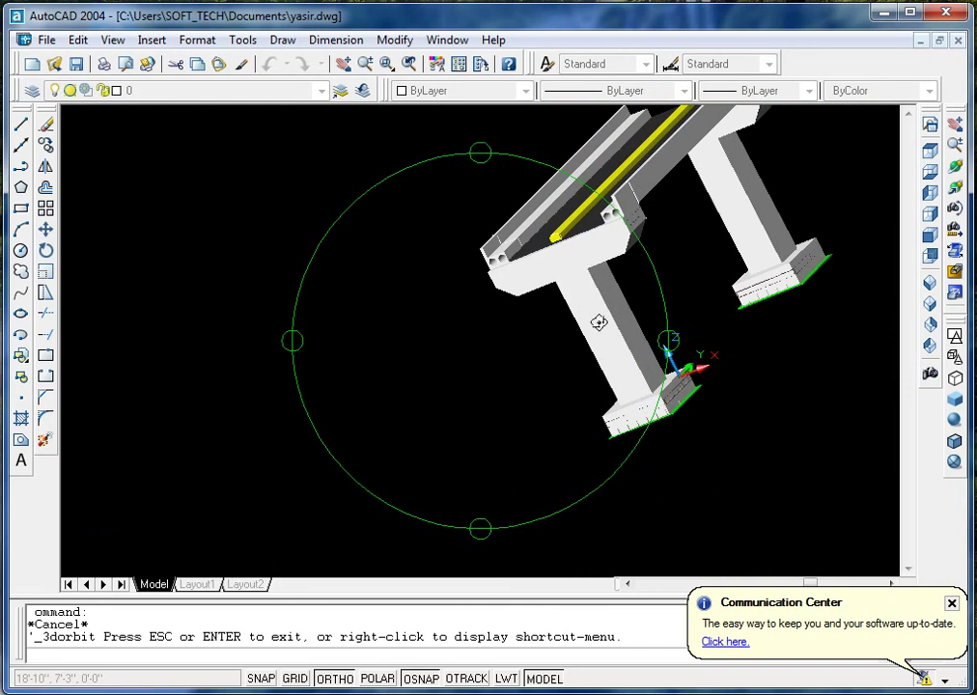
pyautogui.moveTo(598, 323); pyautogui.dragTo(590, 219)
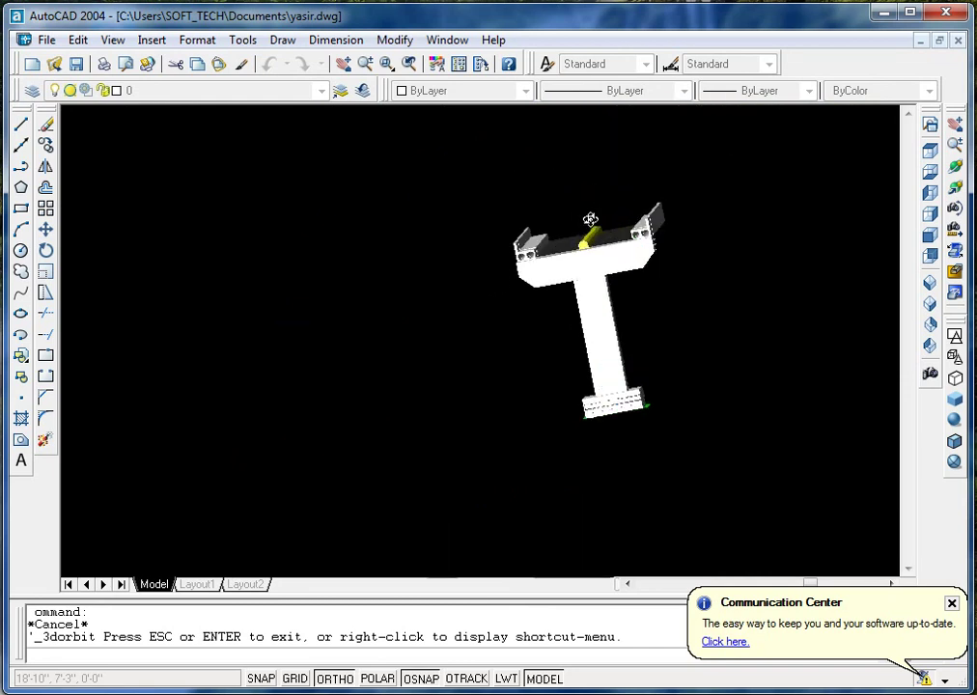
pyautogui.moveTo(591, 220)
pyautogui.mouseDown()
pyautogui.moveTo(531, 290)
pyautogui.moveTo(579, 394)
pyautogui.mouseUp()
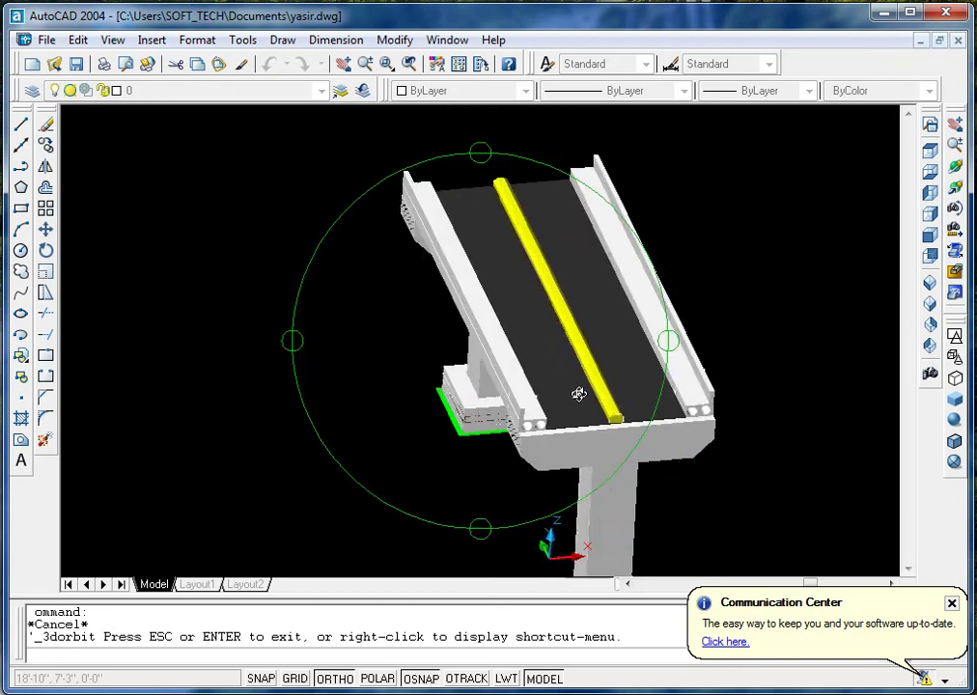